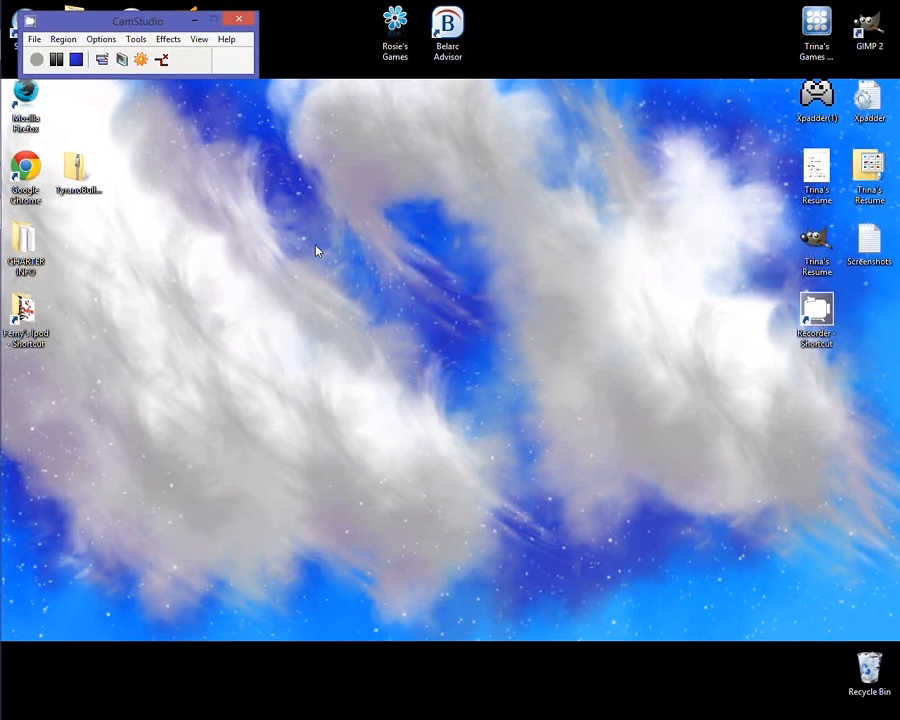
Launch Novelty from the Start screen
mouse_move(3, 214)
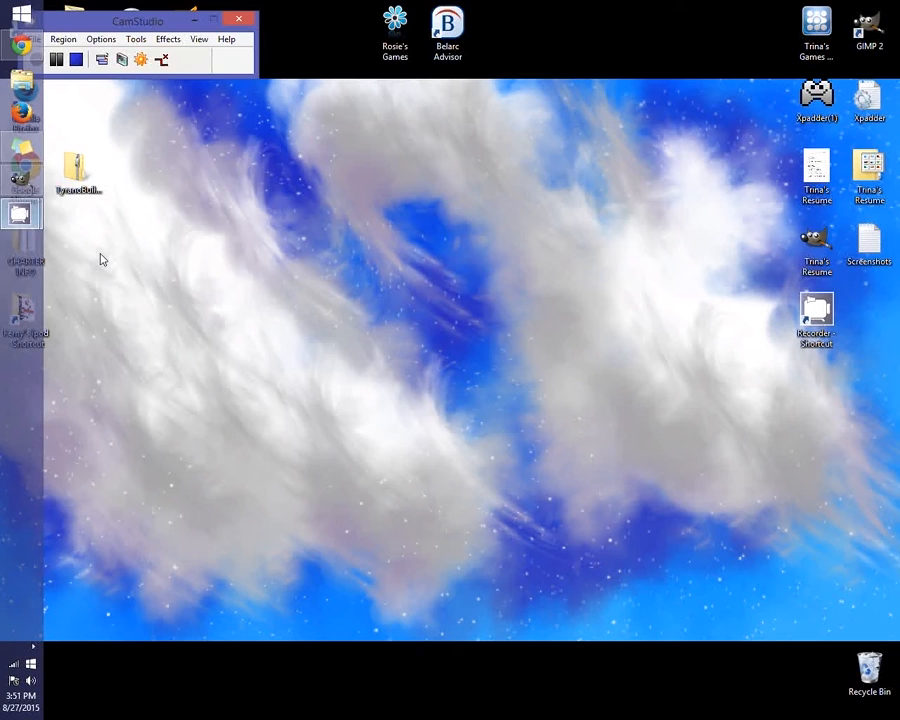
key("super")
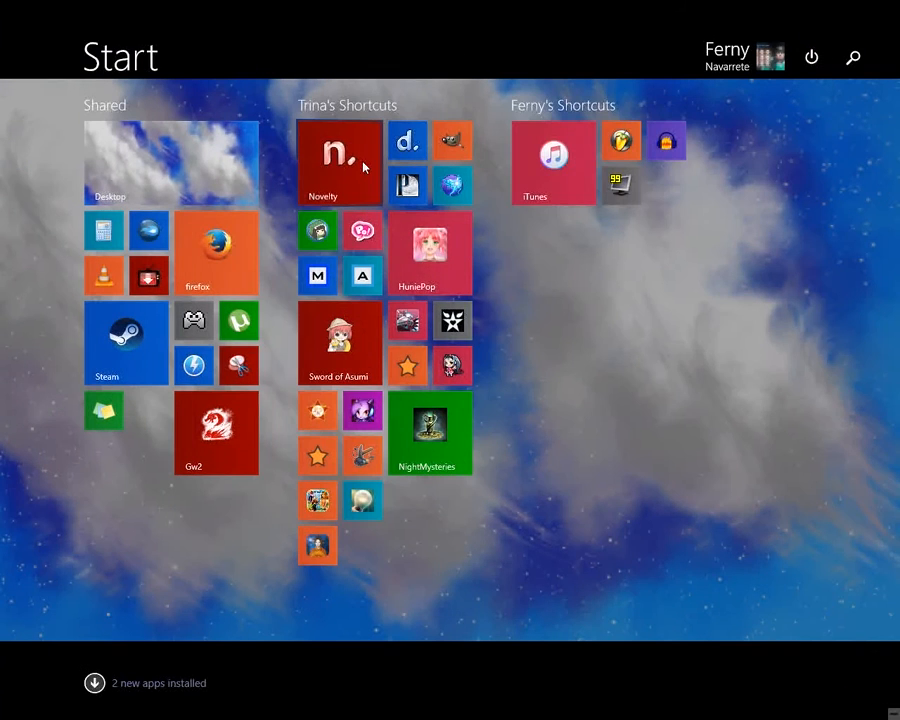
left_click(364, 167)
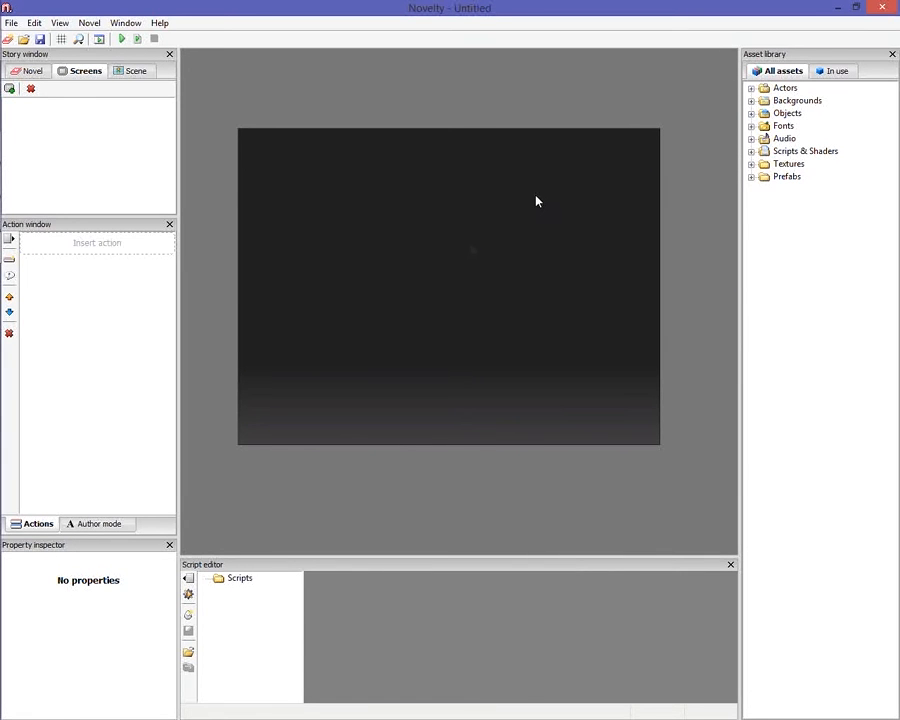
Expand the Cloudy Interface textures within Vixeria's Scraps and try to place Cloudy Text Box Btn in the scene
left_click(751, 164)
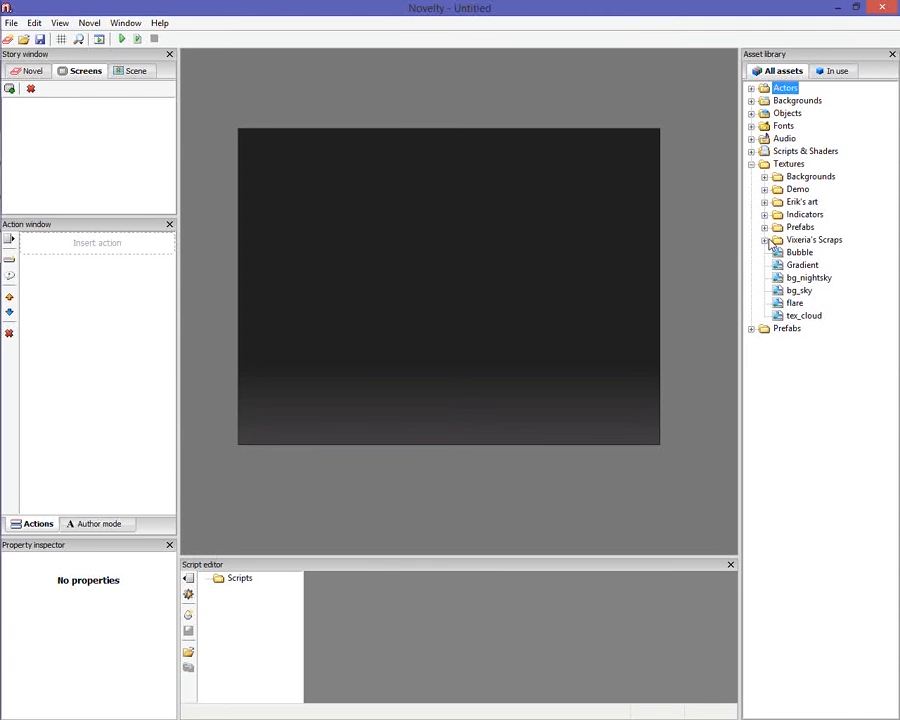
left_click(764, 240)
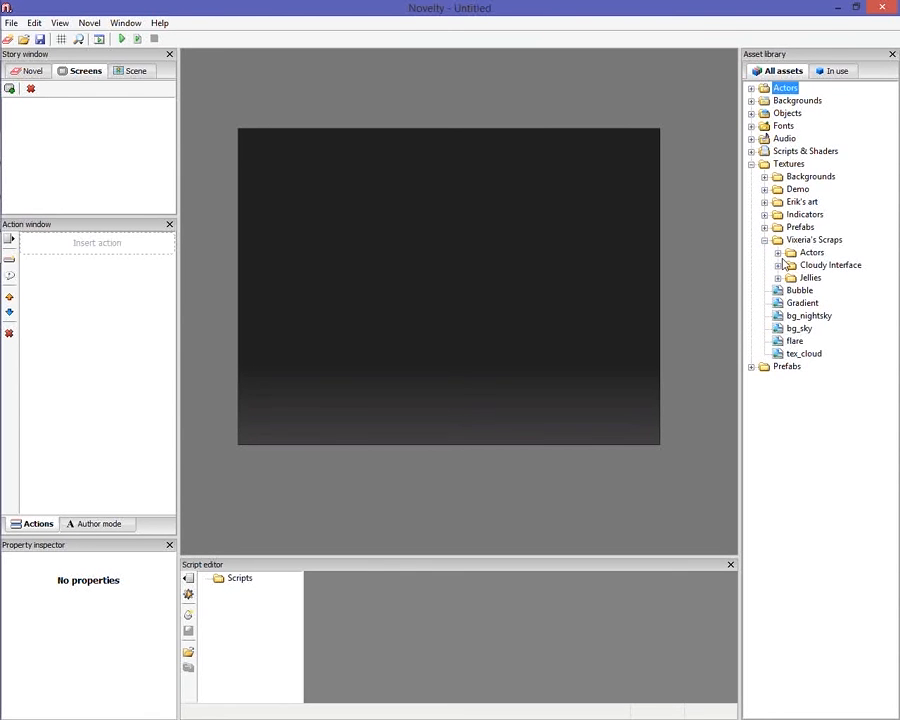
left_click(782, 265)
left_click(823, 279)
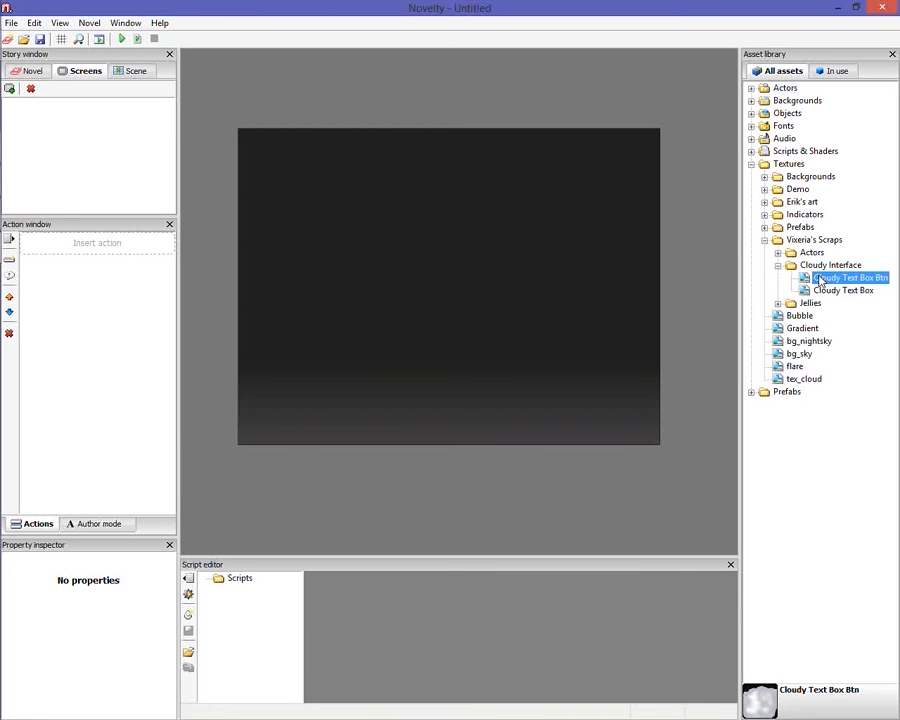
left_click_drag(823, 280, 518, 286)
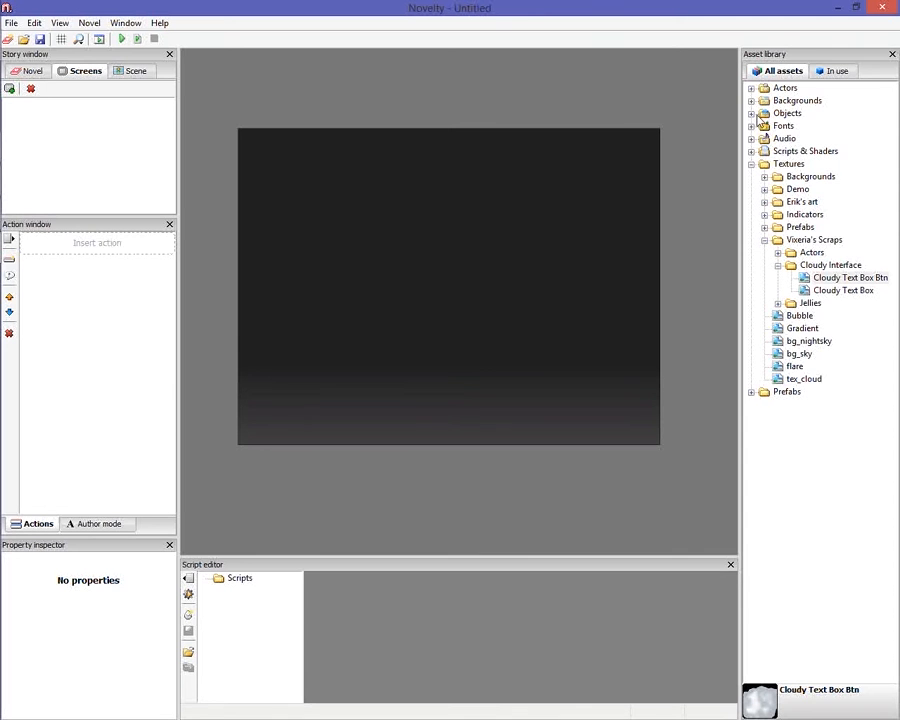
Look through the Buttons folder among the asset library's objects
left_click(752, 113)
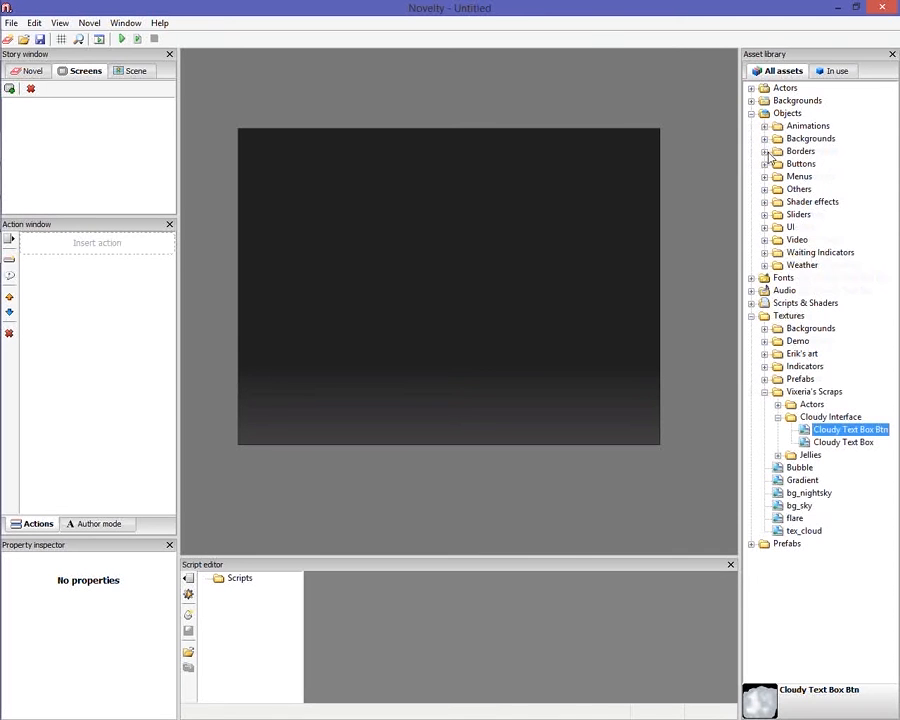
left_click(764, 164)
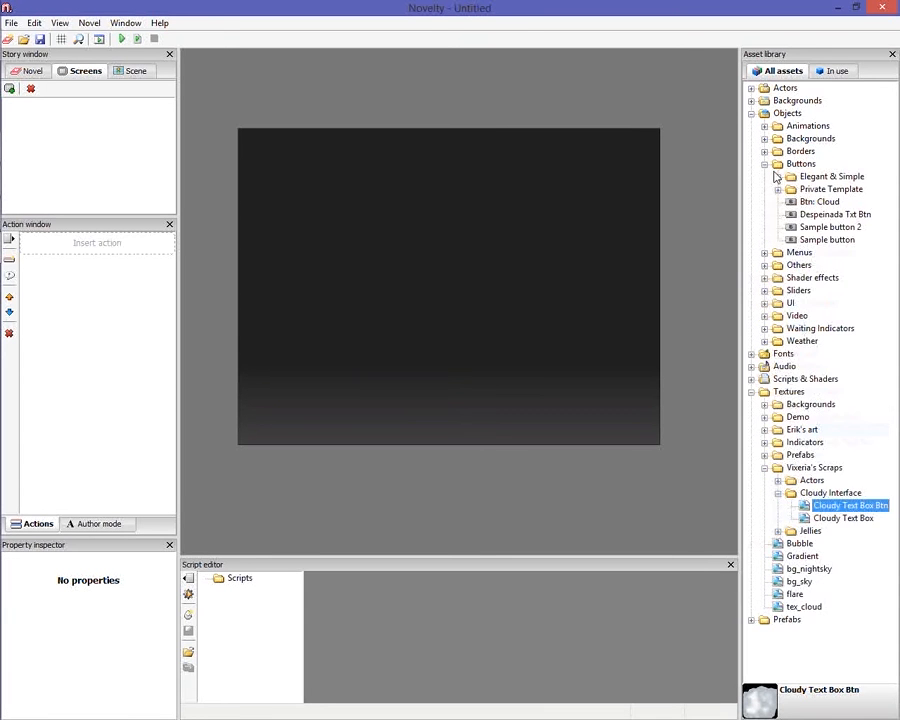
left_click(764, 164)
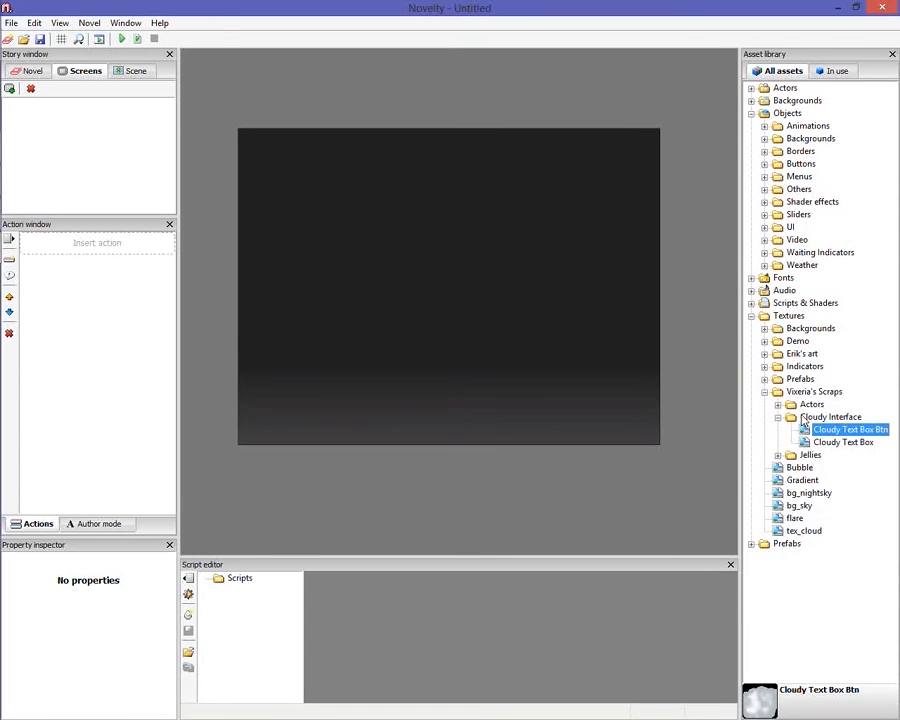
Place the Cloudy Text Box texture in the scene and size it to the scene
left_click(836, 443)
left_click_drag(836, 446, 475, 313)
right_click(475, 313)
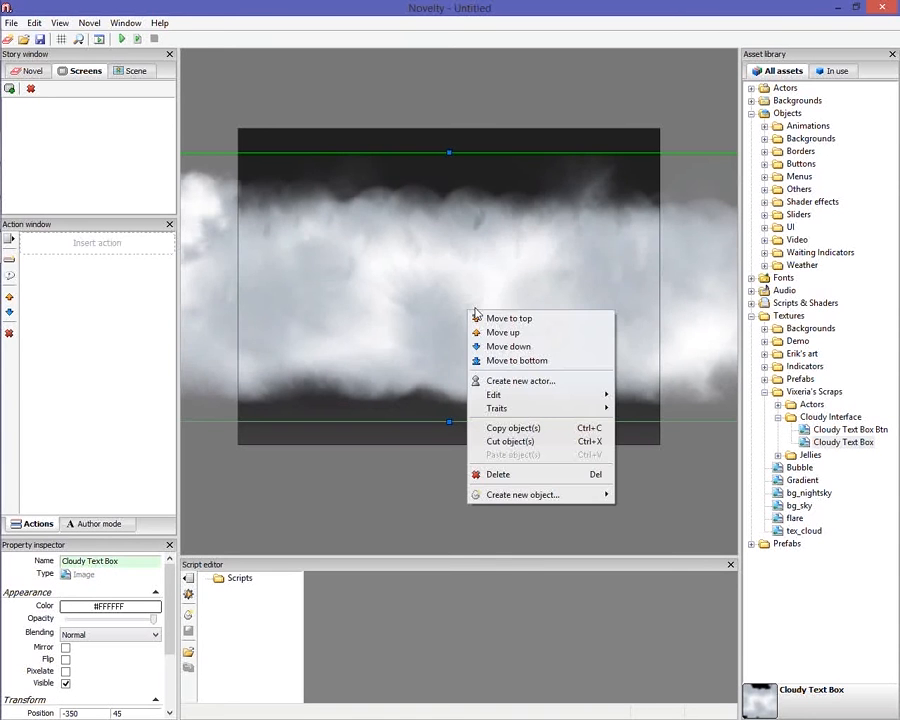
mouse_move(540, 395)
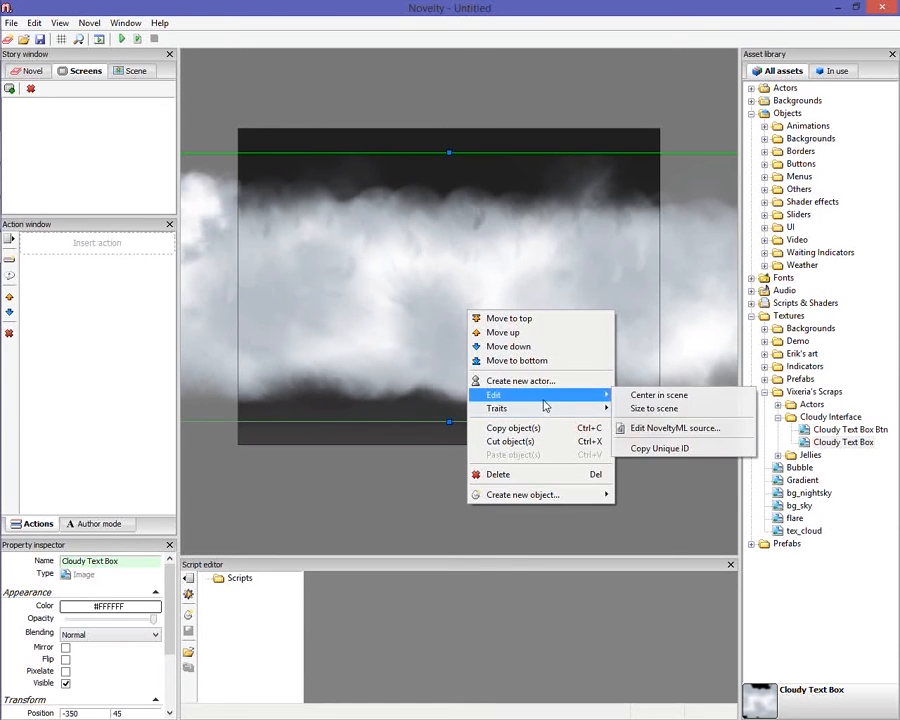
left_click(641, 417)
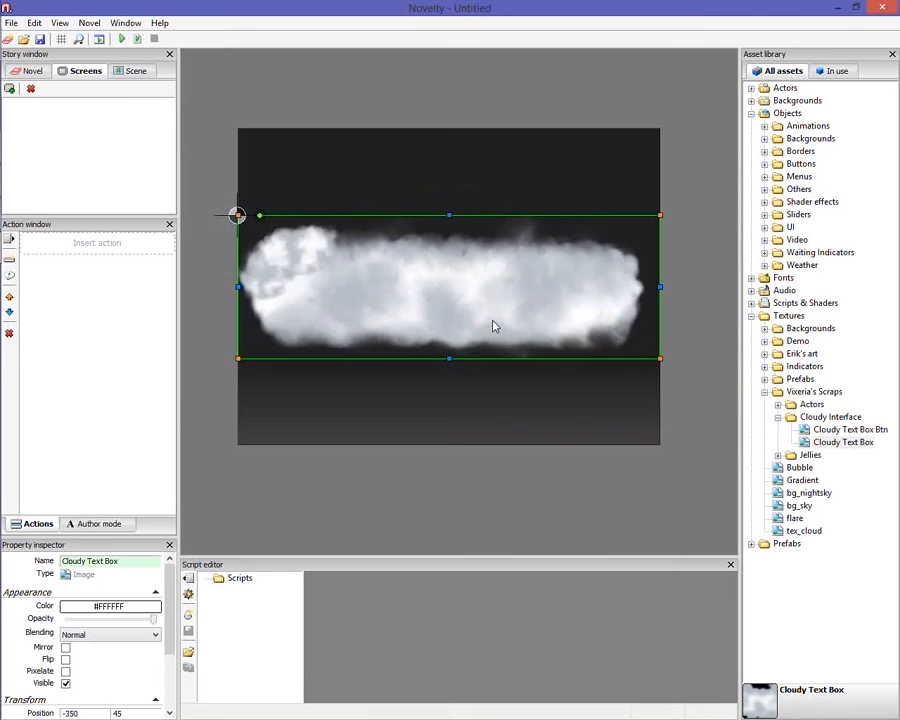
Move the Cloudy Text Box to the scene's lower edge and shorten it from above, to position about 13, 368
left_click_drag(496, 330, 505, 417)
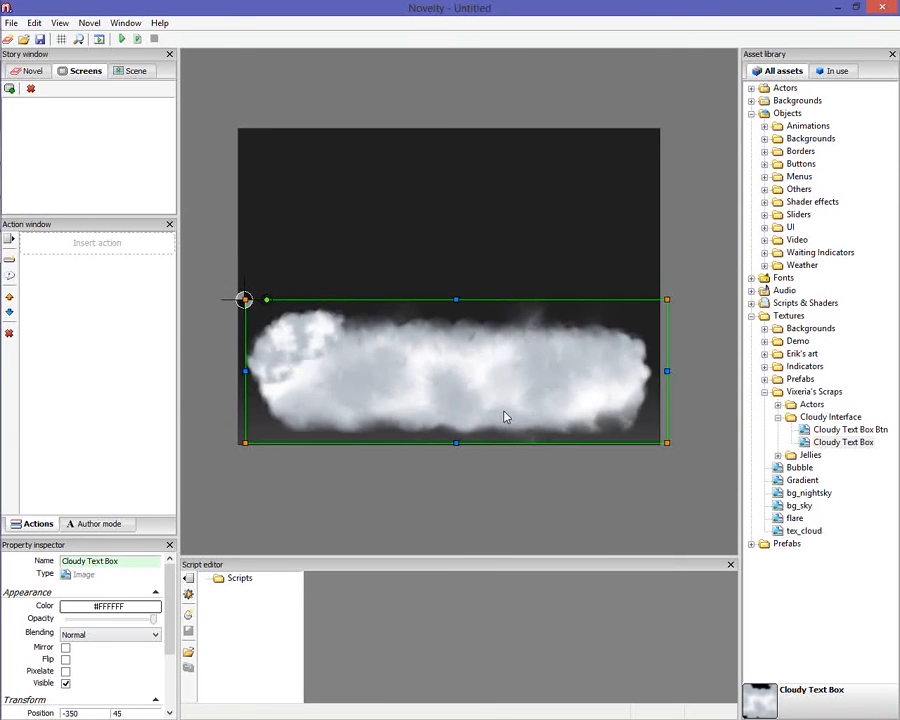
mouse_move(455, 301)
left_mouse_down()
mouse_move(455, 330)
mouse_move(455, 322)
left_mouse_up()
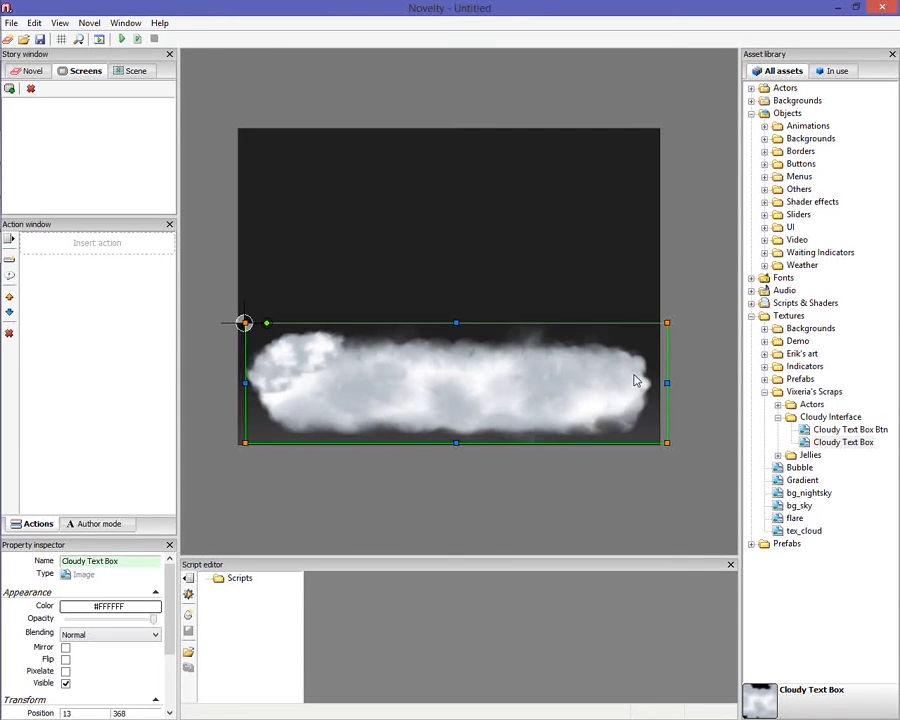
Add the Btn: Cloud button at the text box's lower-right corner and reduce its height slightly, to position about 627, 505
key("Up")
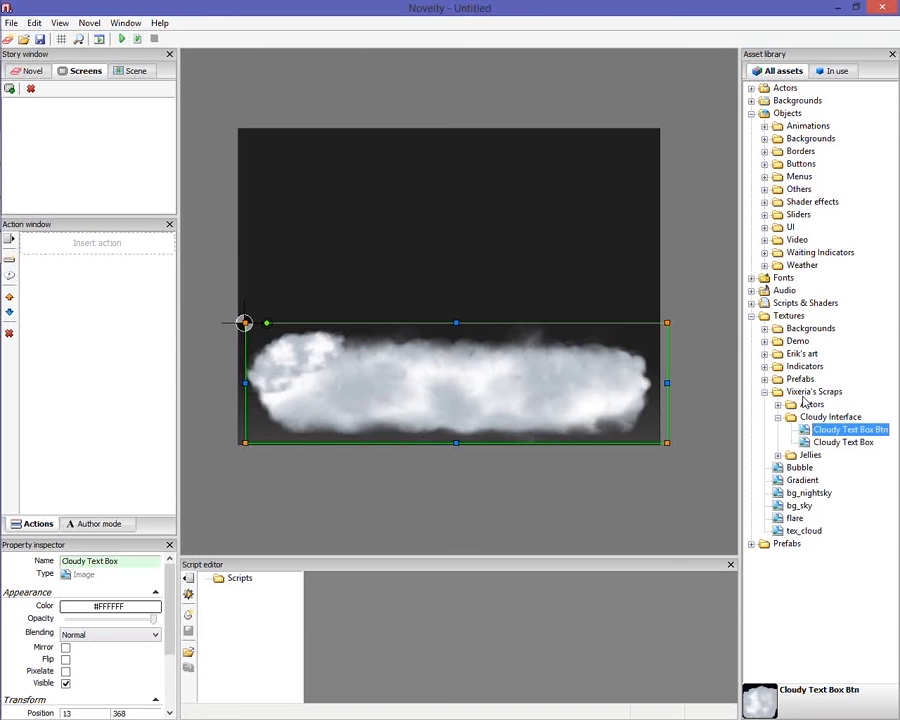
left_click(765, 164)
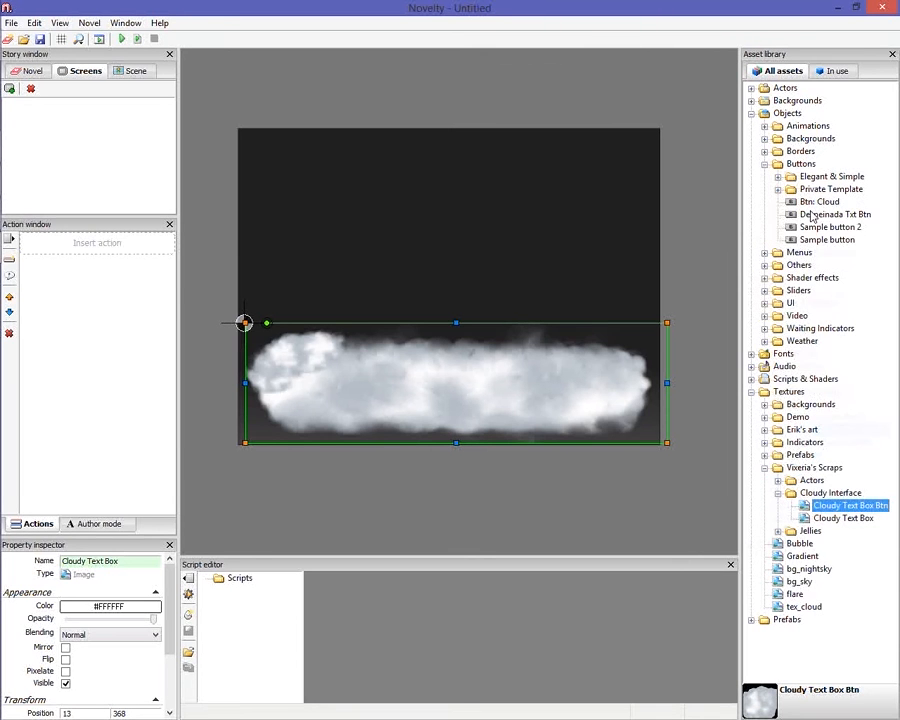
left_click_drag(818, 202, 618, 420)
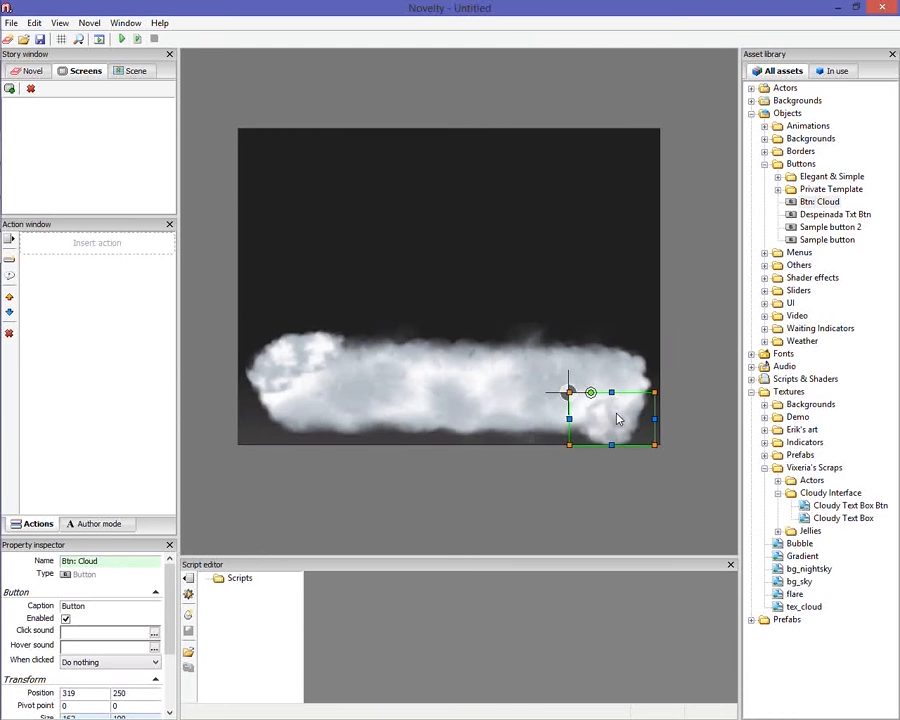
left_click(717, 315)
left_click(624, 400)
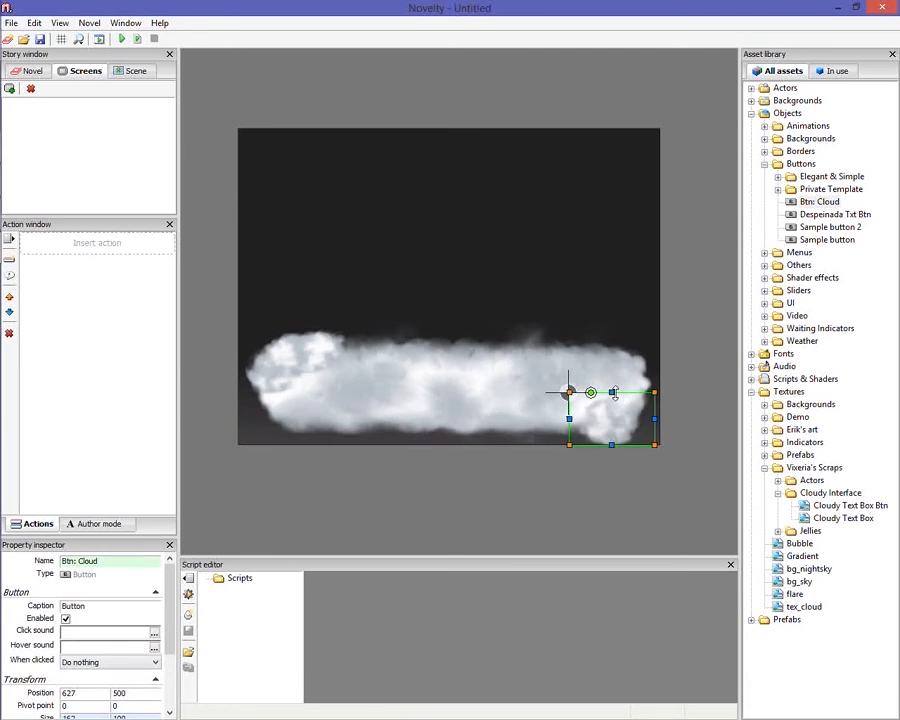
left_click_drag(614, 394, 612, 397)
left_click(685, 295)
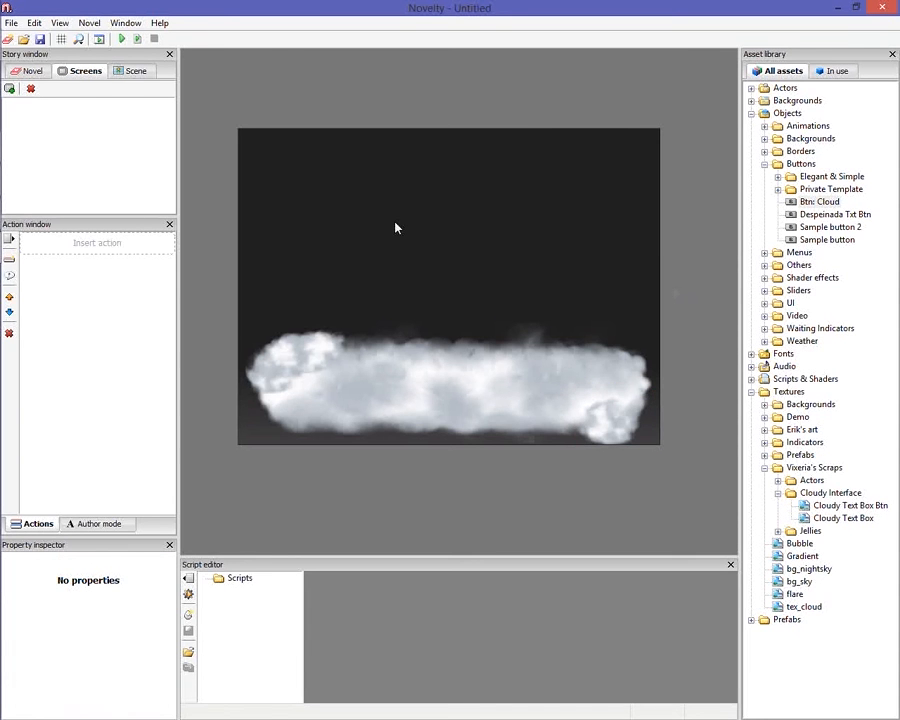
Stretch the Cloudy Text Box slightly upward and to the left, to position about 10, 366
right_click(411, 259)
left_click(505, 196)
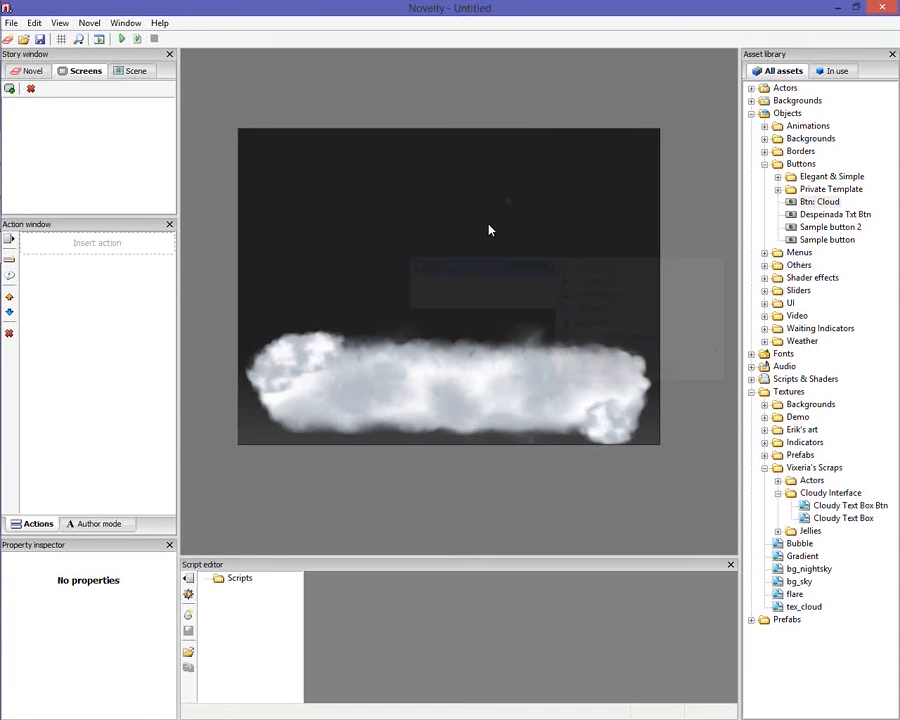
scroll(335, 467, "up", 1)
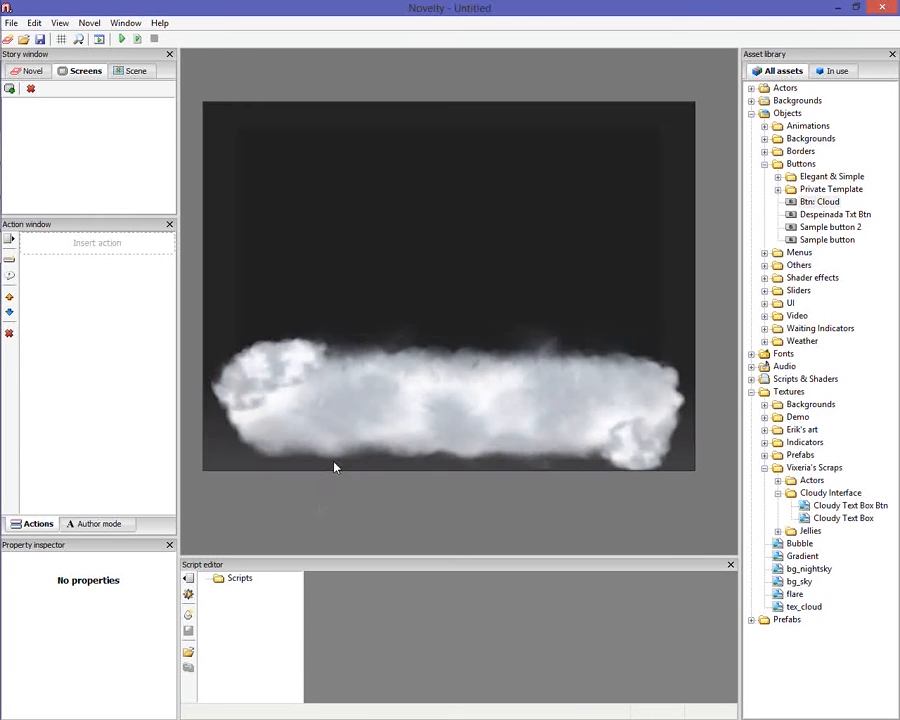
left_click(396, 415)
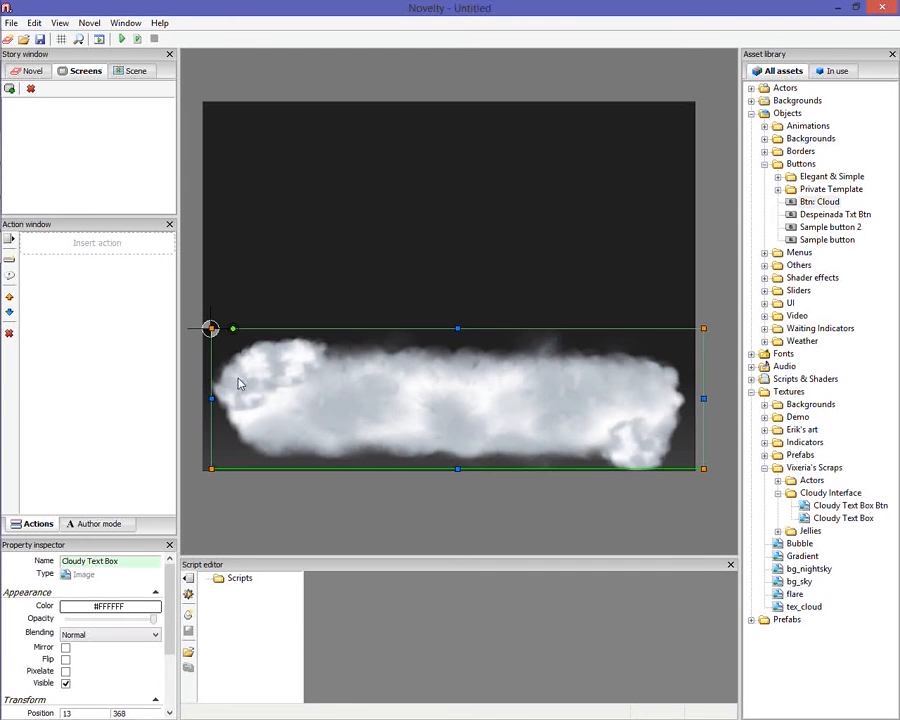
left_click_drag(457, 328, 457, 328)
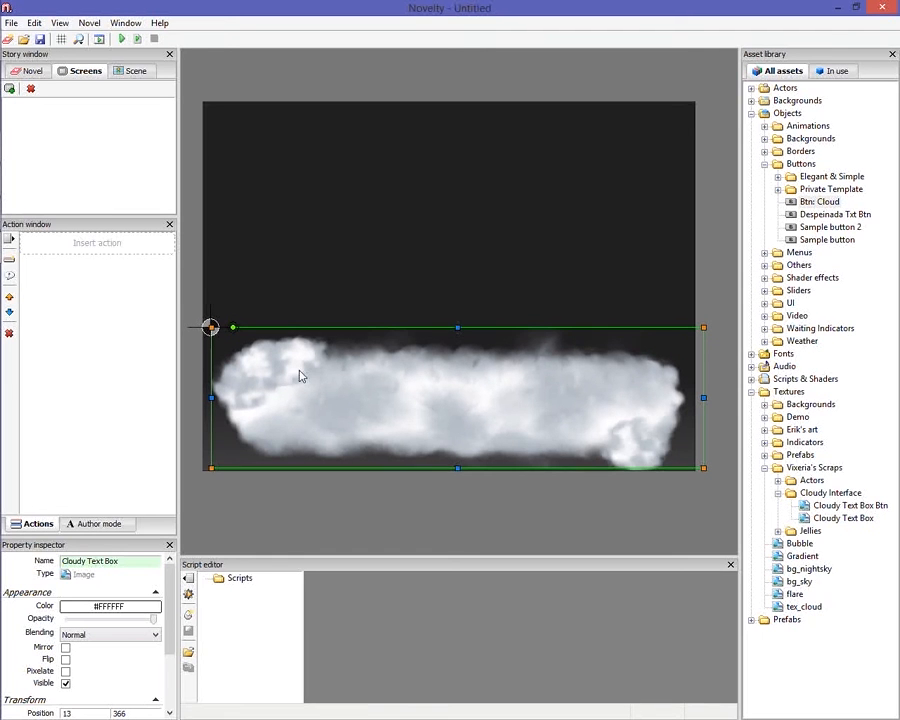
left_click_drag(210, 398, 208, 398)
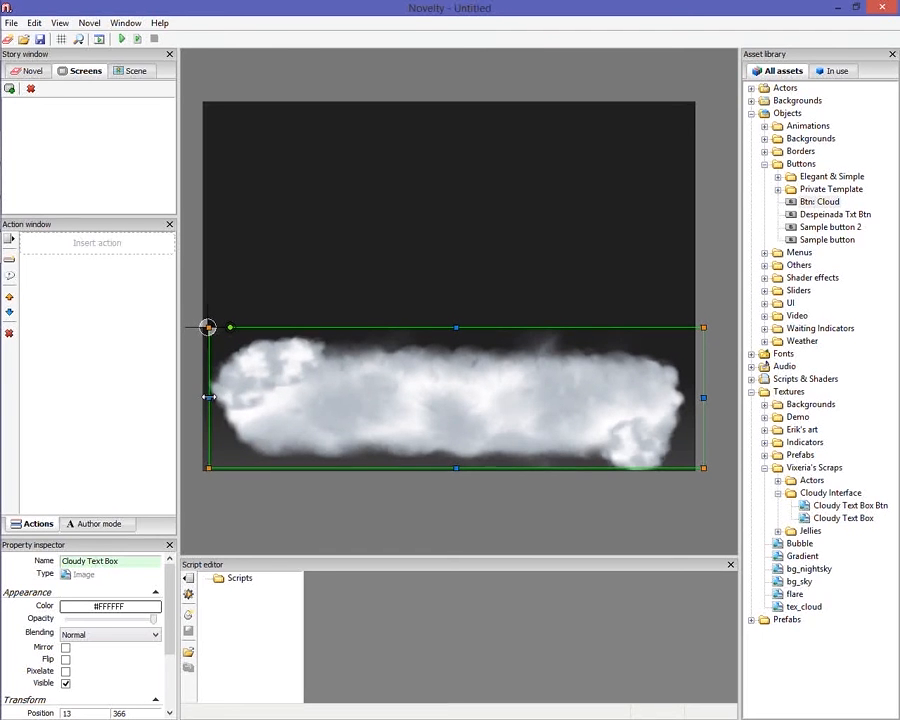
left_click(277, 298)
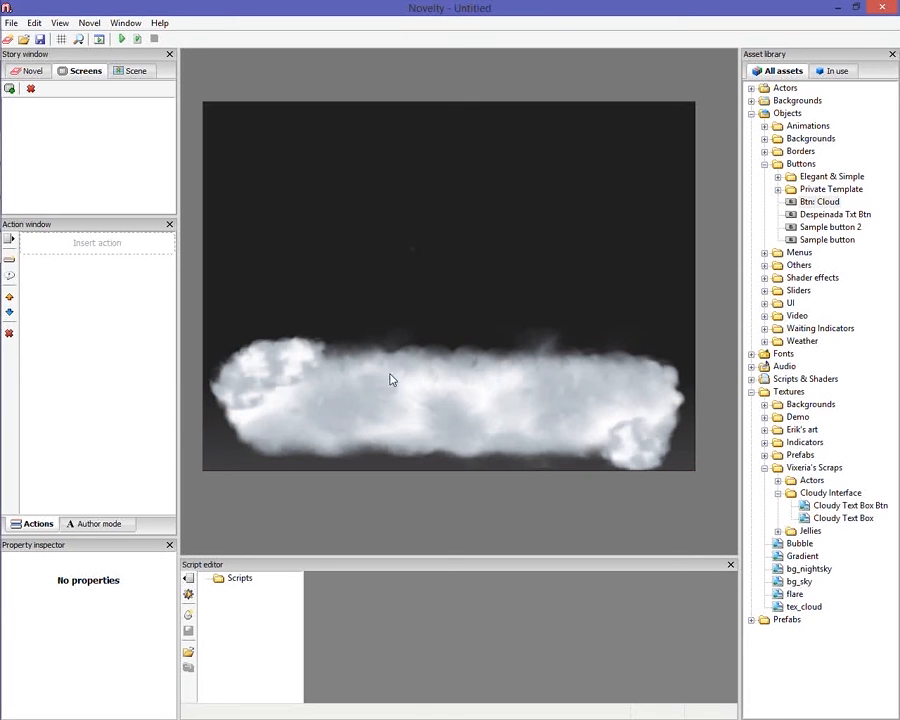
Display the novel's chapter and page list and select Page 1
left_click(32, 71)
left_click(57, 123)
left_click(84, 71)
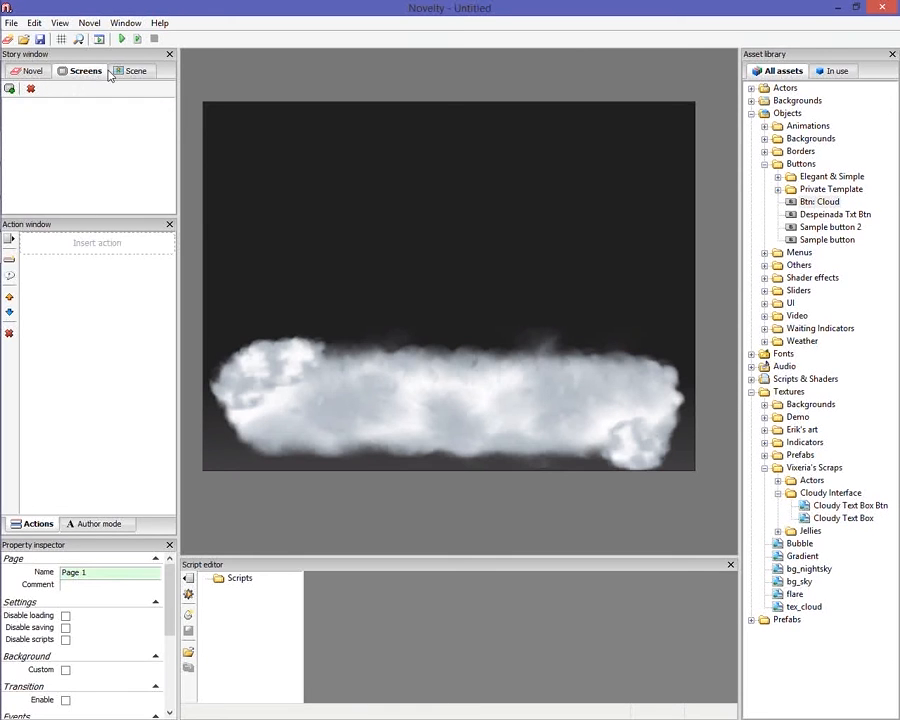
left_click(114, 72)
left_click(32, 71)
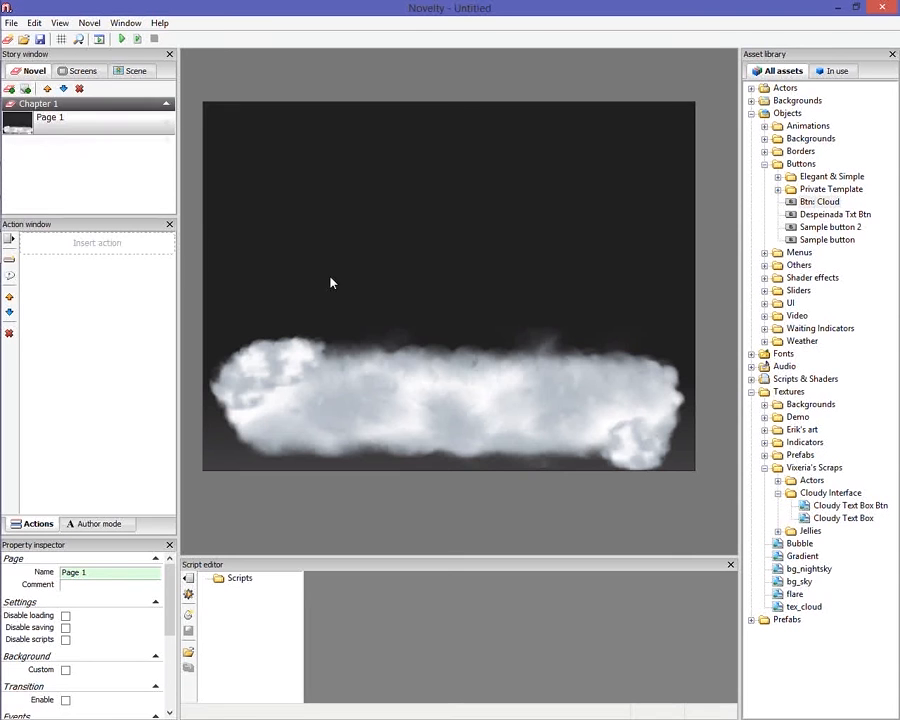
Create a new text object and place it over the middle of the Cloudy Text Box
left_click(455, 375)
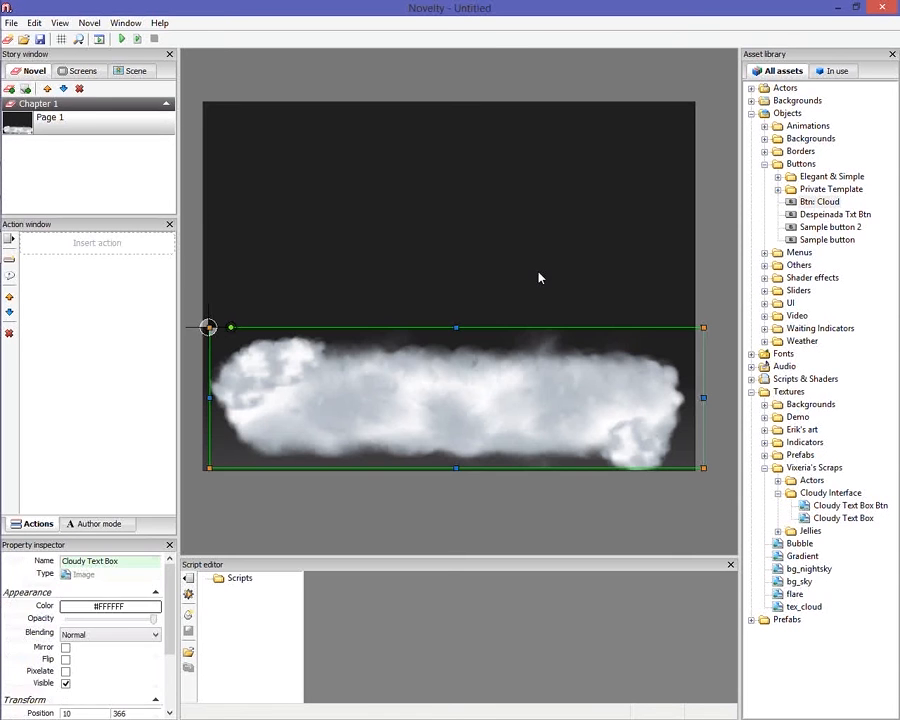
right_click(512, 276)
mouse_move(600, 277)
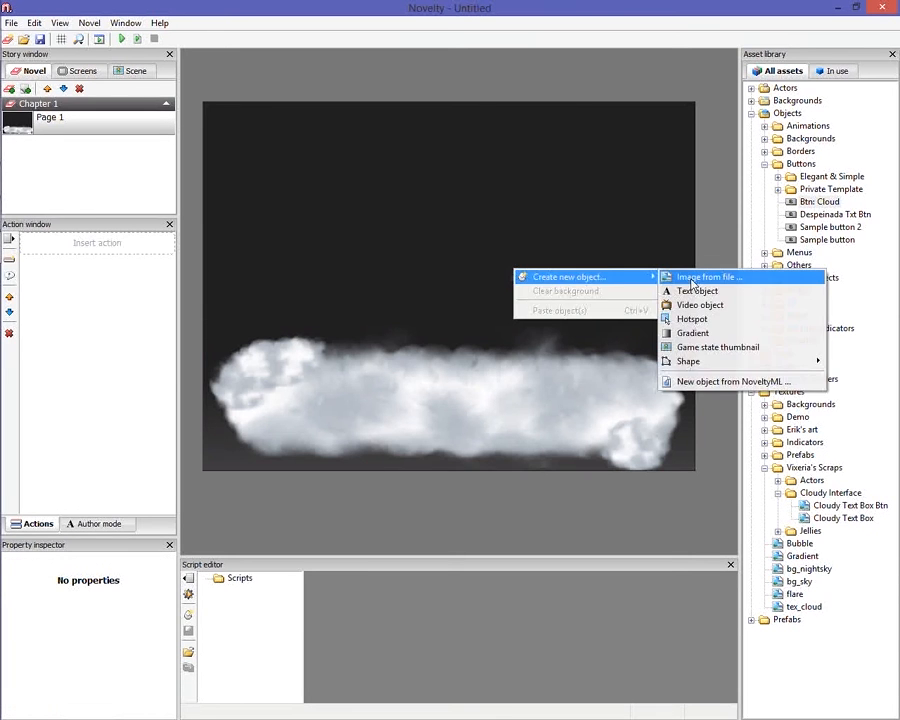
left_click(697, 290)
left_click_drag(575, 302, 377, 410)
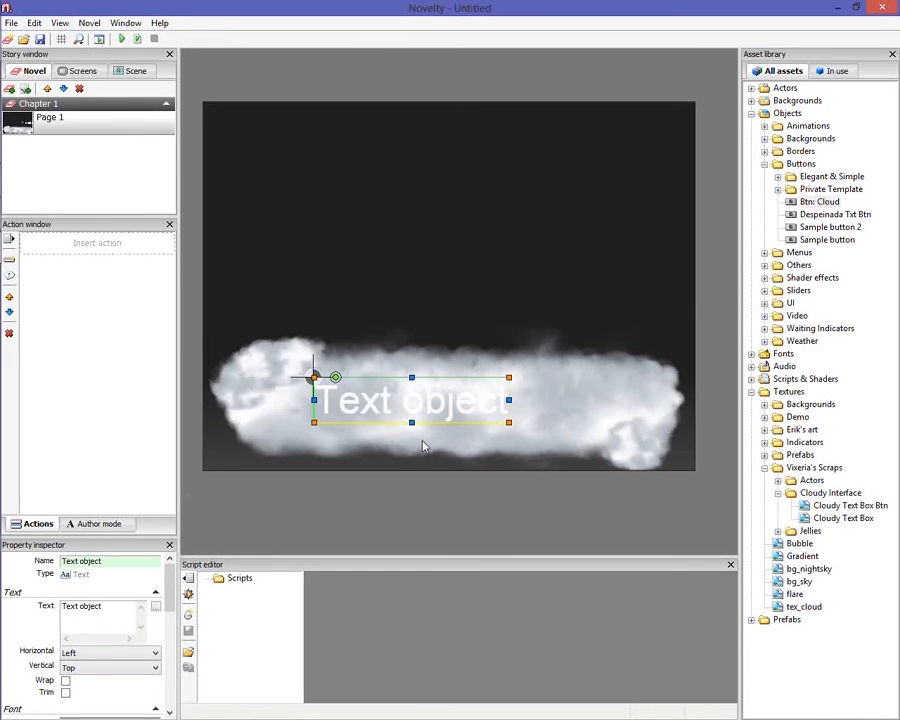
left_click(546, 442)
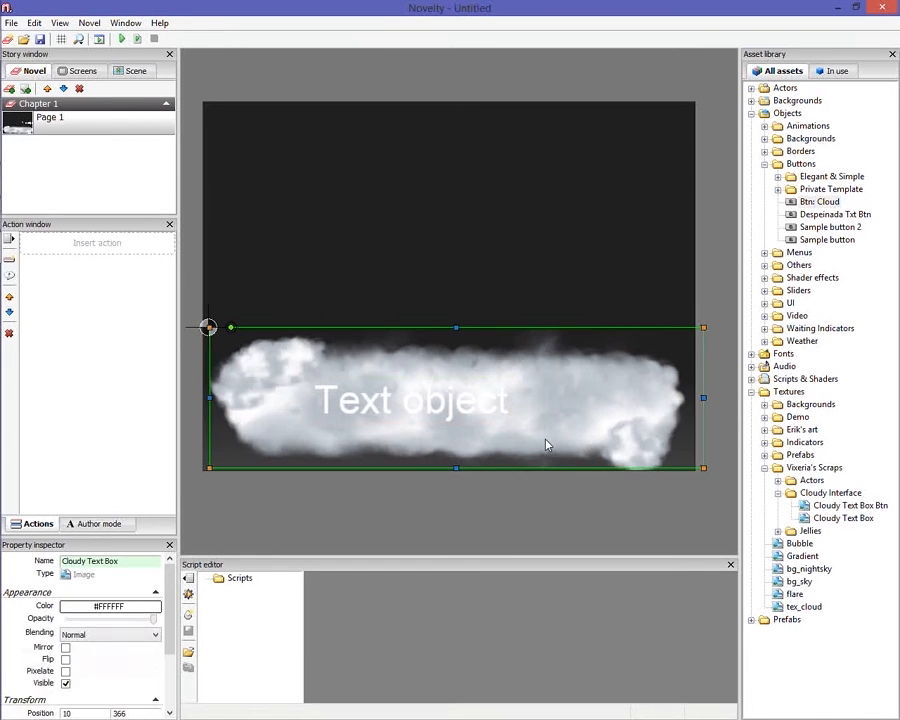
left_click(657, 468)
left_click(578, 373)
key("ctrl+z")
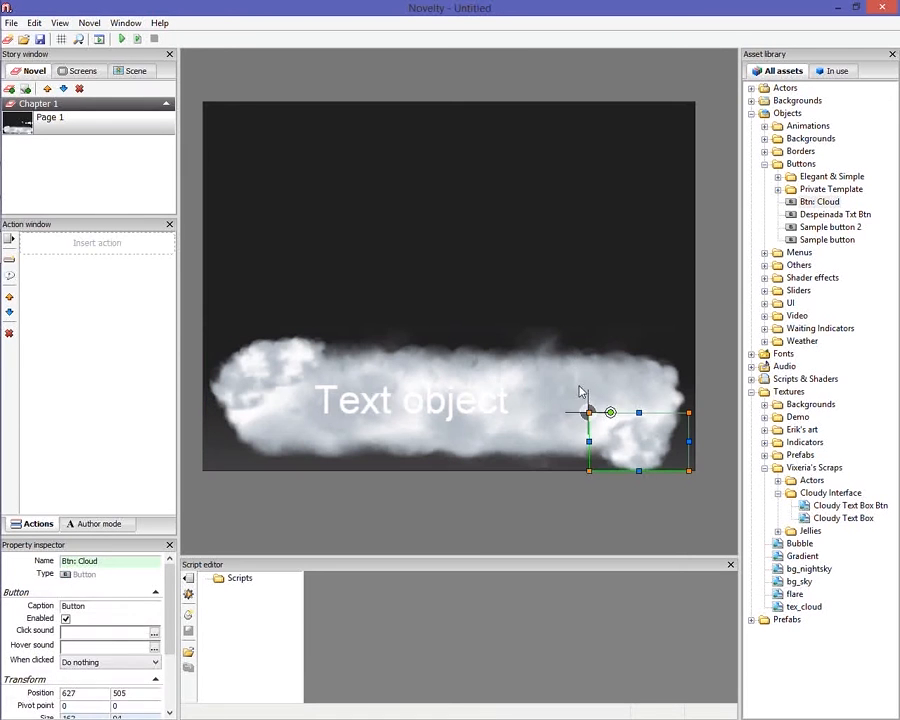
left_click(587, 409)
left_click(614, 463)
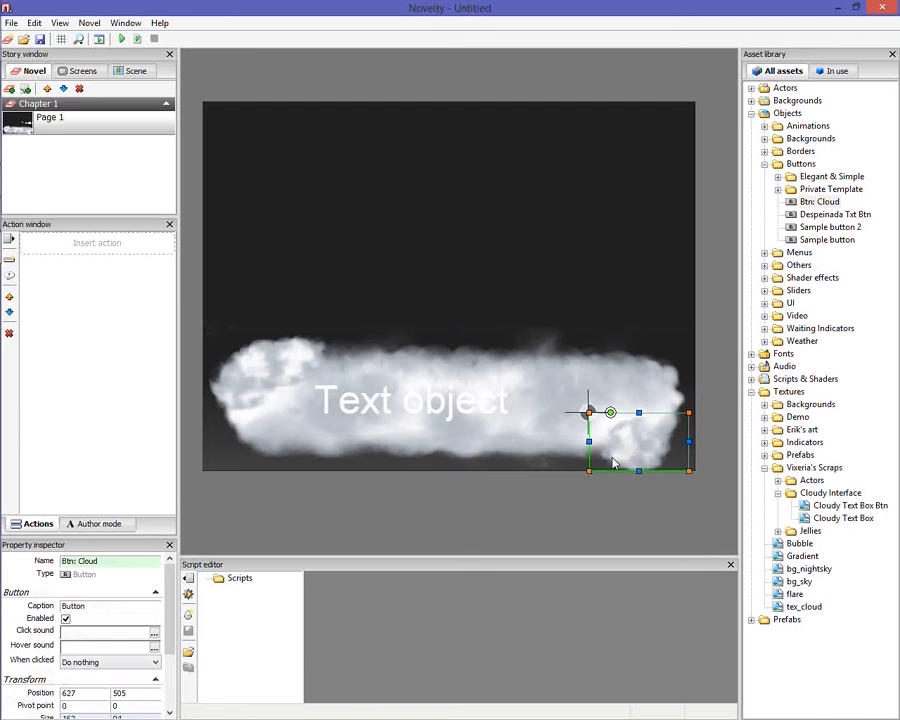
left_click(482, 365)
Change the colour of the text object on the cloud to light pink, #FF80FF
left_click(434, 418)
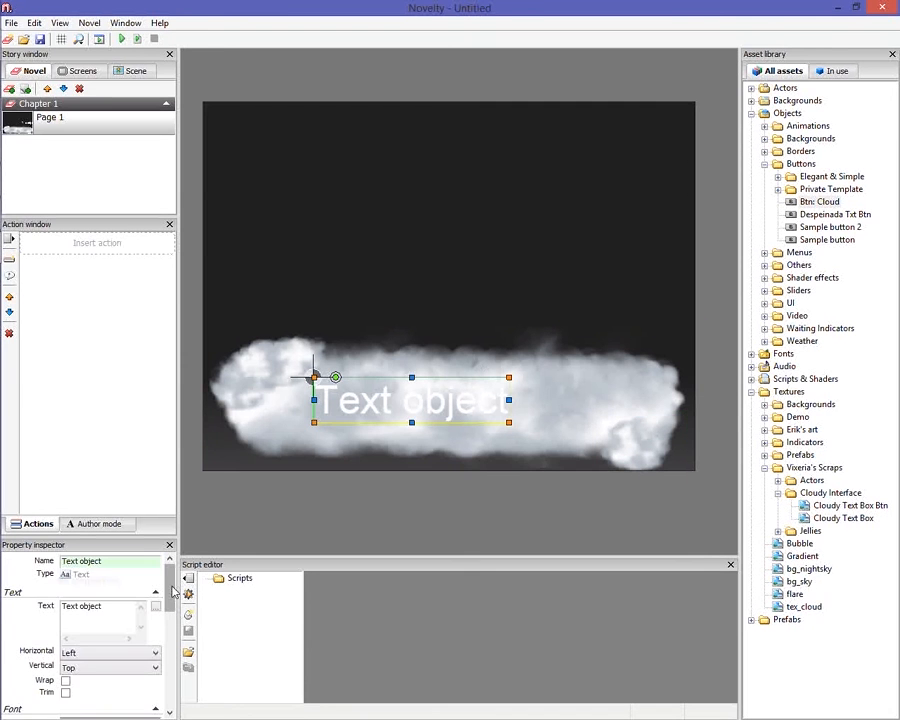
left_click_drag(172, 592, 173, 676)
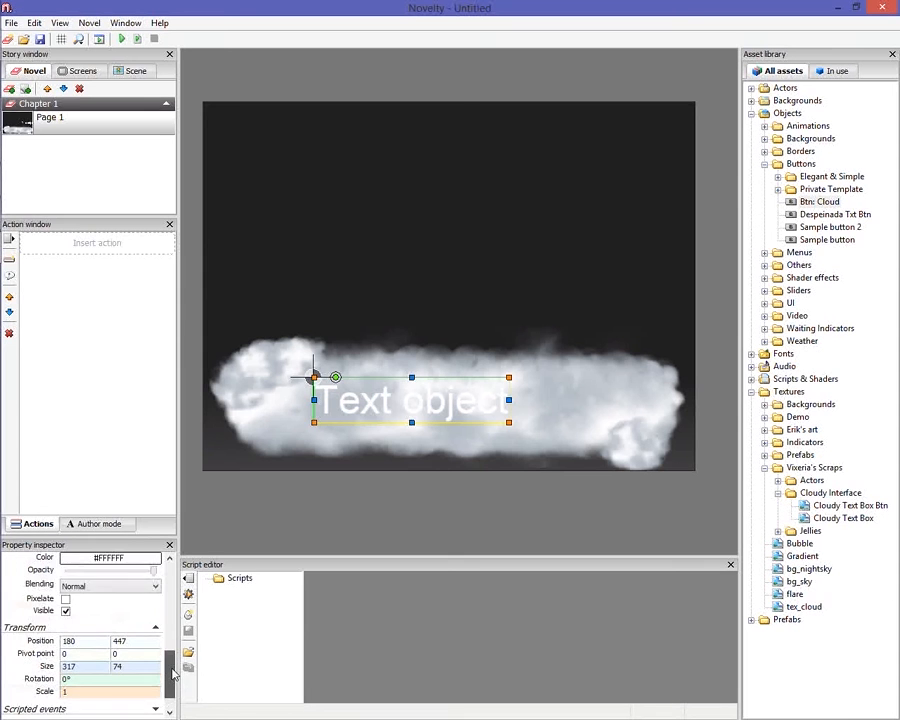
scroll(147, 585, "up", 1)
left_click(147, 585)
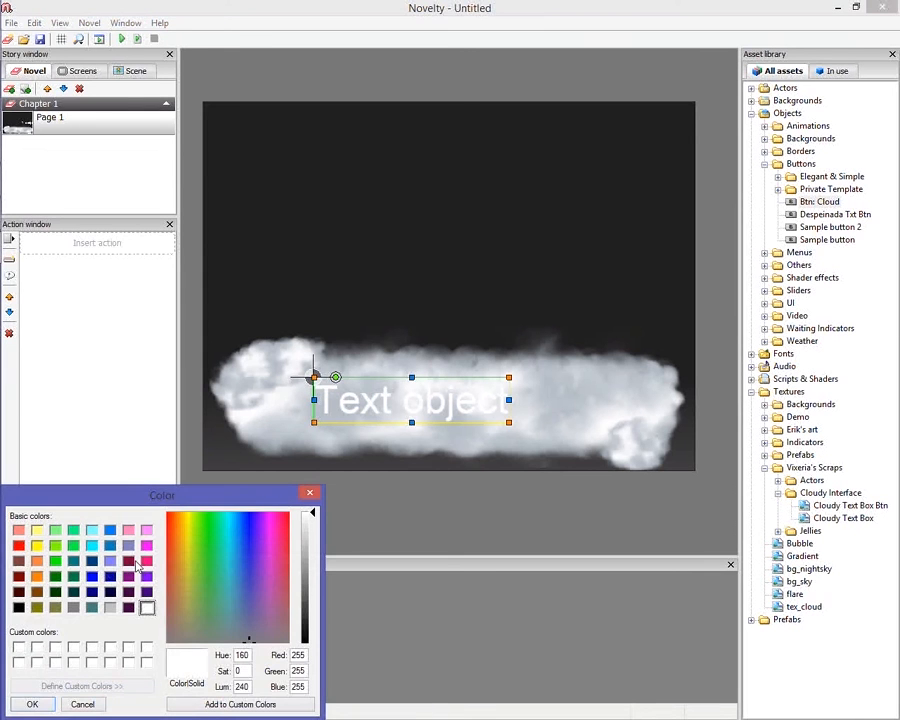
left_click(146, 532)
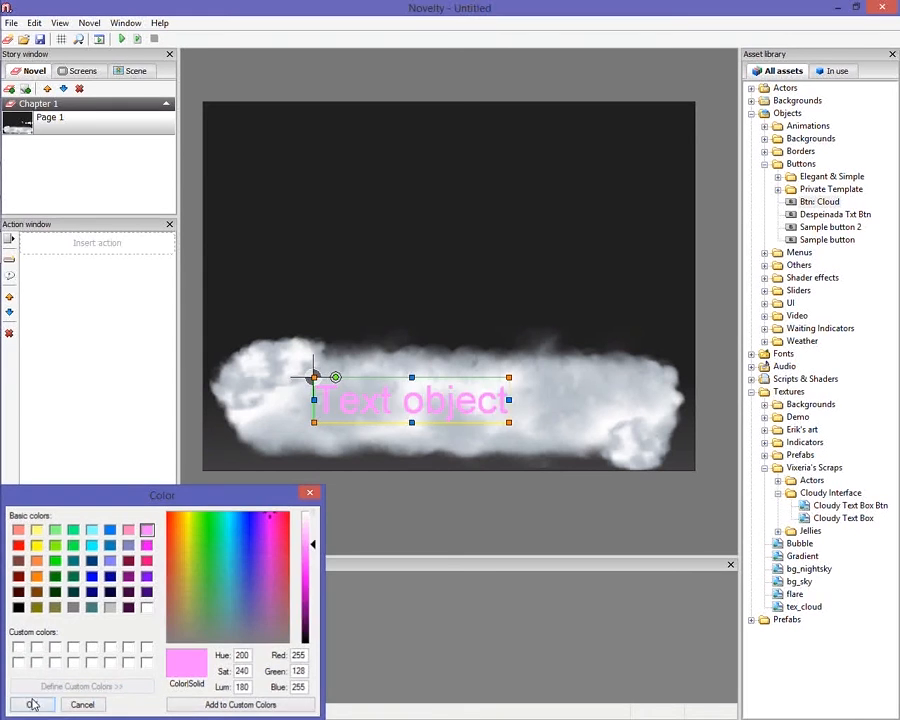
key("Return")
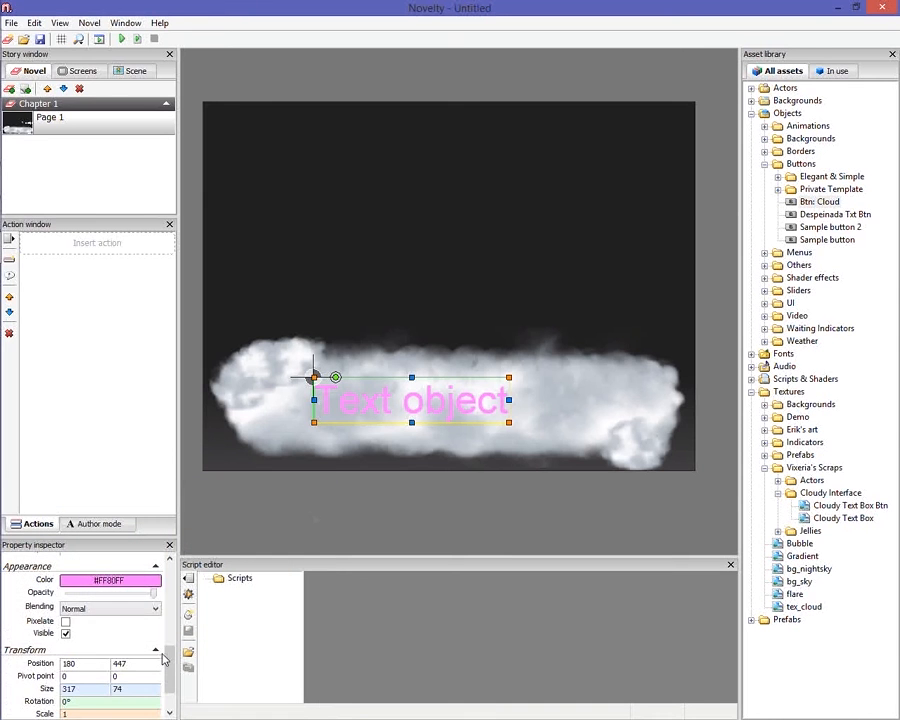
Look through the available fonts and set the text object's font to Amperzand
left_click_drag(166, 660, 171, 617)
scroll(165, 616, "up", 1)
left_click(155, 613)
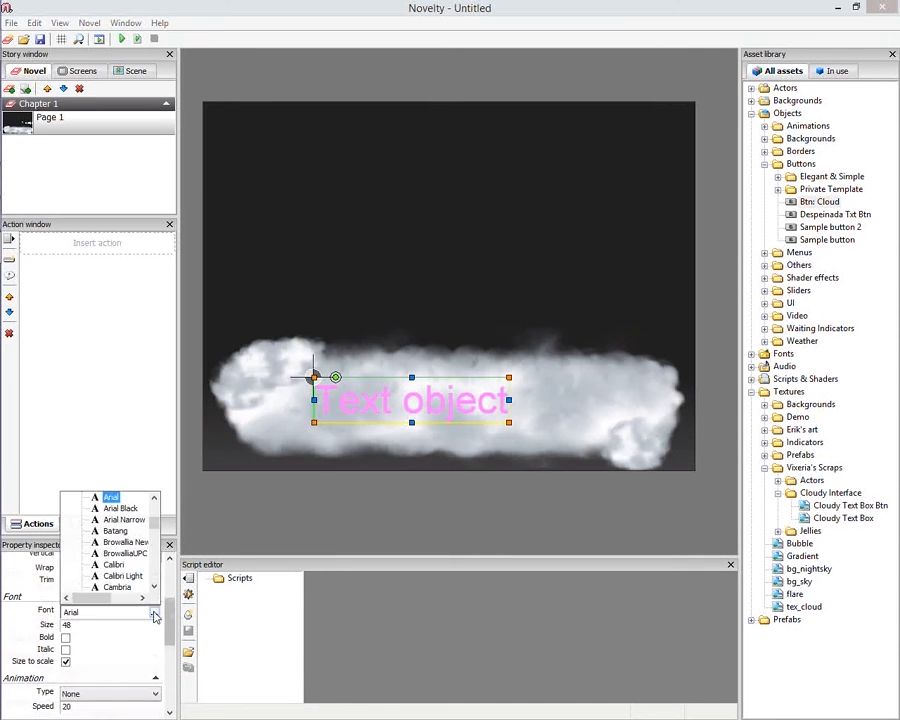
scroll(136, 541, "up", 2)
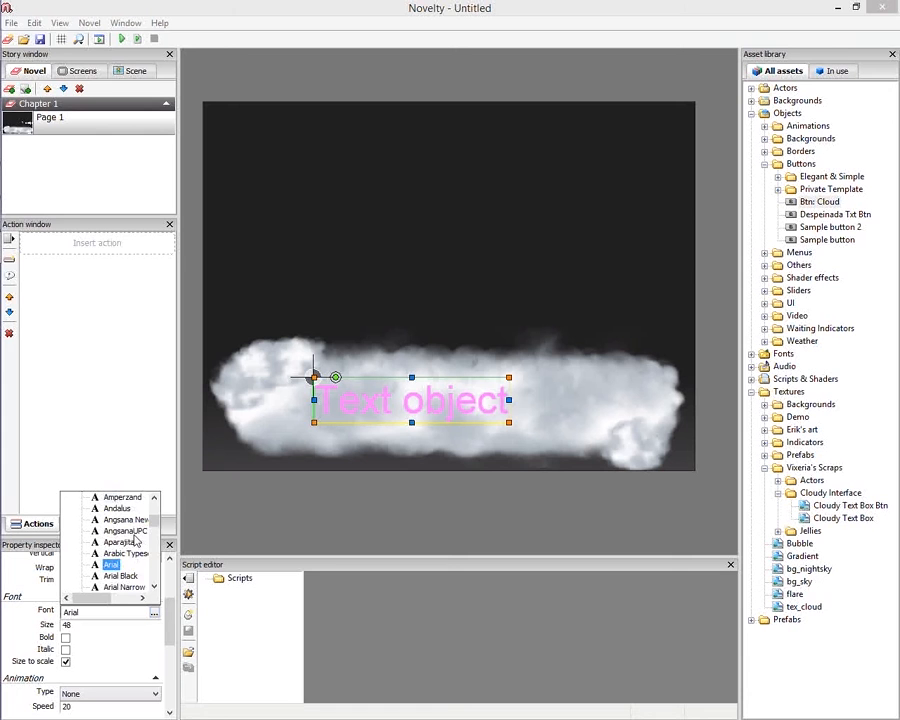
scroll(136, 541, "up", 1)
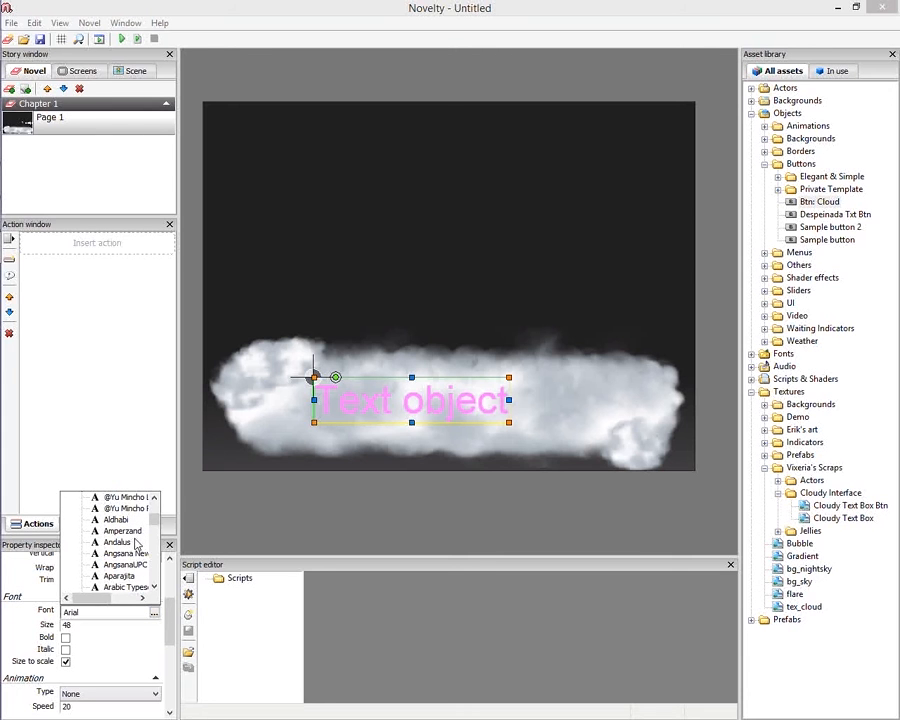
scroll(136, 543, "down", 3)
scroll(136, 548, "down", 5)
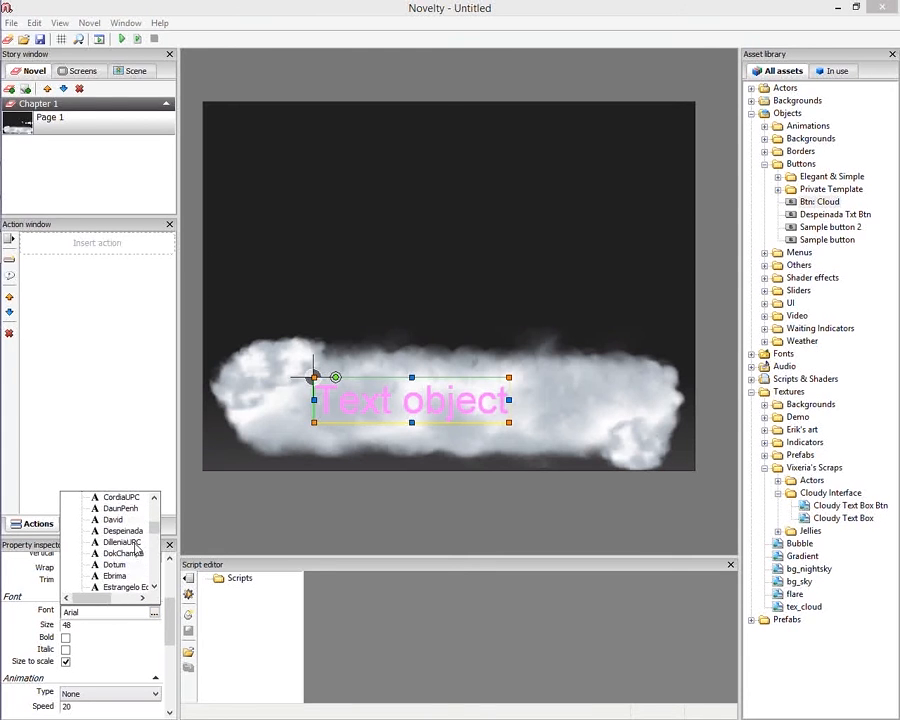
scroll(136, 547, "down", 4)
scroll(136, 548, "down", 3)
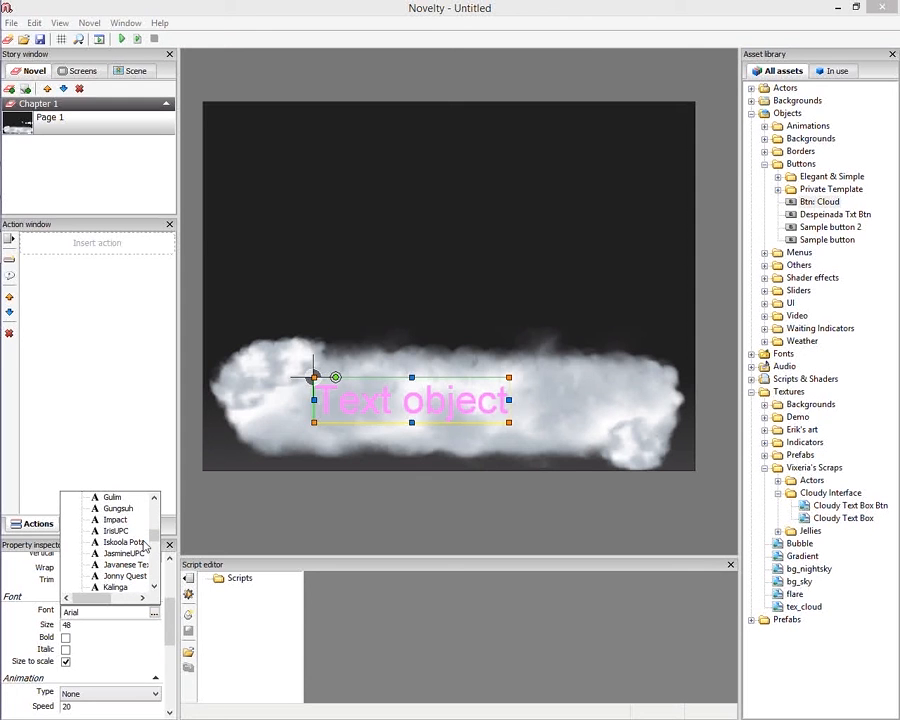
scroll(130, 563, "down", 1)
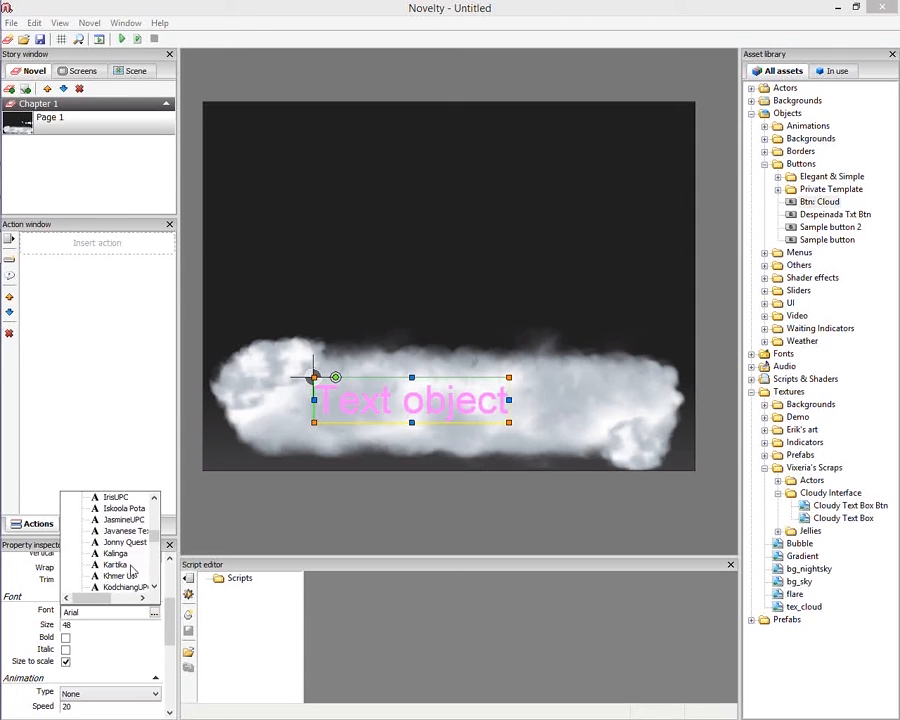
scroll(131, 568, "down", 1)
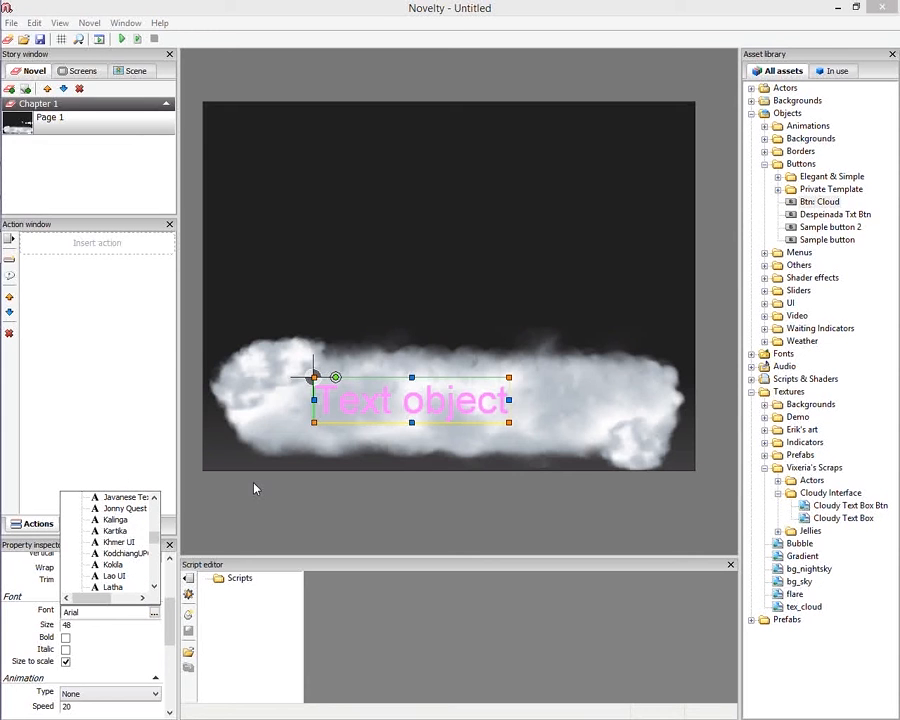
scroll(141, 549, "down", 1)
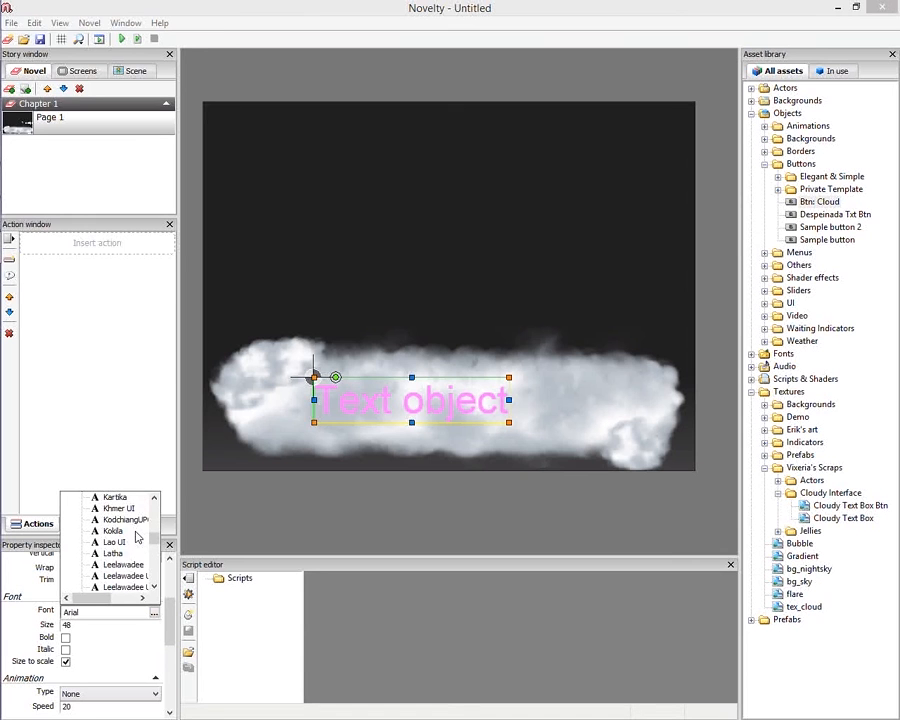
scroll(138, 538, "up", 4)
scroll(139, 534, "up", 3)
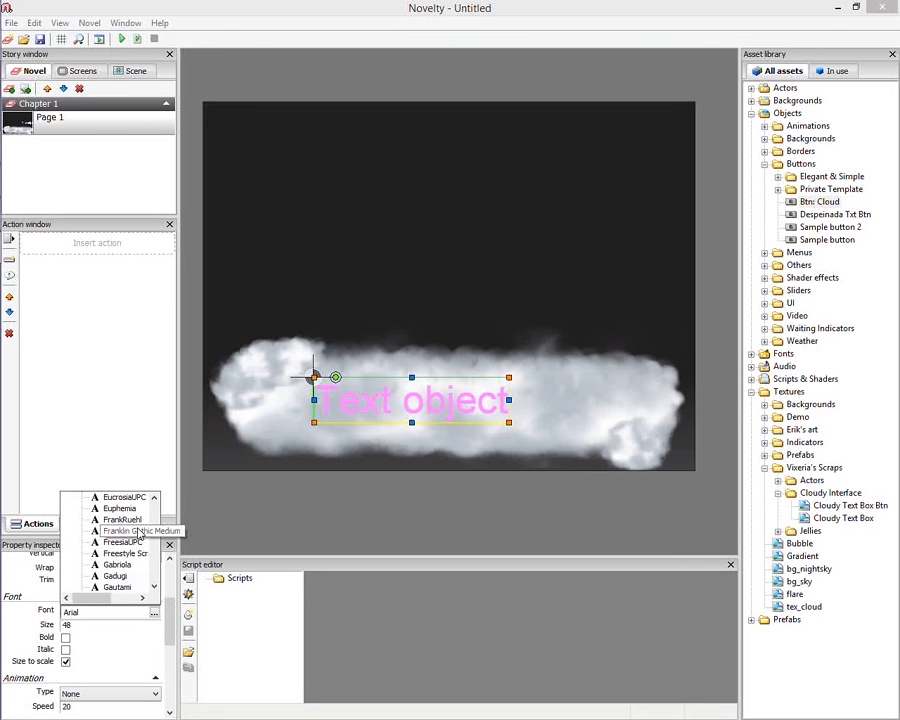
scroll(139, 534, "up", 2)
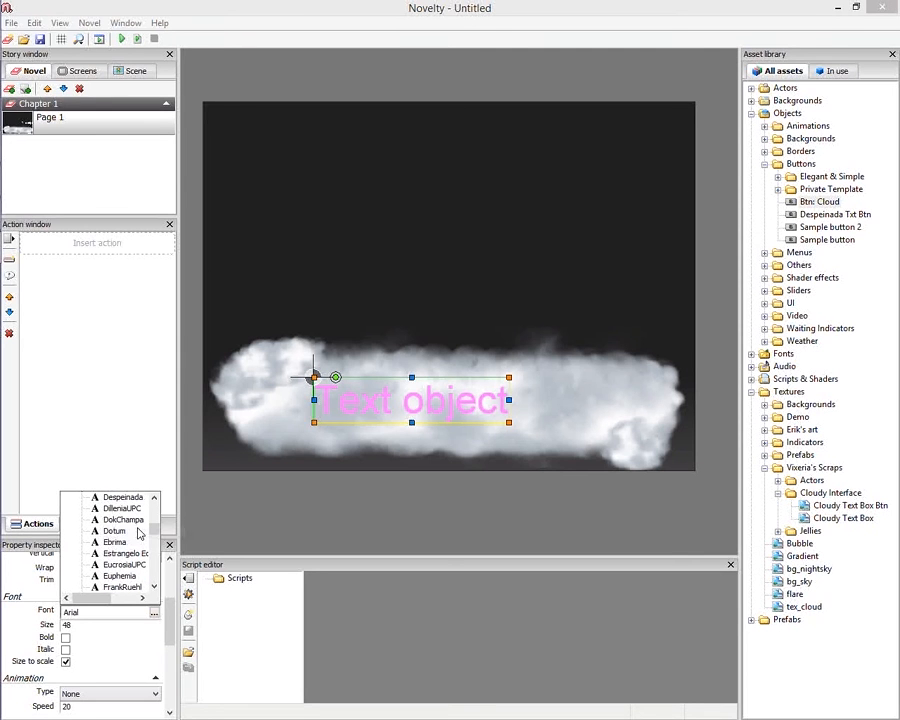
scroll(139, 534, "up", 2)
scroll(139, 534, "up", 4)
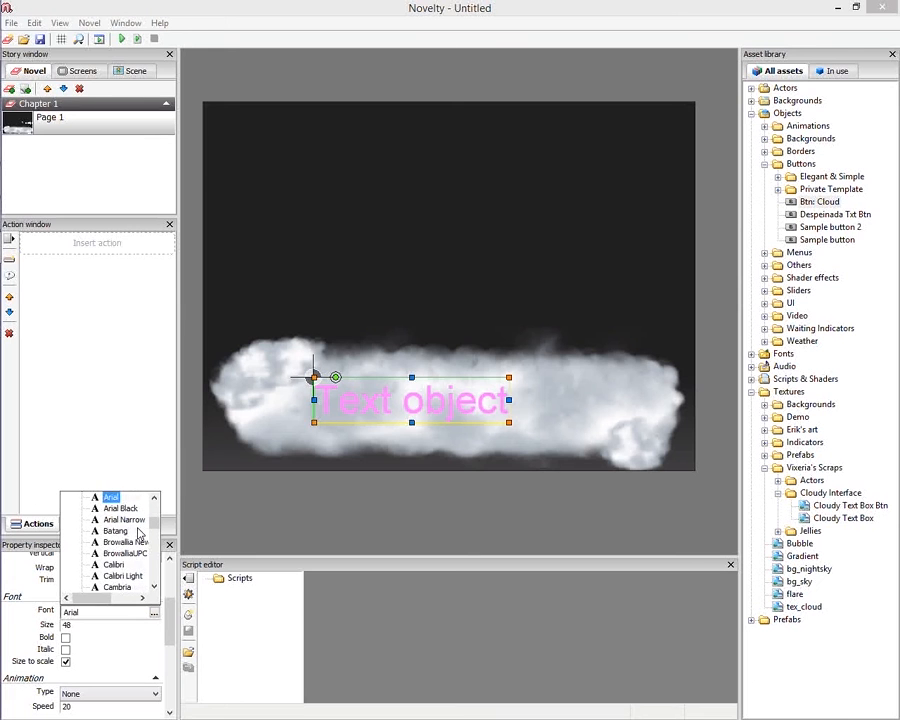
scroll(139, 534, "up", 3)
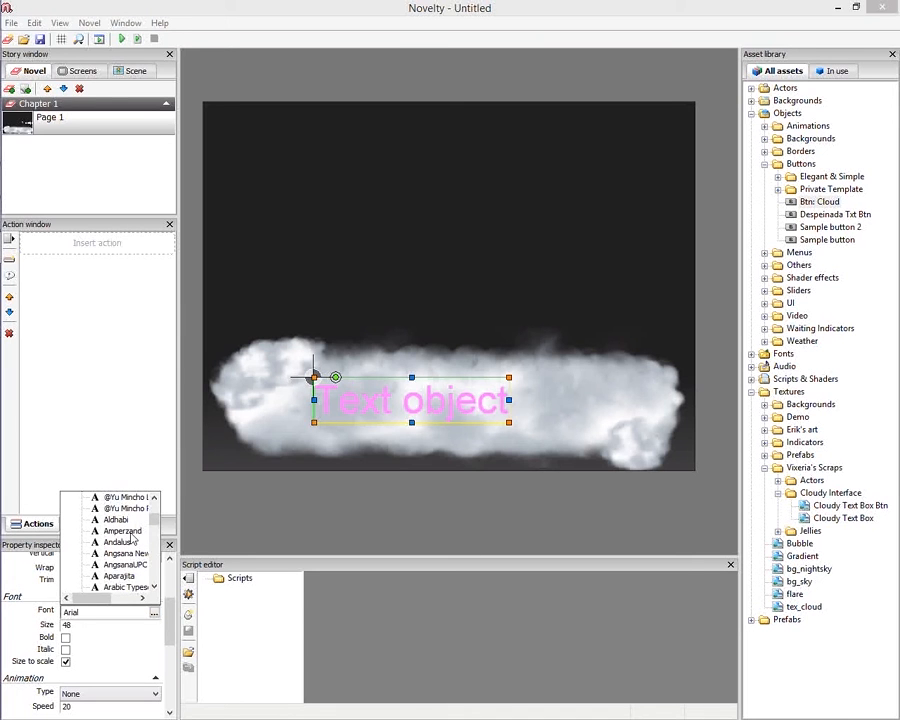
left_click(128, 532)
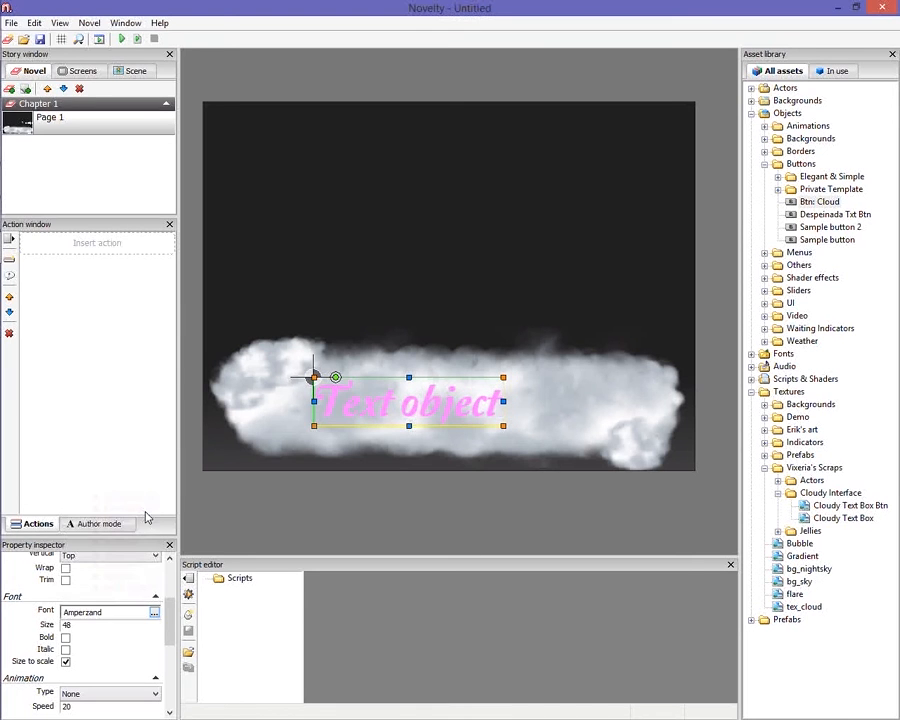
Set the text object's font to MV Boli
left_click(155, 614)
scroll(138, 549, "down", 9)
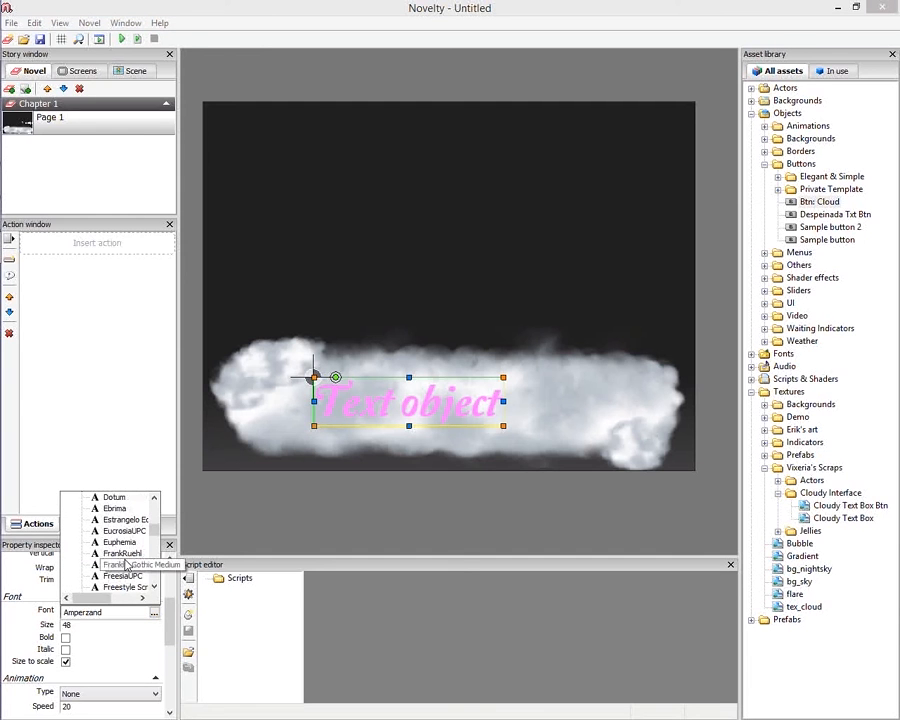
scroll(127, 565, "down", 9)
scroll(127, 565, "down", 9)
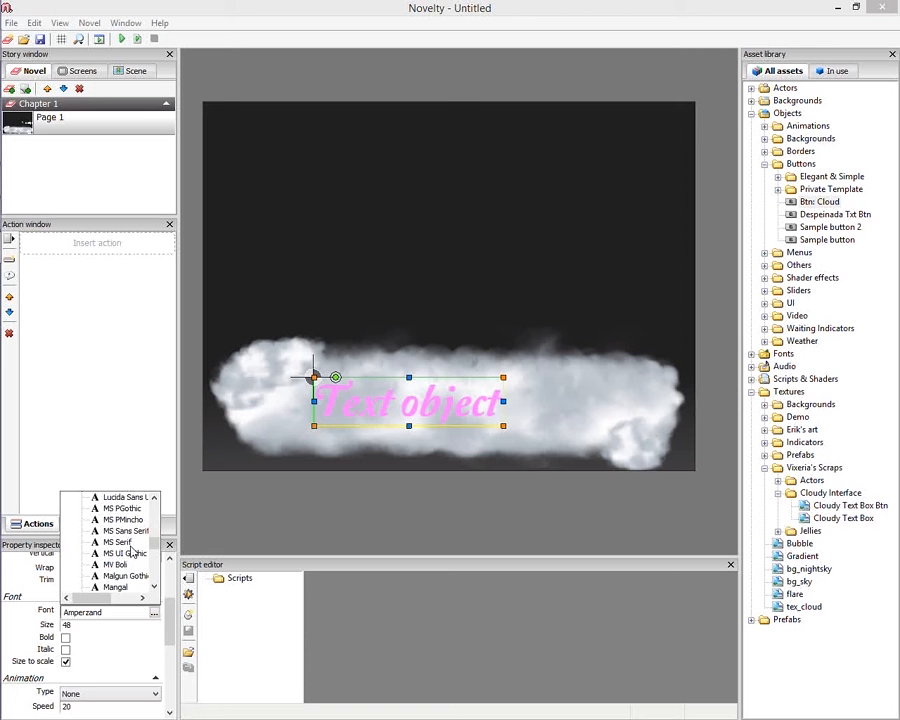
scroll(128, 545, "down", 1)
left_click(115, 531)
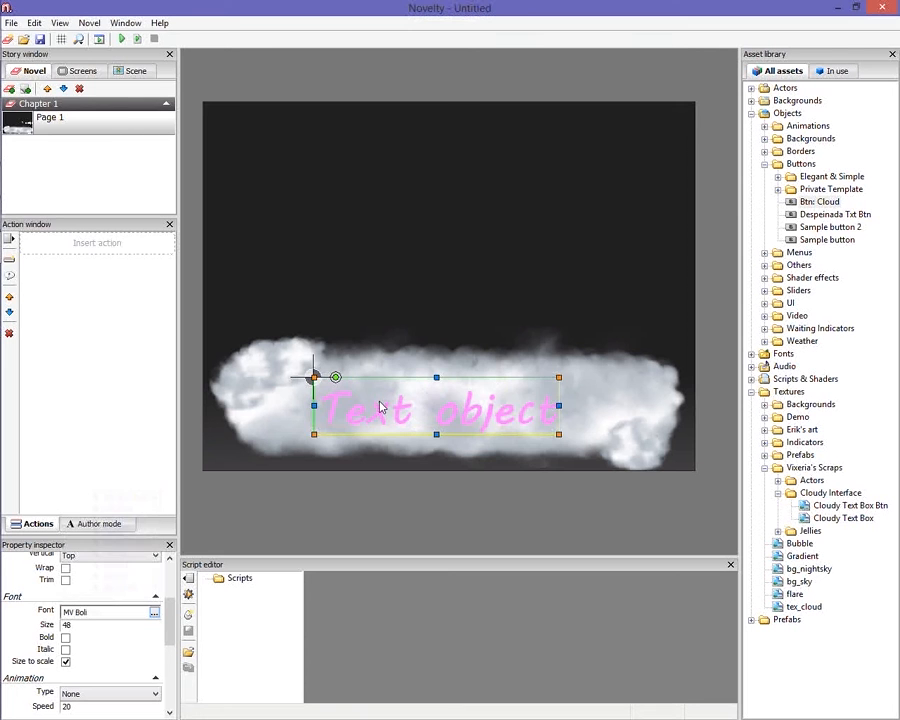
Scale the text object down to about half its size and move it to the cloud's upper-left area
left_click_drag(558, 433, 466, 412)
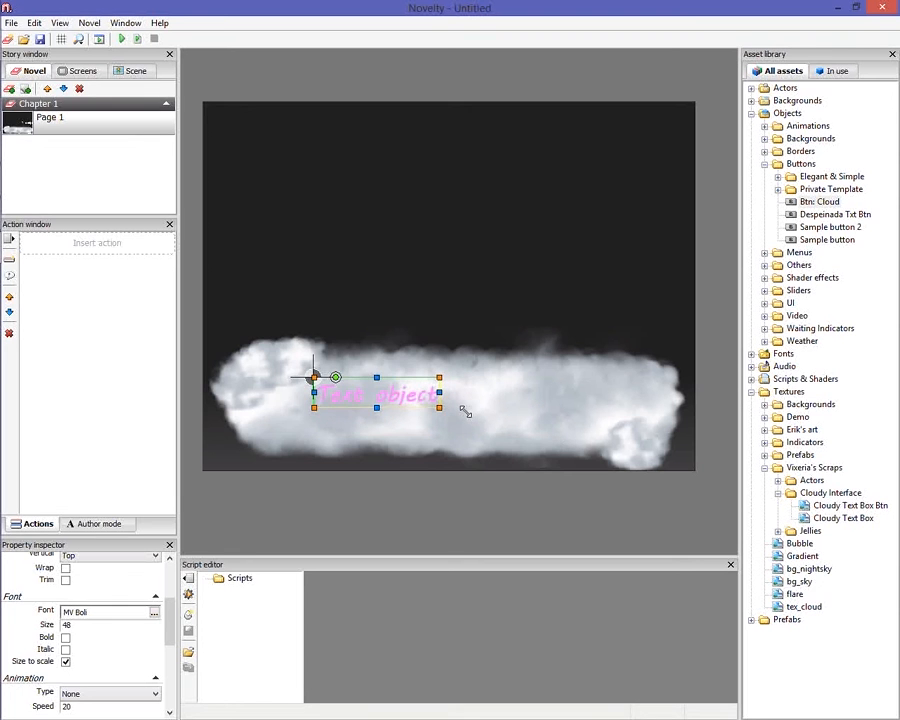
left_click_drag(386, 403, 388, 390)
Stretch the text object's frame across most of the cloud's width and height, scaling its lettering down slightly
left_click_drag(349, 391, 658, 382)
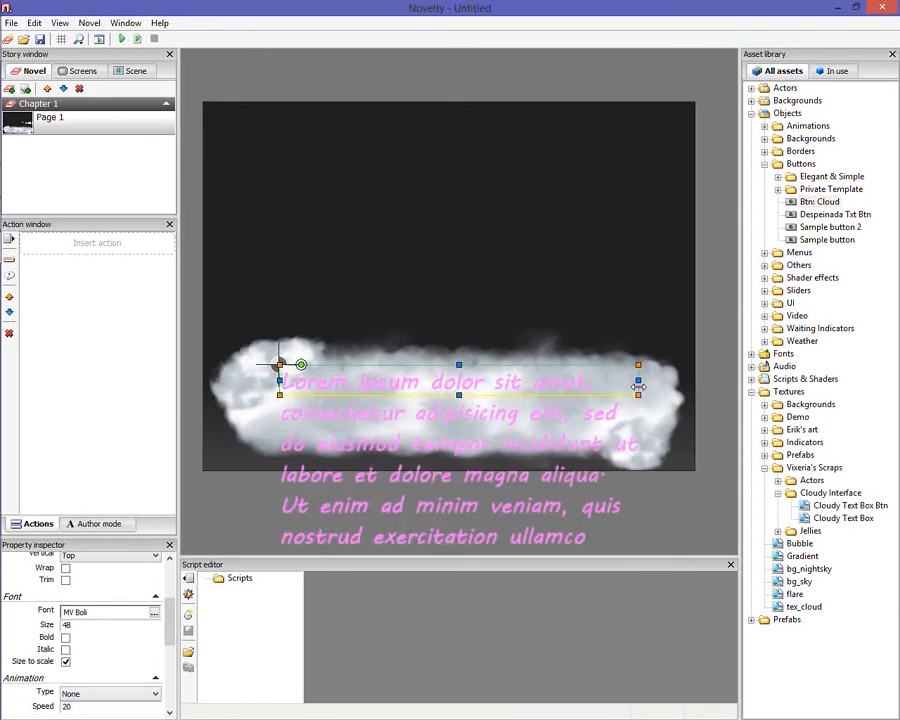
left_click_drag(458, 395, 443, 457)
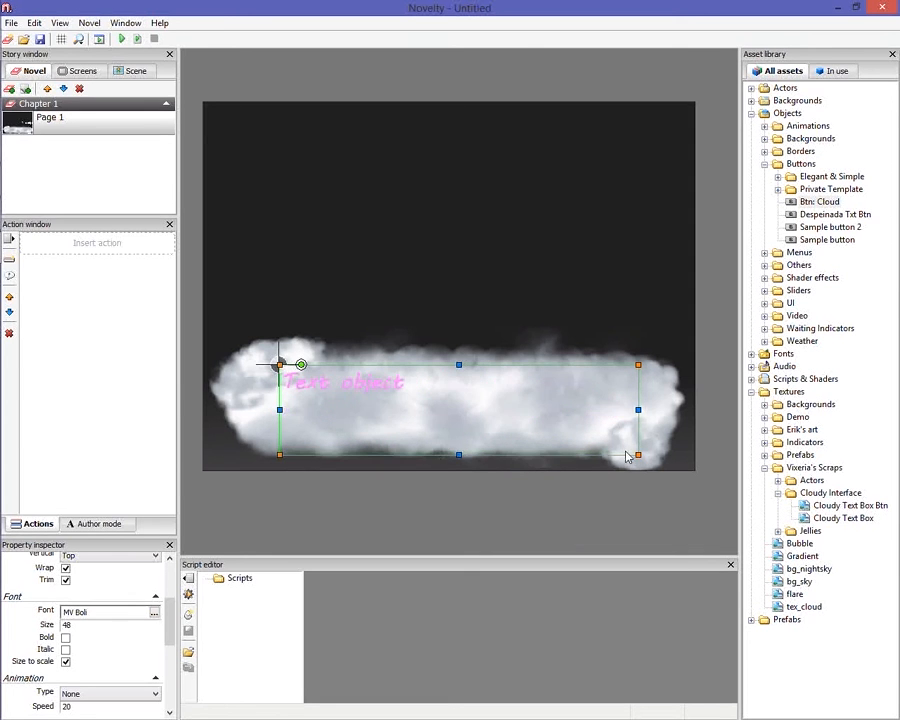
left_click_drag(637, 455, 641, 403)
left_click_drag(460, 440, 460, 452)
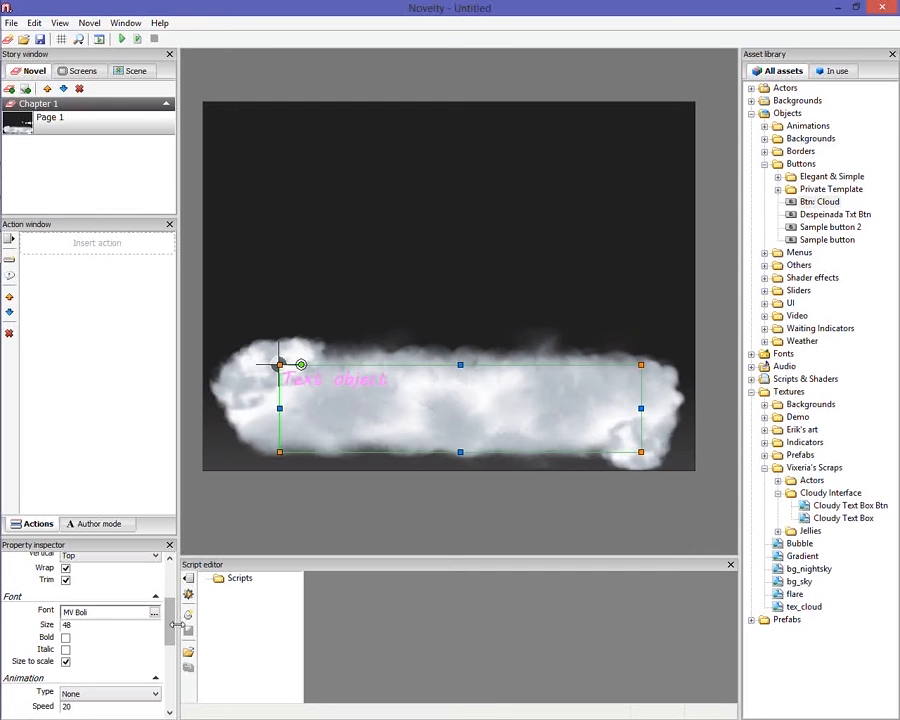
Set both the horizontal and vertical alignment of the text object to Center
scroll(173, 600, "up", 2)
scroll(173, 600, "up", 3)
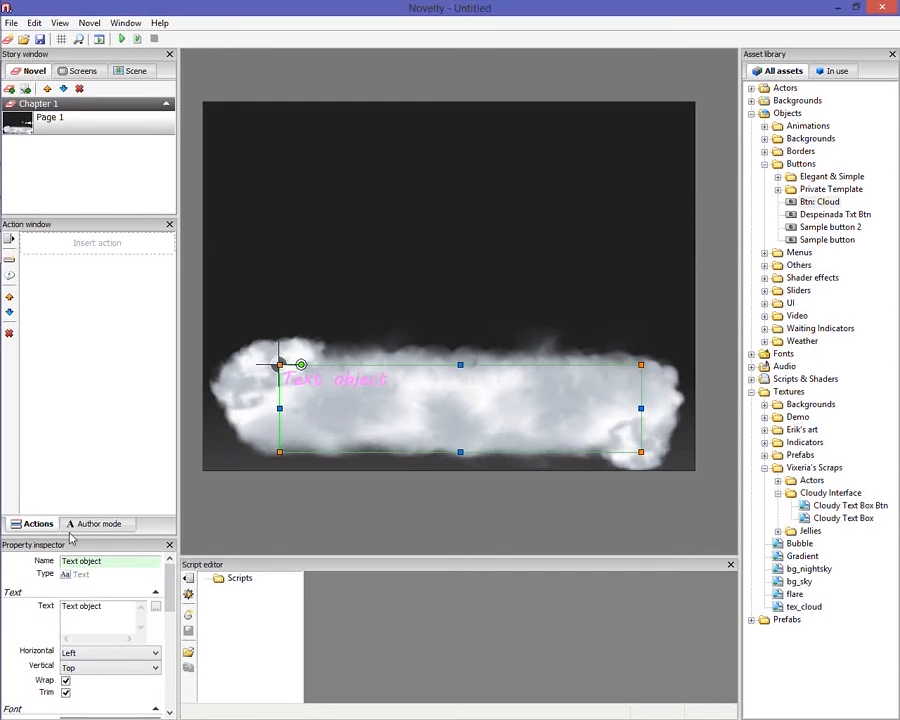
left_click(112, 652)
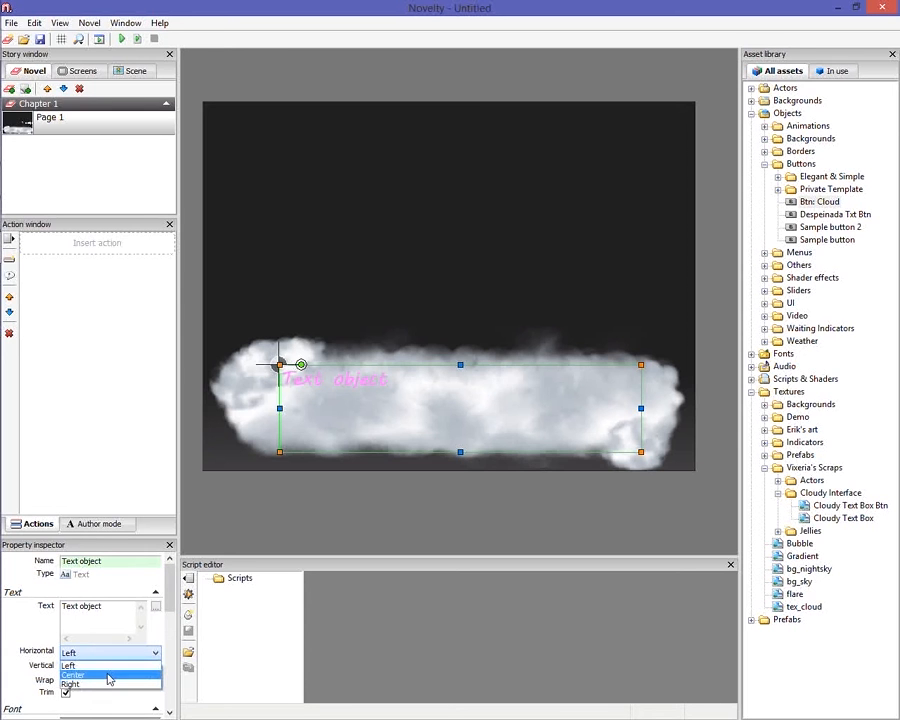
left_click(109, 676)
left_click(110, 666)
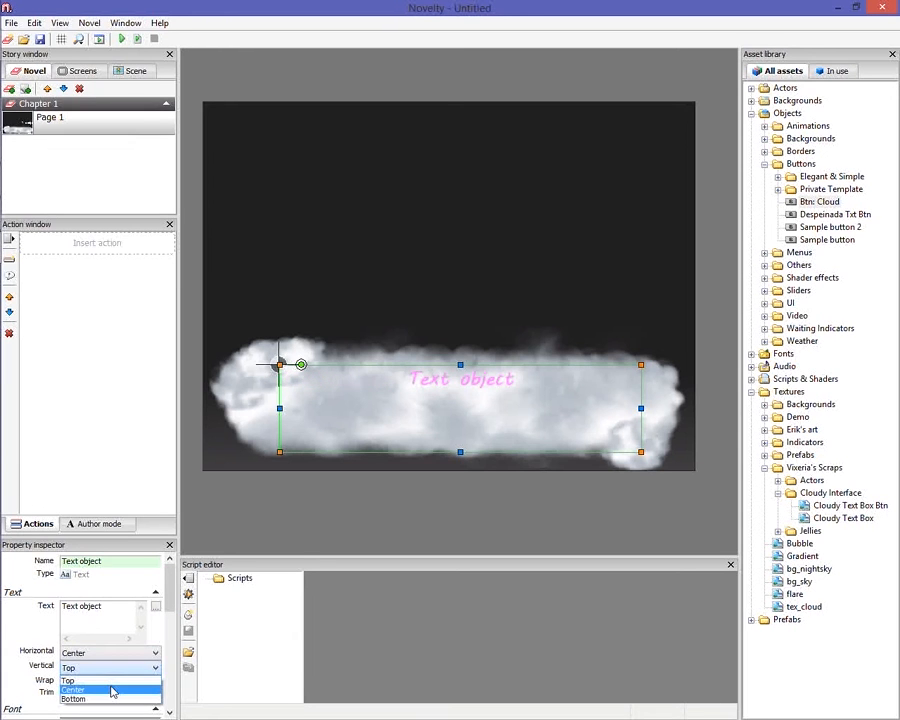
left_click(113, 690)
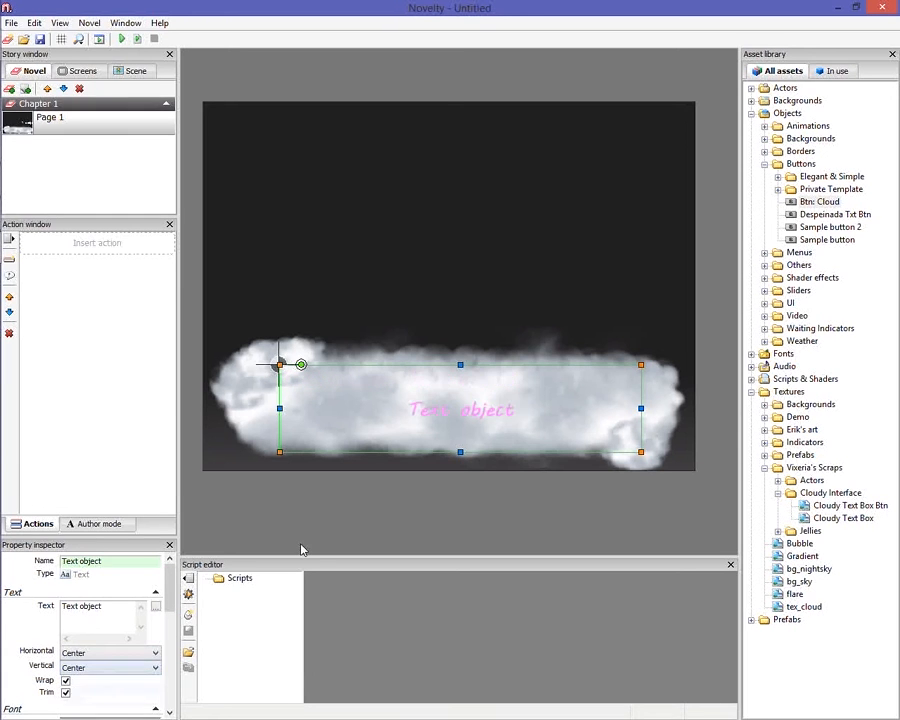
Replace the text object's content with "Dialogue" and rename the object "Txt: Dialogue"
left_click(107, 610)
type("Dialo")
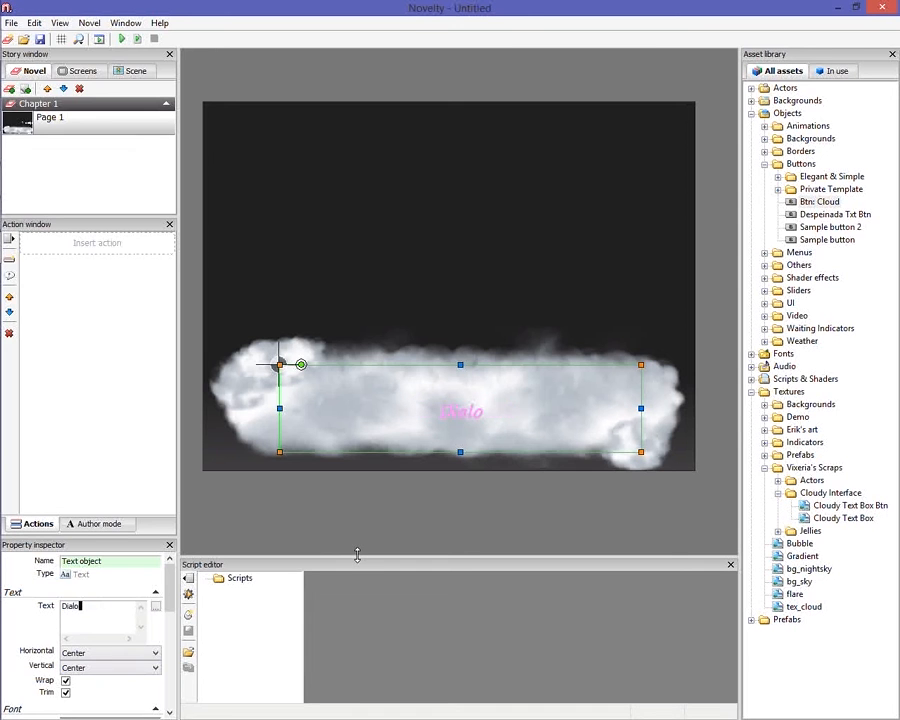
type("gue")
left_click_drag(106, 562, 59, 561)
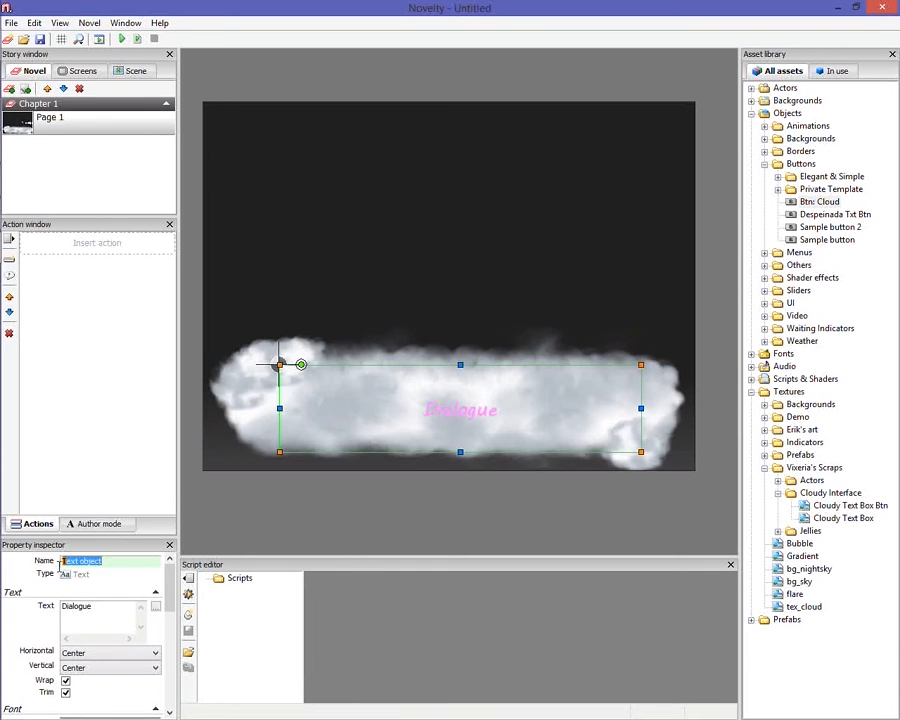
type("Txt: Dialogue")
Move the Txt: Dialogue object slightly upward on the cloud and leave it deselected
left_click_drag(408, 412, 405, 408)
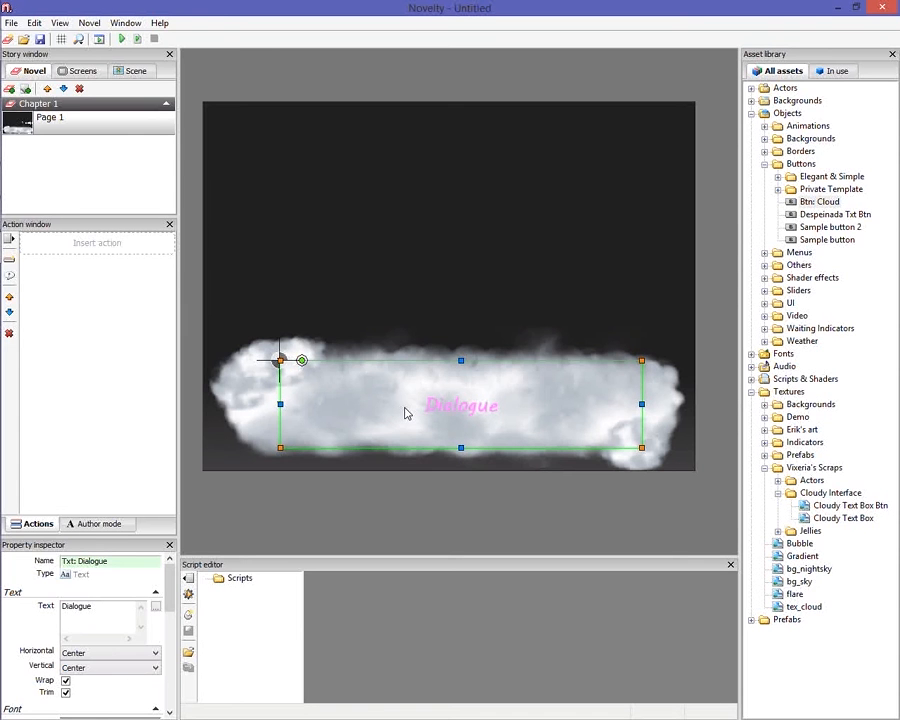
left_click(392, 297)
right_click(381, 296)
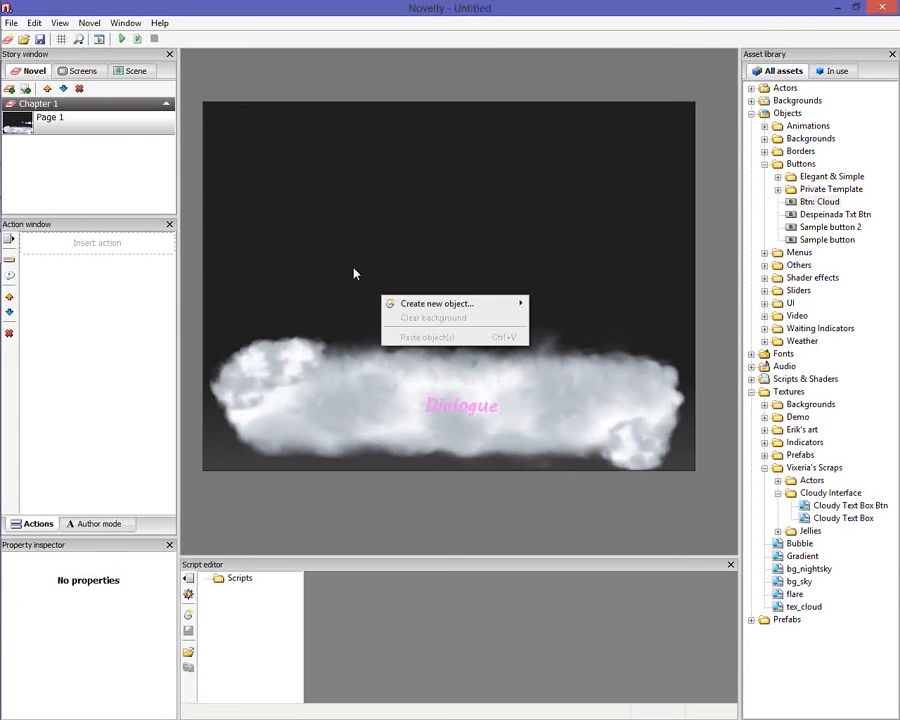
left_click(444, 416)
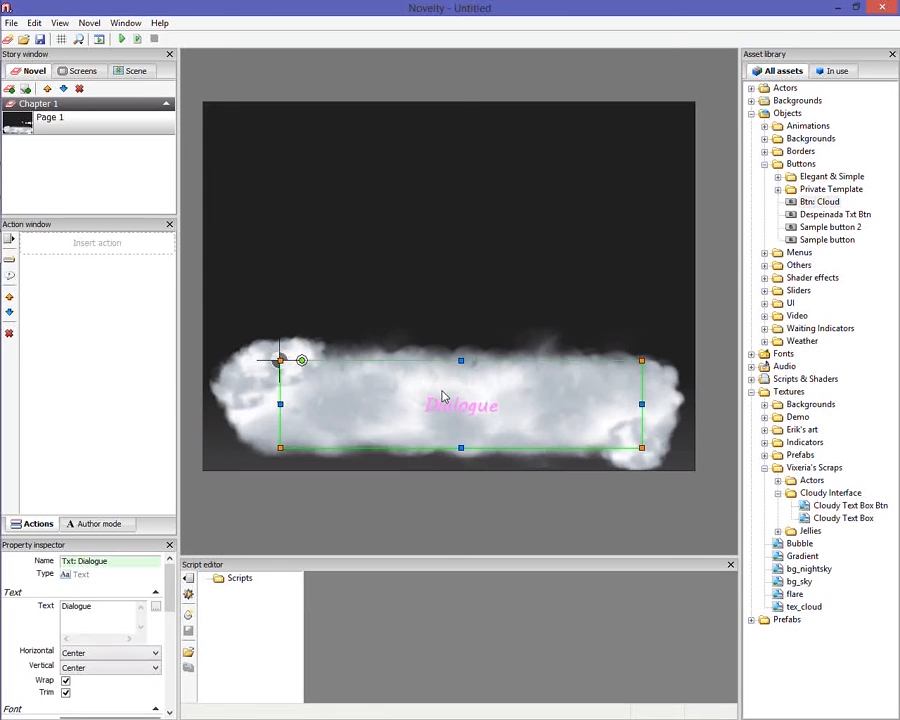
left_click(413, 254)
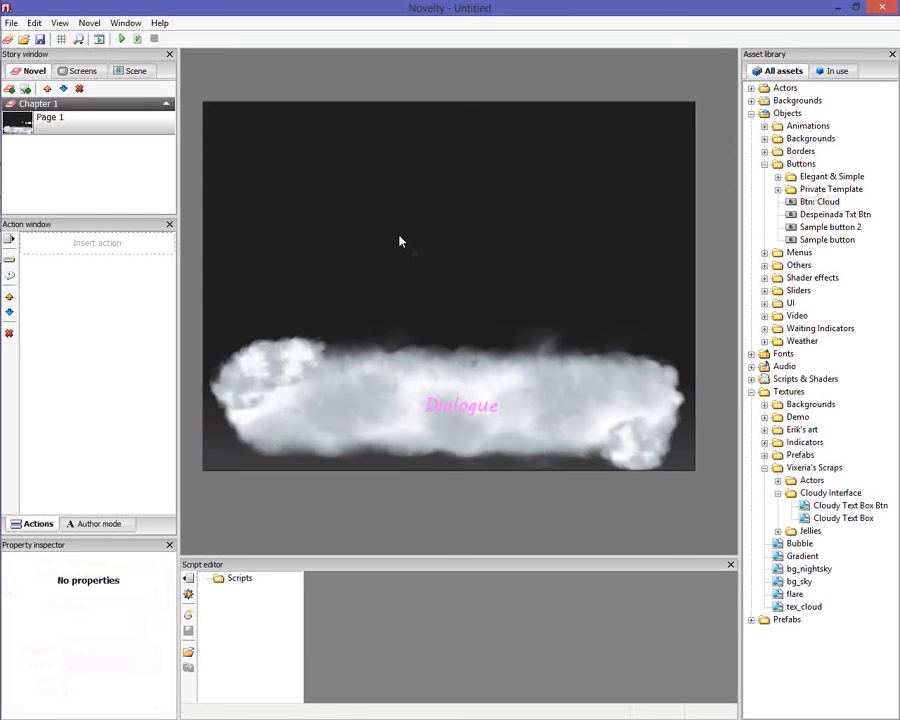
Paste a copy of the dialogue text object, narrow its frame and place it over the cloud's upper-left part
key("ctrl+v")
left_click_drag(623, 264, 389, 264)
left_click_drag(322, 326, 311, 400)
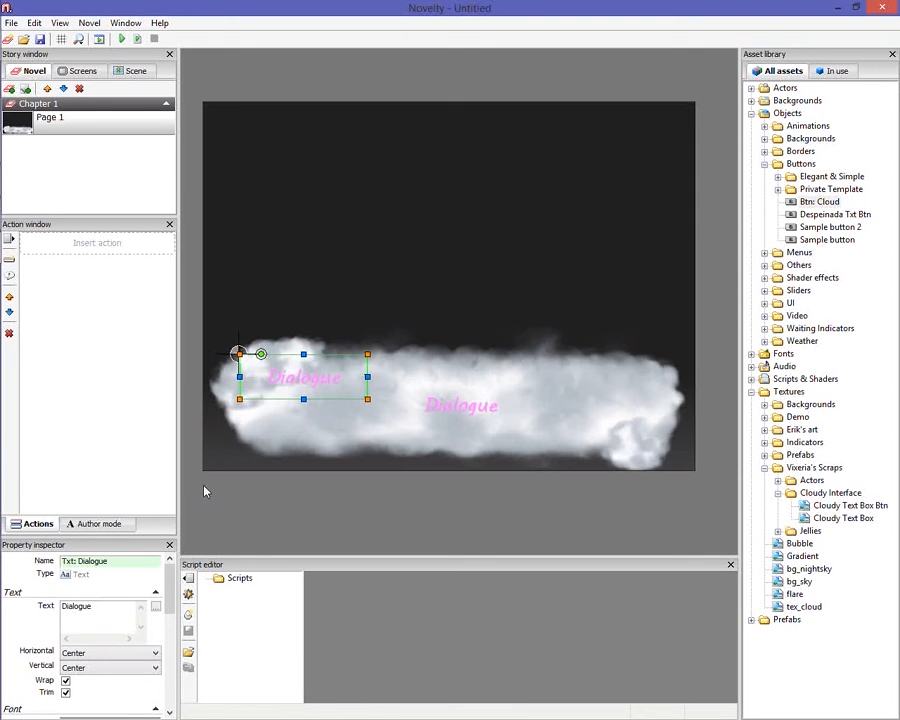
Rename the pasted text object "Txt: Name" and replace its content with "Name"
left_click(135, 564)
double_click(95, 562)
type("nAME")
key("BackSpace")
key("BackSpace")
key("BackSpace")
key("BackSpace")
type("Name")
key("Return")
key("Tab")
type("Name")
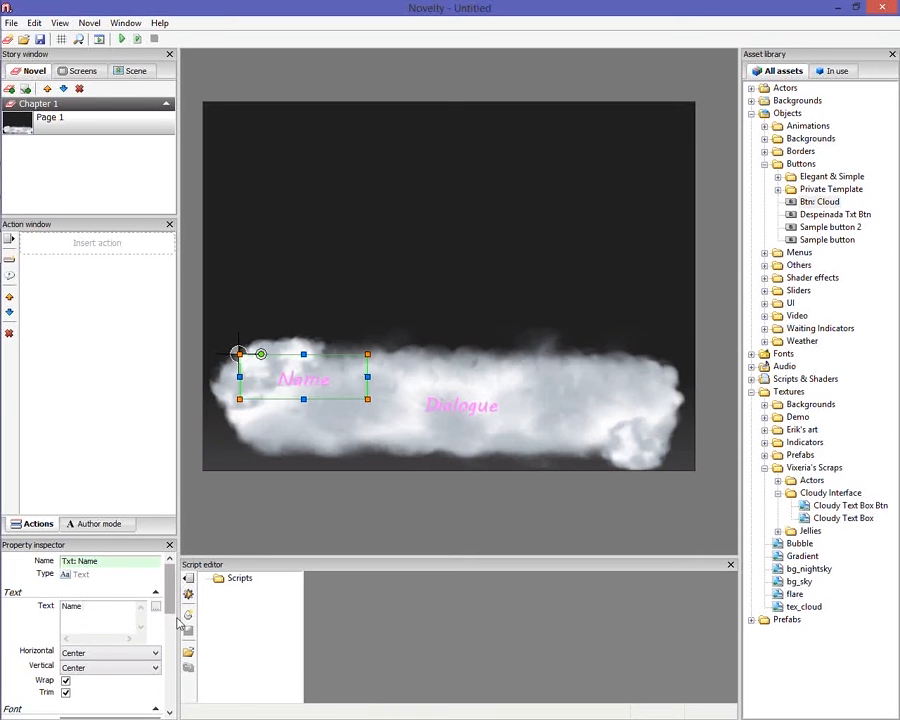
Change the Txt: Name object's color to deep pink (red 255, green 0, blue 128)
scroll(166, 653, "down", 5)
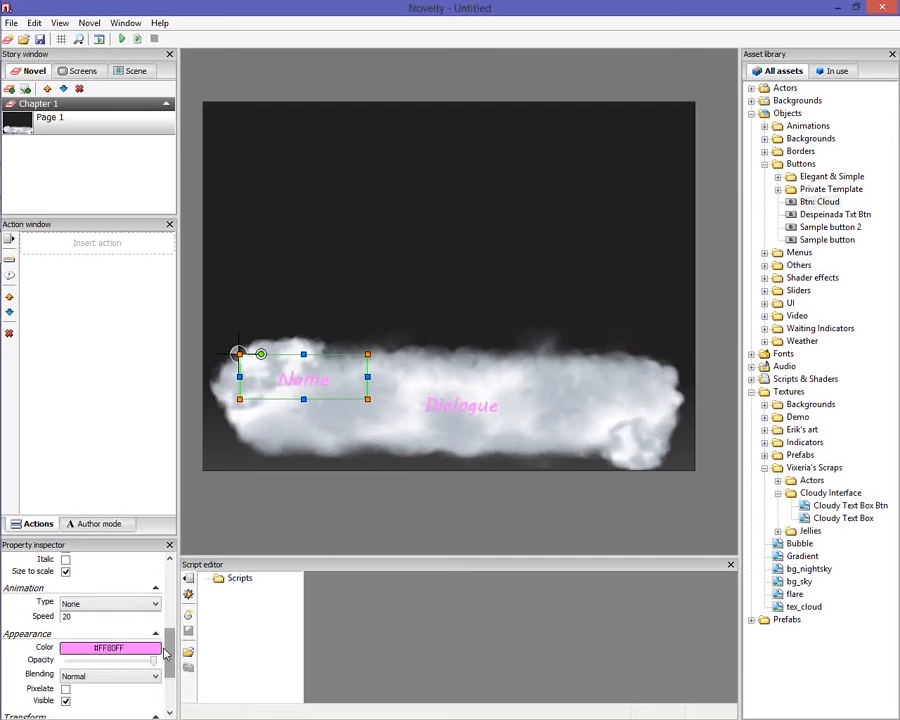
left_click(156, 648)
left_click(147, 565)
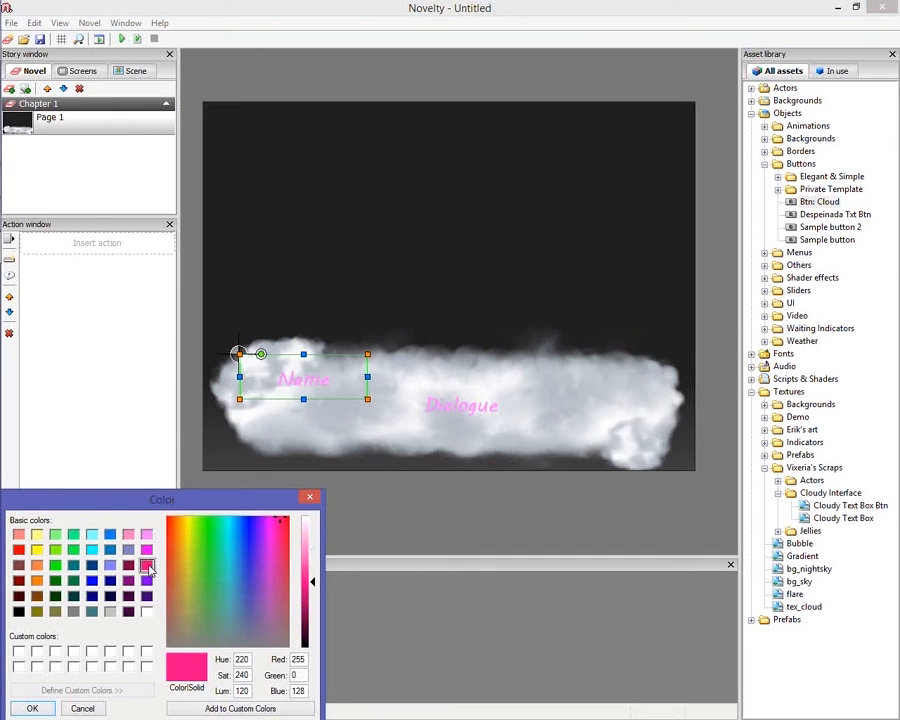
left_click(54, 710)
Fit the Txt: Name object onto the cloud's upper-left puff, tilted upward to the right and scaled down slightly, and deselect it
left_click_drag(286, 387, 259, 364)
left_click(388, 303)
left_click(278, 373)
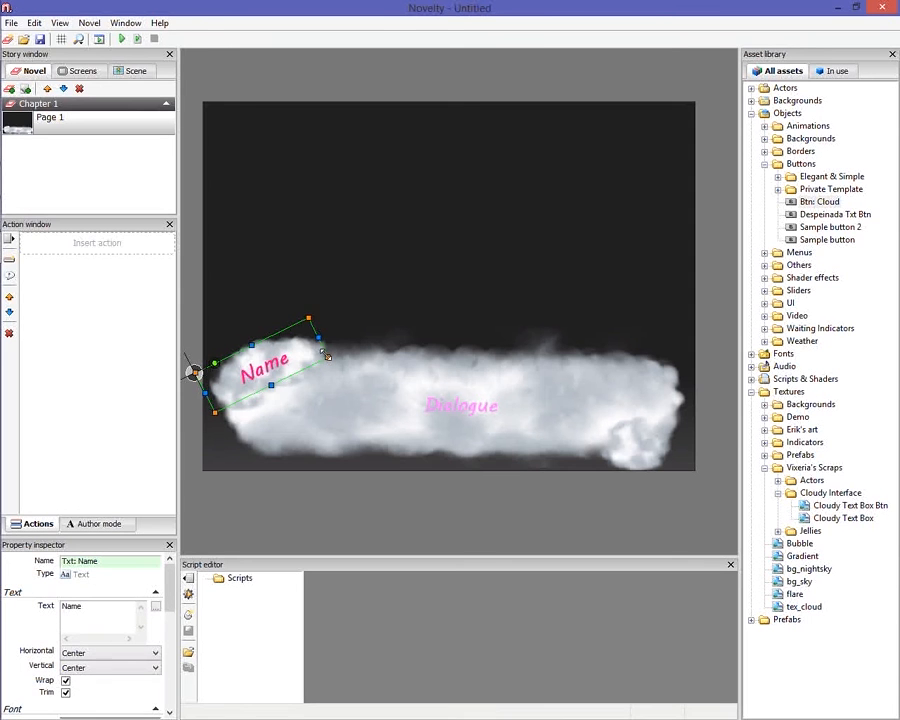
left_click_drag(328, 358, 306, 355)
left_click_drag(276, 358, 283, 363)
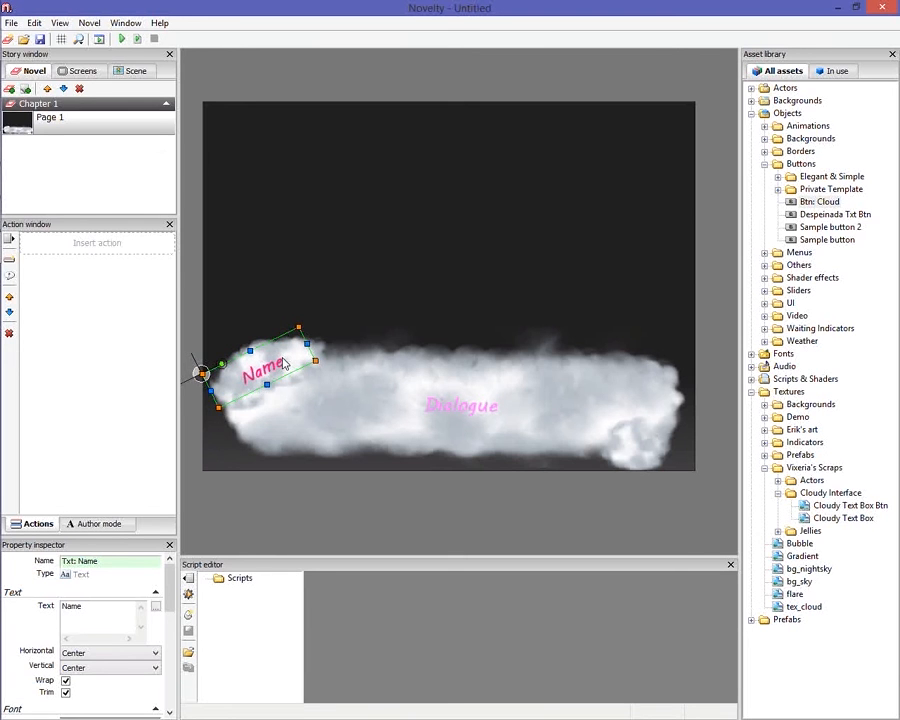
left_click(463, 469)
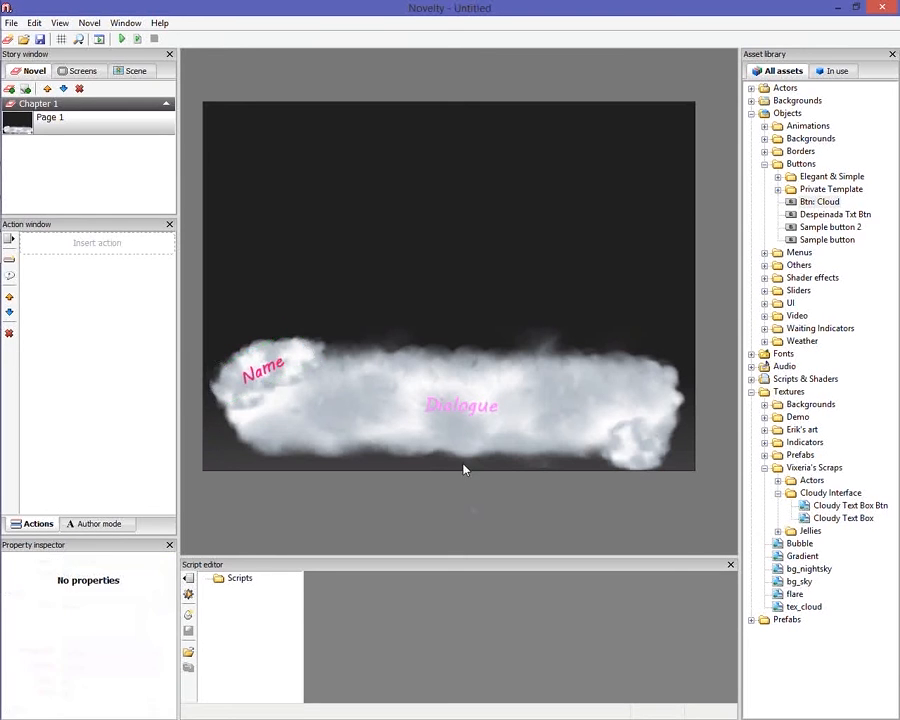
Duplicate the Txt: Dialogue object and place the copy above the cloud, undoing a stray extra copy
left_click(437, 442)
left_click(393, 438)
left_click(407, 405)
right_click(431, 399)
left_click(440, 286)
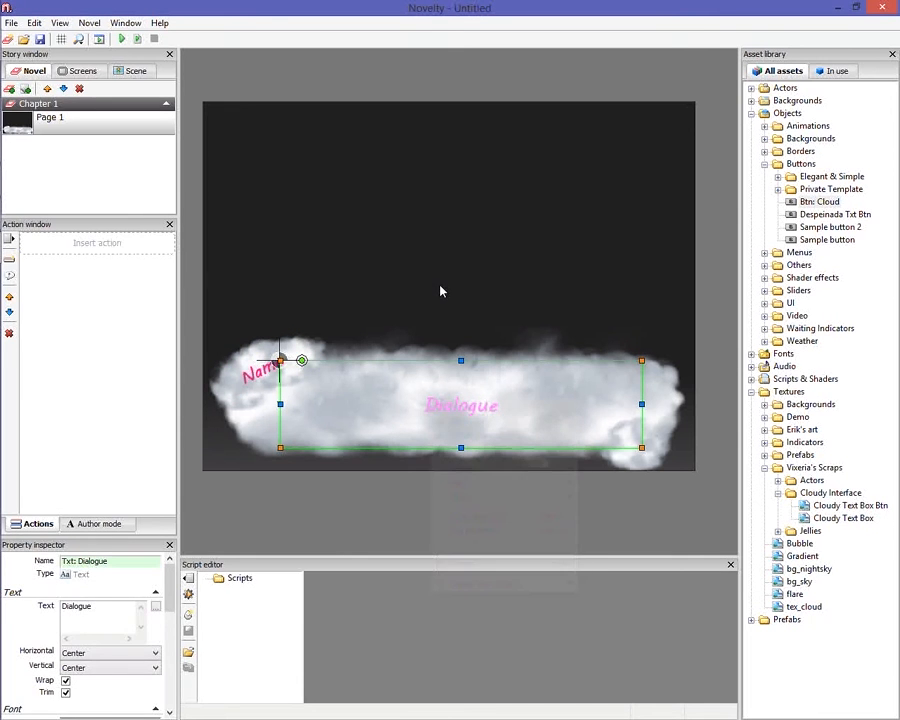
left_click(440, 291)
left_click_drag(466, 382, 466, 287)
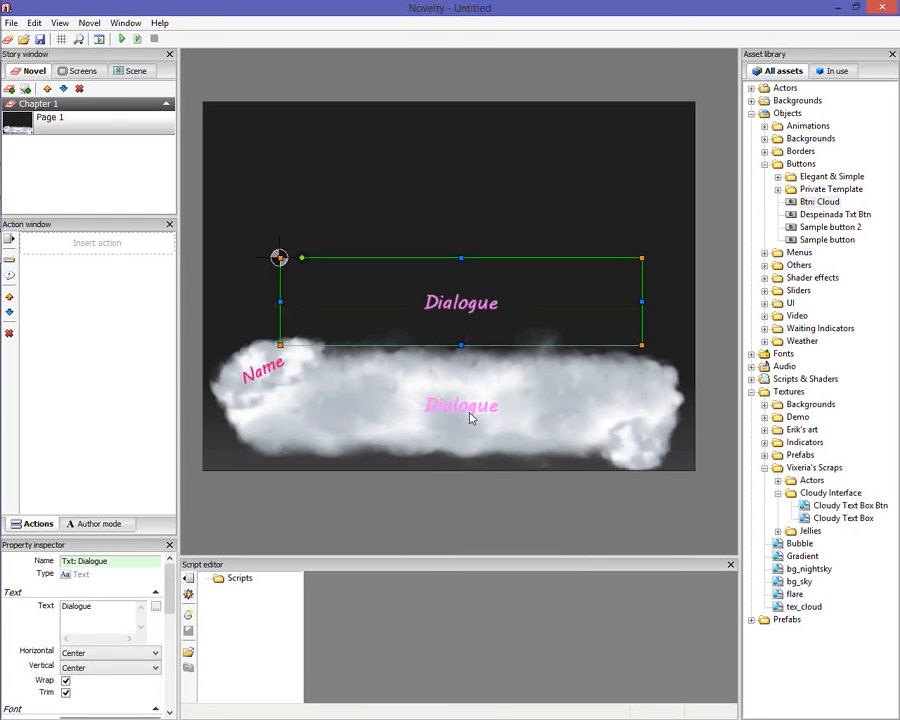
left_click_drag(468, 408, 461, 464)
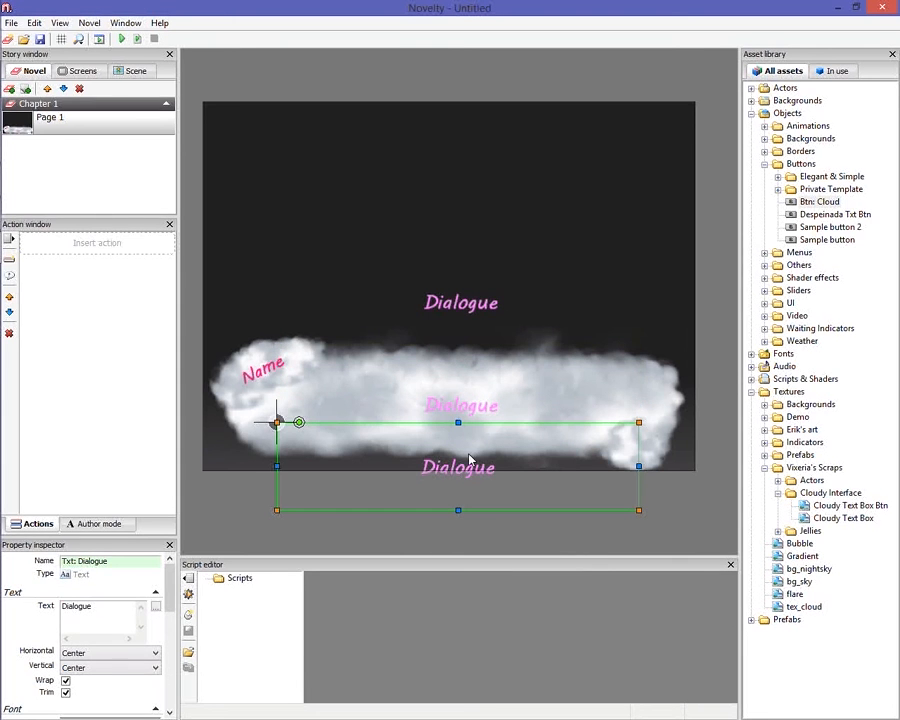
key("ctrl+z")
Replace the content of the copy above the cloud with "Menu" and rename it "Txt: Menu"
left_click(506, 317)
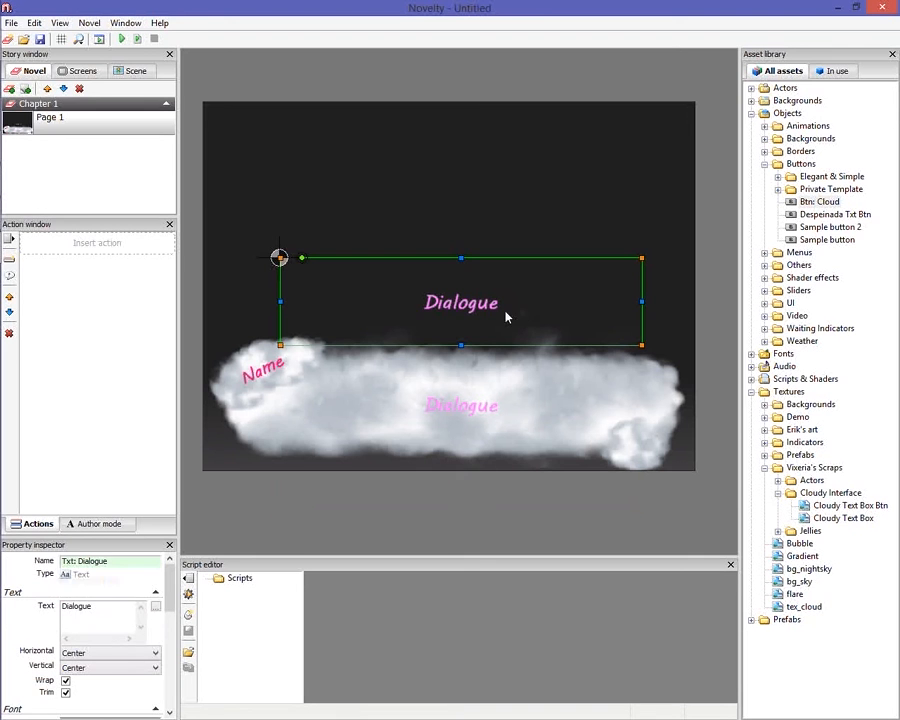
double_click(103, 601)
type("Menu")
left_click(119, 565)
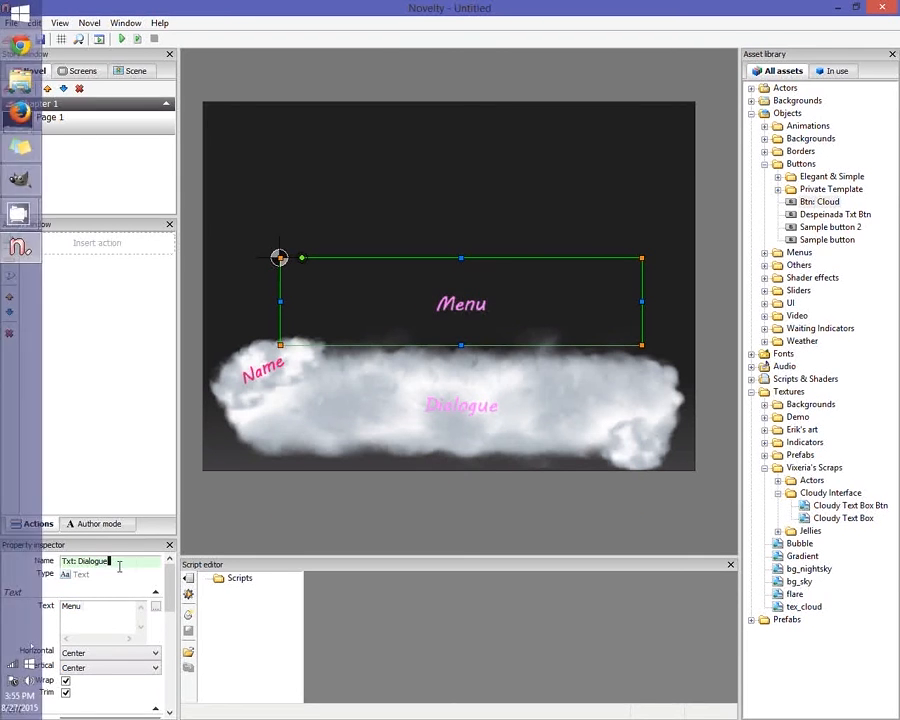
double_click(119, 565)
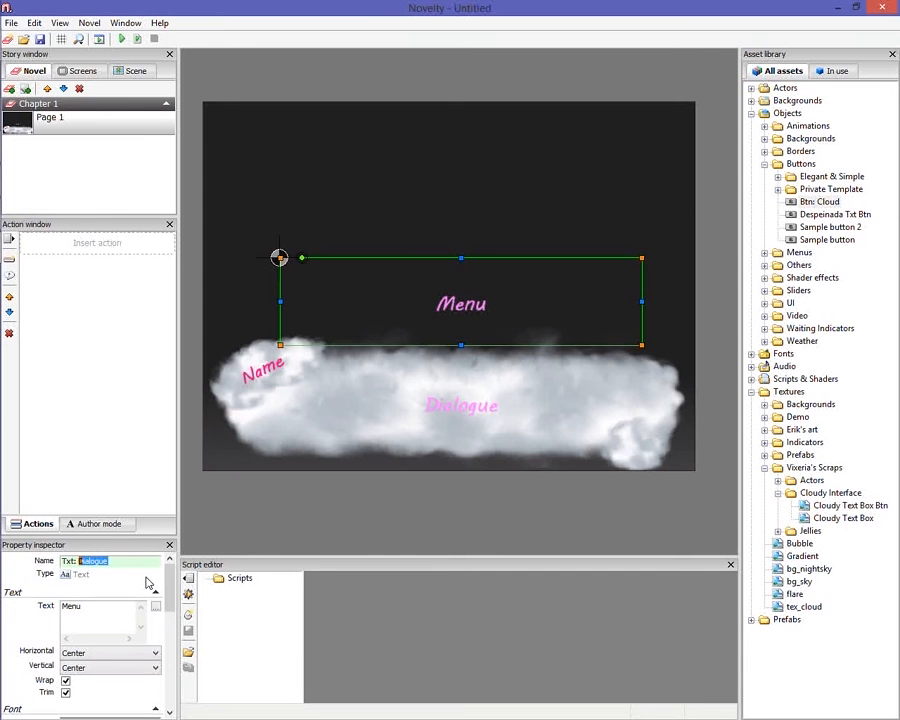
type("Menu")
Shrink the Txt: Menu object's frame and lettering and position it on the small cloud button at the lower right
left_click_drag(643, 301, 410, 297)
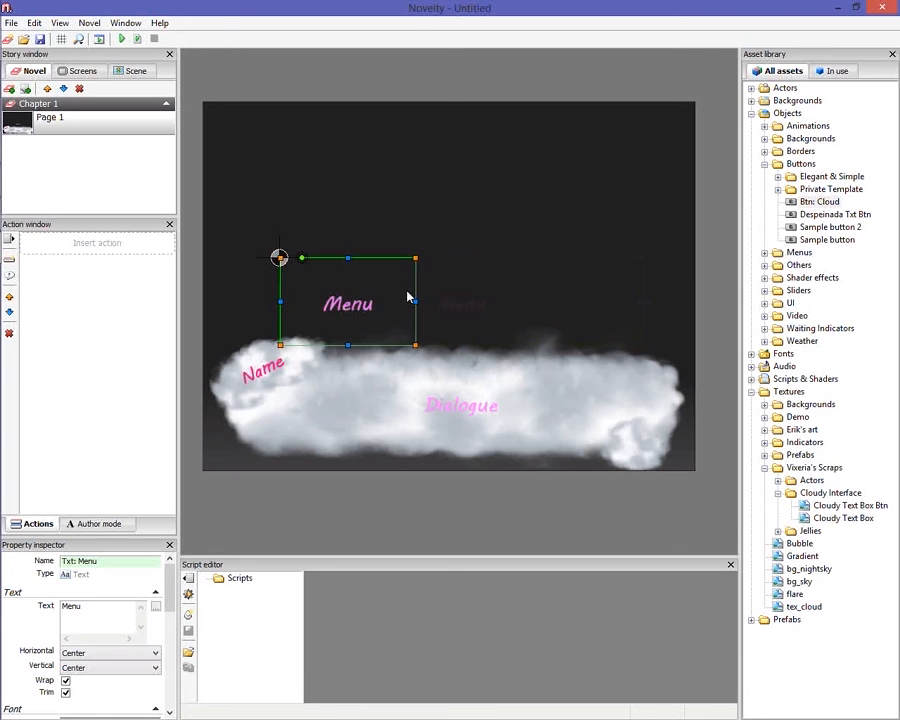
left_click_drag(335, 345, 335, 289)
left_click_drag(416, 273, 652, 455)
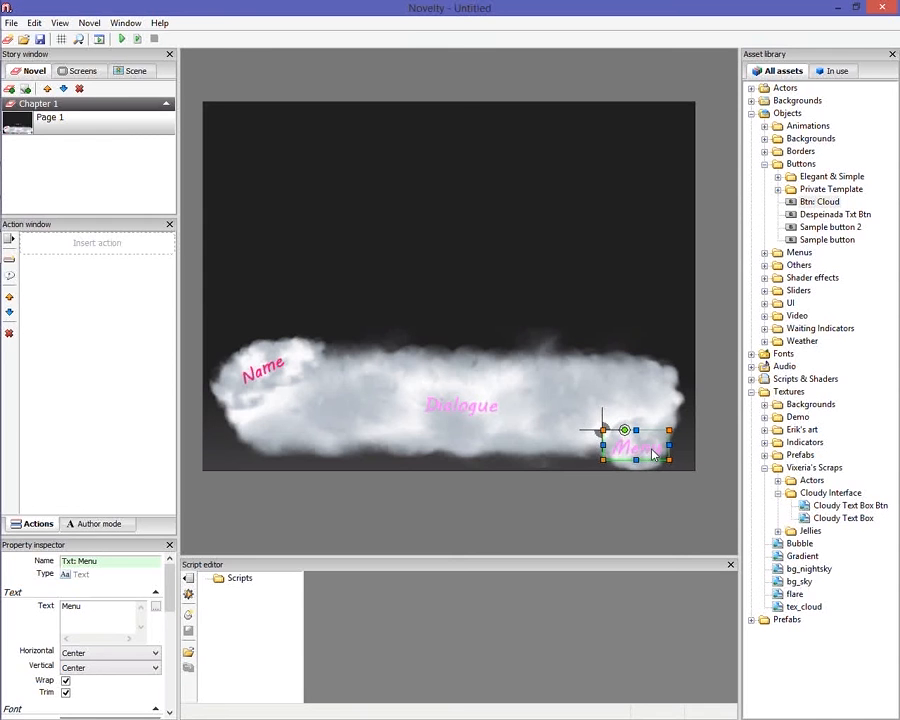
left_click(643, 464)
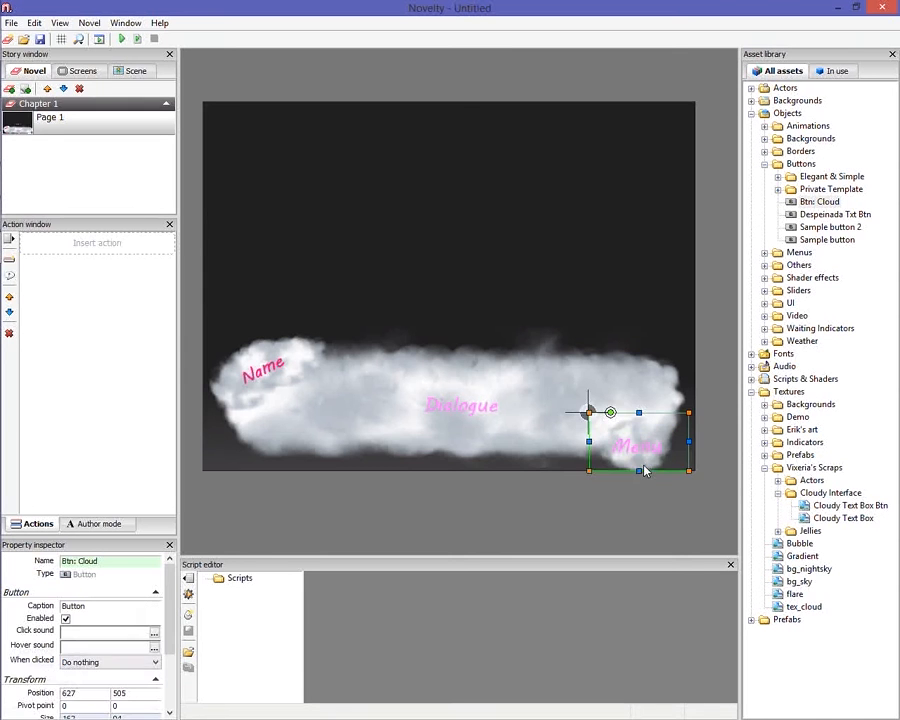
left_click(643, 464)
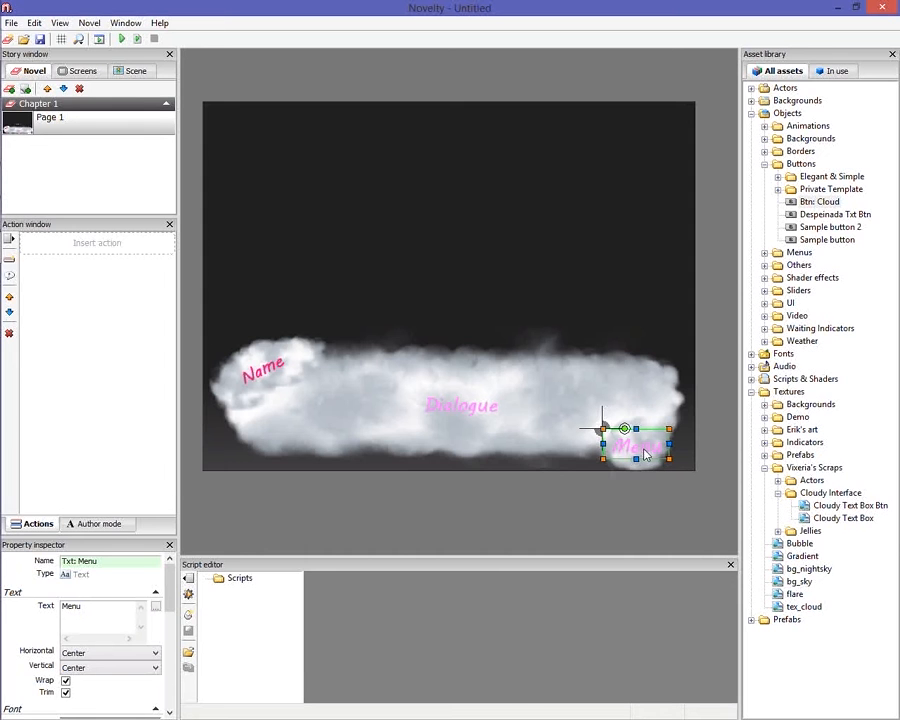
left_click_drag(645, 455, 650, 458)
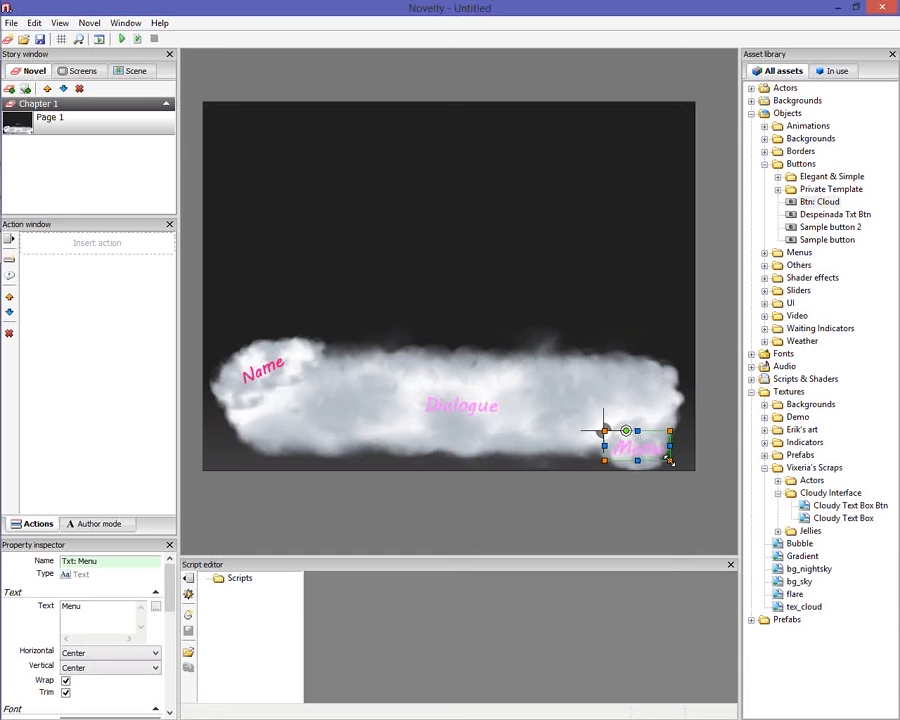
mouse_move(667, 458)
left_mouse_down()
mouse_move(648, 449)
mouse_move(657, 459)
left_mouse_up()
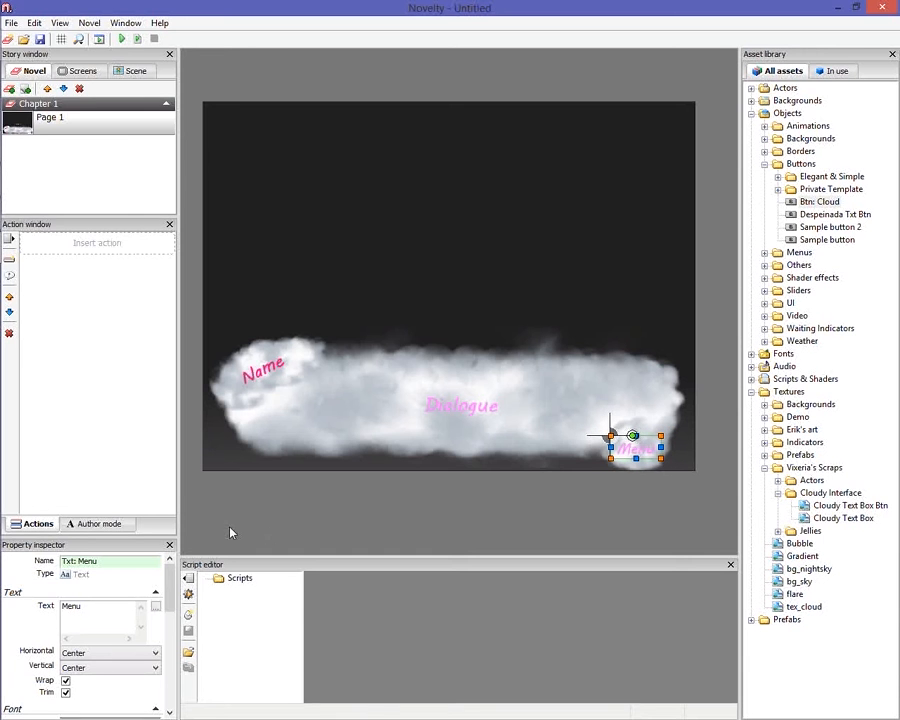
Change the Txt: Menu object's color to magenta (red 255, green 0, blue 255) and deselect it
left_click_drag(168, 607, 170, 655)
left_click(128, 625)
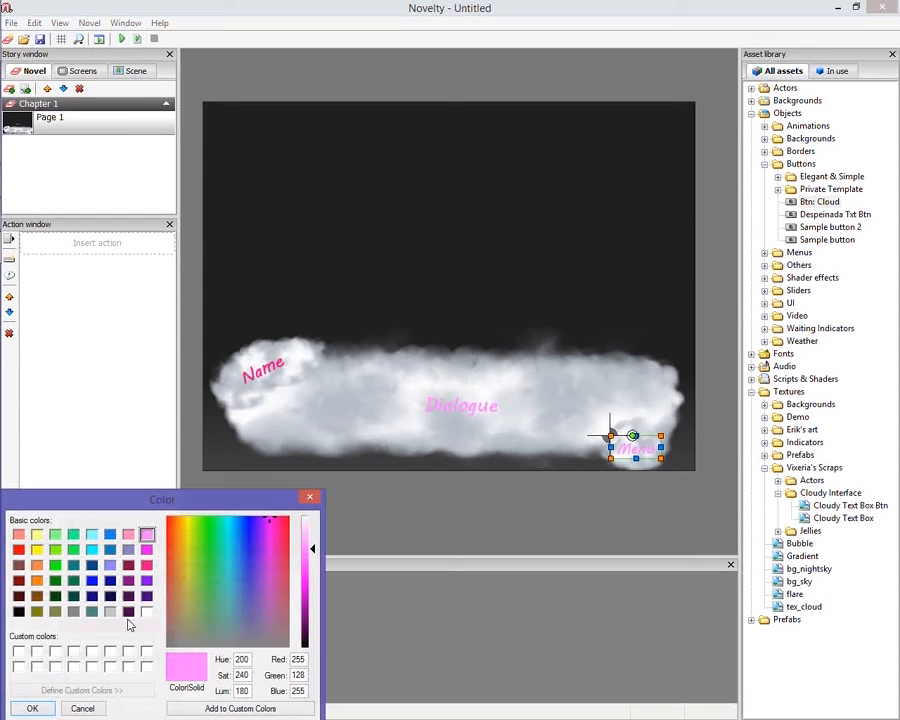
left_click(147, 549)
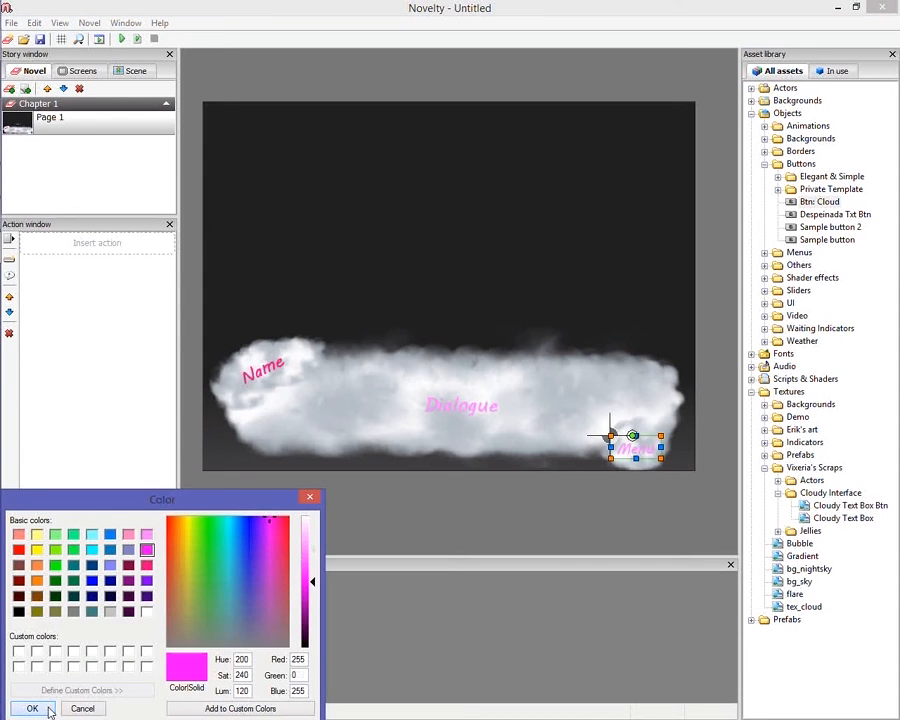
left_click(22, 707)
left_click(571, 532)
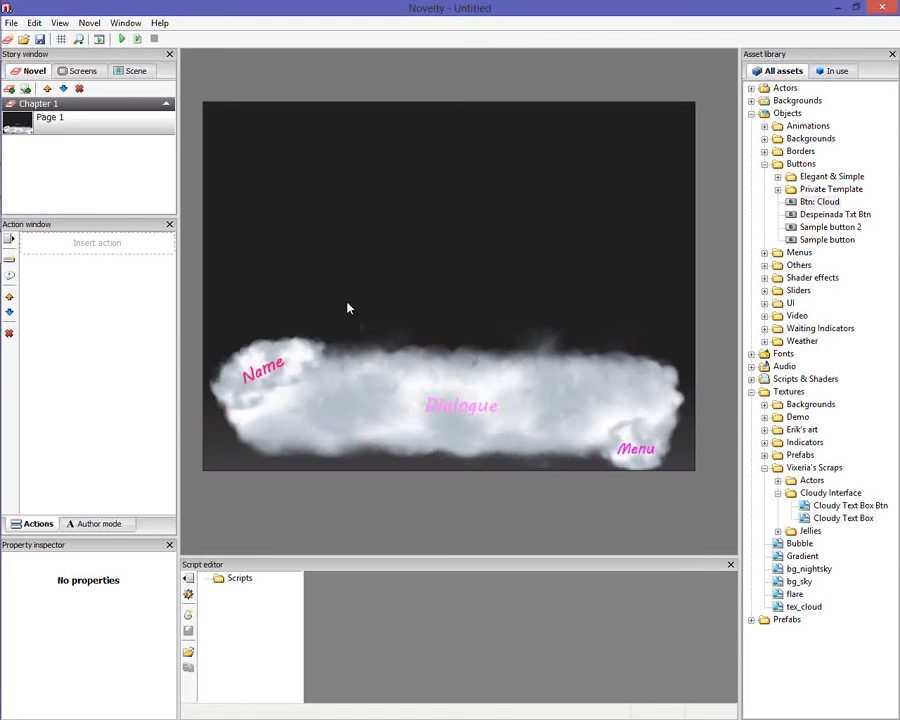
left_click_drag(348, 308, 372, 322)
scroll(372, 322, "up", 1)
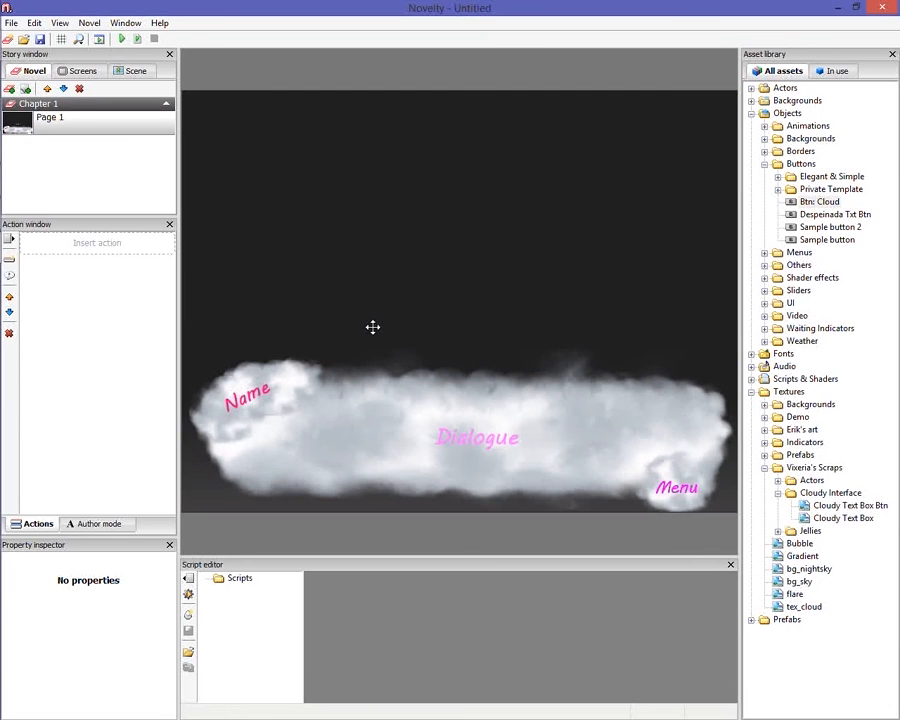
scroll(372, 327, "down", 1)
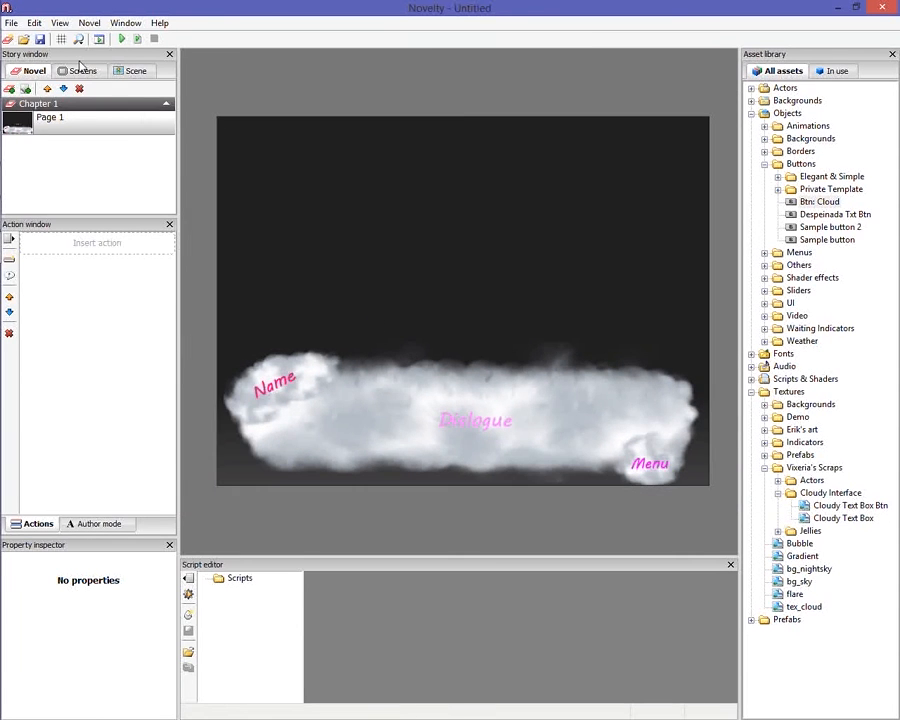
Save the novel in the Templates folder under the file name "Cloudy Interface" and dismiss the confirmation
left_click(32, 23)
mouse_move(11, 23)
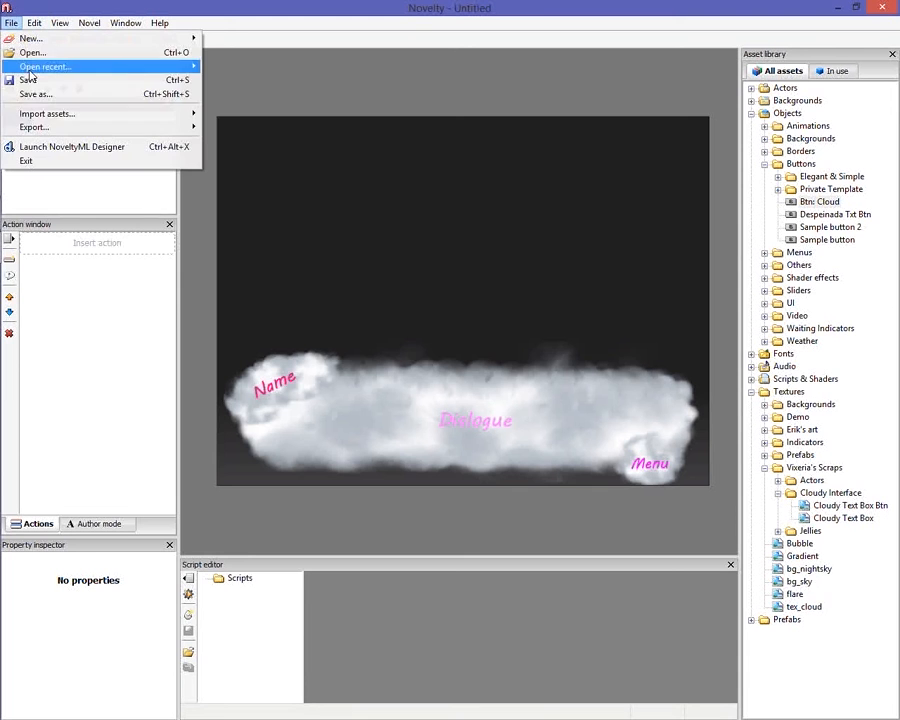
mouse_move(67, 117)
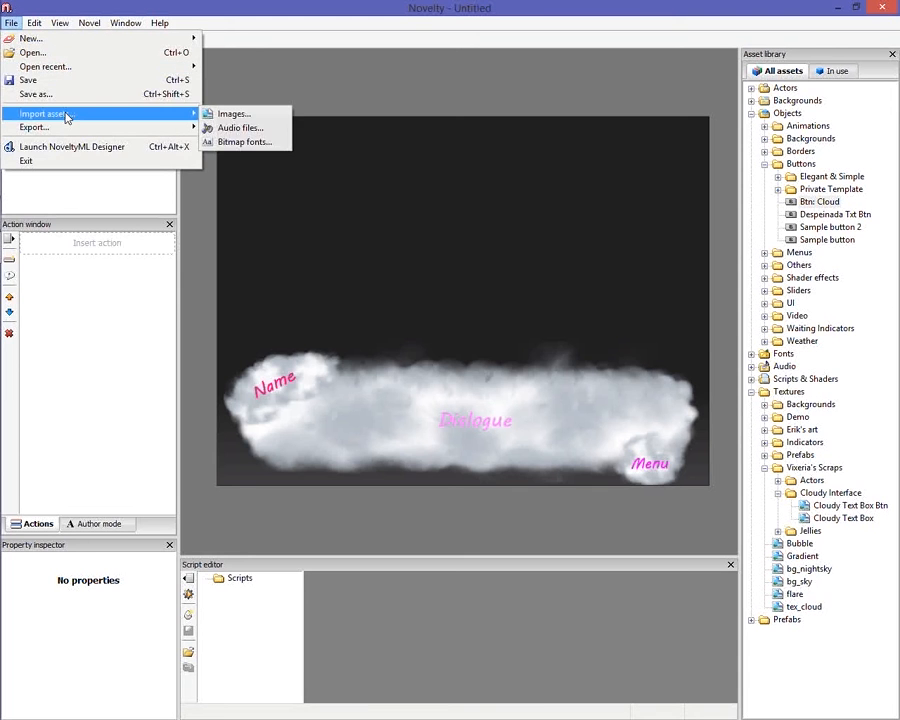
left_click(60, 96)
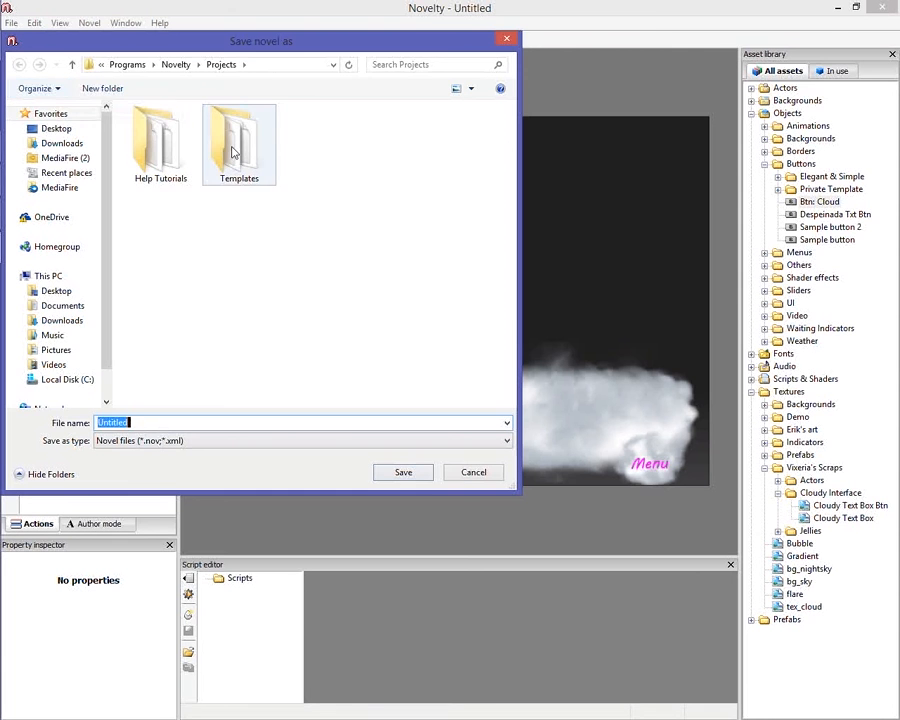
double_click(232, 151)
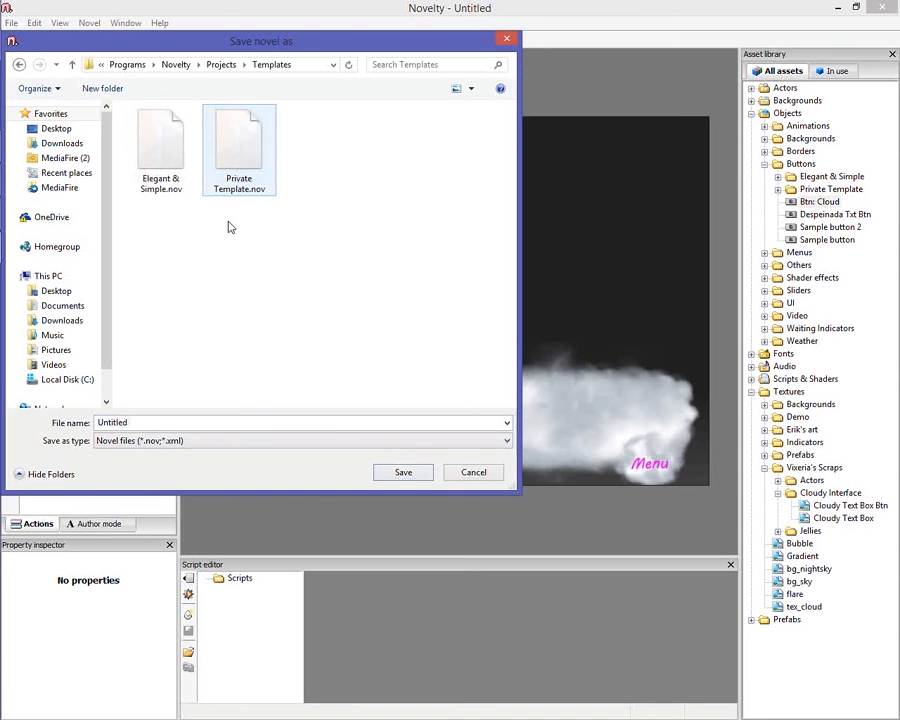
left_click(171, 427)
type("Clou")
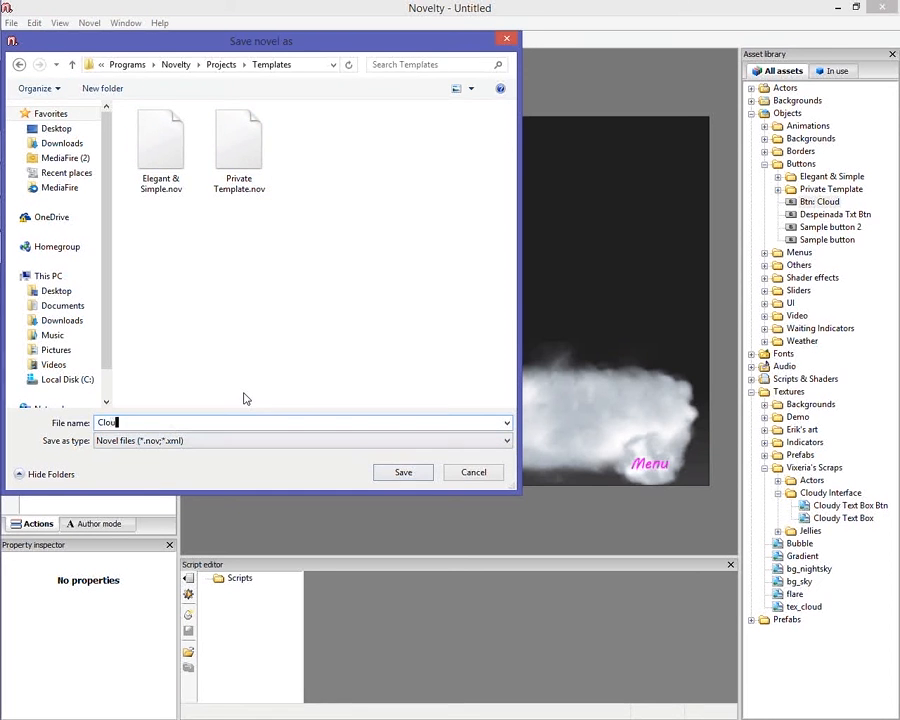
type("dy Interface")
key("Return")
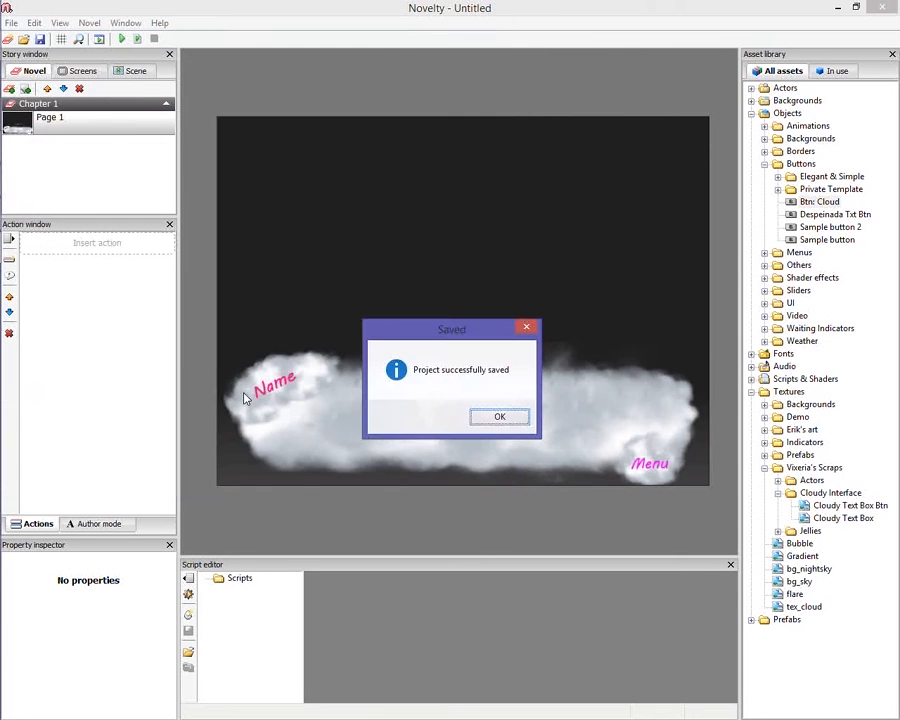
key("Return")
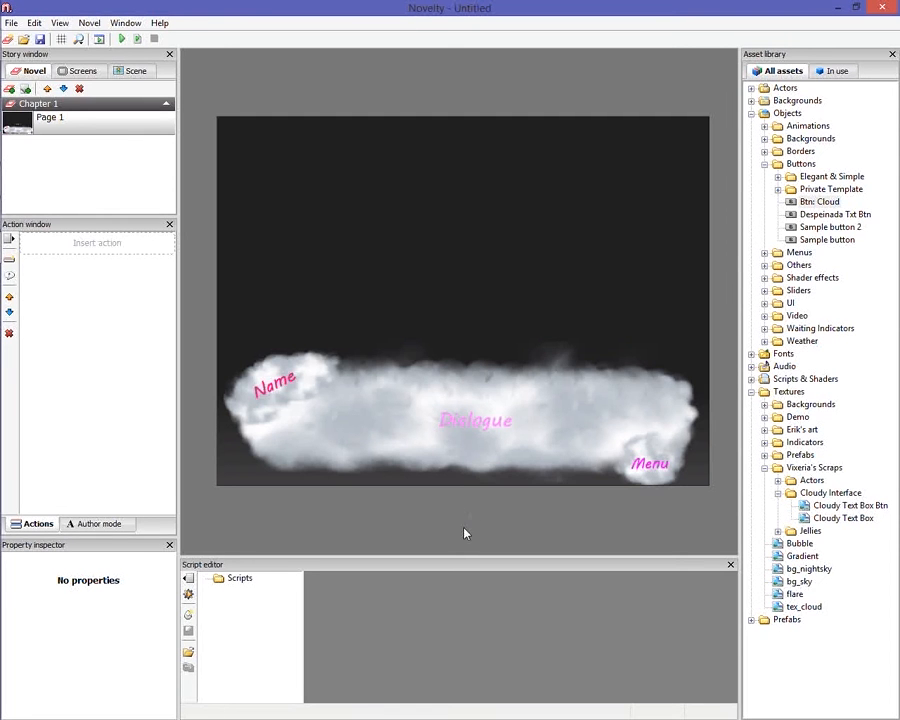
left_click(488, 449)
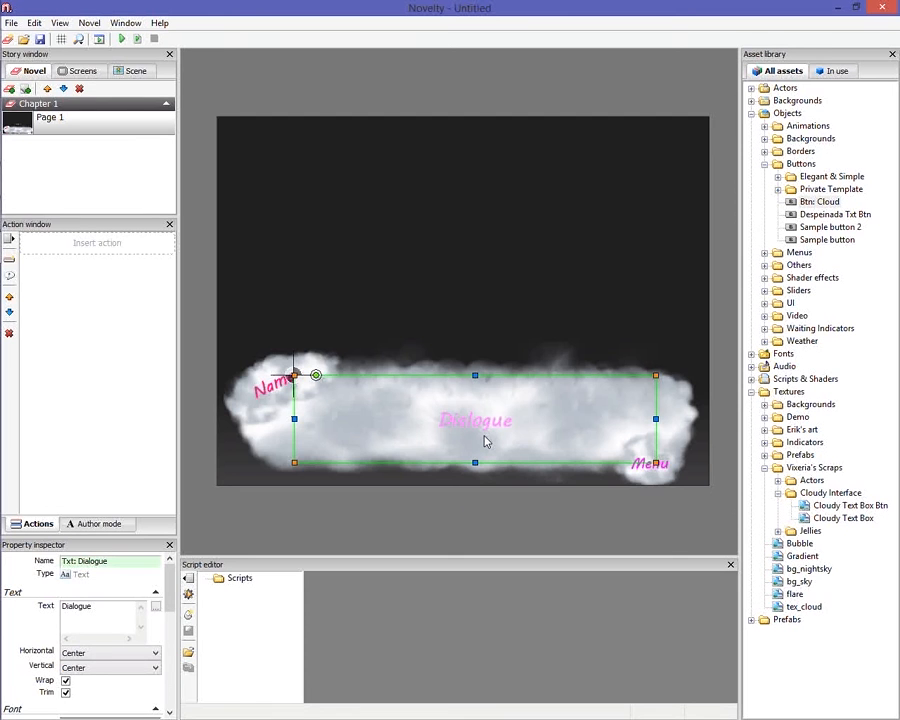
left_click_drag(484, 435, 482, 422)
scroll(482, 428, "up", 1)
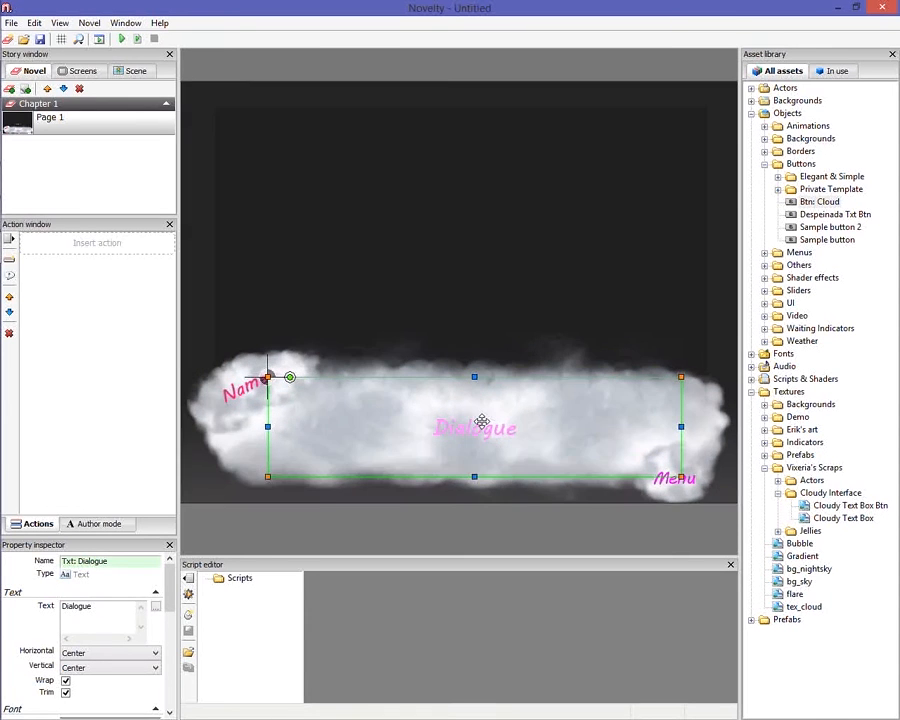
scroll(484, 415, "down", 1)
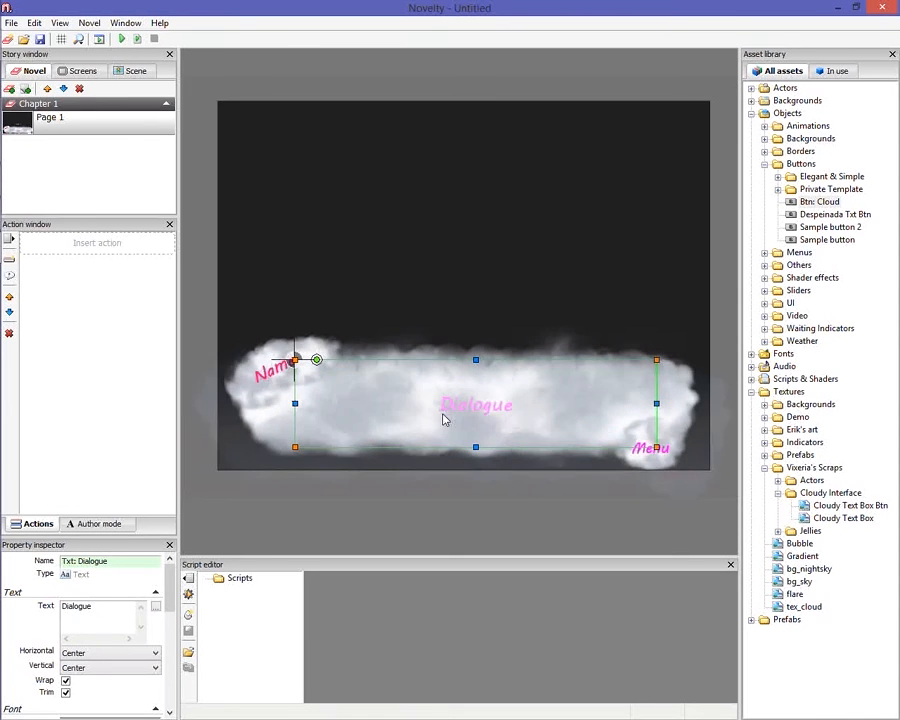
left_click(576, 296)
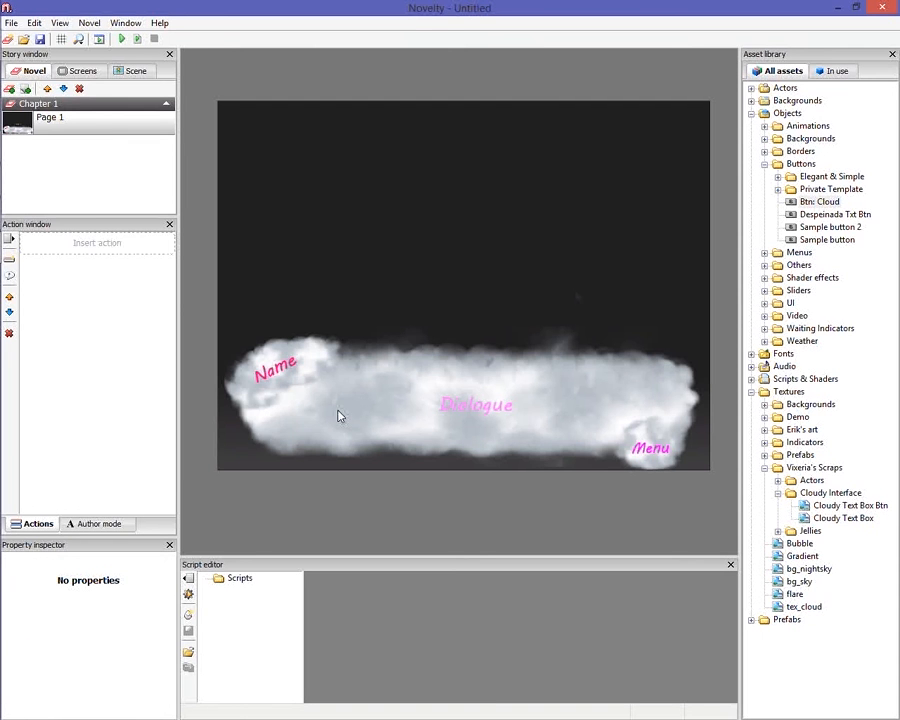
left_click(490, 421)
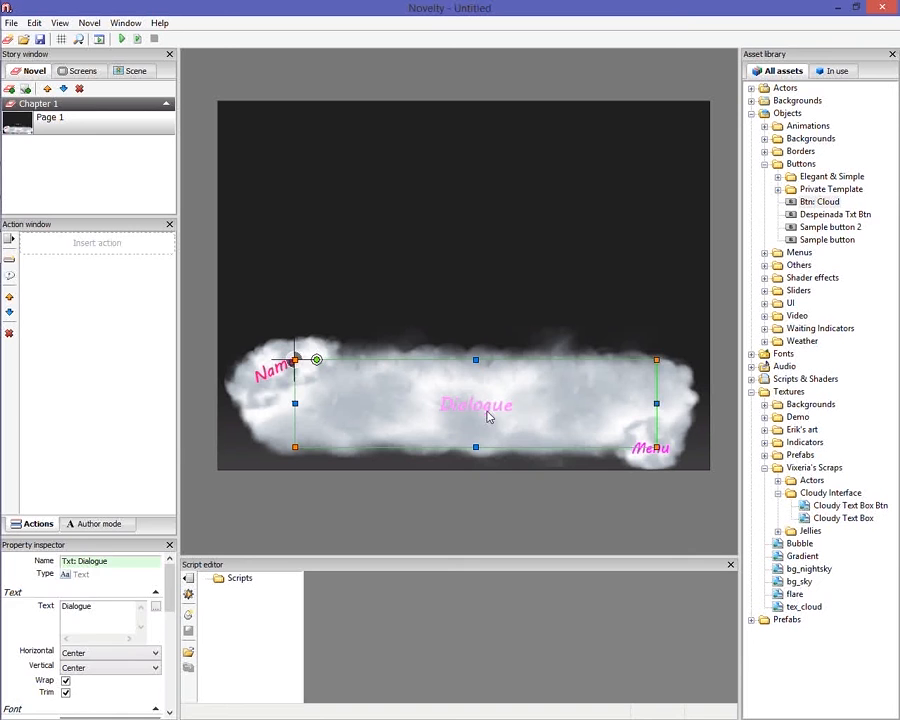
left_click(460, 315)
left_click(420, 408)
right_click(420, 408)
mouse_move(484, 476)
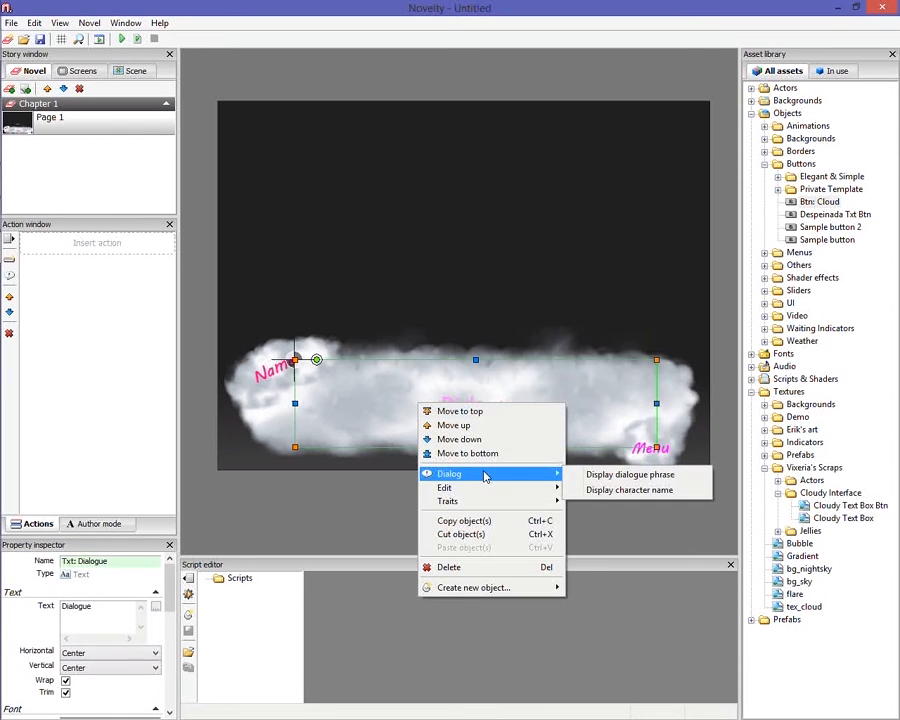
left_click(494, 388)
right_click(472, 400)
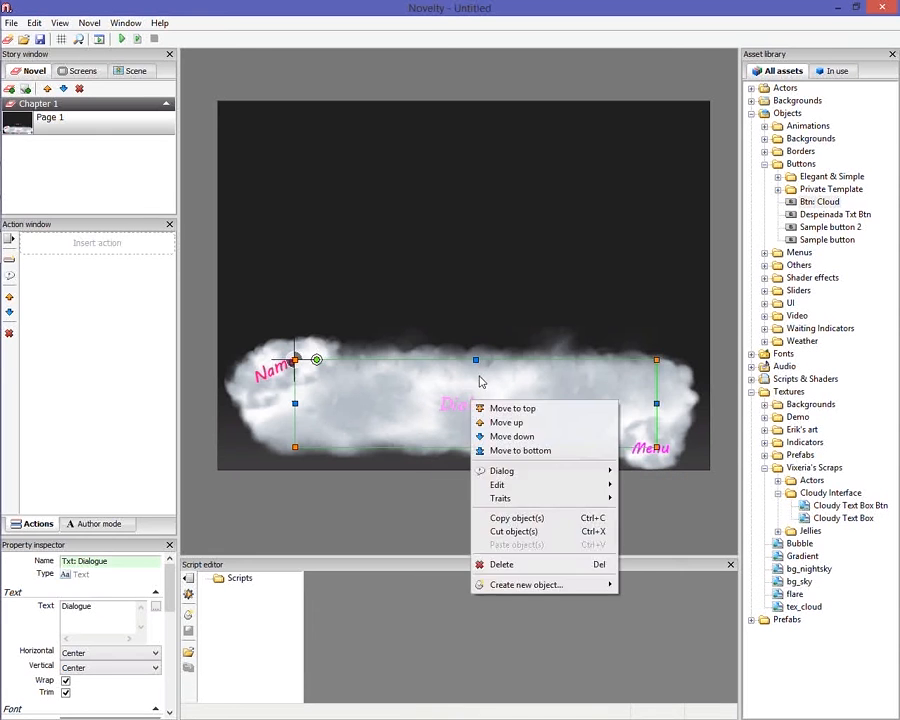
left_click(448, 393)
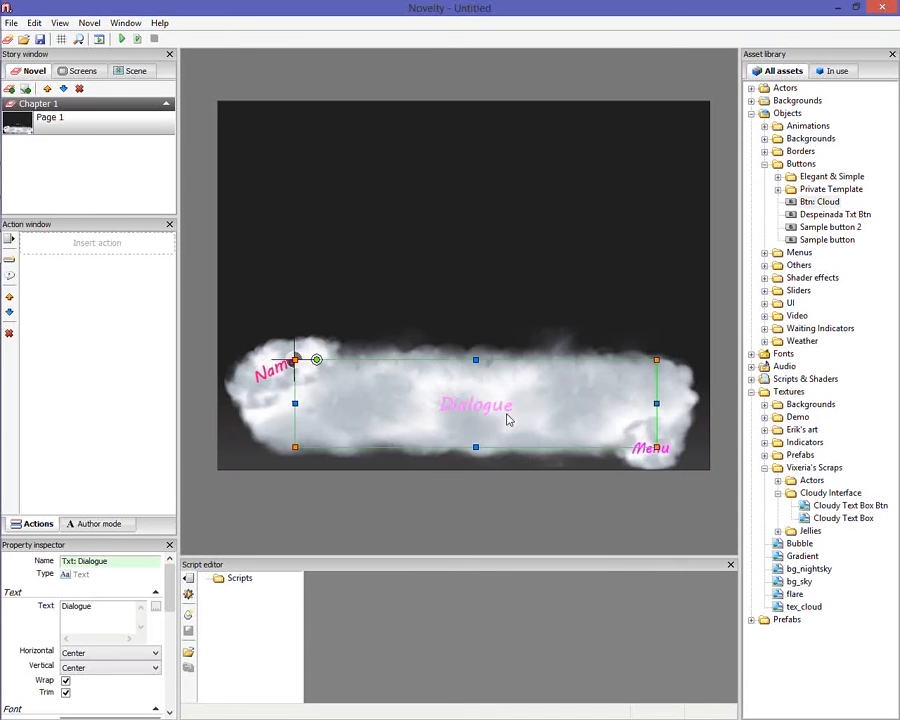
left_click(487, 518)
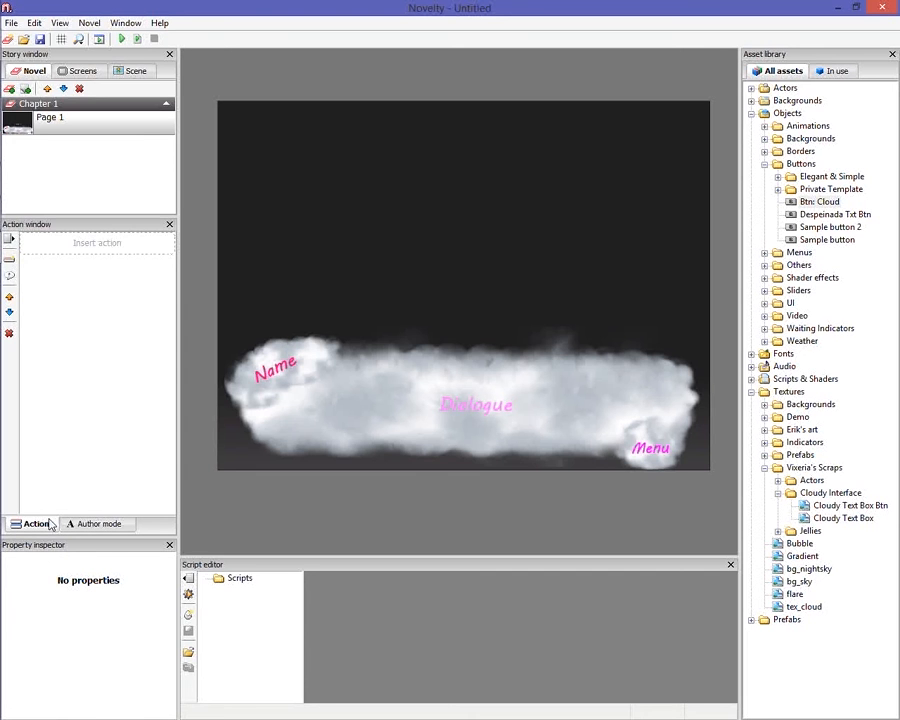
Switch to author mode and set the Txt: Dialogue object to display the dialogue phrase
left_click(97, 524)
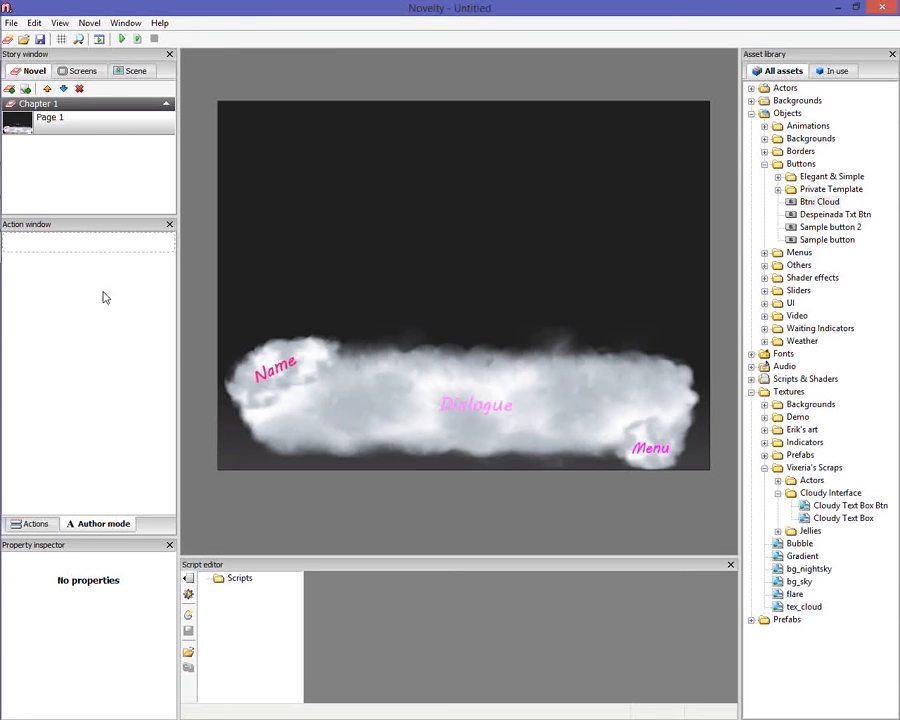
left_click(508, 410)
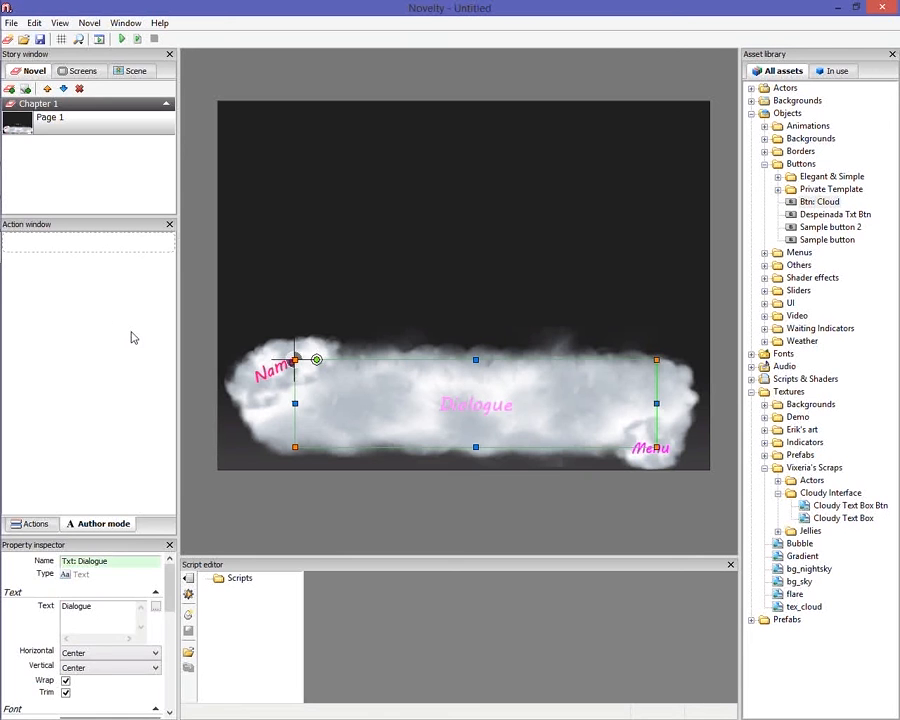
left_click(124, 288)
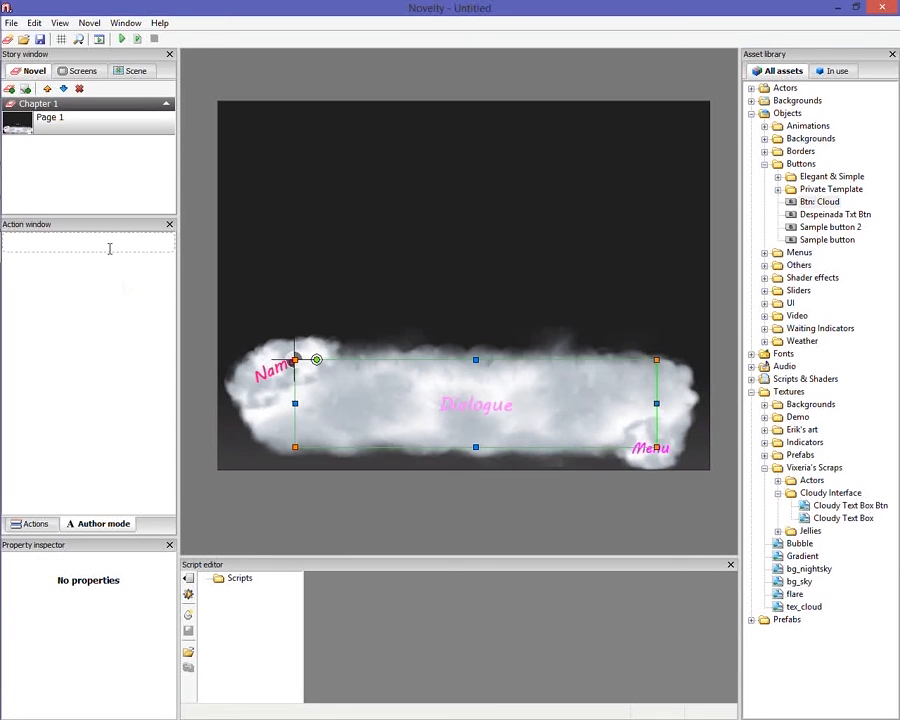
right_click(446, 396)
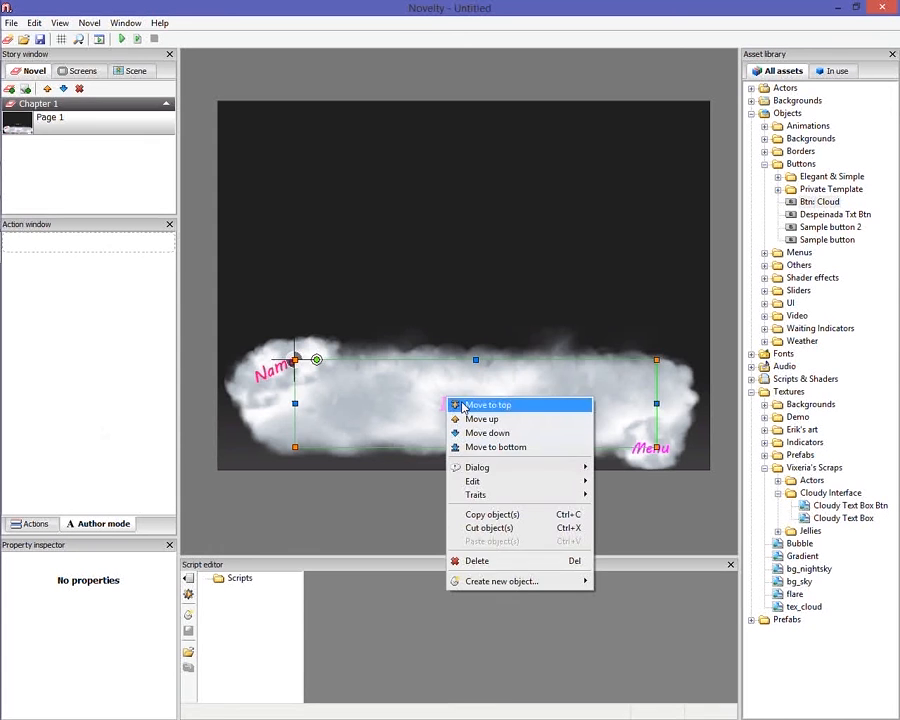
mouse_move(522, 474)
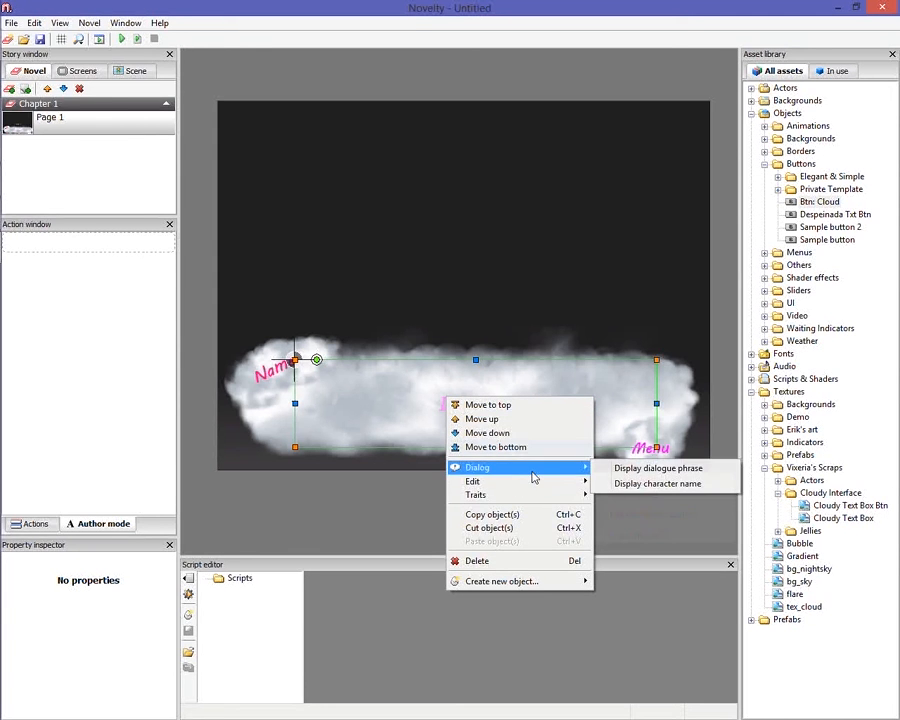
left_click(652, 484)
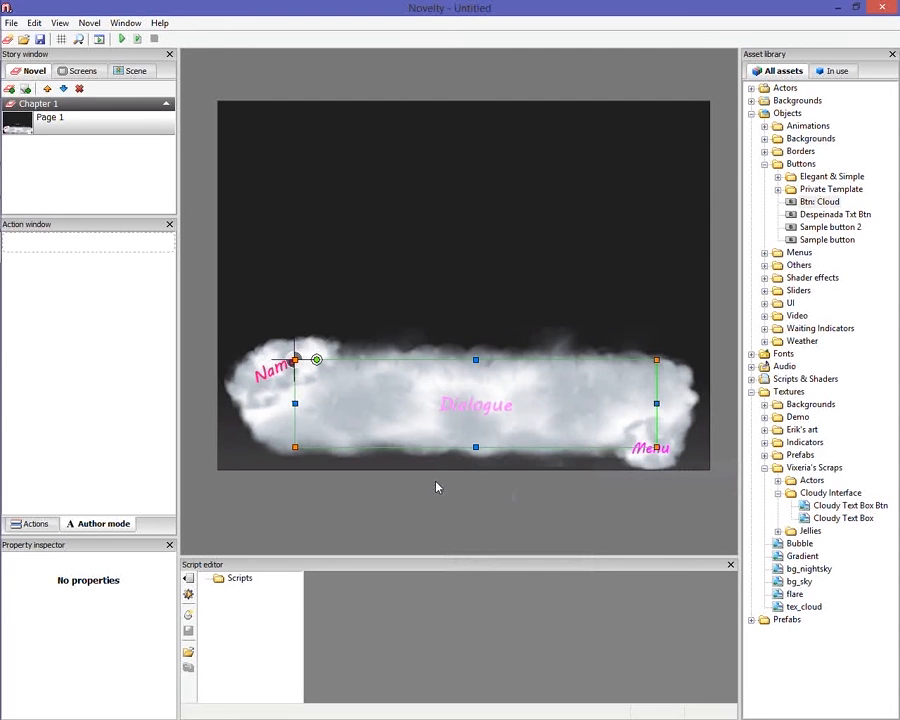
Write the test phrase "You just get a phrase from here." in author mode
left_click(142, 252)
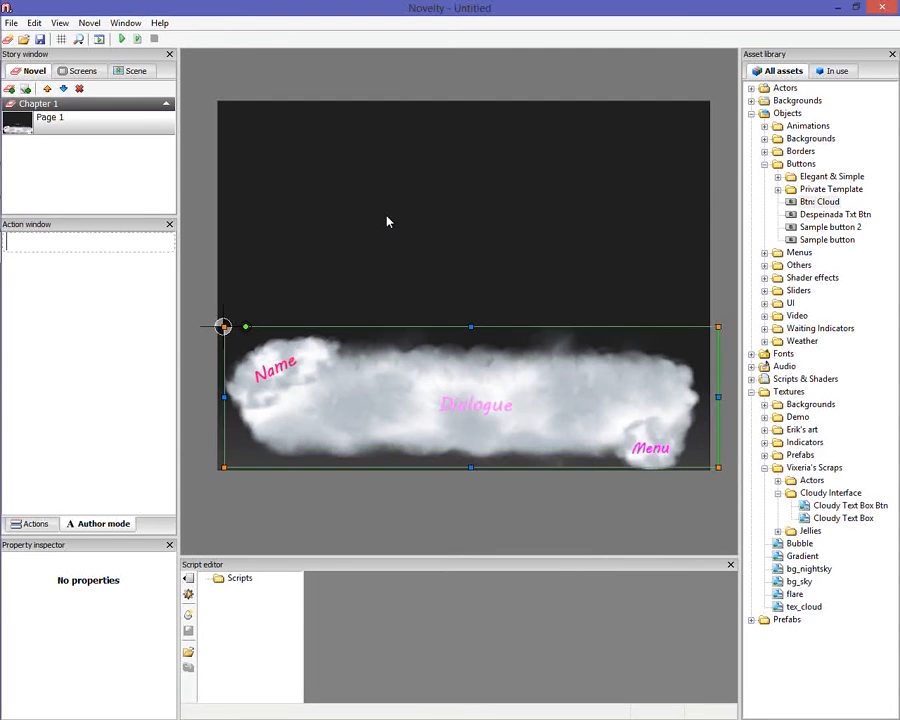
type("You just get ")
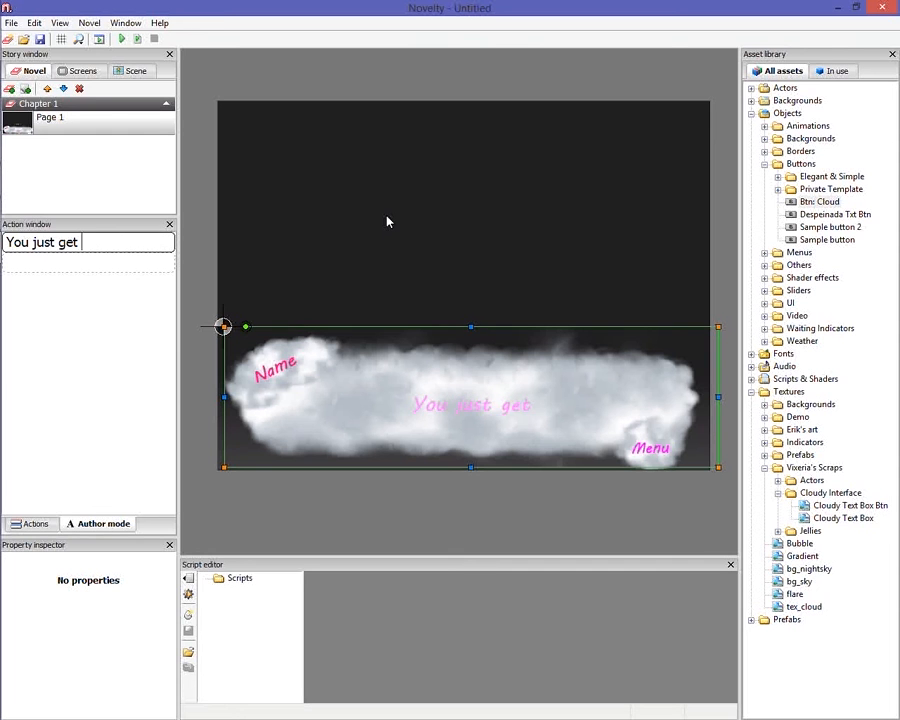
type("a phrase ")
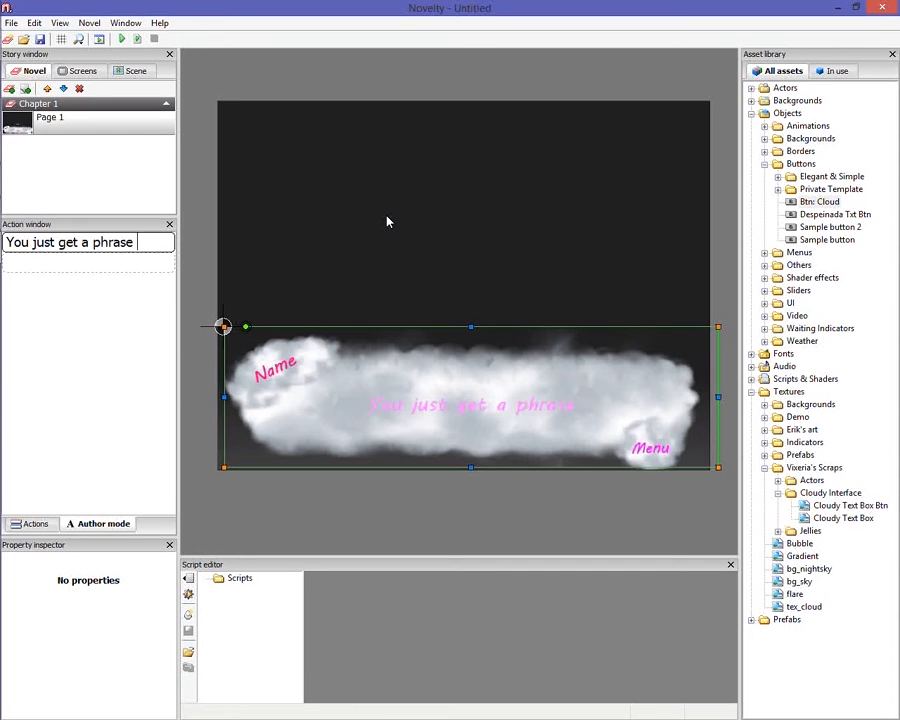
type("from here/")
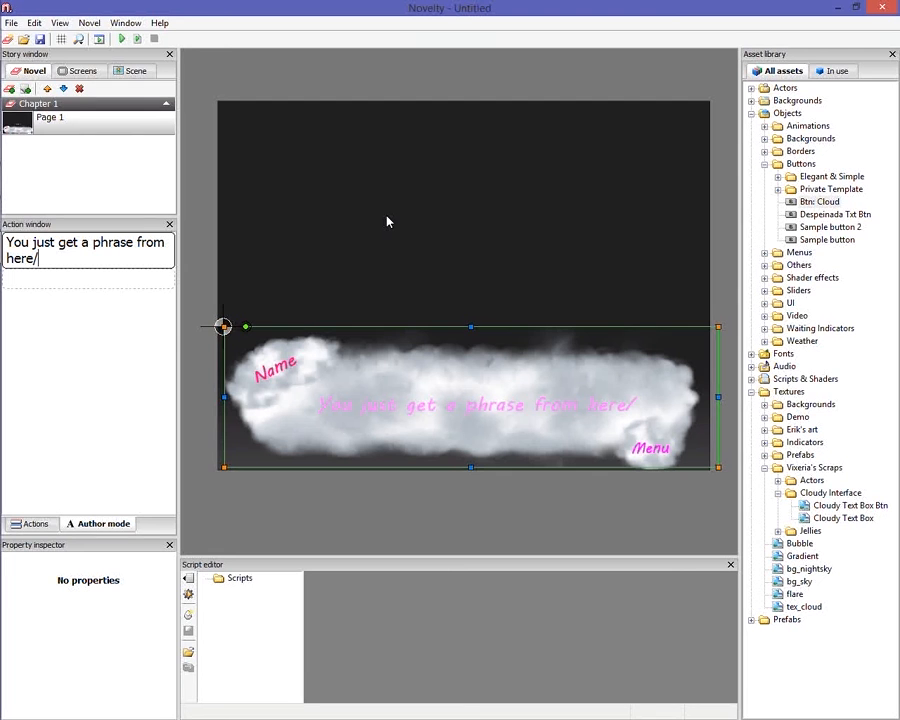
key("BackSpace")
type(".")
left_click(617, 490)
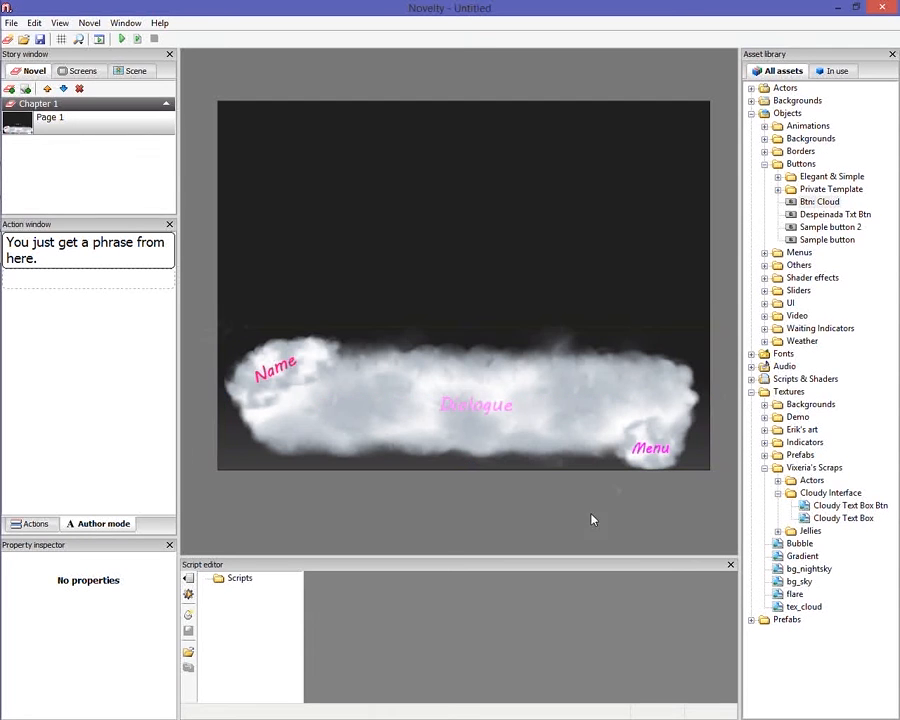
Replace the test phrase in author mode with "This is a new project!" and deselect the Txt: Dialogue object
left_click(484, 419)
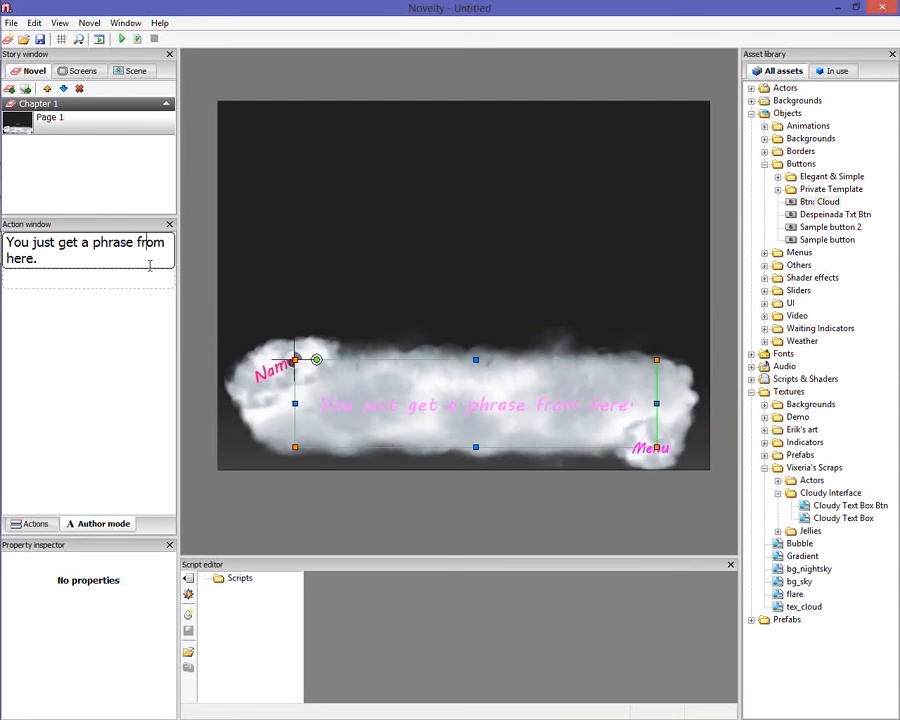
left_click(48, 526)
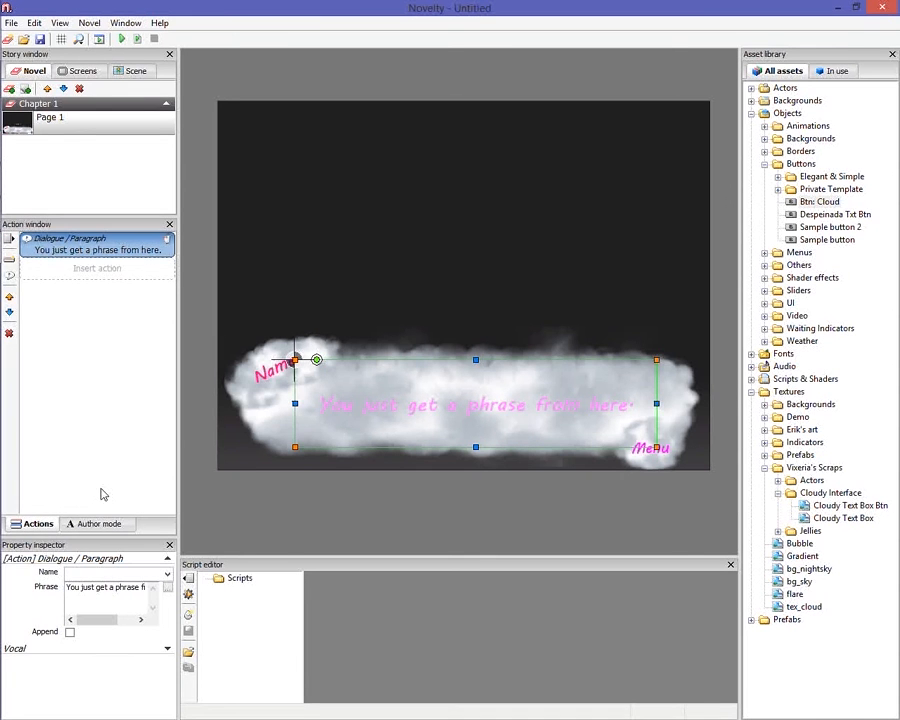
left_click(110, 525)
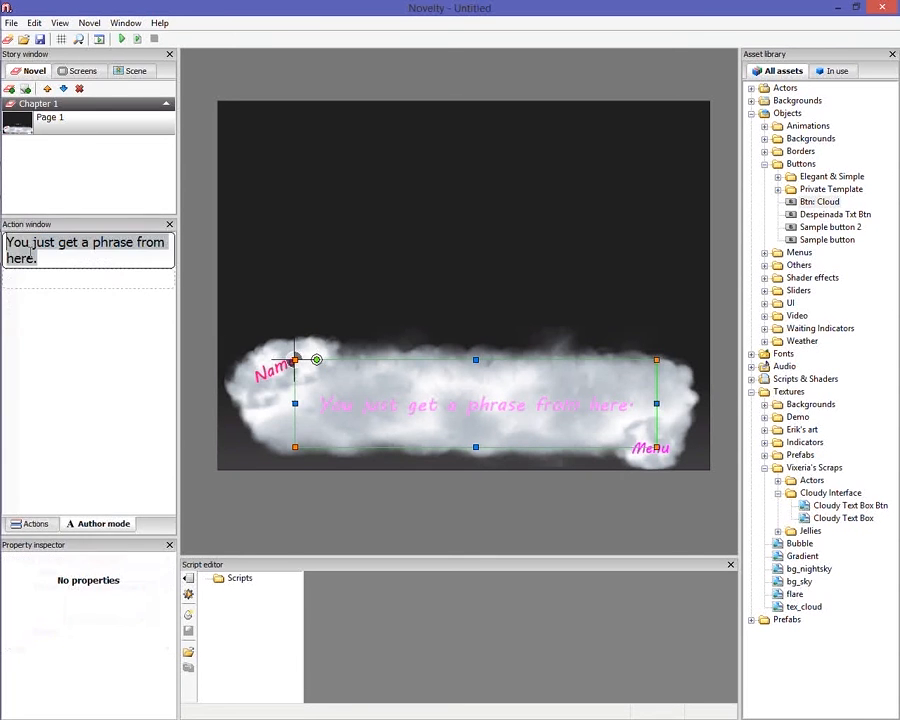
type("This")
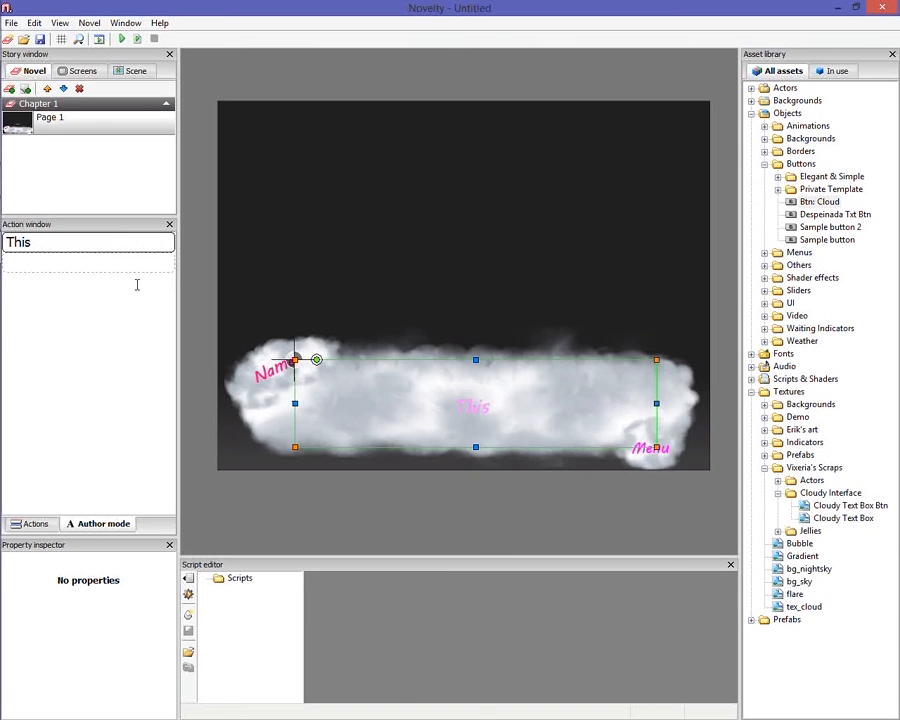
type(" is a new")
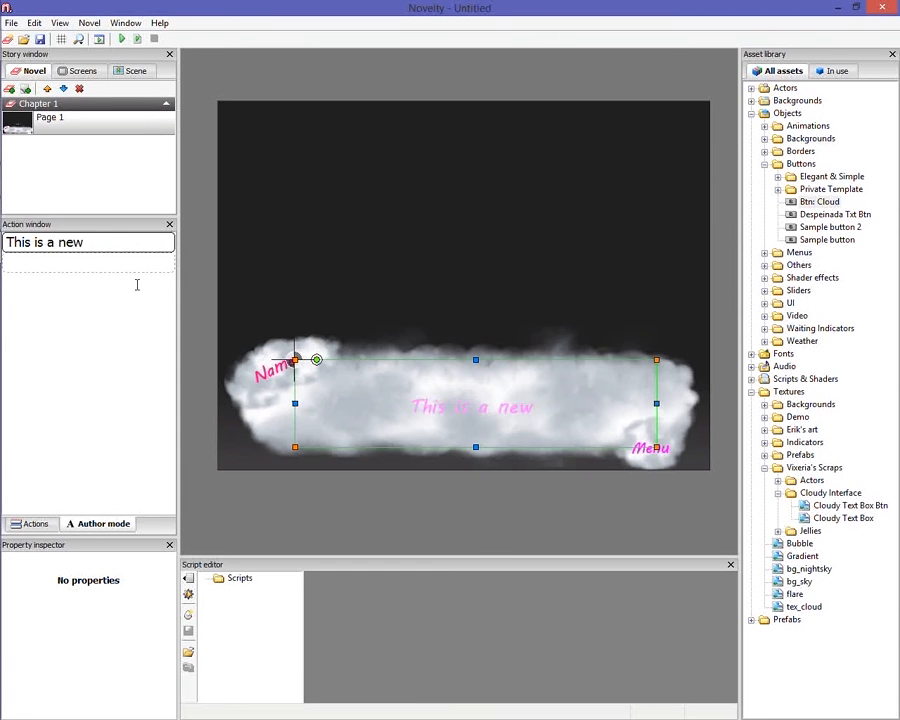
type(" projec")
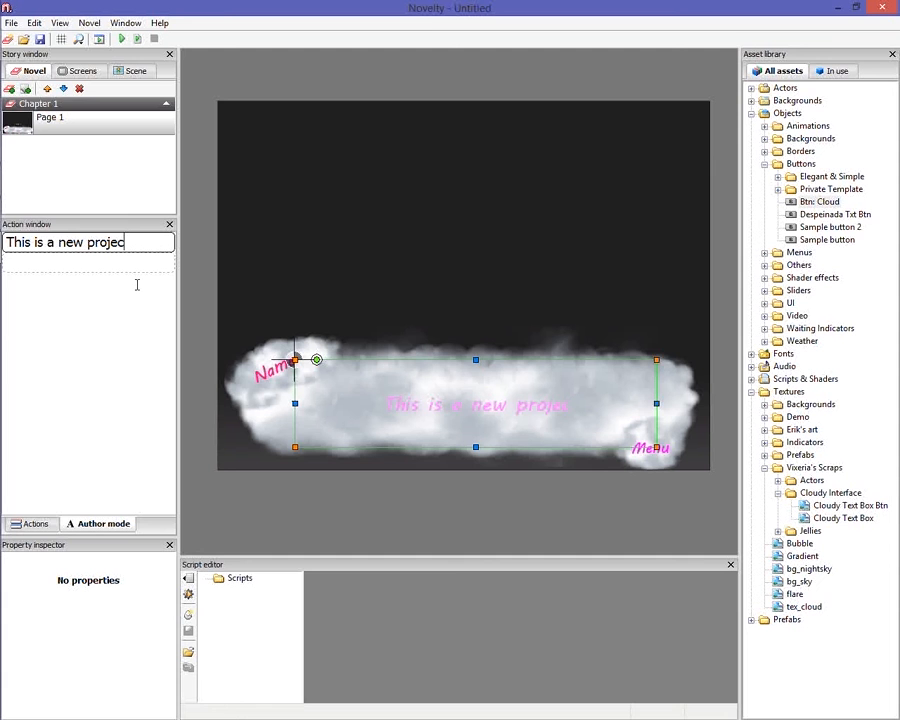
type("t!")
left_click(435, 341)
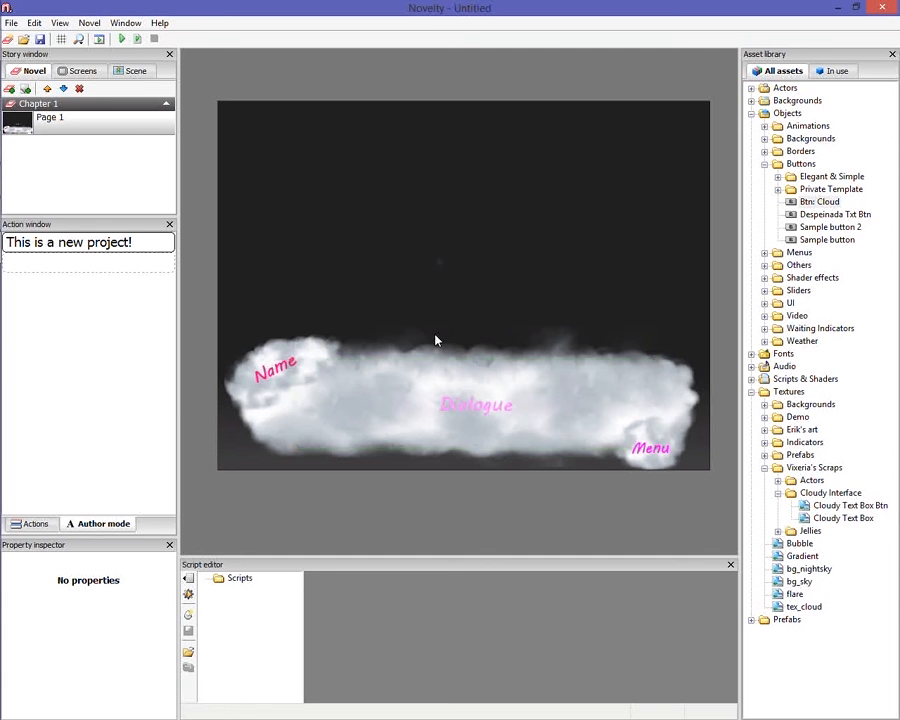
Set the Txt: Name object to display the character name and deselect it
left_click(282, 375)
right_click(284, 370)
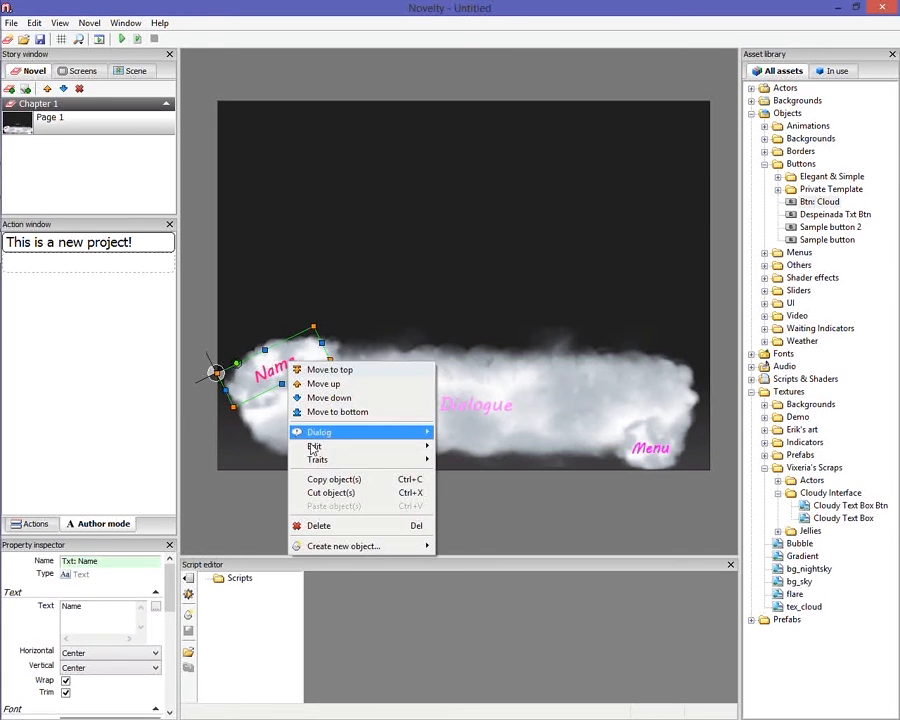
mouse_move(320, 432)
left_click(502, 435)
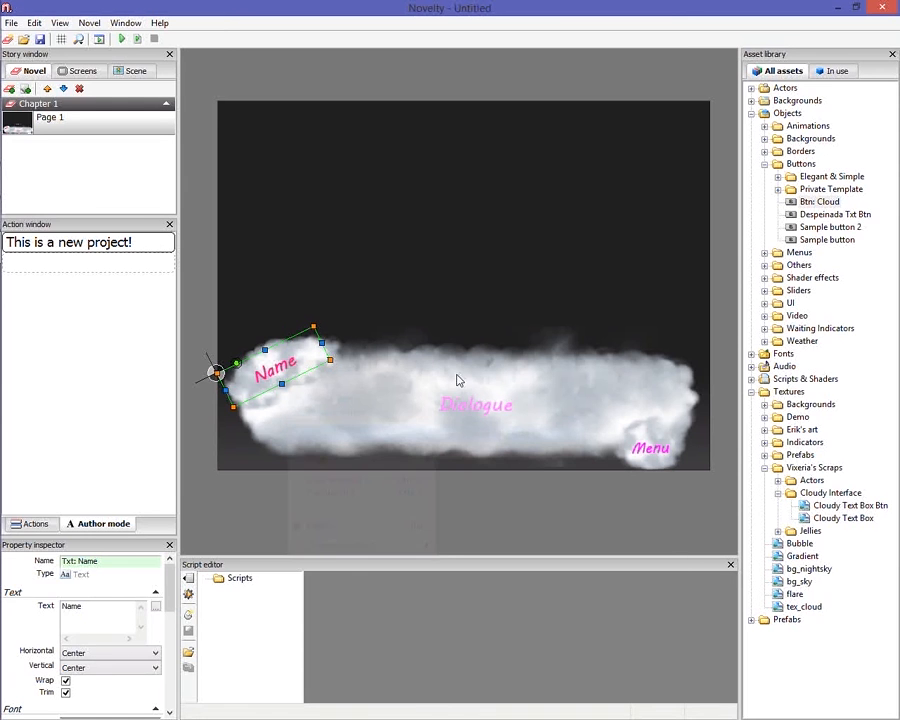
left_click(437, 317)
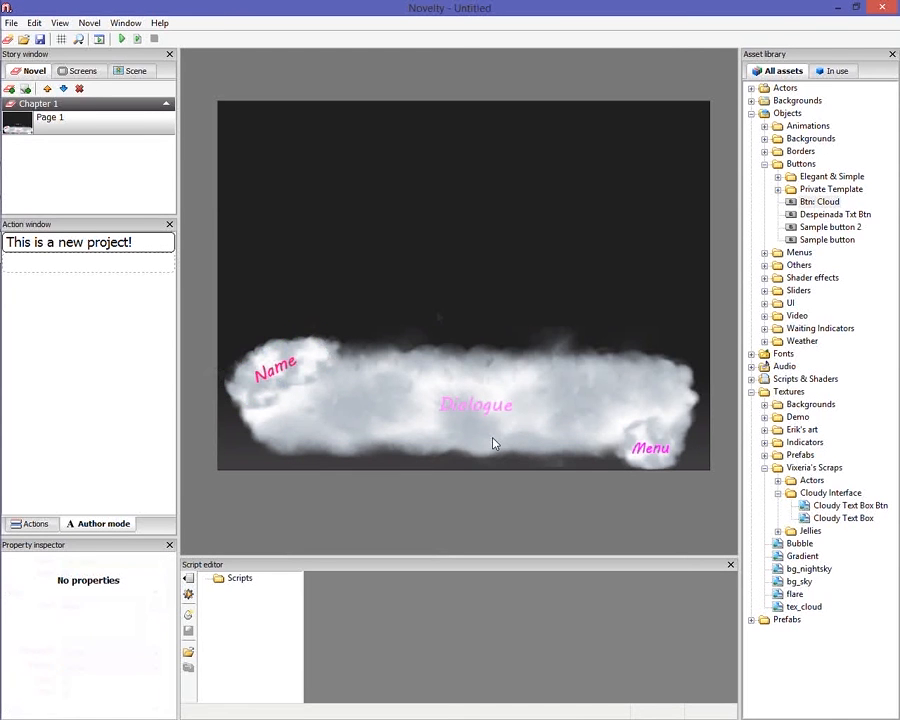
Save the project with no object selected and dismiss the confirmation
left_click(652, 452)
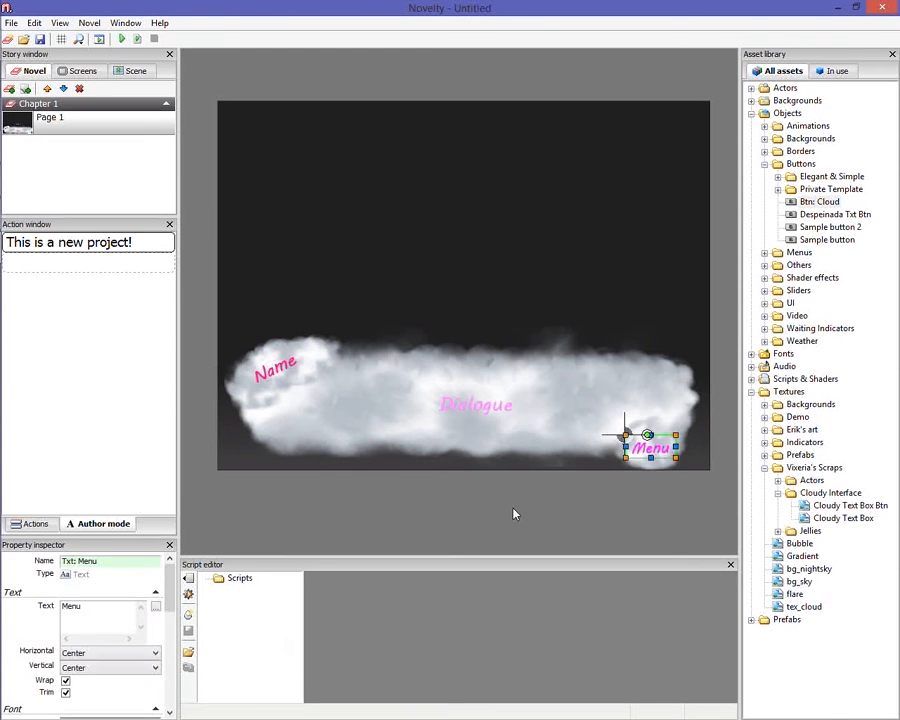
left_click(483, 525)
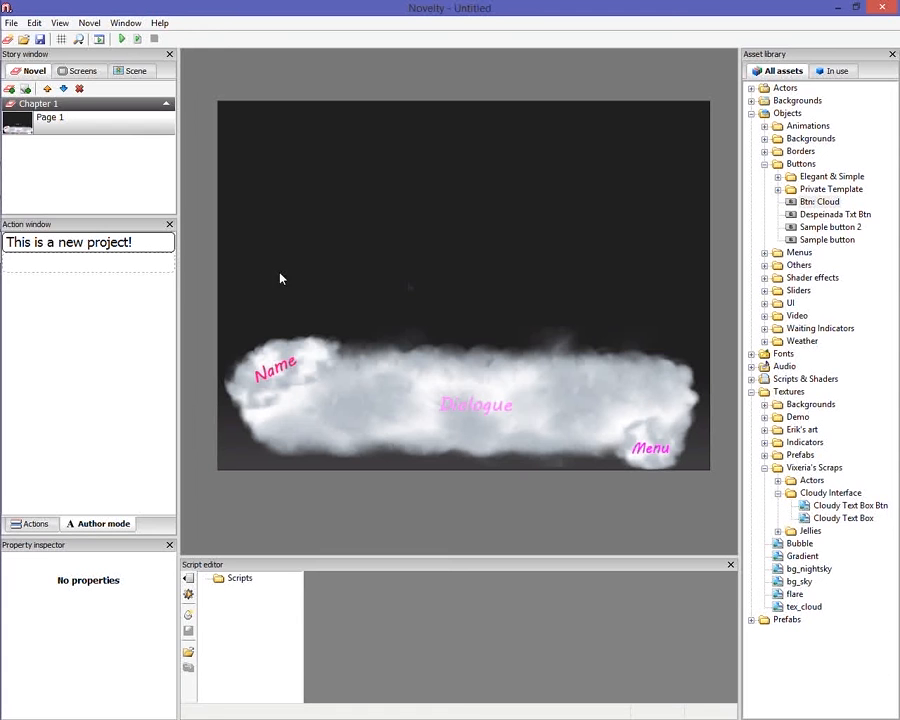
key("ctrl+s")
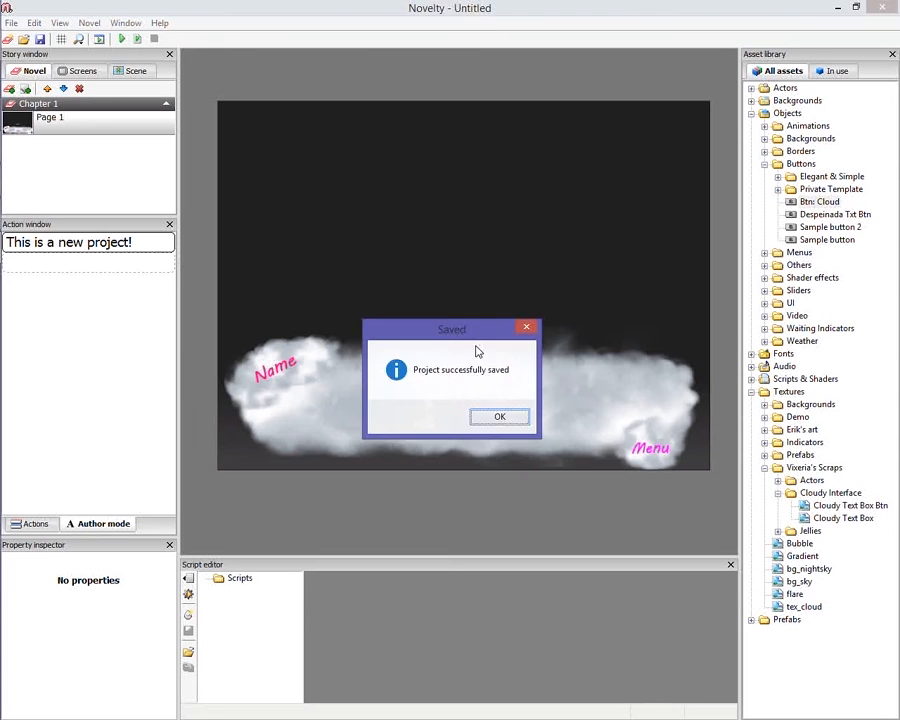
key("Return")
left_click(497, 394)
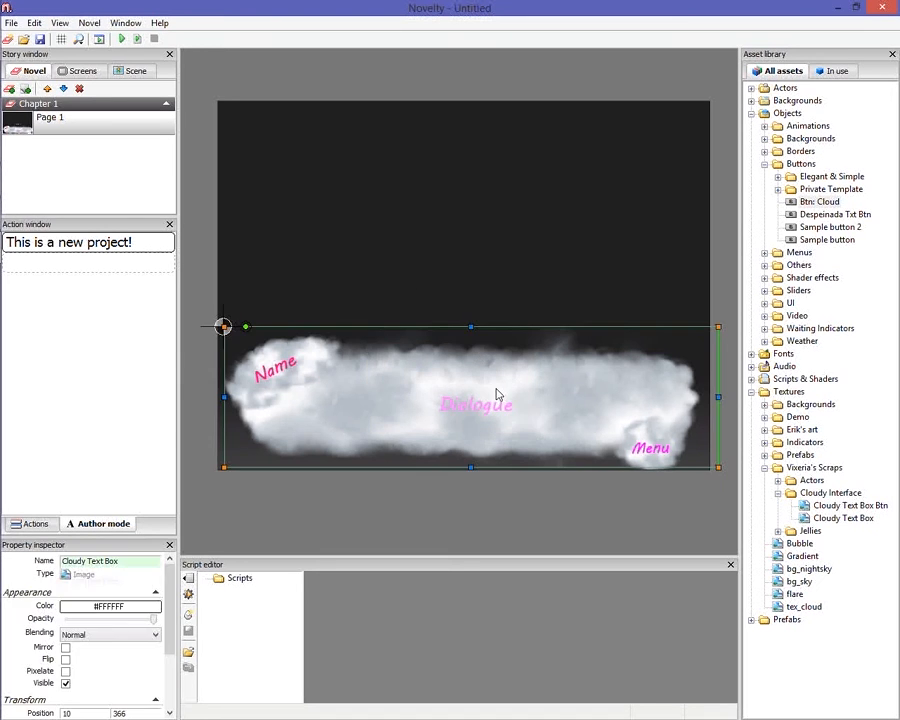
left_click(477, 499)
left_click_drag(477, 499, 475, 505)
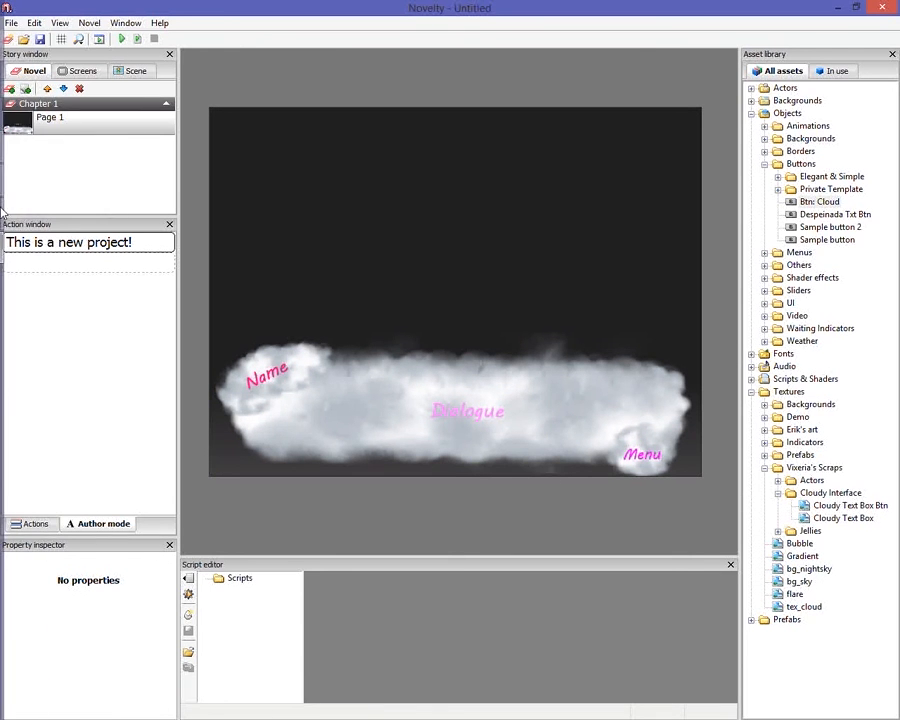
left_click(16, 218)
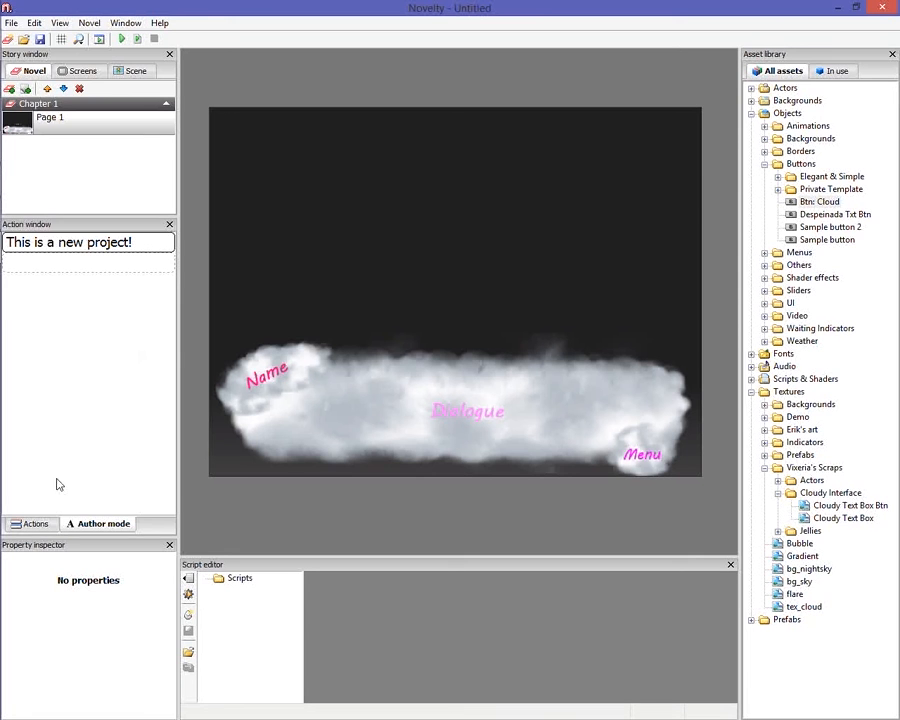
Return from author mode to the page's action list and leave all scene objects deselected
left_click(35, 523)
left_click(259, 291)
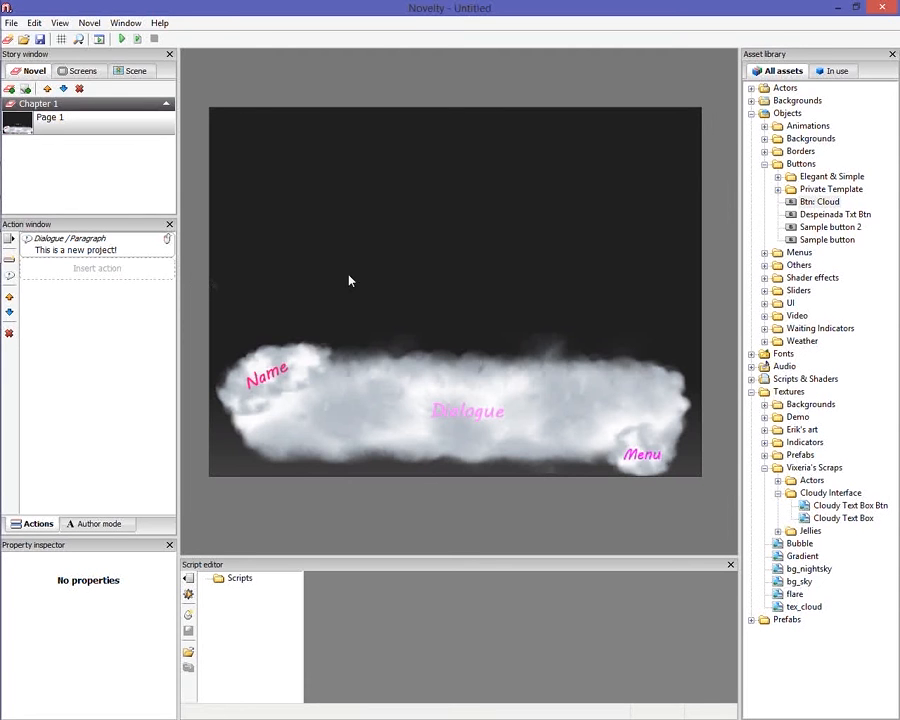
left_click(443, 340)
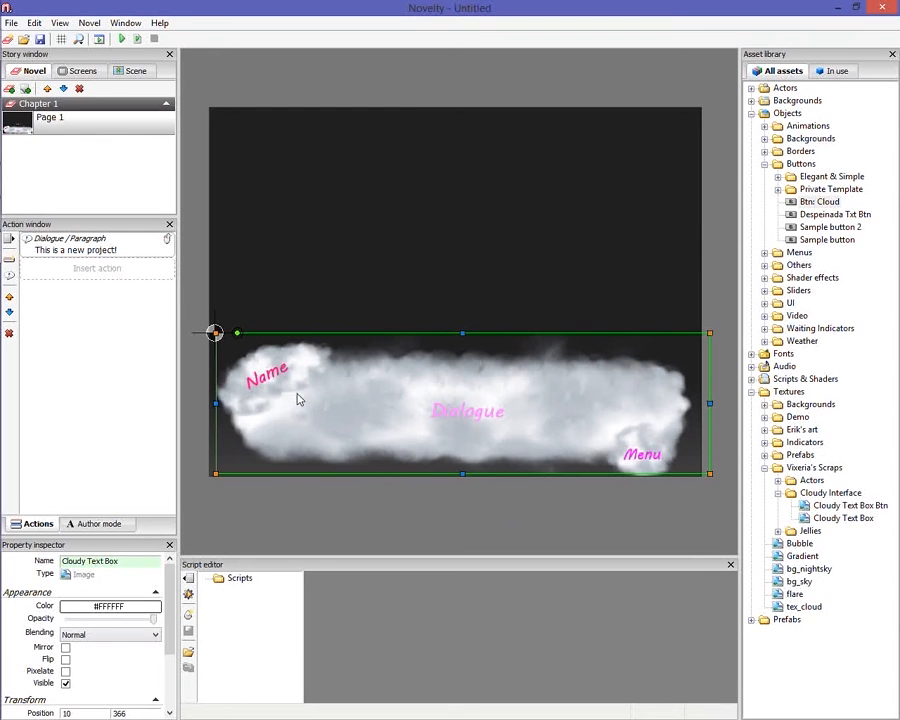
left_click(645, 517)
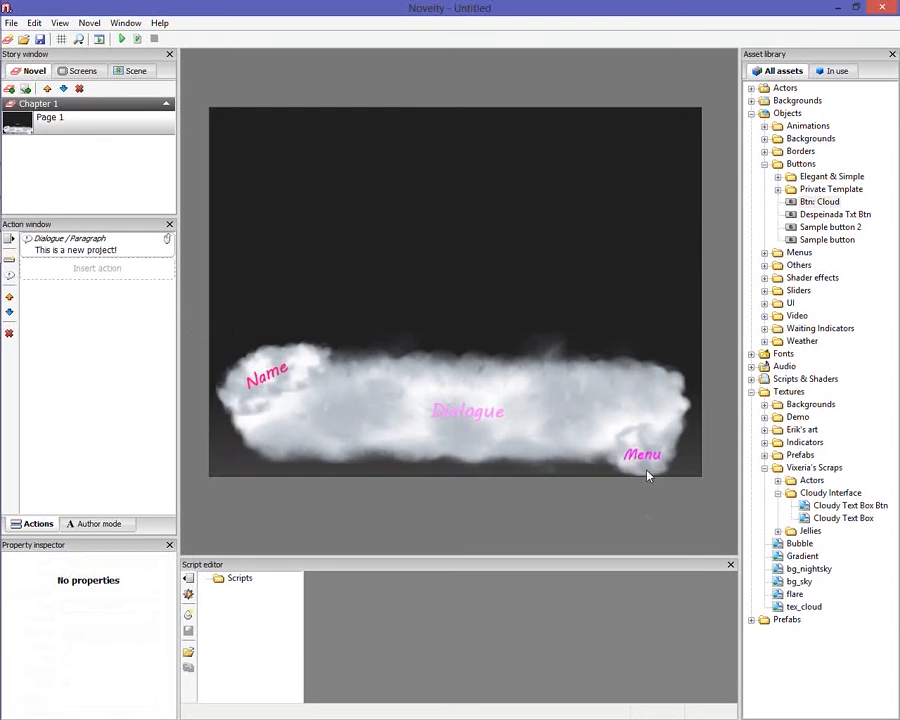
Examine how the Menu text overlaps the Btn: Cloud object in the lower corner of the cloud text box
left_click(647, 474)
left_click(648, 521)
left_click(651, 448)
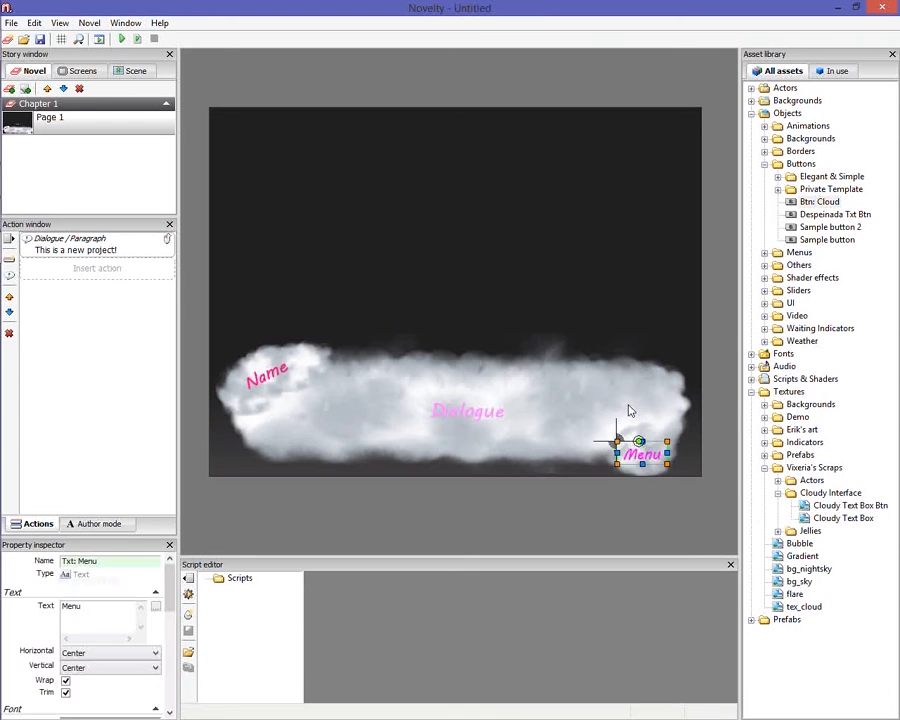
left_click(667, 392)
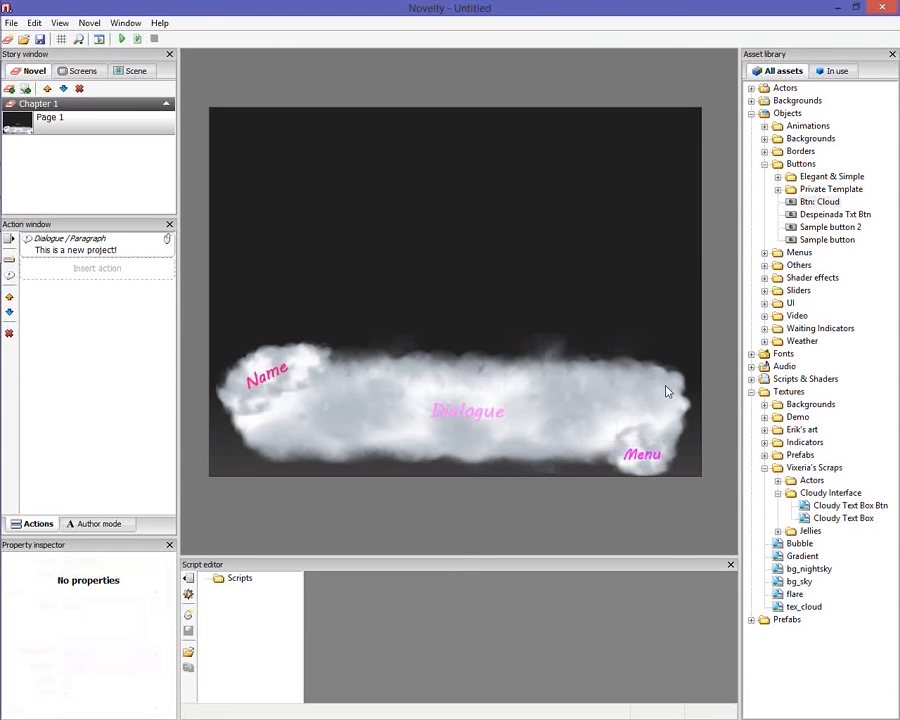
left_click(649, 435)
left_click(590, 518)
scroll(610, 500, "up", 1)
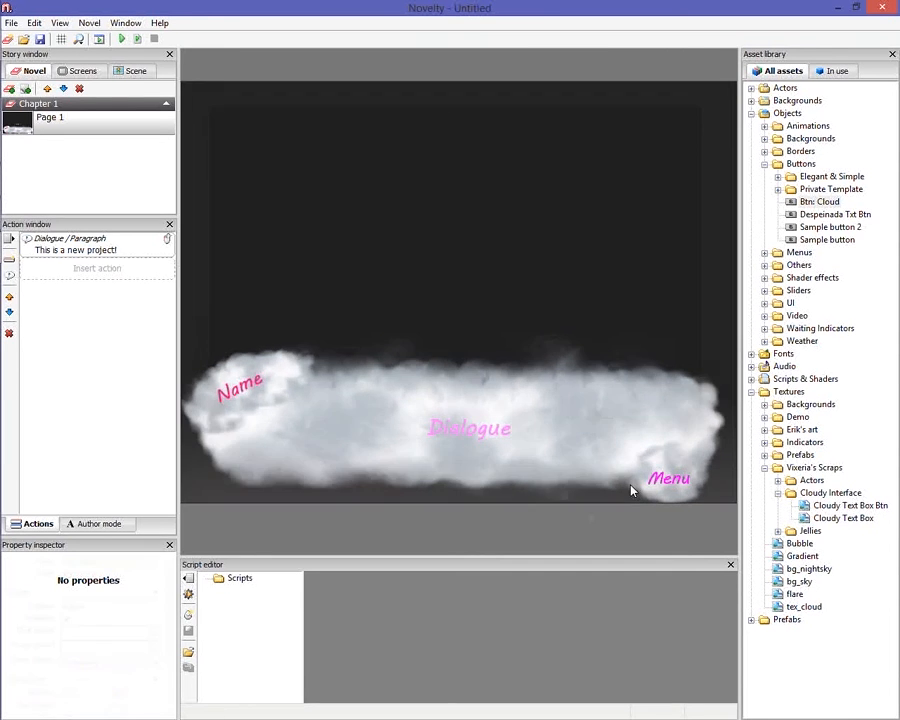
scroll(596, 450, "down", 1)
left_click(605, 412)
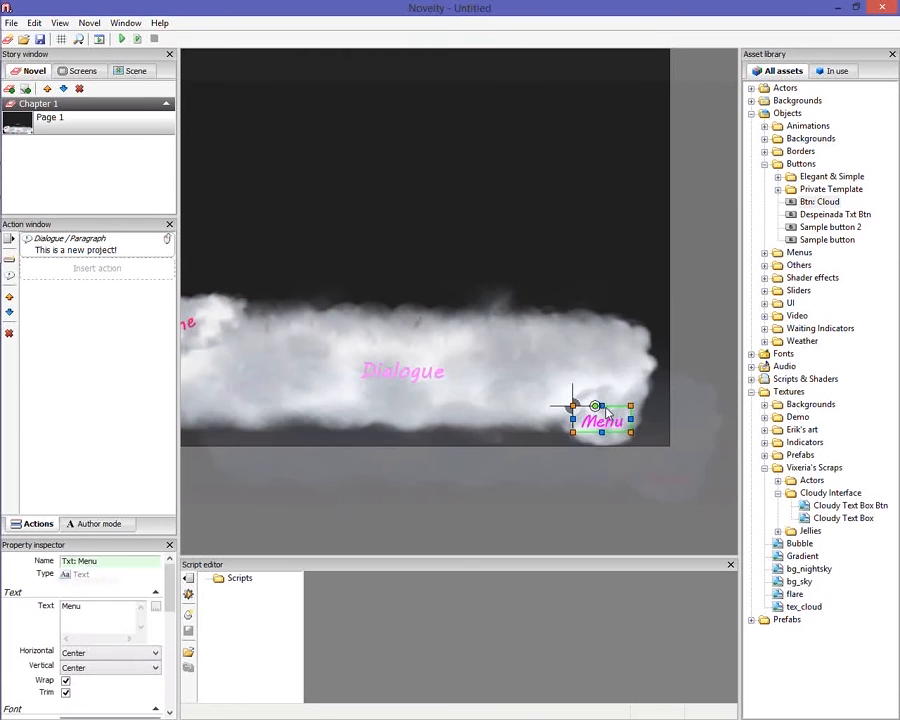
left_click(594, 402)
left_click(598, 402)
left_click(617, 445)
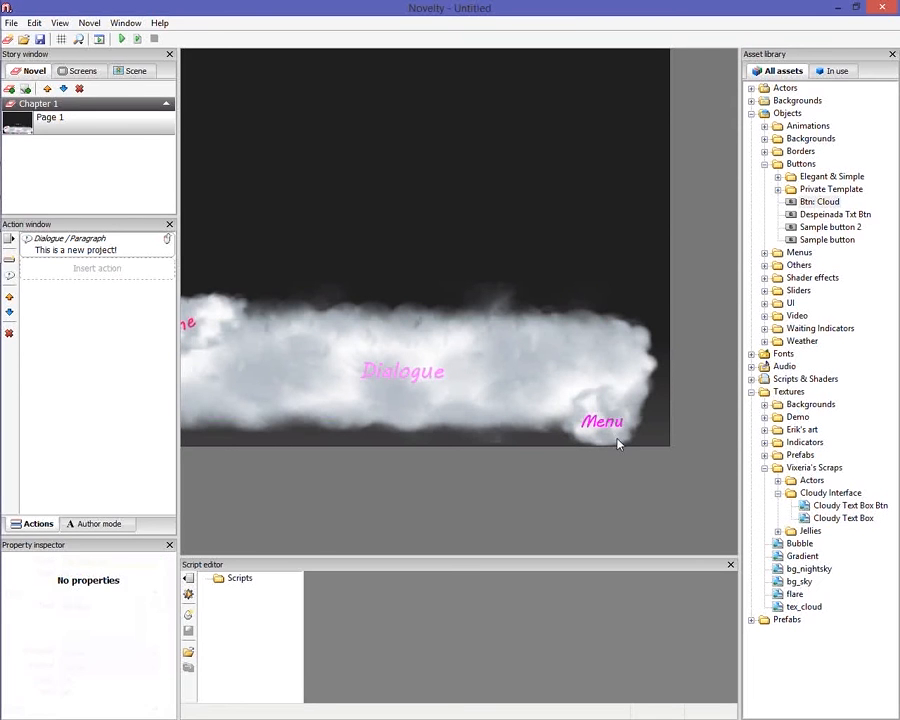
left_click(617, 445)
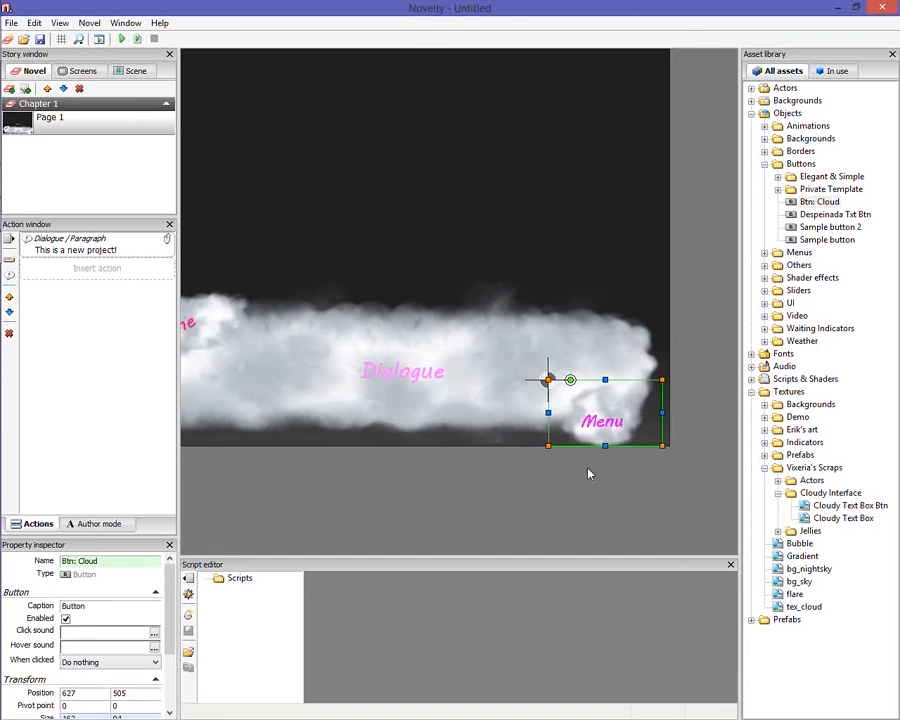
Inspect the bounds of the Dialogue text, the Menu text and the Cloudy Text Box image, leaving everything deselected
scroll(585, 373, "down", 3)
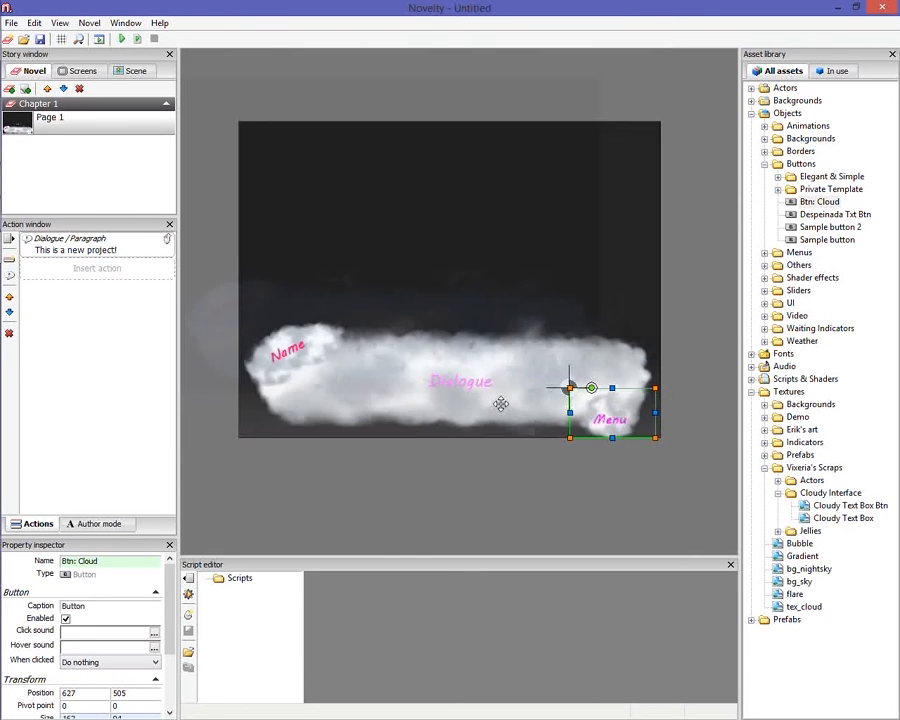
mouse_move(501, 404)
left_mouse_down()
mouse_move(480, 407)
mouse_move(488, 451)
mouse_move(485, 410)
left_mouse_up()
scroll(478, 428, "up", 1)
scroll(487, 453, "up", 1)
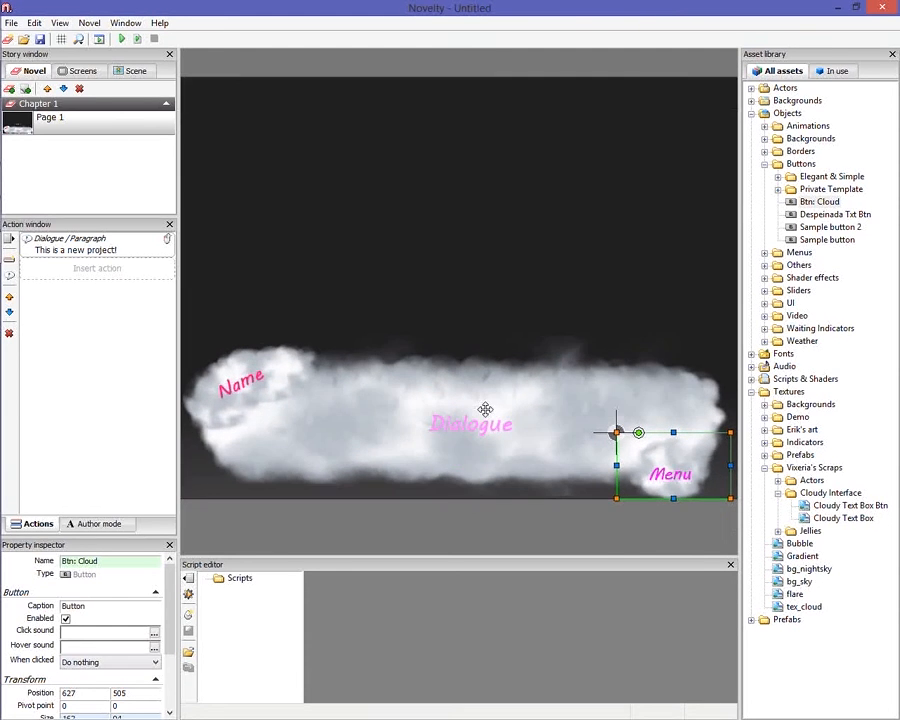
scroll(485, 409, "down", 1)
left_click(460, 430)
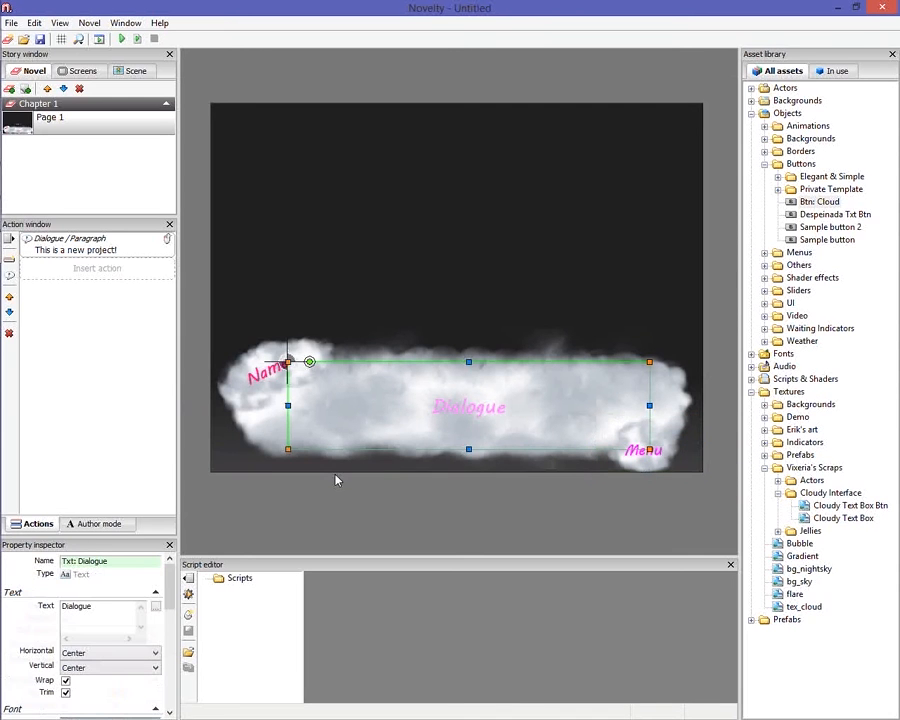
left_click(336, 480)
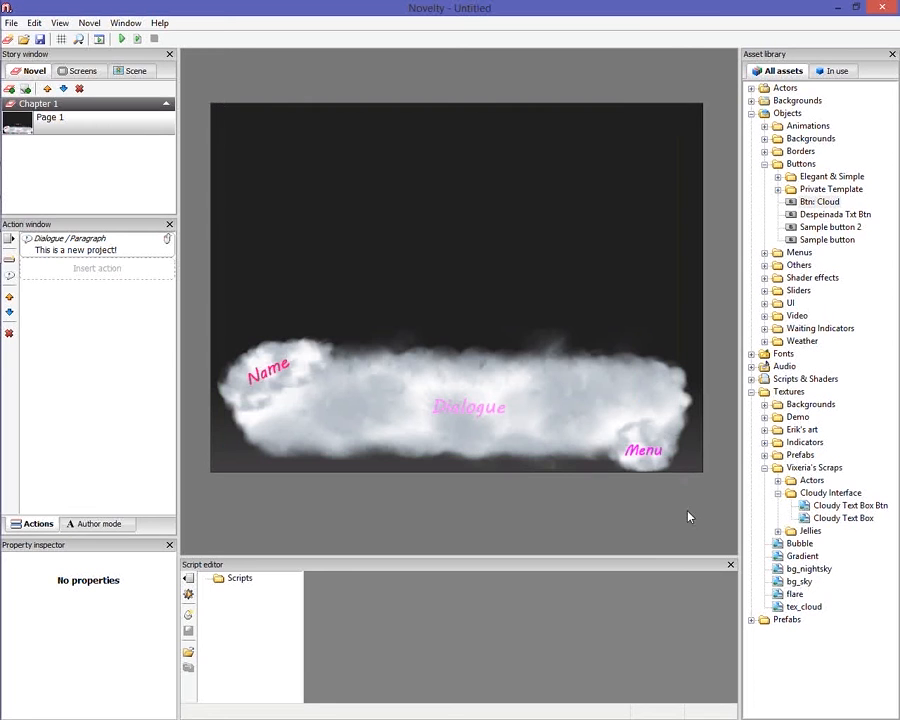
left_click(631, 441)
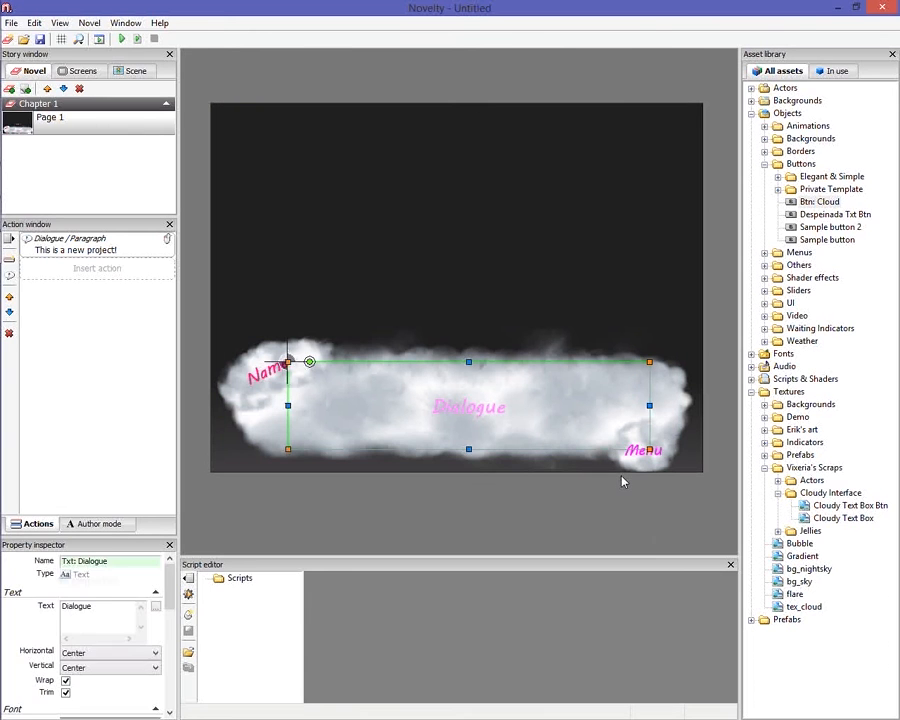
left_click(621, 482)
left_click(636, 458)
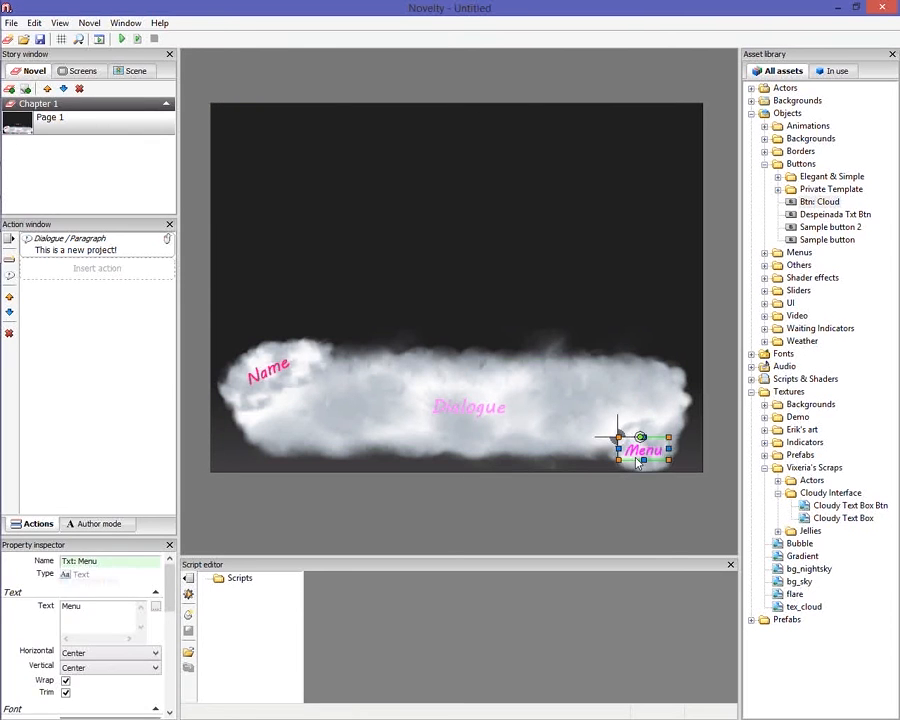
left_click(643, 423)
left_click(643, 423)
left_click(643, 473)
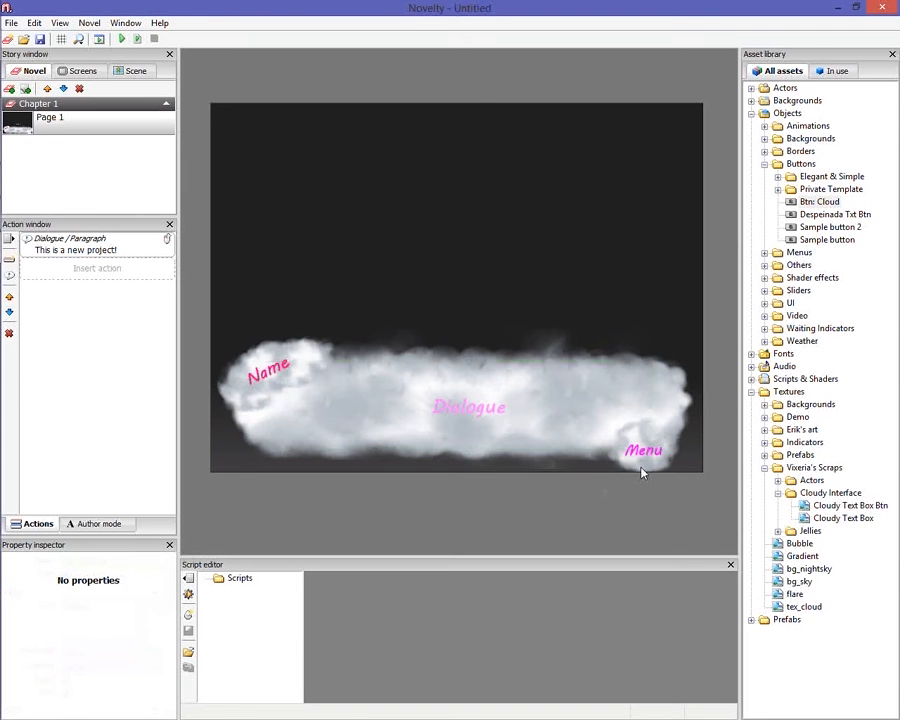
left_click(617, 467)
left_click(520, 469)
left_click(498, 460)
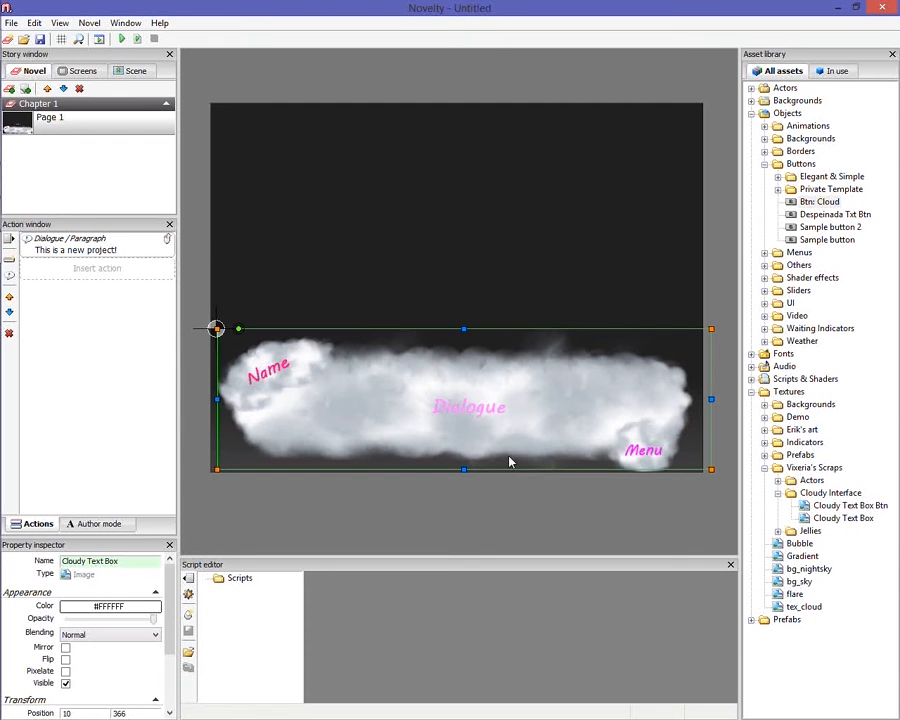
left_click(463, 472)
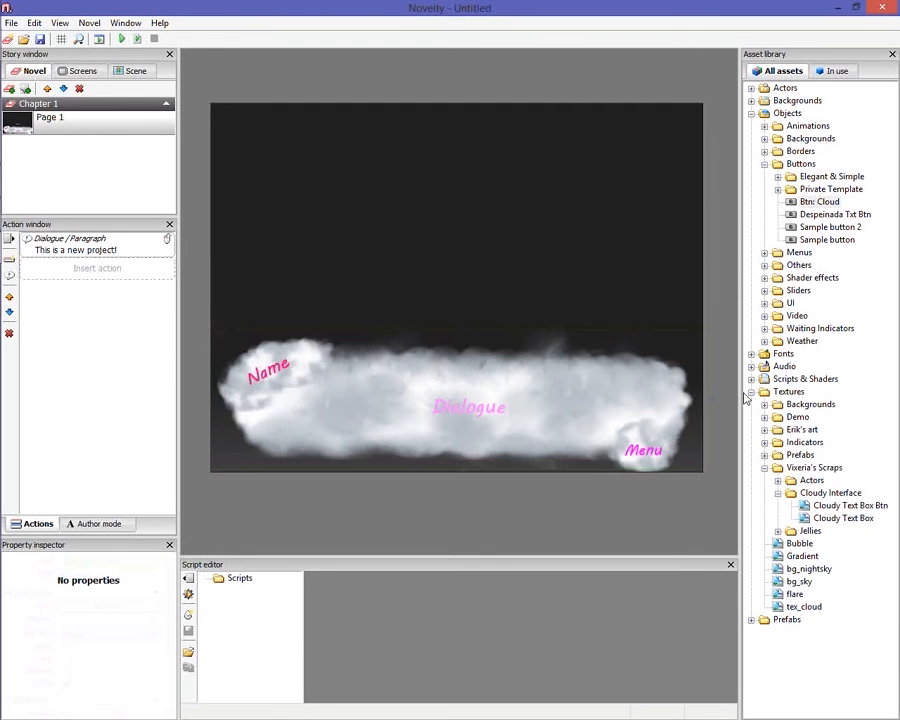
Add the Despeinada Txt Btn button from the asset library to the scene and select it
left_click(830, 215)
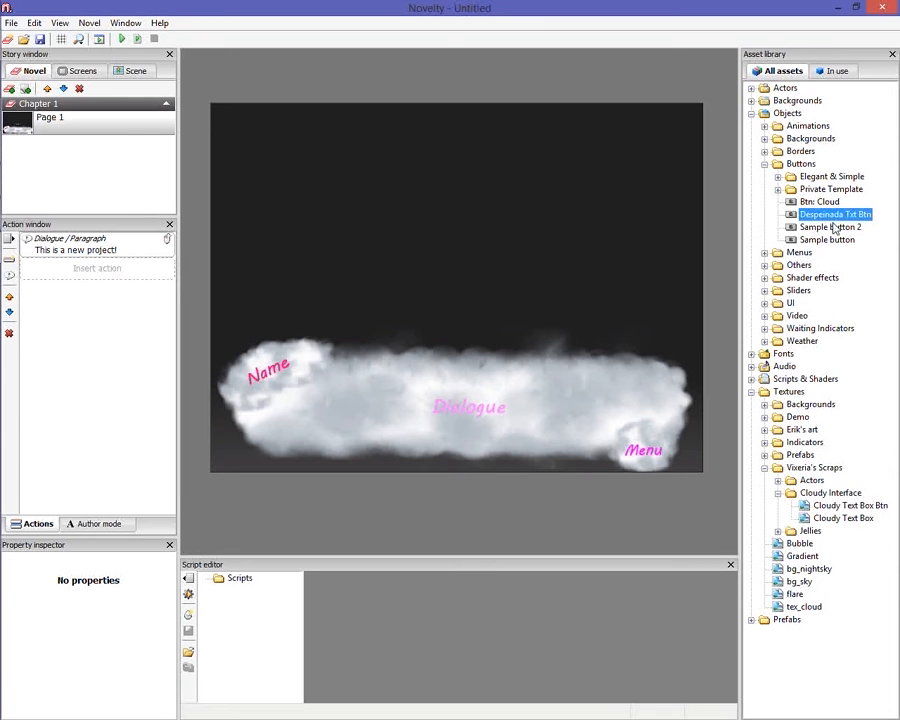
double_click(836, 216)
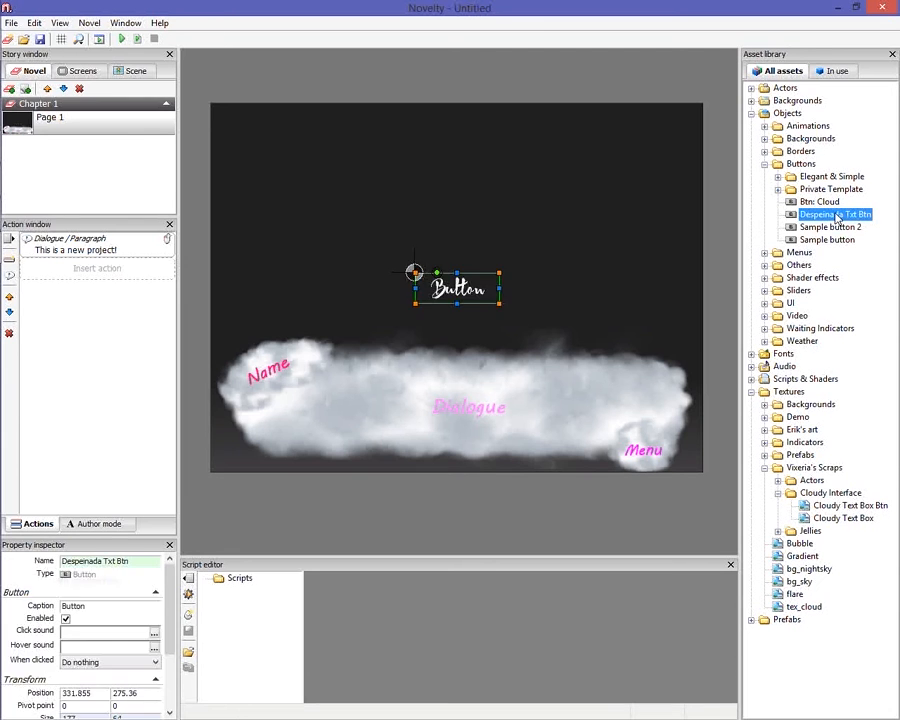
left_click(487, 295)
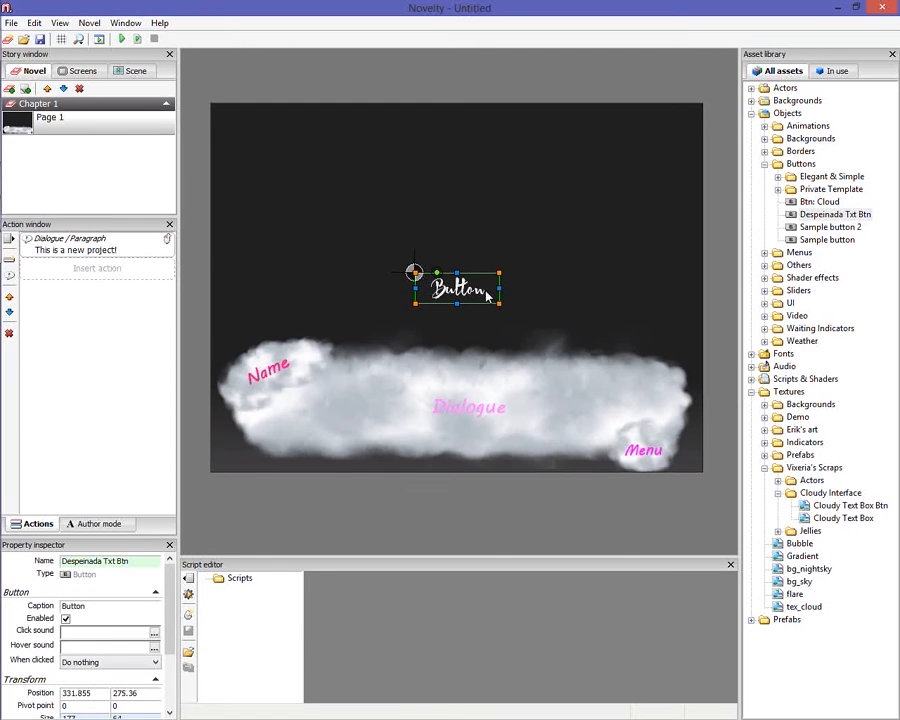
Review the new button's NoveltyML source and close it without applying any changes
right_click(459, 292)
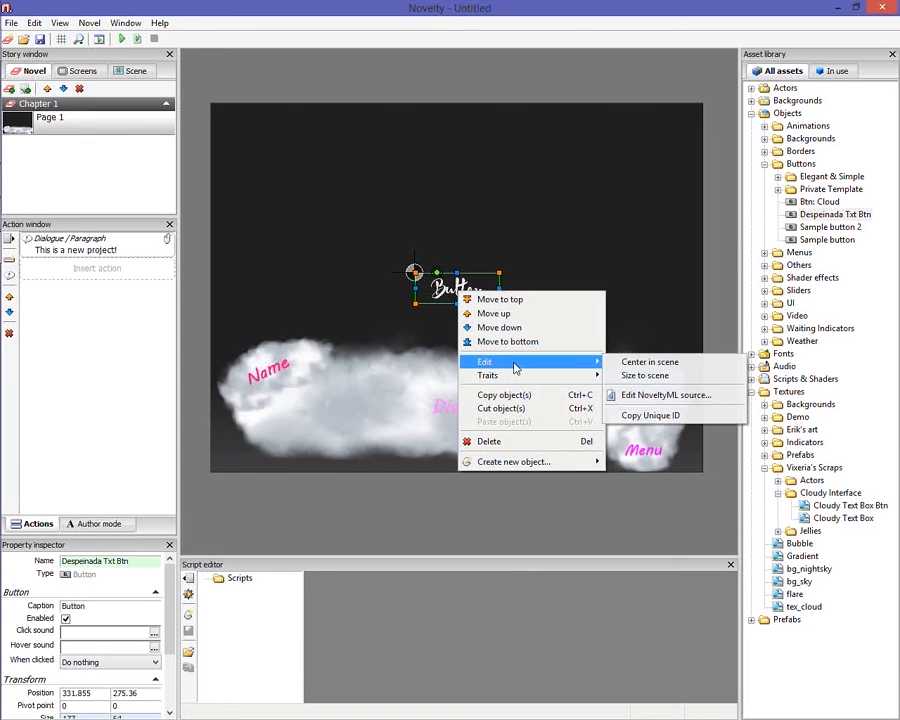
left_click(660, 397)
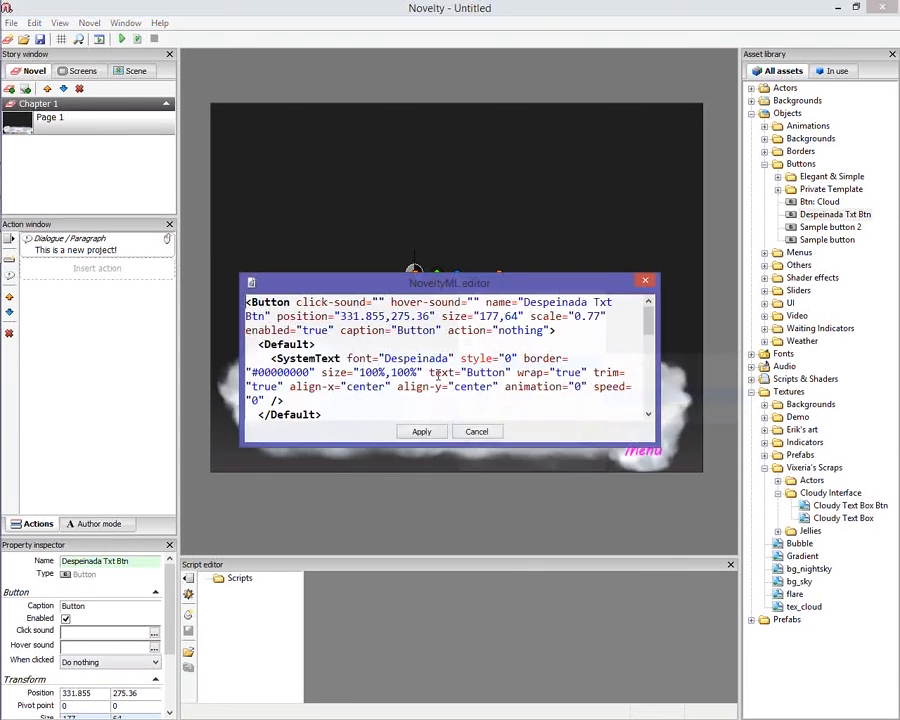
left_click(443, 303)
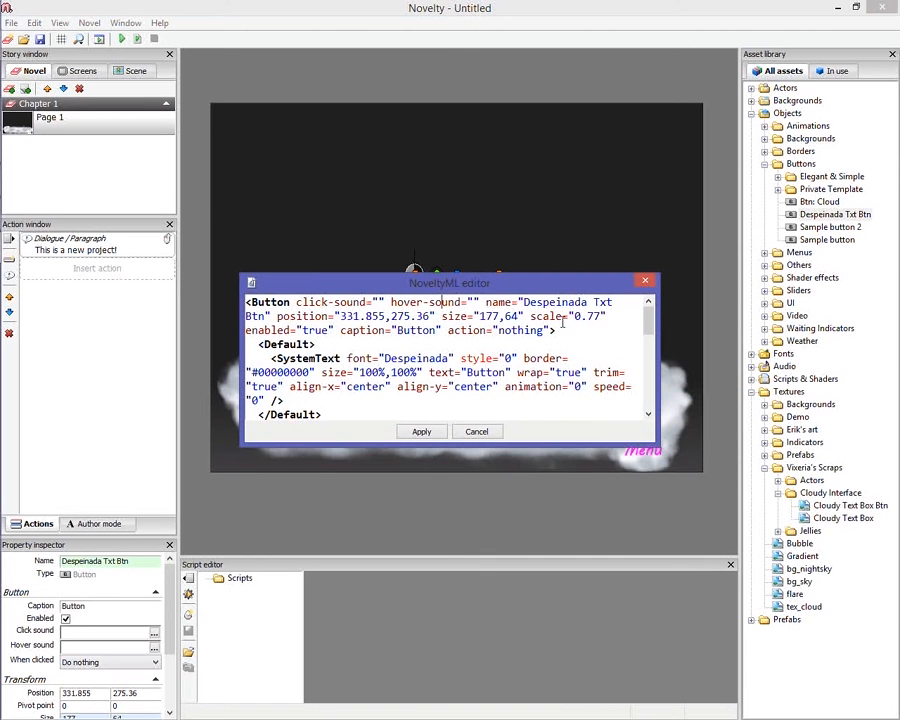
left_click(434, 316)
left_click_drag(397, 386, 284, 400)
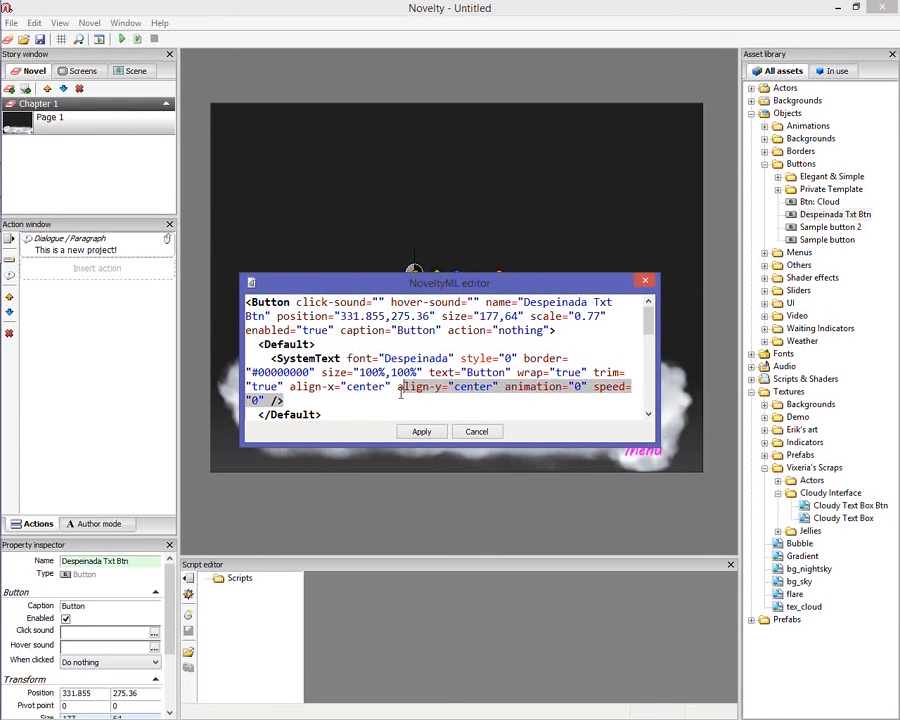
left_click(309, 373)
left_click(469, 434)
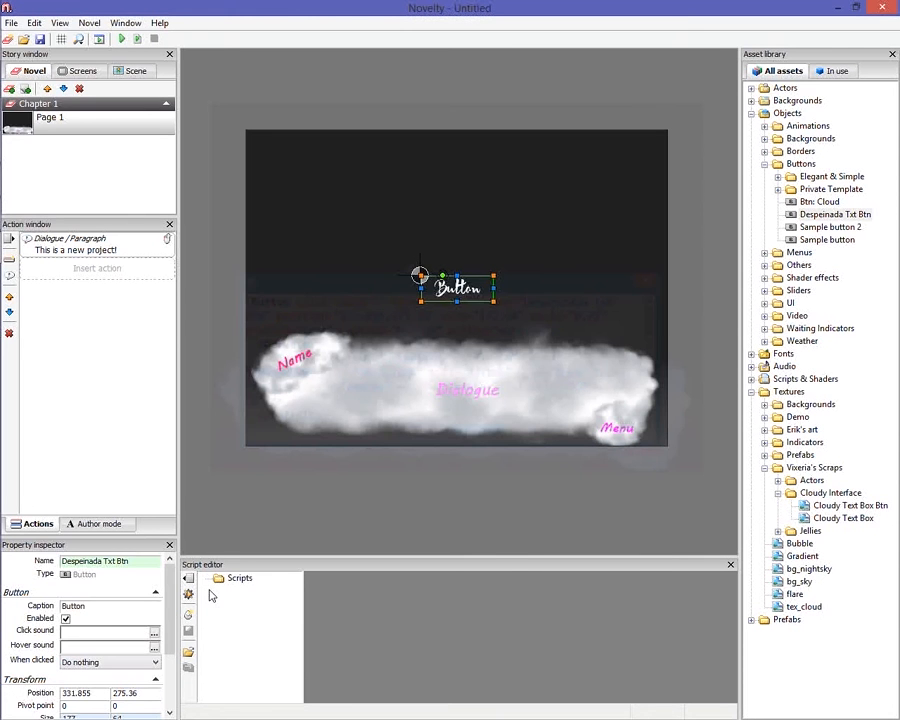
Check the new button's available properties and look up the color of the Menu text
scroll(143, 592, "down", 3)
scroll(172, 635, "up", 1)
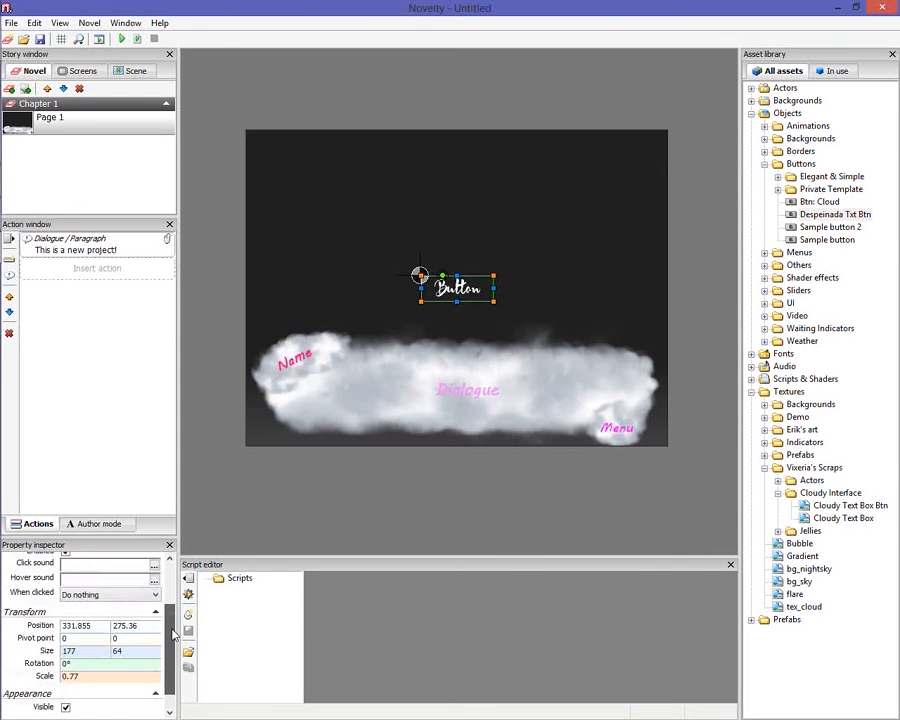
scroll(172, 635, "up", 3)
left_click(607, 427)
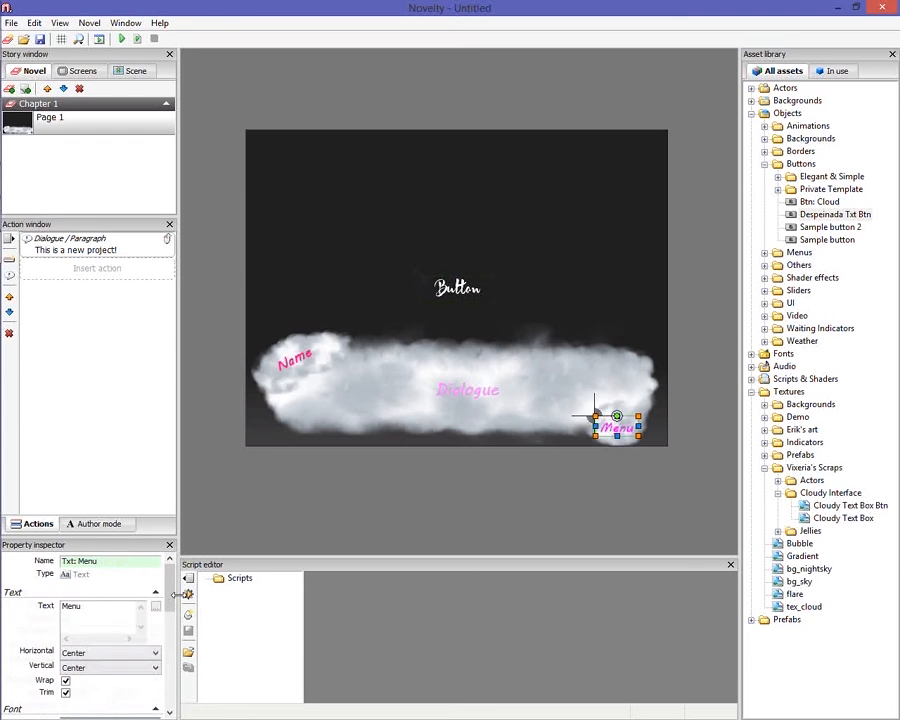
scroll(175, 594, "down", 5)
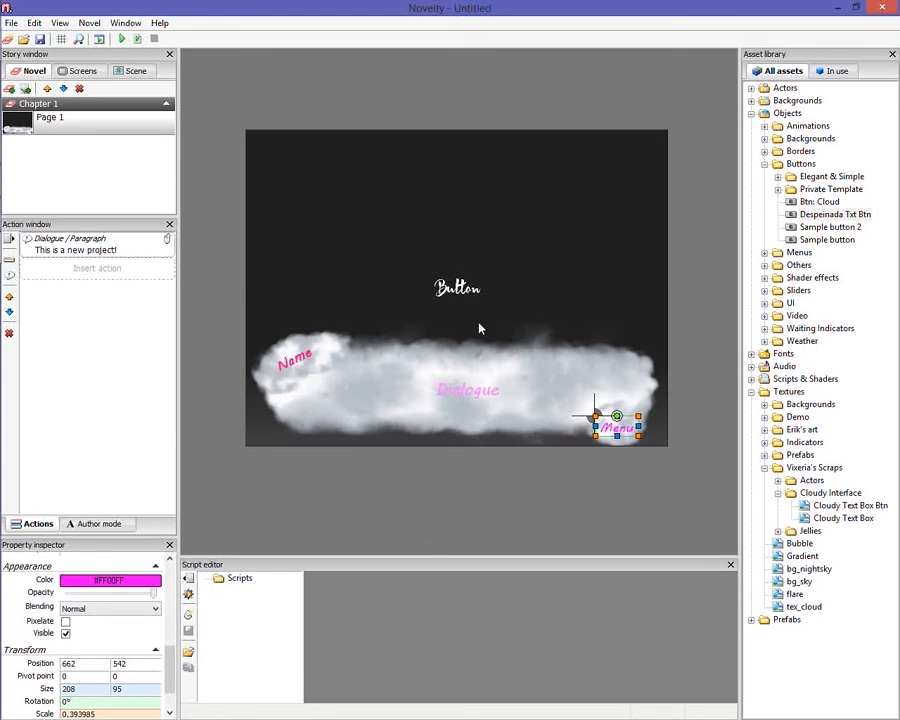
In the new button's NoveltyML source, add color="#FF00FF" after the font attribute of the Default state's SystemText
right_click(459, 289)
mouse_move(531, 359)
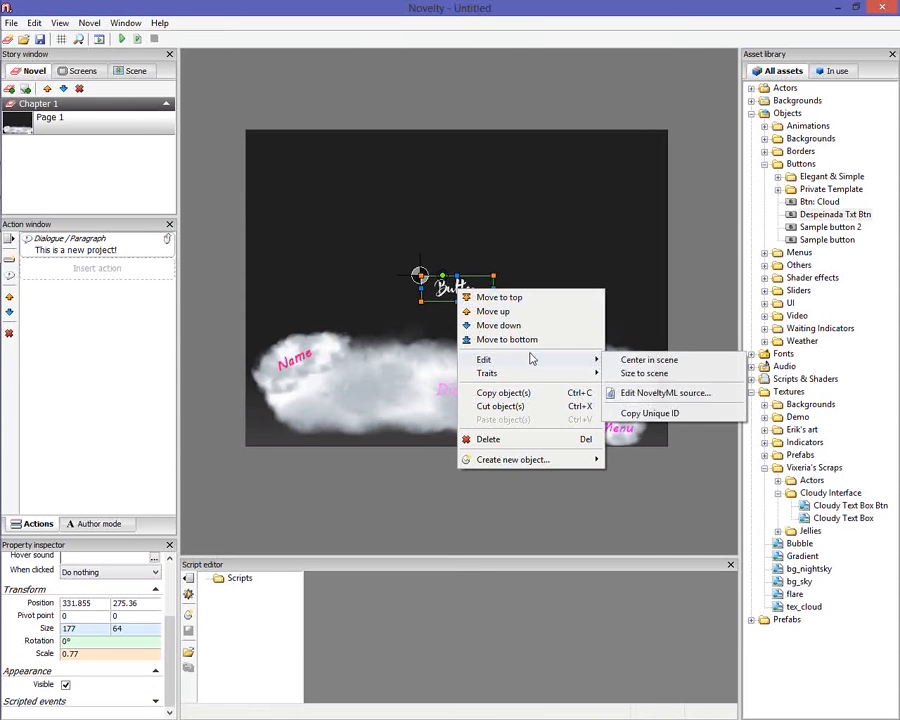
left_click(647, 394)
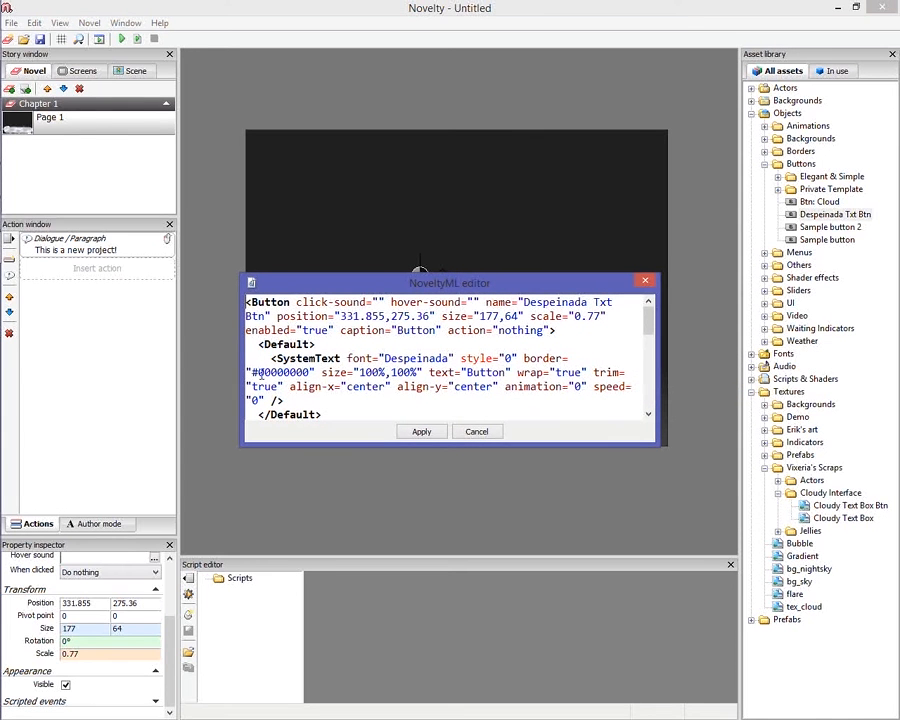
left_click_drag(258, 372, 309, 372)
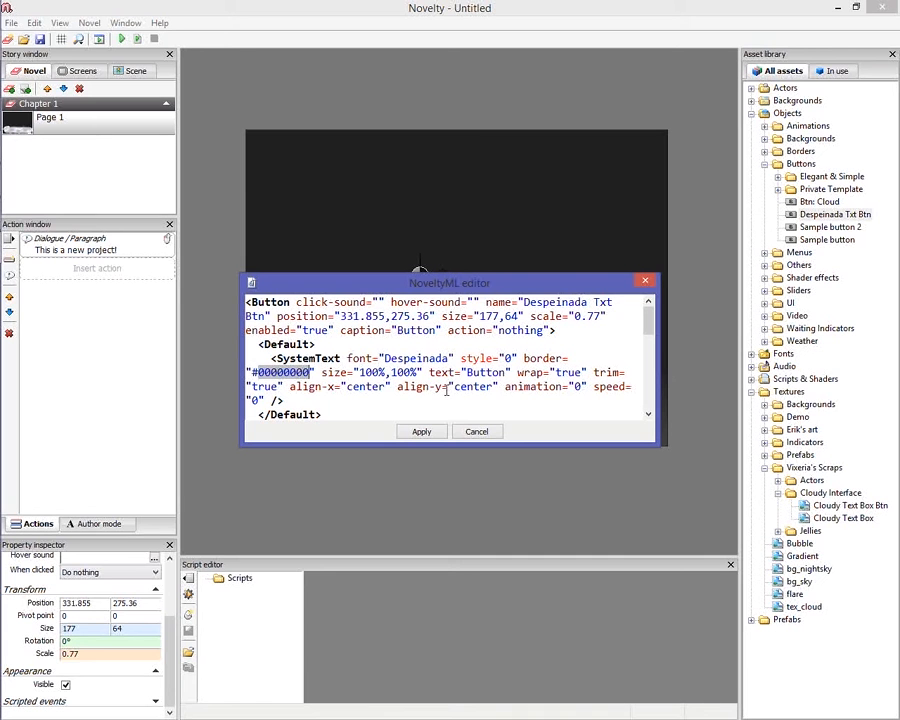
left_click(619, 385)
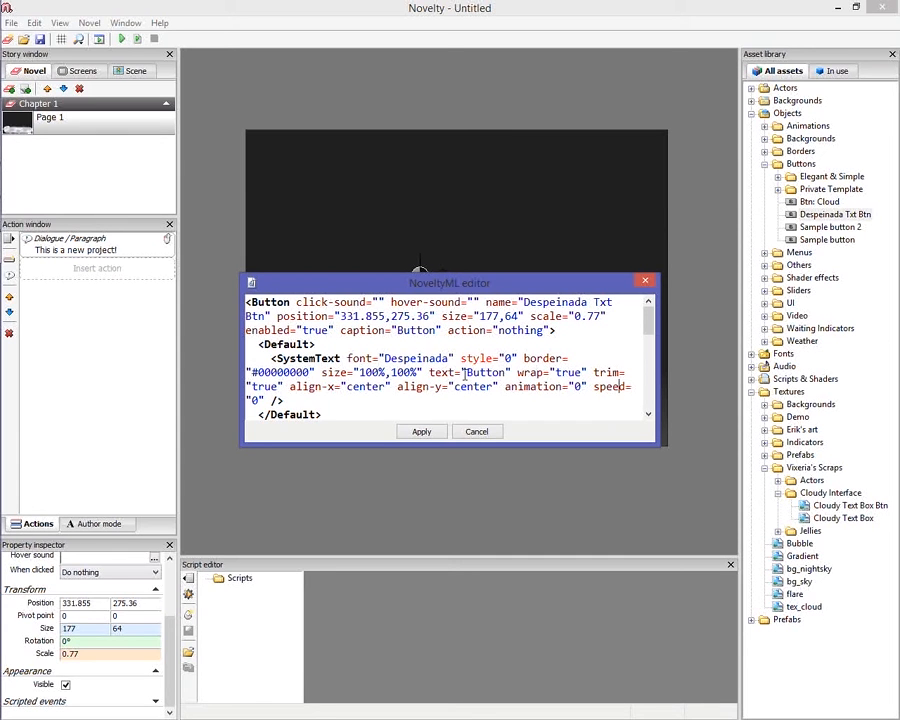
left_click(367, 372)
left_click(455, 358)
type("color ")
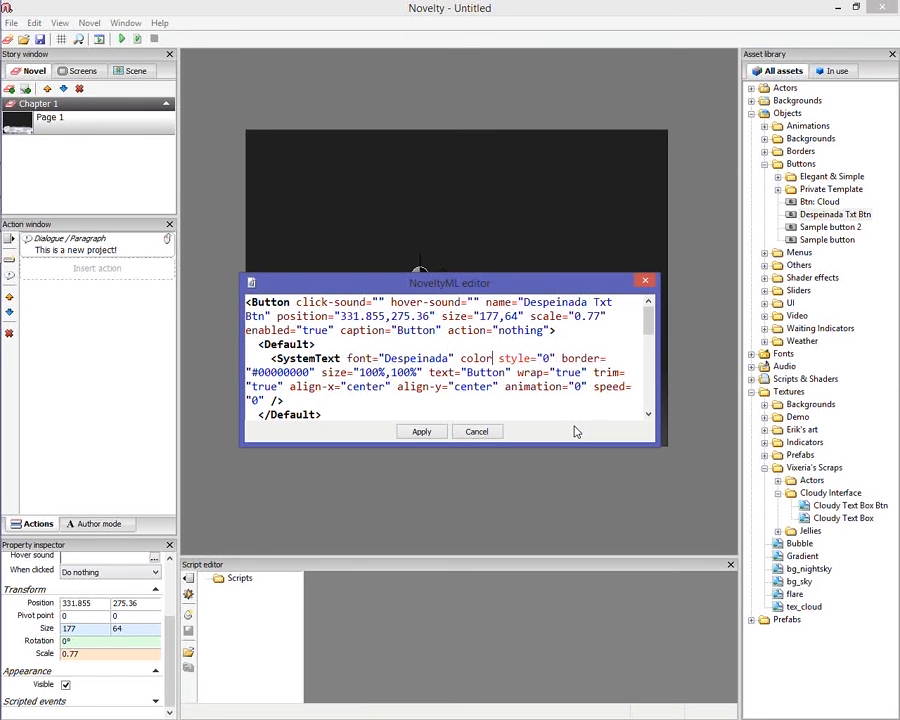
type("=\"")
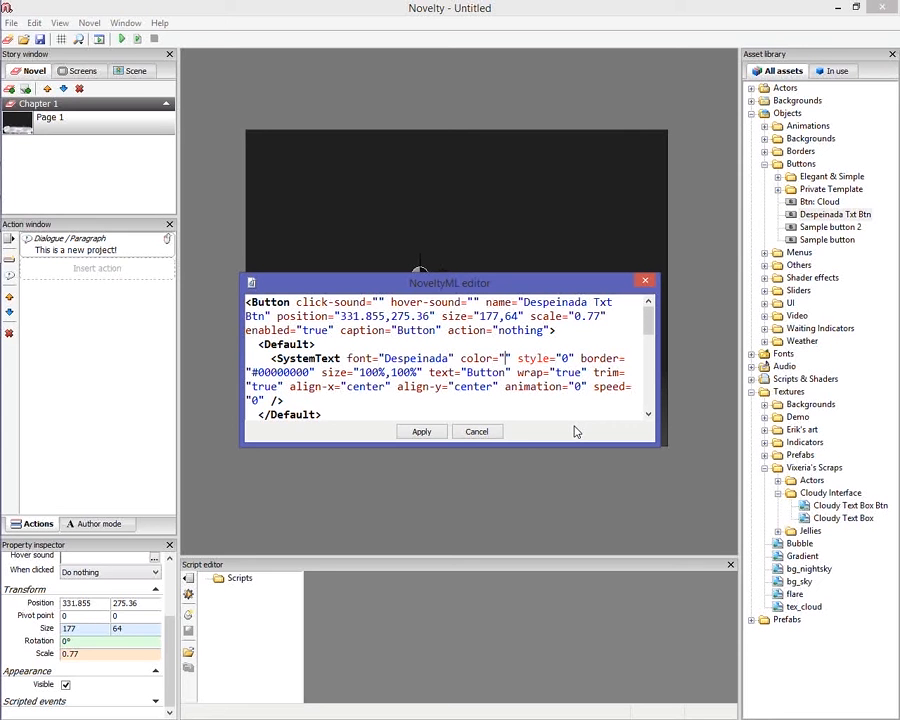
type("#")
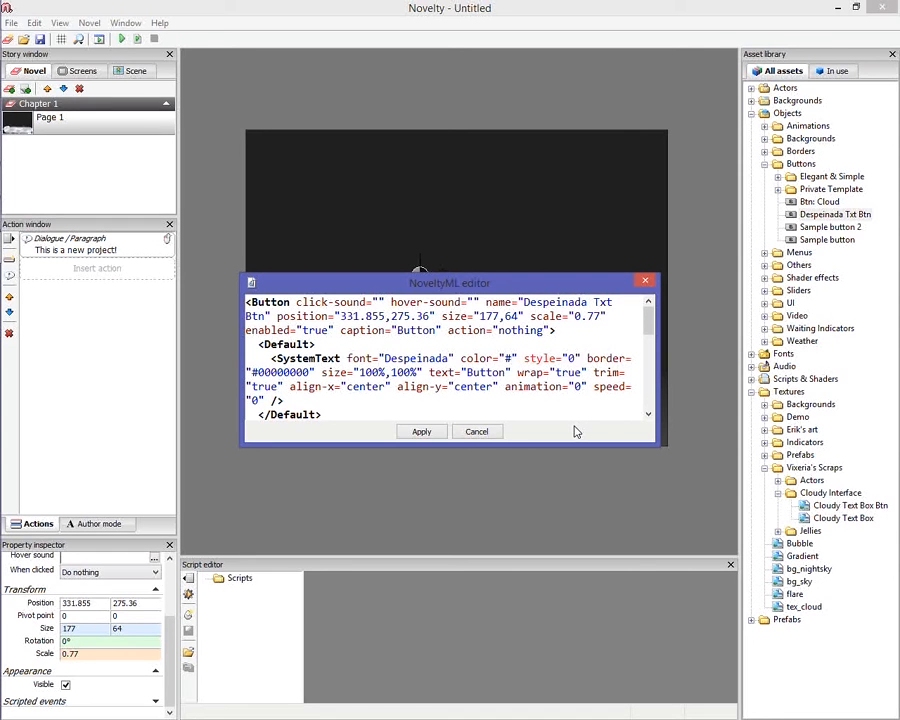
type("FFF")
key("BackSpace")
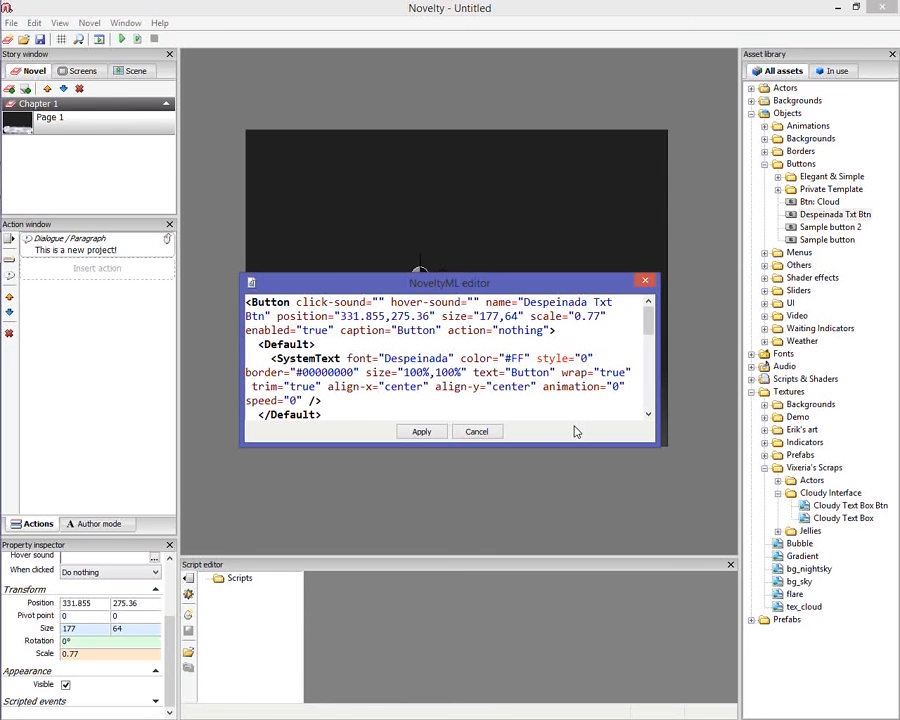
type("00FF")
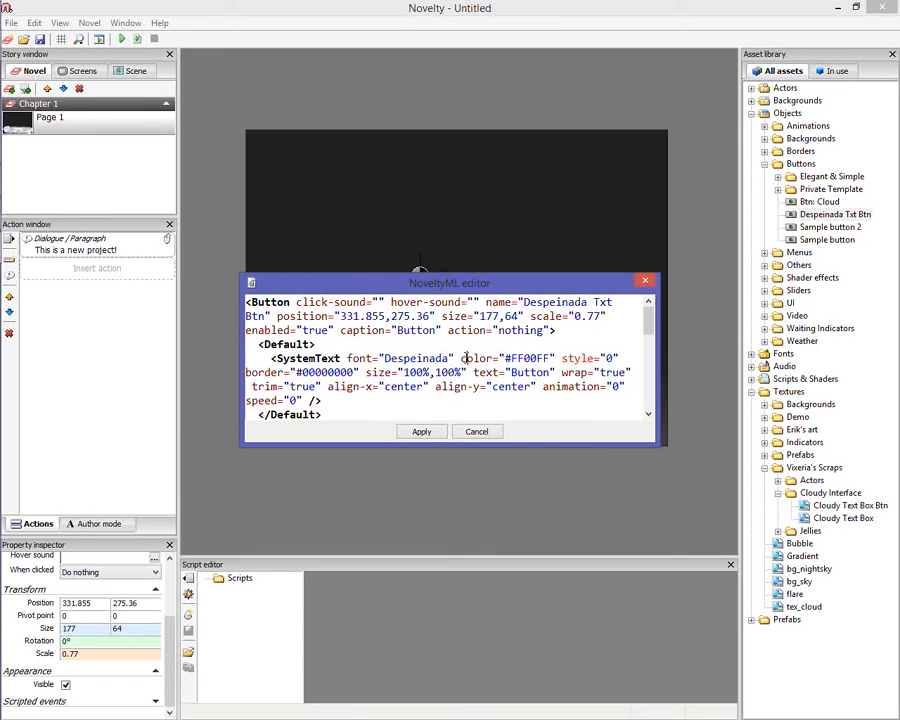
Copy the color="#FF00FF" attribute from the Default state into the SystemText of the Hover, Pressed and Disabled states, after the font attribute
left_click_drag(461, 358, 556, 358)
key("ctrl+c")
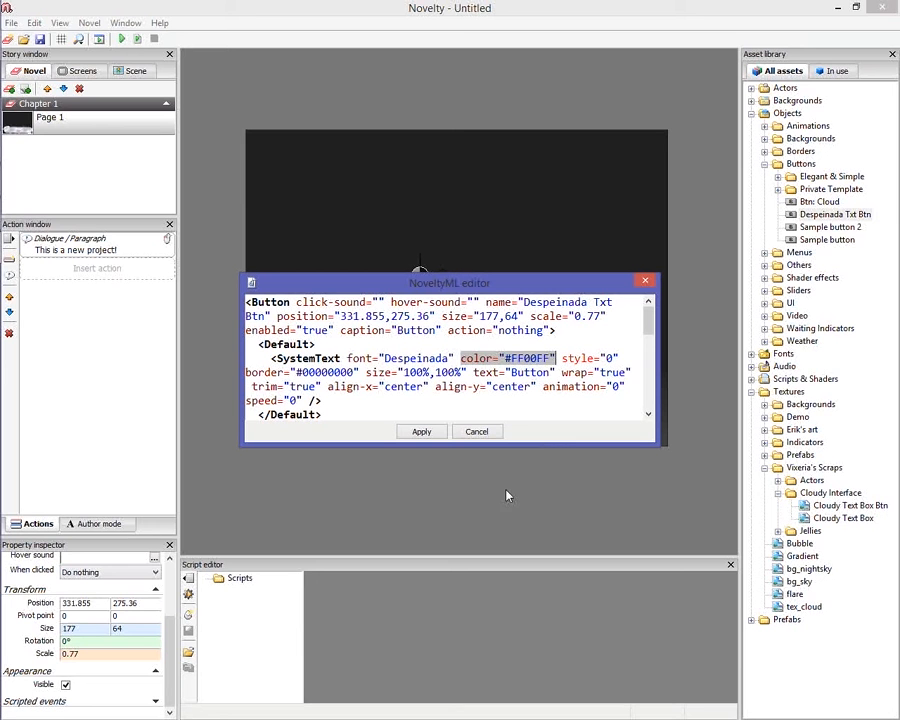
left_click(508, 398)
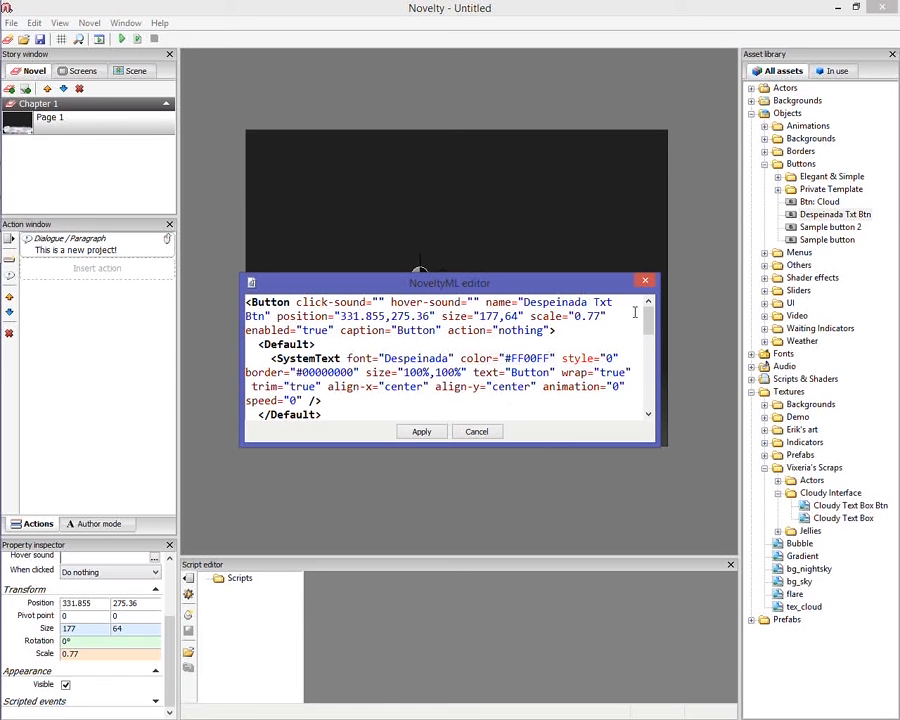
left_click_drag(647, 323, 650, 350)
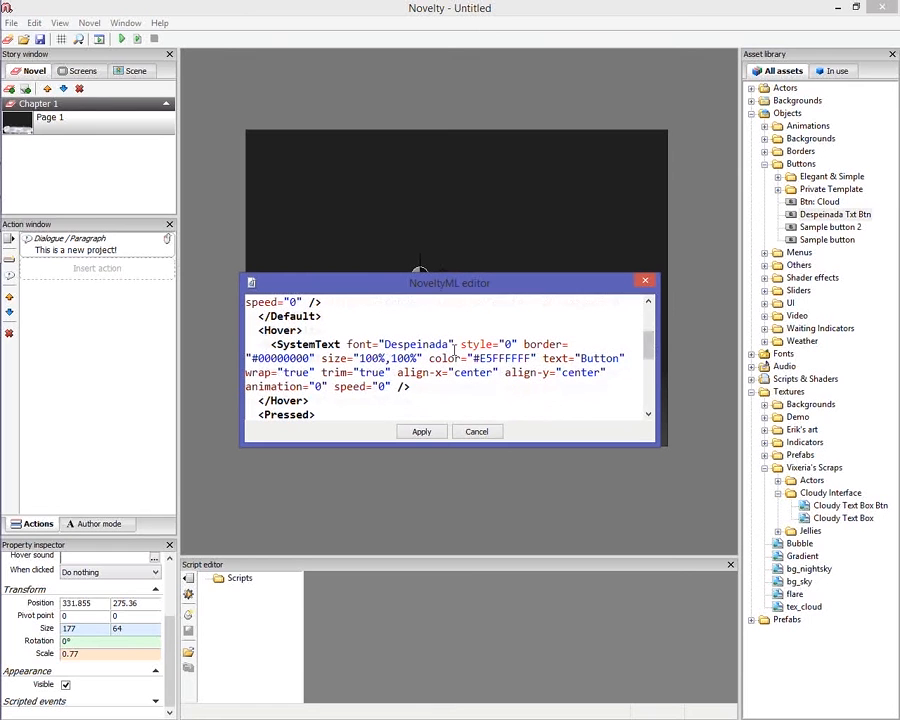
left_click(457, 344)
key("ctrl+v")
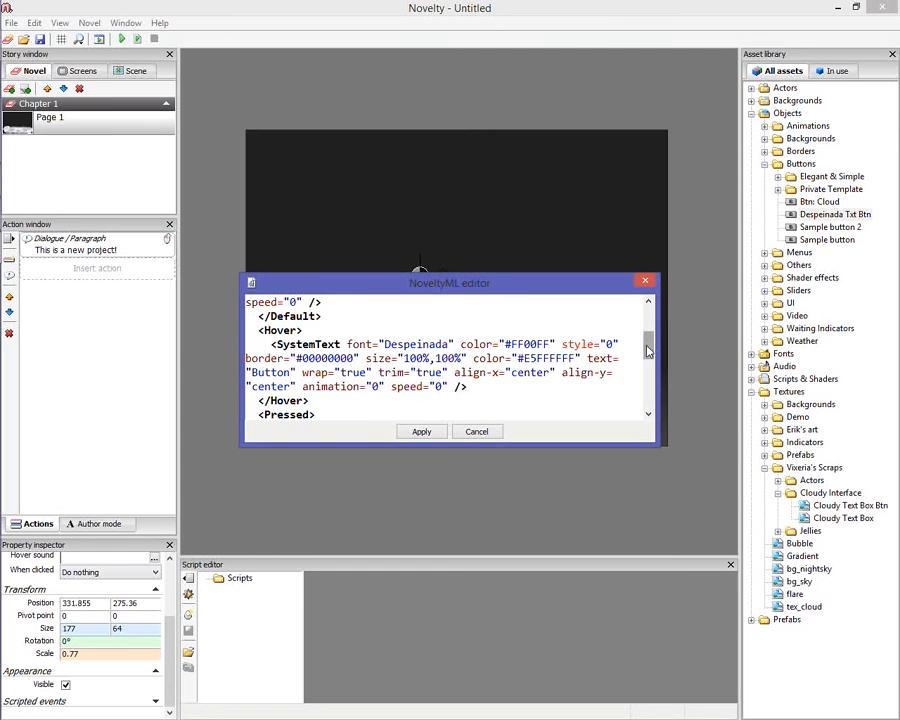
left_click_drag(648, 350, 626, 368)
left_click(460, 330)
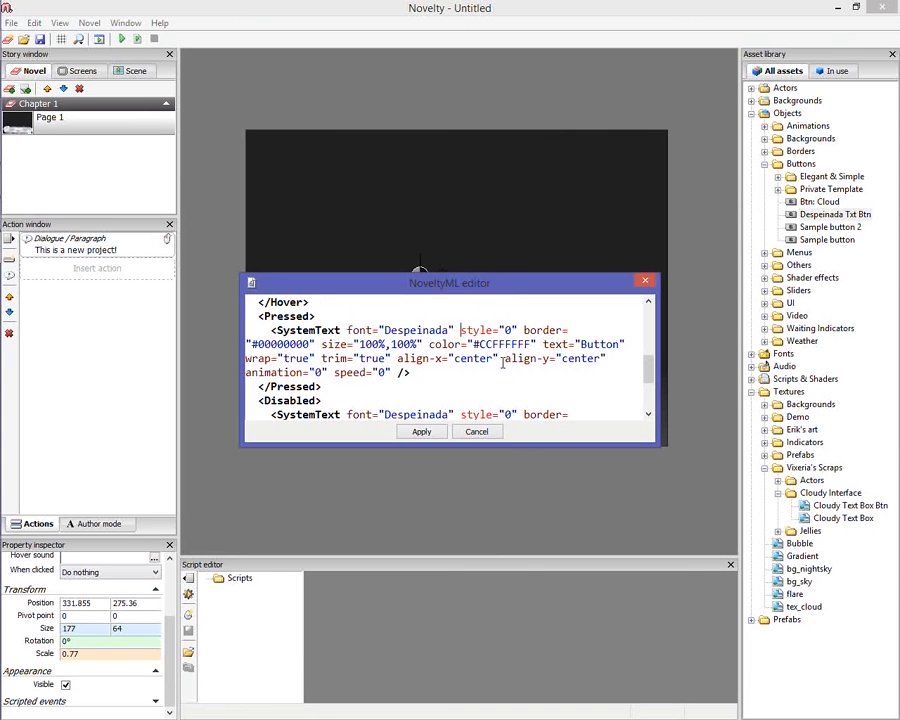
key("ctrl+v")
left_click_drag(648, 368, 650, 387)
left_click(459, 344)
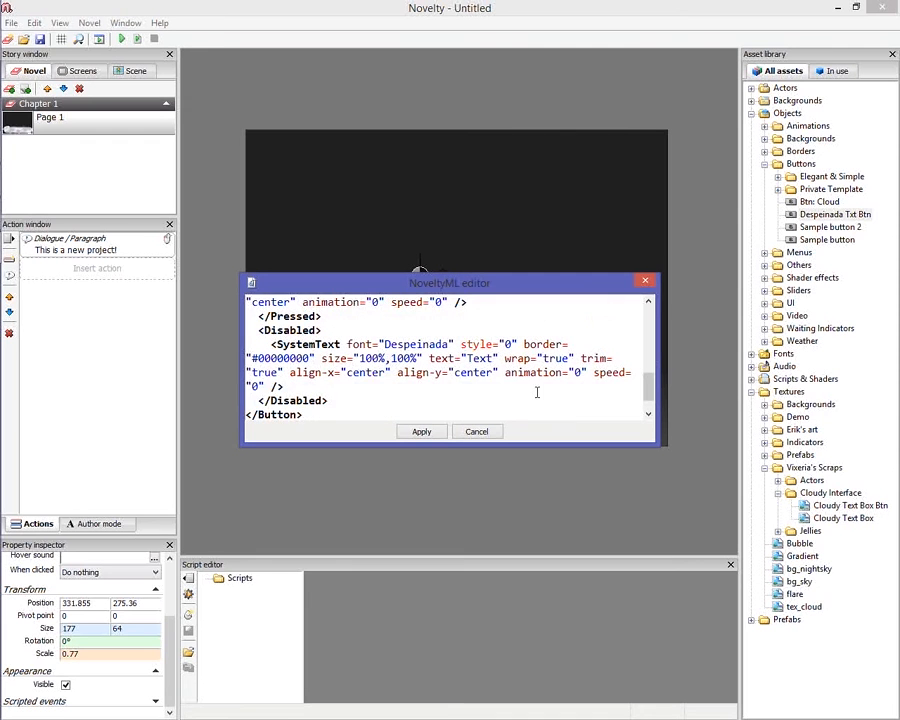
key("ctrl+v")
left_click(648, 416)
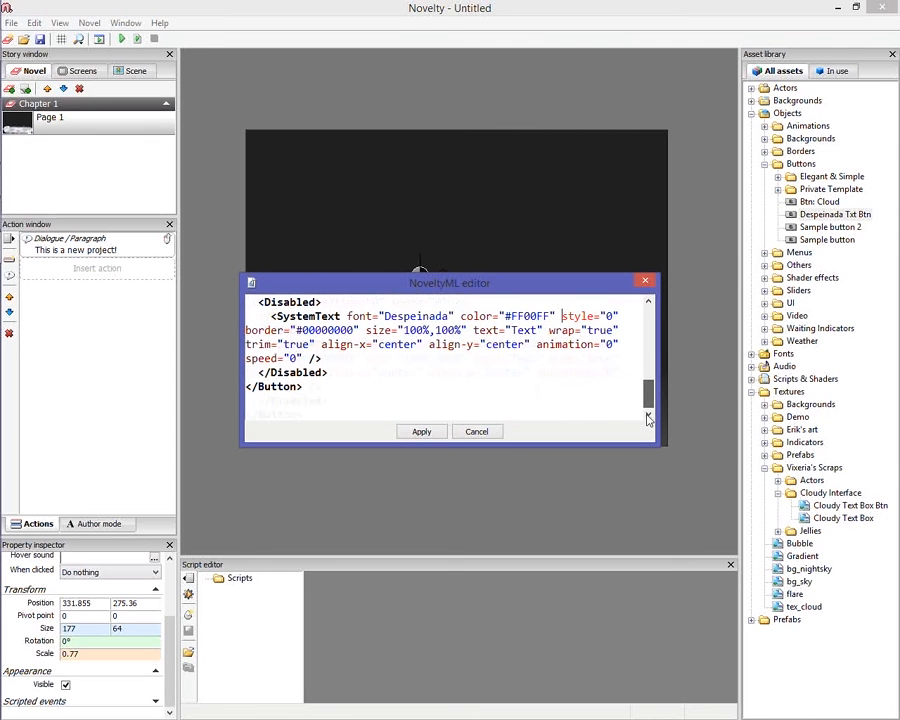
Try to apply the edited NoveltyML source, recheck the state definitions and close the editor
scroll(648, 397, "up", 1)
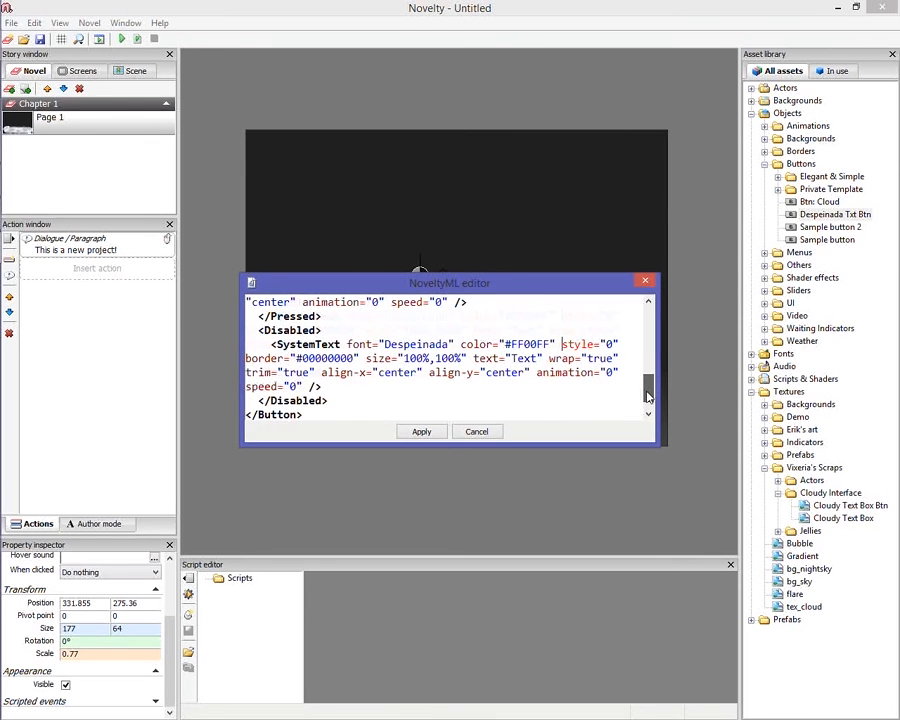
scroll(648, 397, "up", 5)
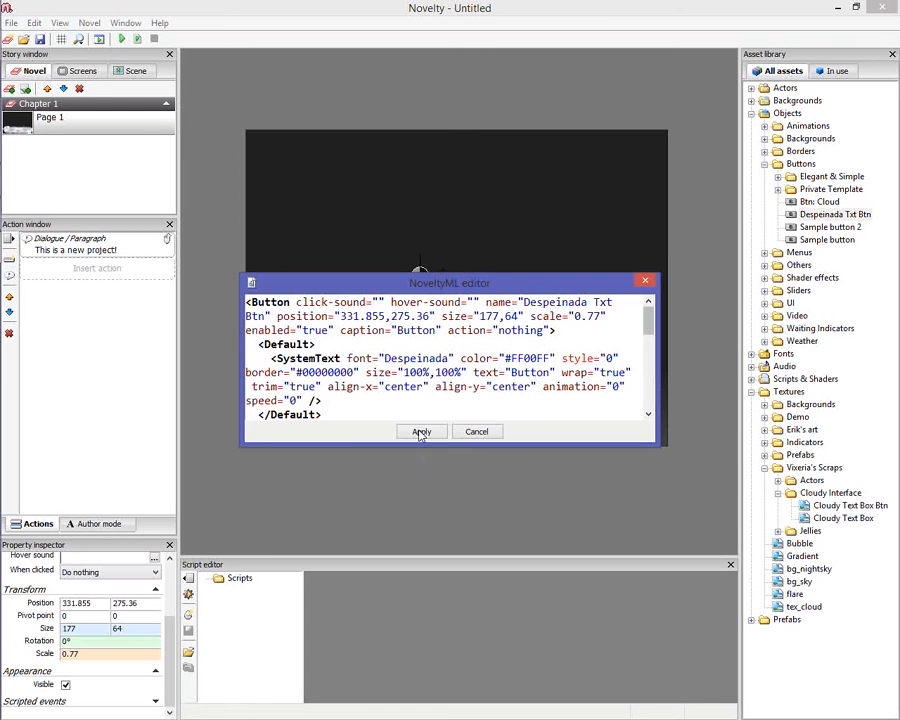
left_click(421, 432)
left_click(499, 417)
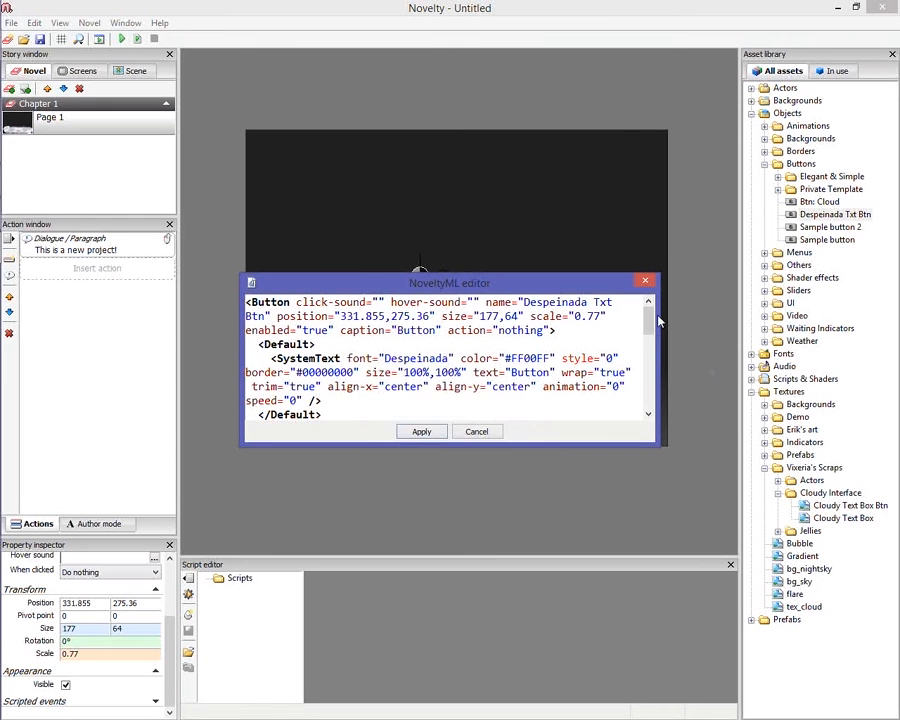
left_click_drag(658, 320, 669, 407)
scroll(535, 441, "up", 2)
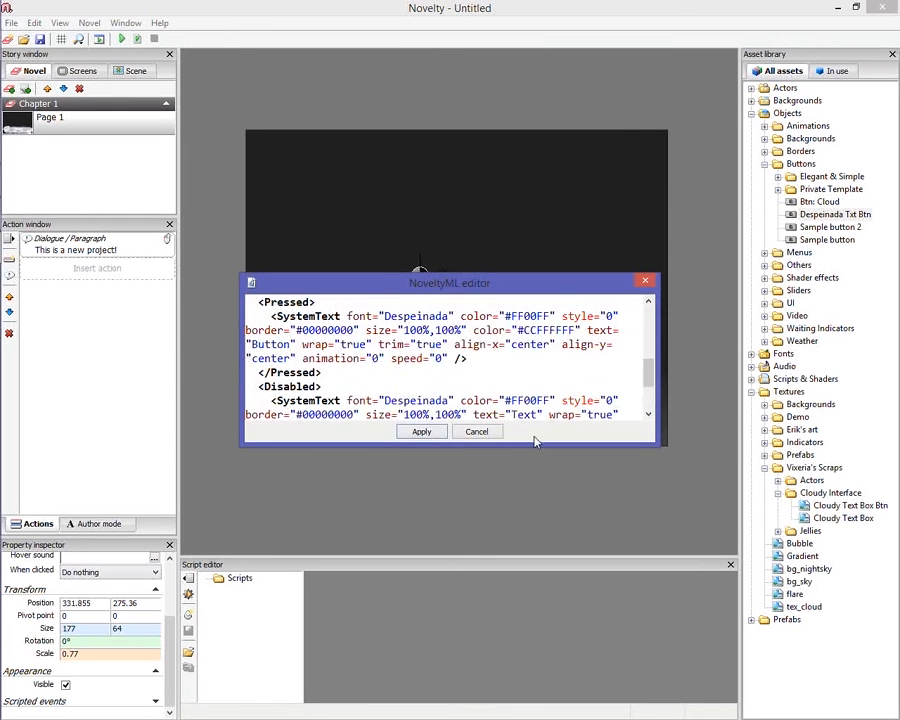
key("Escape")
Cut the text button from the scene and open the Despeinada Txt Btn asset's source in the design view of NoveltyML Designer
right_click(474, 289)
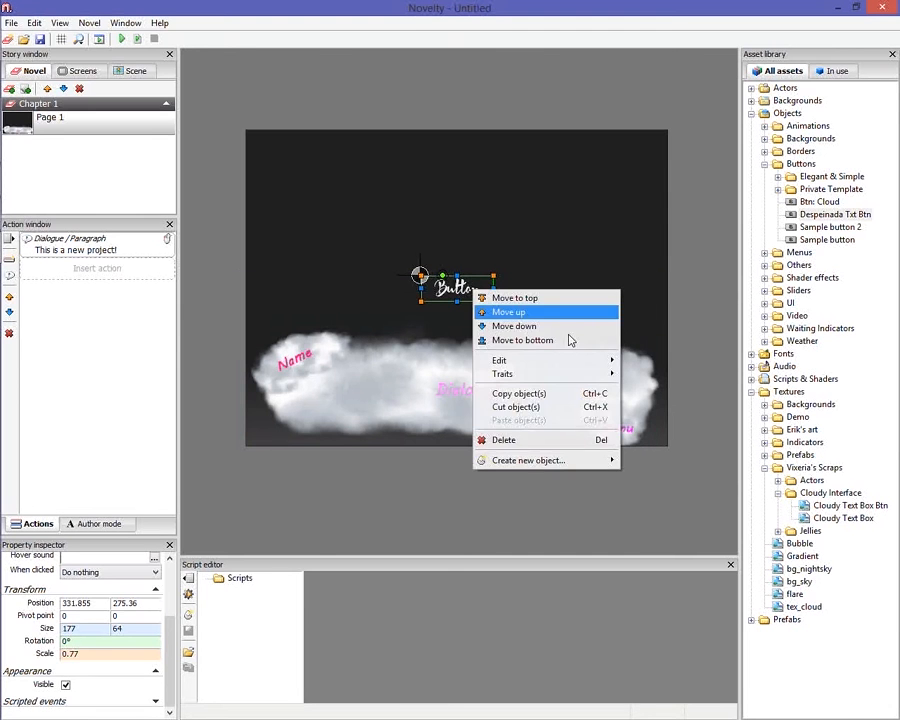
left_click(575, 408)
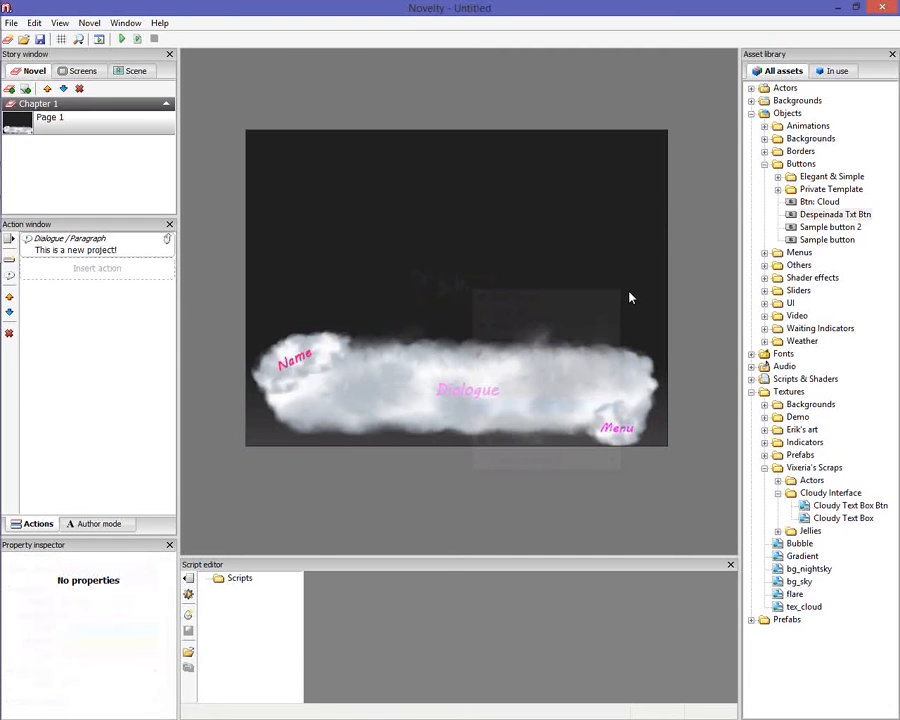
left_click(833, 214)
right_click(831, 215)
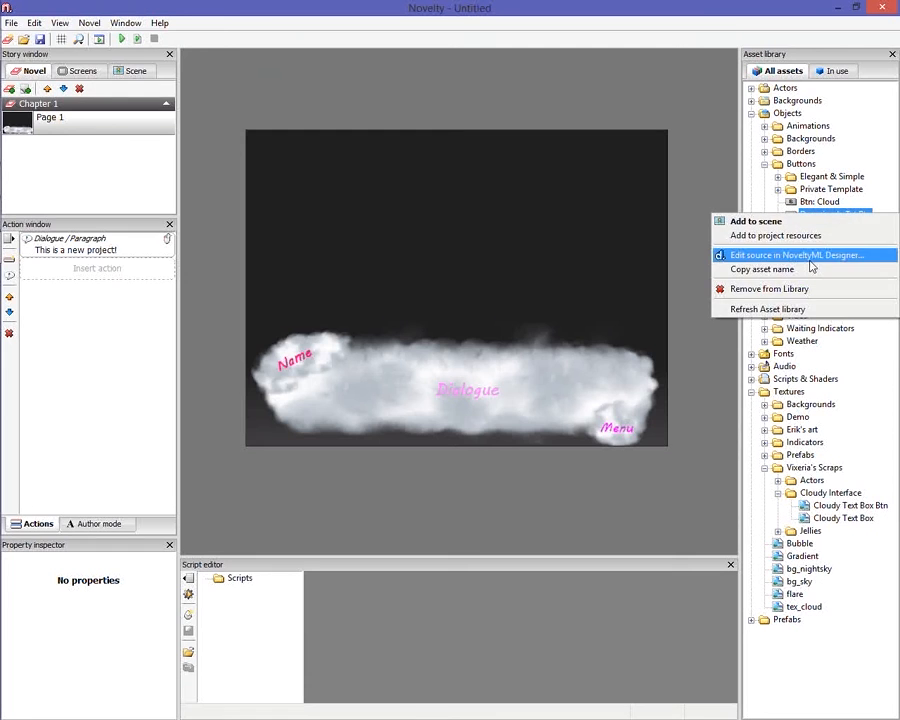
left_click(810, 257)
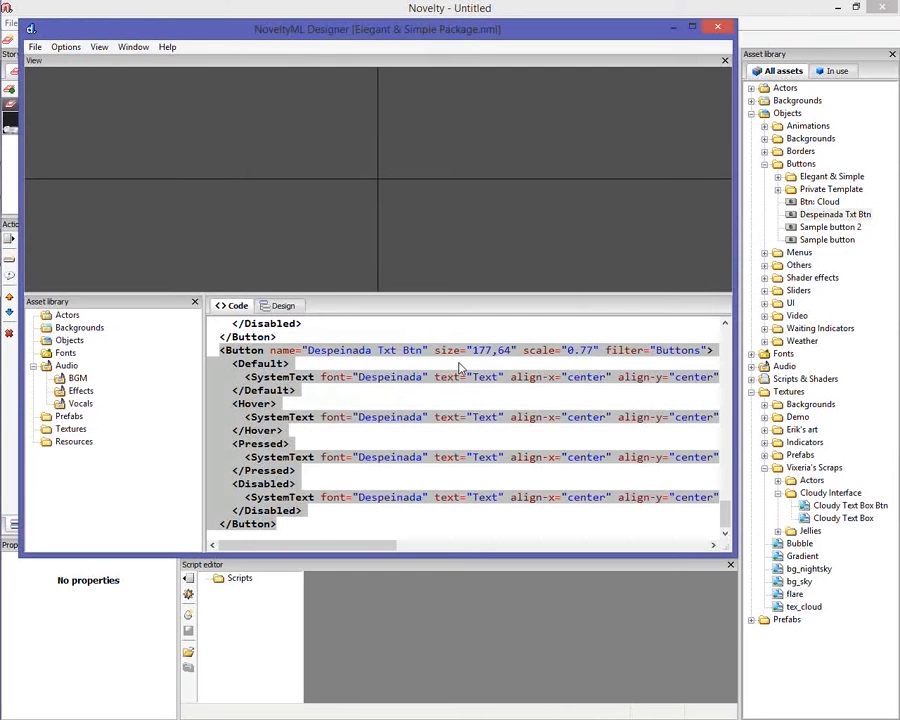
left_click(284, 306)
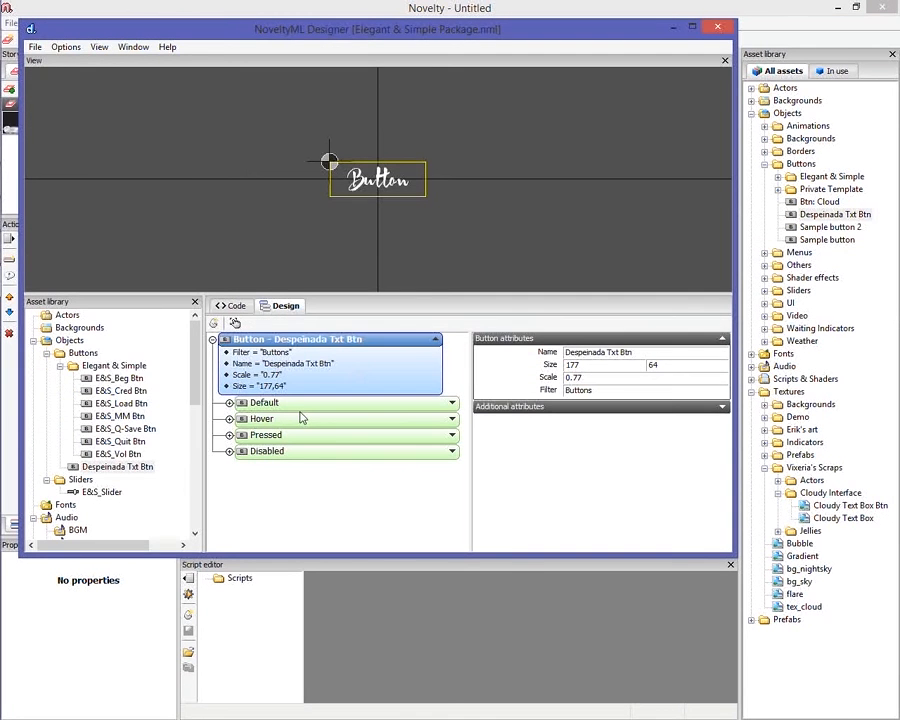
Add the Color attribute to the Default state's native text and set it to #FF0080
left_click(233, 404)
left_click(230, 403)
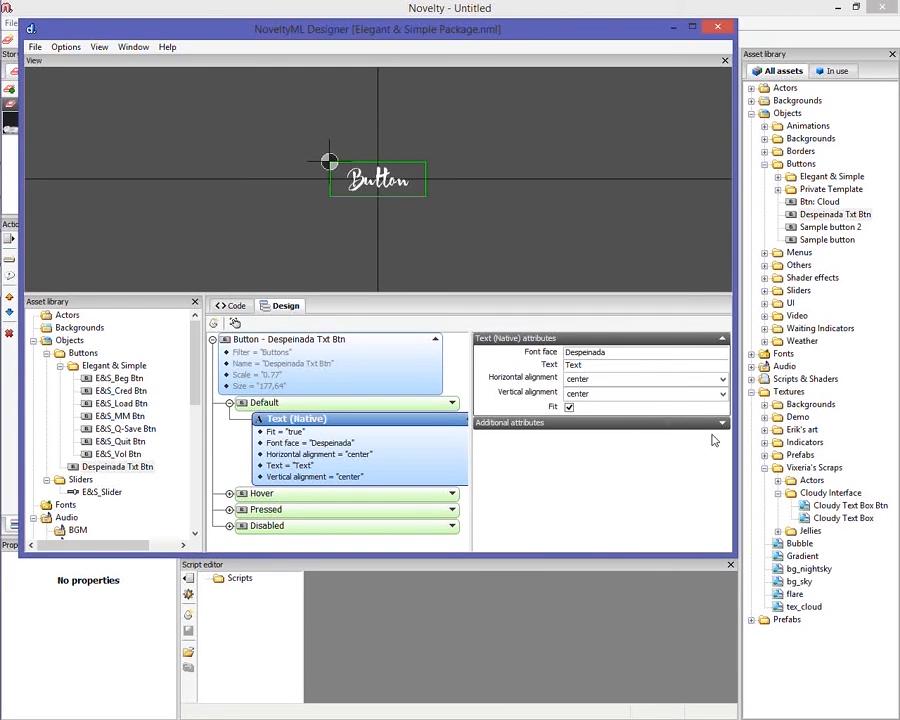
left_click(716, 423)
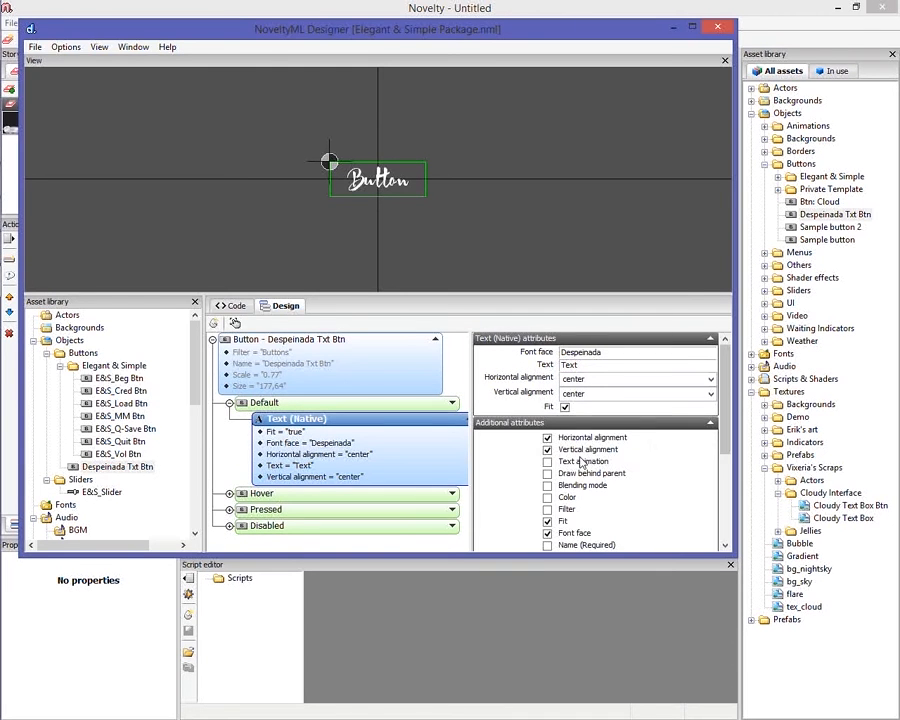
left_click(548, 497)
left_click(642, 420)
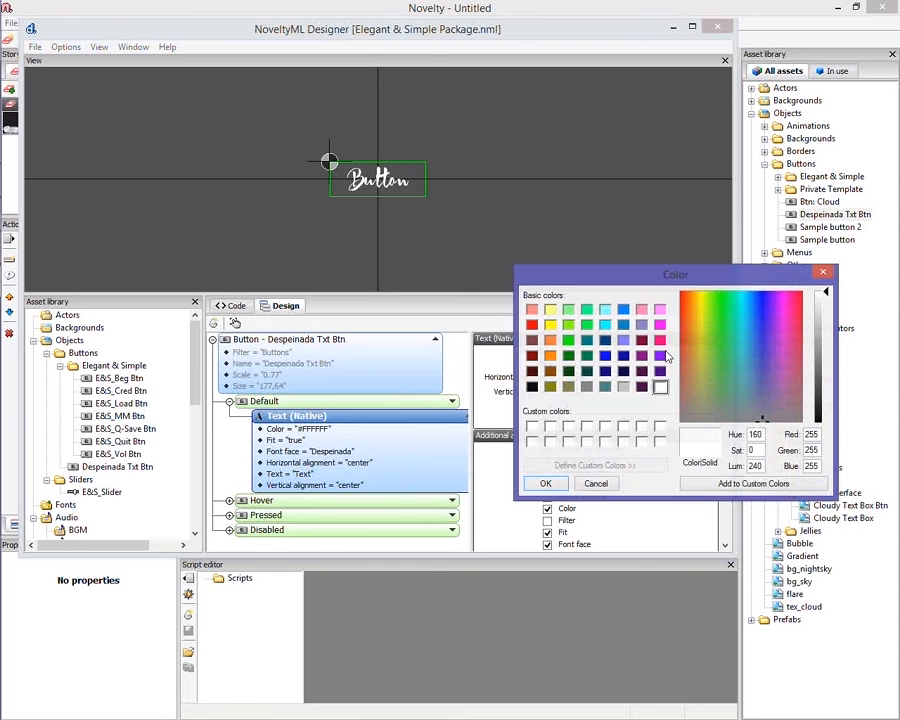
left_click(660, 340)
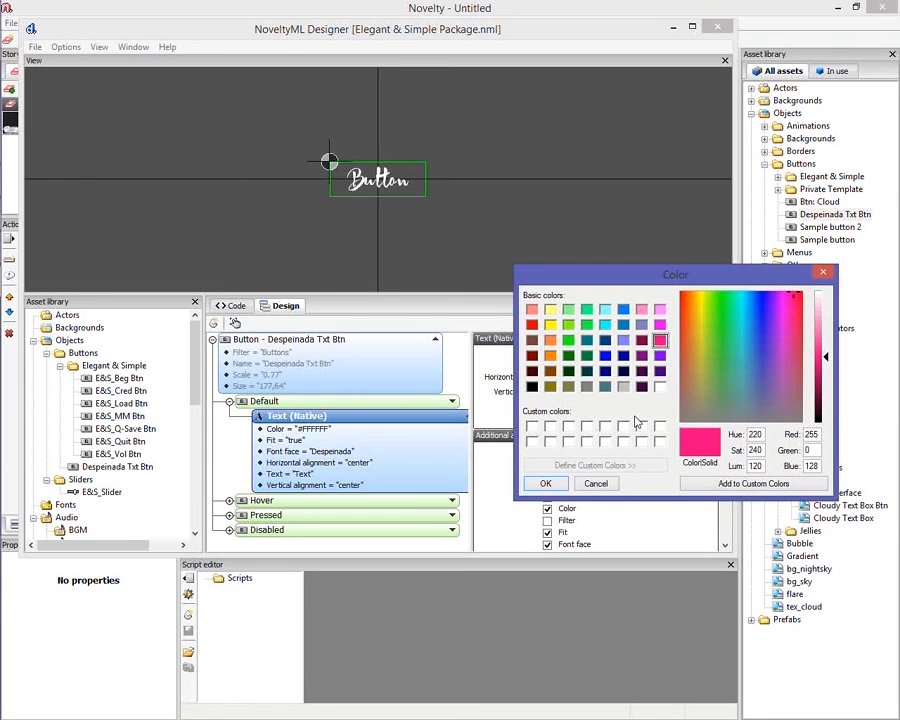
left_click(533, 485)
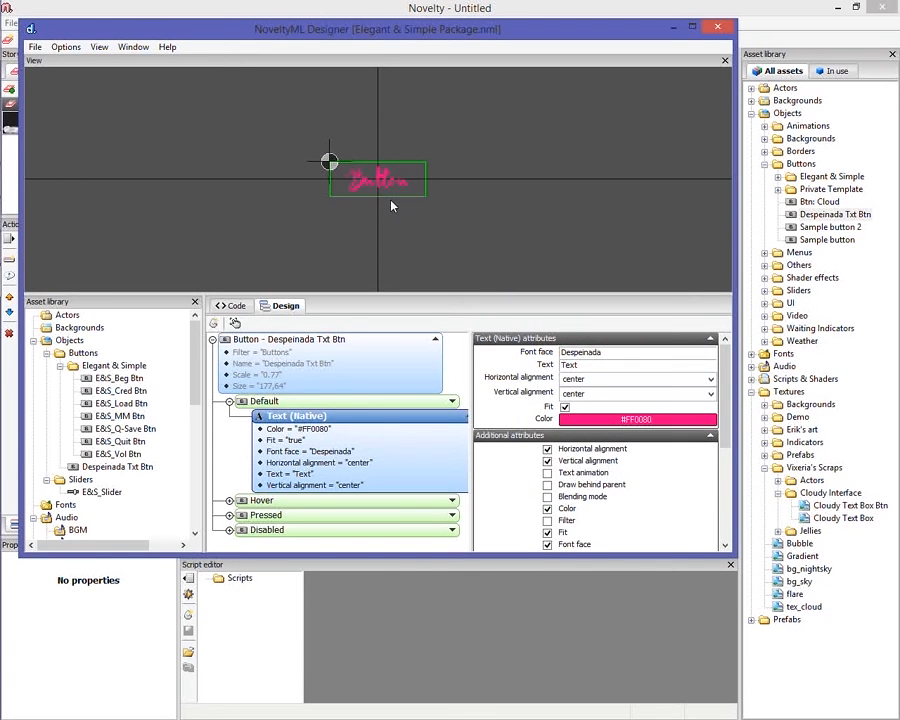
Add the Color attribute to the Hover state's native text and set it to #FF0080
left_click(283, 500)
left_click(283, 500)
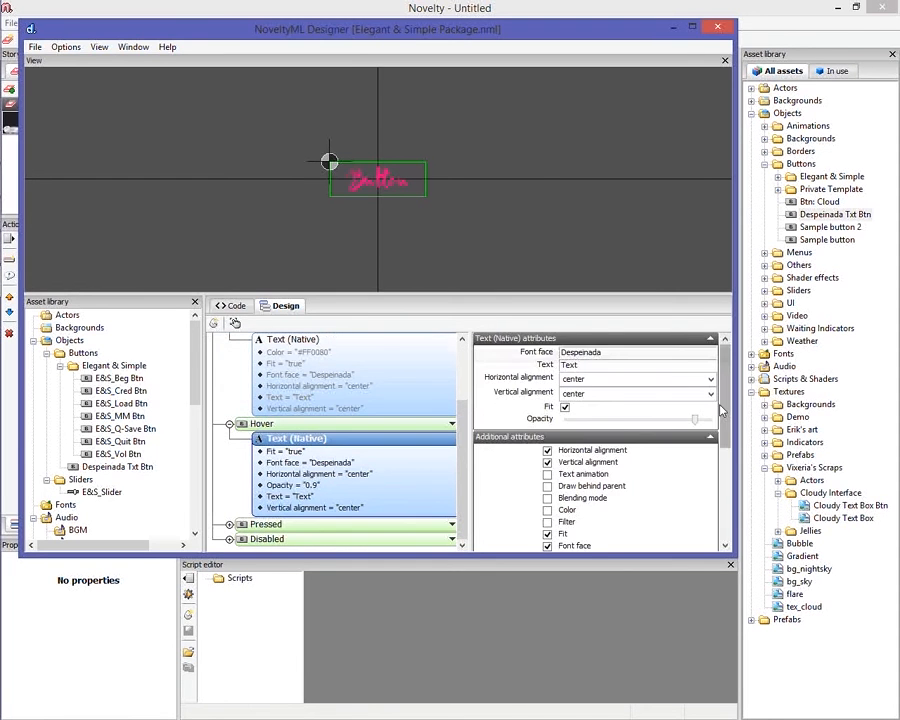
scroll(720, 410, "down", 1)
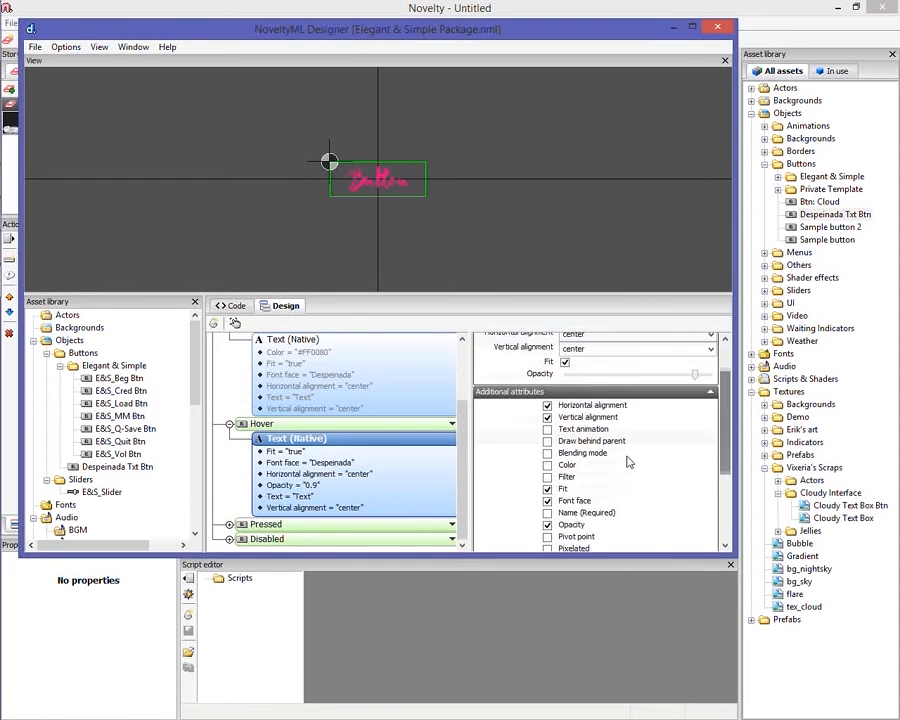
left_click(560, 465)
left_click(629, 432)
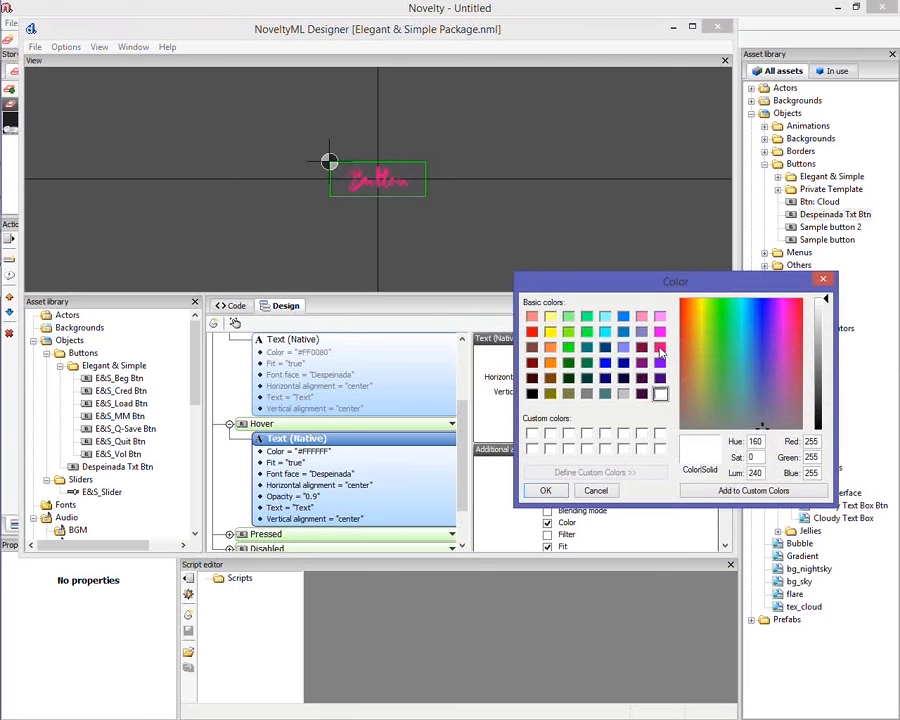
double_click(660, 347)
Add the Color attribute to the Pressed state's native text and set it to #FF0080
scroll(340, 458, "down", 2)
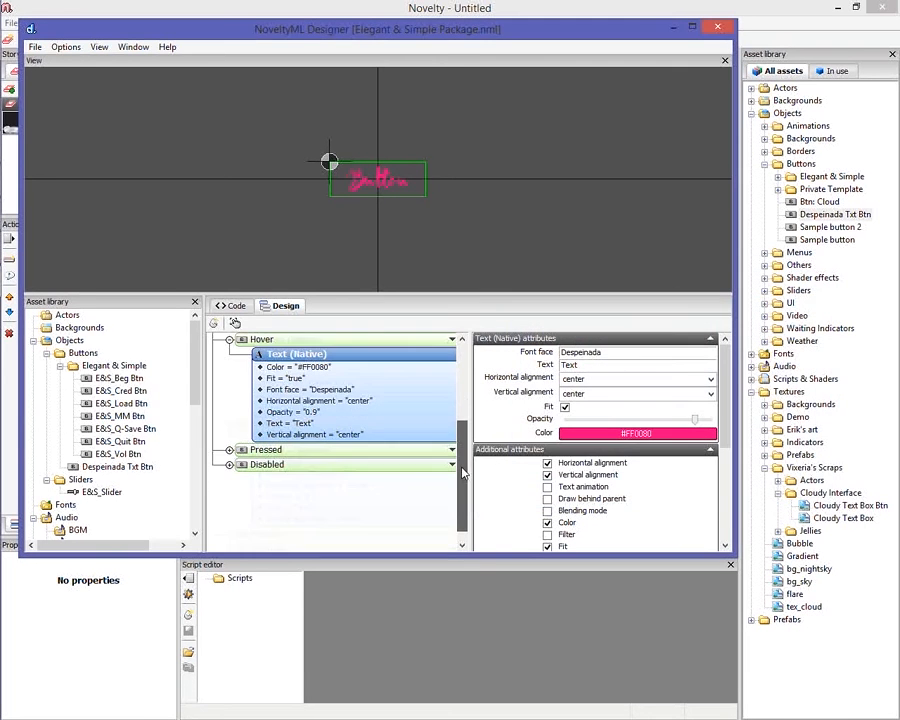
left_click(339, 451)
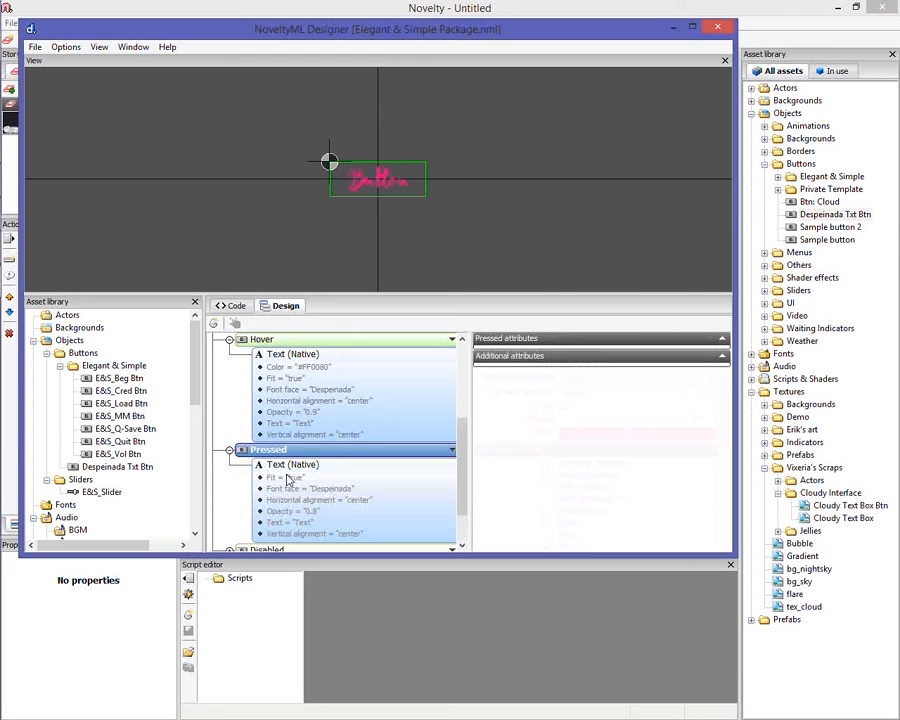
left_click(288, 479)
scroll(546, 430, "down", 3)
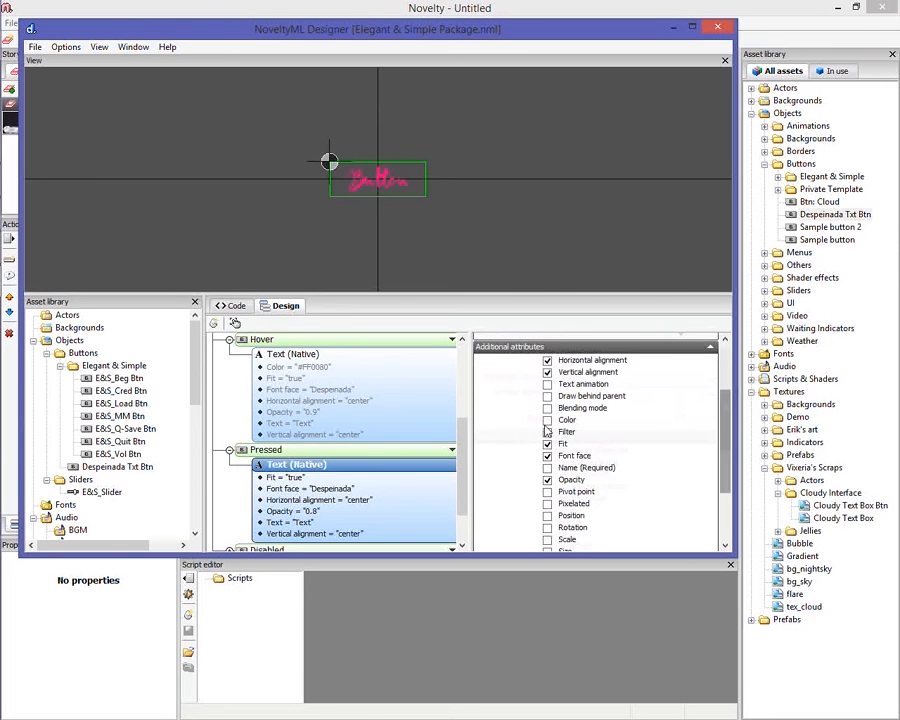
left_click(547, 420)
left_click(632, 436)
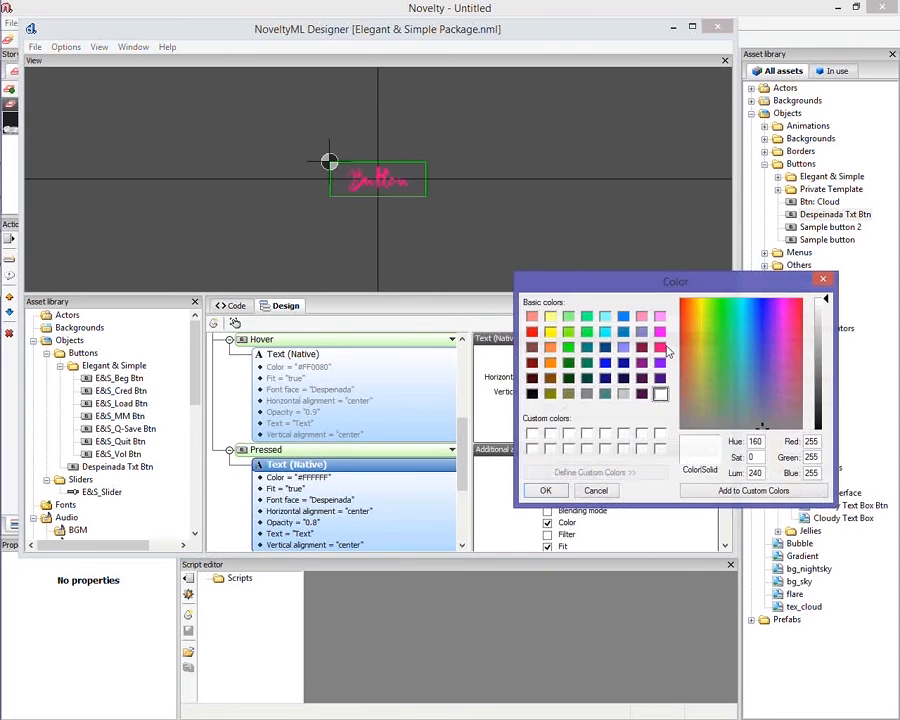
left_click(660, 347)
left_click(548, 490)
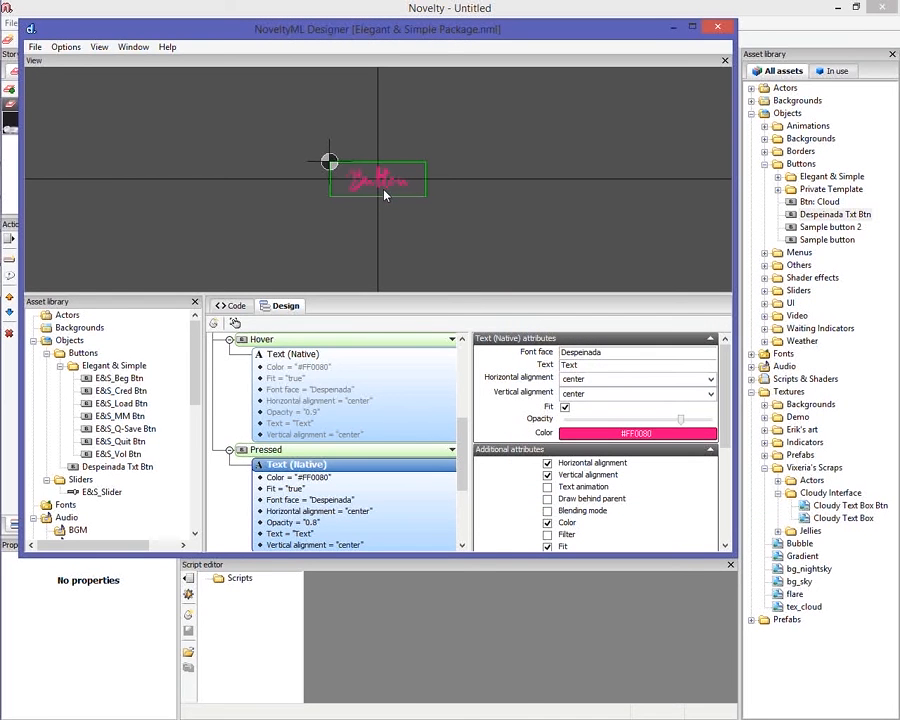
Save the NoveltyML document as Despeinada Btn2, close NoveltyML Designer and return to Novelty
left_click(36, 47)
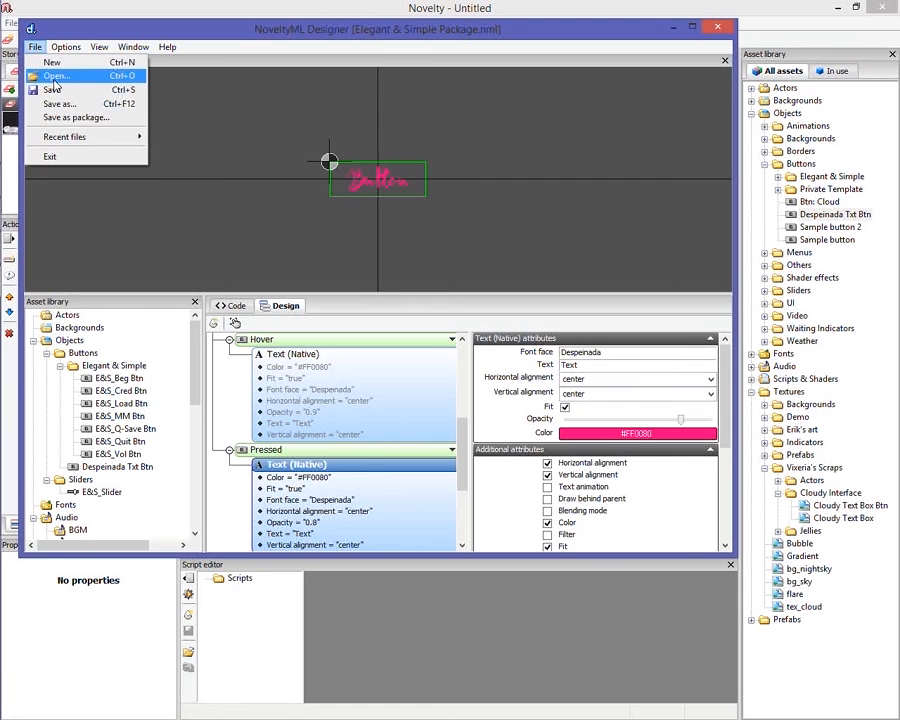
left_click(52, 89)
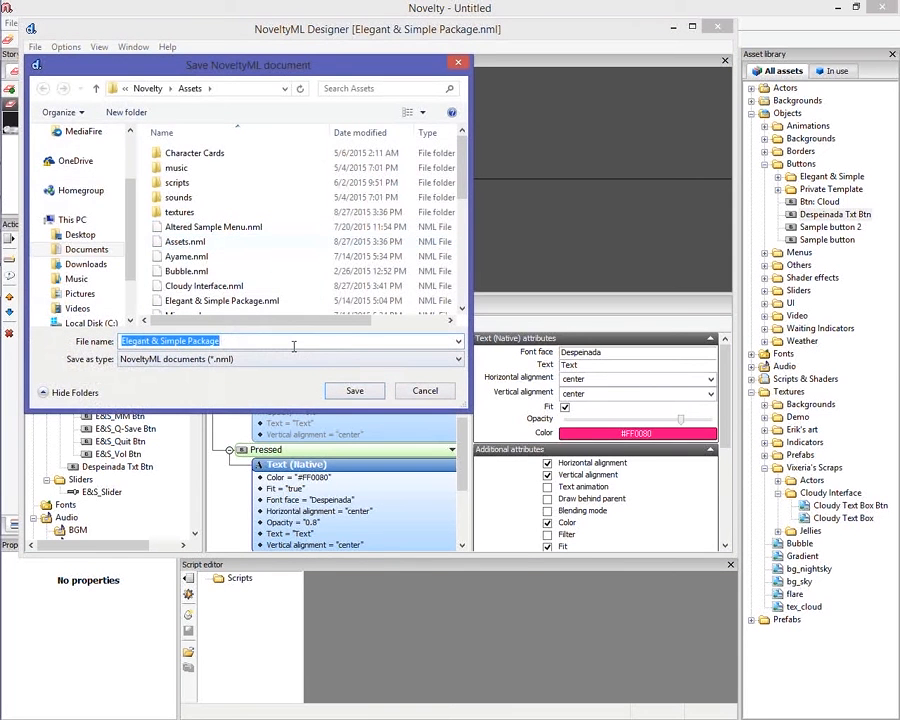
type("d")
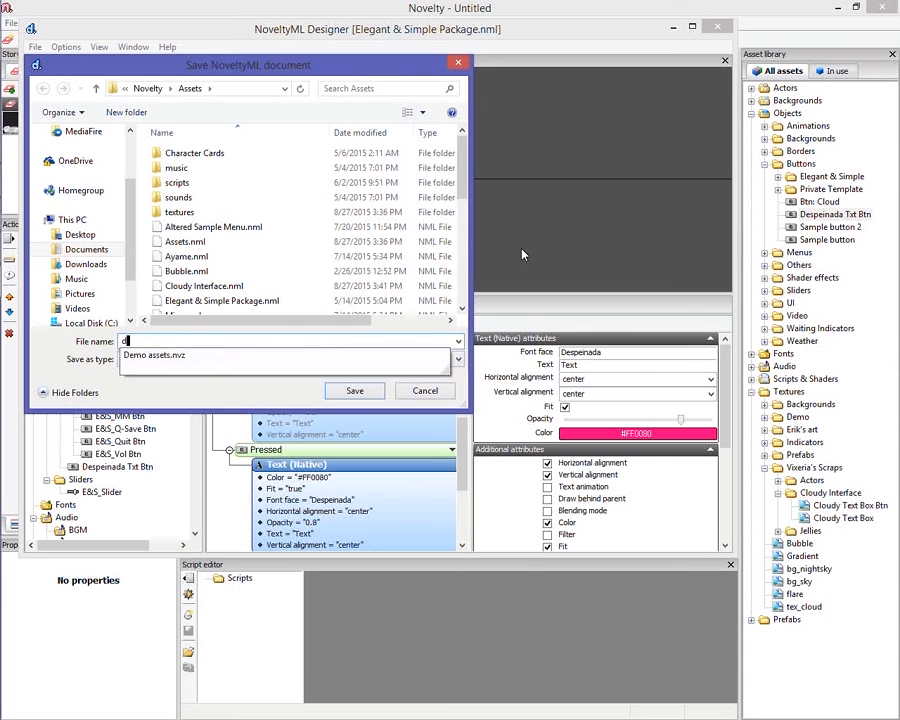
type("es")
key("BackSpace")
key("BackSpace")
key("BackSpace")
type("Despeinada B")
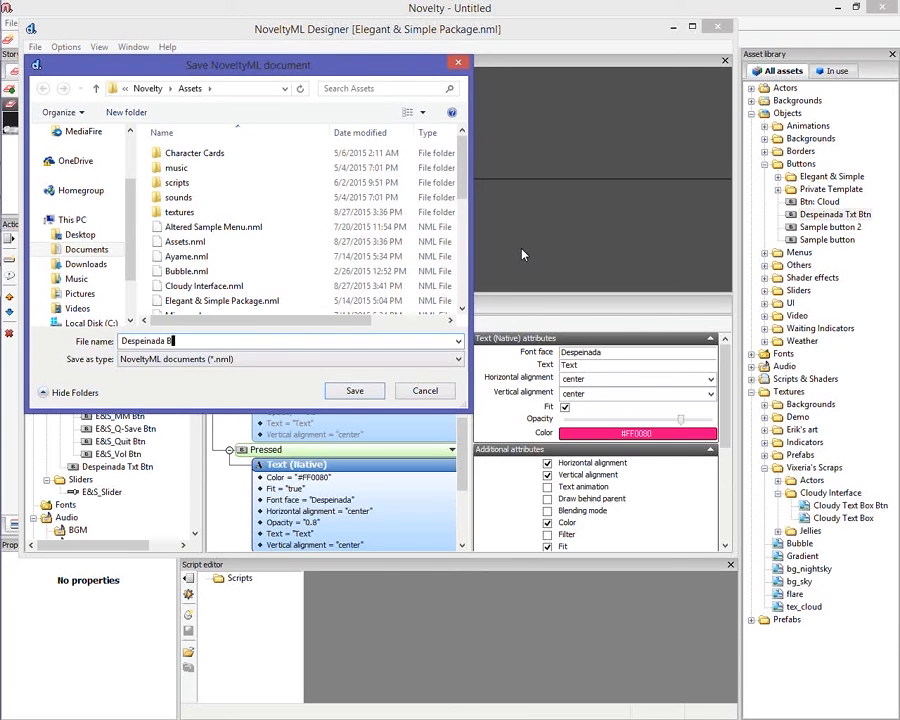
type("tn 2")
key("Return")
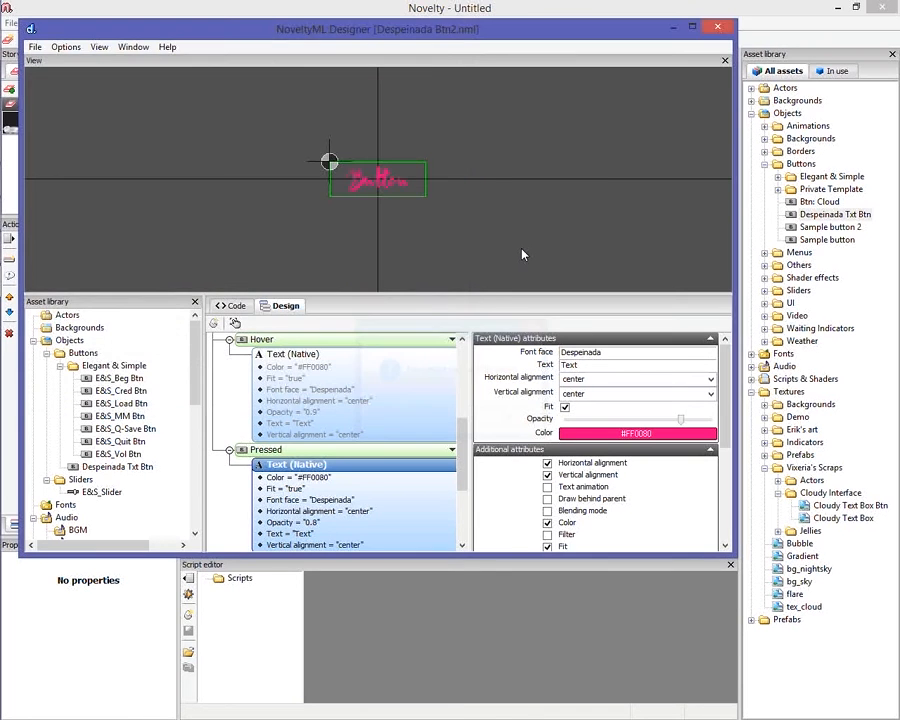
left_click(716, 28)
left_click(508, 418)
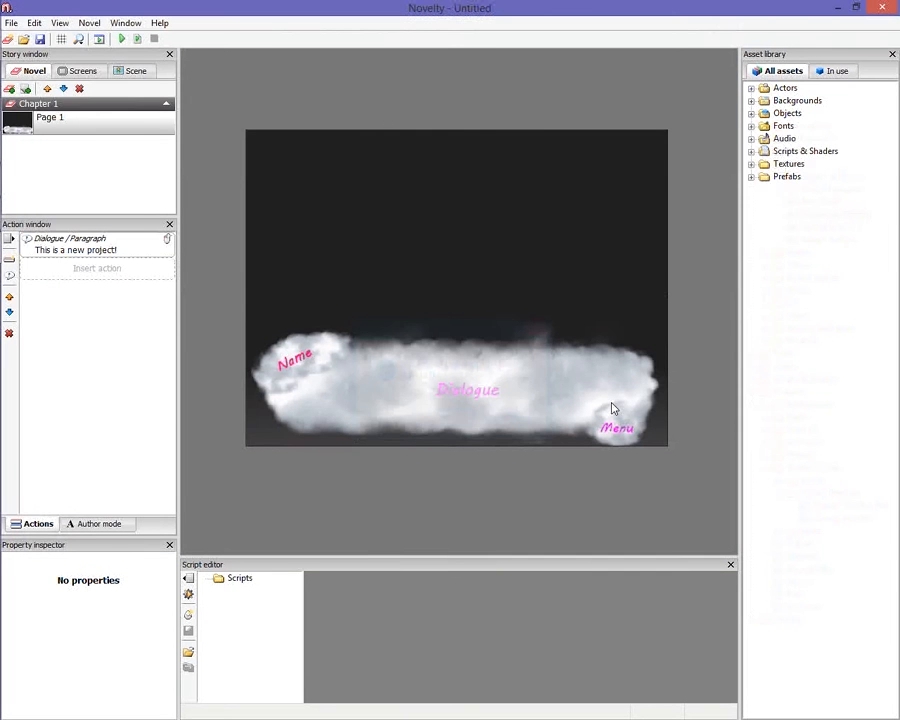
Add the Despeinada Txt Btn asset from the Buttons objects to the scene, above the cloud text box
left_click(751, 114)
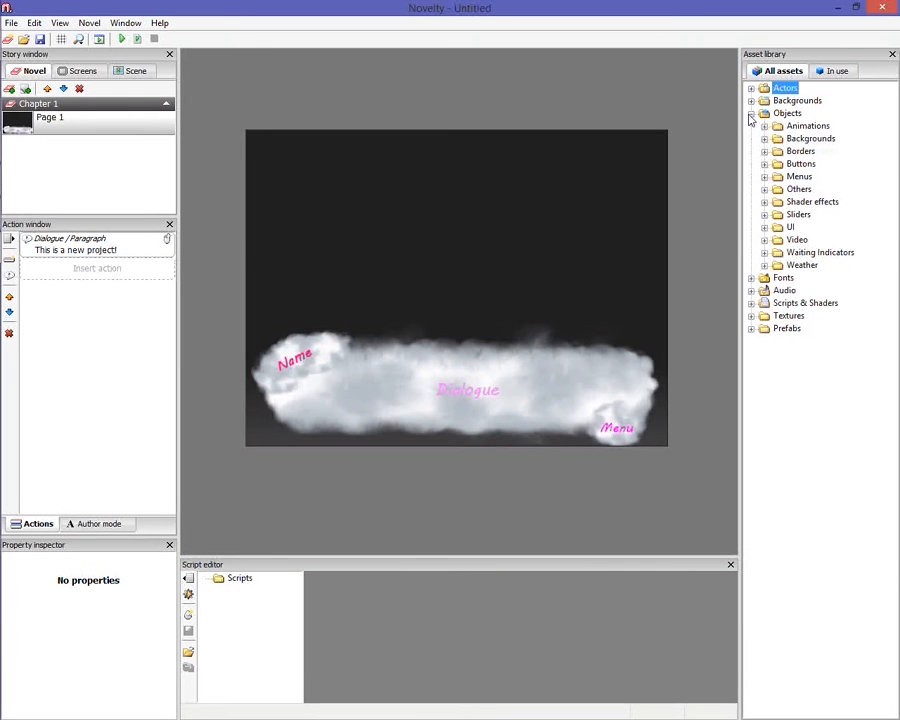
left_click(764, 164)
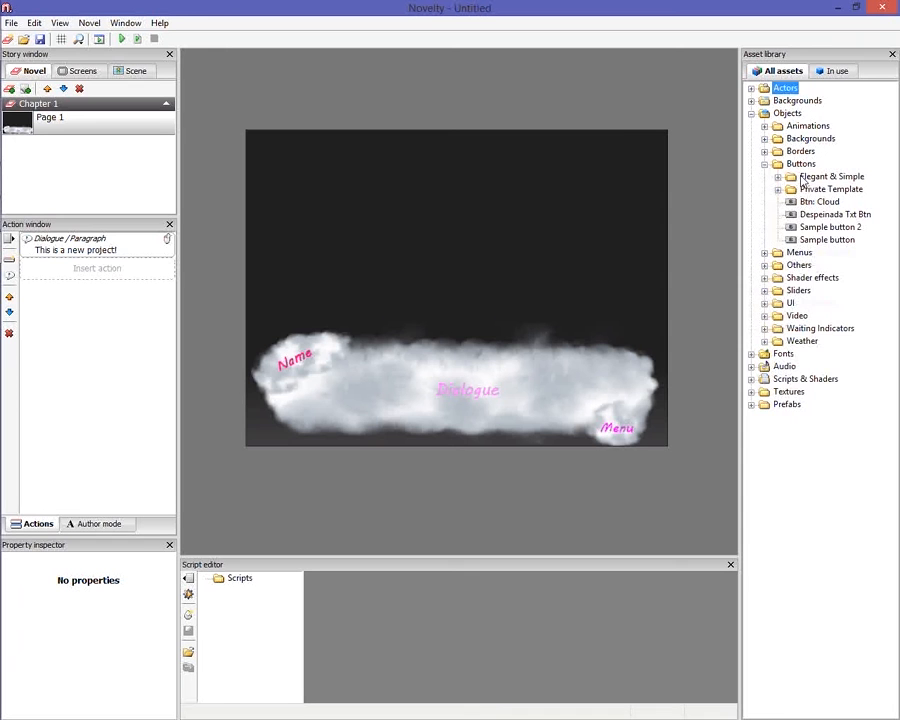
left_click(824, 215)
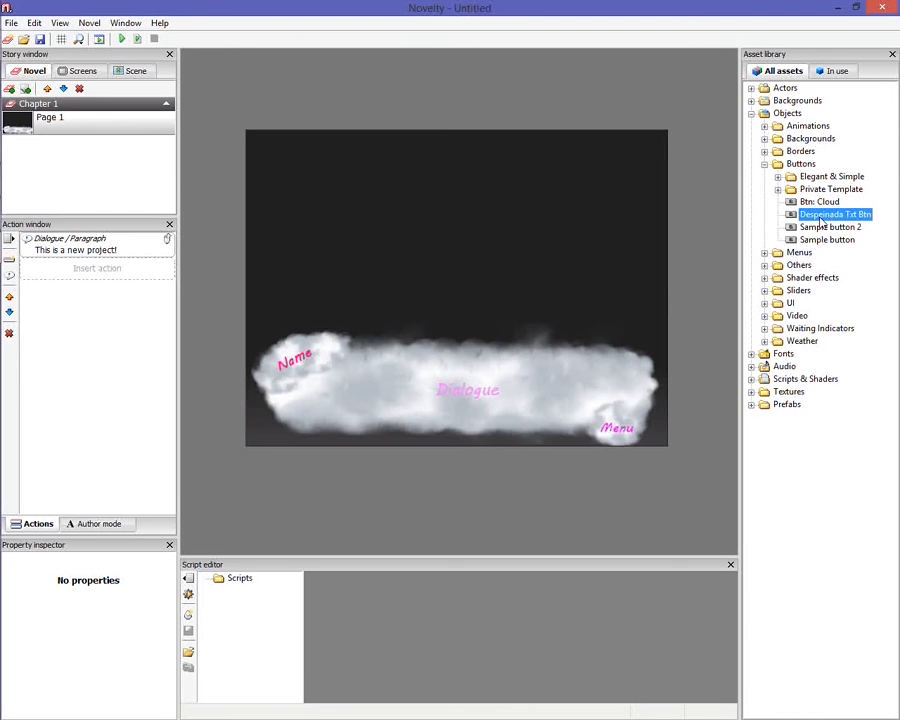
left_click(629, 343)
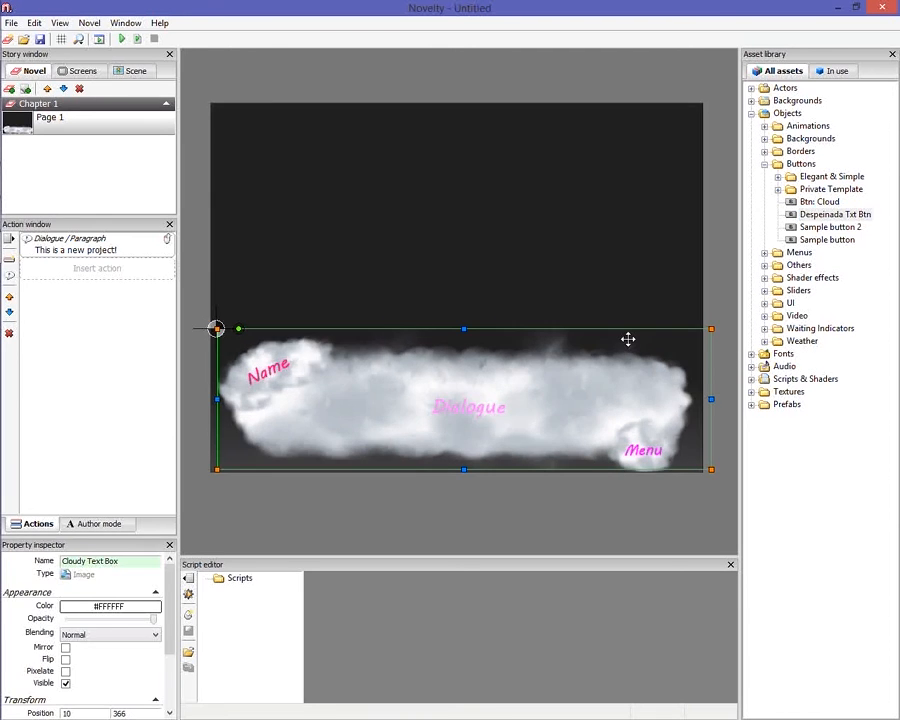
scroll(628, 340, "up", 1)
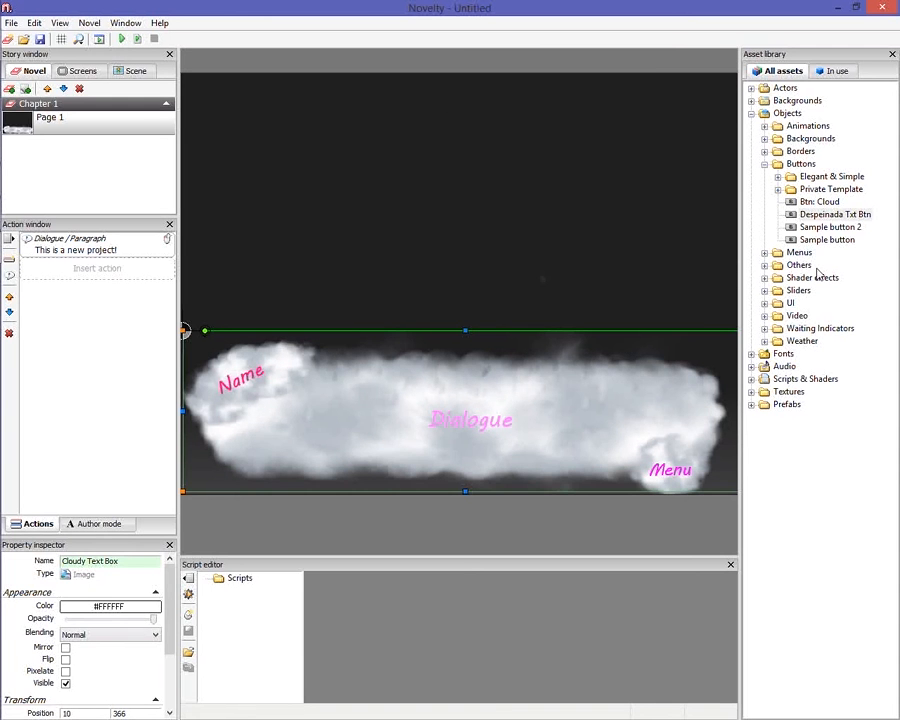
left_click(828, 215)
left_click(506, 293)
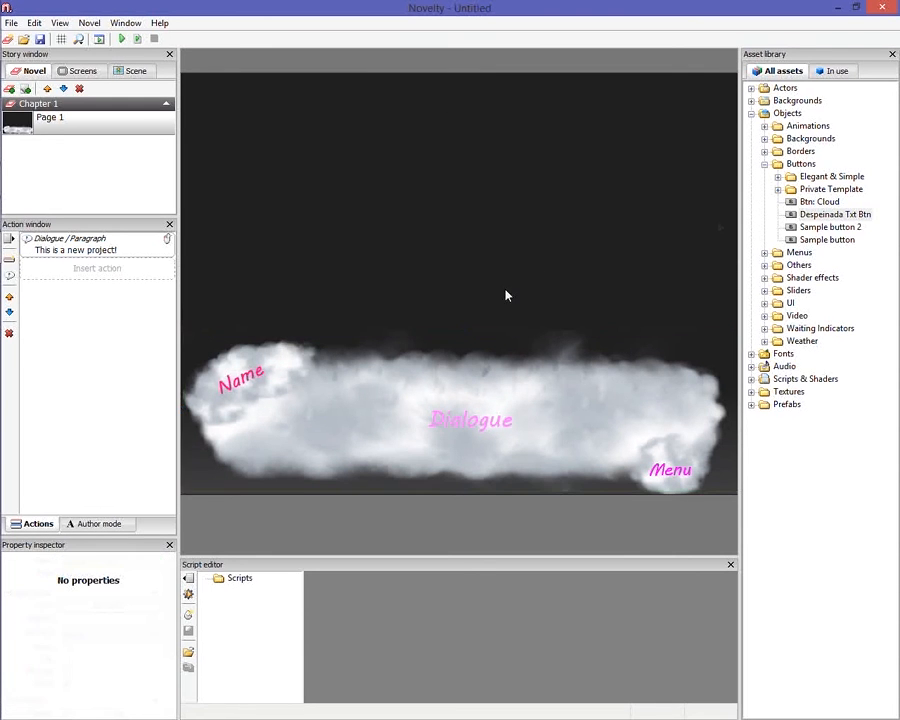
scroll(506, 293, "down", 1)
left_click(840, 216)
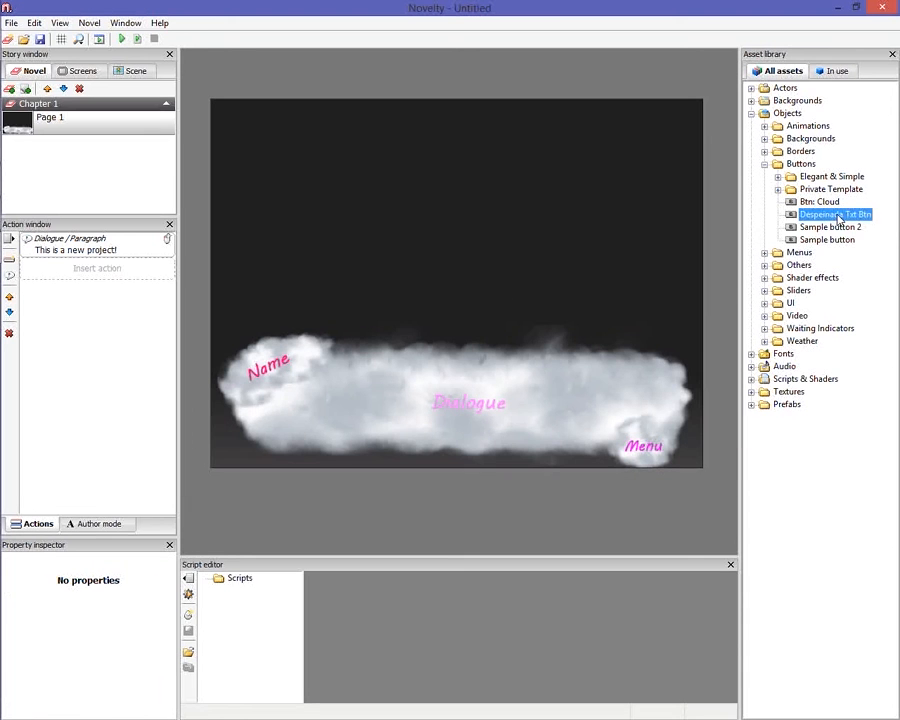
left_click_drag(840, 216, 493, 339)
Move the new button onto the lower edge of the cloud, beside the Menu label, at about 531, 539
left_click_drag(575, 320, 562, 281)
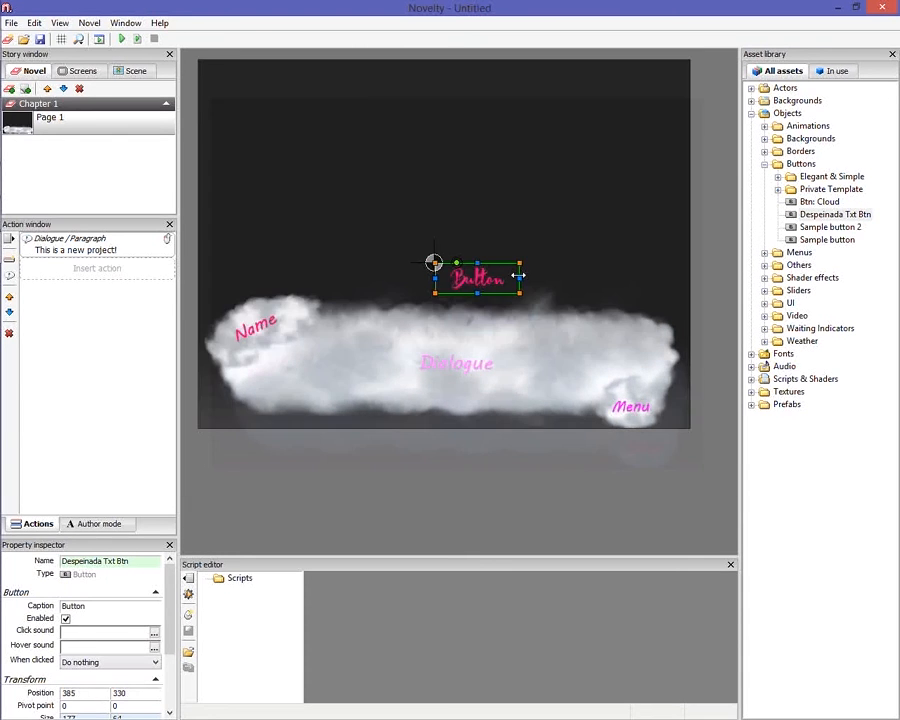
left_click_drag(490, 283, 554, 301)
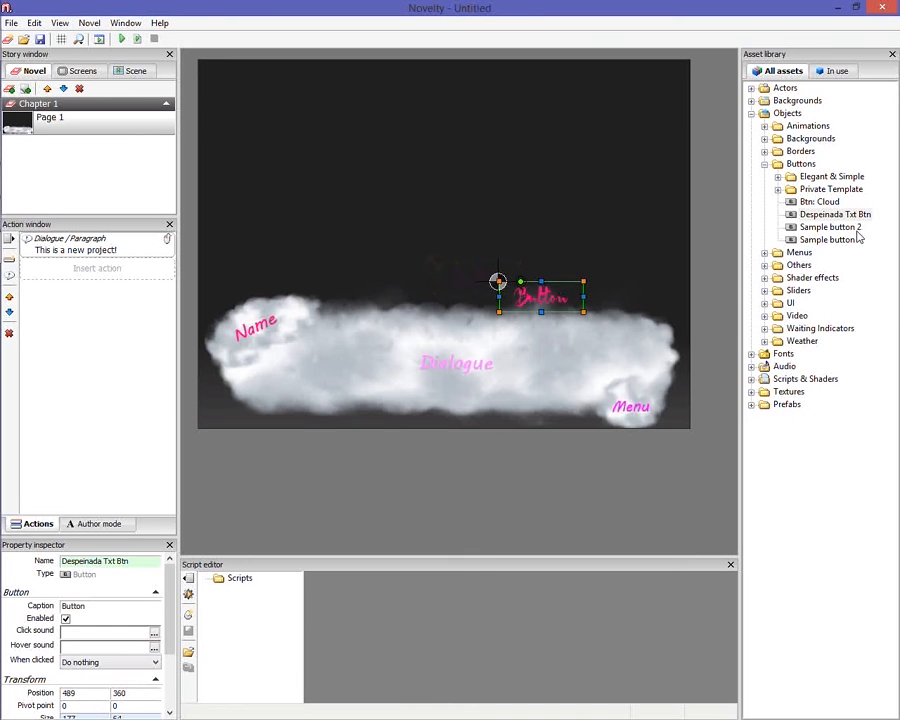
left_click(846, 216)
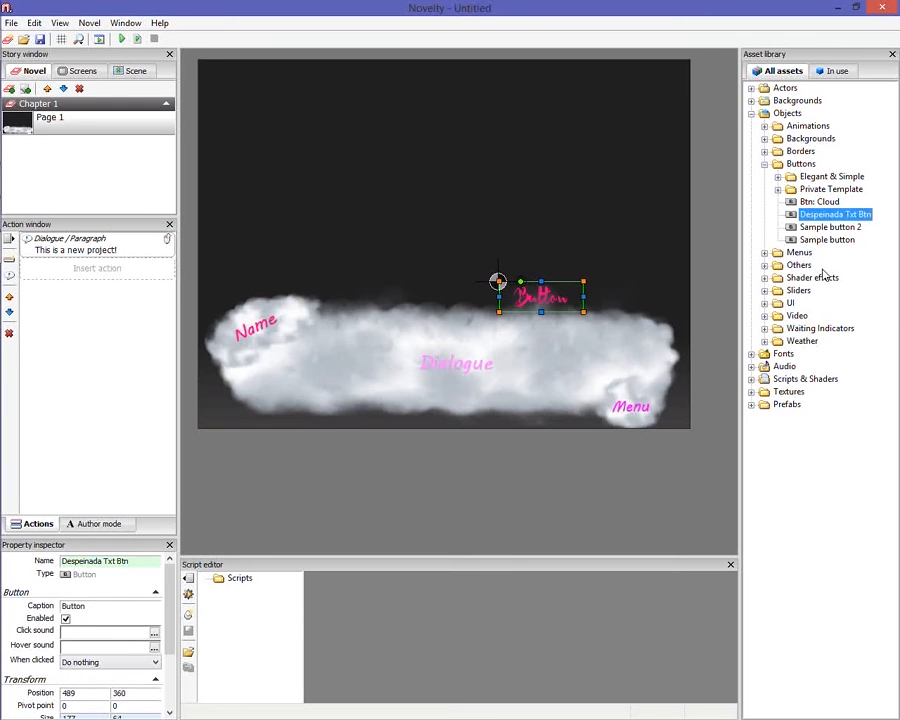
left_click_drag(559, 296, 633, 231)
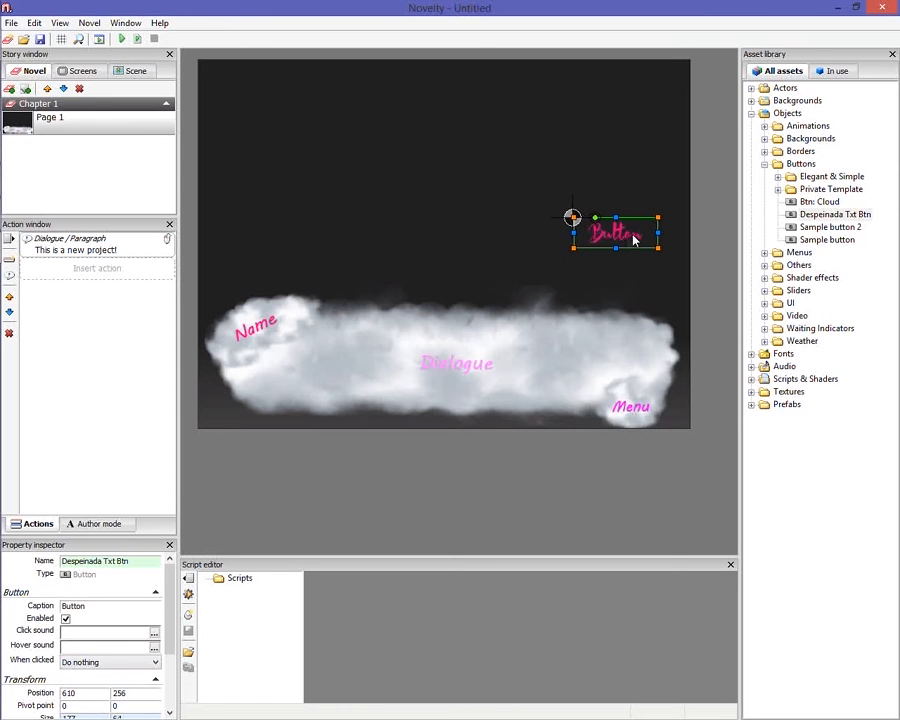
right_click(636, 238)
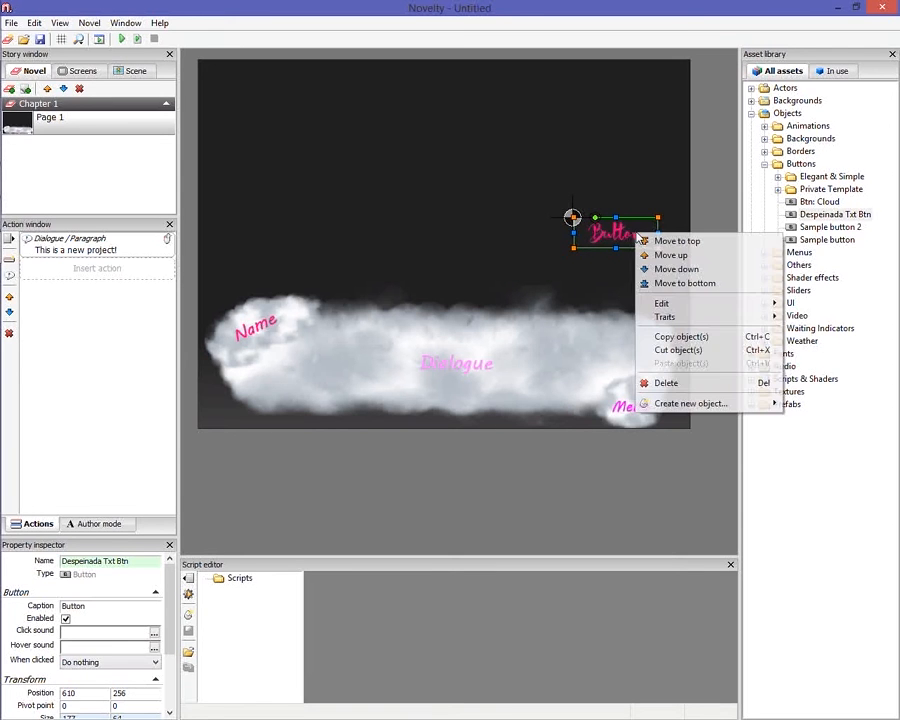
mouse_move(705, 306)
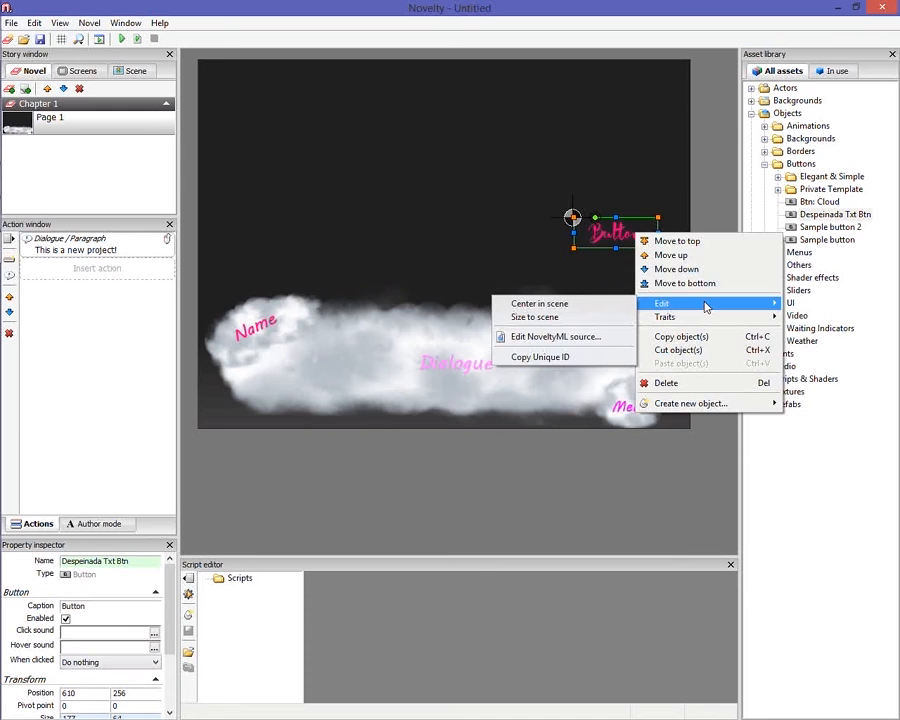
left_click(522, 253)
left_click_drag(650, 238, 591, 411)
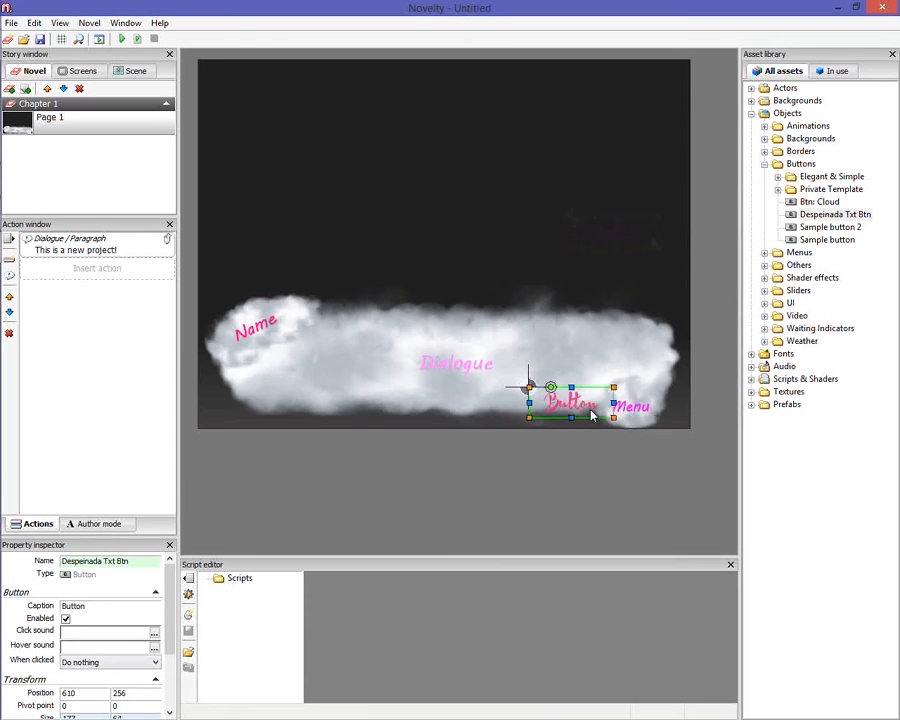
Shrink the button and reposition it just left of the Menu label at about 545, 552
scroll(590, 412, "up", 2)
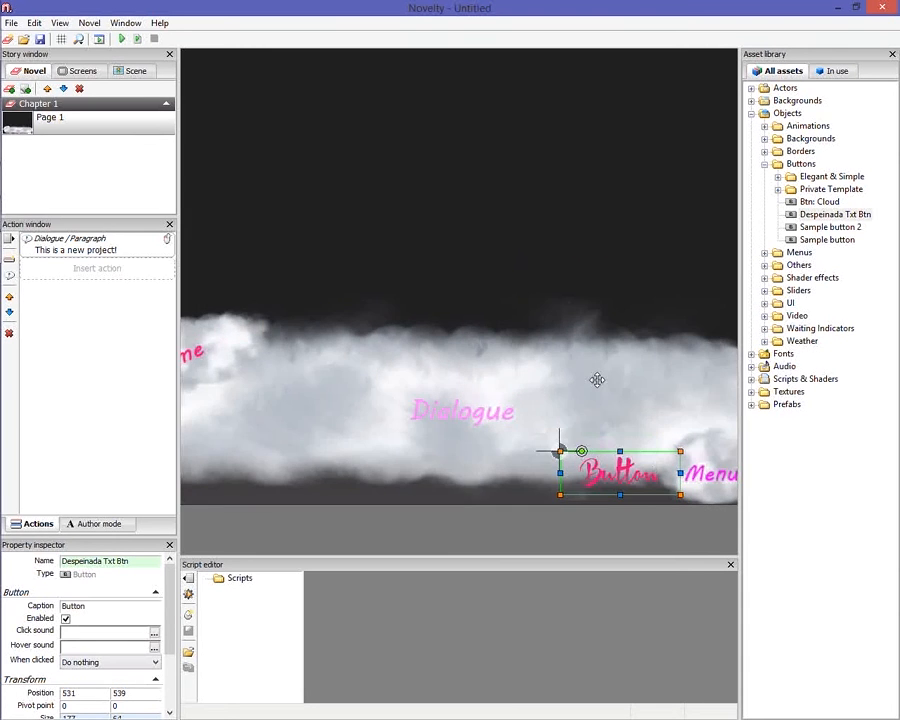
scroll(597, 380, "down", 2)
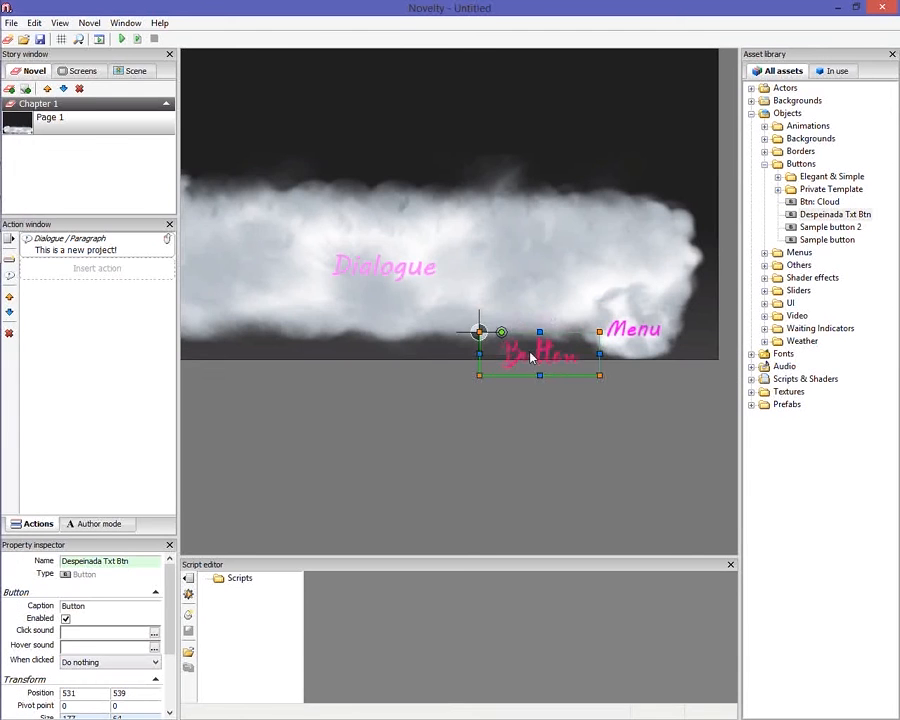
left_click_drag(531, 357, 528, 348)
left_click_drag(599, 366, 552, 354)
left_click(566, 414)
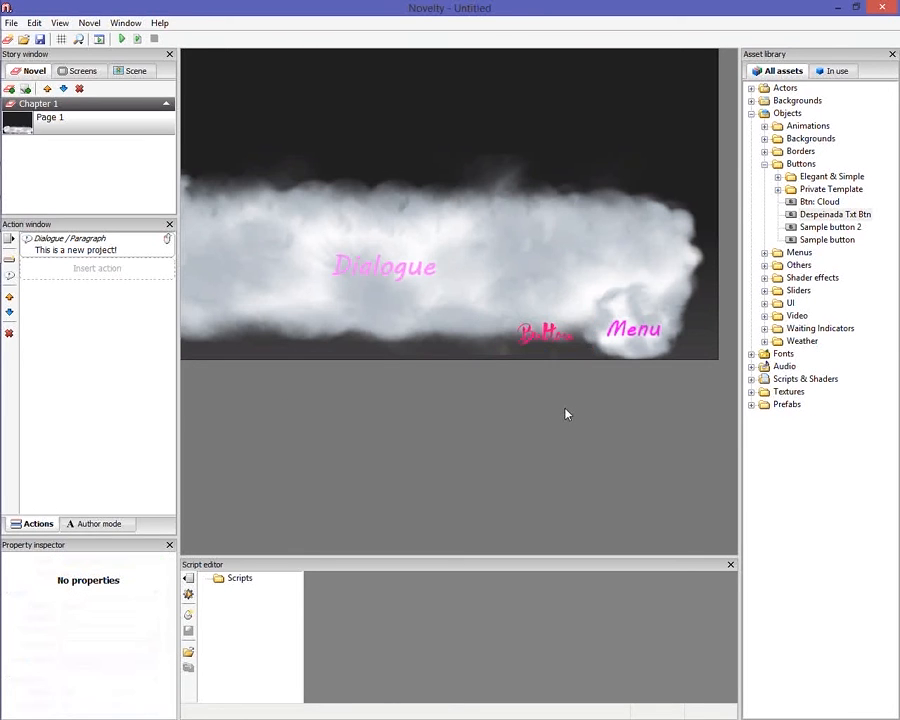
left_click(543, 337)
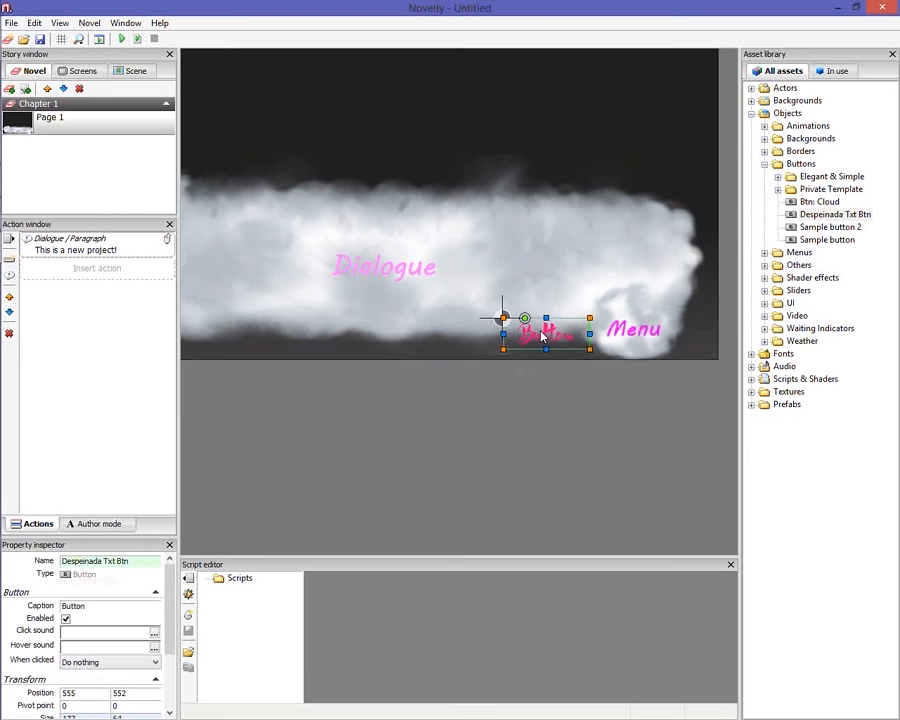
left_click_drag(543, 337, 533, 337)
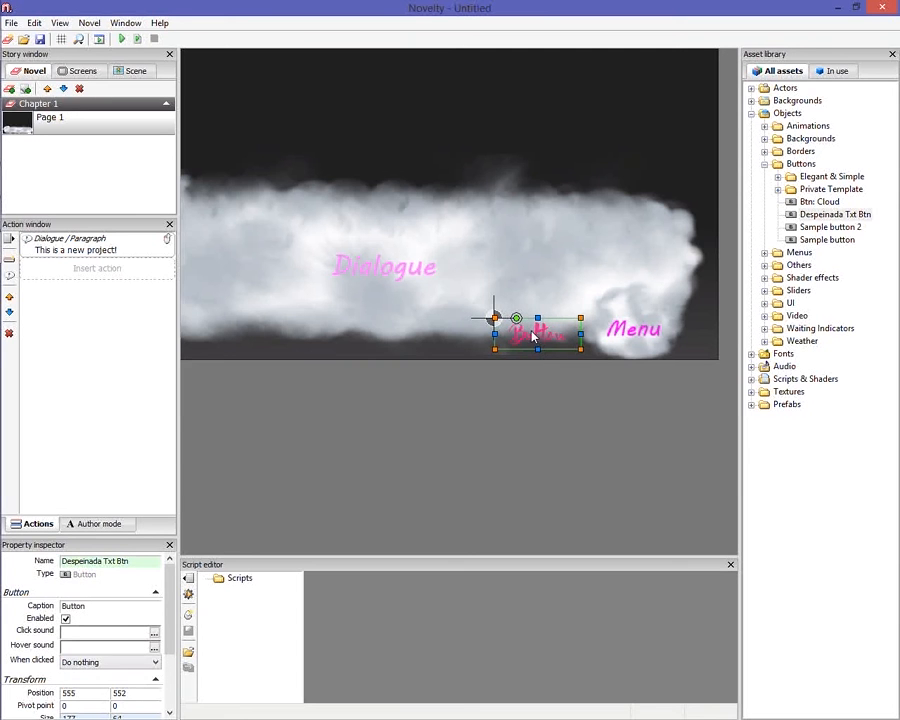
Rename the button as Btn: Quit and set its caption to Quit
left_click_drag(130, 561, 51, 560)
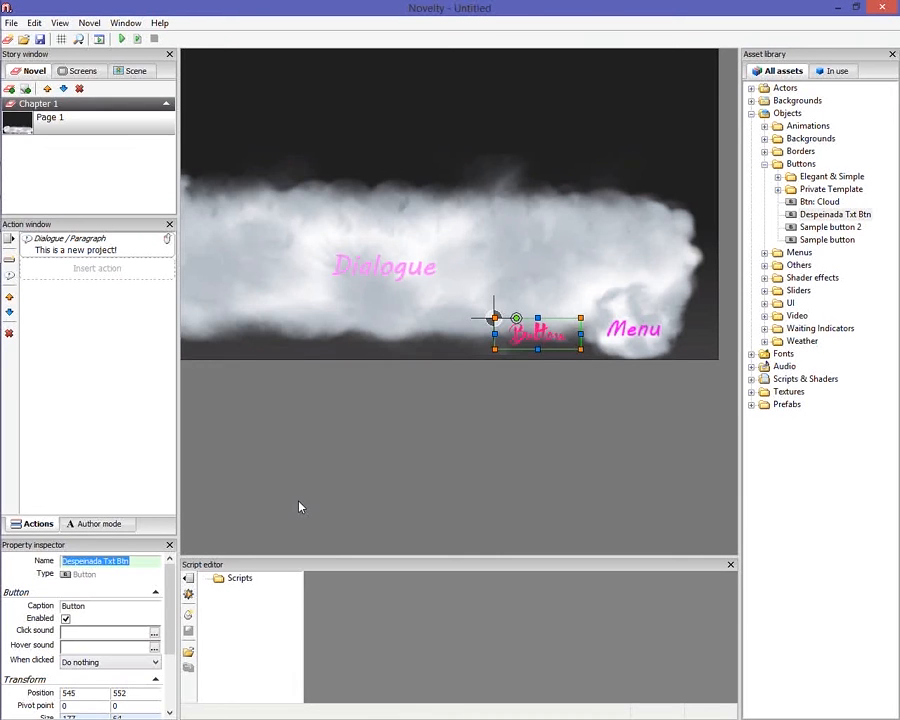
type("bT")
key("BackSpace")
key("BackSpace")
type("BT")
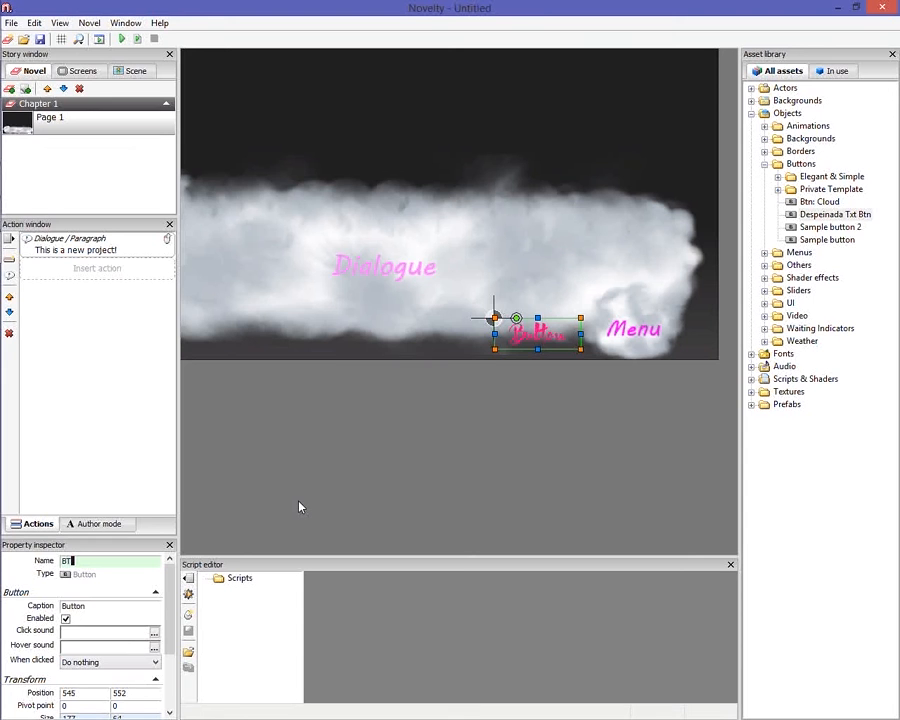
key("BackSpace")
type("tn: Quit")
key("Return")
key("Tab")
type("Quit")
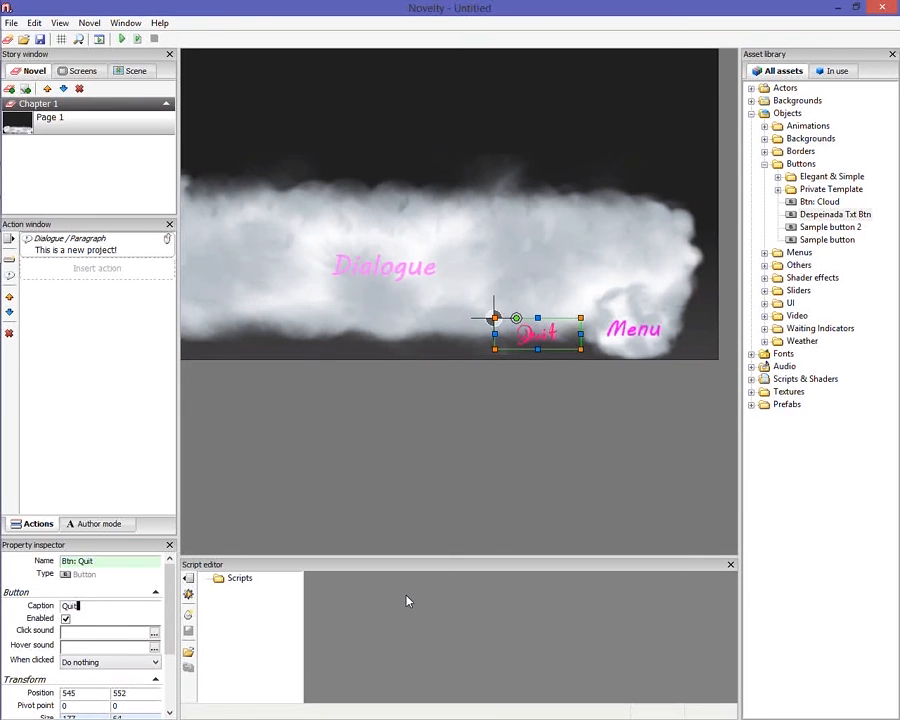
left_click(531, 398)
left_click(546, 340)
key("Left")
key("Left")
key("Left")
key("Left")
key("Left")
key("Left")
key("Left")
key("Left")
key("Left")
key("Left")
key("Left")
key("Left")
key("Left")
key("Left")
key("Left")
key("Left")
key("Left")
key("Left")
key("Left")
key("Left")
key("Left")
key("Left")
key("Left")
key("Left")
key("Left")
key("Left")
key("Left")
key("Left")
key("Left")
key("Left")
key("Left")
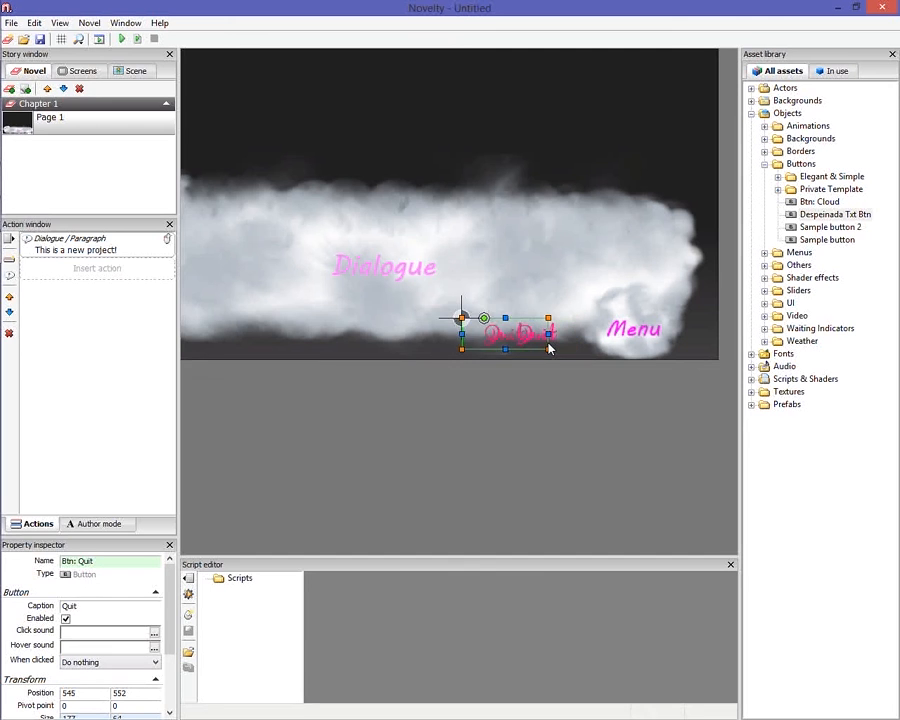
key("Left")
key("Left")
key("Left")
key("Left")
key("Left")
key("Left")
key("Left")
key("Left")
key("Left")
key("Left")
key("Left")
key("Left")
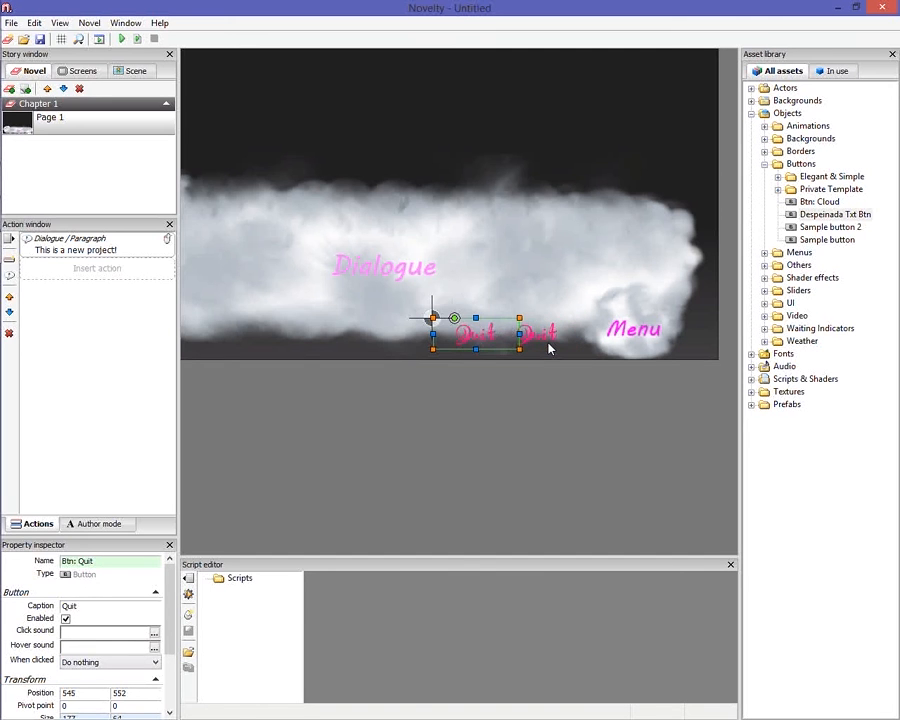
key("Left")
key("Left")
key("Left")
key("Left")
key("Left")
key("Left")
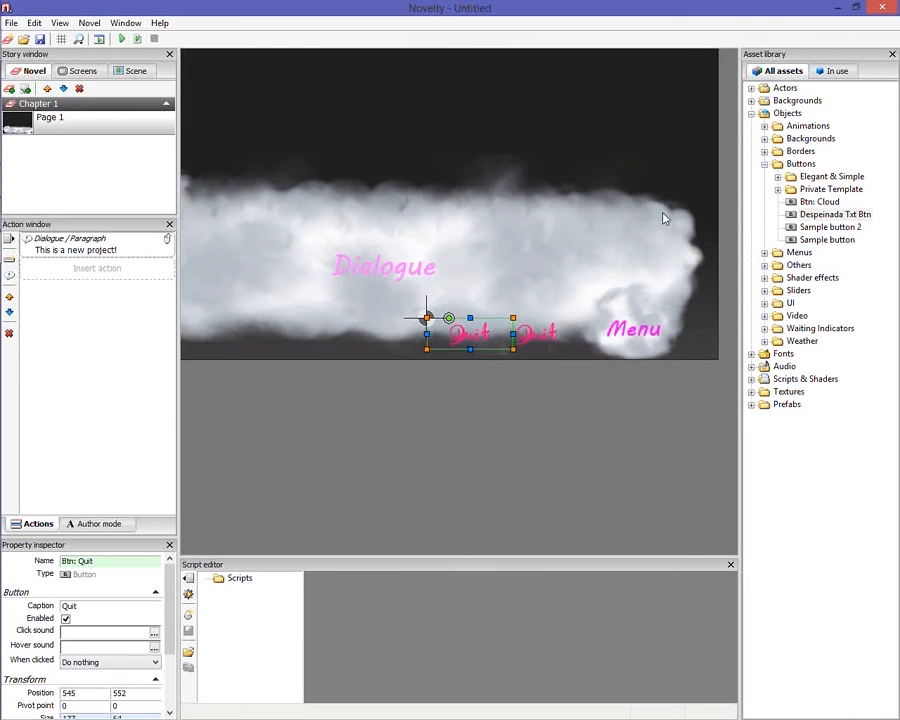
key("Delete")
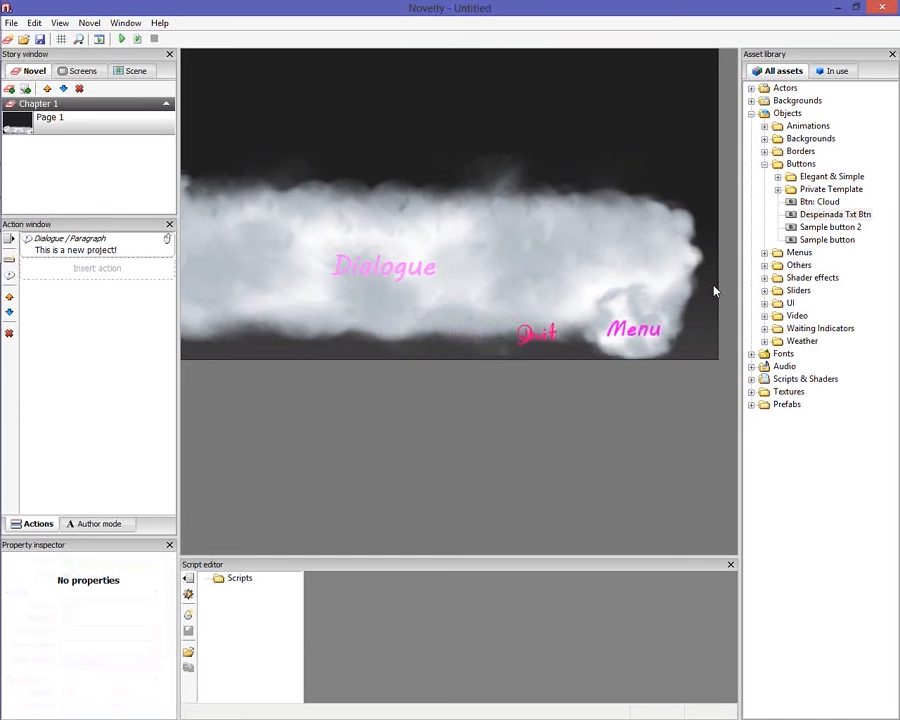
Narrow the Quit button from its left edge to a width of about 128, with its position at about 572, 552
left_click(496, 322)
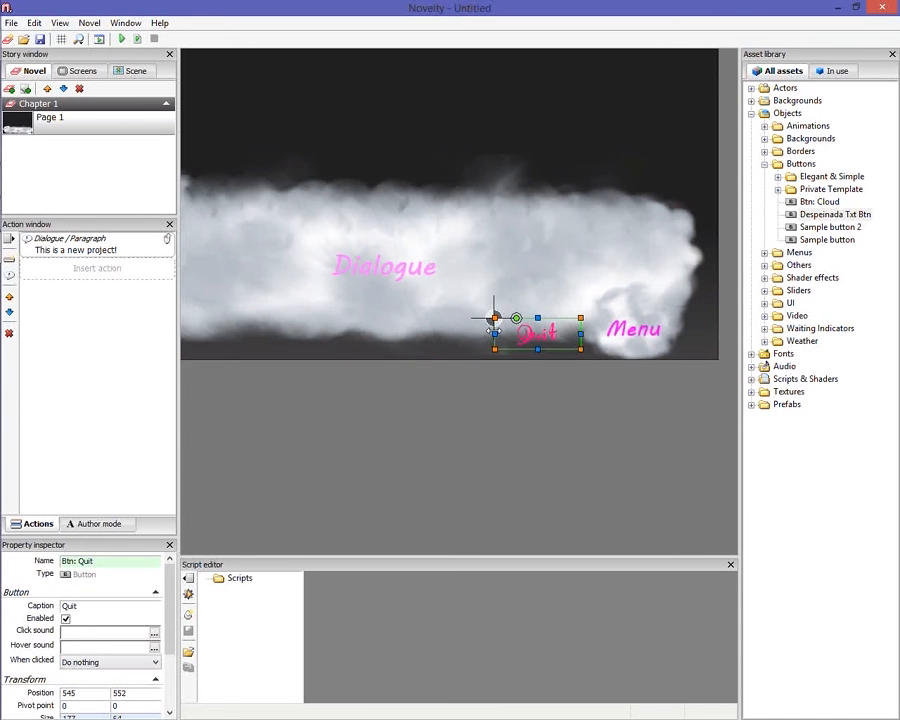
left_click_drag(494, 333, 518, 334)
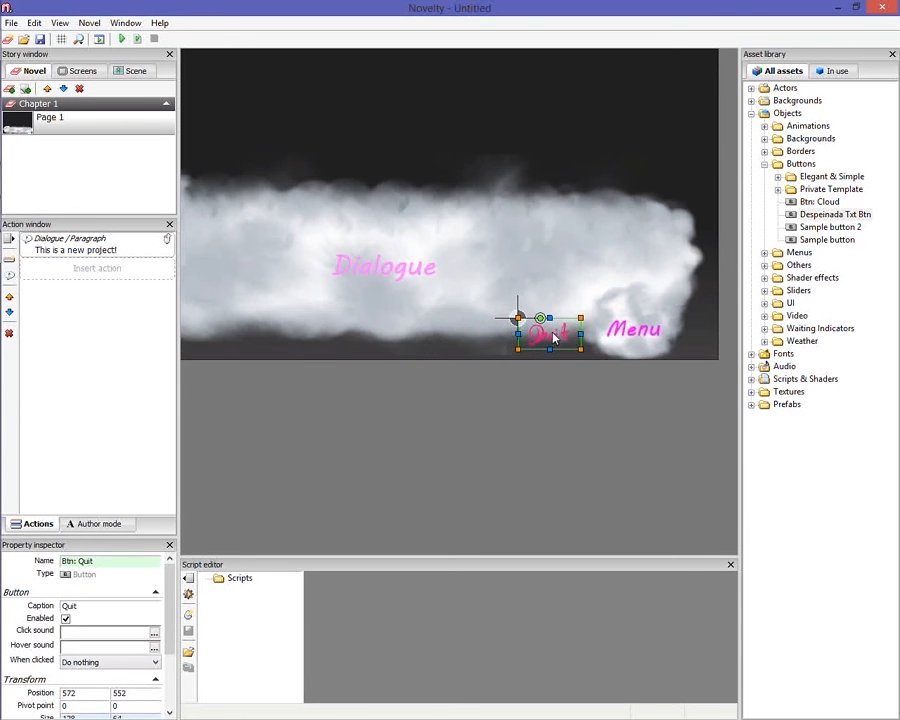
left_click(568, 391)
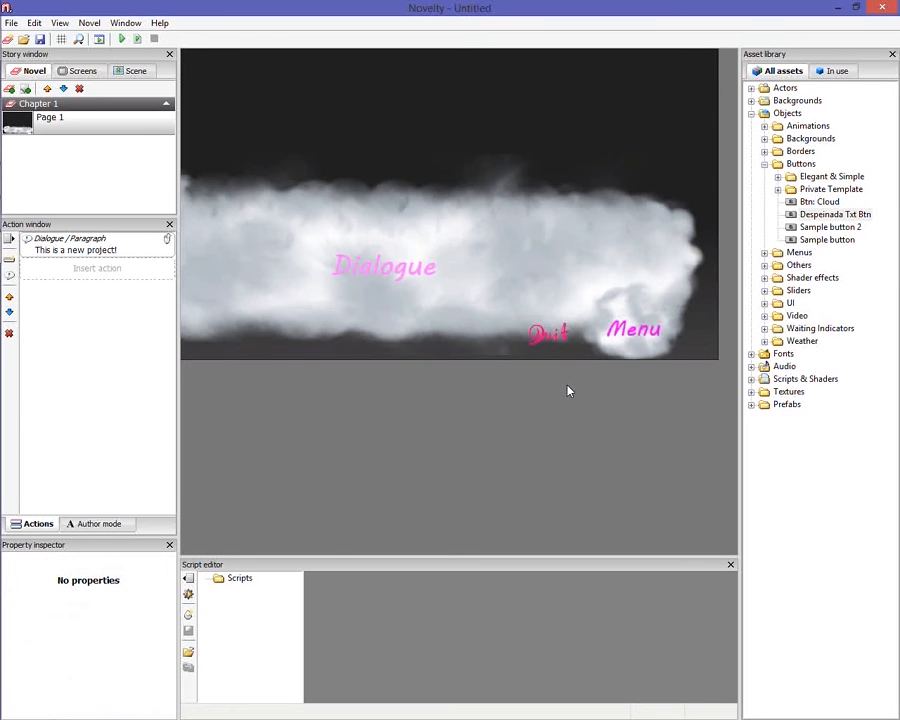
Duplicate the Quit button and shift the copy left to about 507, 552, keeping both on the same line
left_click(560, 338)
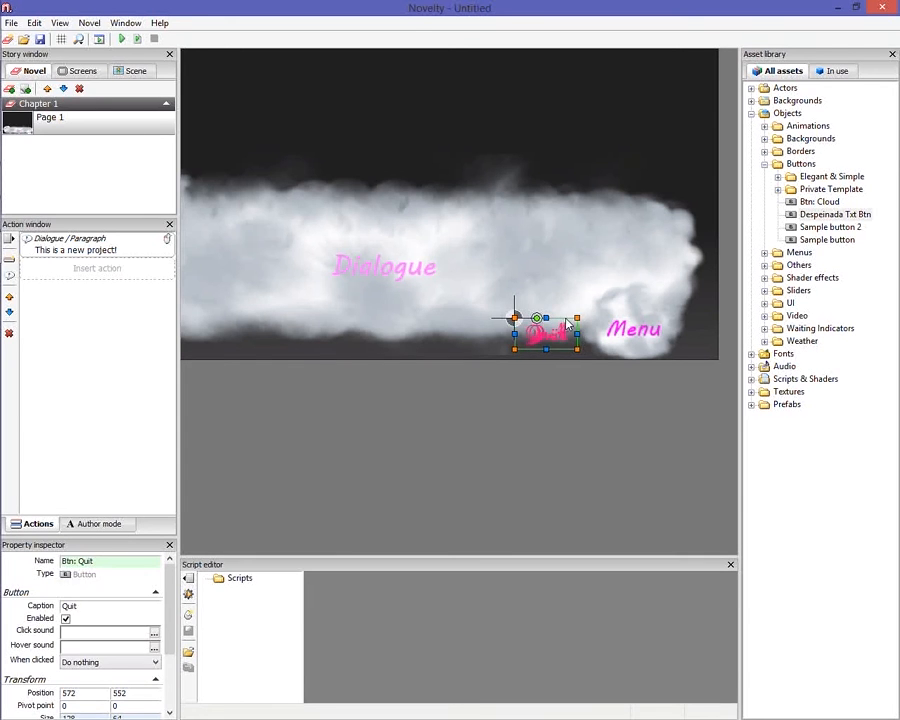
key("Left")
key("Left")
key("Left")
key("Left")
key("Left")
key("Left")
key("Left")
key("Left")
key("Left")
key("Left")
key("Left")
key("Left")
key("Left")
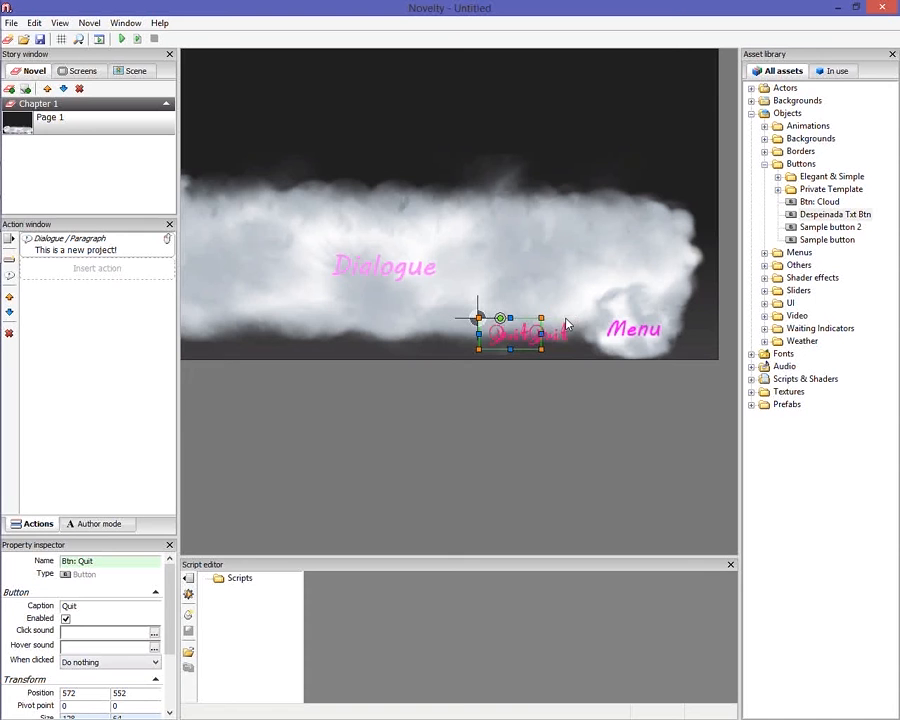
key("Left")
key("Left")
key("Left")
key("Left")
key("Left")
key("Left")
key("Left")
key("Left")
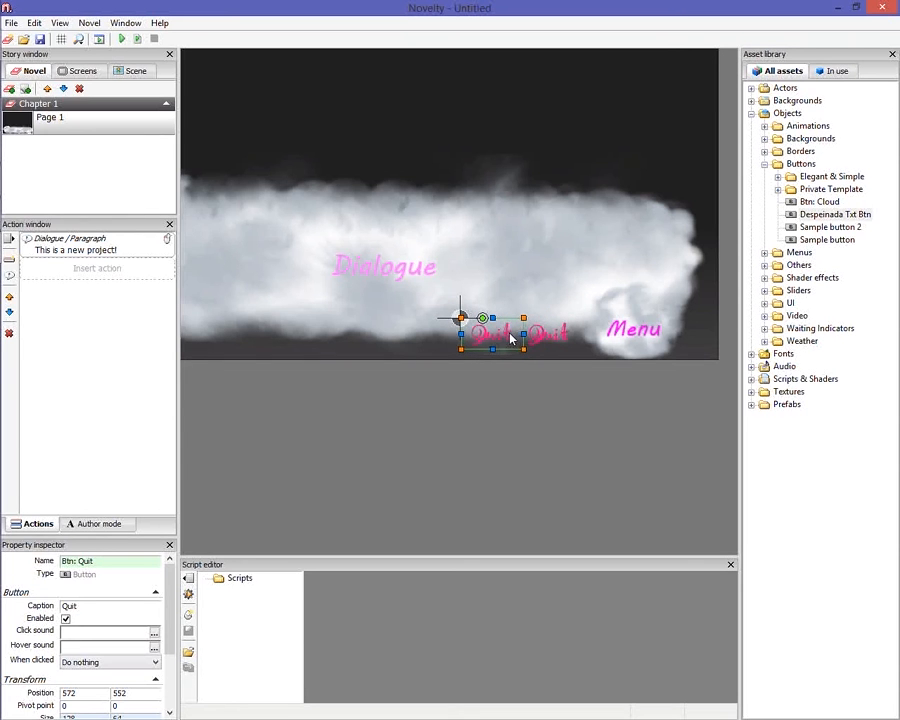
left_click(494, 426)
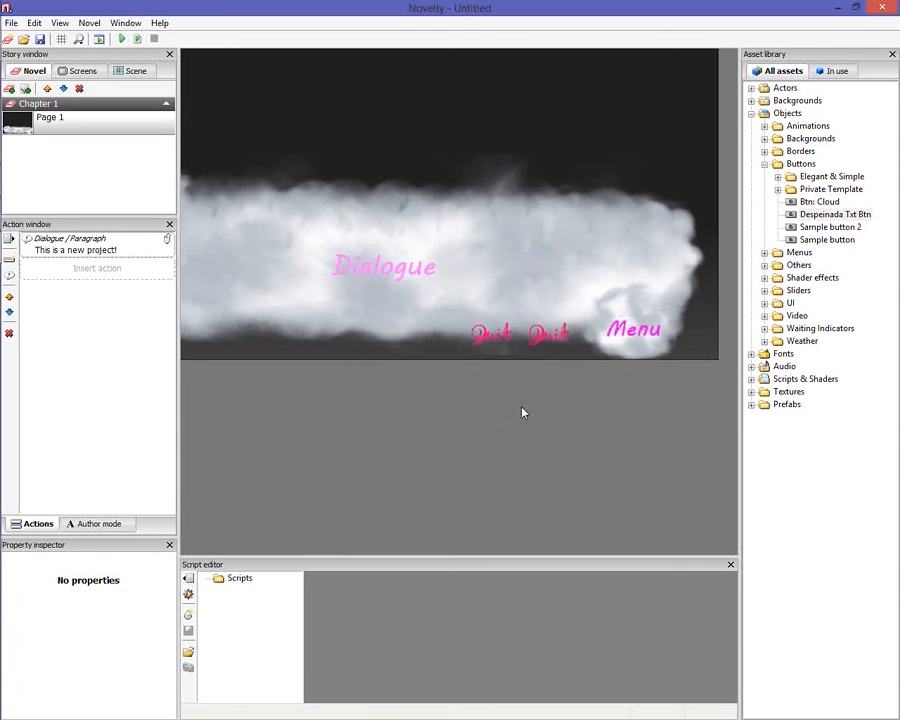
Duplicate the left Quit button and shift the copy left to about 440, 552 on the same line
left_click(497, 340)
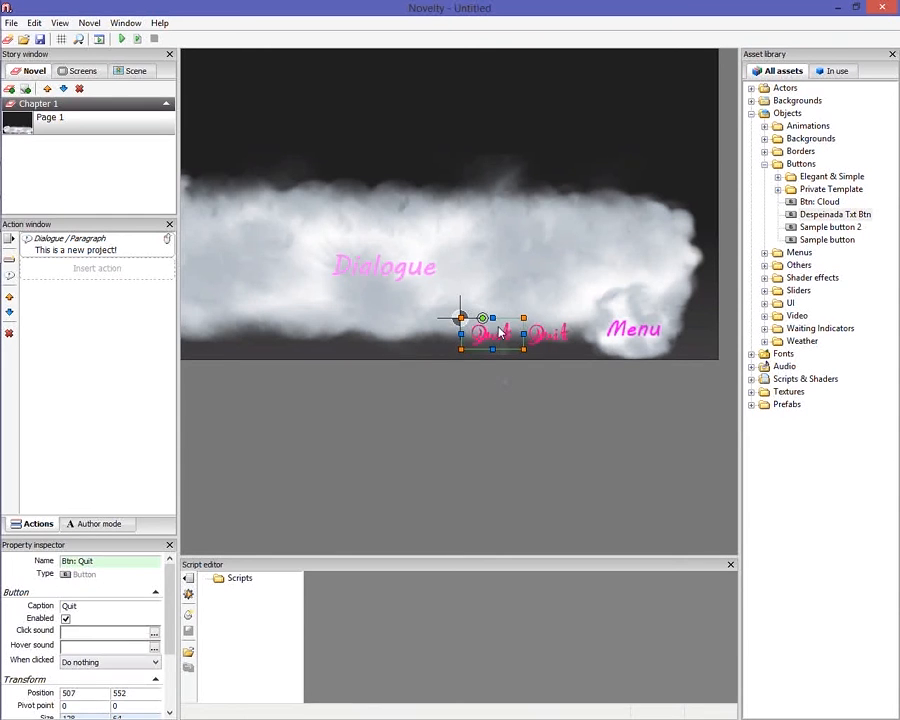
left_click_drag(499, 333, 500, 333)
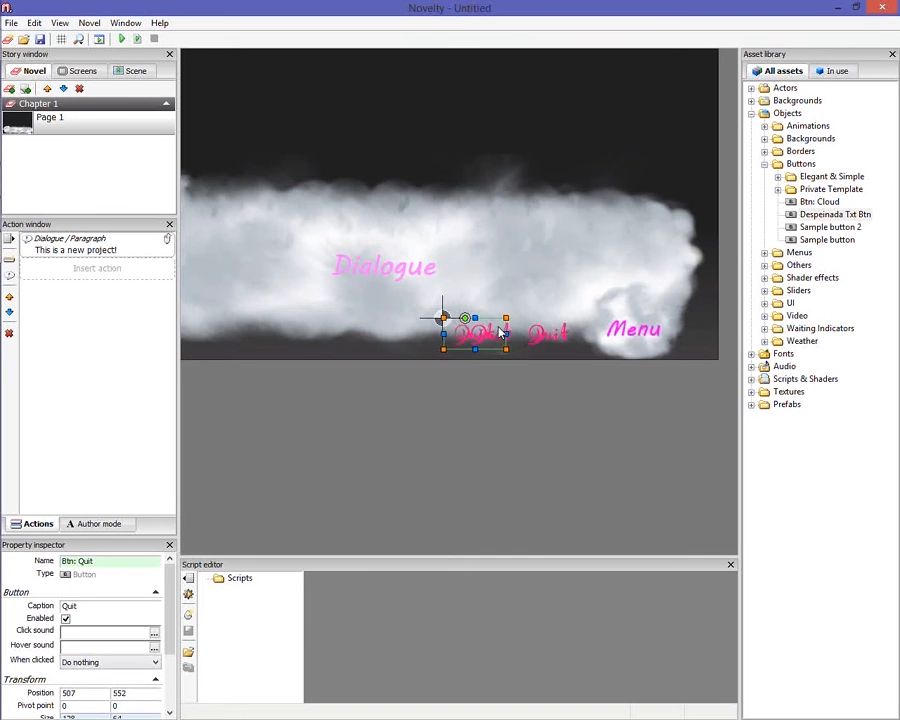
key("Left")
key("Left")
key("Left")
key("Left")
key("Left")
key("Left")
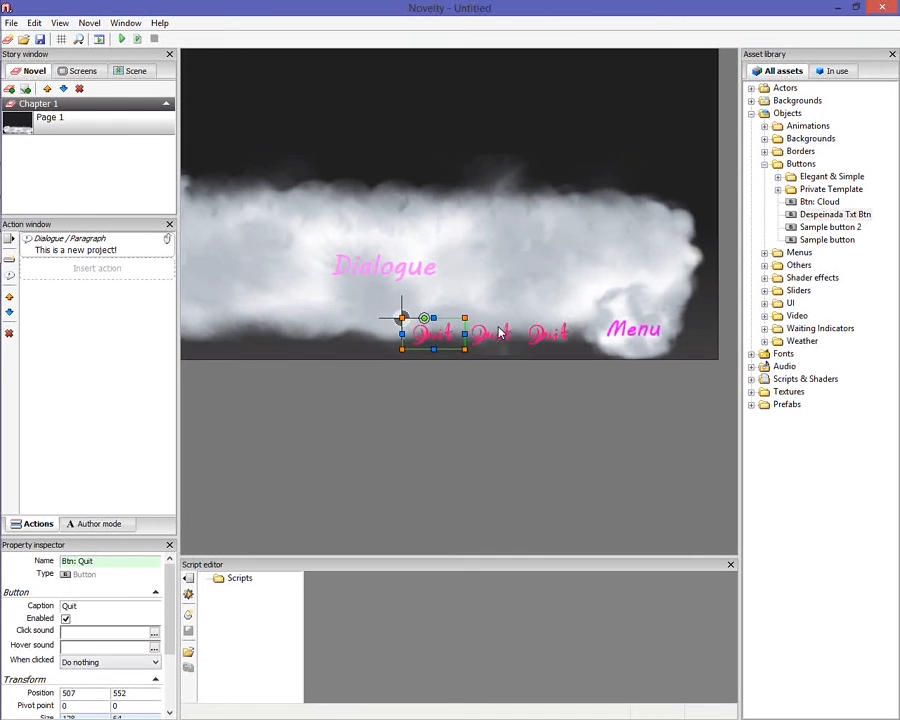
left_click(499, 377)
Add a fourth Quit button copy and shift it left to about 373, 552, evenly spaced with the others
left_click(436, 336)
key("ctrl+v")
key("Left")
key("Left")
key("Left")
key("Left")
key("Left")
key("Left")
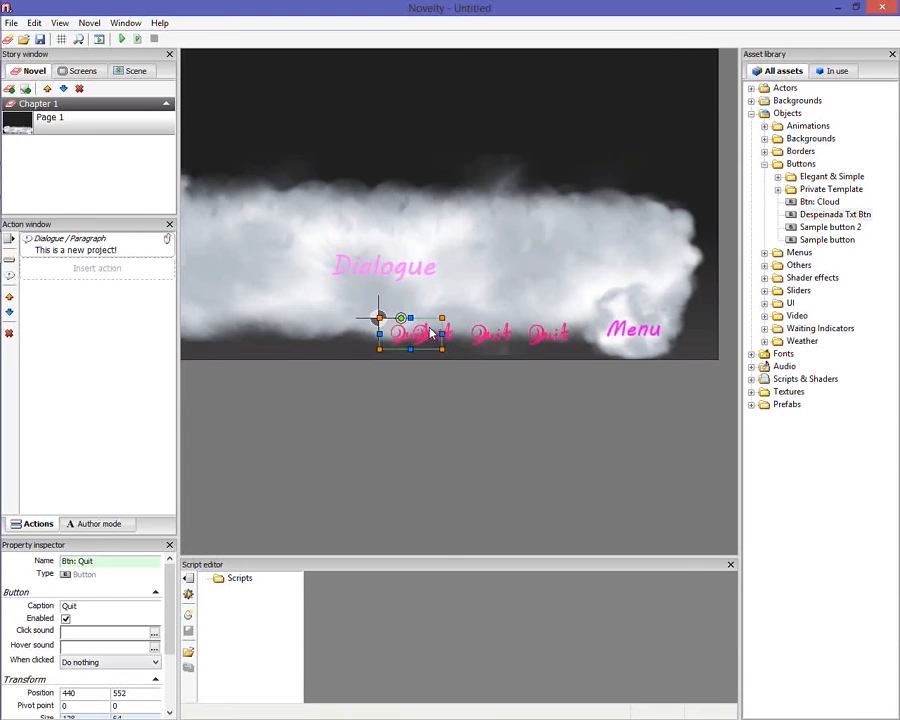
key("Left")
key("Left")
key("Left")
key("Left")
key("Left")
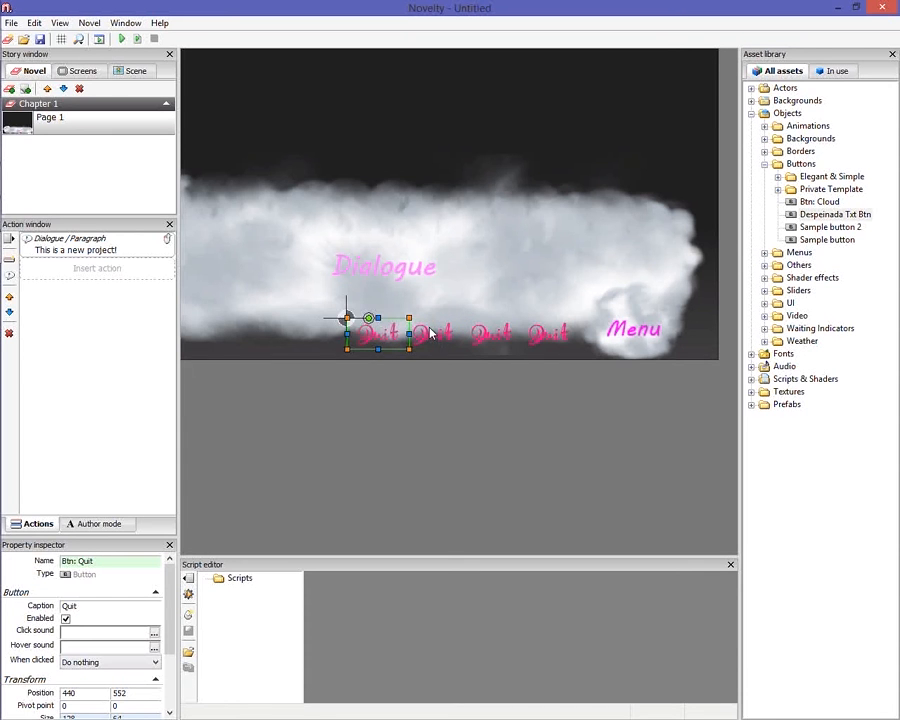
key("Left")
left_click(128, 162)
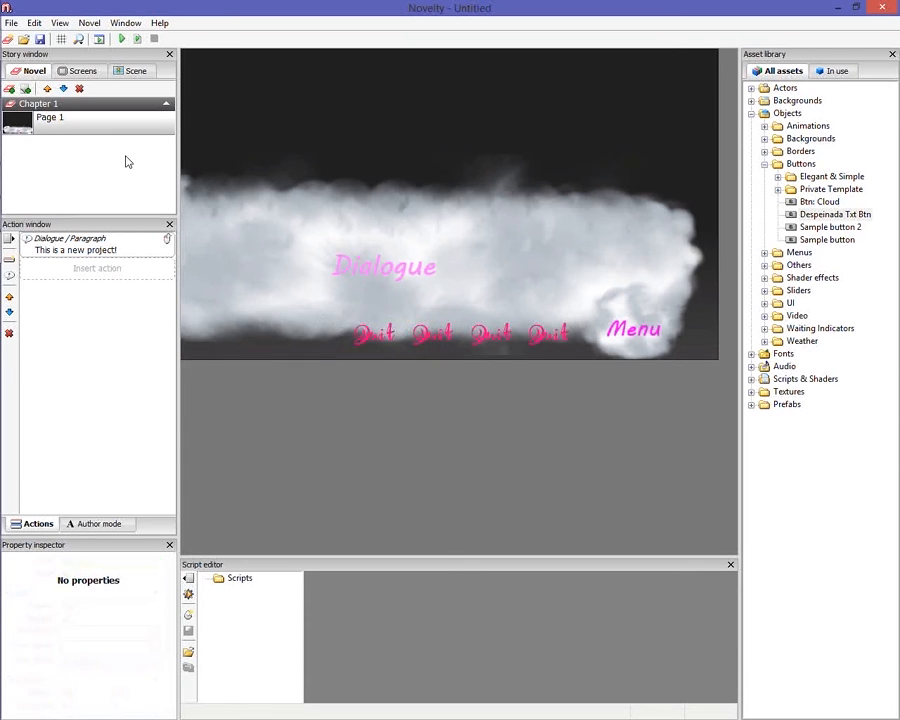
left_click(125, 128)
left_click(87, 178)
left_click(92, 128)
left_click(511, 390)
Rename the leftmost Quit button as Btn: Save and set its caption to Save
left_click(375, 334)
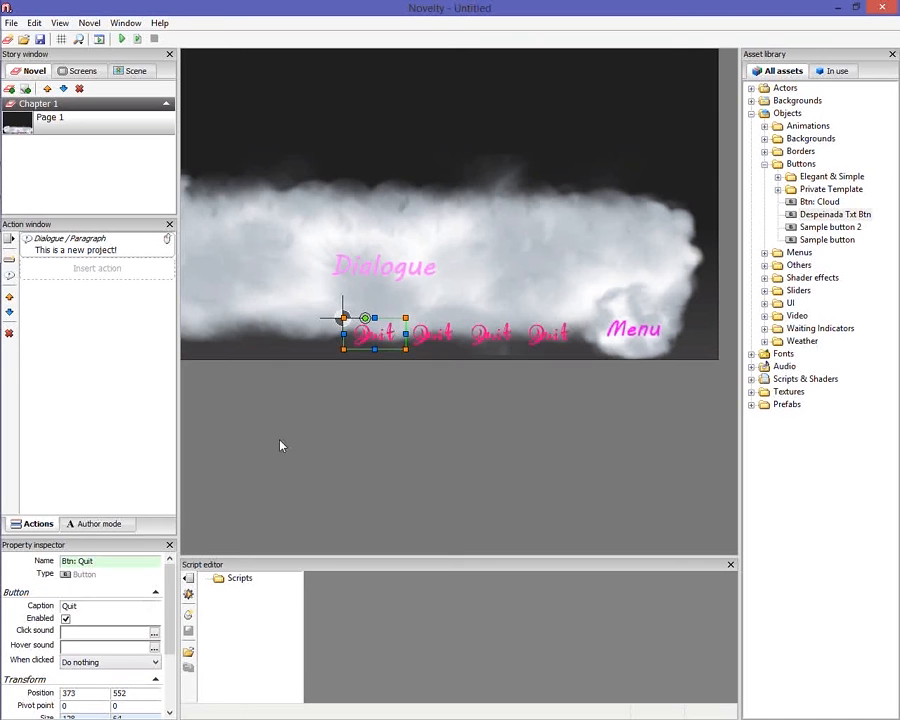
double_click(82, 561)
type("Save")
left_click(80, 561)
left_click(47, 606)
type("Save")
Rename the second button from the left as Btn: Load and set its caption to Load
left_click(435, 333)
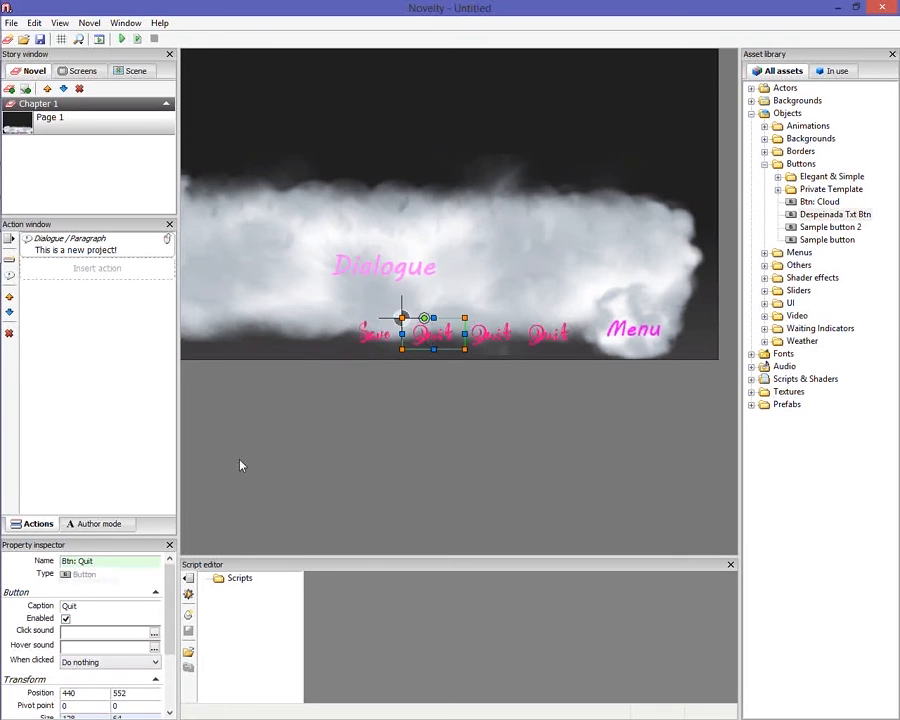
left_click_drag(94, 561, 78, 561)
type("Load")
left_click_drag(80, 606, 45, 606)
type("Load")
Rename the third button from the left as Btn: Main
left_click(492, 334)
left_click_drag(82, 561, 261, 545)
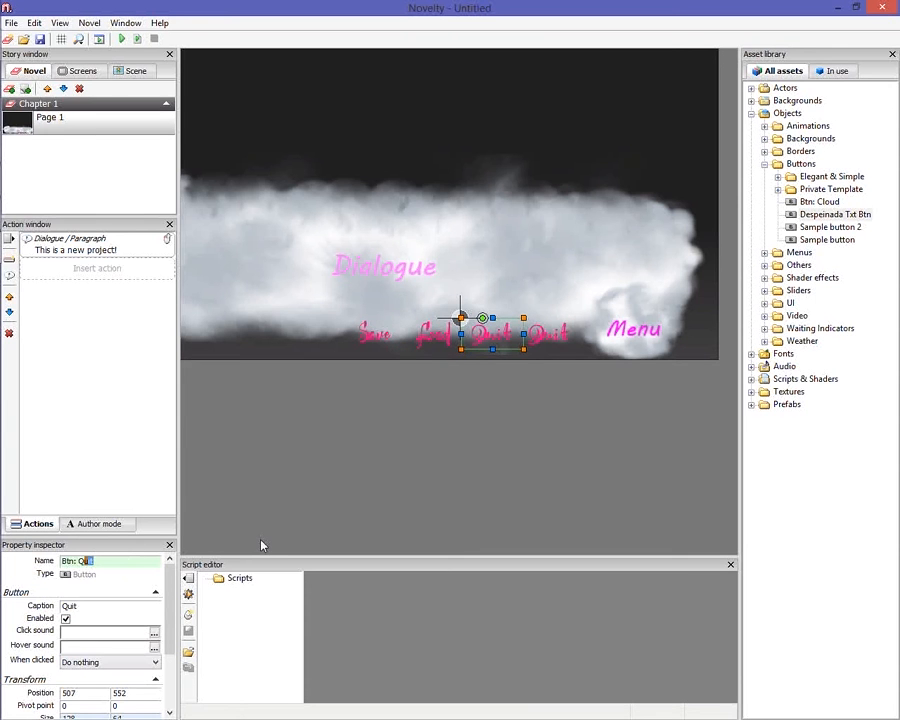
type("Main")
key("BackSpace")
key("BackSpace")
key("BackSpace")
key("BackSpace")
key("BackSpace")
type("Main")
key("Tab")
type("M")
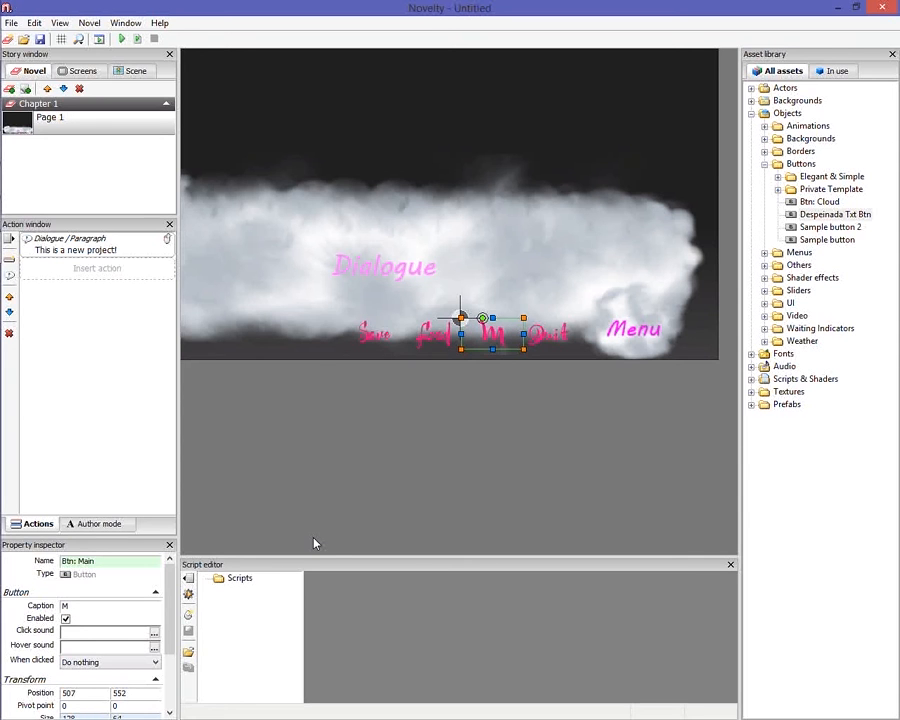
type("M")
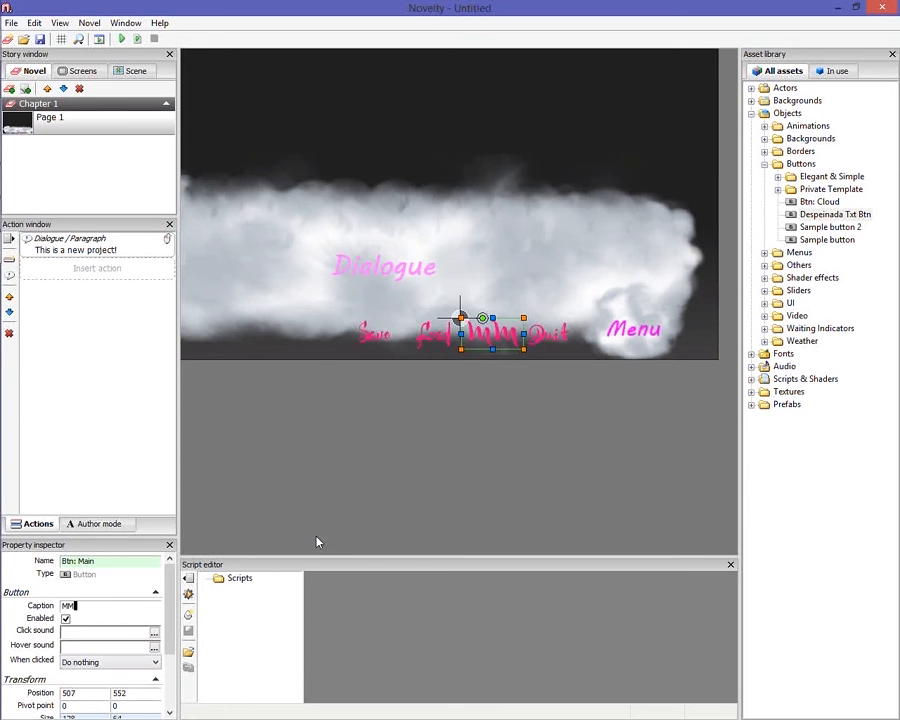
left_click(316, 542)
Set the caption of the Btn: Main button to Title
left_click(510, 343)
double_click(115, 605)
type("Title")
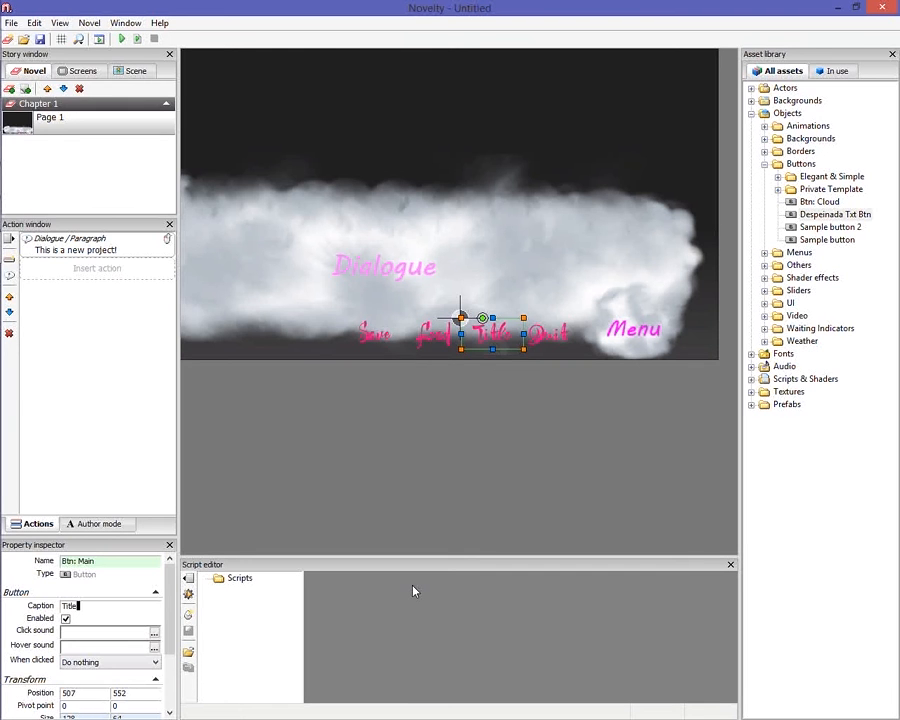
left_click(663, 426)
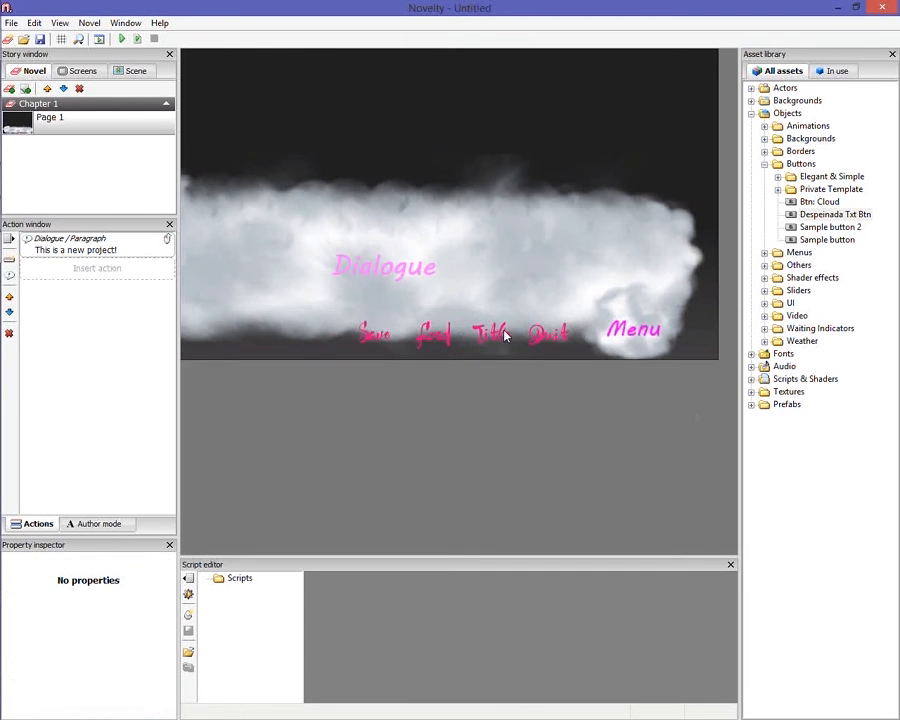
Check the names and captions of the text buttons in the row beside Menu
left_click(548, 334)
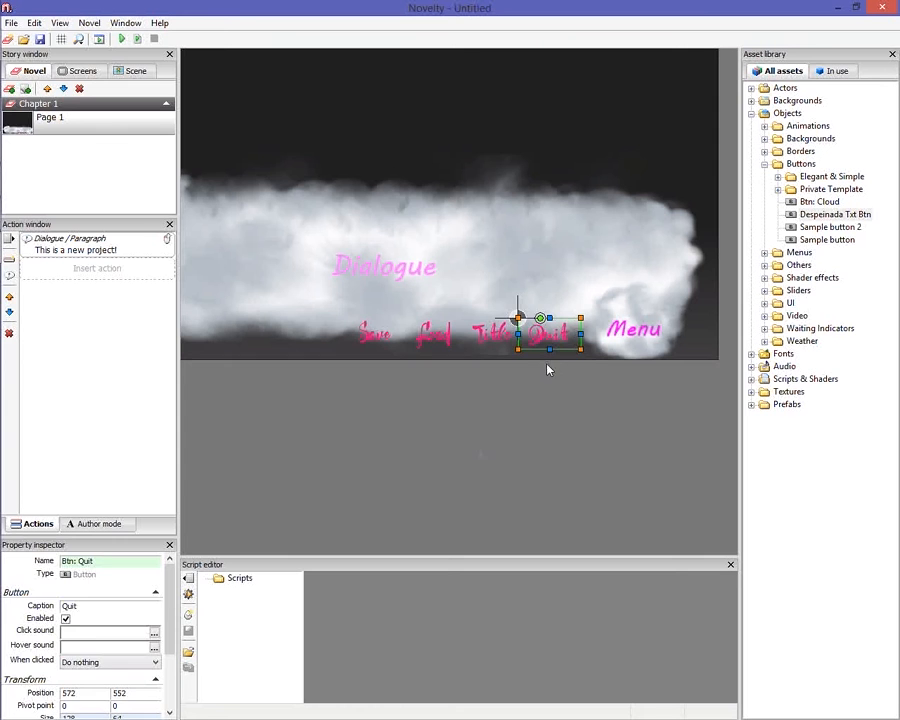
left_click(453, 348)
left_click(402, 340)
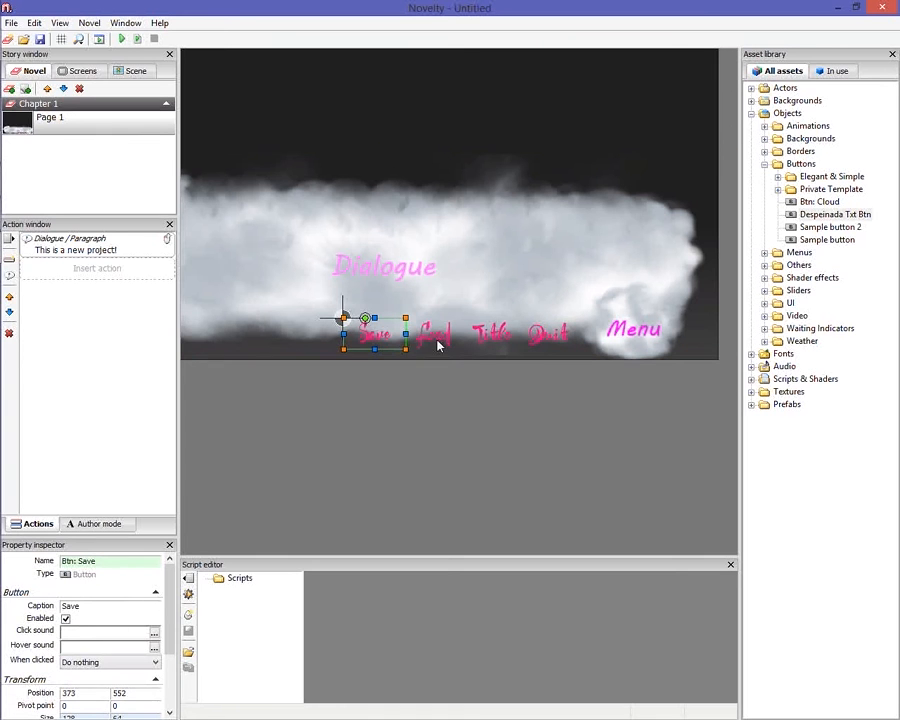
left_click(492, 338)
left_click(458, 338)
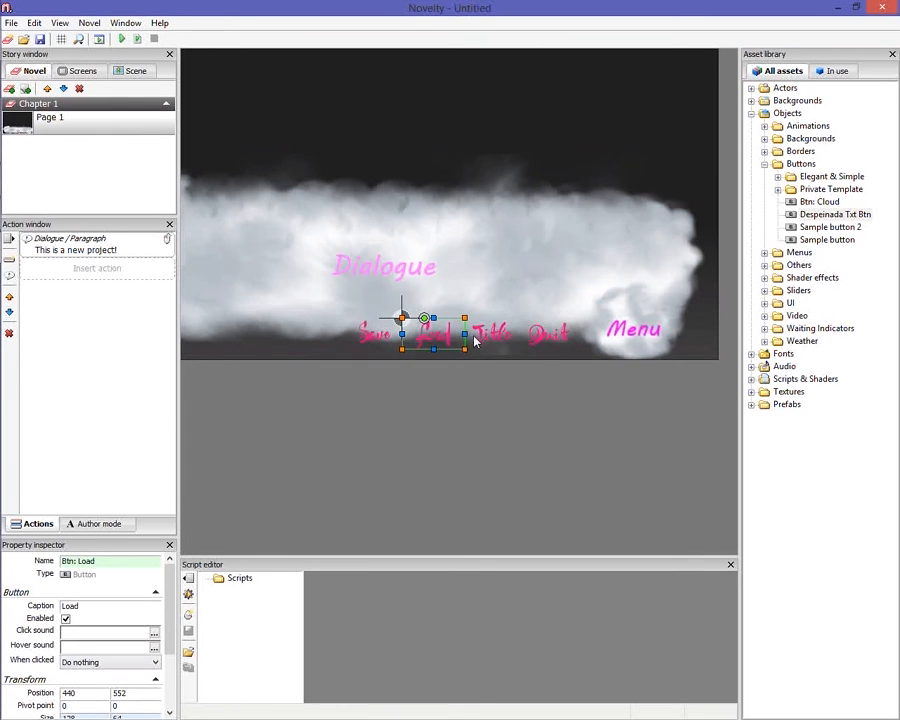
left_click(361, 386)
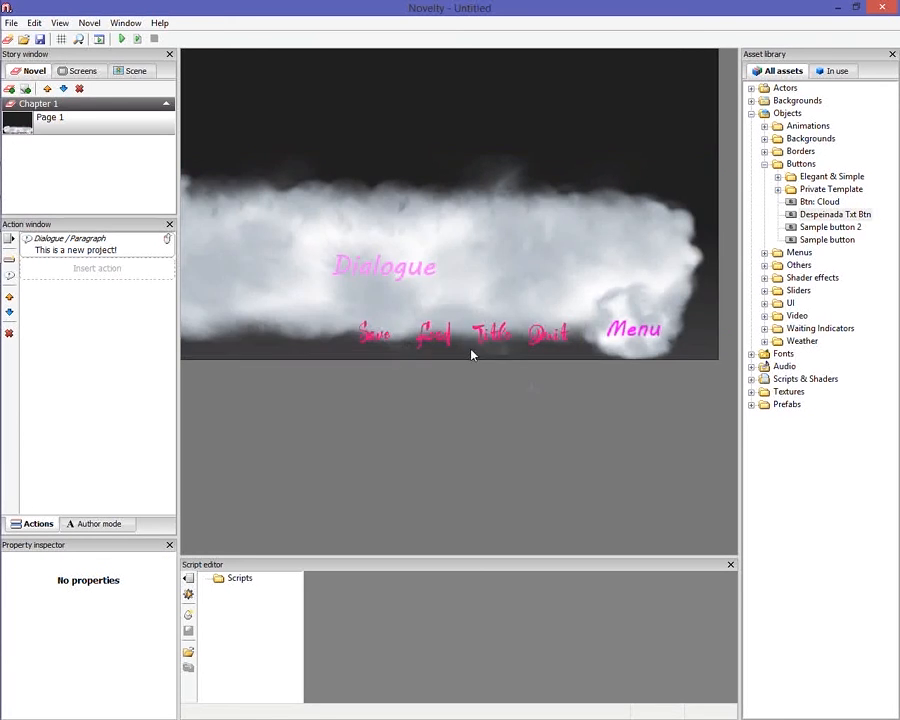
left_click(549, 344)
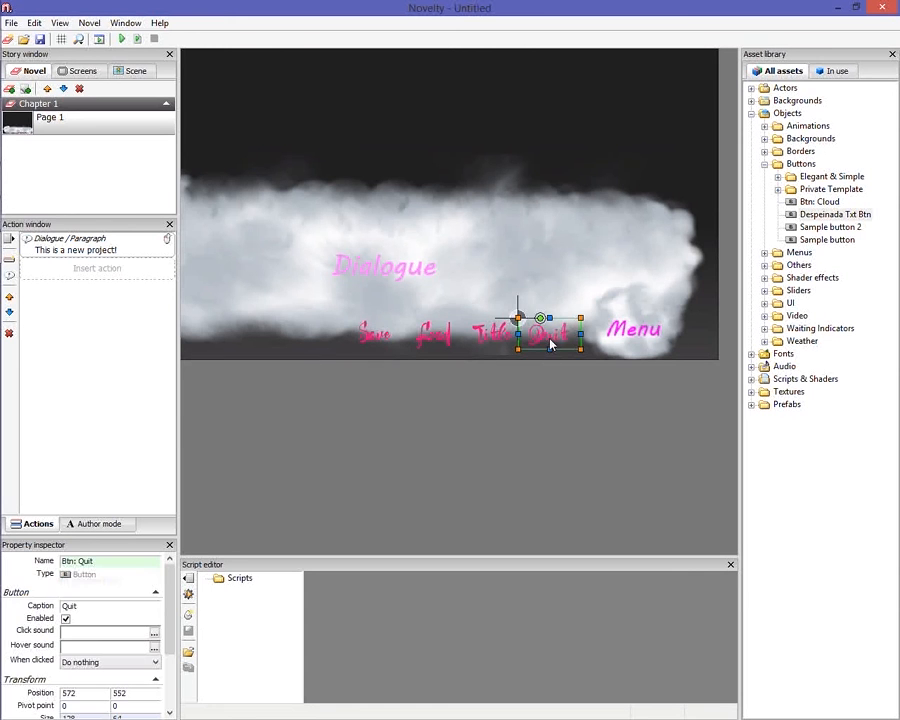
left_click(506, 392)
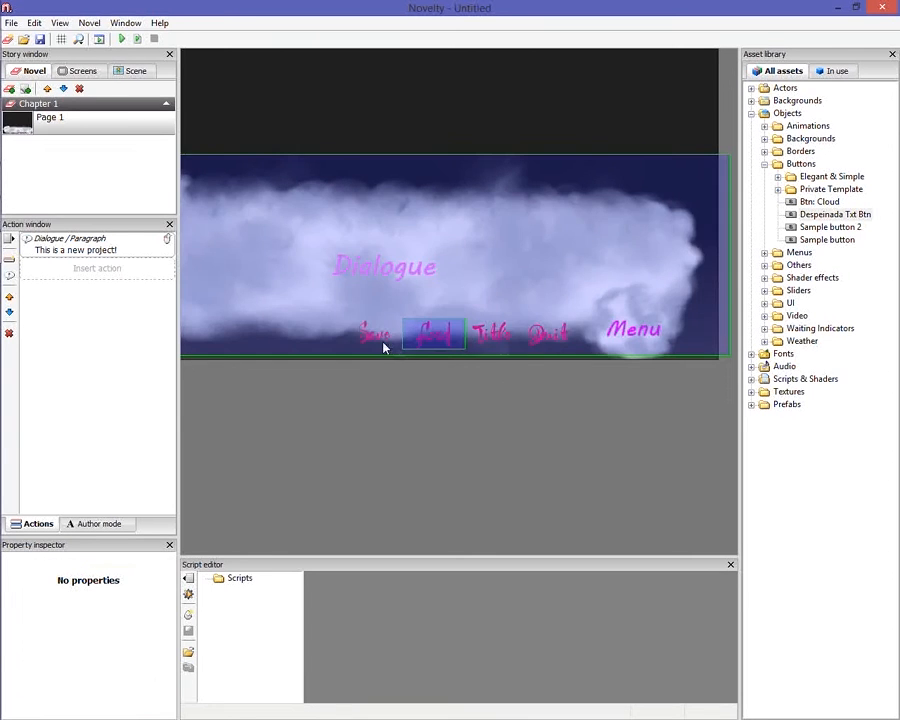
Shrink the Save button proportionally to a scale of about 0.47
left_click(383, 347)
left_click_drag(404, 346, 387, 341)
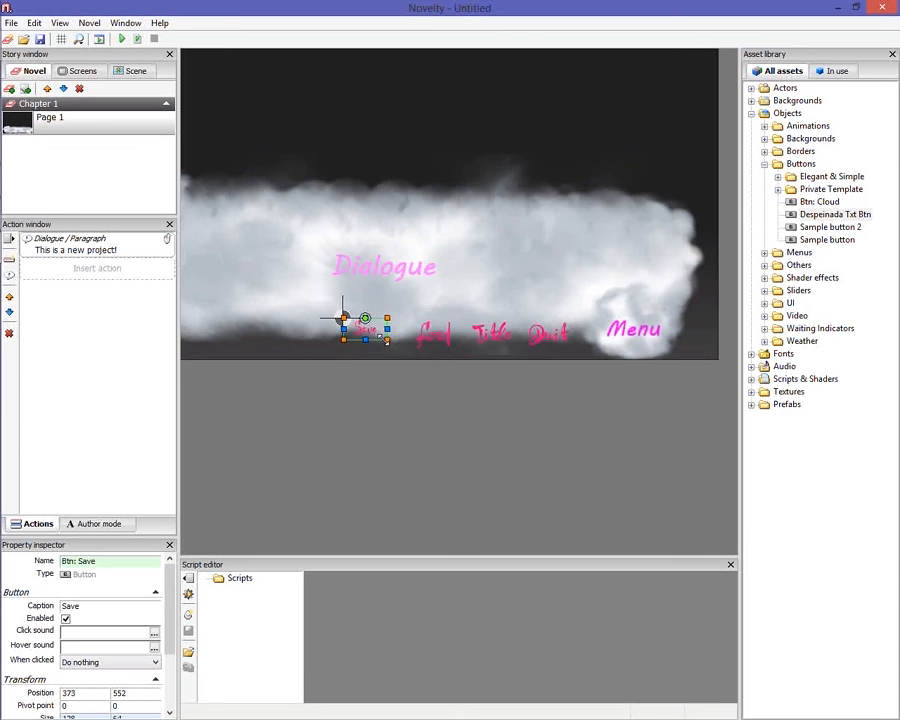
left_click(368, 408)
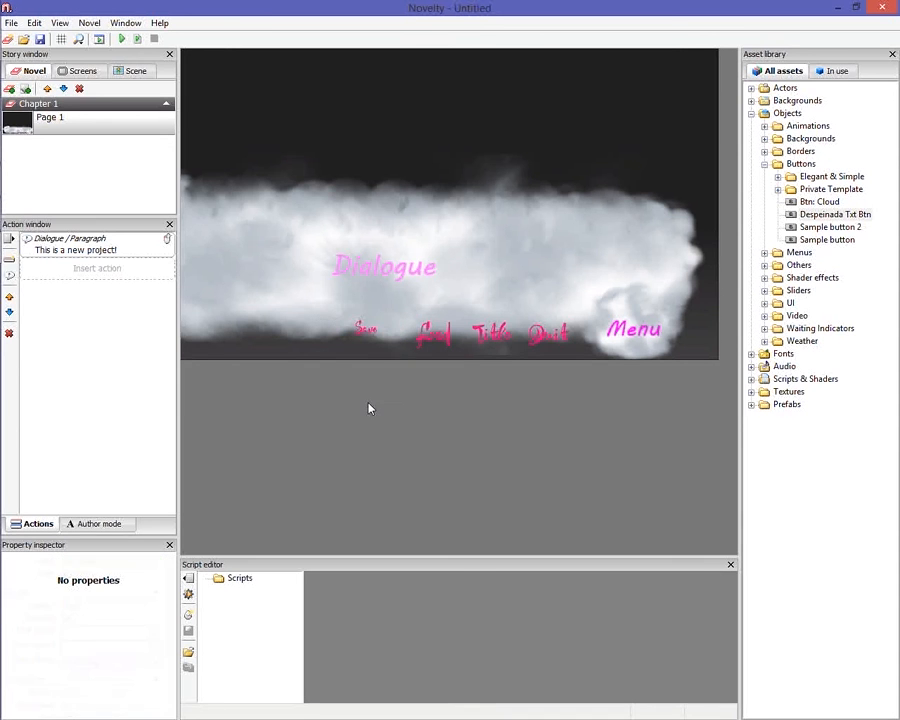
left_click(366, 340)
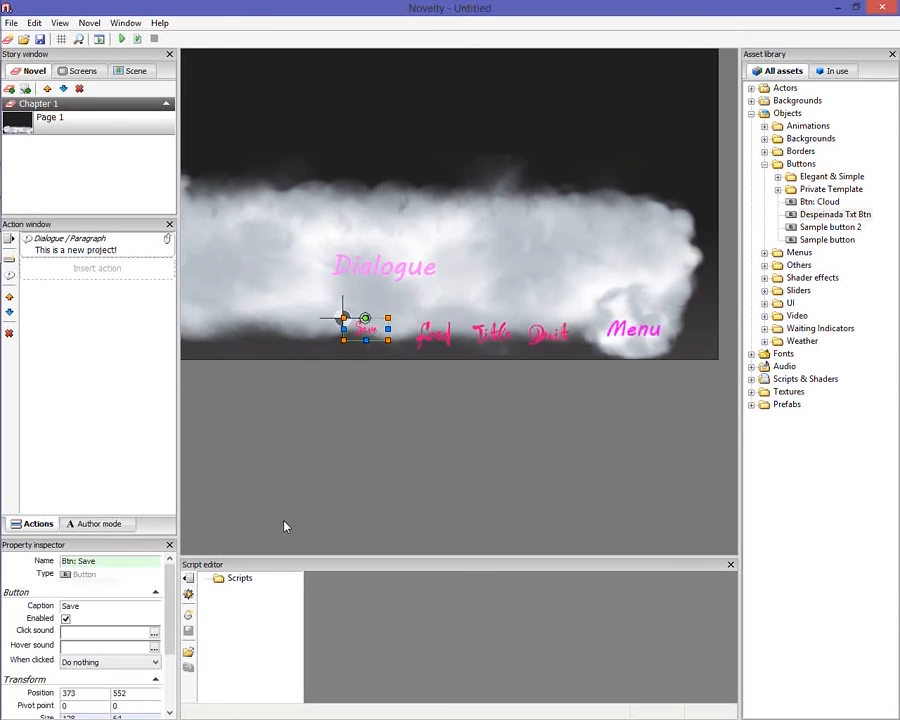
left_click_drag(388, 340, 396, 346)
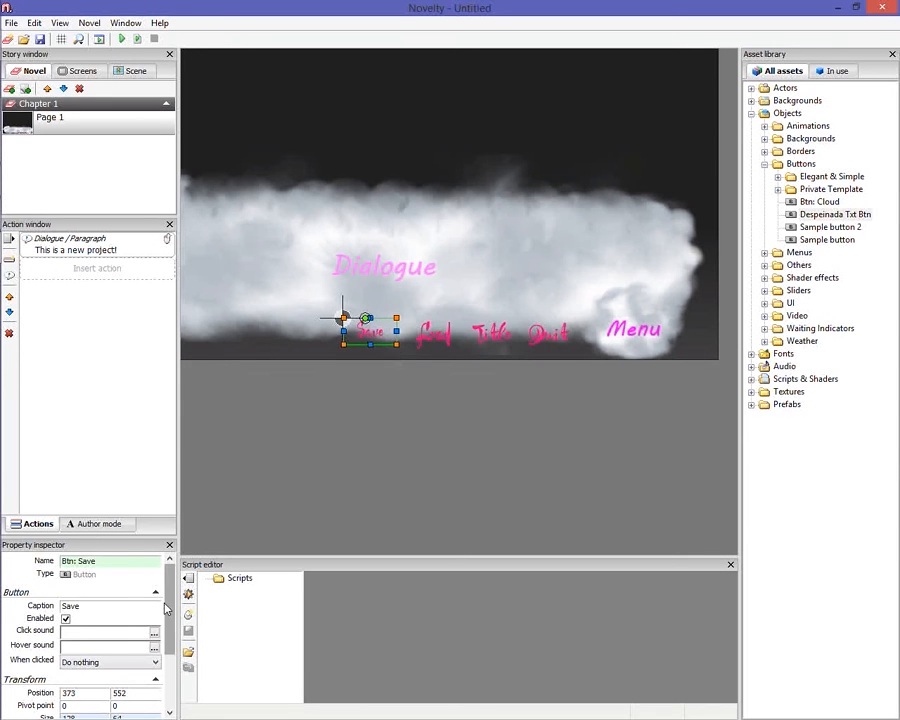
Copy the Save button's scale of 0.473437 to the Load button
scroll(166, 609, "down", 3)
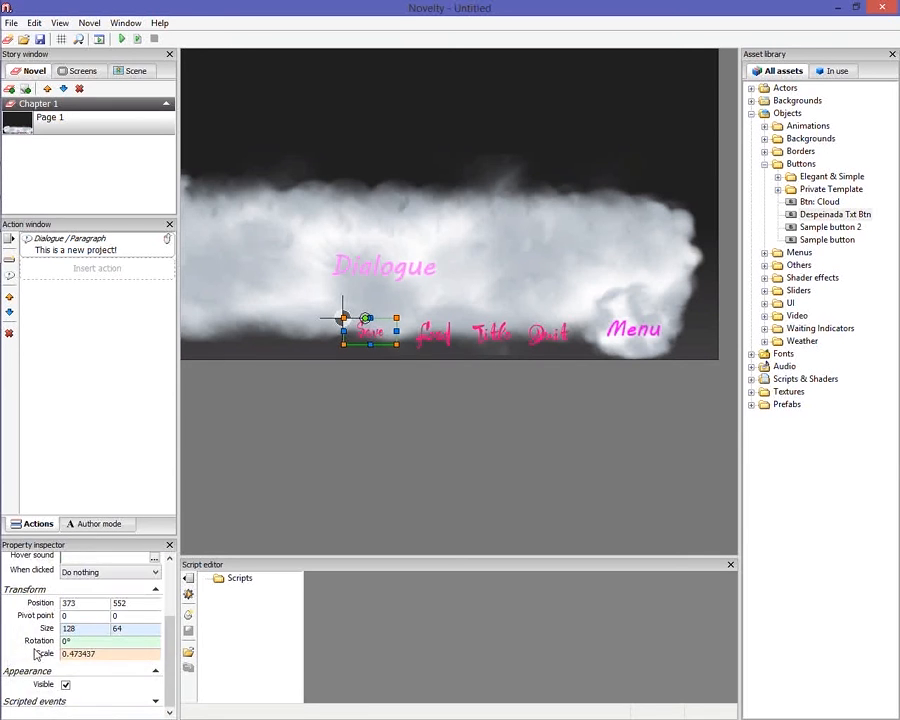
left_click(112, 652)
double_click(108, 652)
key("ctrl+c")
left_click(433, 333)
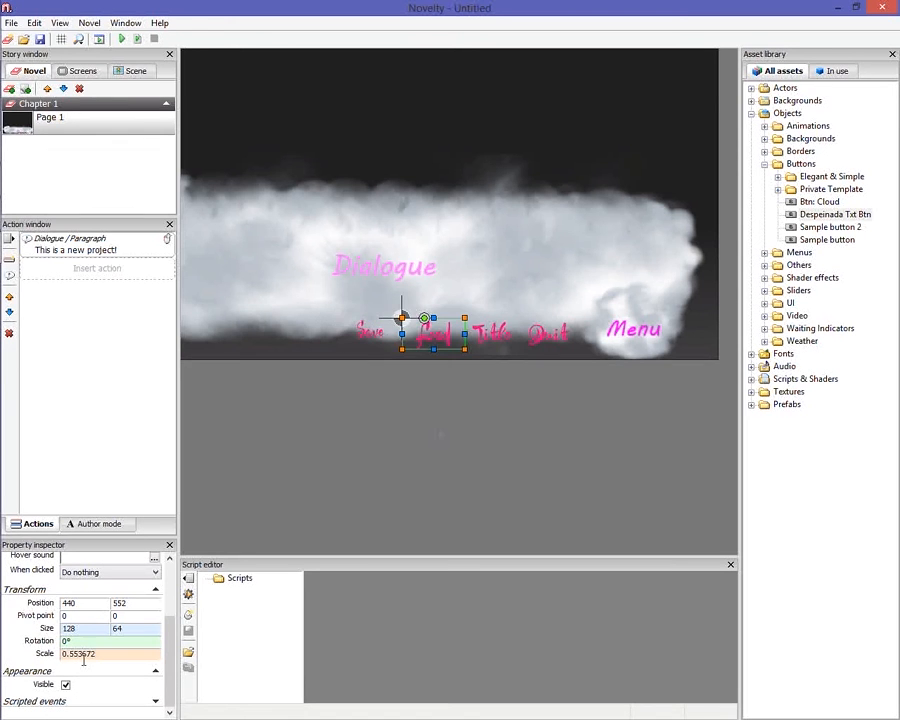
left_click(115, 654)
double_click(115, 654)
key("ctrl+v")
key("Return")
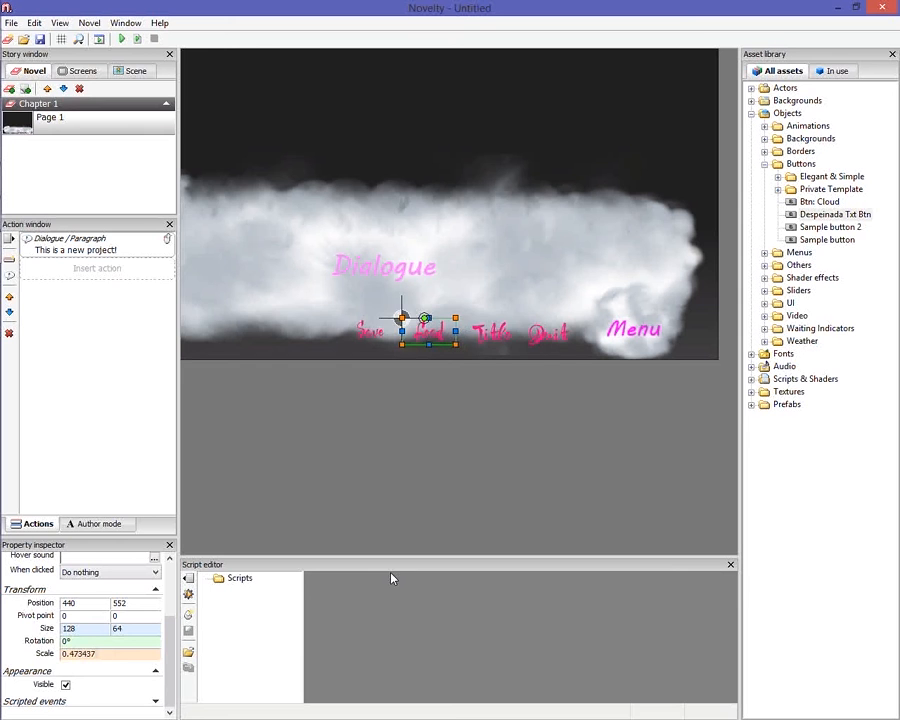
Set the scale of the Title and Quit buttons to 0.473437 as well
left_click(490, 332)
left_click(128, 654)
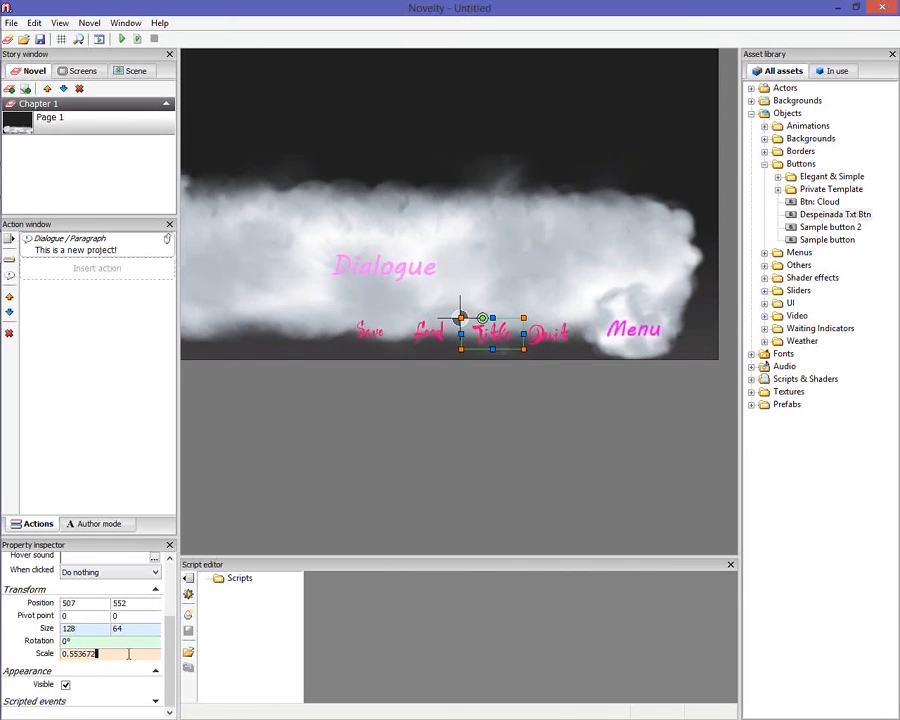
double_click(128, 654)
key("ctrl+v")
key("Return")
left_click(572, 342)
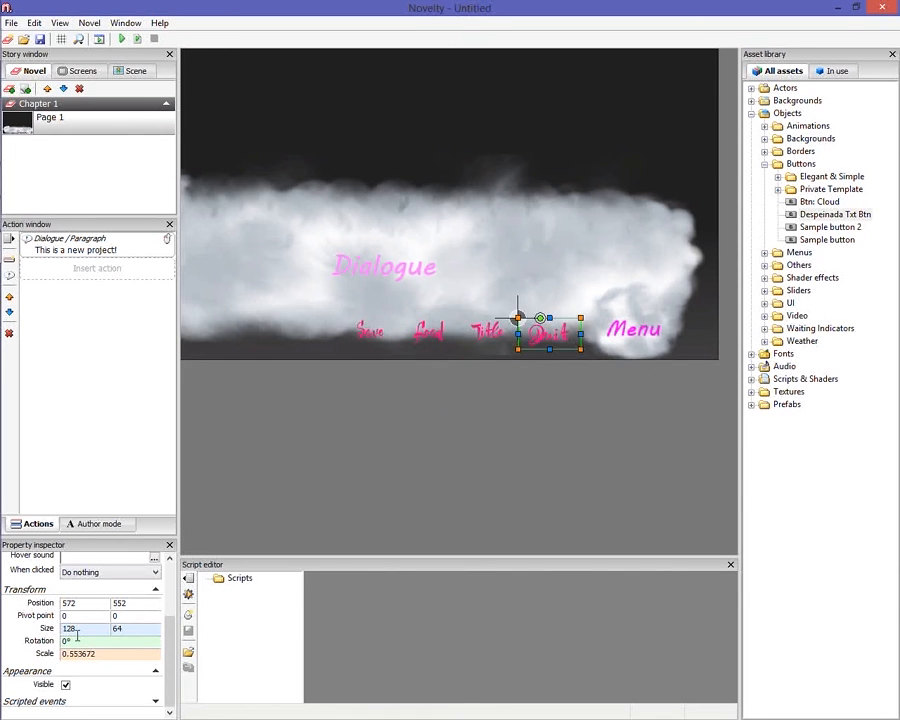
double_click(114, 650)
key("ctrl+v")
key("Return")
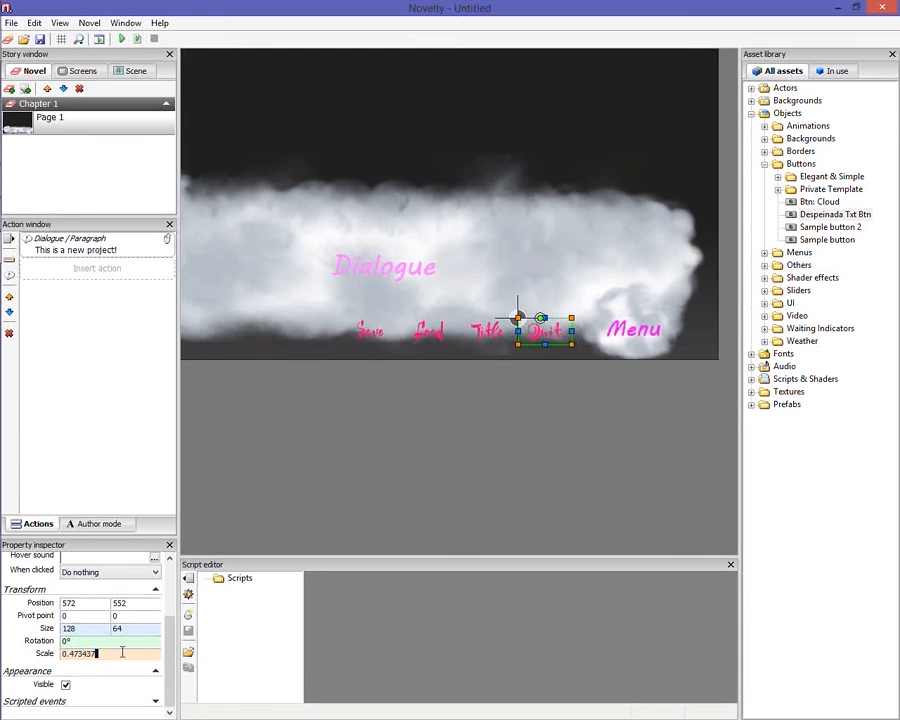
Select the Save, Load, Title and Quit buttons together and move them up slightly to a vertical position of about 551
left_click(458, 427)
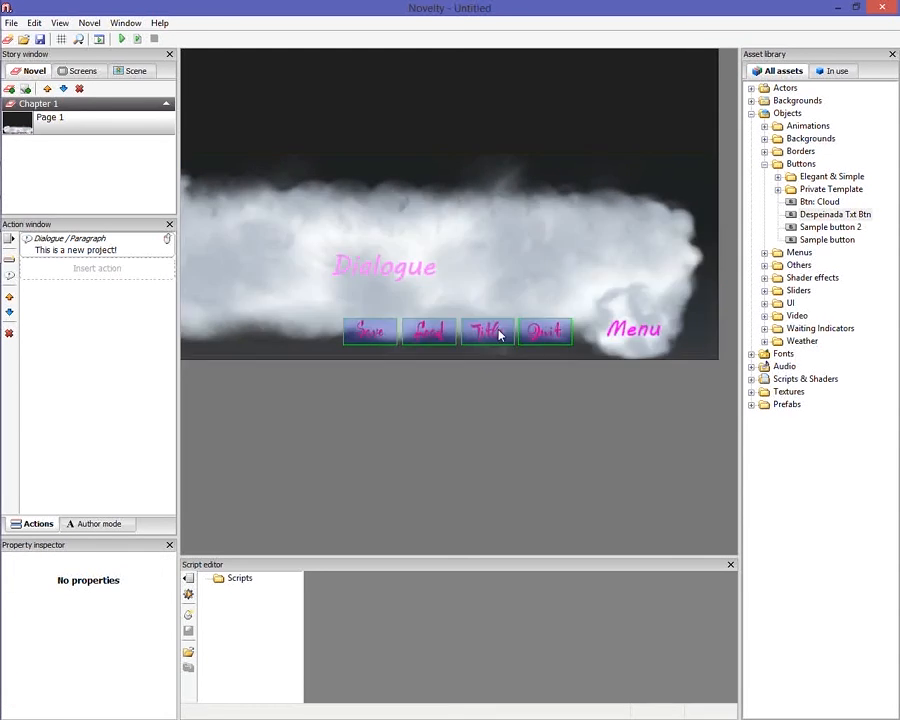
mouse_move(497, 337)
left_mouse_down()
mouse_move(515, 337)
mouse_move(498, 339)
left_mouse_up()
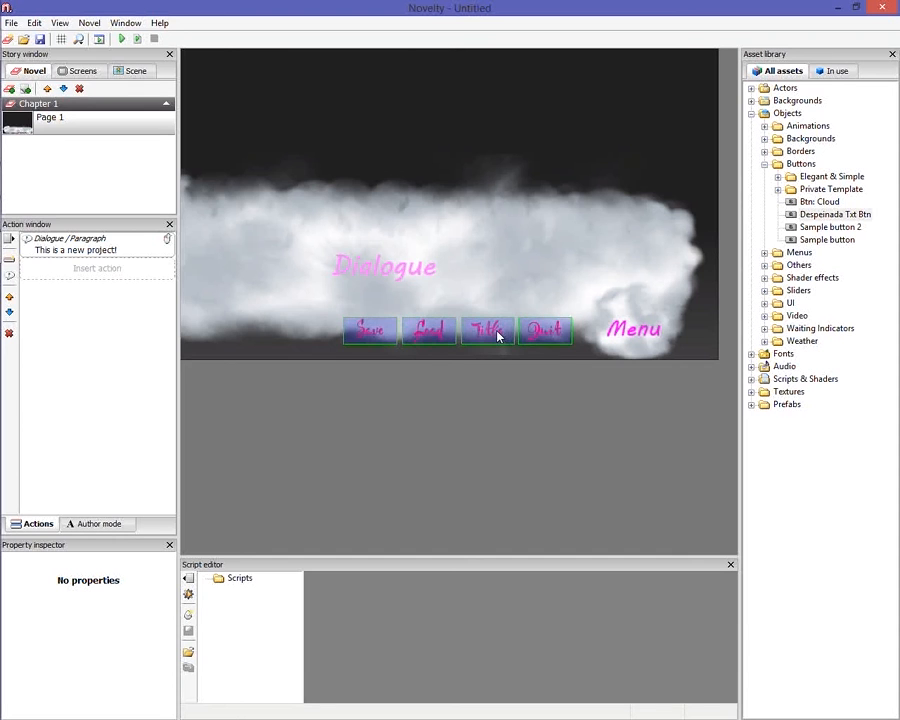
left_click(527, 427)
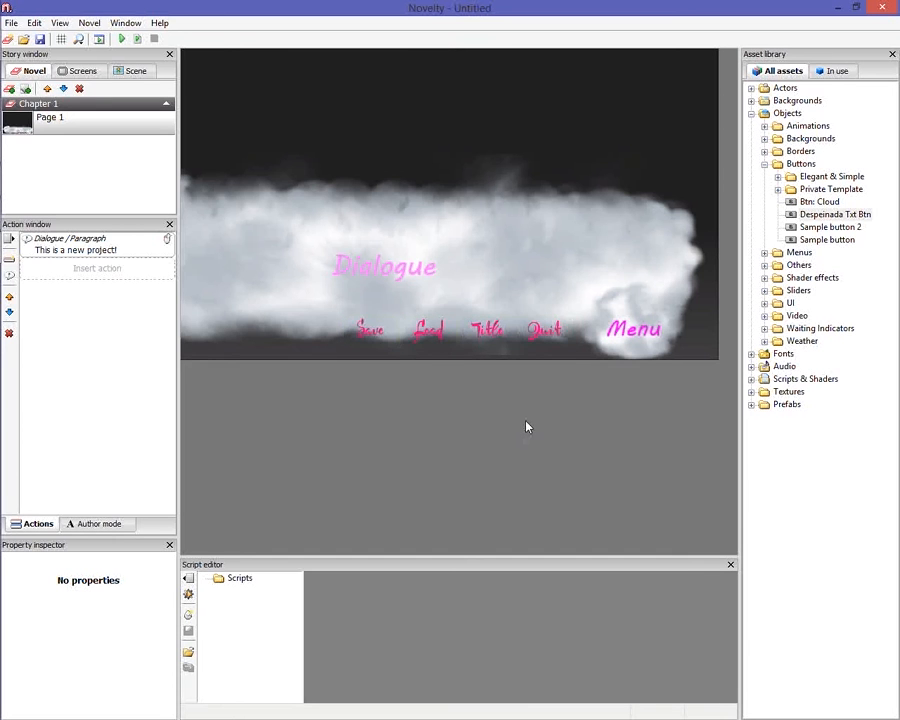
left_click_drag(552, 392, 447, 335)
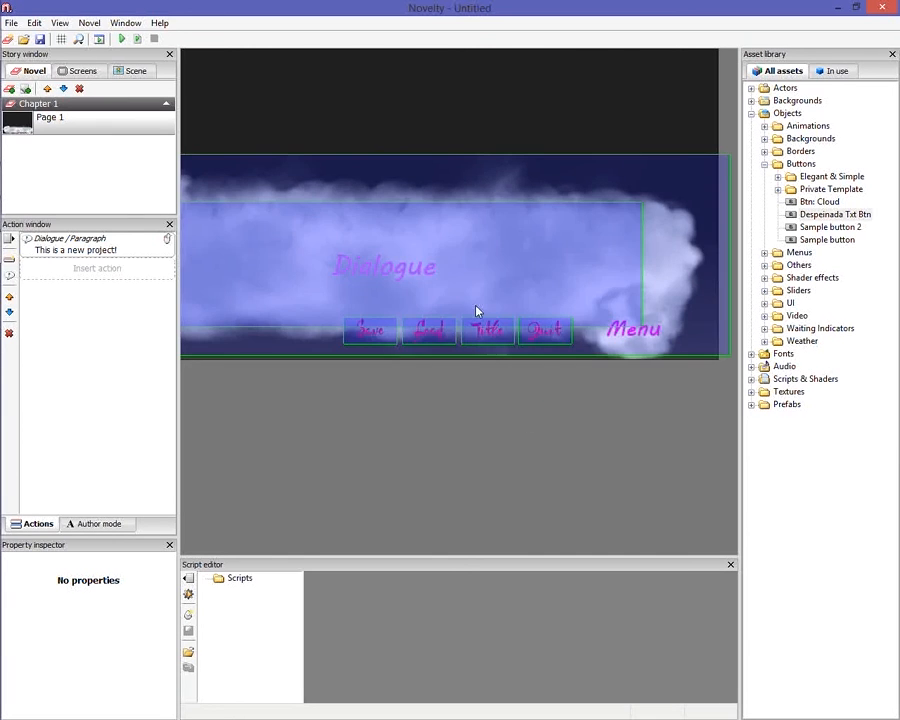
left_click(607, 380)
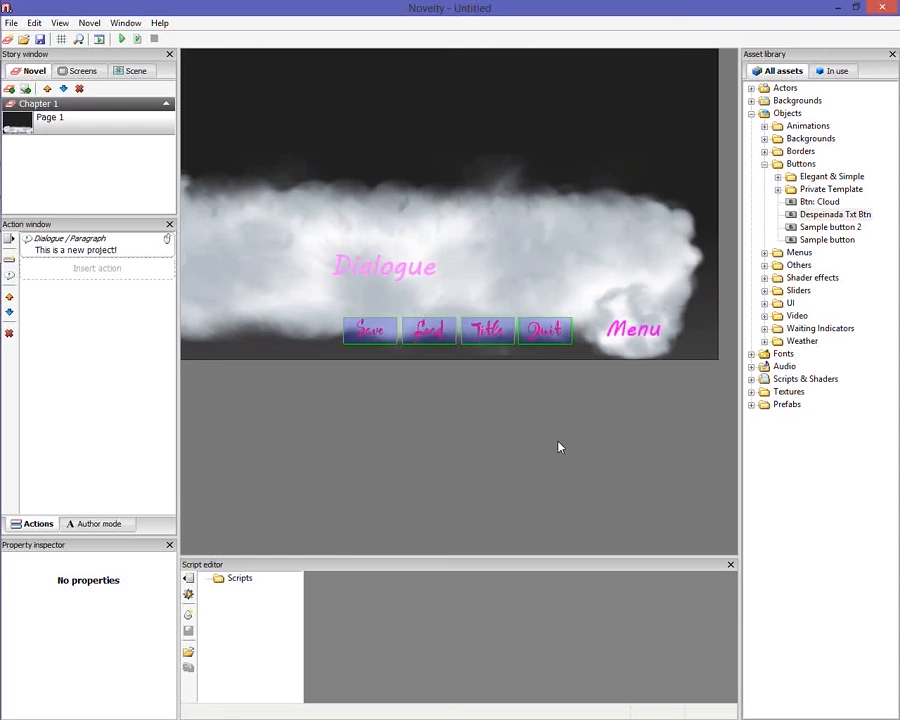
left_click(429, 330)
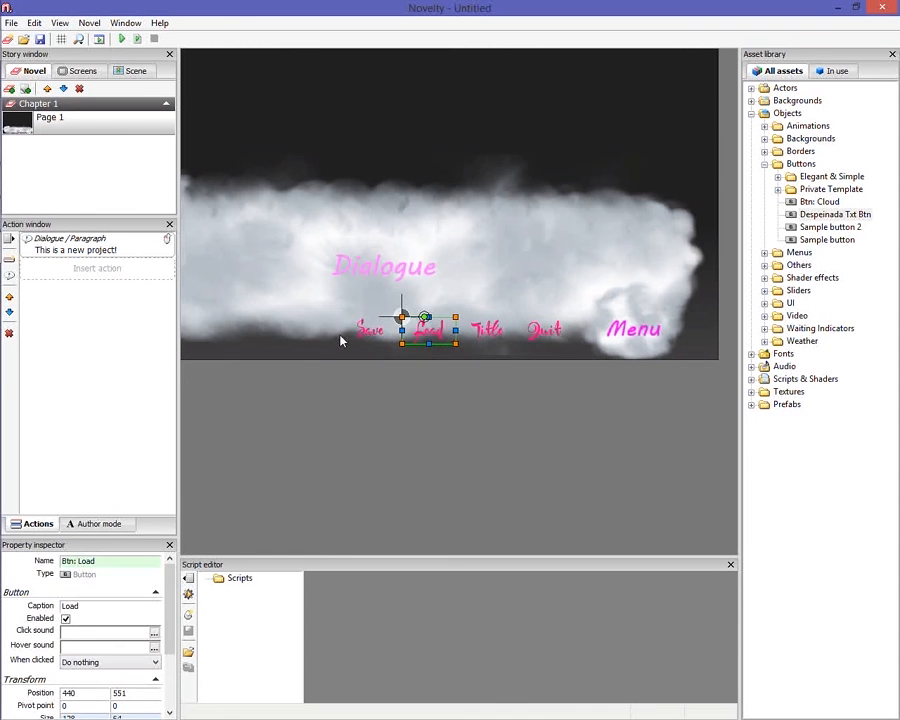
Nudge the Save and Load buttons to the right, closer to the Title button
left_click(478, 422)
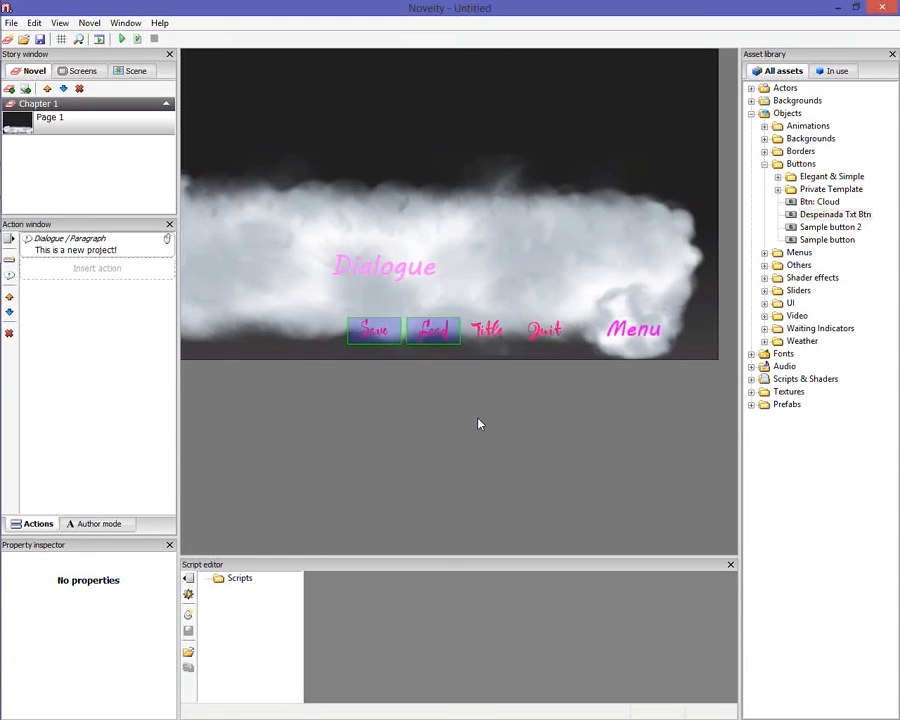
left_click(375, 340)
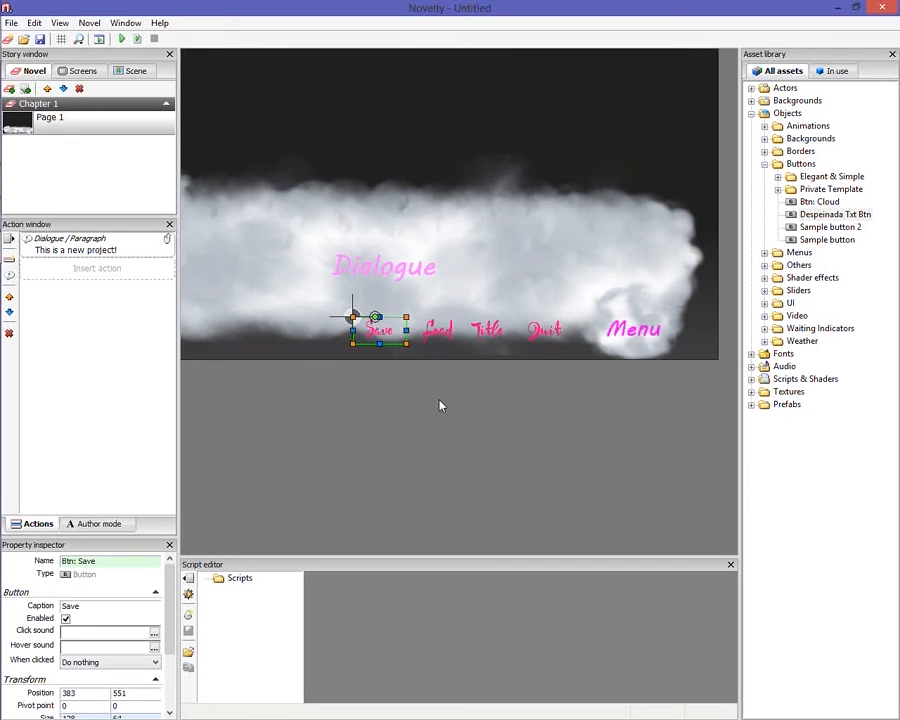
key("Right")
key("Right")
key("Right")
key("Right")
key("Right")
key("Right")
key("Right")
key("Right")
key("Right")
key("Right")
left_click(430, 367)
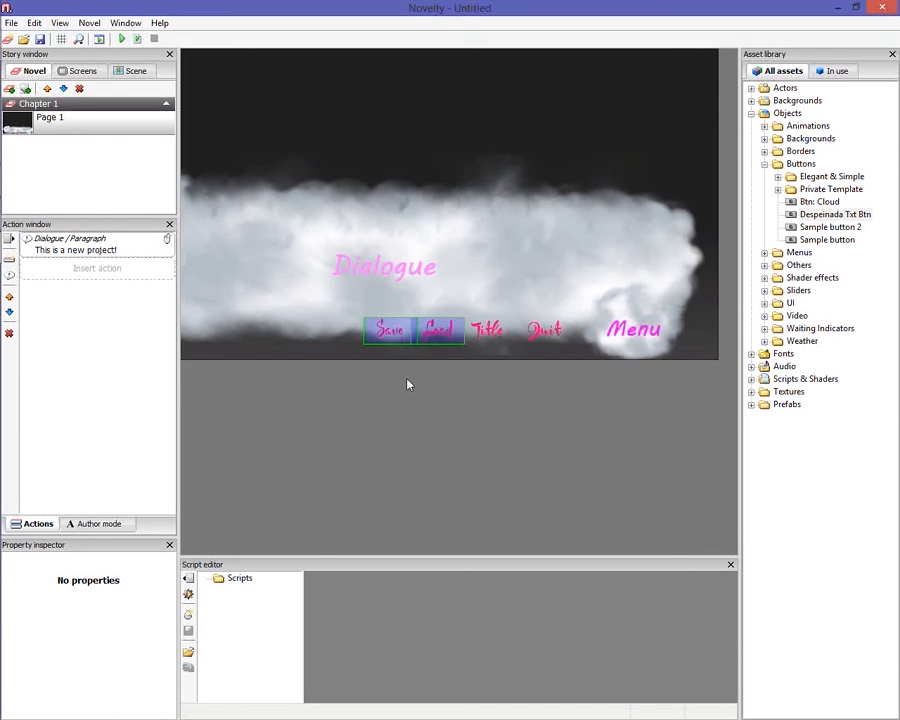
Nudge the Save button back left until its edge meets the Load button's edge
left_click(397, 337)
key("Left")
key("Left")
key("Left")
key("Left")
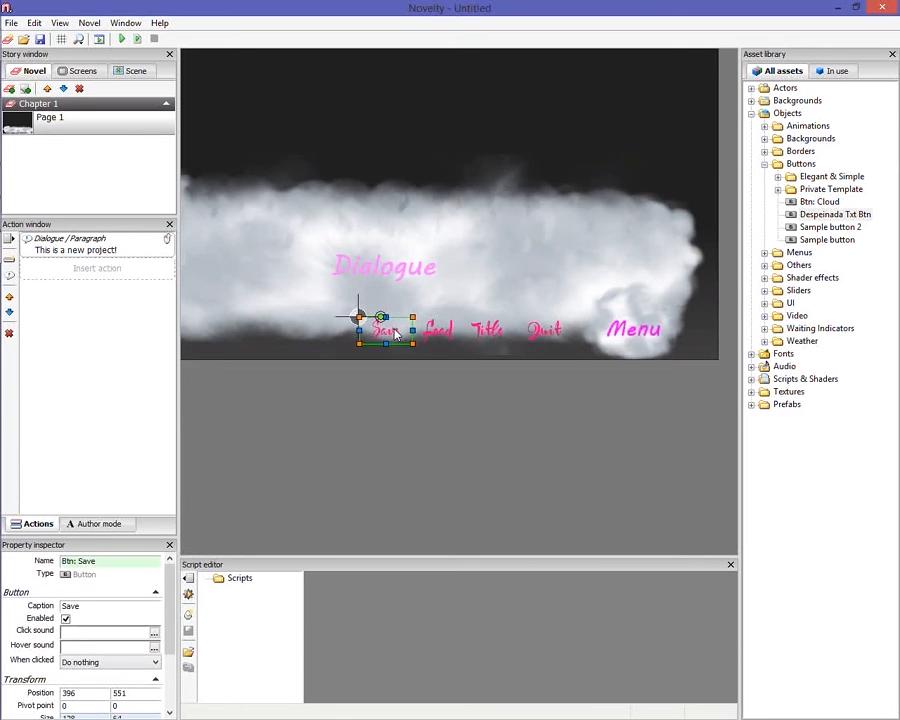
key("Left")
key("Left")
left_click(455, 331, "shift")
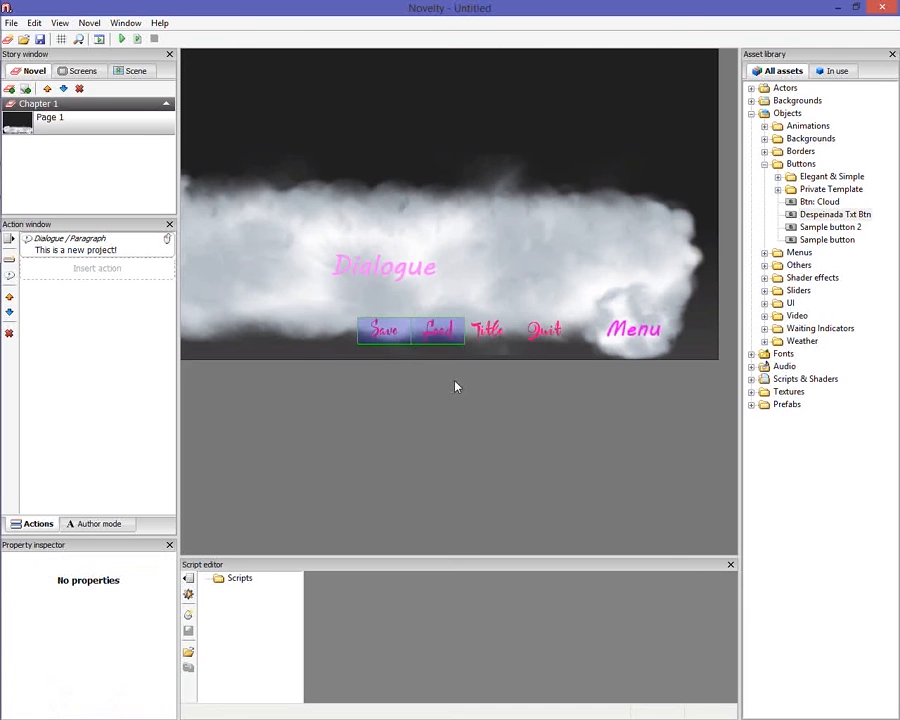
Nudge the Title button right so its edge meets the Load button's, checking the spacing against Save and Load
left_click(450, 332)
left_click(488, 331, "shift")
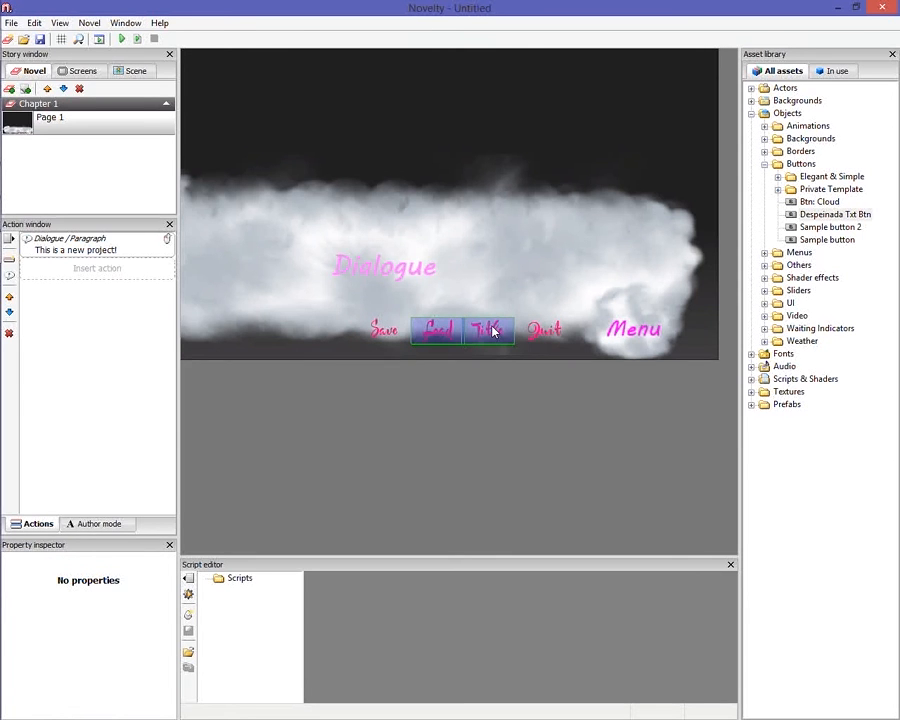
left_click(477, 340)
key("Right")
key("Right")
key("Right")
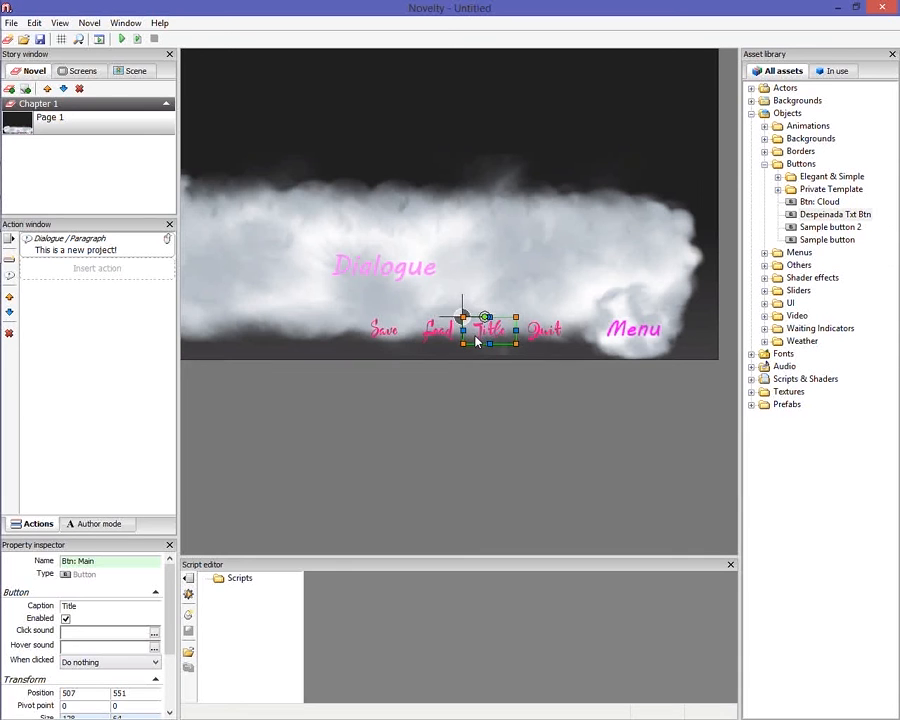
key("Right")
key("Right")
left_click_drag(406, 336, 494, 338)
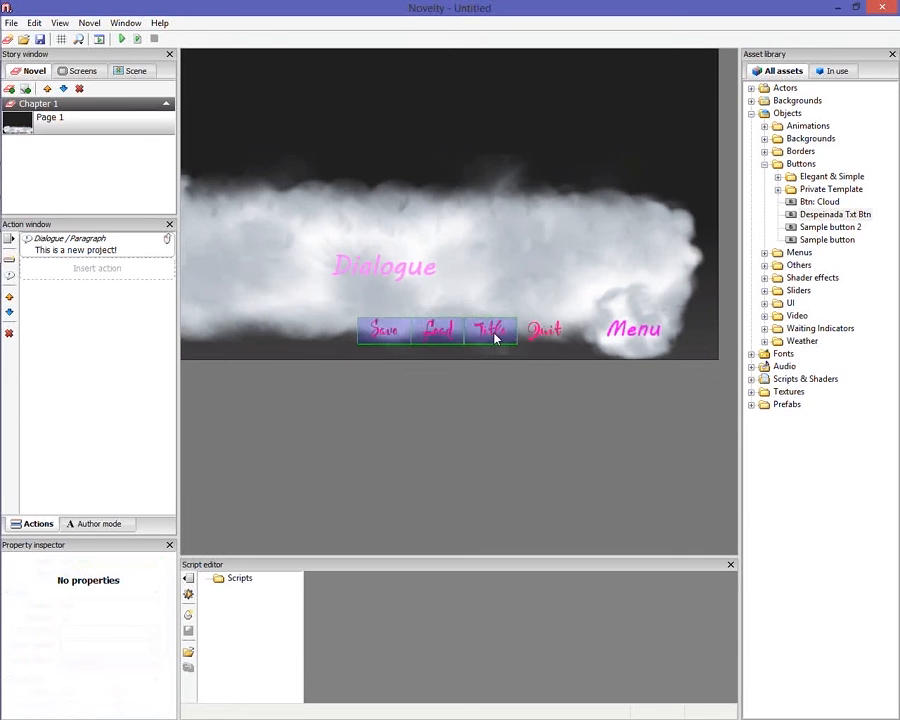
Nudge the Quit button left to a horizontal position of about 572 so it adjoins the Title button
left_click(538, 347)
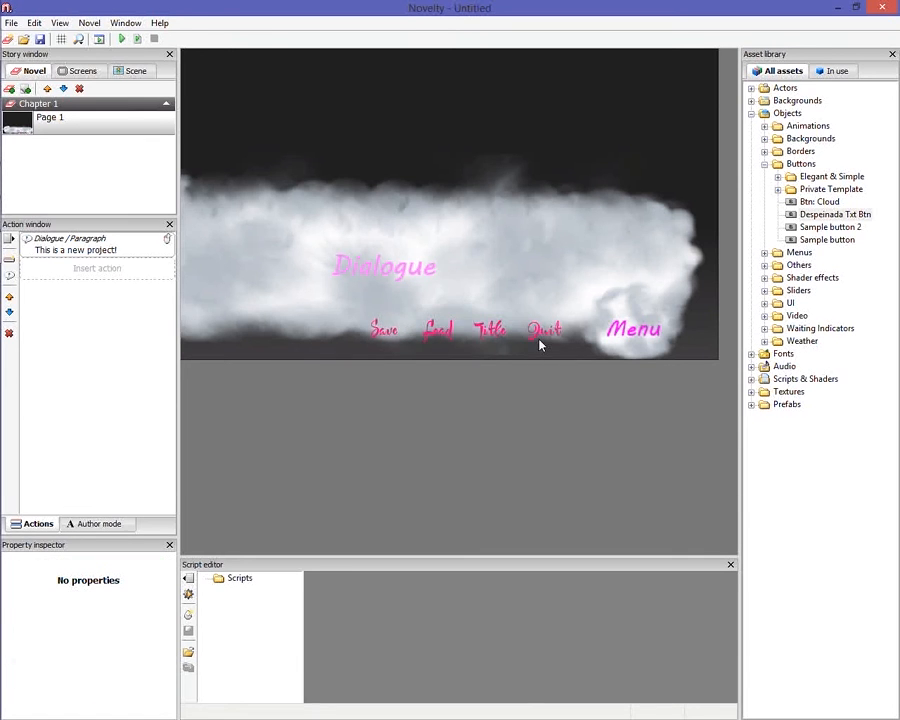
left_click(503, 338)
left_click_drag(503, 338, 530, 369)
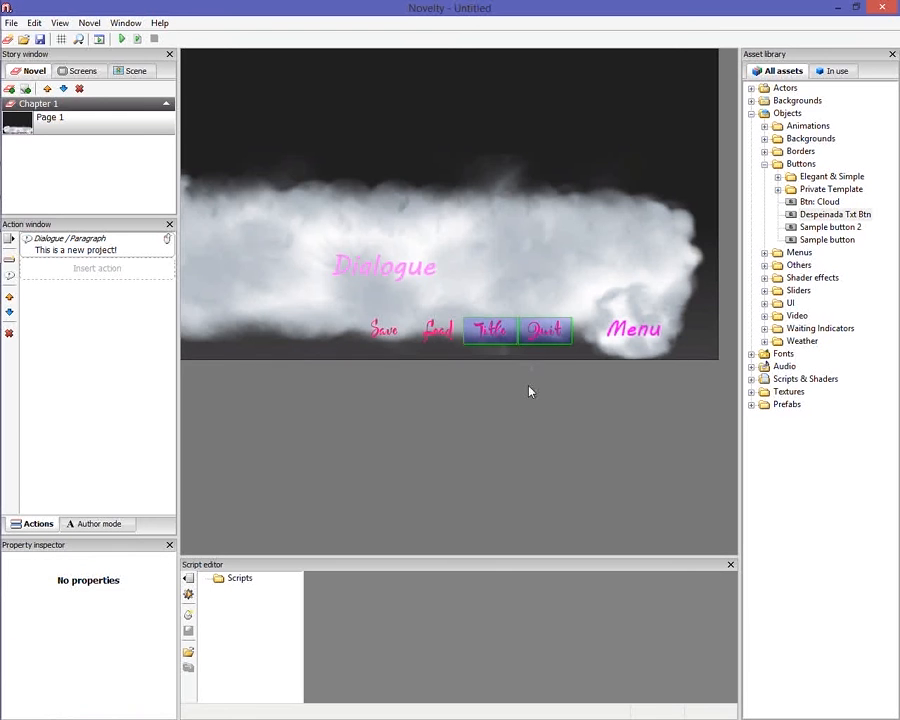
left_click(544, 341)
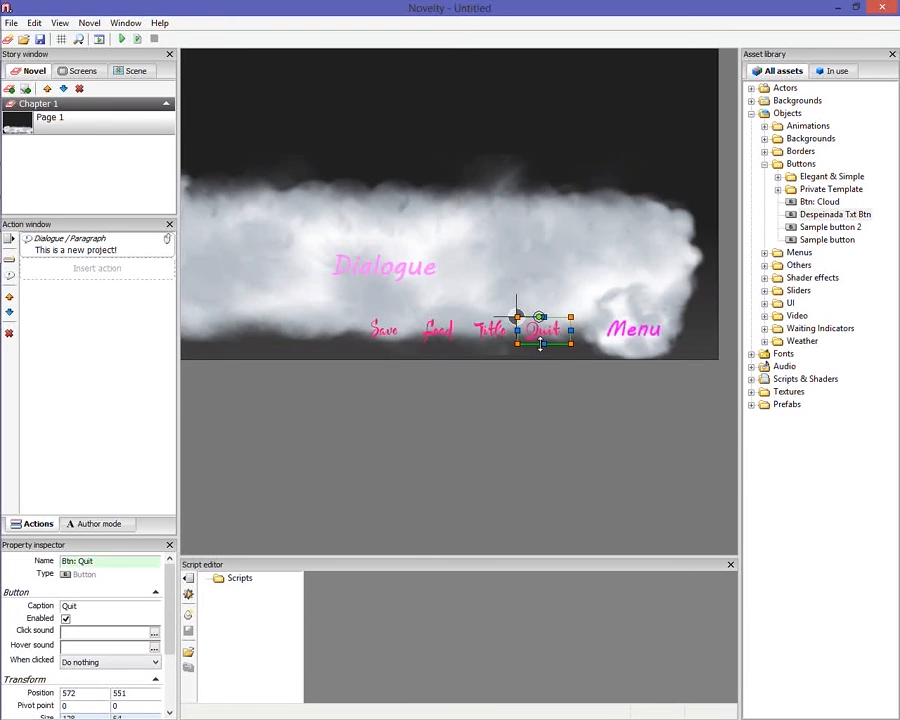
left_click(531, 345)
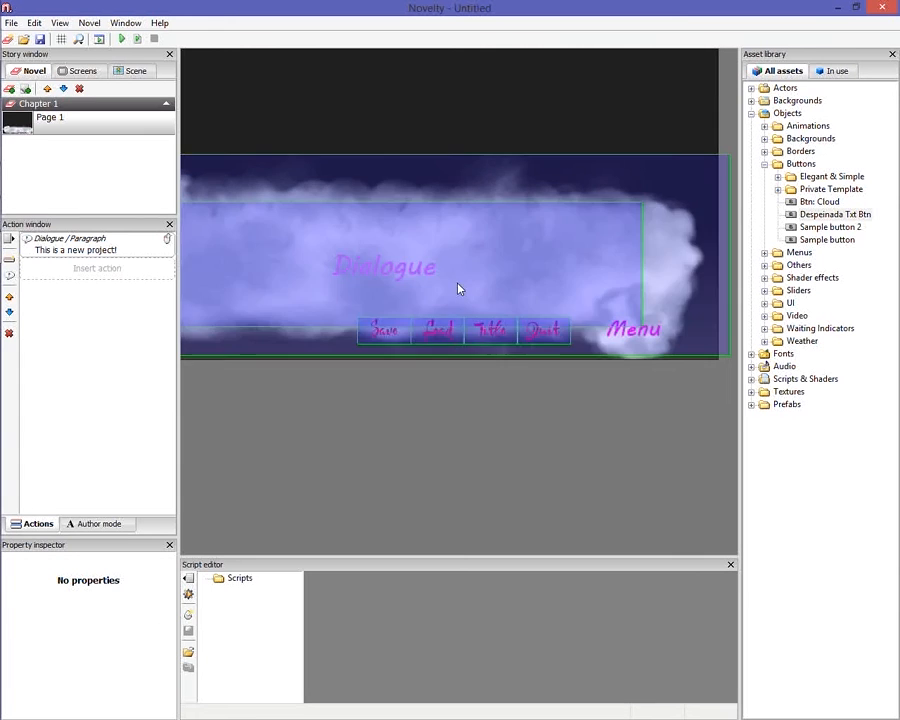
Select the Save, Load, Title and Quit buttons together and shift the row slightly right toward Menu
left_click_drag(460, 285, 545, 272)
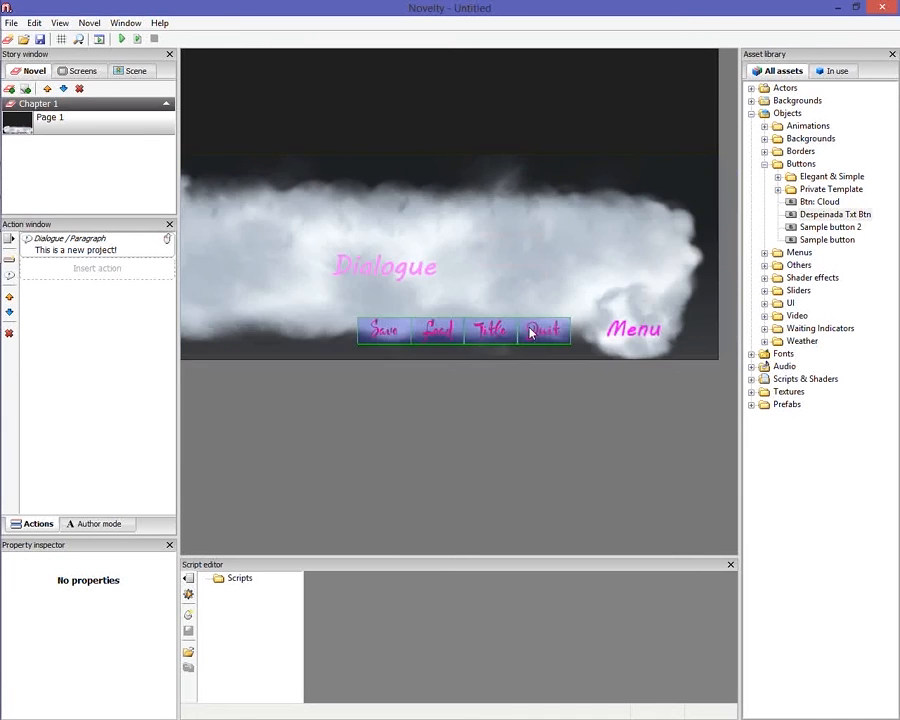
left_click_drag(530, 333, 542, 334)
left_click(557, 441)
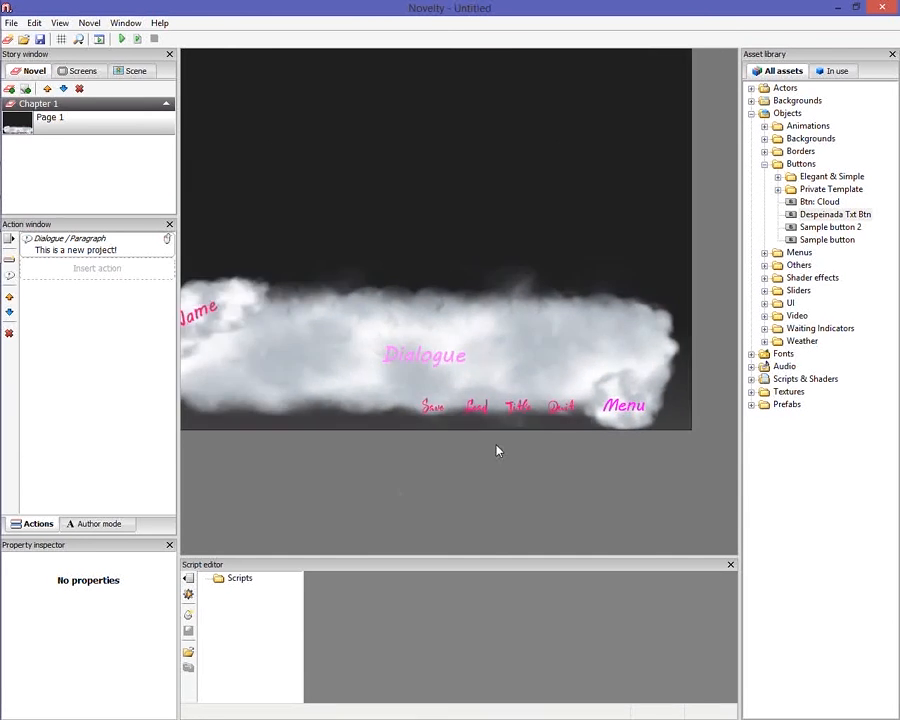
Examine the placement of the button row on the cloud text box, both up close and within the whole page
scroll(498, 450, "up", 3)
left_click_drag(569, 484, 506, 290)
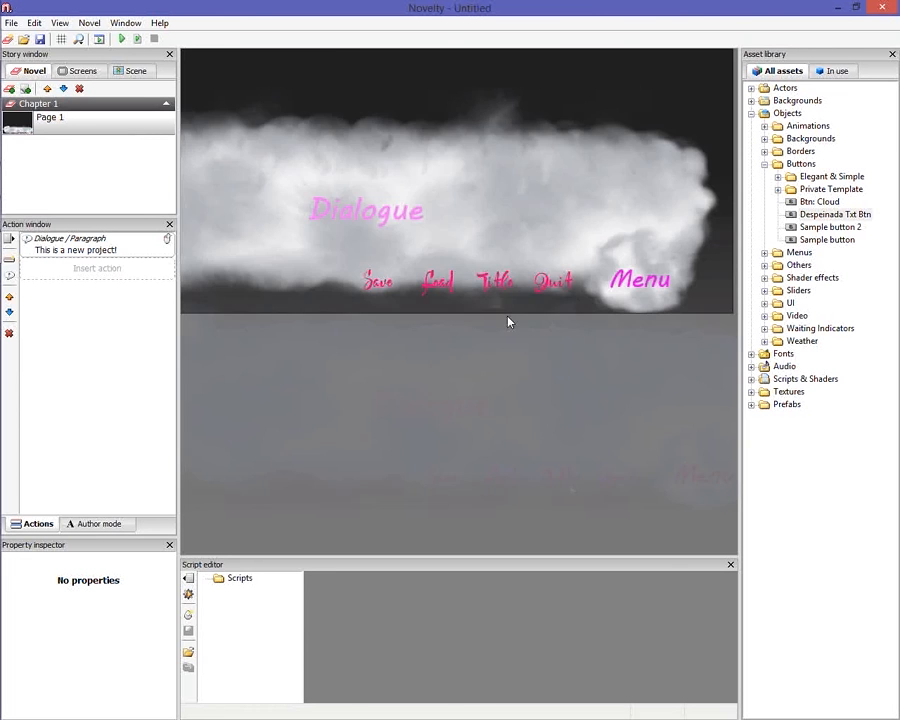
scroll(483, 289, "down", 3)
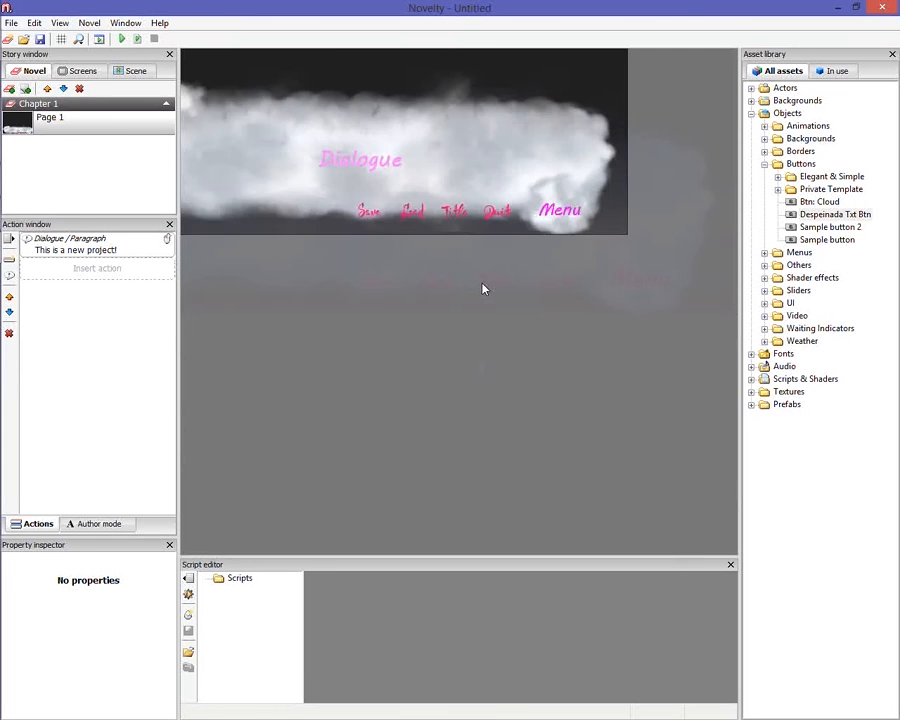
scroll(483, 289, "down", 1)
left_click_drag(450, 72, 543, 327)
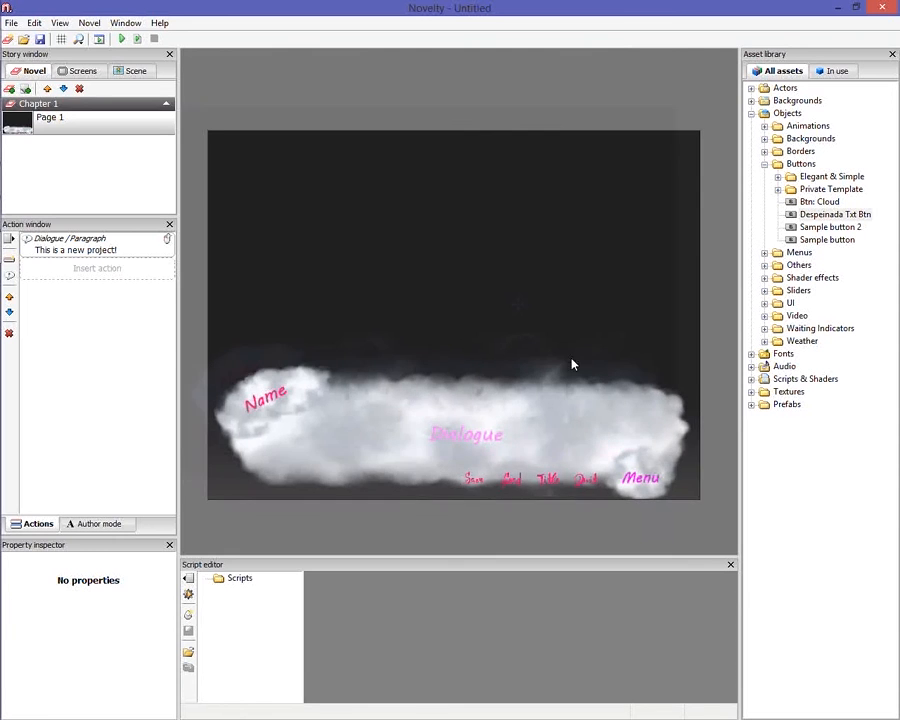
left_click(587, 496)
left_click_drag(587, 496, 557, 403)
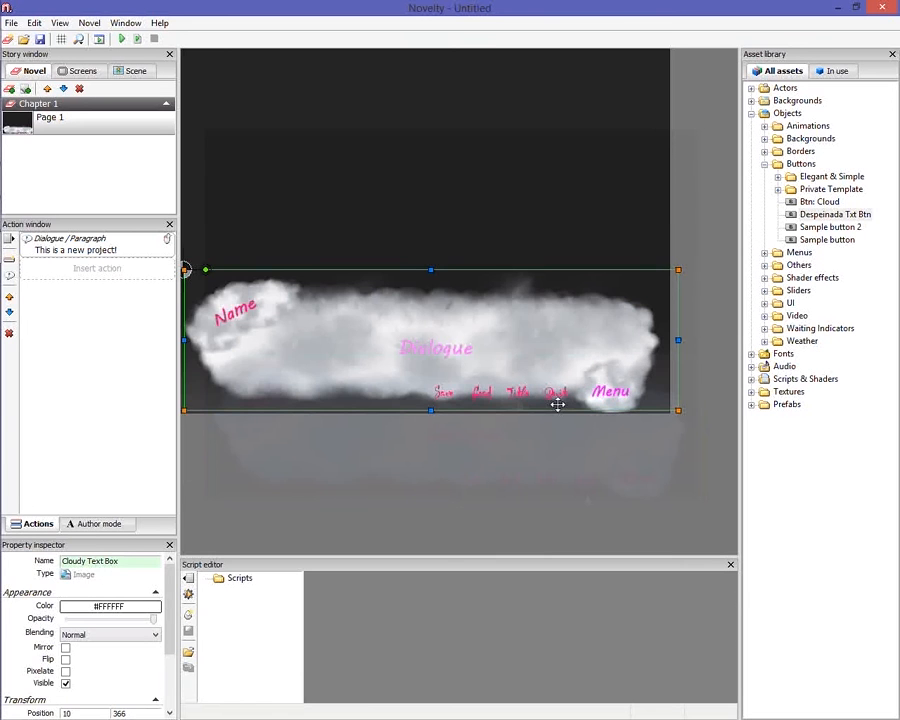
left_click(532, 453)
left_click_drag(532, 453, 443, 339)
Select the Save, Load, Title and Quit buttons and delete all four from the page
scroll(481, 392, "up", 2)
scroll(443, 339, "up", 1)
left_click_drag(360, 426, 544, 401)
left_click(544, 401)
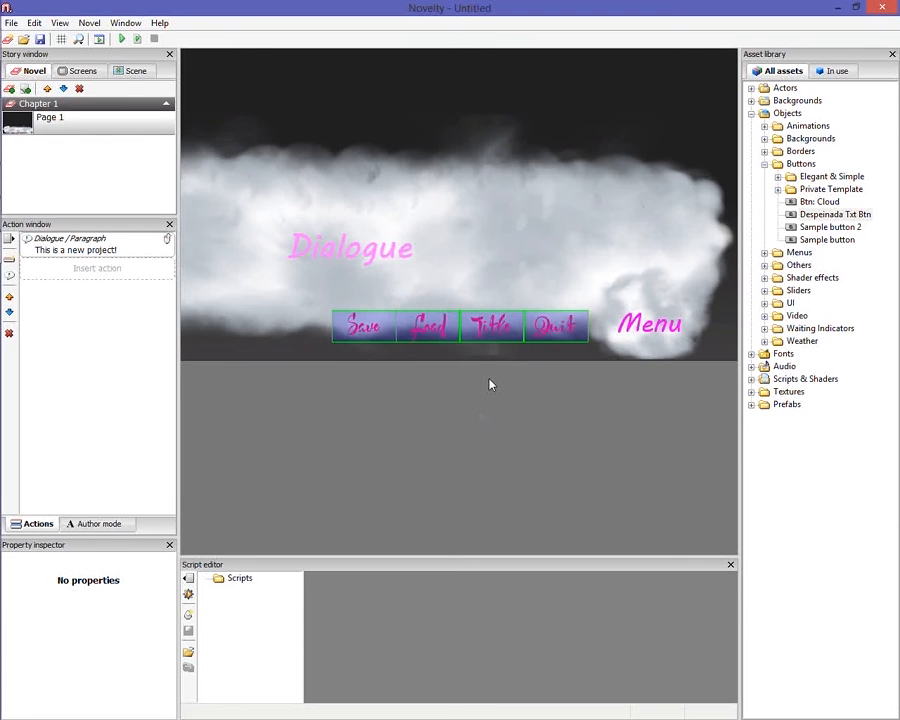
key("Delete")
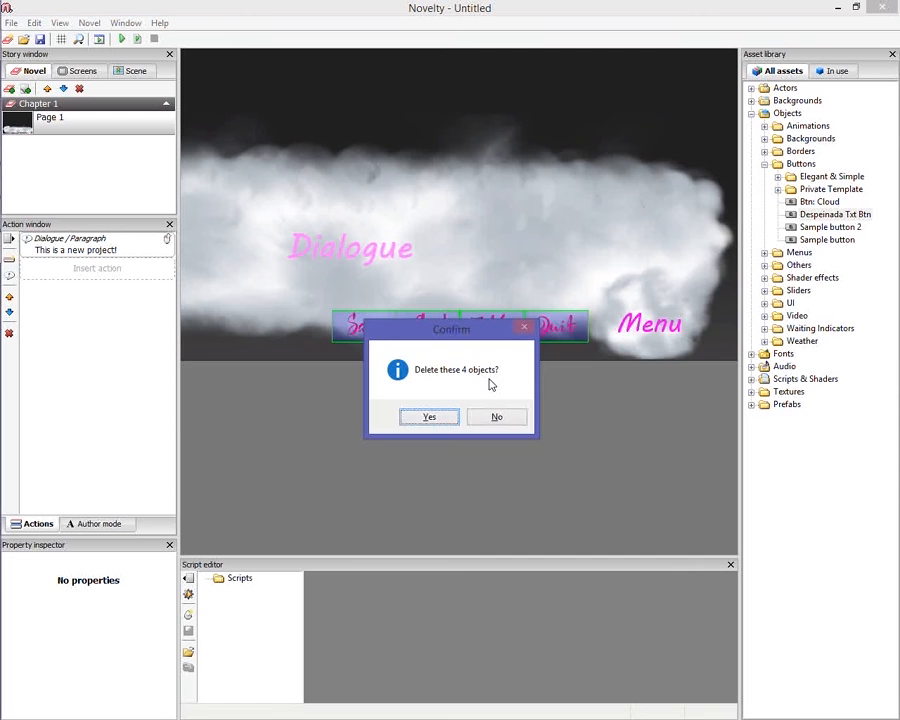
key("Return")
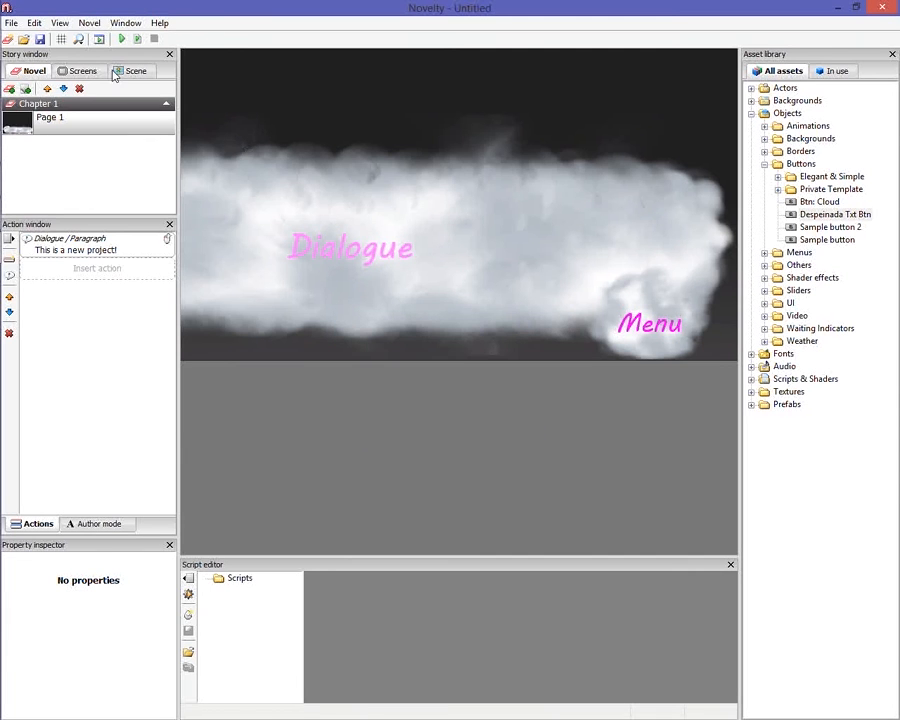
Add a new screen to the project and clear its default name for renaming
left_click(82, 71)
left_click(10, 89)
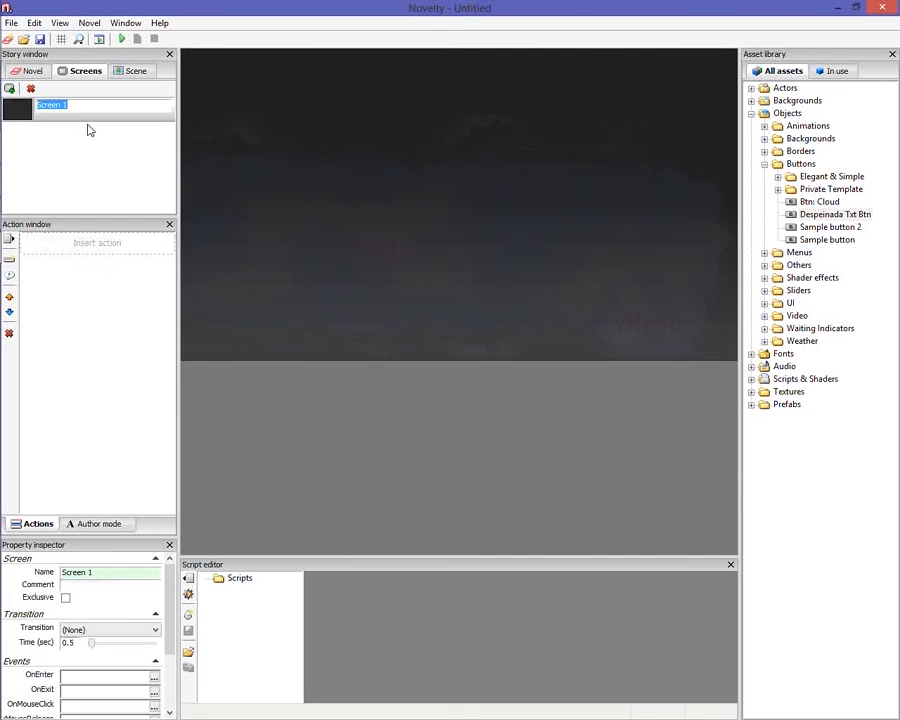
type("S")
key("BackSpace")
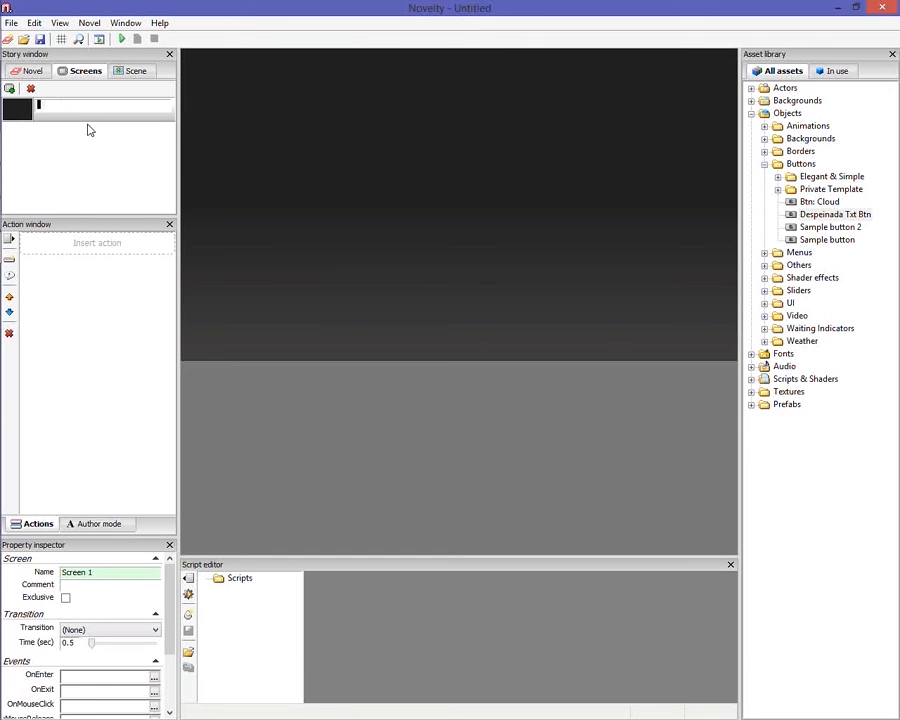
Rename the new screen Menu Screen and place the Save, Load, Title and Quit buttons on it
type("Menu Screen")
key("Return")
left_click(514, 385)
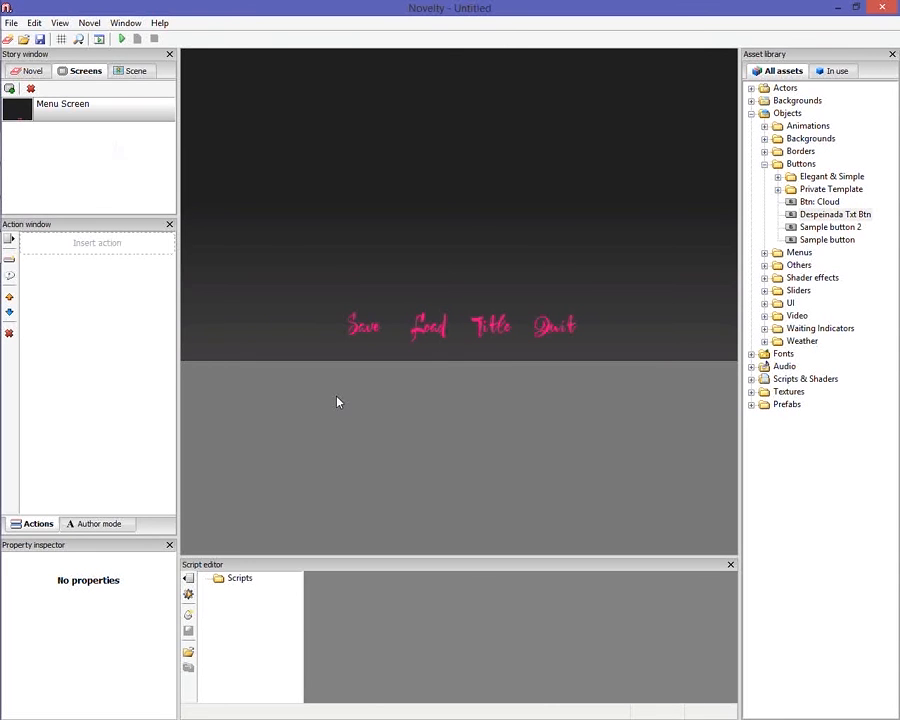
Copy the Menu text and its cloud button from Page 1 onto Menu Screen
right_click(113, 253)
left_click(87, 355)
left_click(90, 151)
left_click(31, 71)
left_click(107, 129)
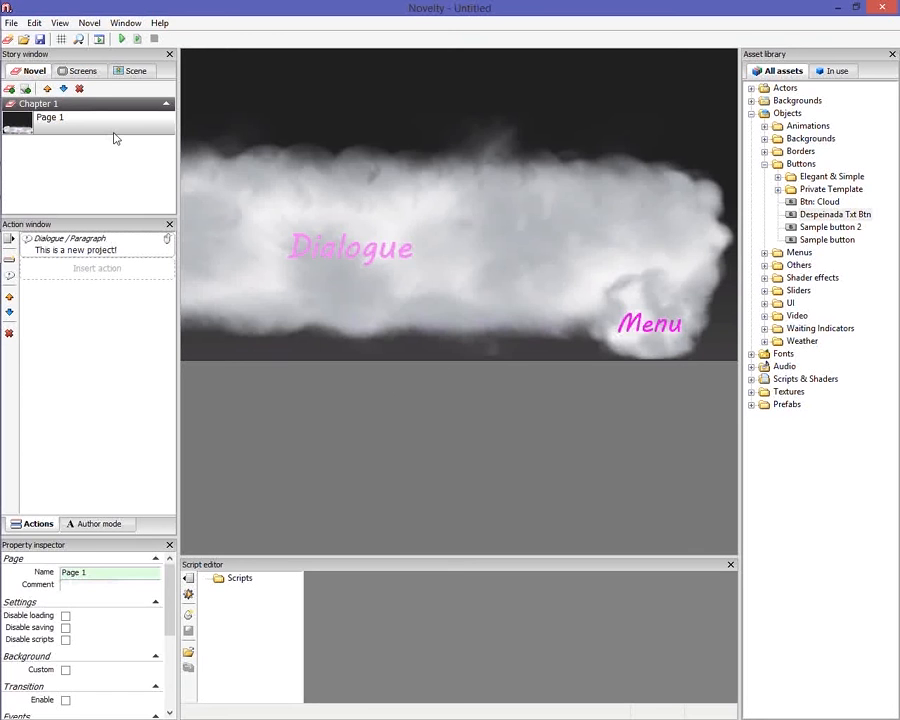
mouse_move(638, 315)
left_mouse_down()
mouse_move(632, 343)
mouse_move(657, 393)
left_mouse_up()
left_click(557, 245, "ctrl")
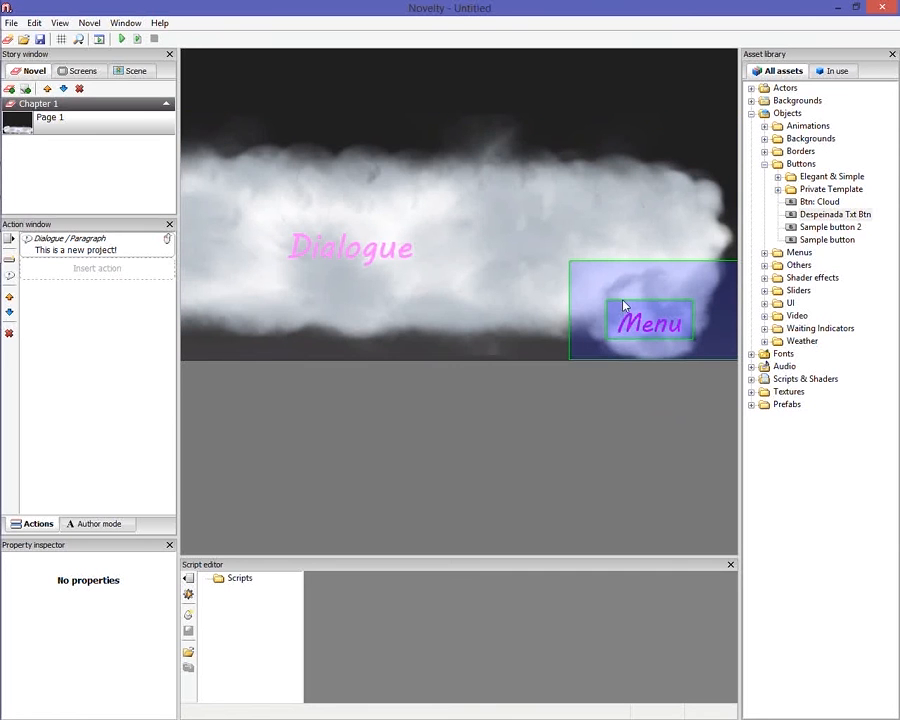
left_click(80, 70)
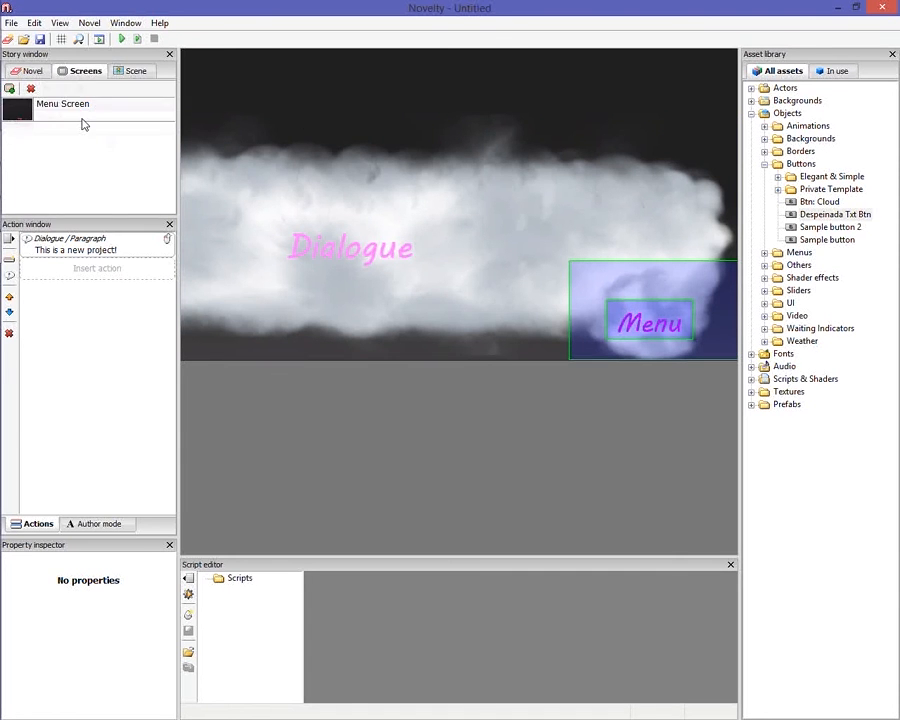
left_click(84, 118)
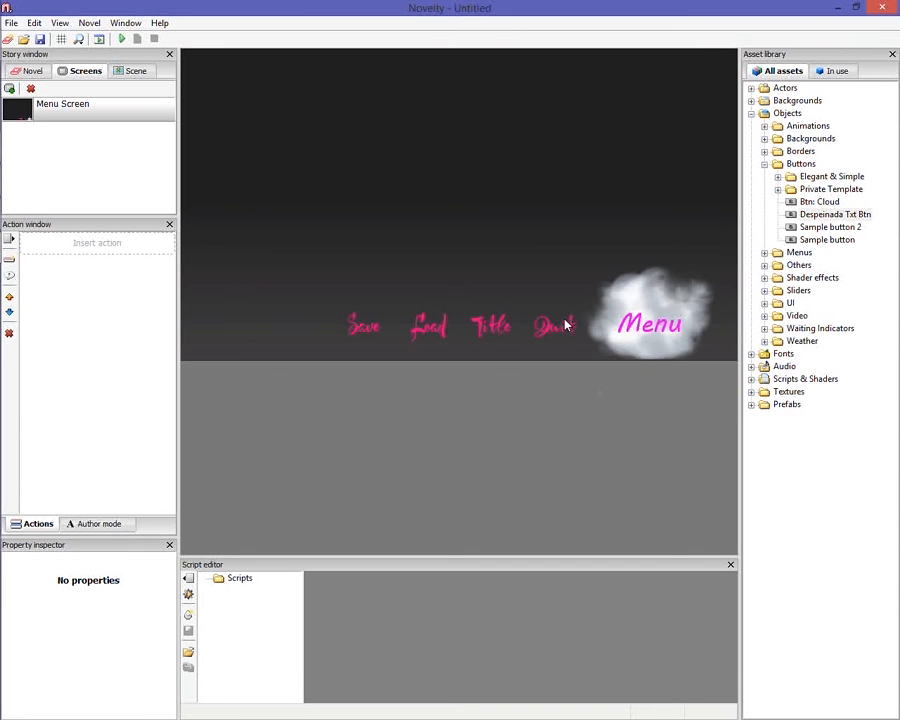
Examine the cloud button, Menu text and the Save, Load, Title and Quit buttons on Menu Screen
left_click(633, 335)
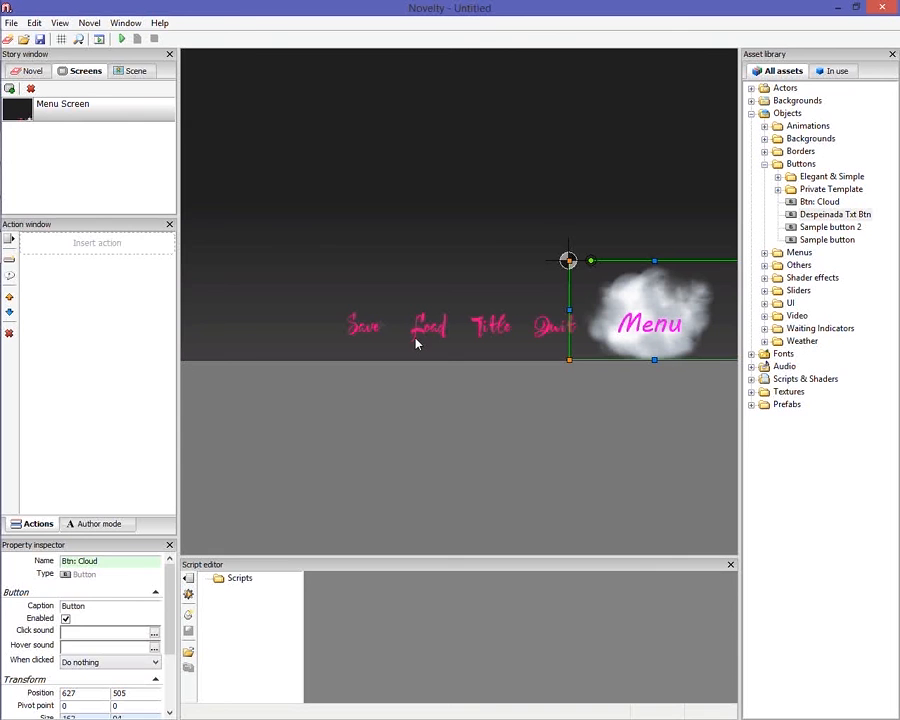
left_click(627, 436)
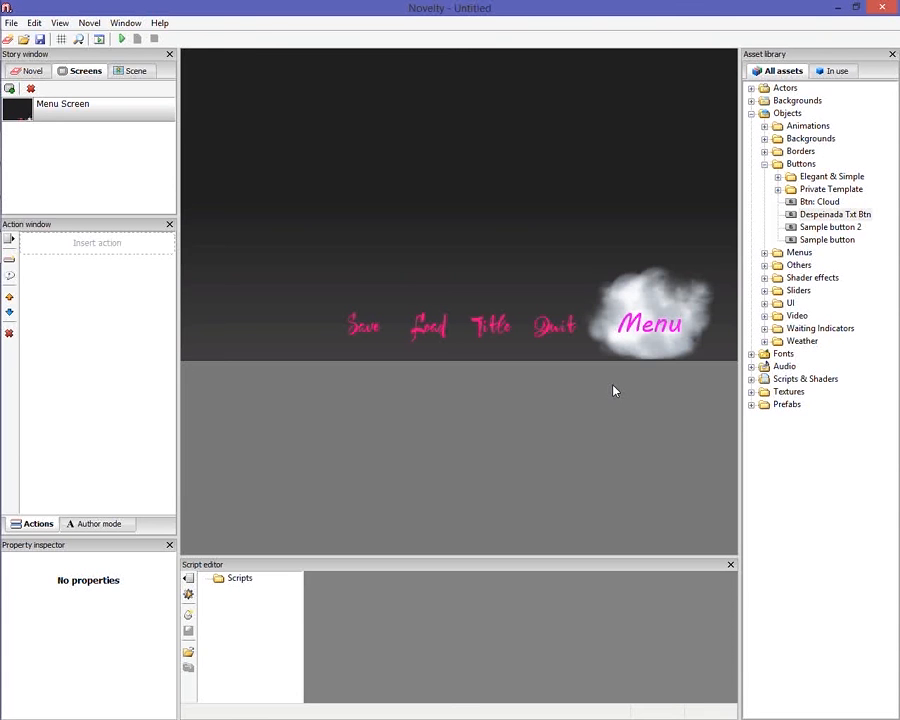
left_click(630, 306)
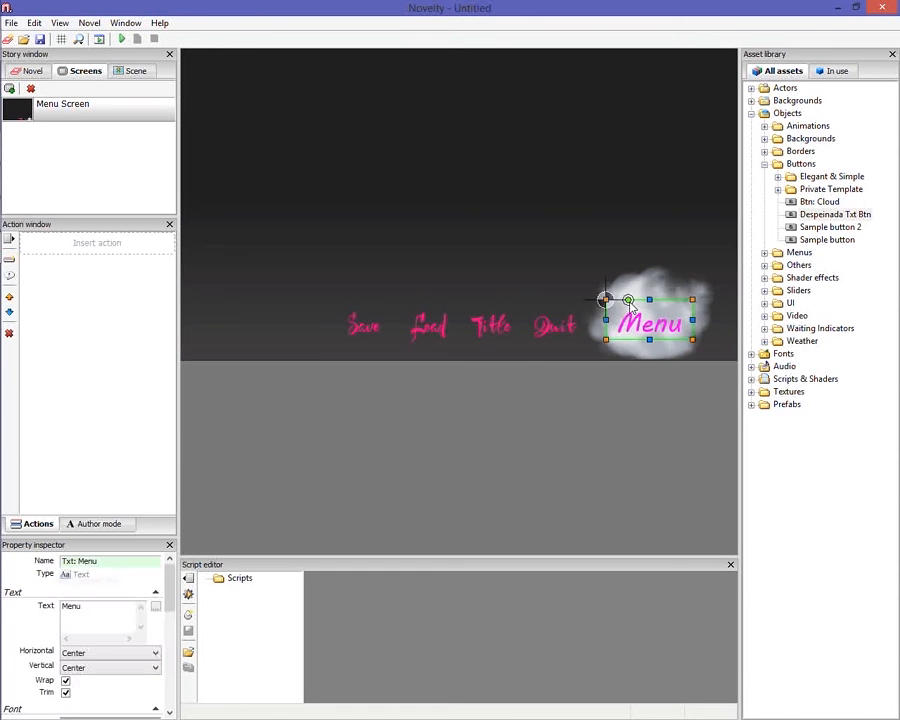
left_click(641, 297)
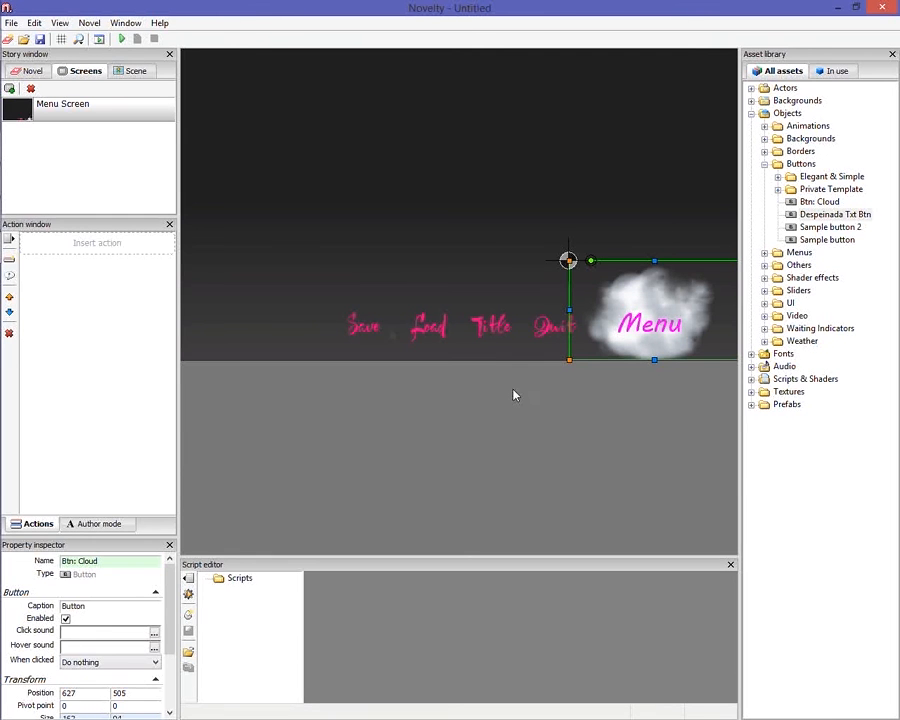
left_click(535, 330)
left_click(428, 328)
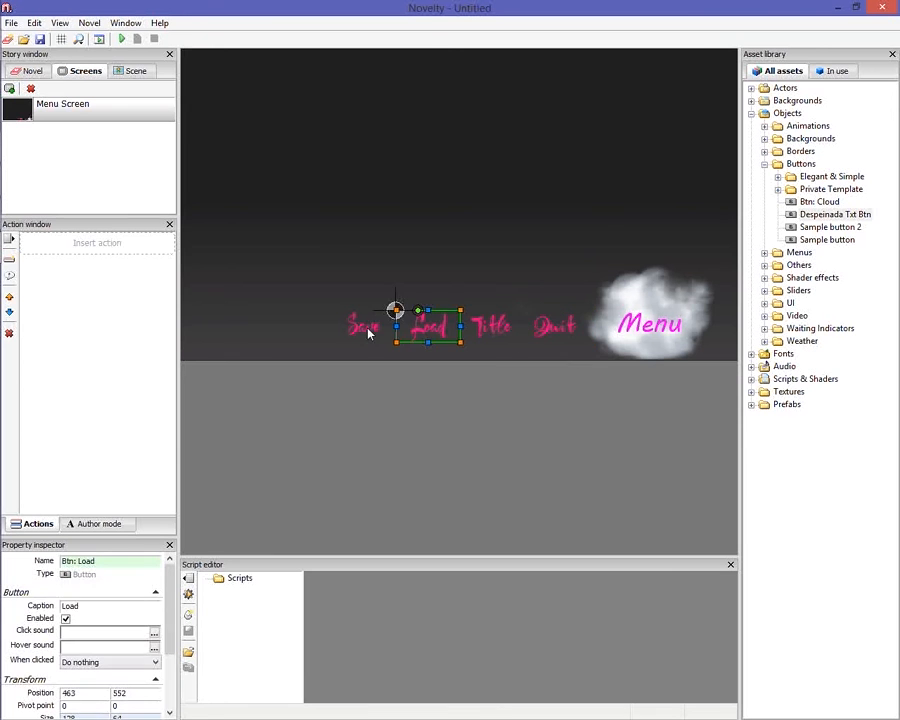
left_click(415, 338)
left_click(553, 328)
left_click(405, 342)
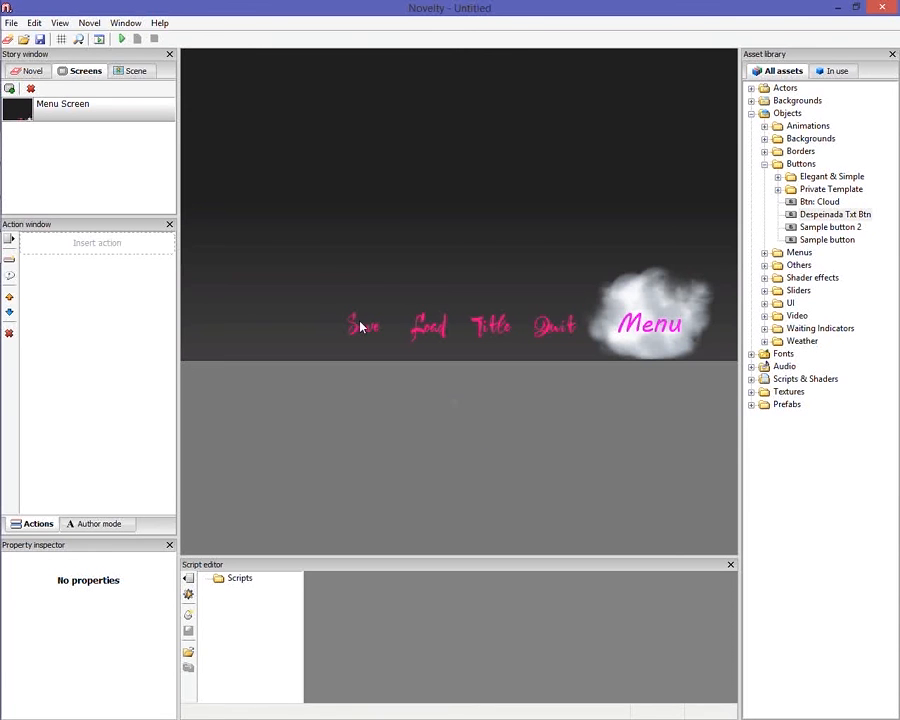
left_click(478, 328)
left_click(484, 384)
left_click(107, 524)
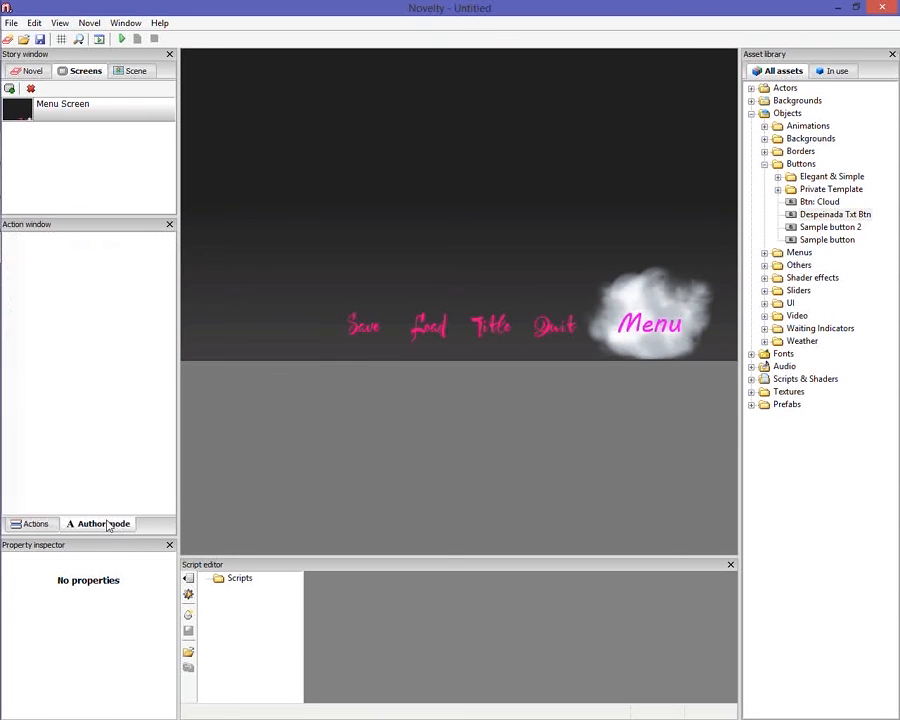
left_click(36, 524)
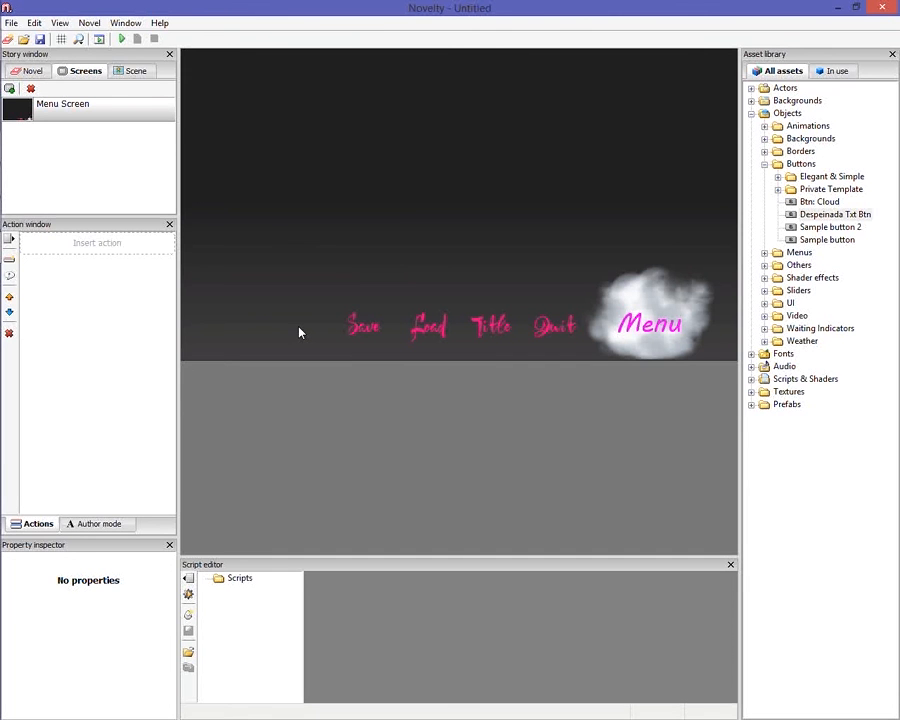
Open the Action catalogue, dock it beside the Script editor and widen it slightly
left_click(10, 240)
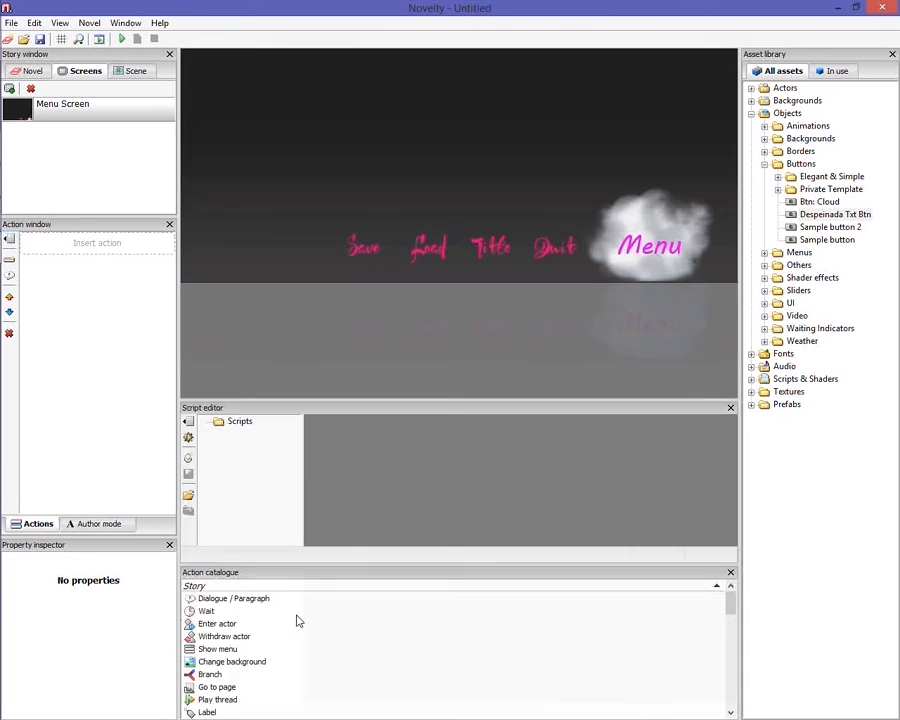
double_click(210, 572)
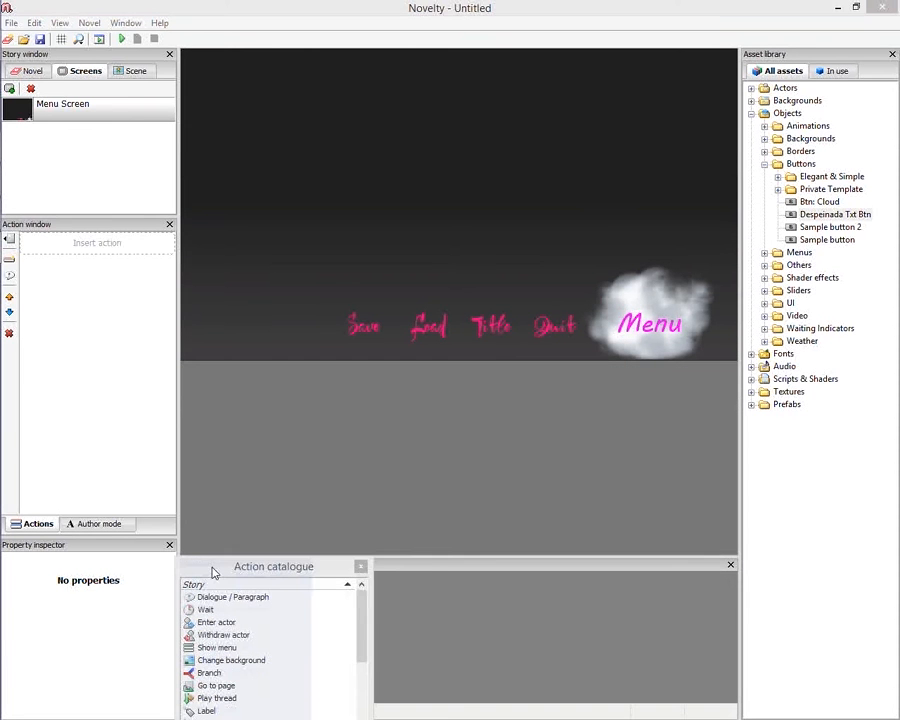
left_click_drag(213, 572, 340, 696)
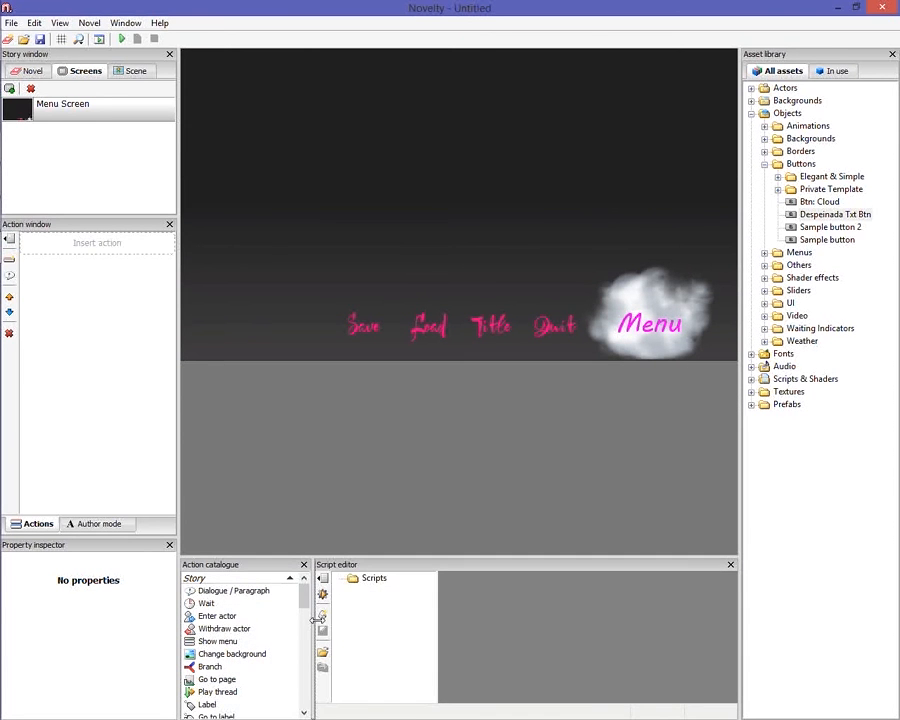
left_click_drag(318, 620, 340, 612)
Add four Move object actions to Menu Screen
scroll(322, 598, "down", 1)
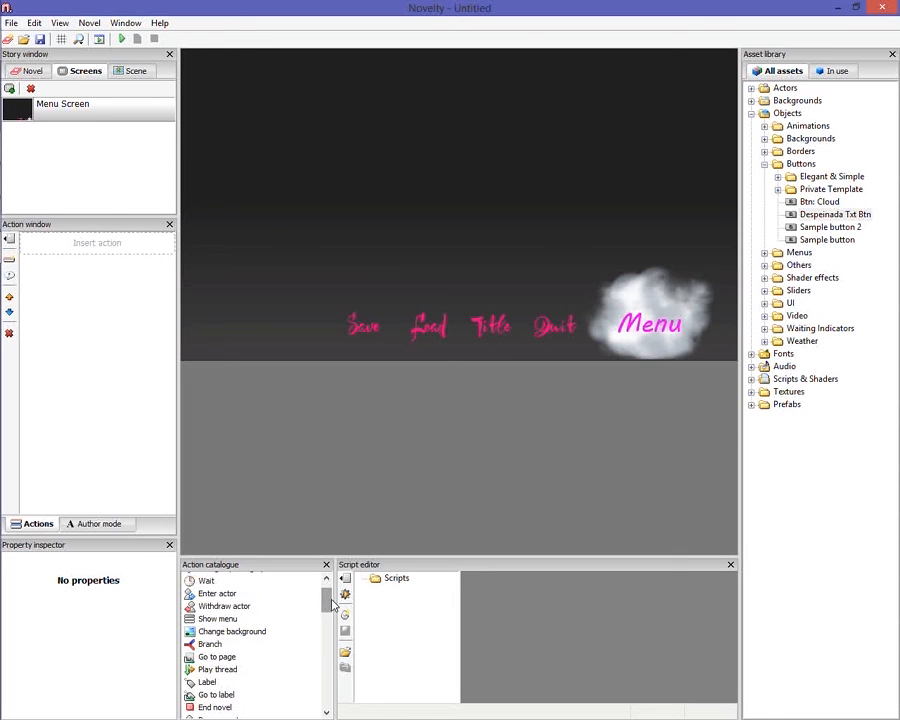
scroll(332, 606, "down", 1)
left_click_drag(331, 607, 331, 634)
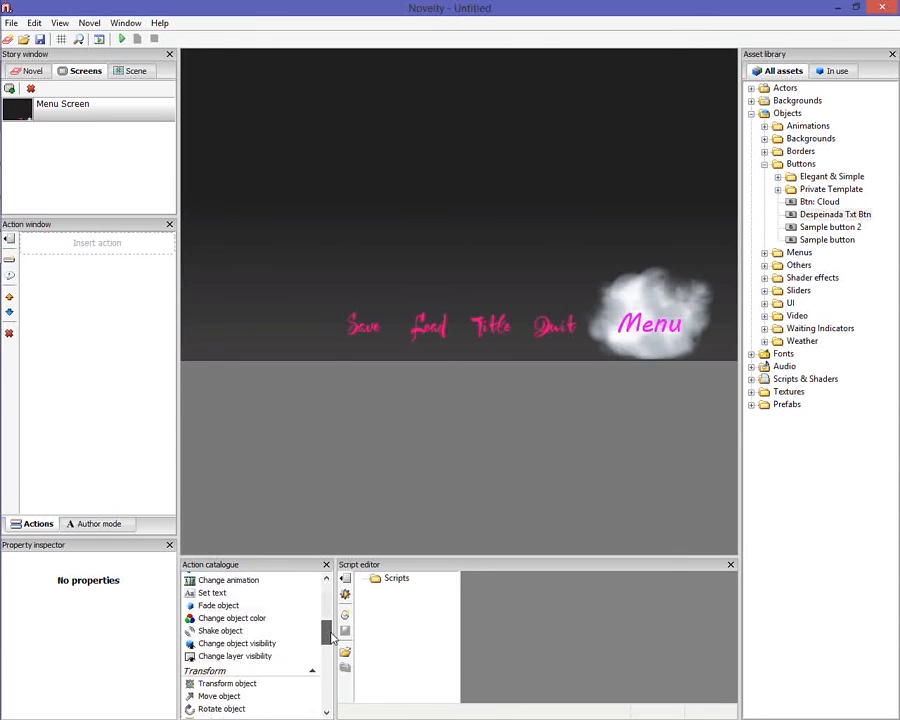
scroll(331, 634, "up", 1)
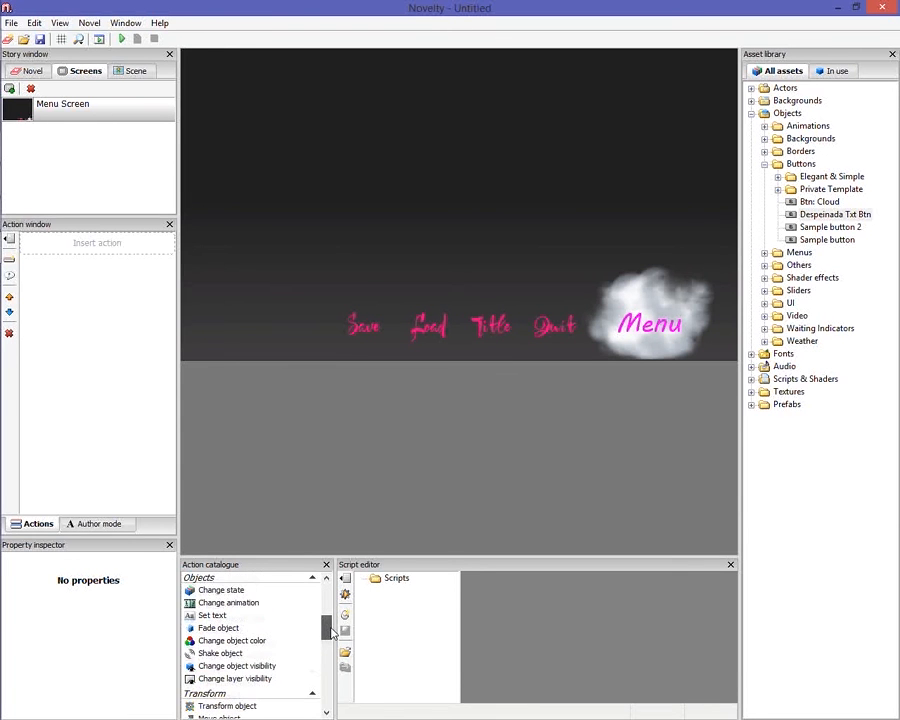
scroll(327, 643, "down", 2)
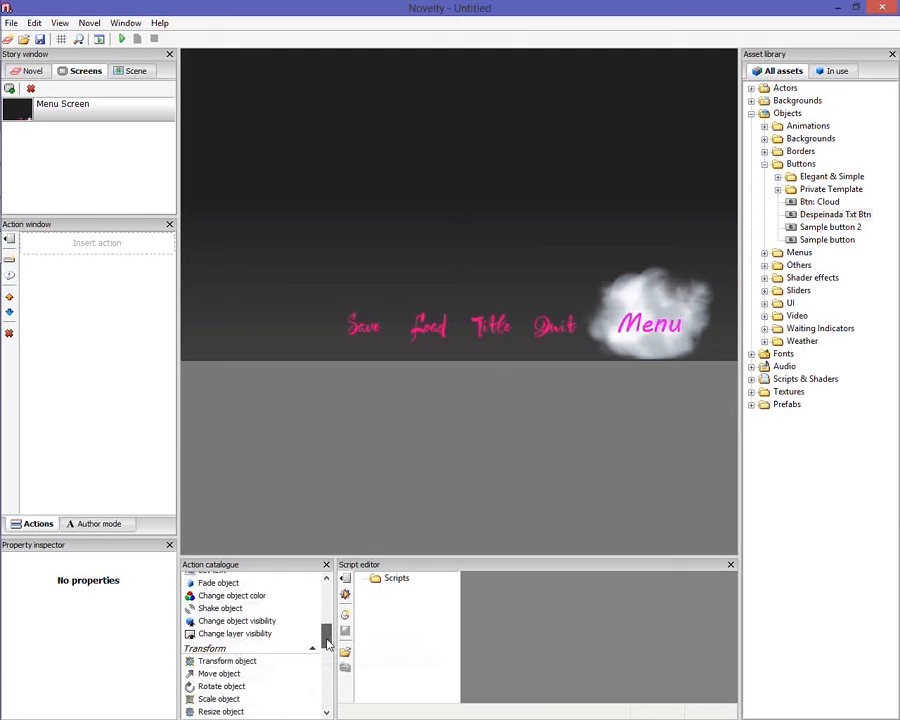
scroll(327, 643, "down", 2)
left_click(366, 328)
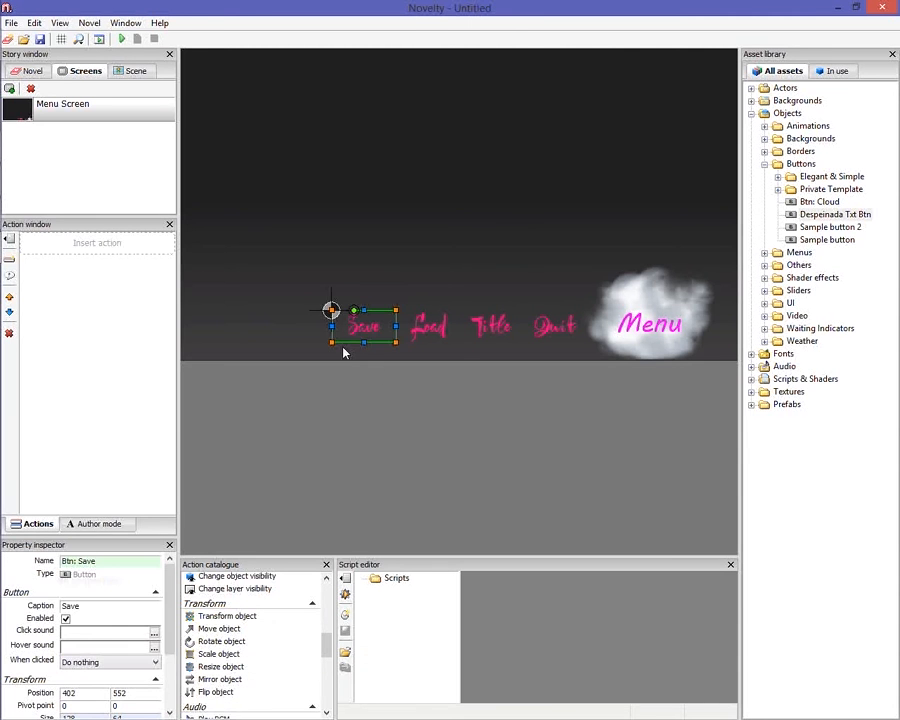
left_click(459, 334)
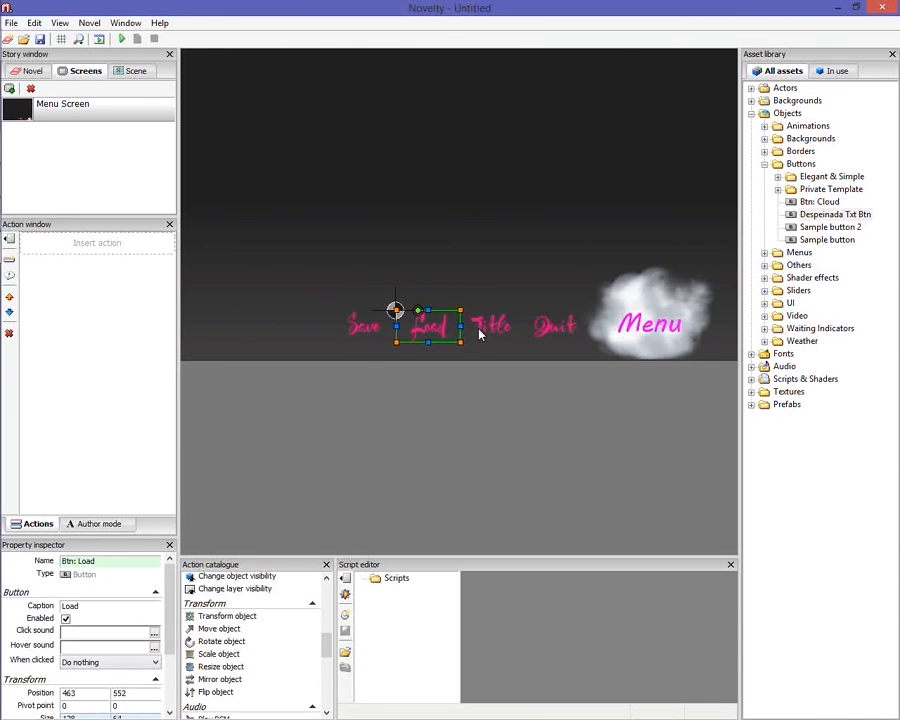
left_click(532, 338)
left_click(537, 369)
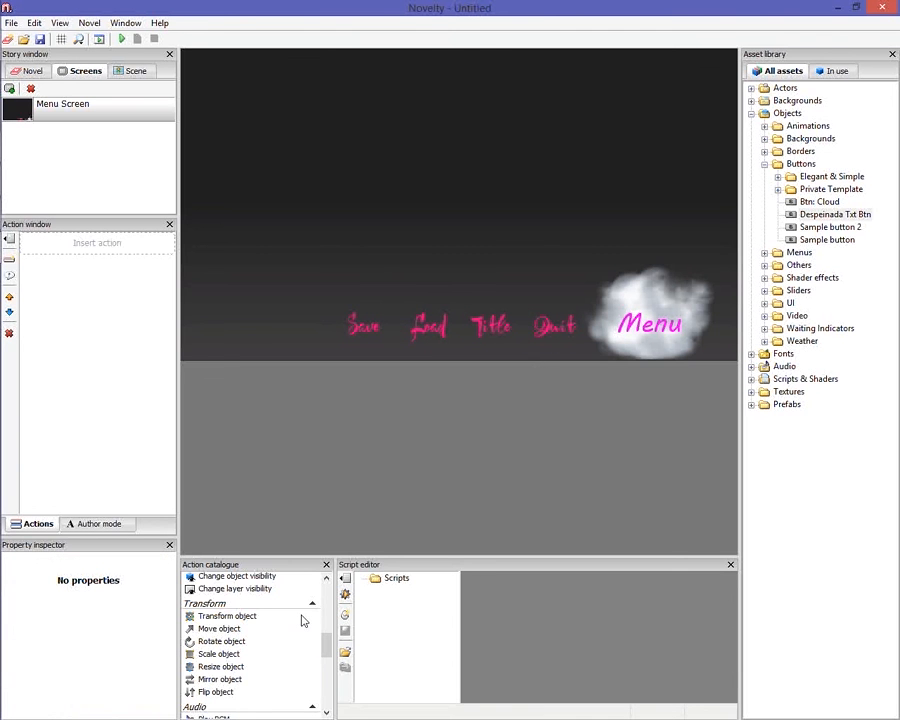
scroll(326, 647, "down", 1)
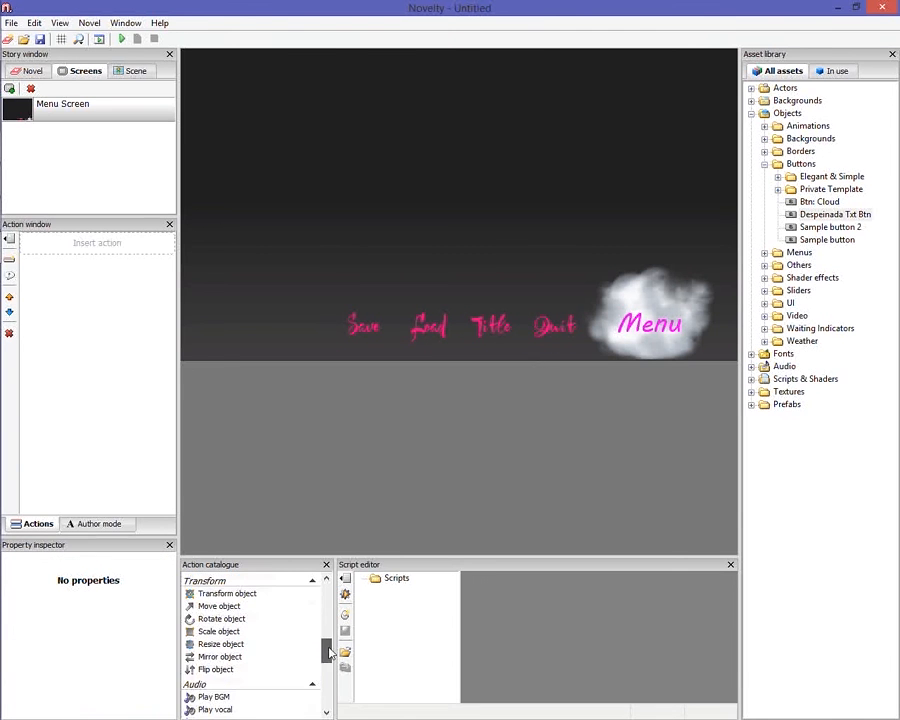
double_click(222, 606)
double_click(222, 606)
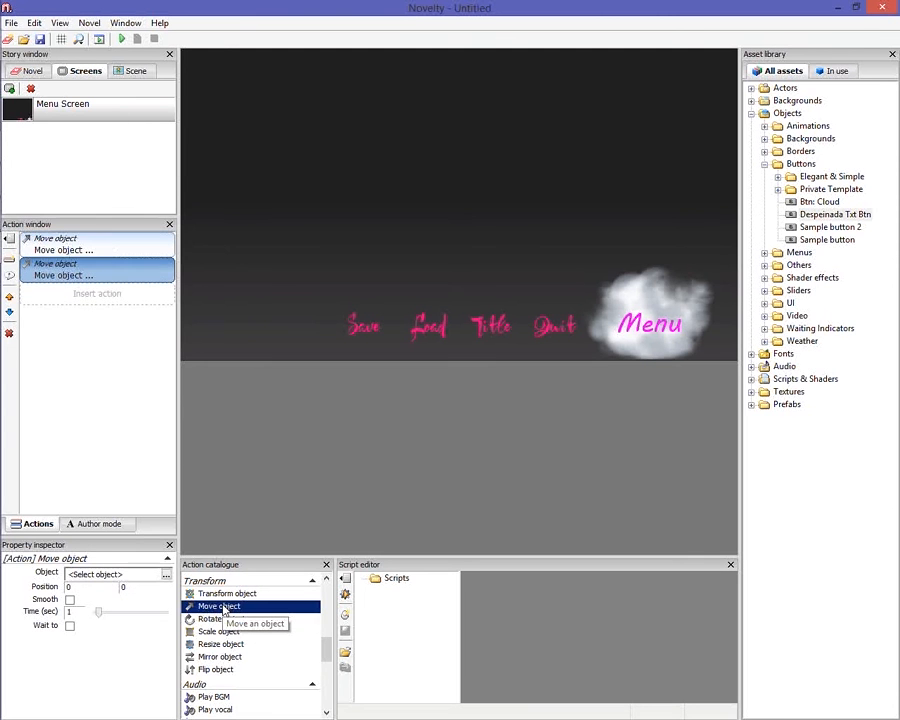
double_click(222, 606)
double_click(222, 606)
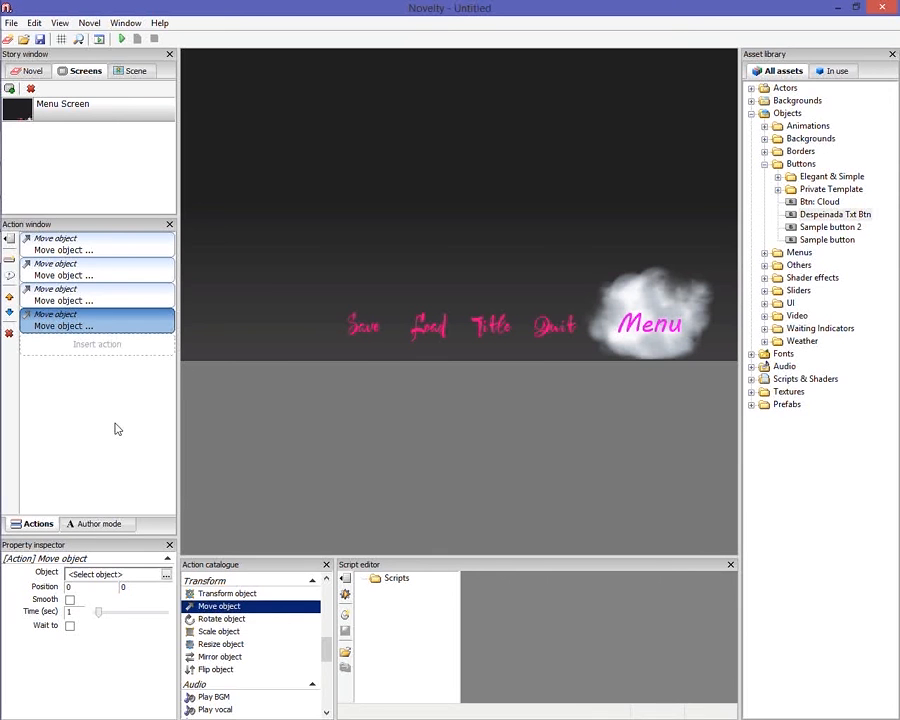
Assign Btn: Save to the first Move object action and Btn: Load to the second
left_click(125, 254)
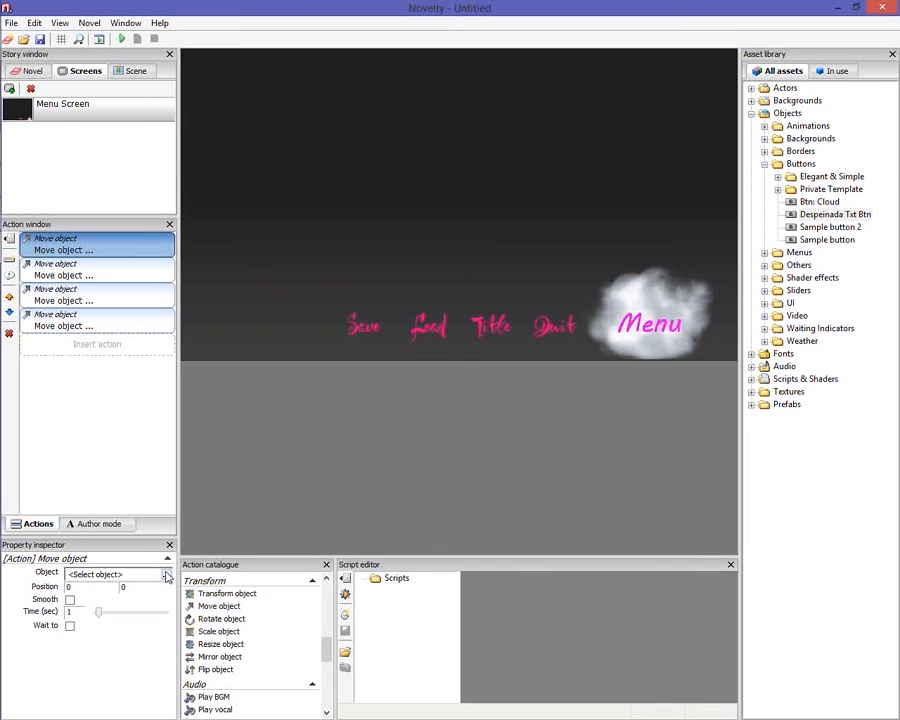
left_click(166, 575)
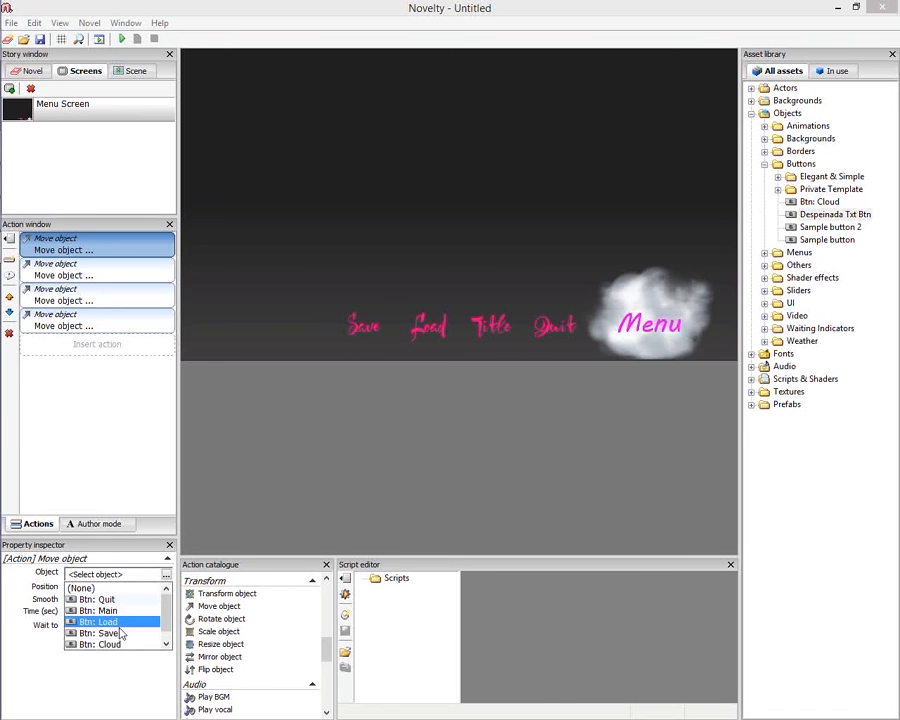
left_click(128, 633)
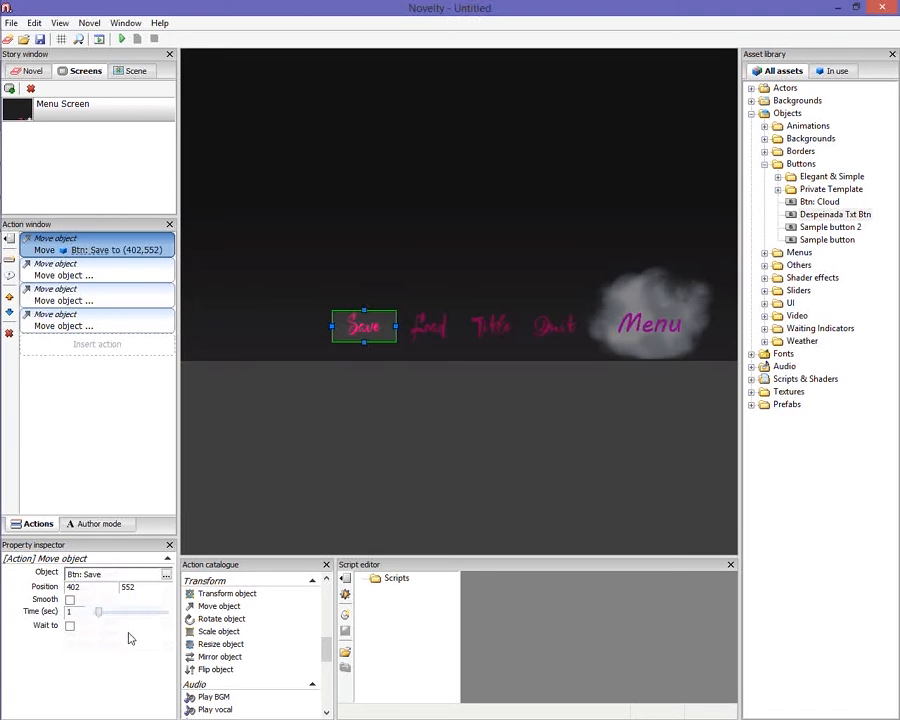
left_click(94, 278)
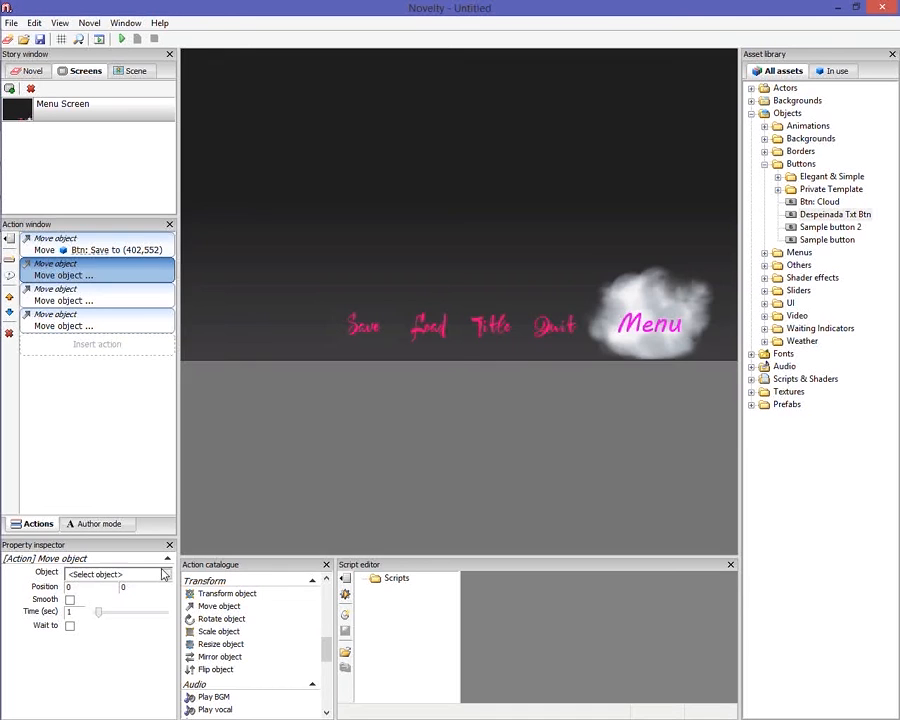
left_click(163, 573)
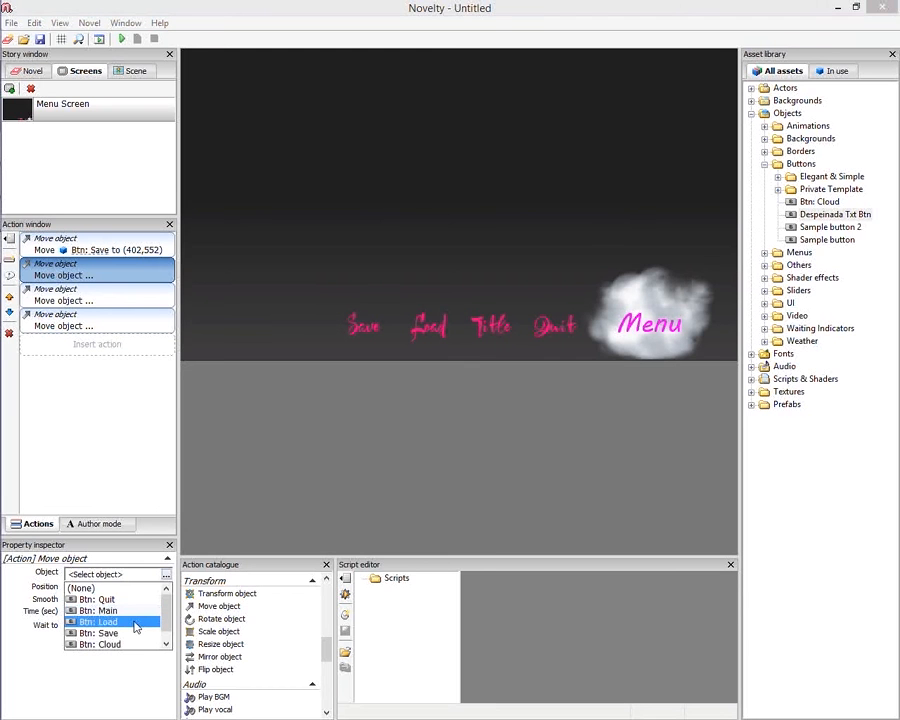
left_click(136, 623)
Assign Btn: Main as the object of the third Move object action
left_click(94, 300)
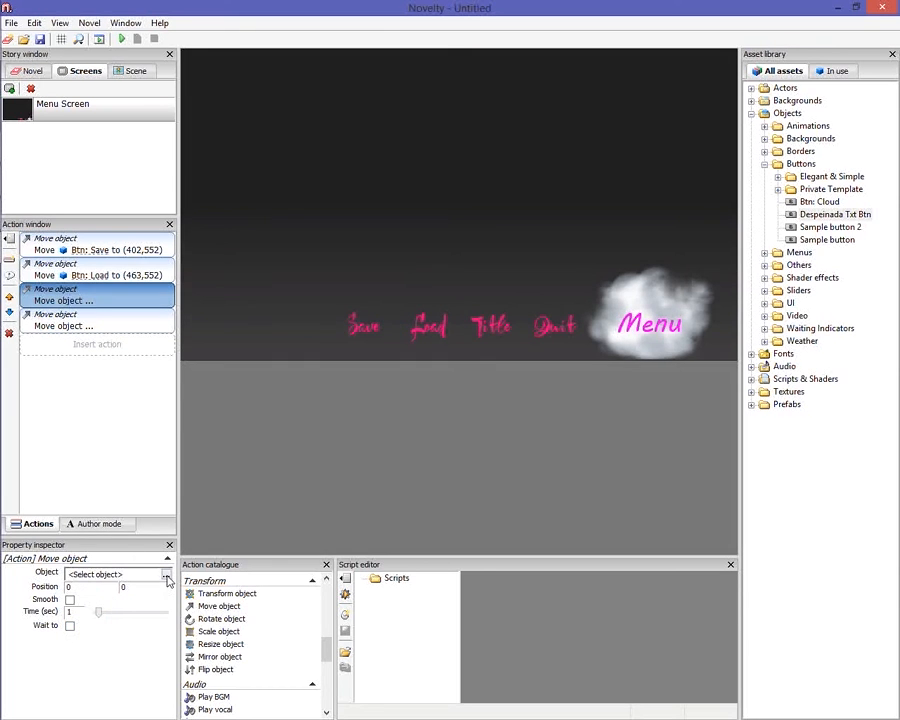
left_click(165, 575)
key("Up")
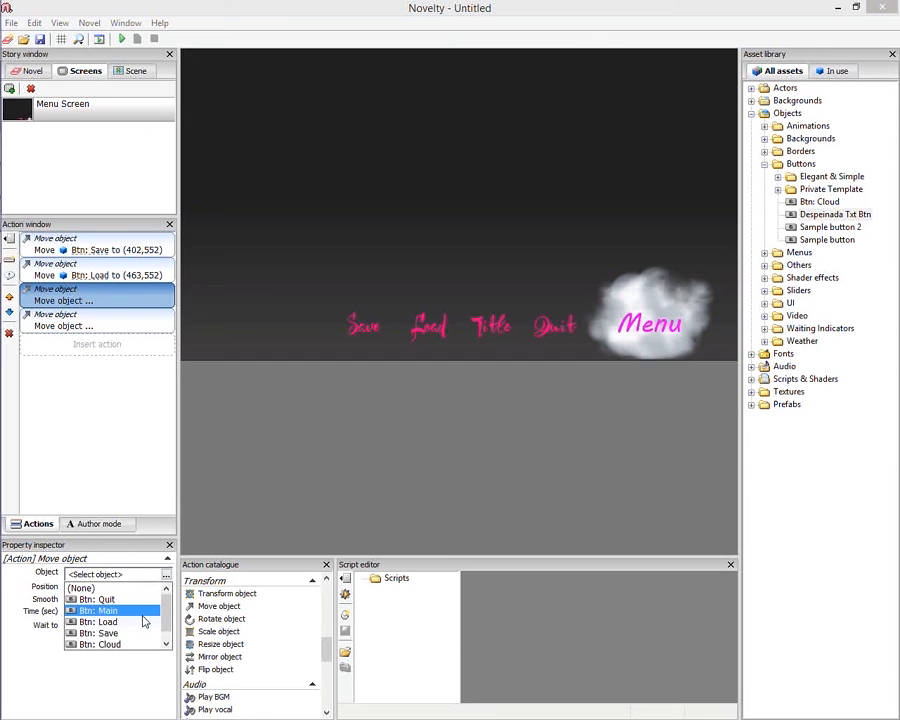
key("Return")
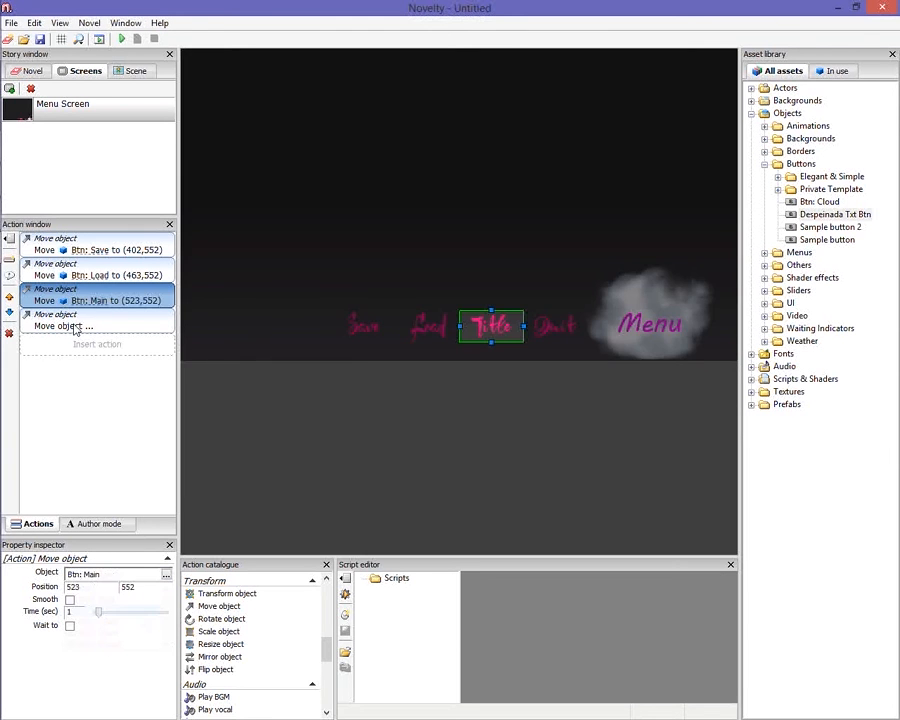
Assign Btn: Quit as the object of the fourth Move object action
left_click(75, 326)
left_click(166, 578)
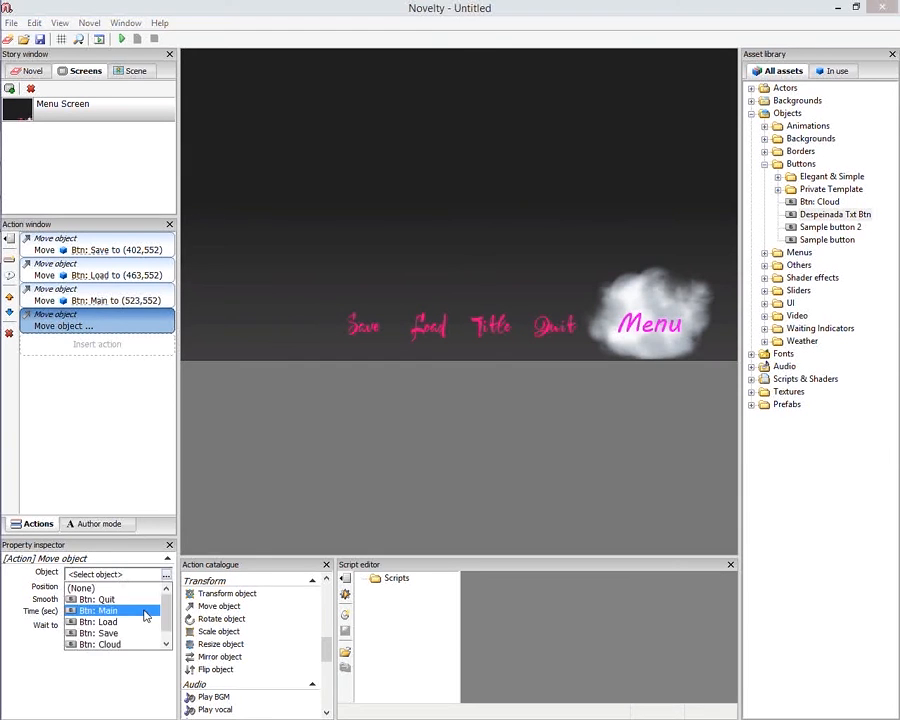
left_click(110, 599)
left_click(317, 483)
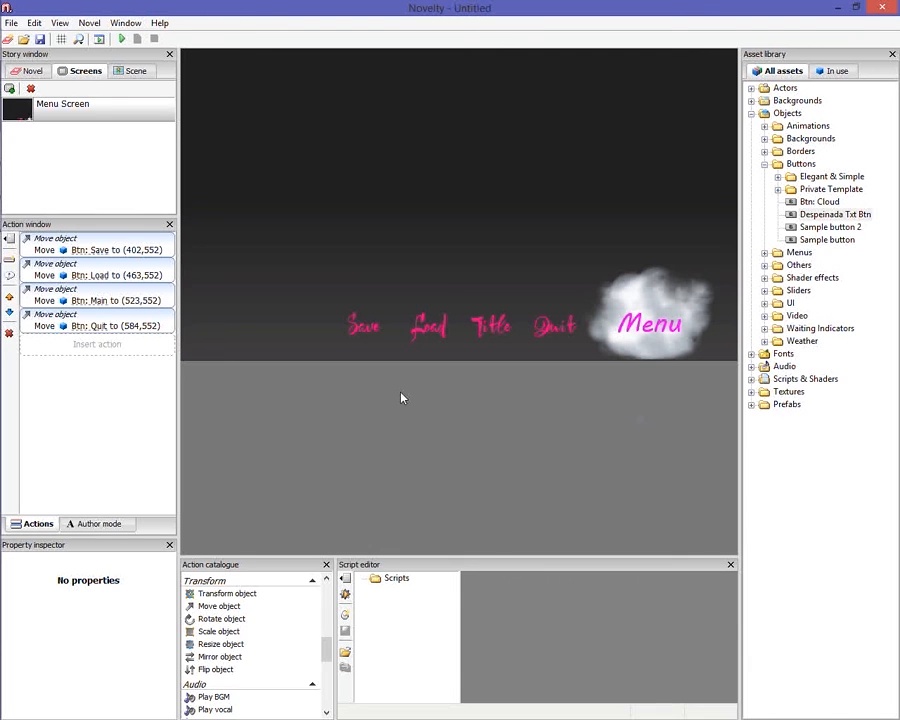
Select the Save, Load, Title and Quit buttons together and move them just below the lower edge of Menu Screen
left_click_drag(348, 399, 562, 420)
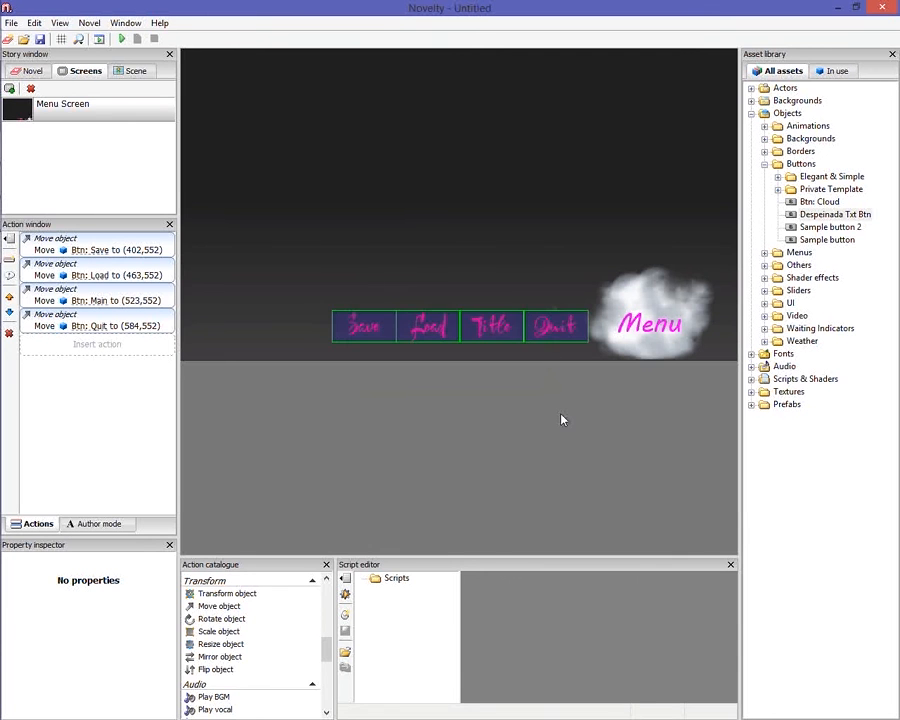
left_click(363, 403)
left_click_drag(363, 403, 569, 313)
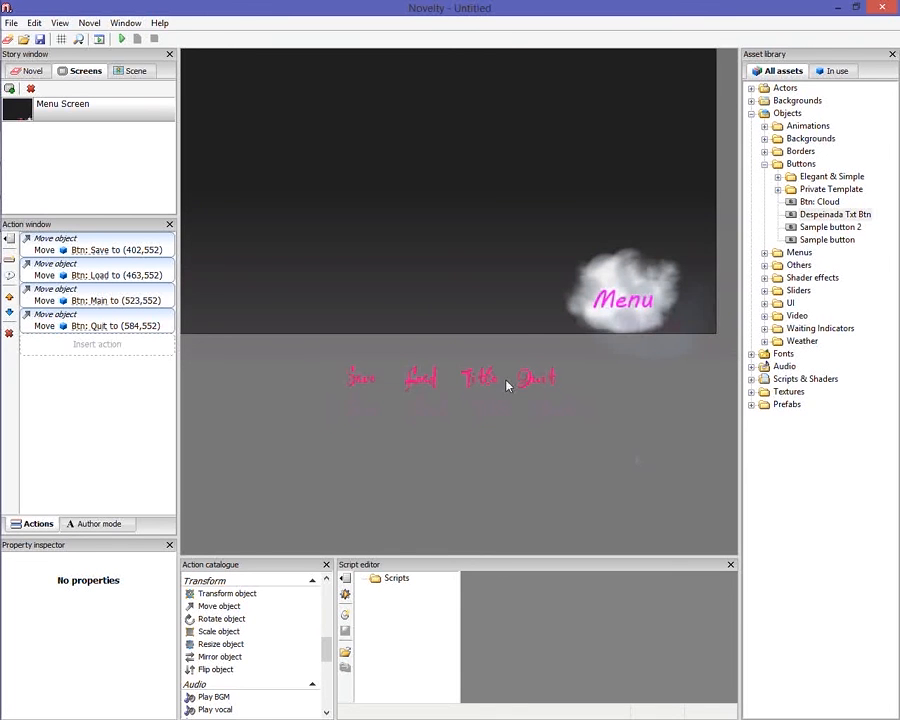
scroll(501, 373, "down", 1)
left_click_drag(376, 266, 353, 411)
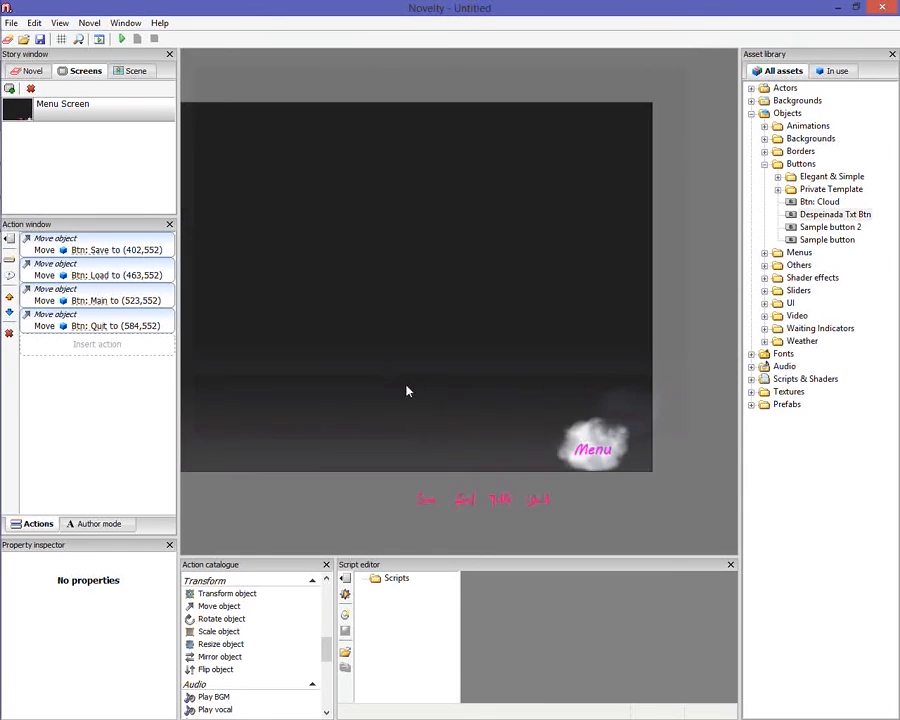
left_click_drag(407, 391, 466, 378)
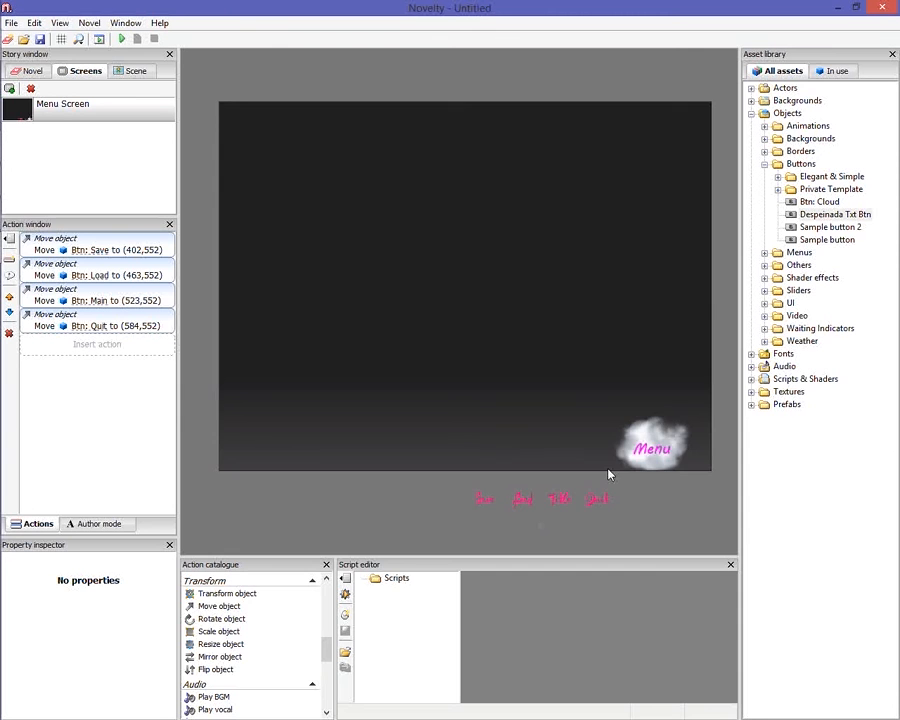
Enable Smooth on all four Move object actions, and enable the wait option on the Btn: Quit action
left_click(100, 247)
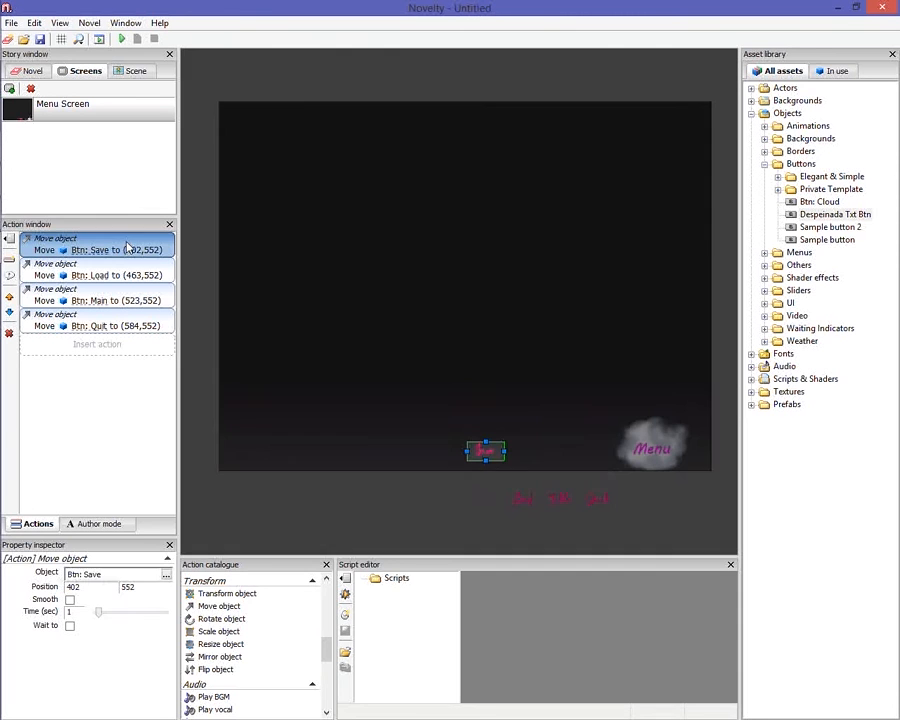
left_click(70, 600)
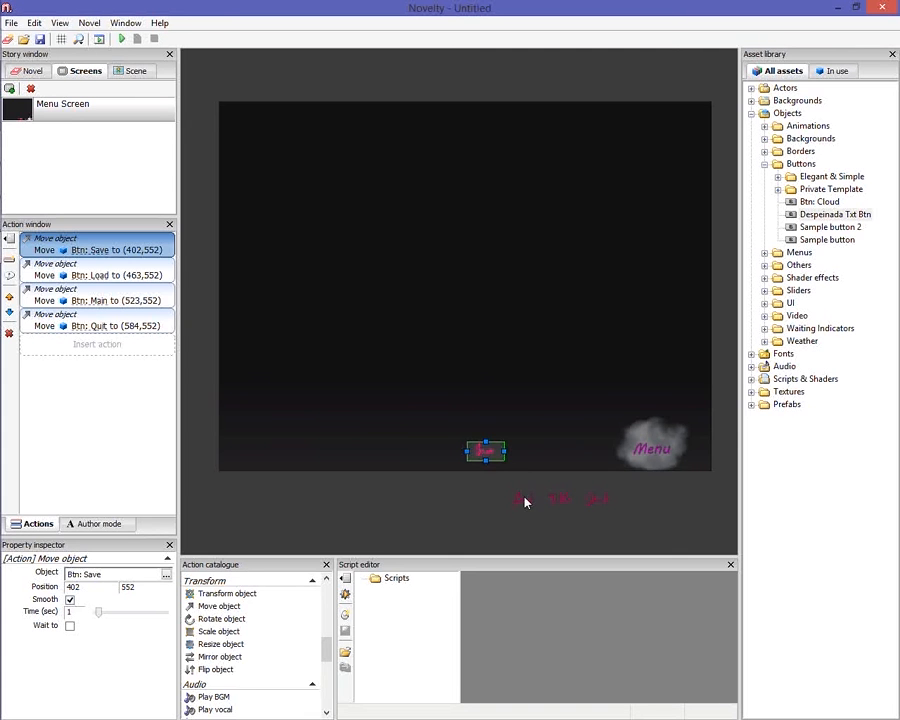
left_click(133, 274)
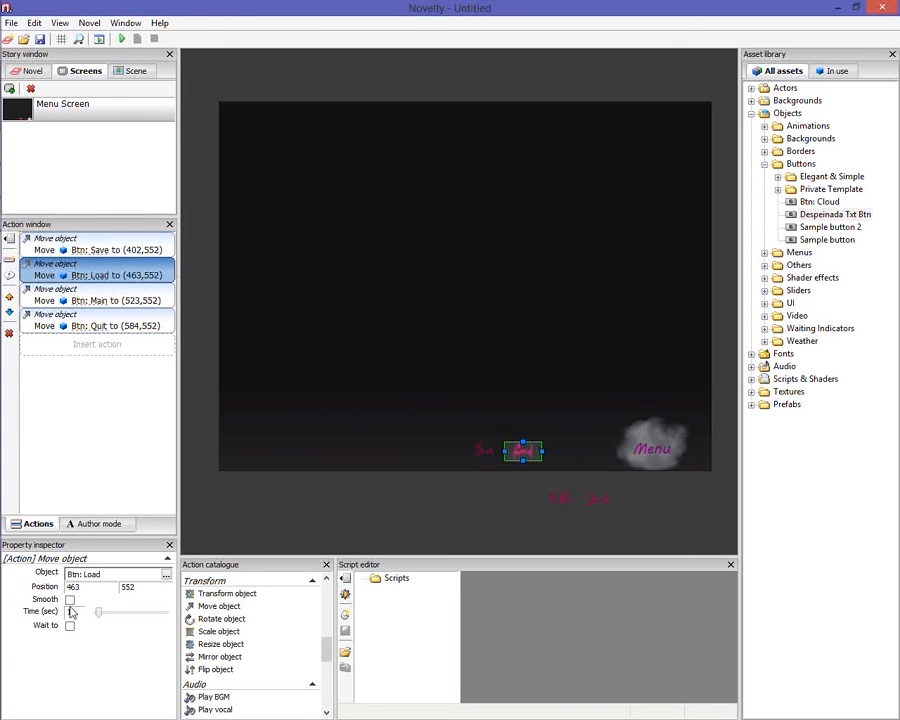
left_click(70, 599)
left_click(88, 298)
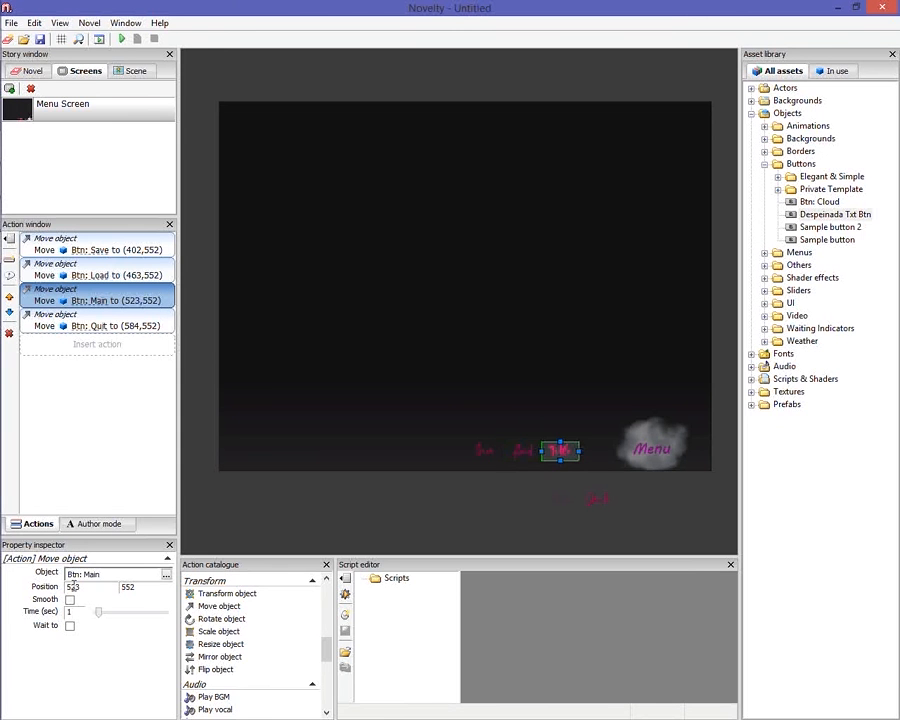
left_click(92, 326)
left_click(70, 599)
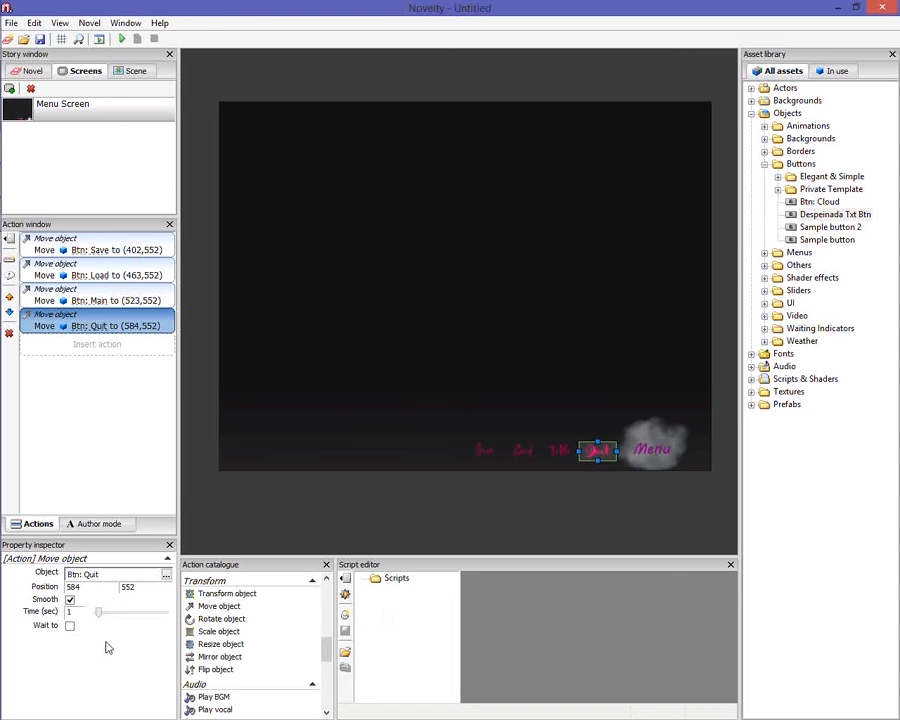
left_click(70, 625)
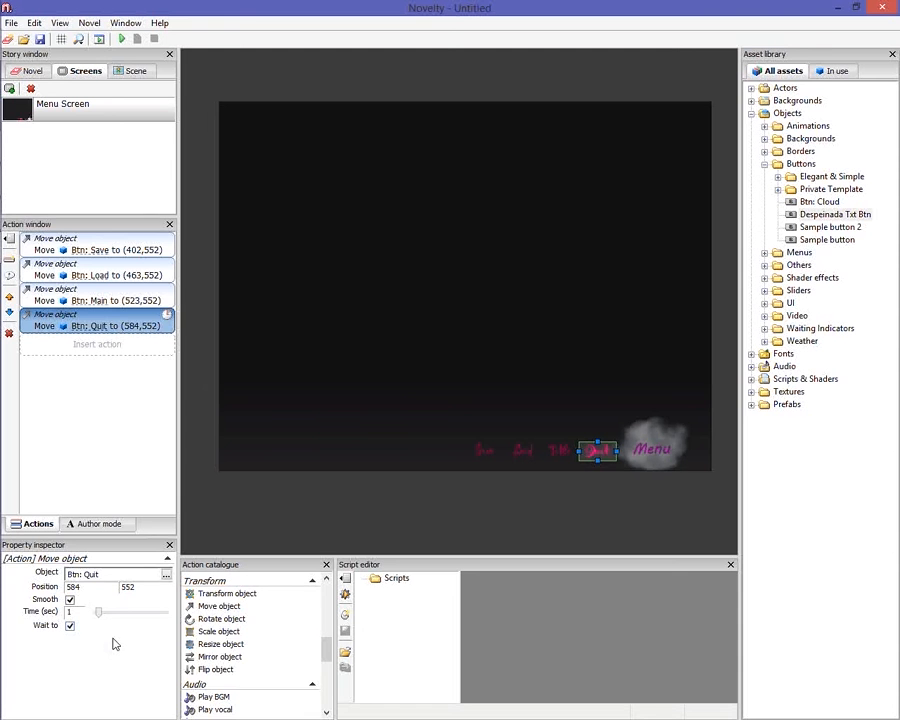
Set the time of all four Move object actions to .3 seconds
left_click(115, 243)
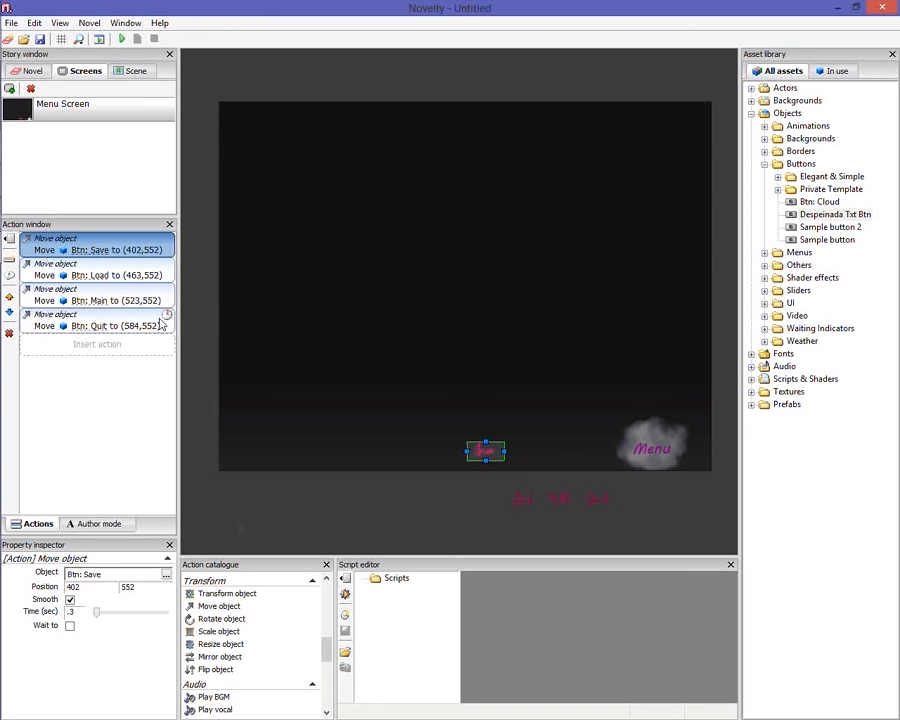
left_click(139, 272)
double_click(82, 617)
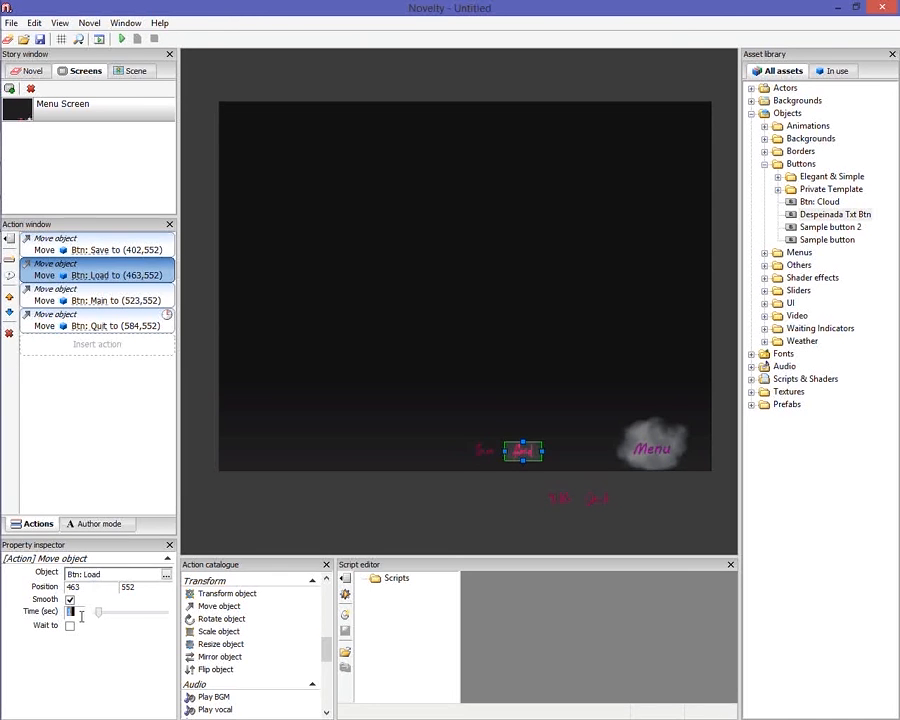
type(".3")
left_click(118, 289)
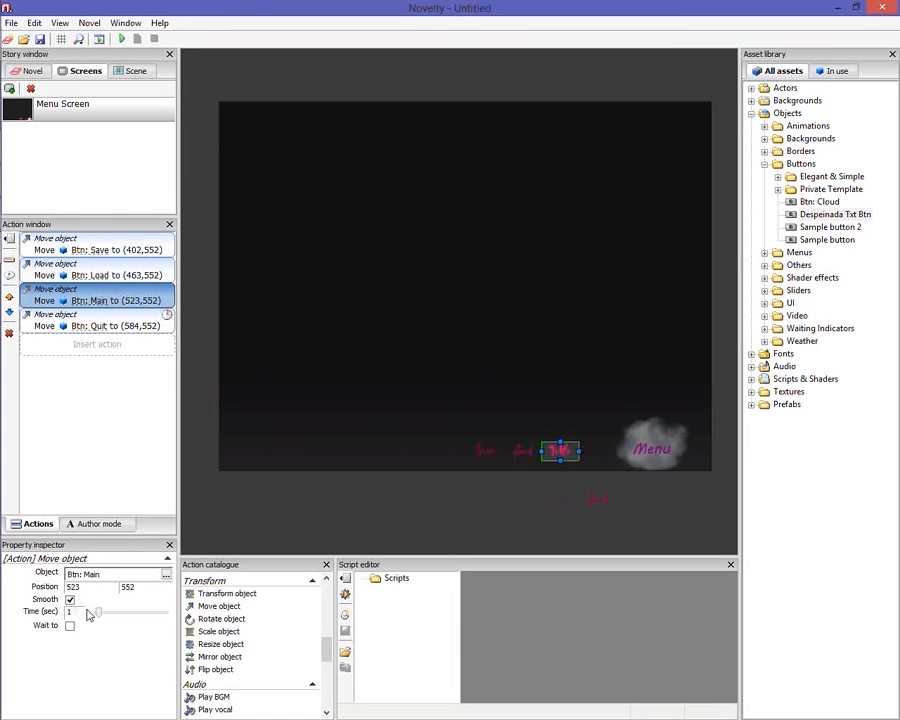
double_click(85, 613)
type(".3")
left_click(135, 326)
double_click(72, 612)
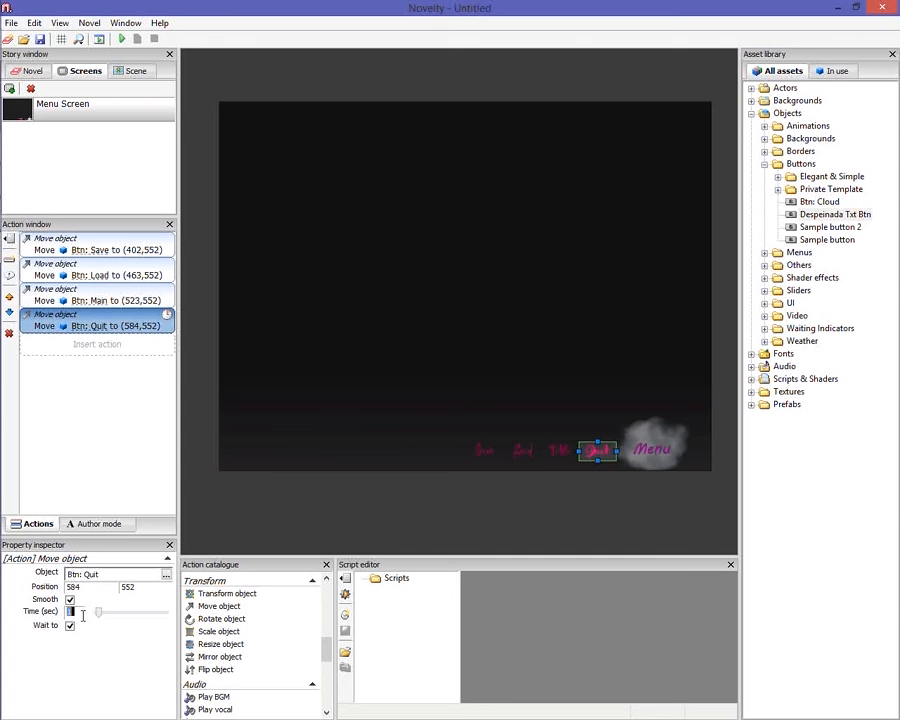
type(".3")
left_click(339, 466)
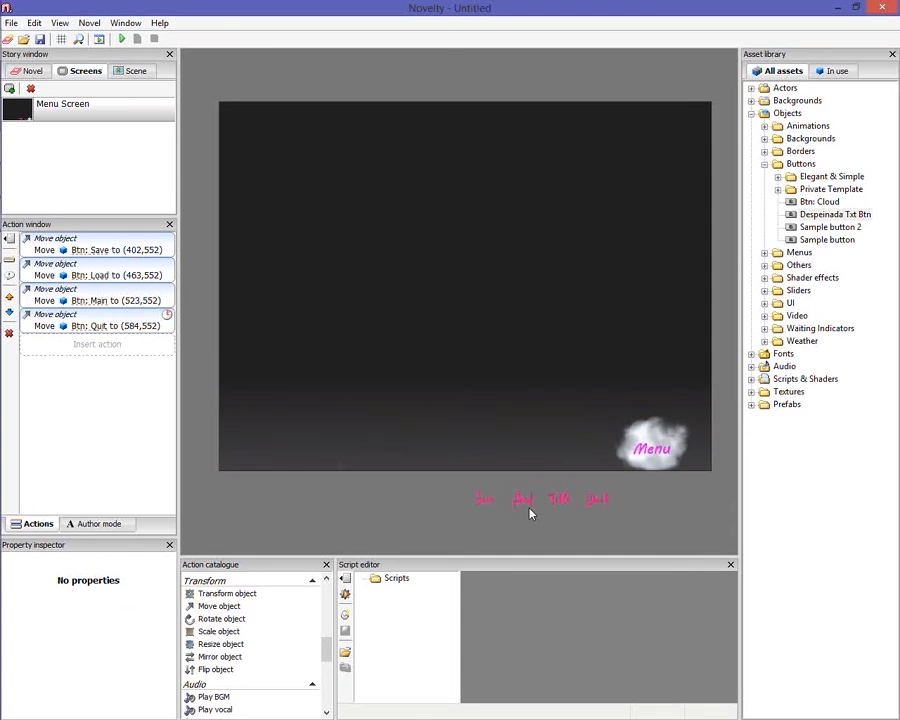
Set the Menu cloud button to perform Close screen when clicked
left_click(655, 445)
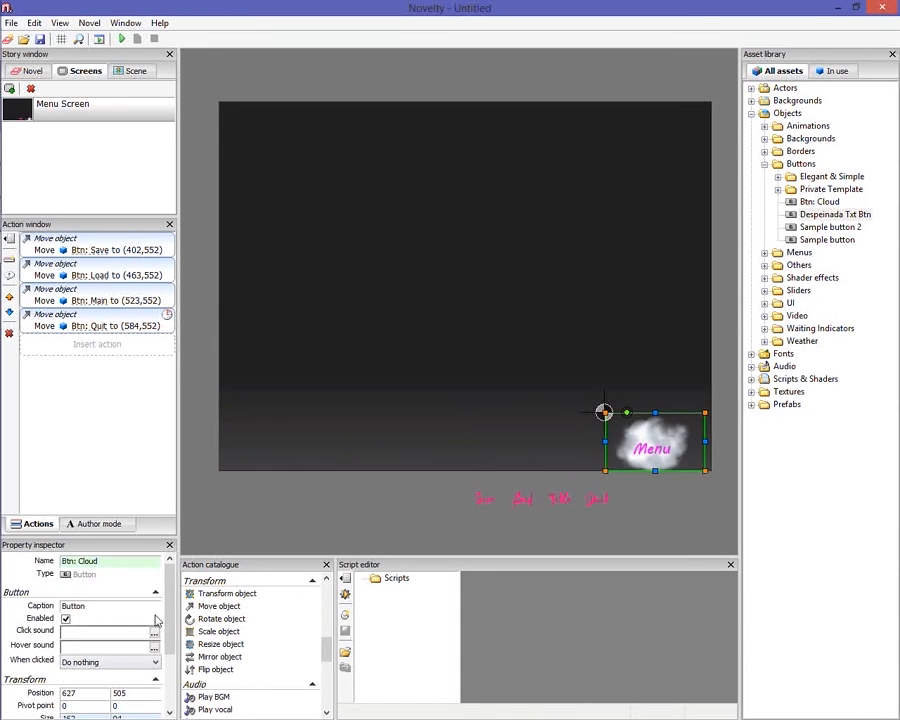
left_click(140, 662)
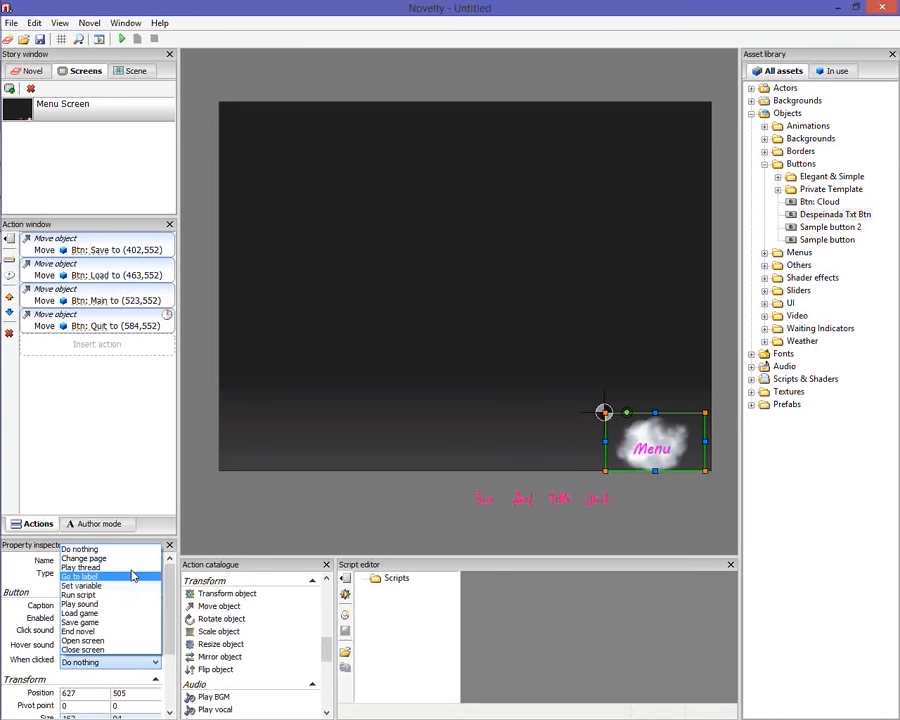
left_click(124, 649)
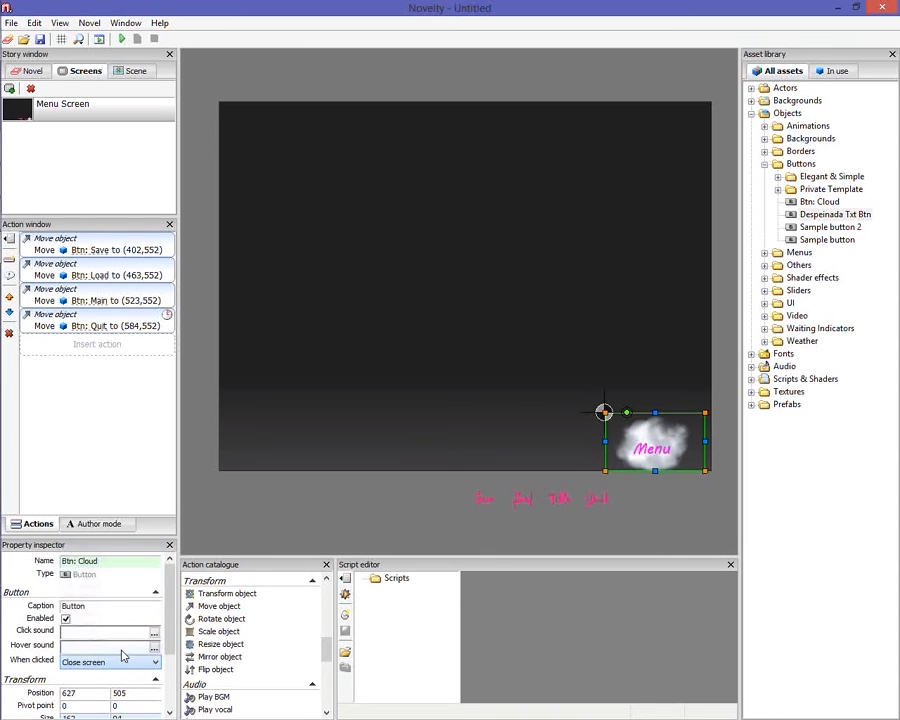
left_click(694, 448)
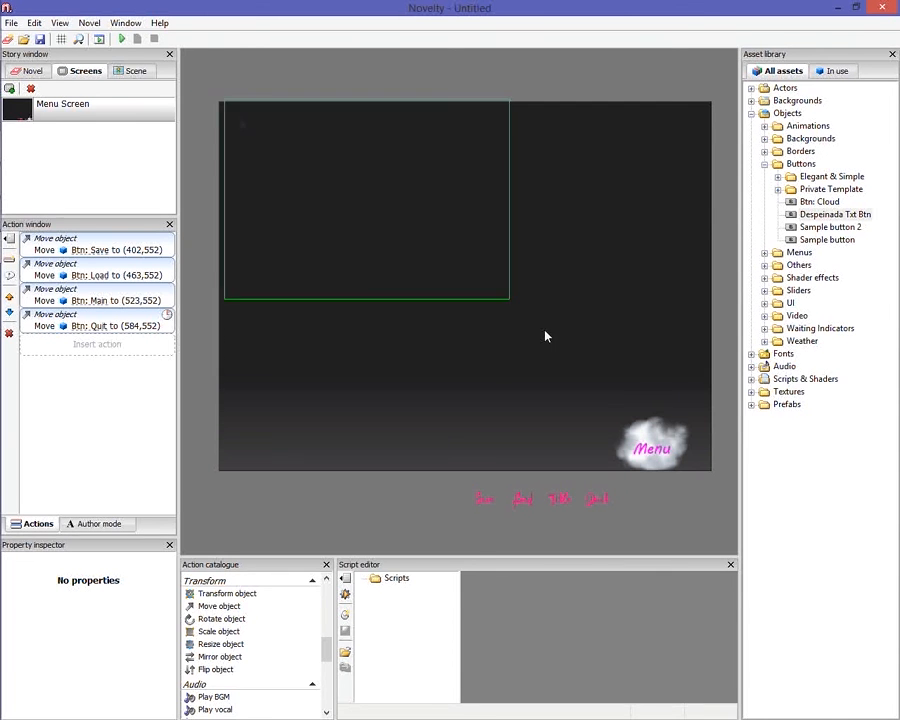
left_click_drag(367, 224, 724, 509)
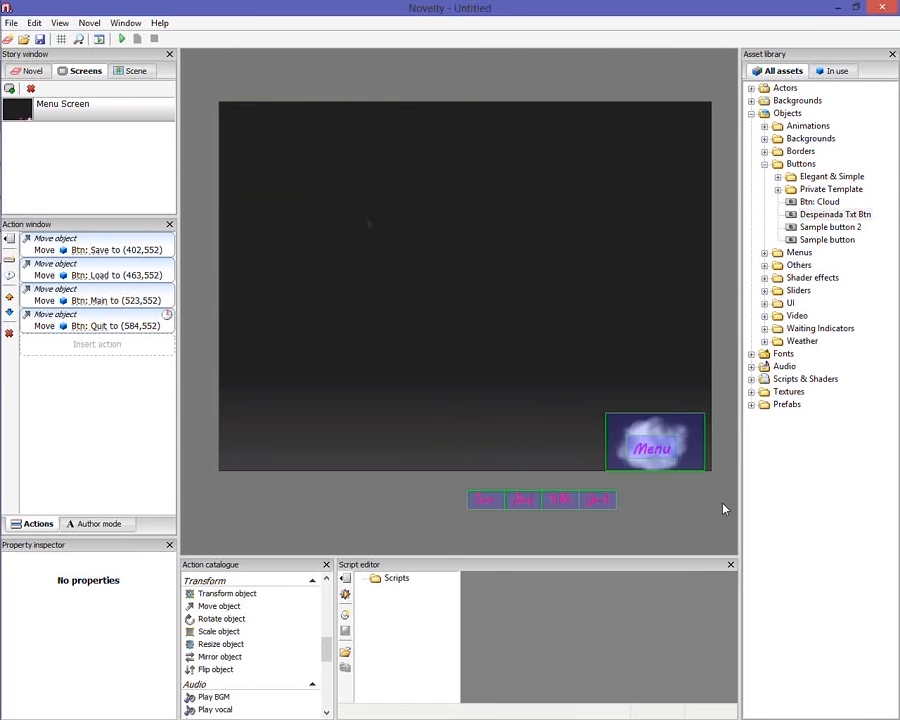
left_click(633, 313)
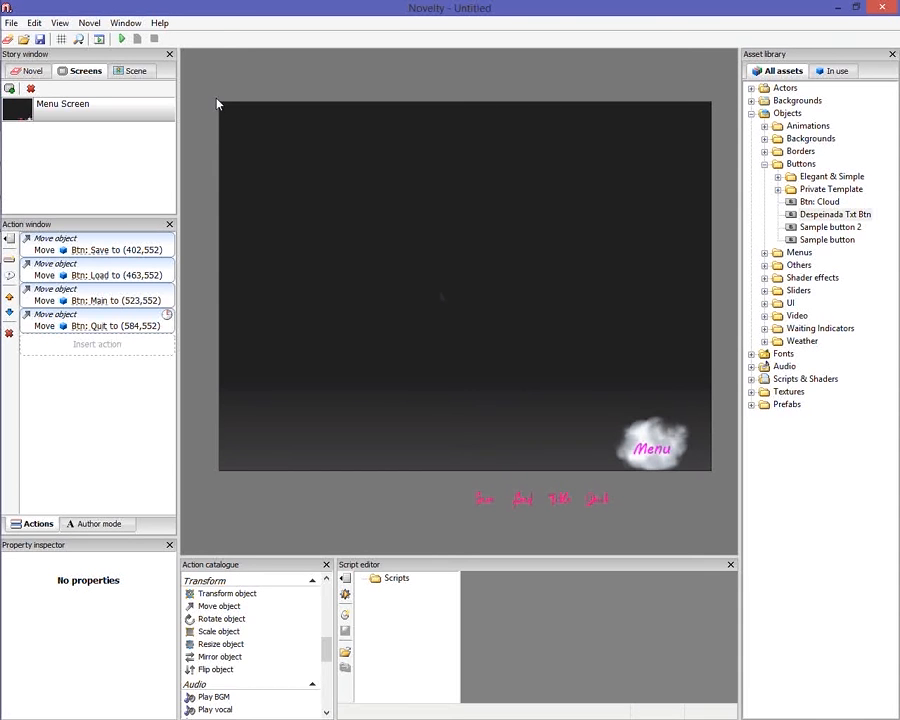
left_click_drag(218, 101, 727, 483)
left_click(688, 309)
left_click_drag(203, 97, 245, 143)
left_click_drag(209, 100, 455, 418)
left_click_drag(207, 98, 476, 368)
right_click(523, 358)
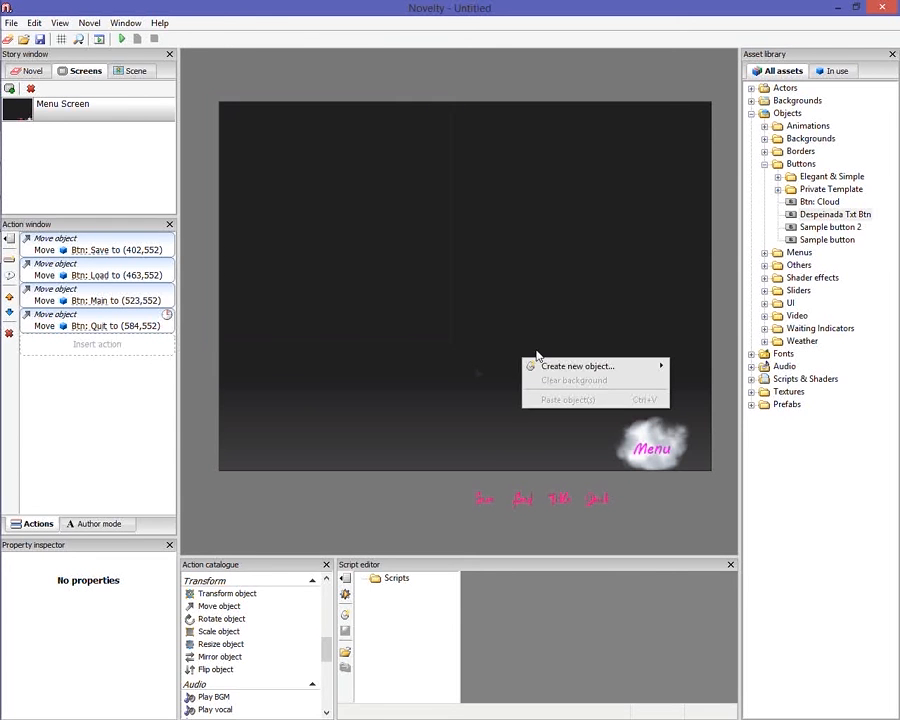
left_click(537, 353)
Add a second Btn: Cloud from the asset library and stretch it to cover the whole Menu Screen, at a scale of about 5.02
left_click(820, 204)
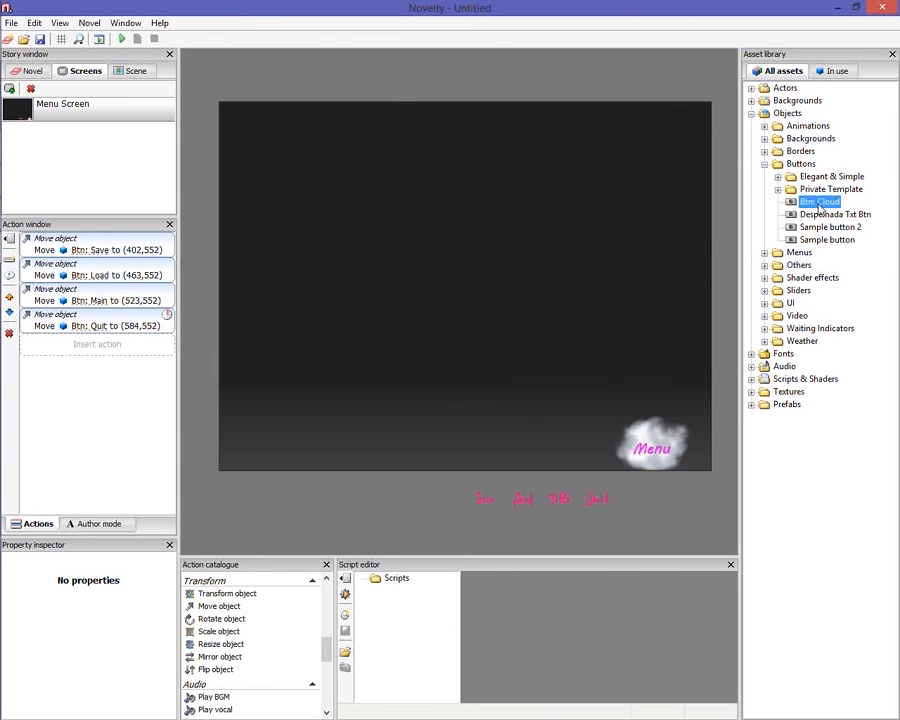
left_click_drag(820, 204, 671, 410)
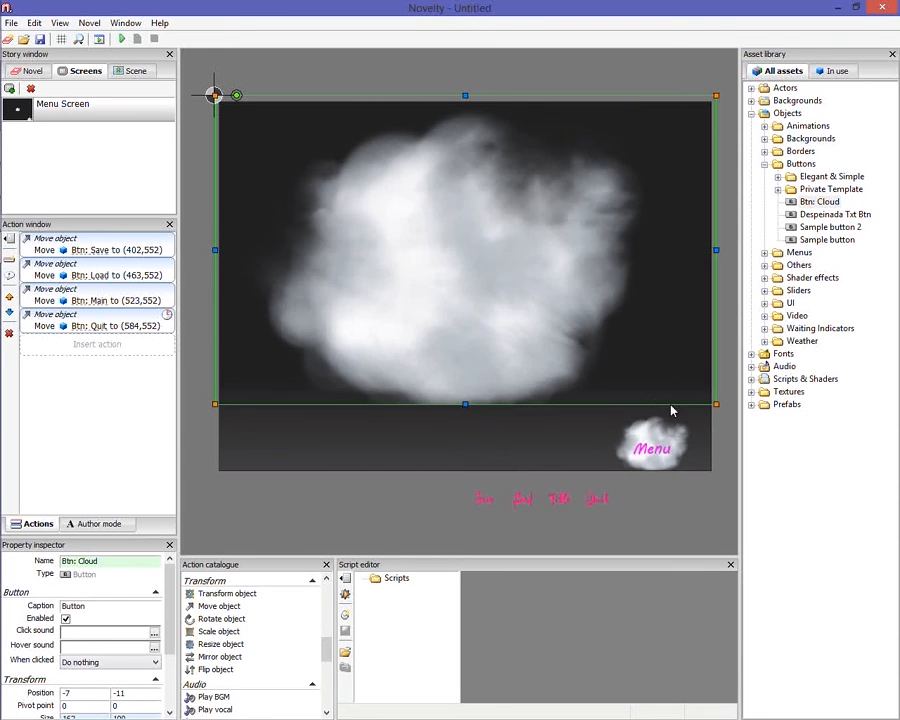
left_click_drag(465, 404, 474, 482)
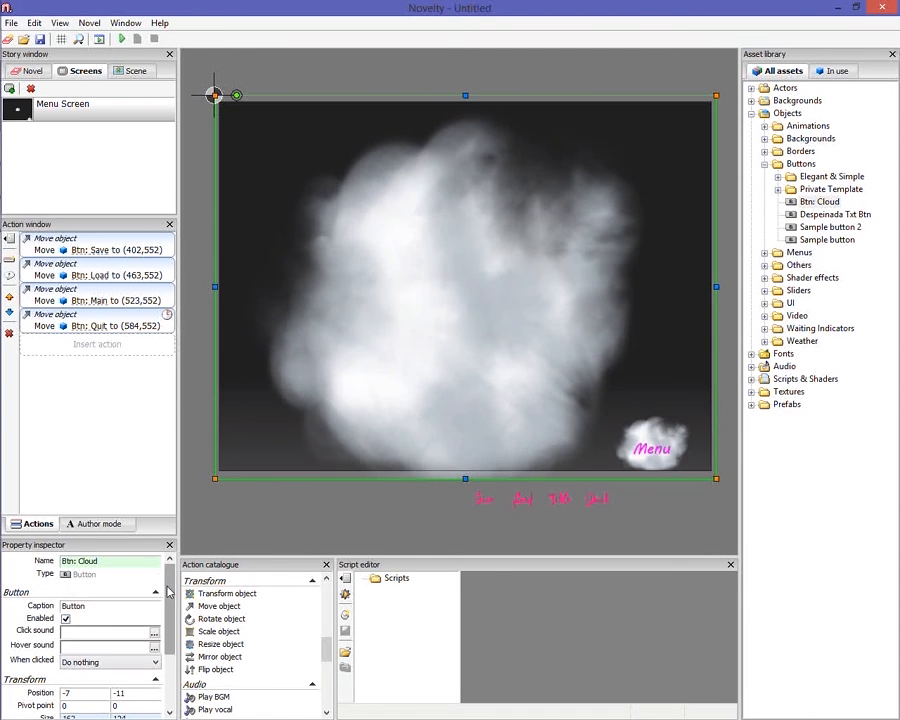
Make the full-screen cloud button invisible and send it to the bottom of the object order
scroll(168, 592, "down", 3)
left_click(65, 684)
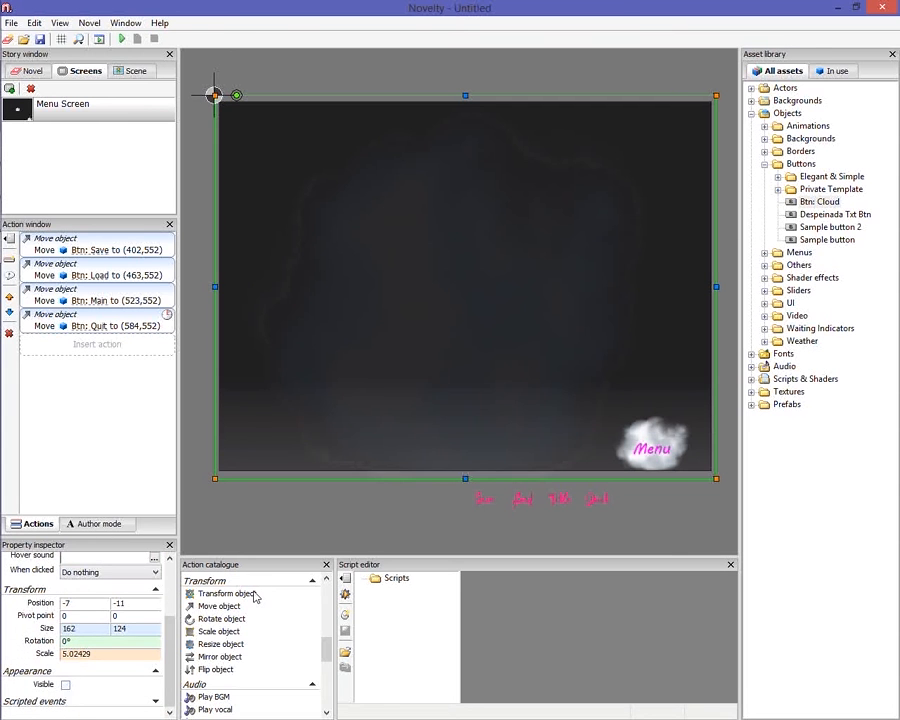
right_click(326, 371)
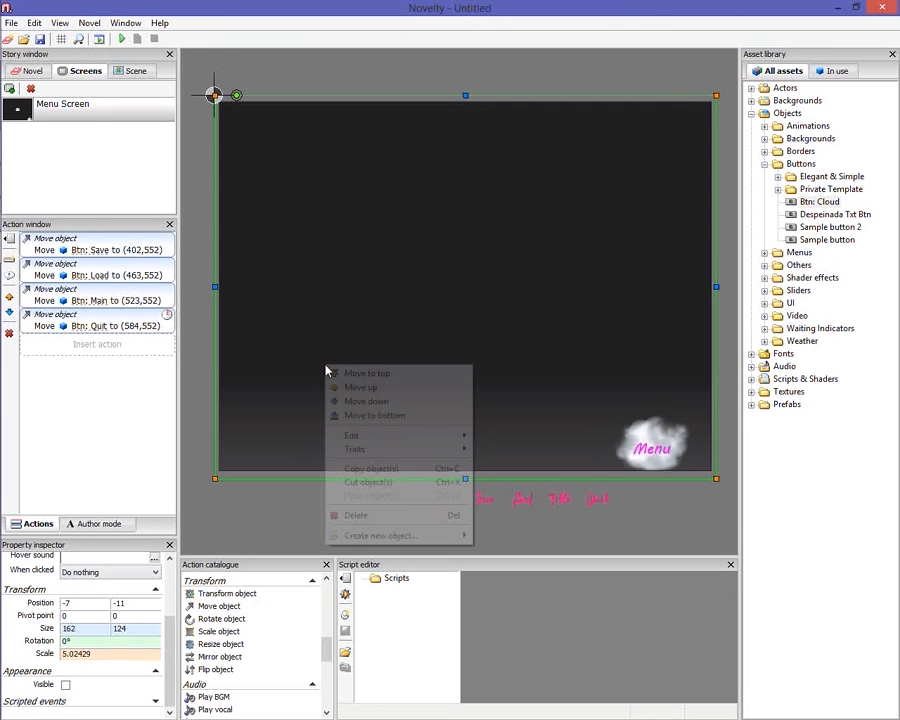
left_click(427, 417)
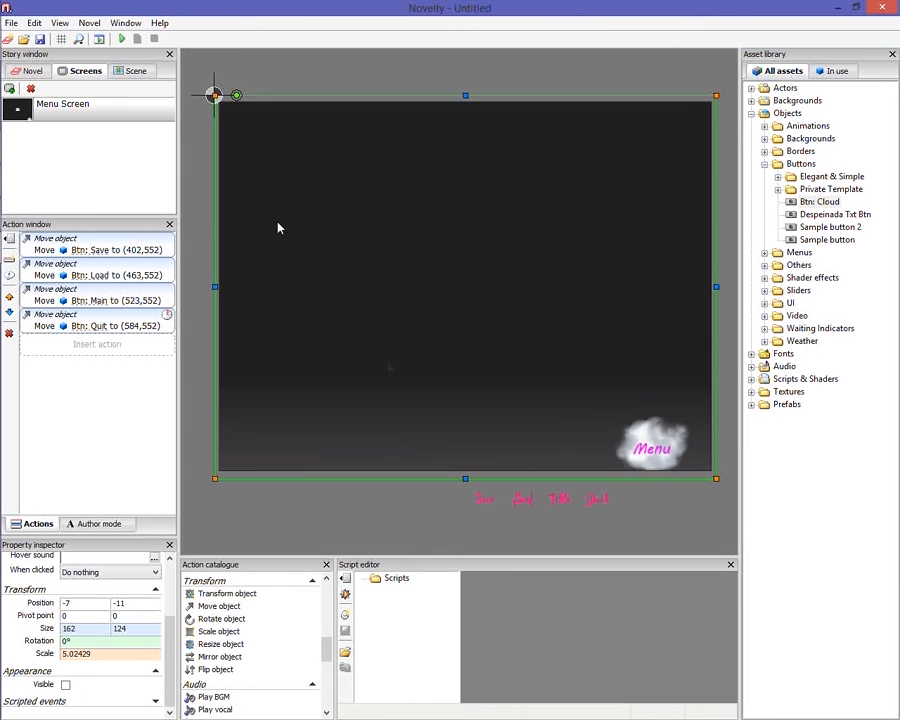
Set the invisible full-screen cloud button to perform Close screen when clicked, and deselect it
left_click(140, 572)
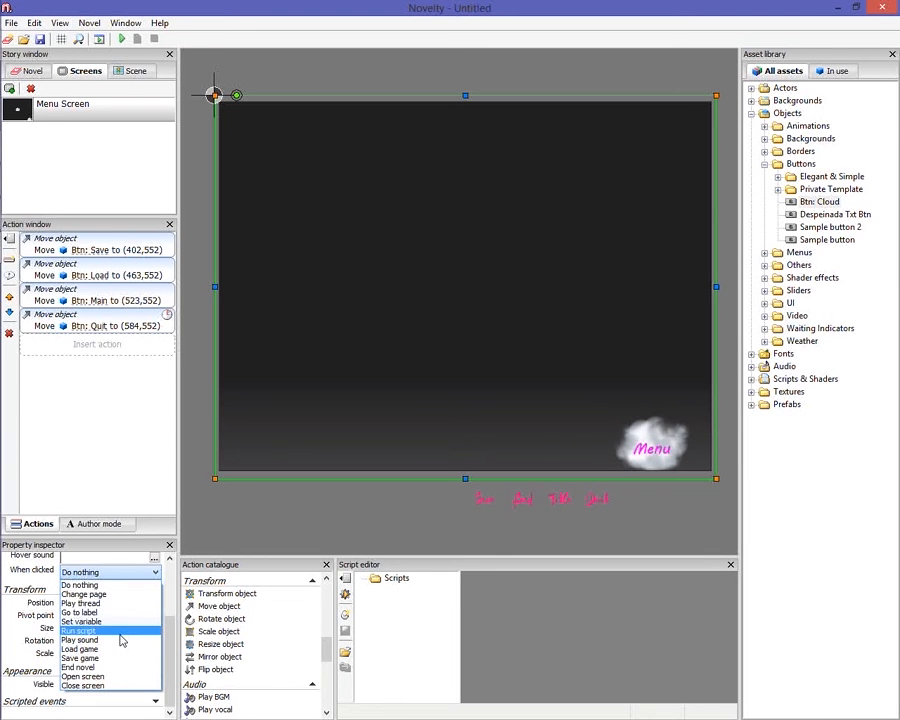
left_click(127, 686)
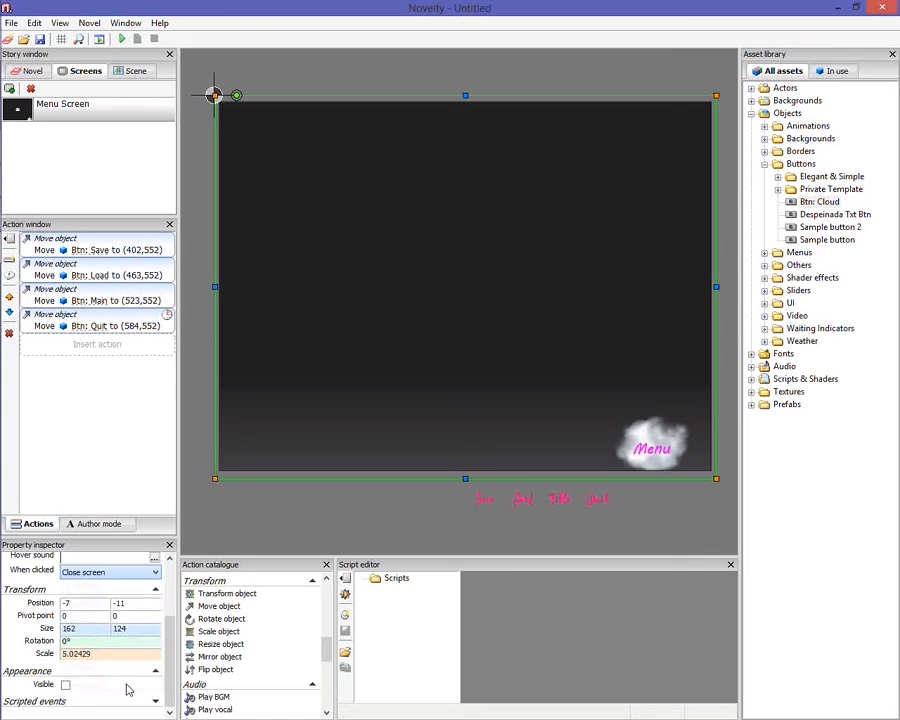
left_click(484, 502)
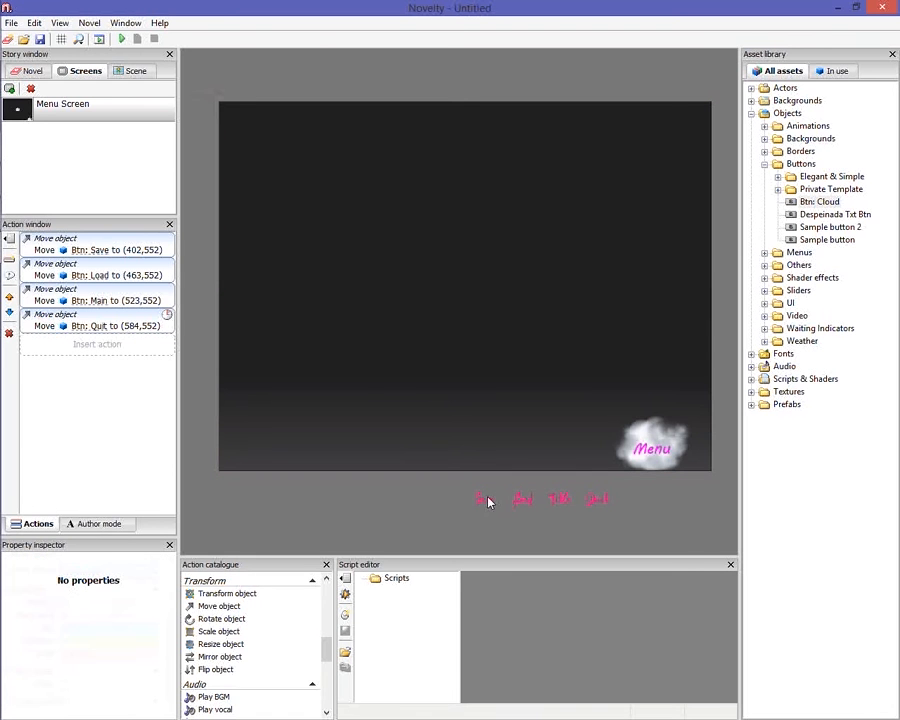
left_click(644, 462)
left_click(660, 433)
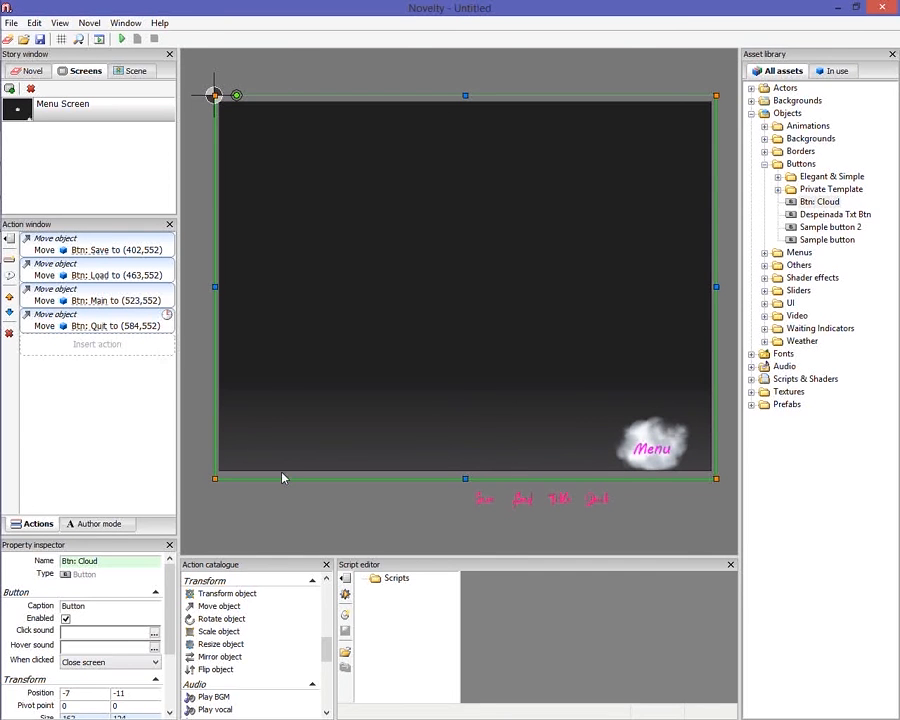
left_click(429, 490)
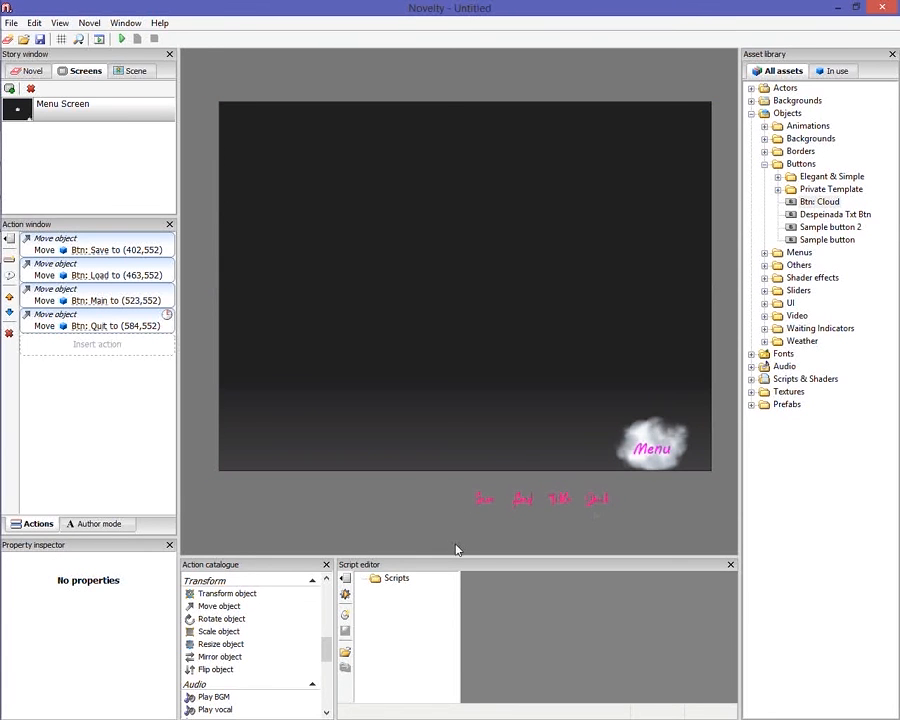
left_click(486, 508)
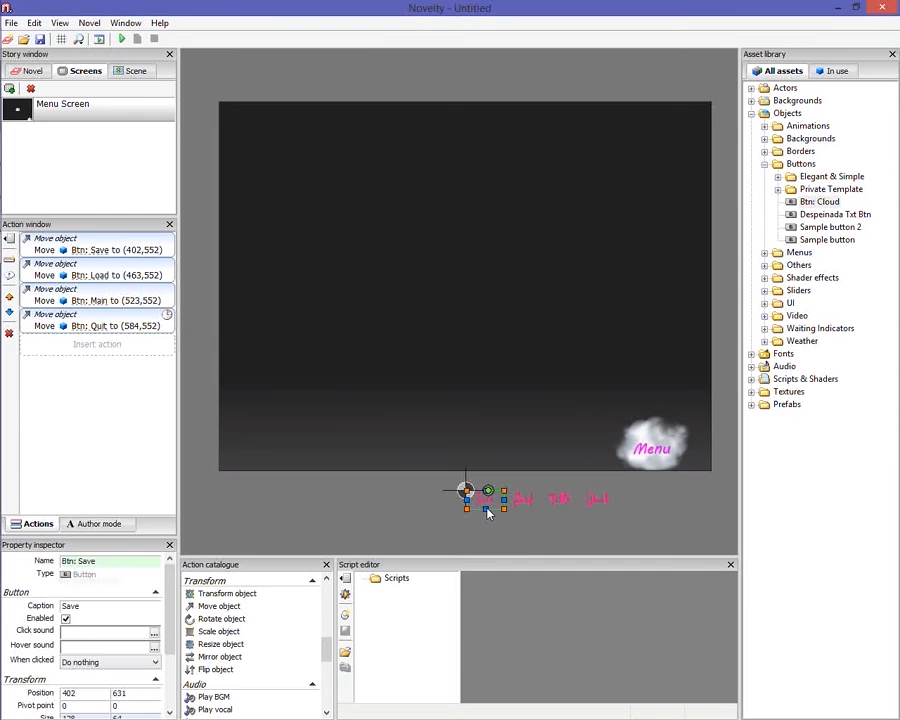
left_click(461, 513)
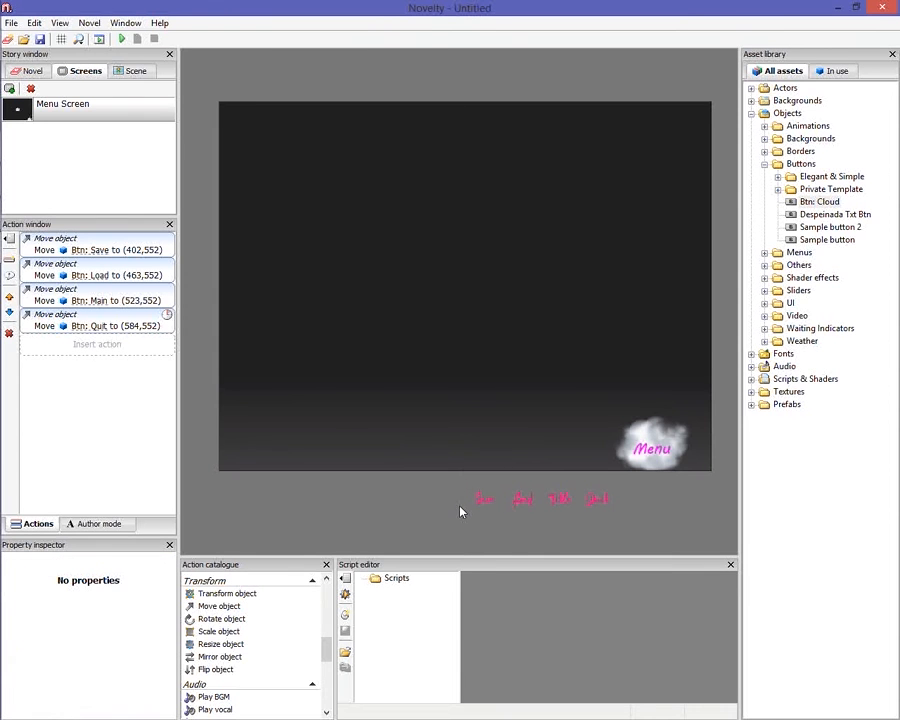
left_click(230, 132)
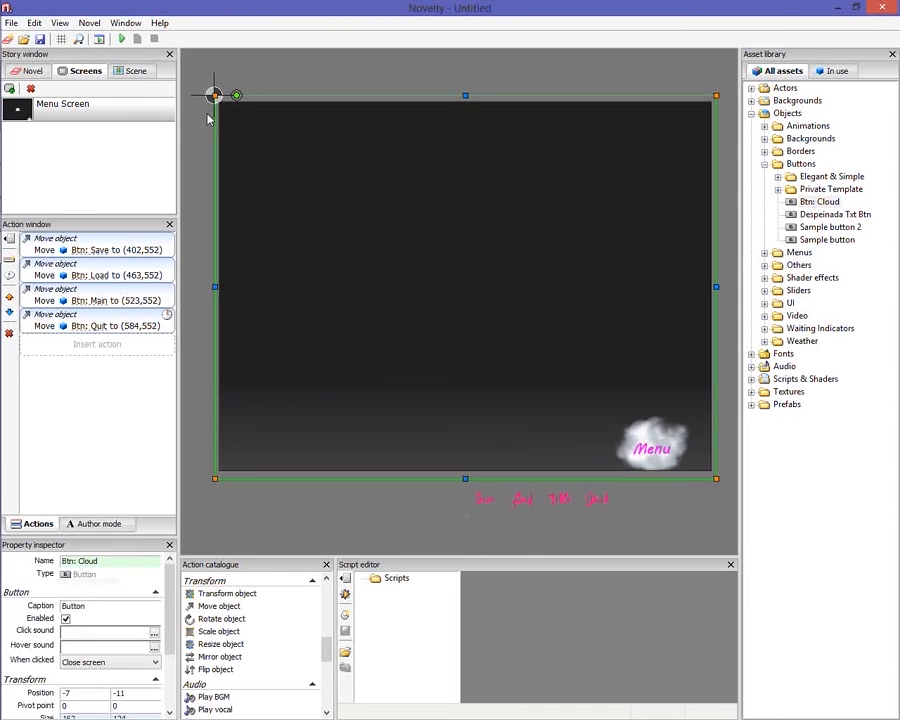
left_click(213, 94)
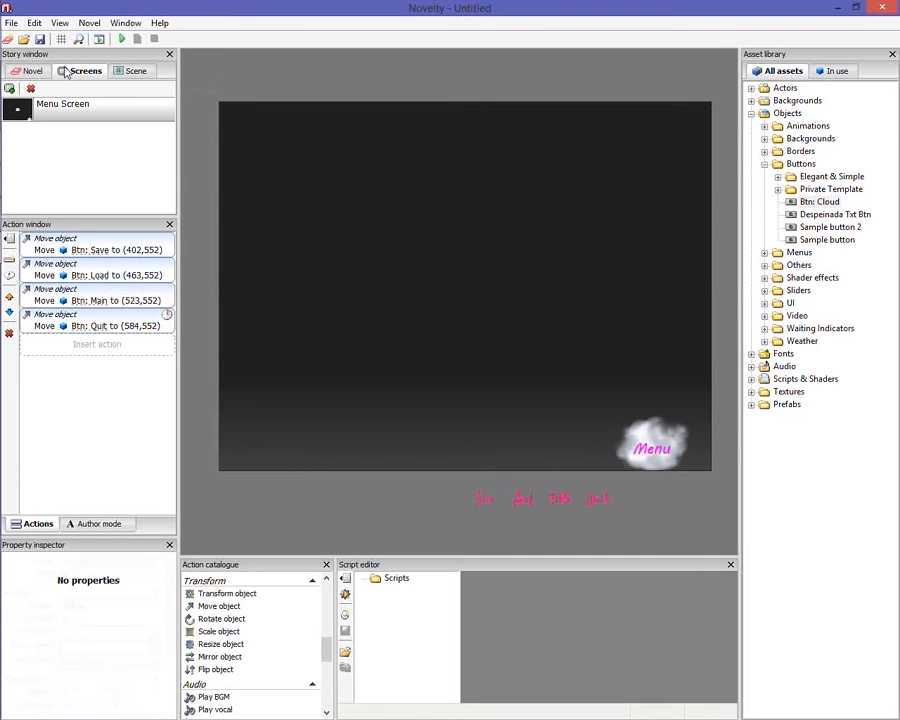
Add a Wait action set to Forever after the dialogue paragraph on Page 1 of the novel
left_click(31, 71)
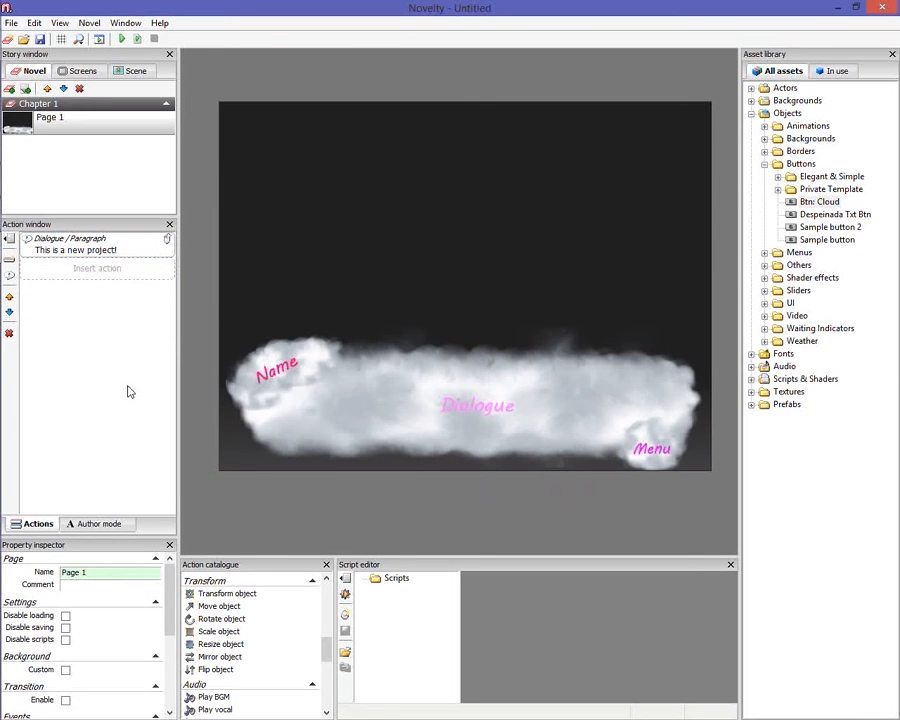
left_click(90, 247)
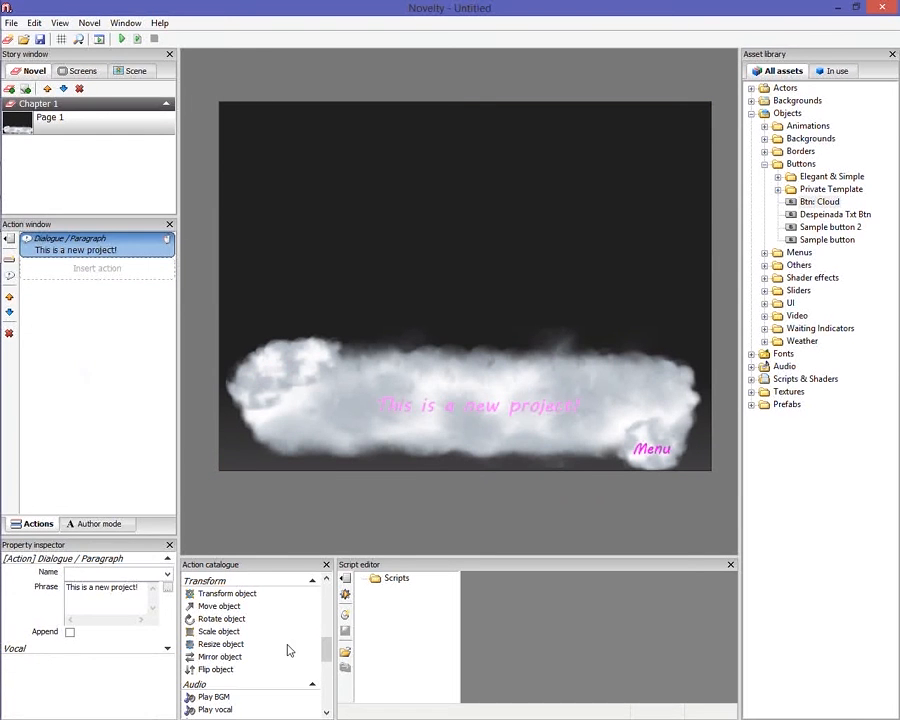
left_click_drag(326, 650, 326, 590)
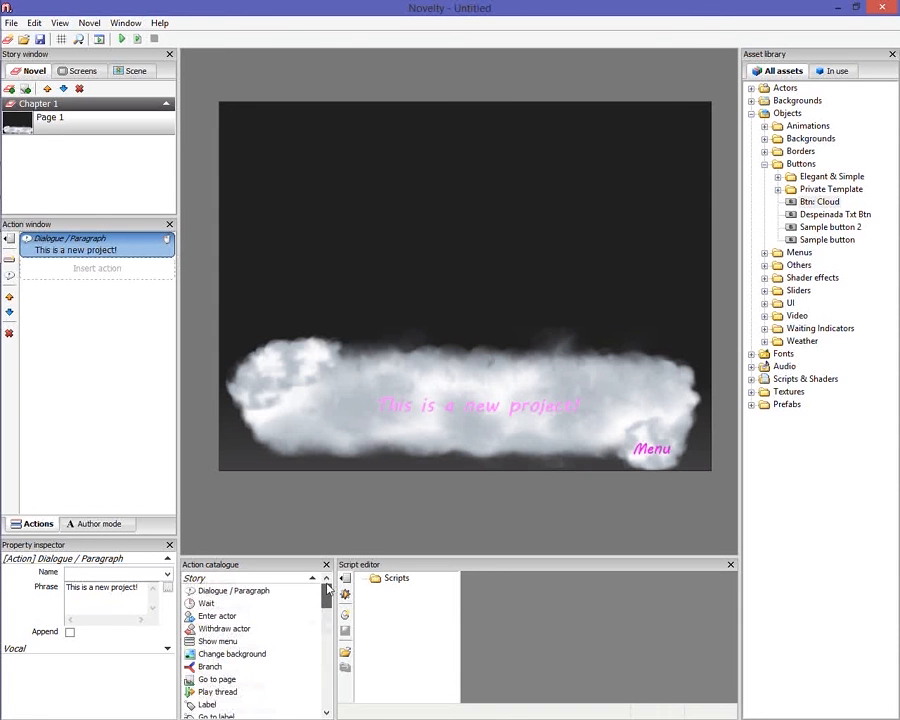
left_click(256, 605)
double_click(256, 607)
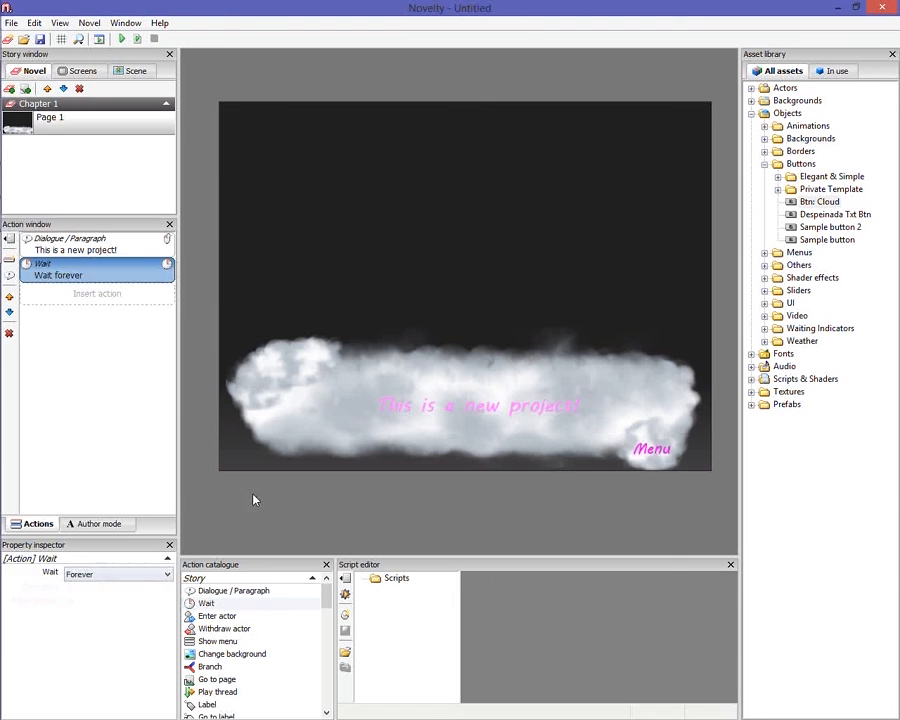
left_click(254, 498)
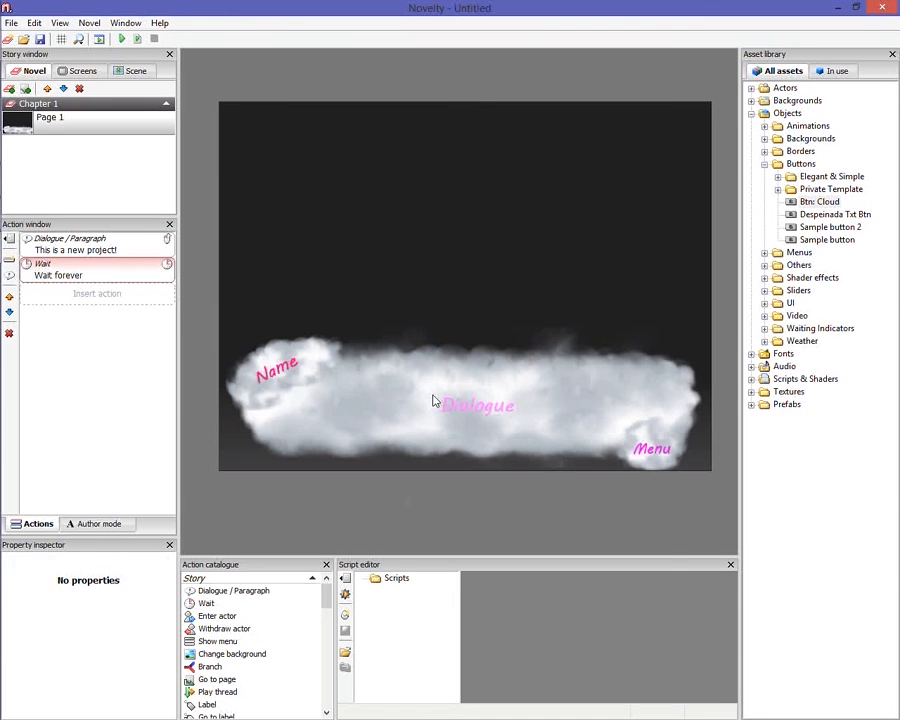
Set the cloud button behind the Menu text on Page 1 to open the Menu Screen when clicked
left_click(655, 443)
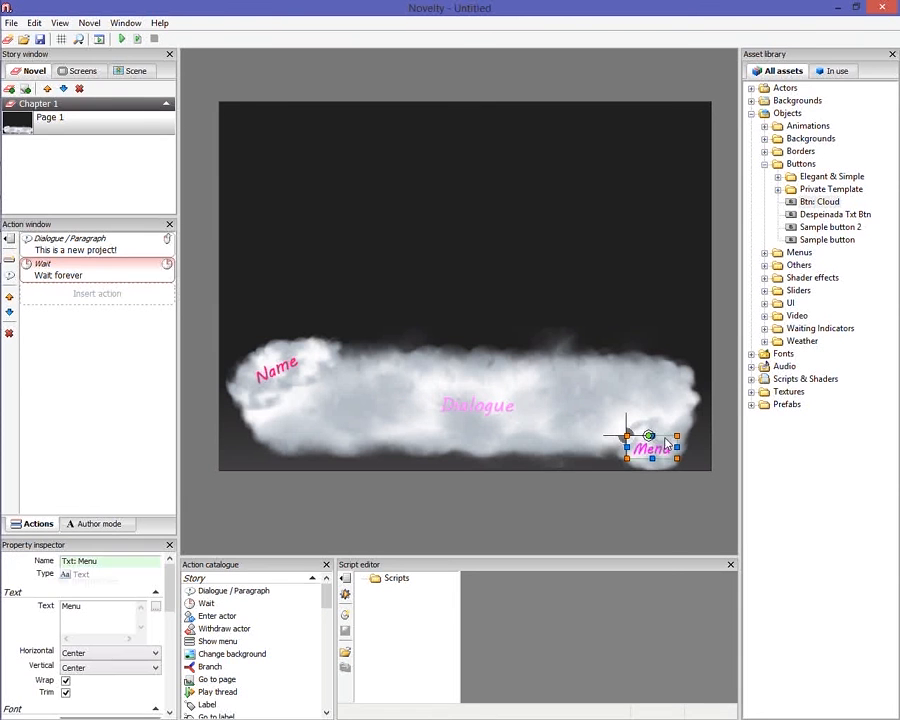
left_click(663, 432)
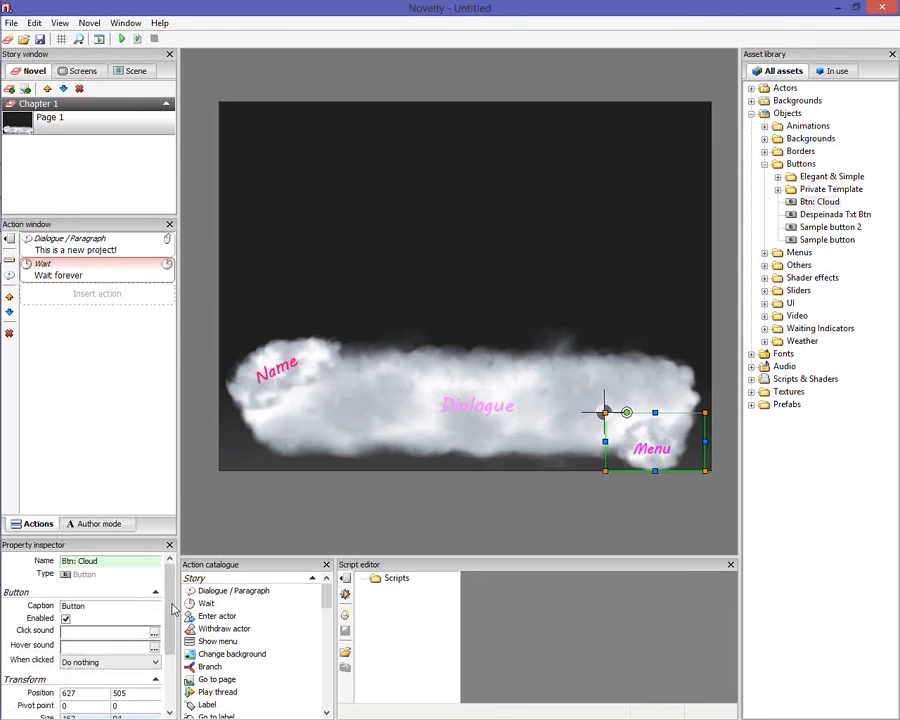
scroll(173, 605, "down", 2)
left_click(148, 617)
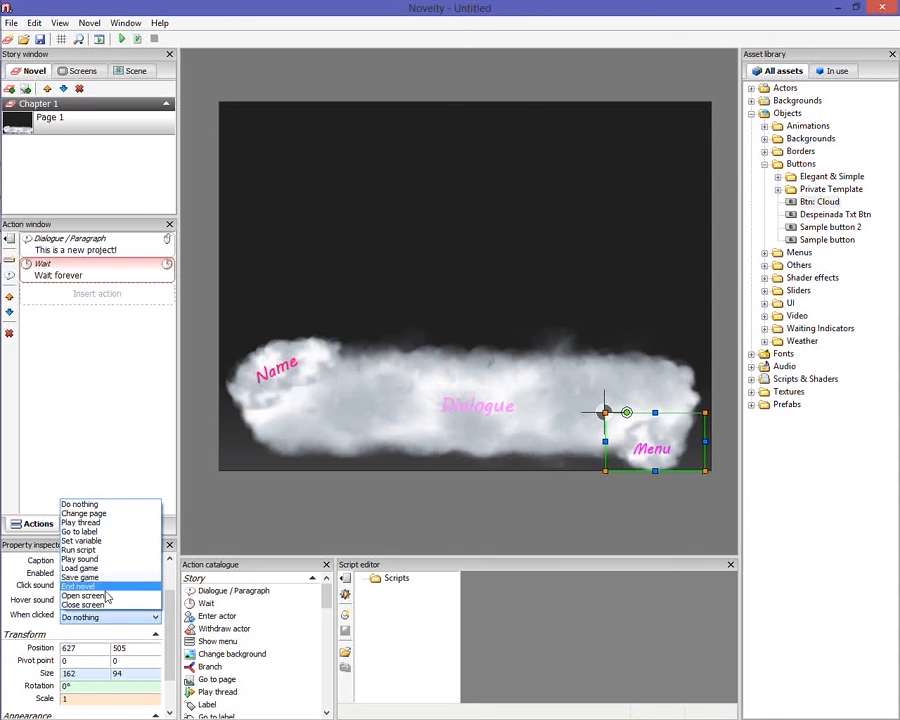
left_click(105, 595)
left_click(115, 628)
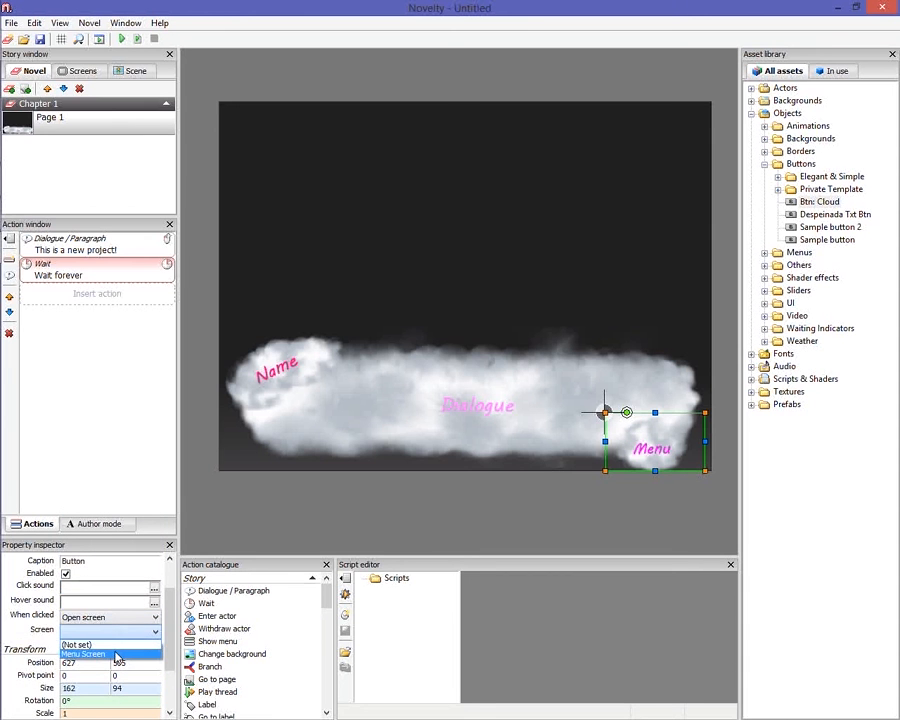
left_click(100, 654)
left_click(256, 541)
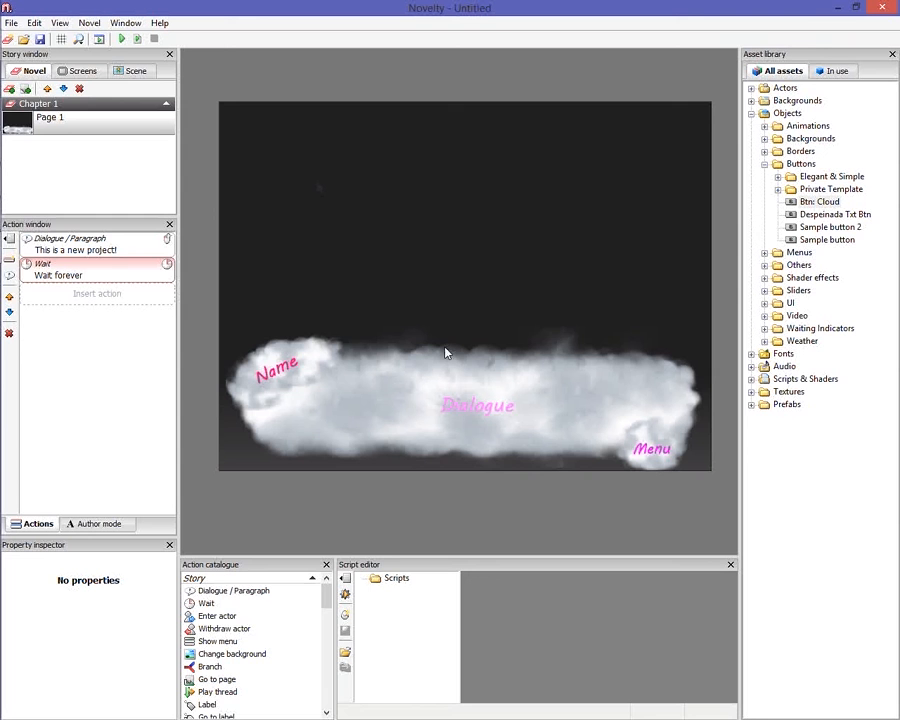
Run the novel, test opening and closing the menu with the Menu button, and stop the preview
left_click(121, 39)
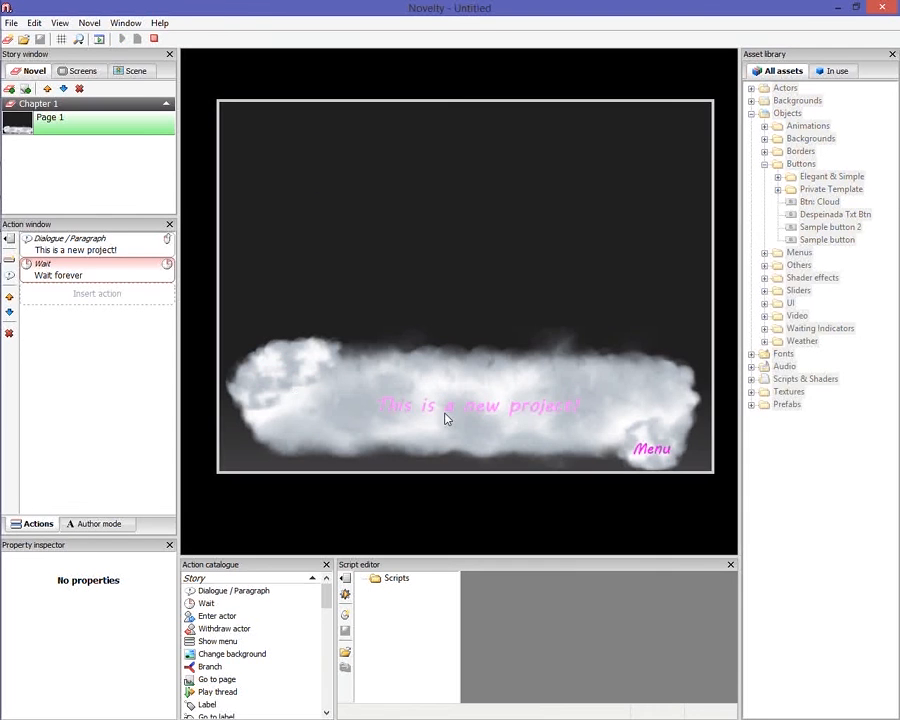
left_click(445, 414)
left_click(645, 447)
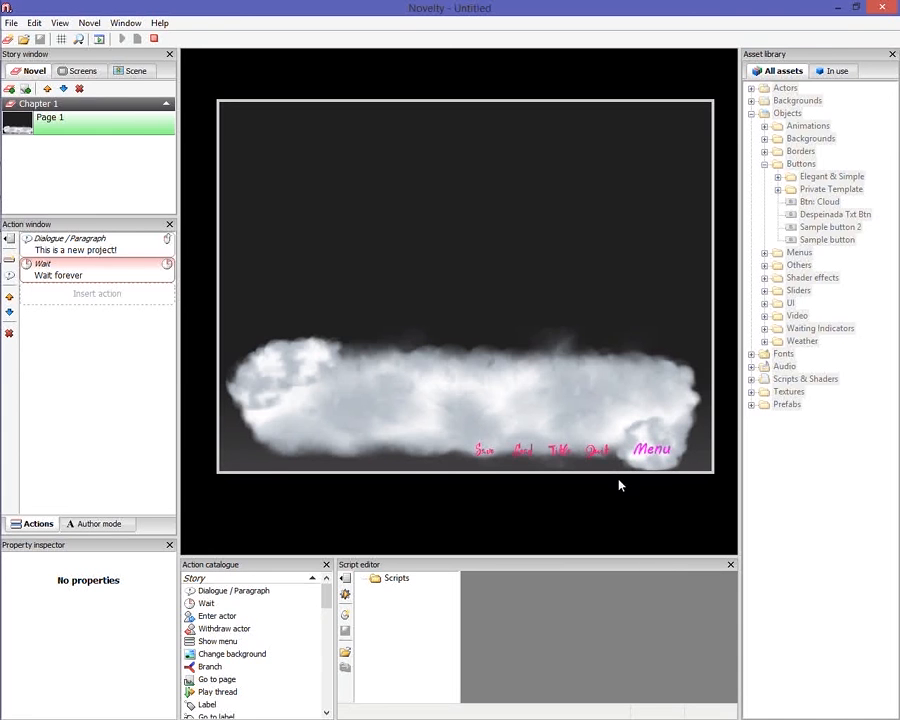
mouse_move(652, 449)
left_click(657, 440)
left_click(155, 40)
Return to the Menu Screen and inspect the Save button and its Move object action
left_click(76, 71)
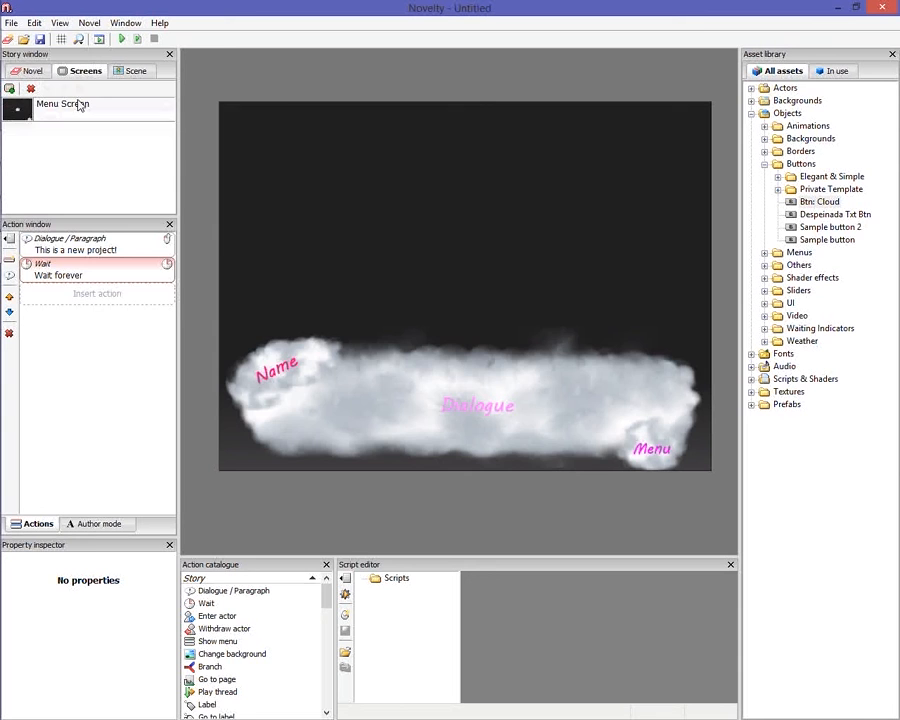
left_click(79, 106)
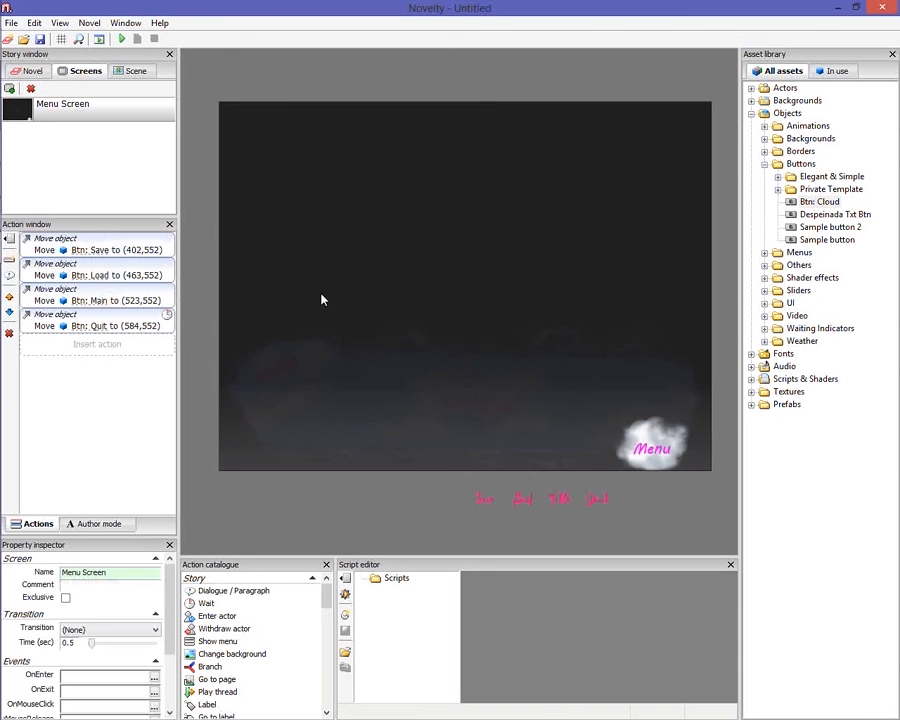
left_click(486, 499)
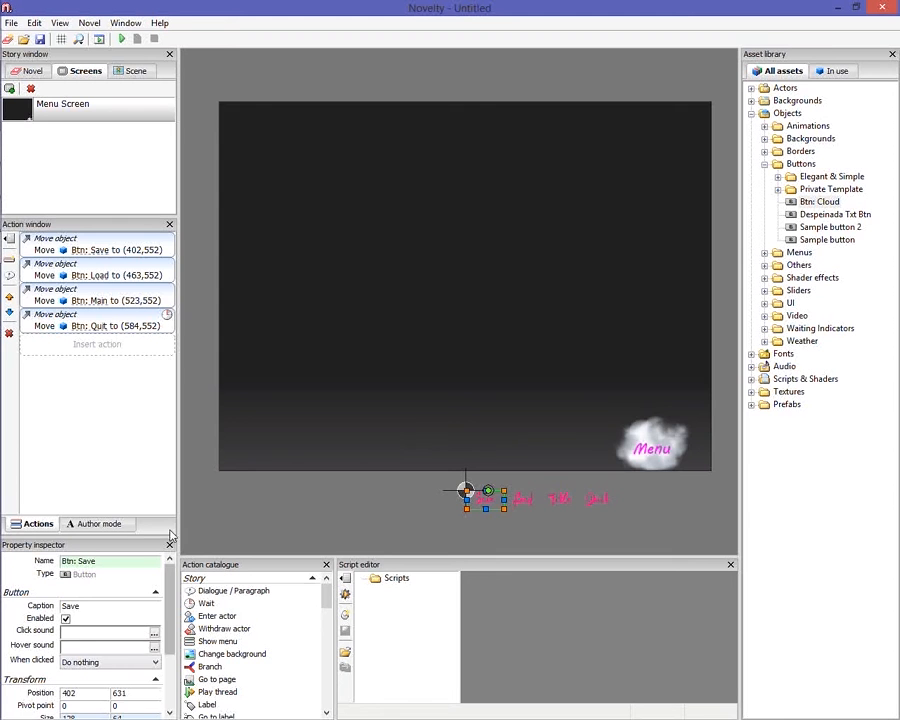
left_click(143, 256)
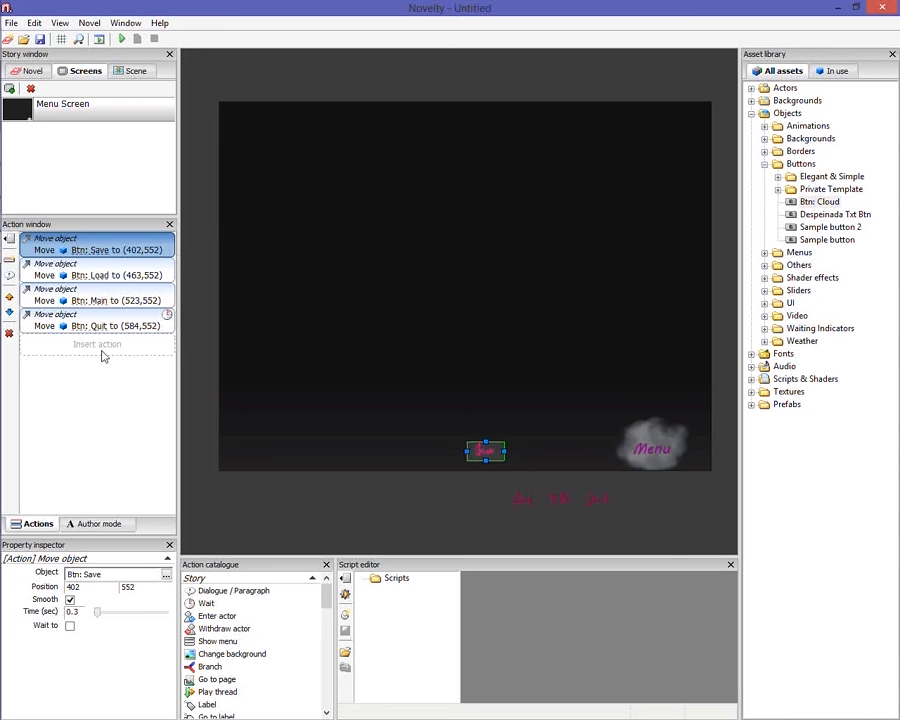
left_click(500, 462)
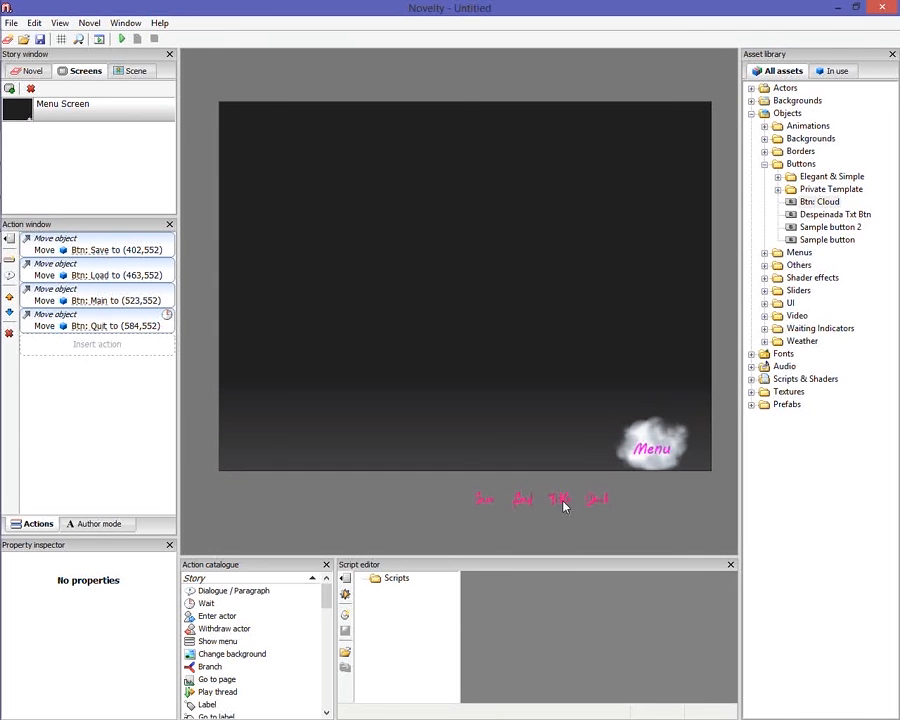
Set the time of the Load button's Move object action to 0.4 seconds
left_click(134, 255)
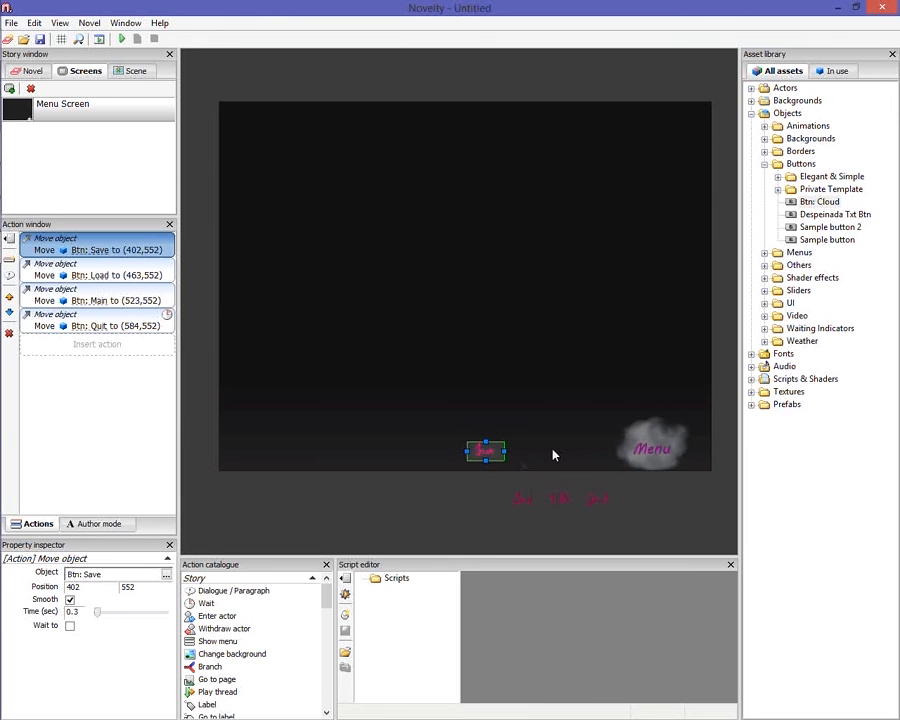
left_click(81, 613)
left_click(112, 278)
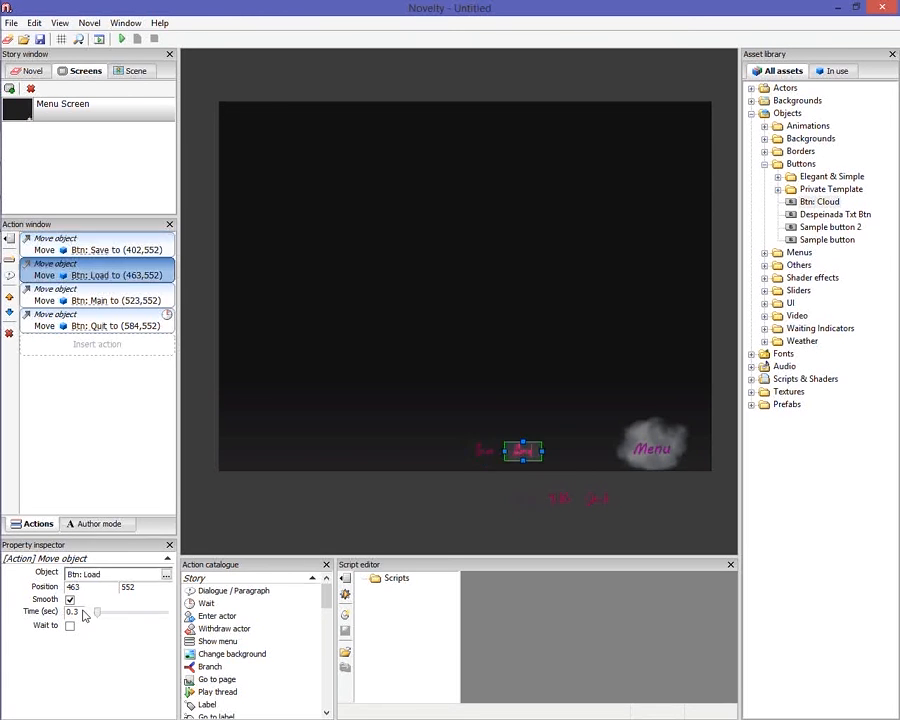
double_click(84, 611)
type("4")
Set the time of the Title button's (Btn: Main) Move object action to 0.5 seconds
left_click(84, 298)
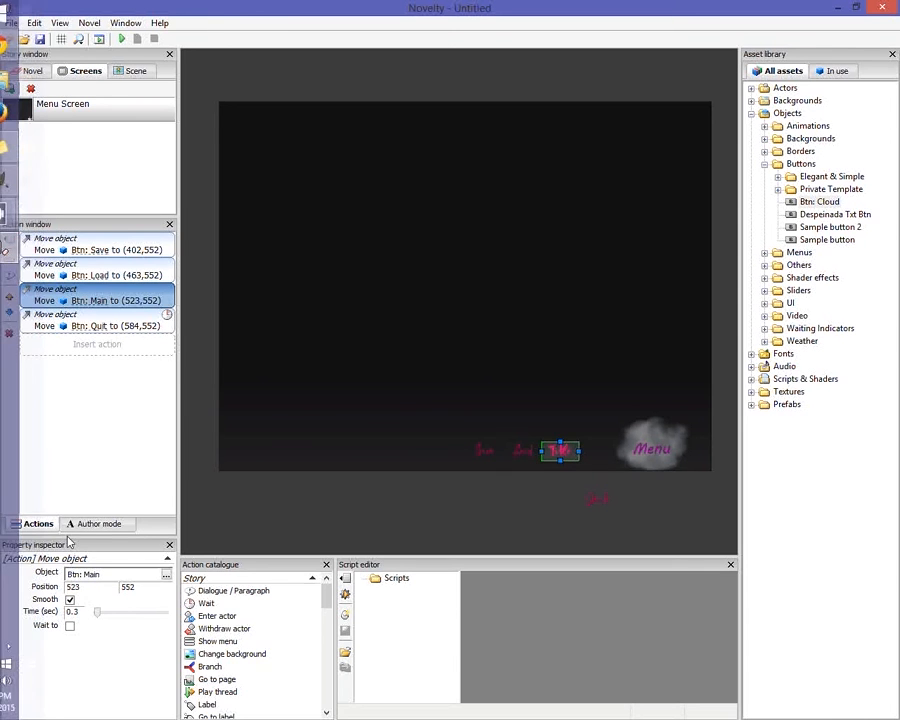
left_click(86, 611)
key("BackSpace")
type("5")
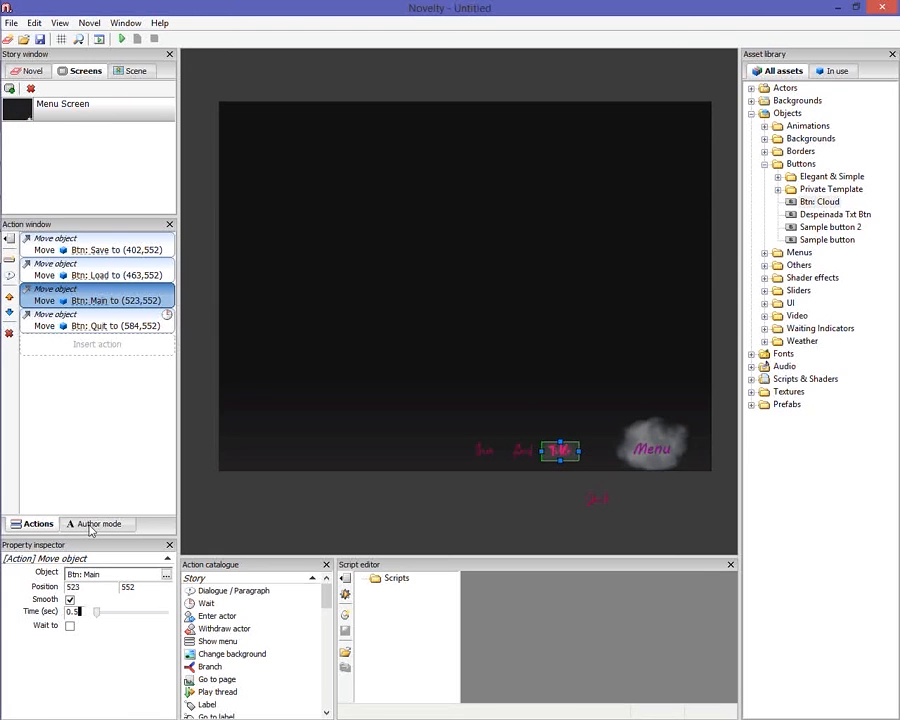
Make the Quit button's Move object time longer than the Title button's, and deselect the action
left_click(92, 324)
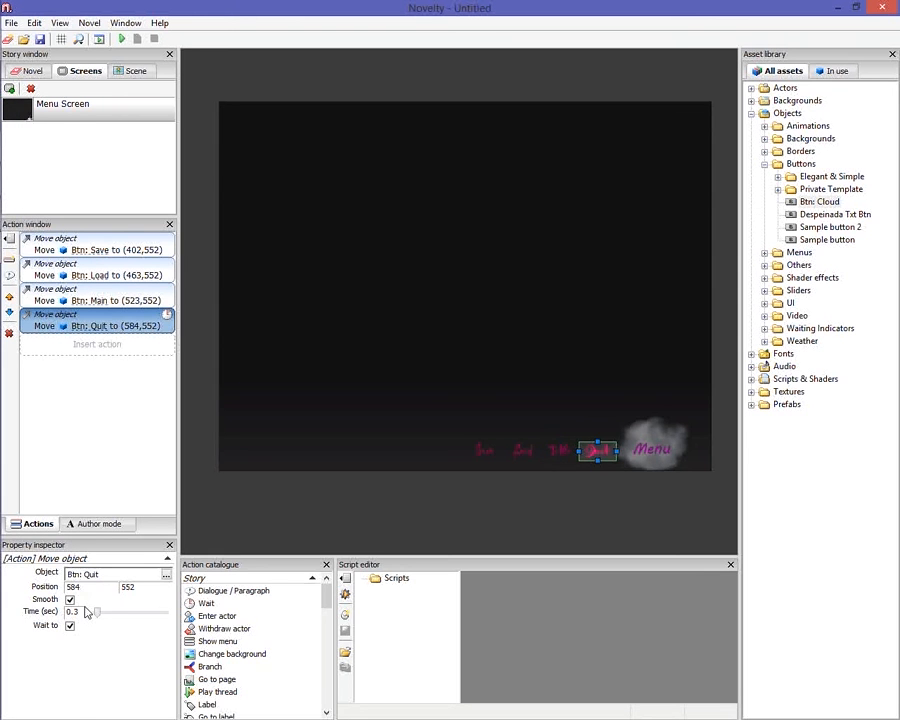
double_click(86, 610)
type("96")
key("BackSpace")
key("BackSpace")
left_click(463, 401)
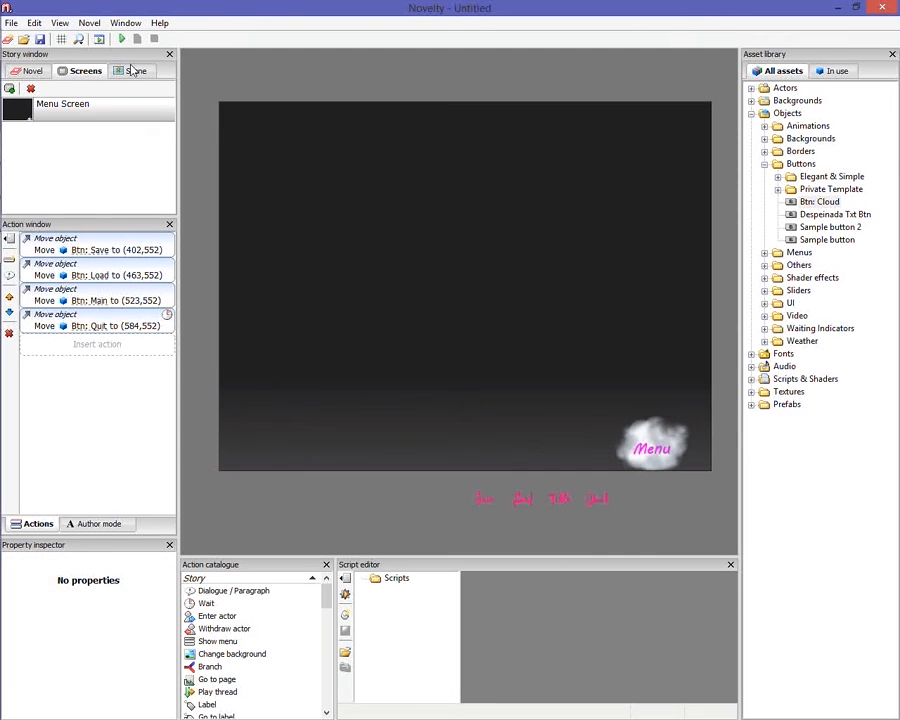
Run the novel again, open and close the menu repeatedly to check the staggered button animation, and stop the preview
key("F5")
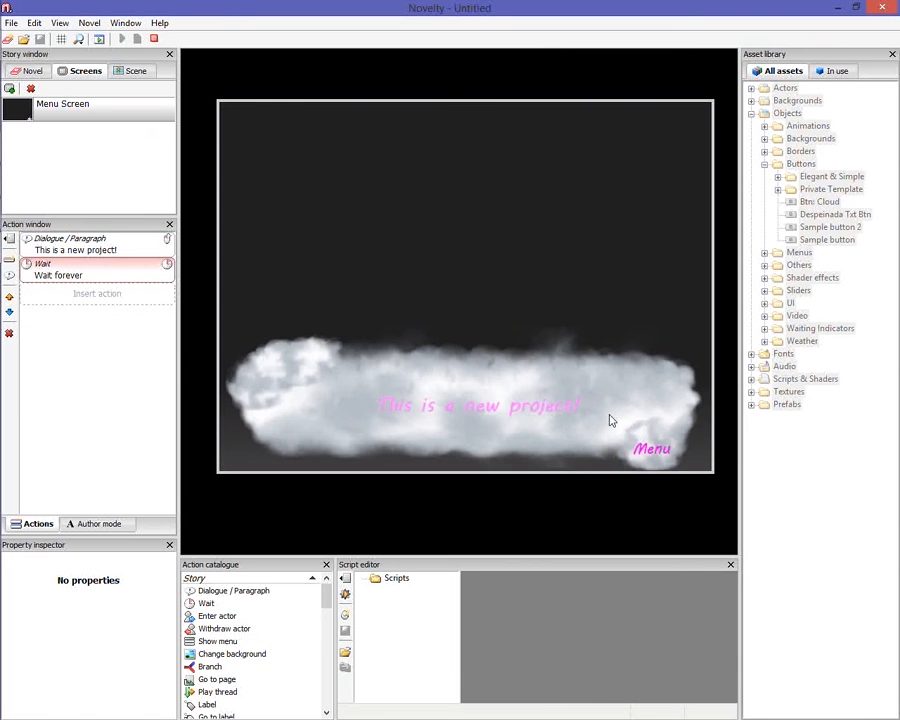
left_click(659, 444)
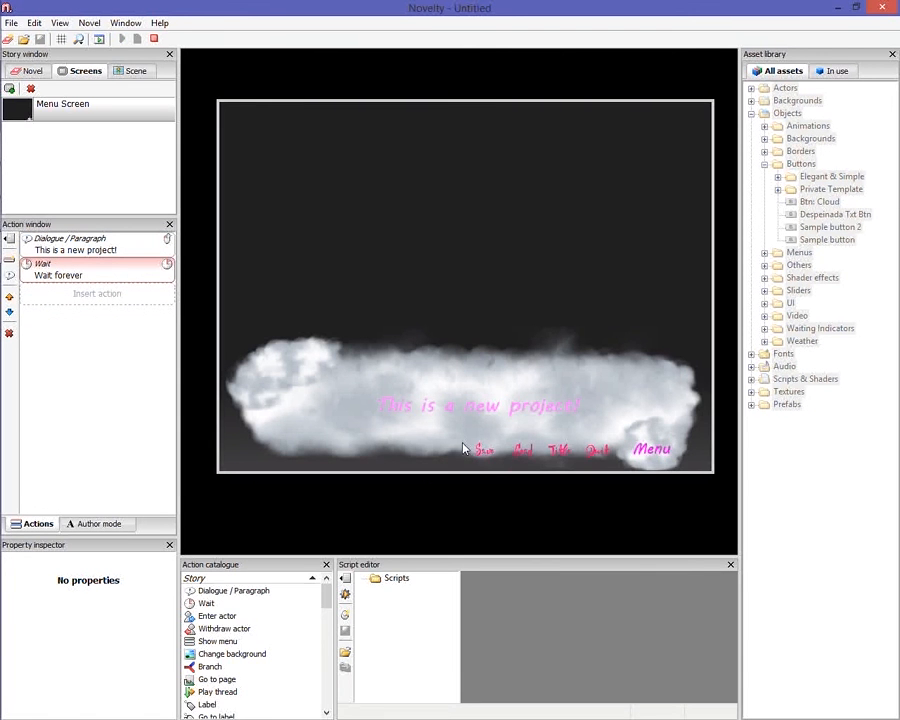
left_click(657, 443)
left_click(668, 444)
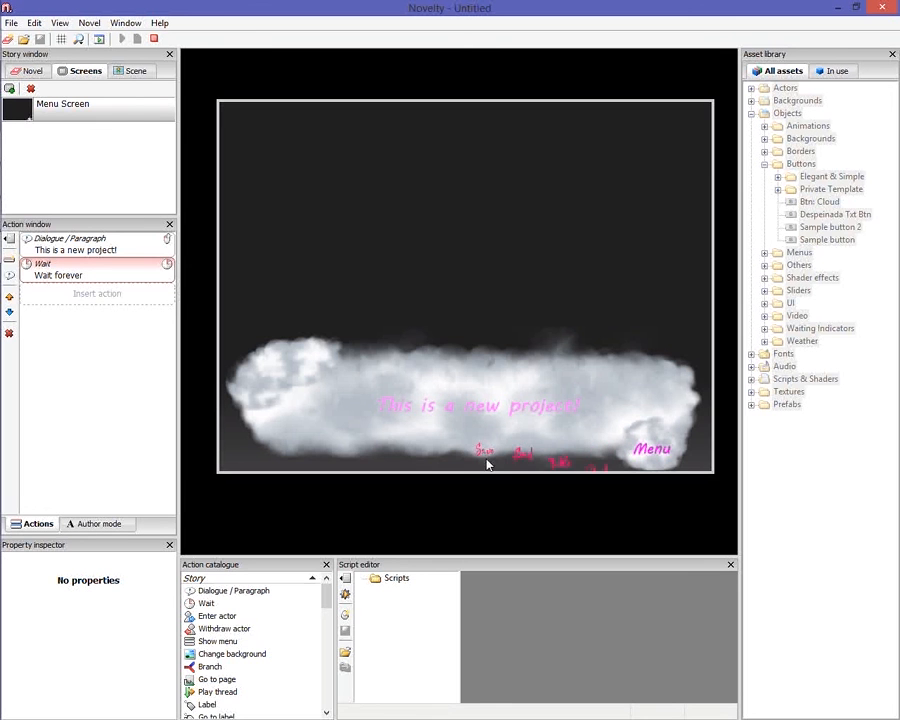
left_click(678, 446)
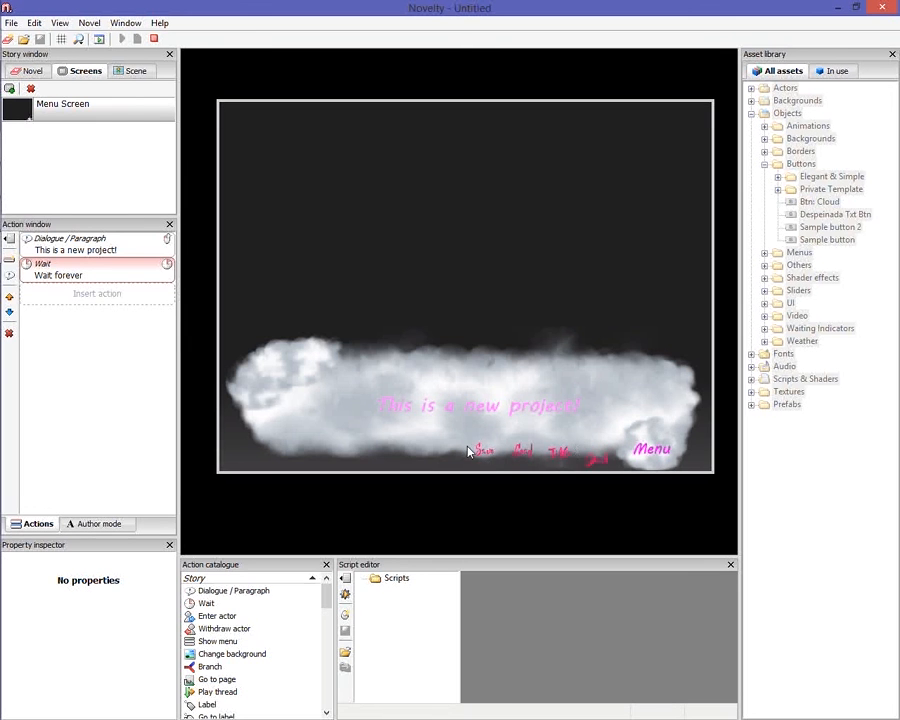
left_click(623, 450)
left_click(154, 40)
left_click(240, 394)
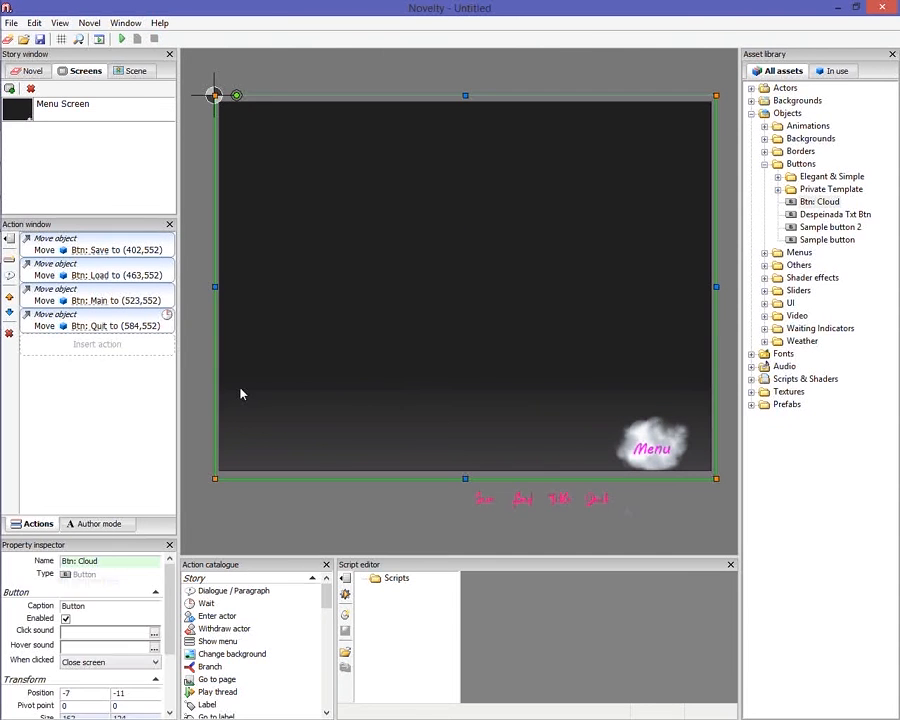
key("Delete")
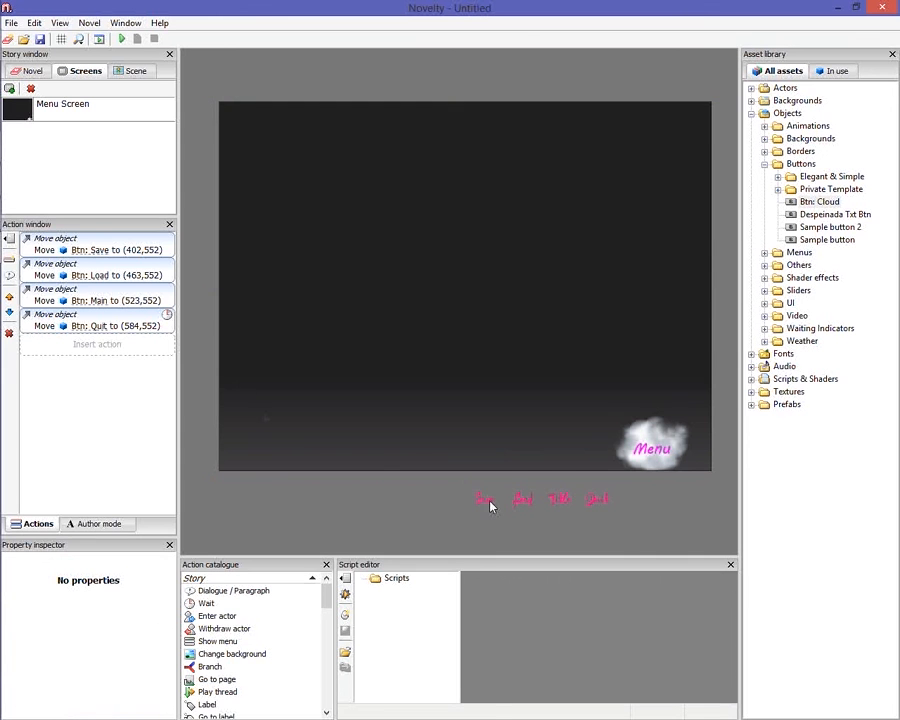
left_click(522, 498)
left_click(560, 498)
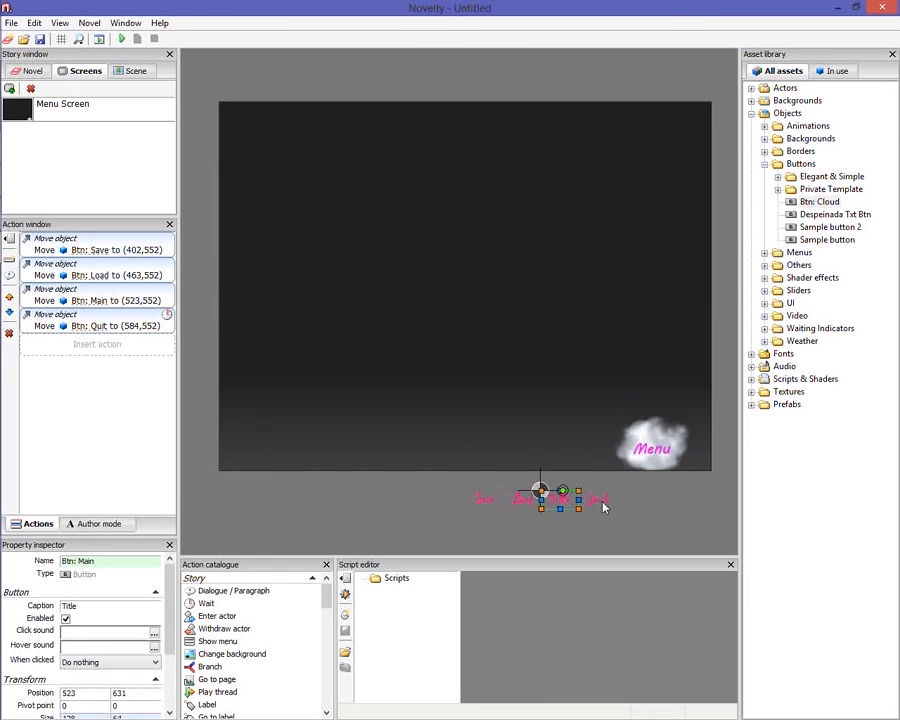
left_click(498, 493)
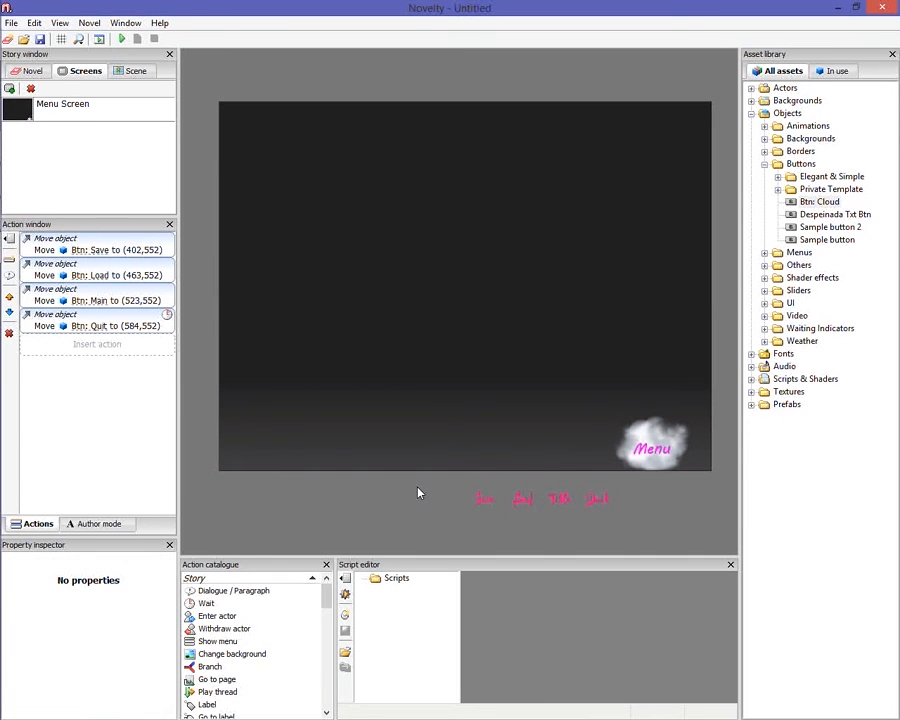
Save the novel
left_click(482, 498)
left_click(343, 491)
key("ctrl+s")
key("Return")
left_click(486, 503)
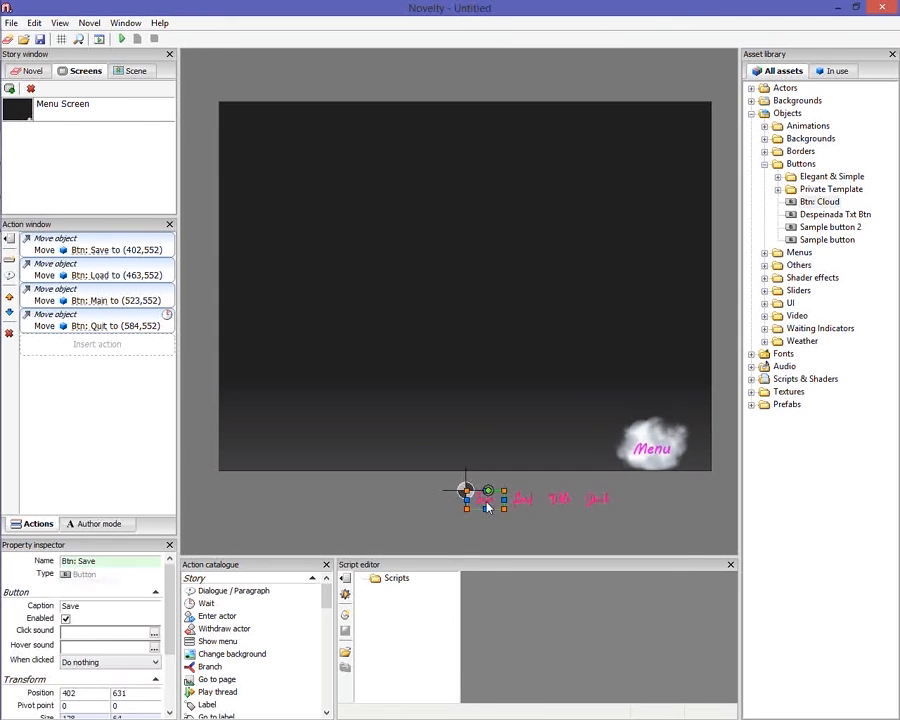
left_click(452, 518)
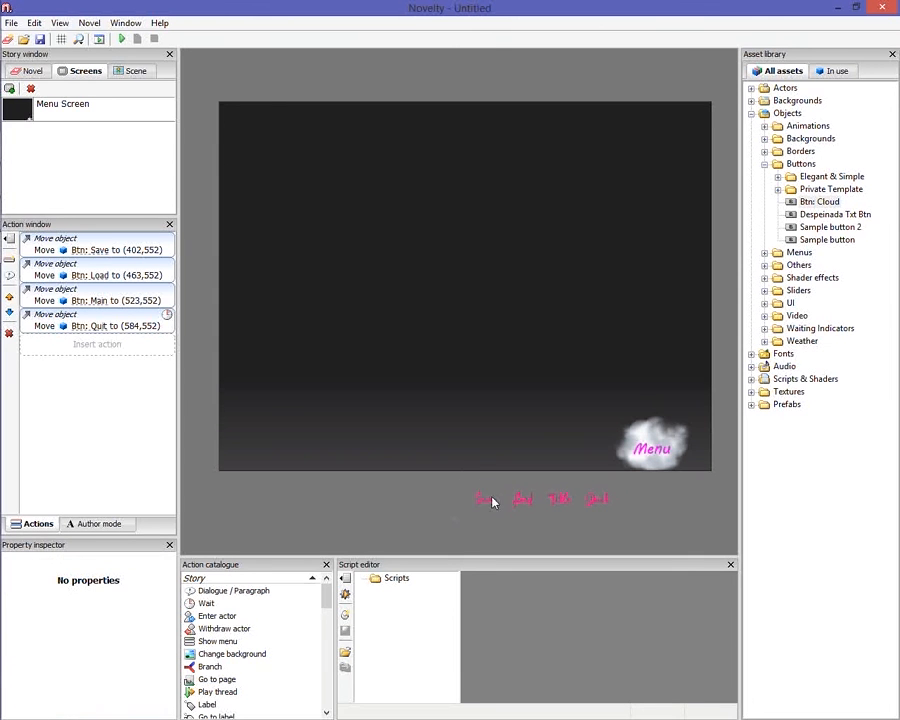
left_click(477, 503)
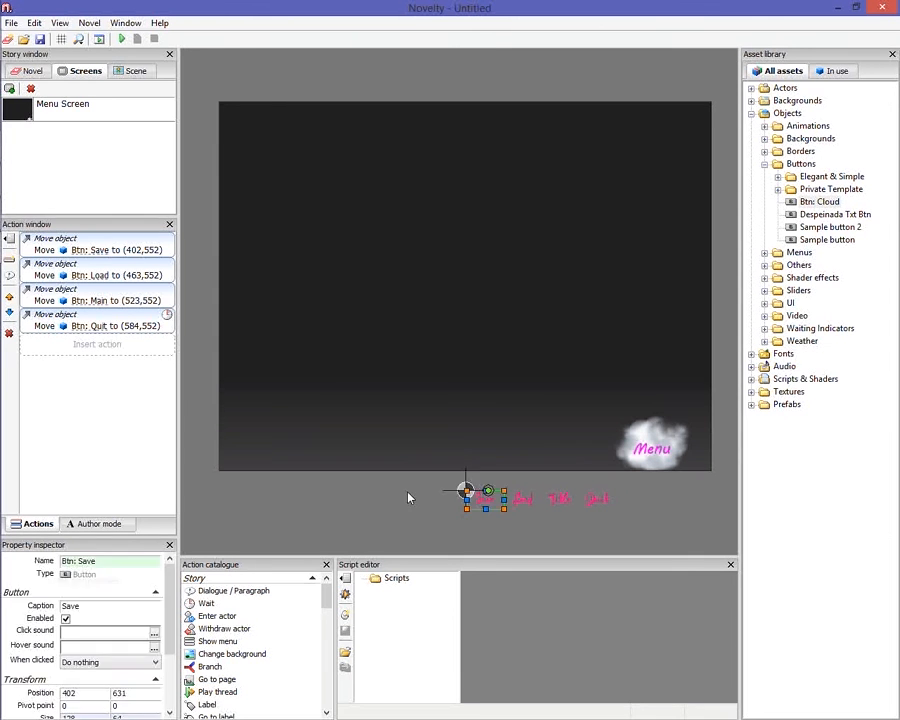
left_click(408, 497)
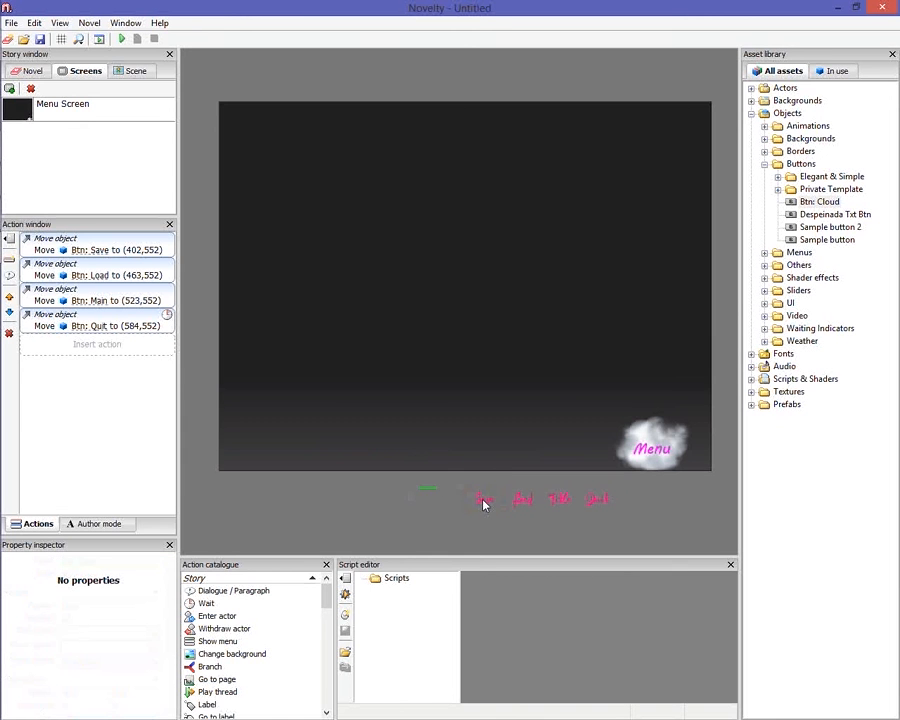
Add a Wait action after the Quit button's Move object action and set it to wait Forever
left_click(137, 330)
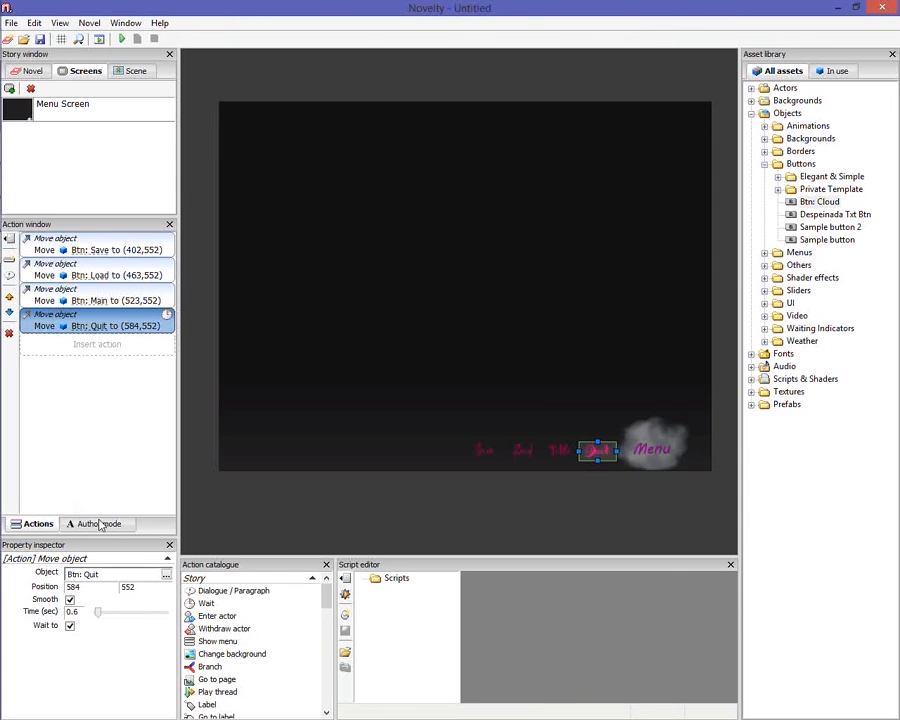
left_click_drag(205, 606, 129, 354)
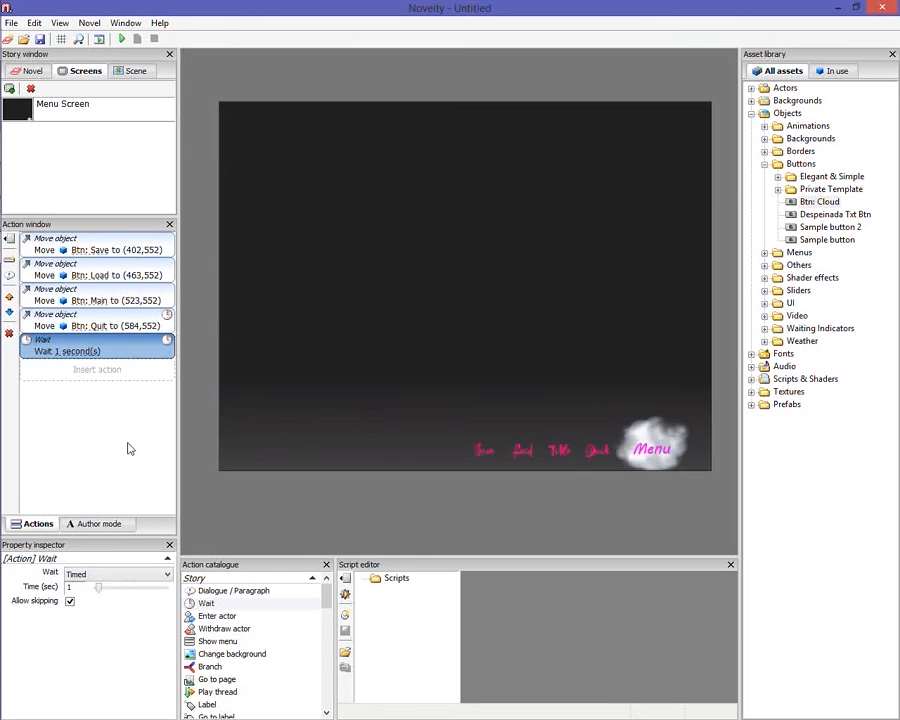
left_click(120, 574)
left_click(100, 586)
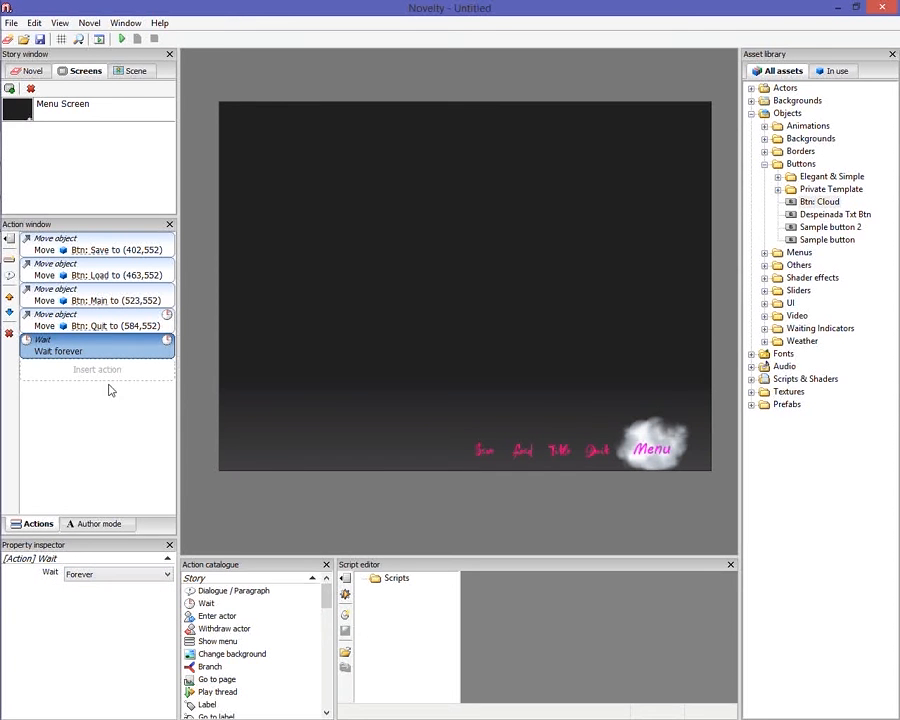
Compare the menu buttons' starting positions with their positions at the Wait action, and look over the buttons' properties
left_click(92, 322)
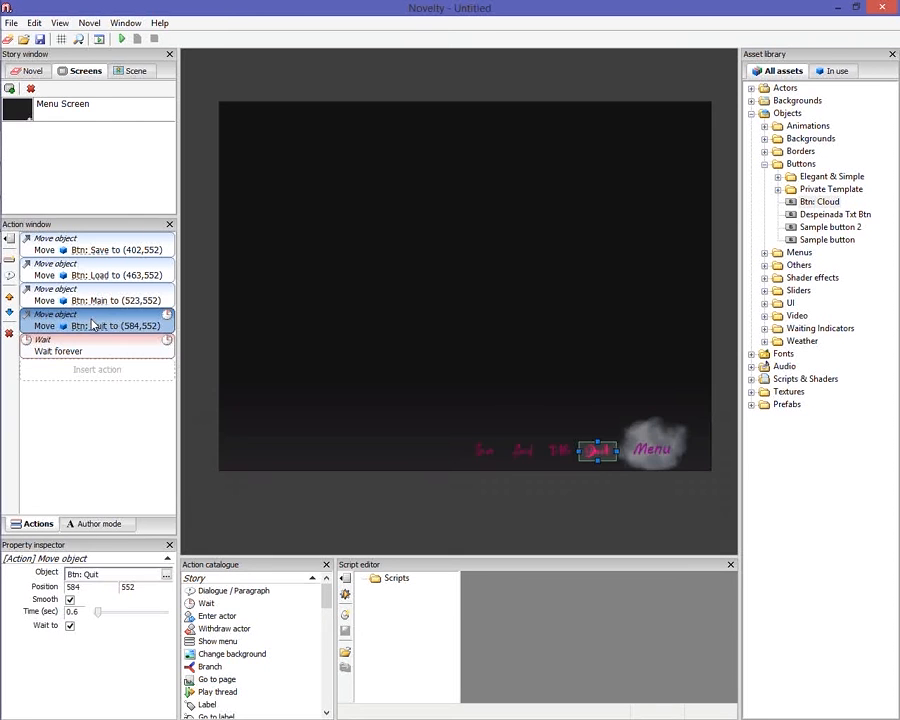
left_click(104, 346)
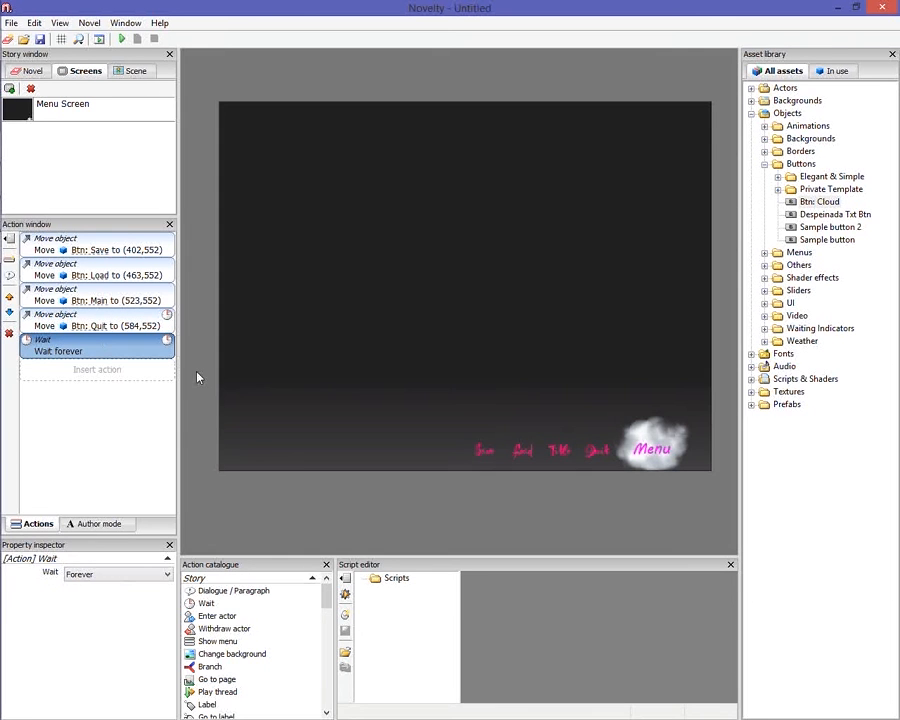
left_click(682, 445)
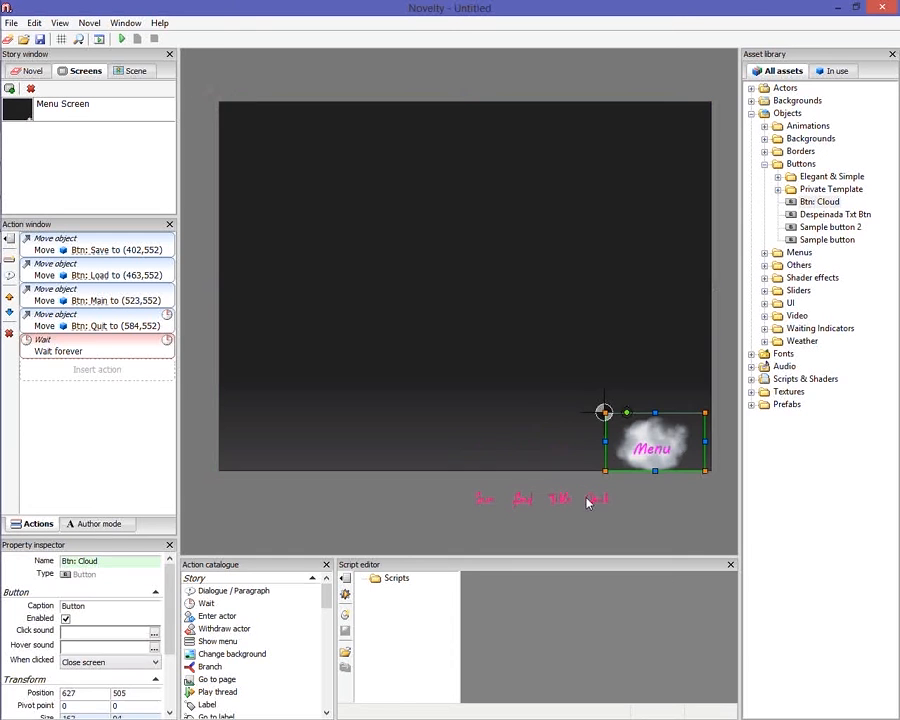
left_click(130, 348)
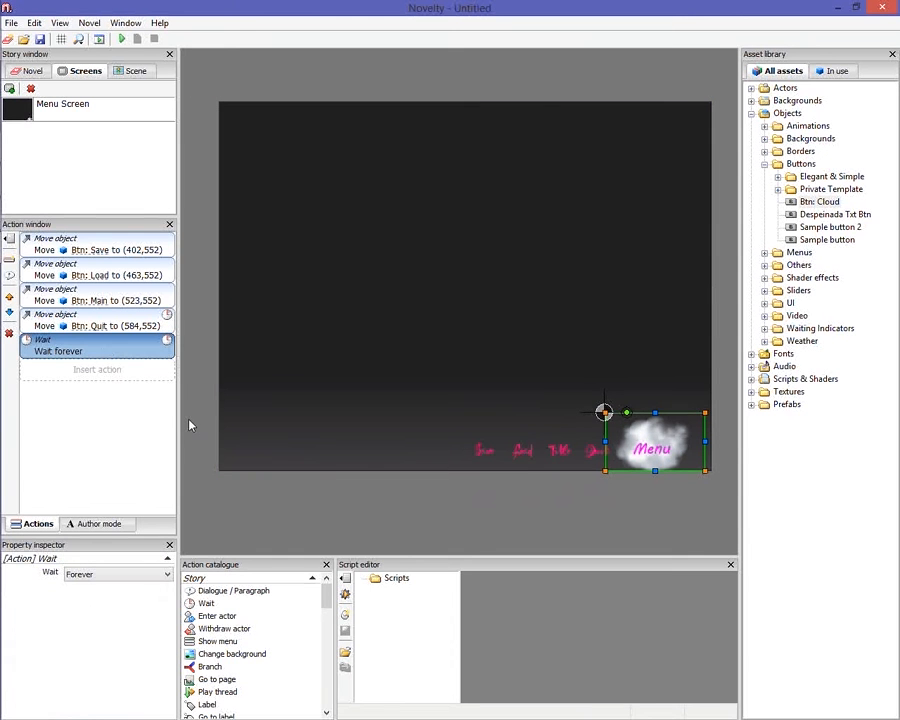
left_click(480, 457)
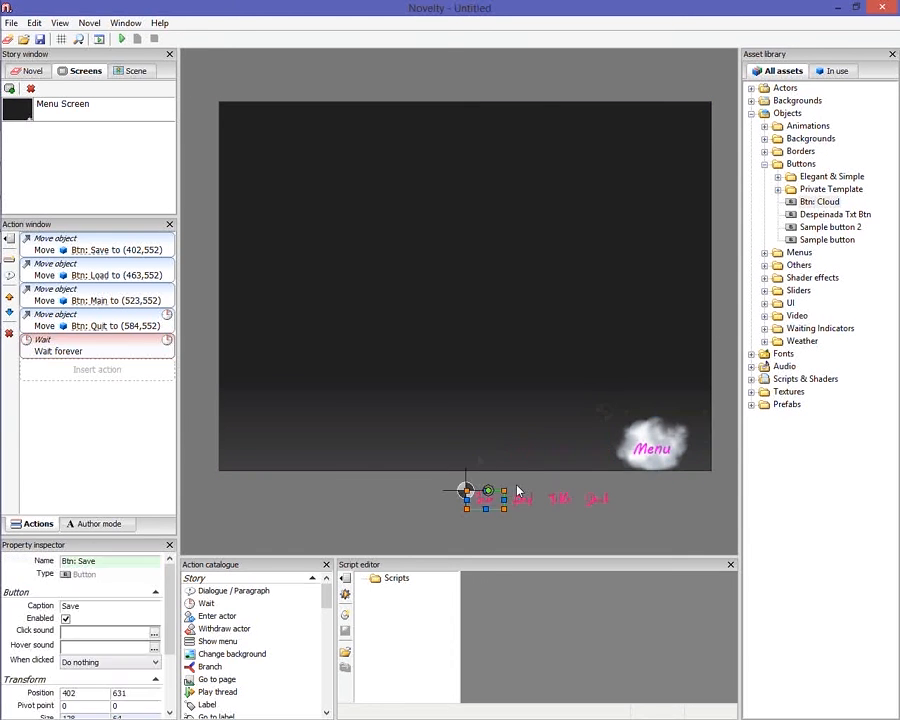
left_click(539, 497)
left_click(539, 499)
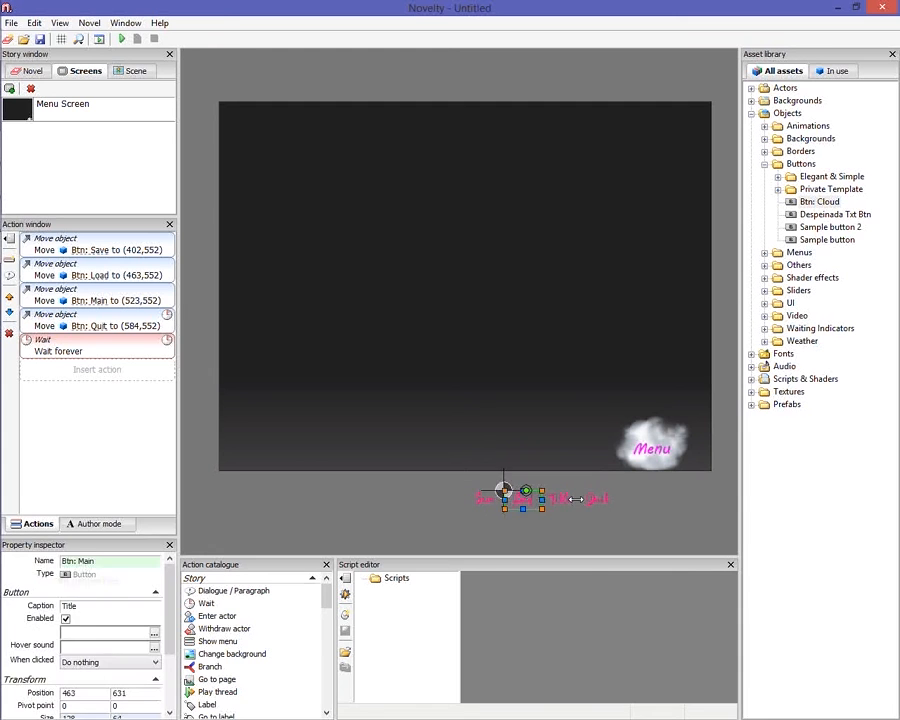
left_click(558, 536)
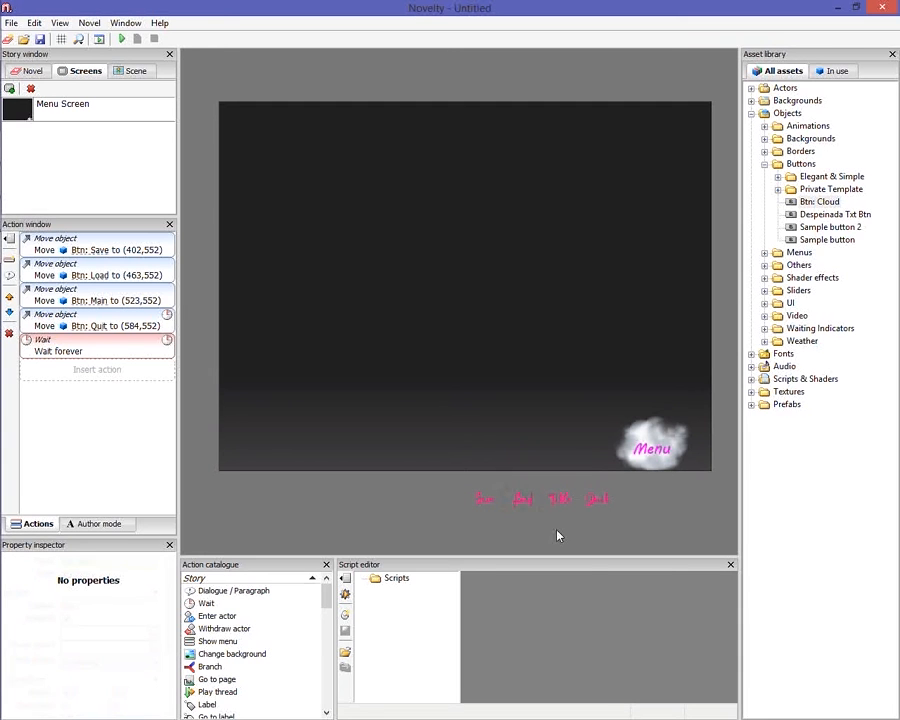
left_click(484, 500)
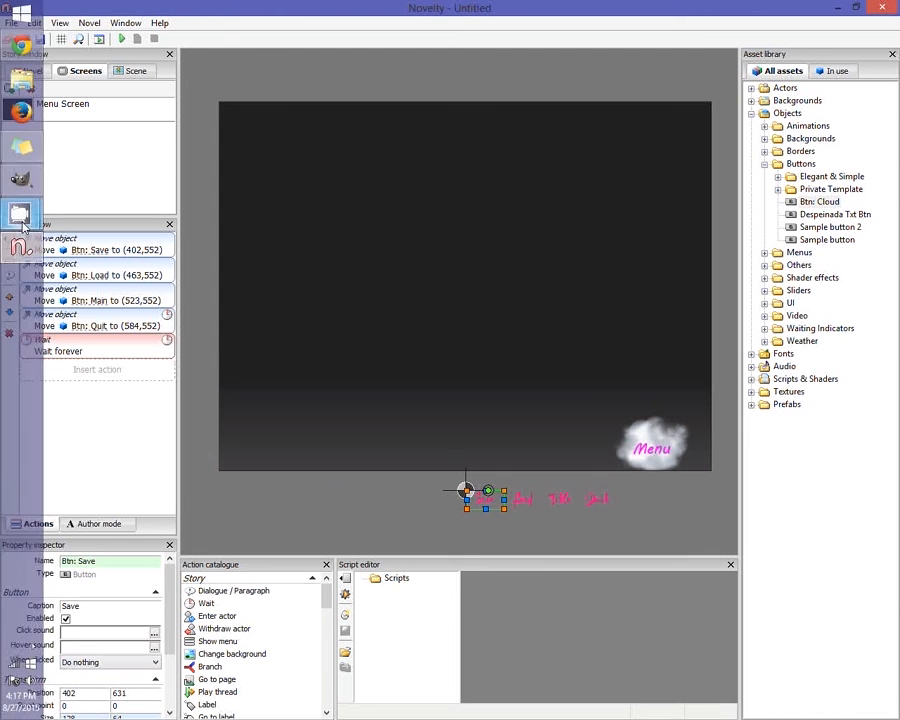
left_click(22, 222)
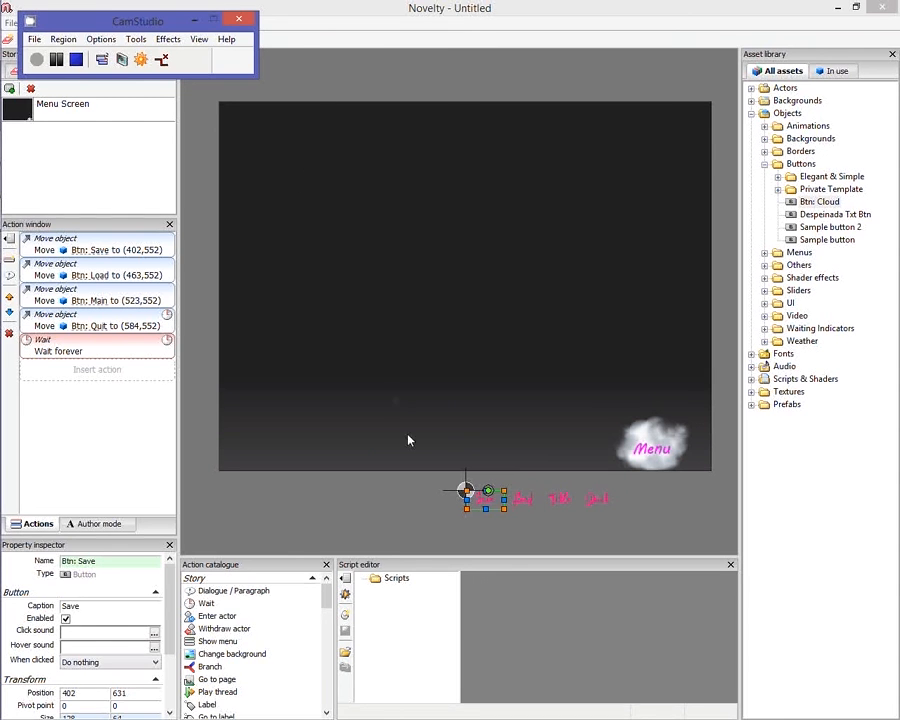
left_click(365, 515)
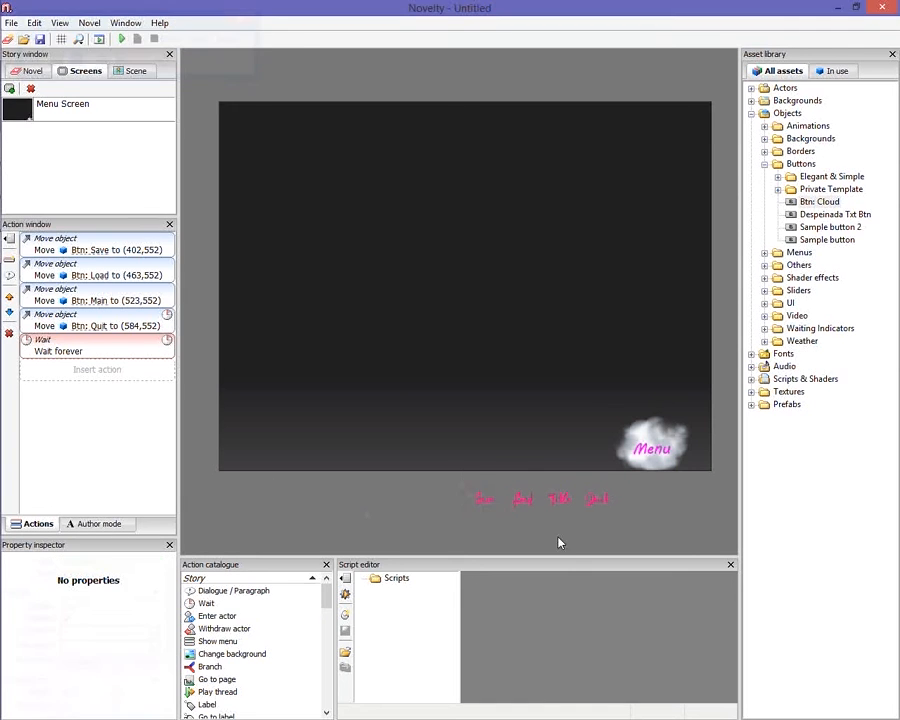
left_click(498, 508)
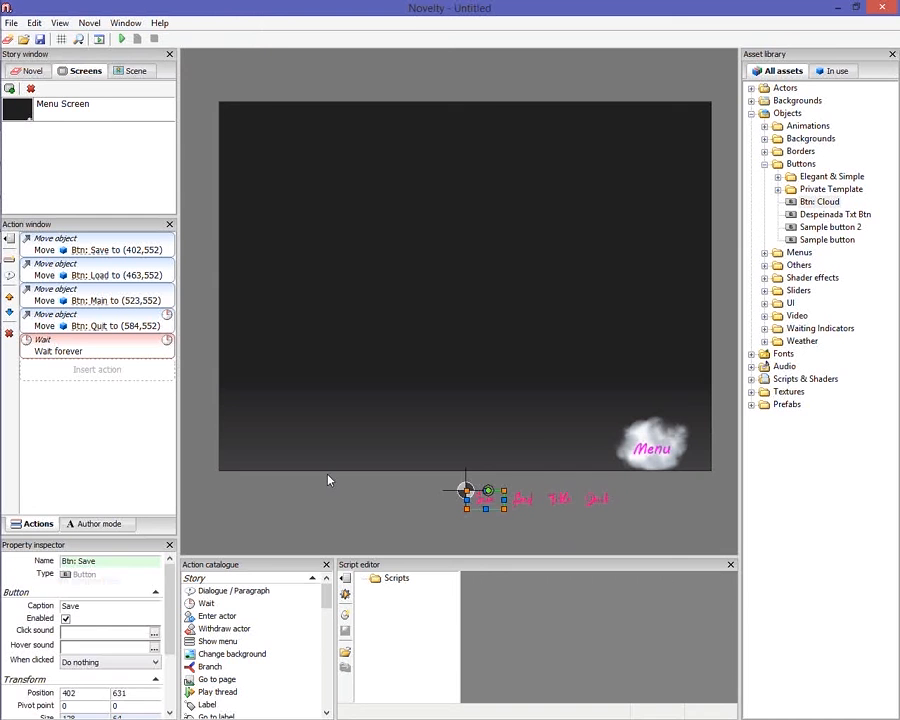
Add a Label action named Save after the Wait action
left_click(133, 352)
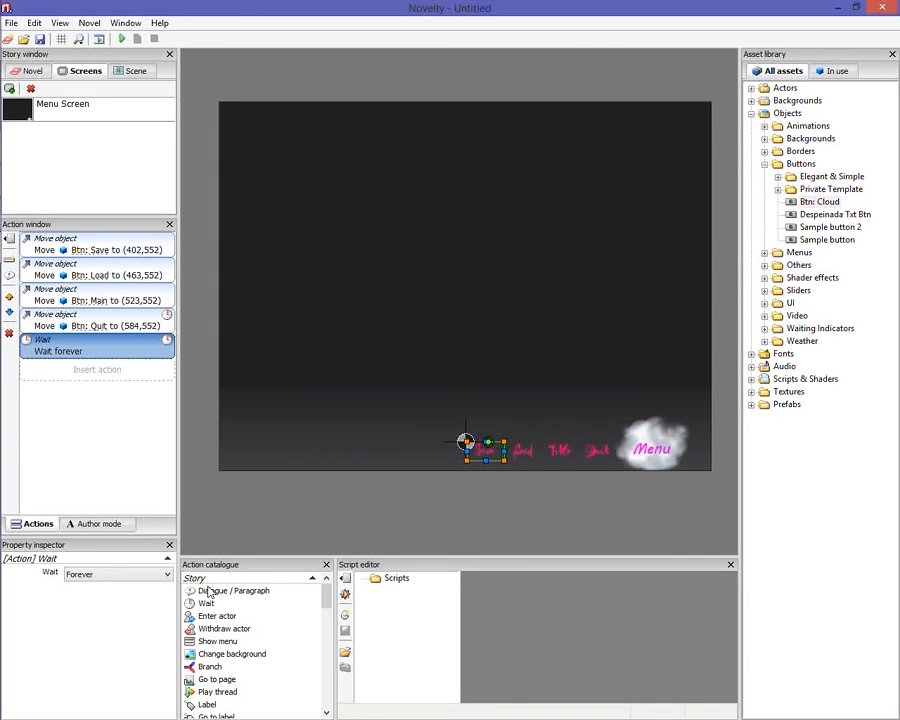
left_click(226, 706)
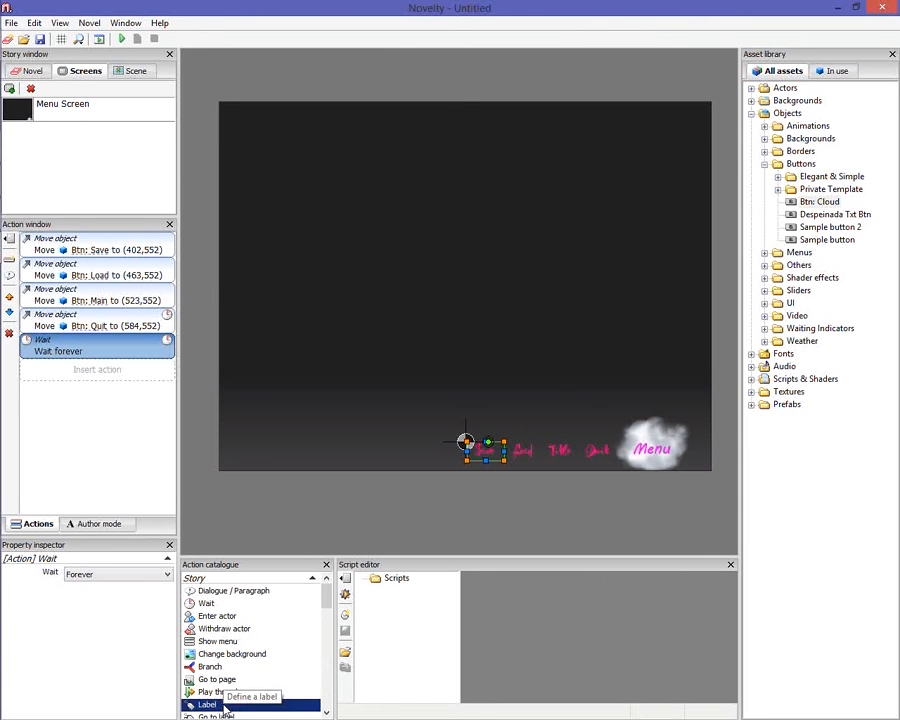
double_click(226, 706)
left_click(101, 572)
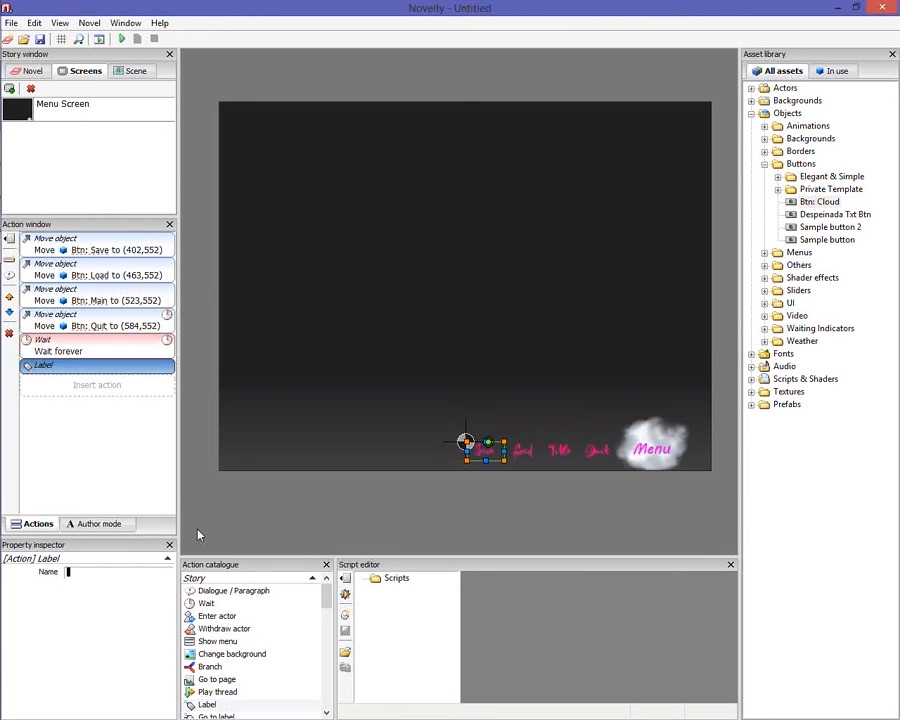
type("Save")
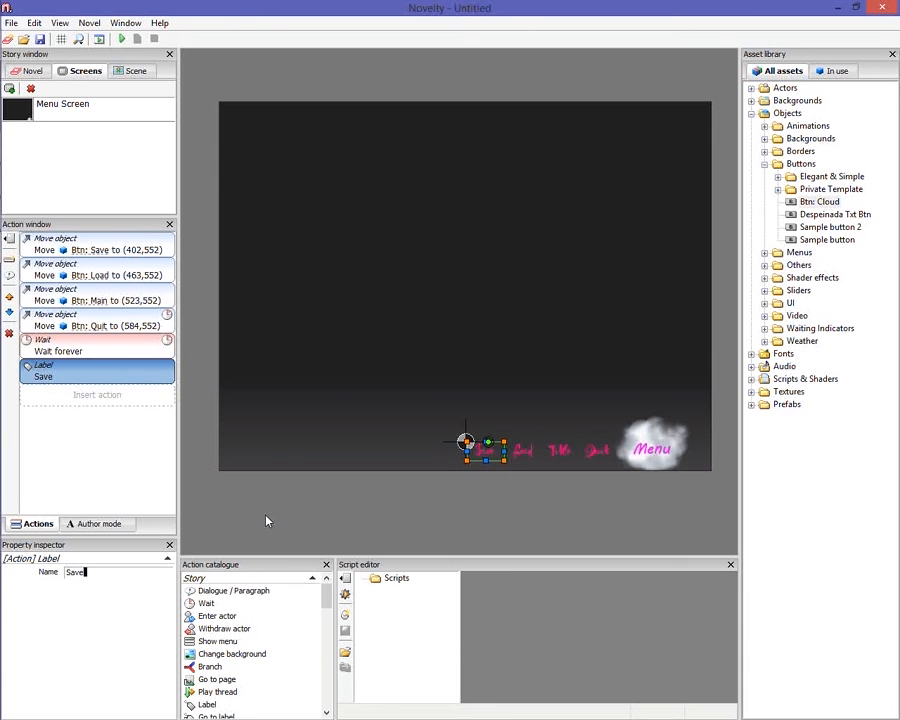
left_click(271, 519)
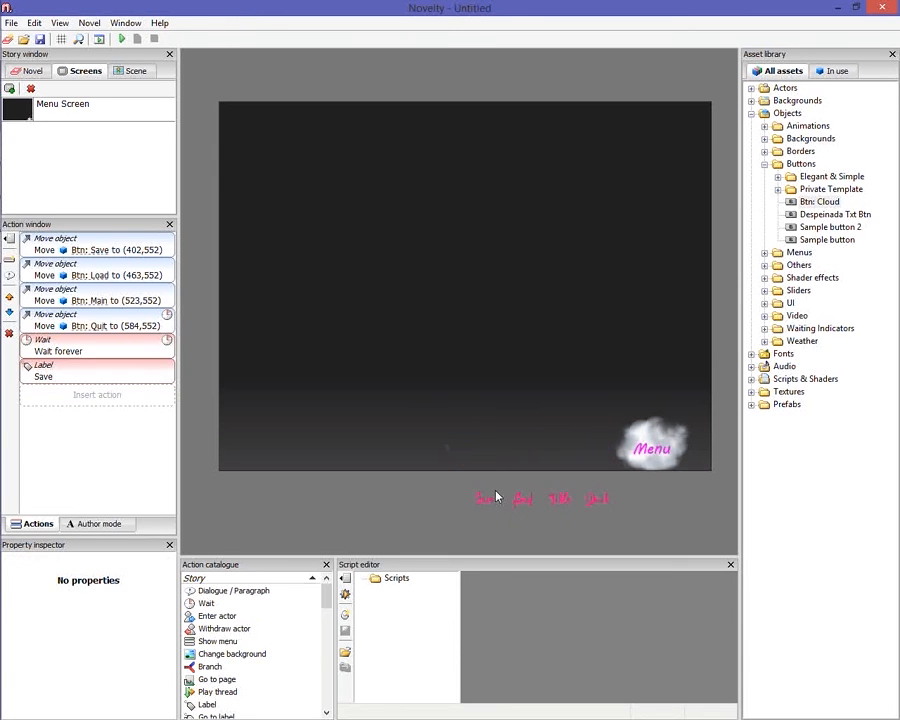
left_click(494, 497)
left_click(130, 376)
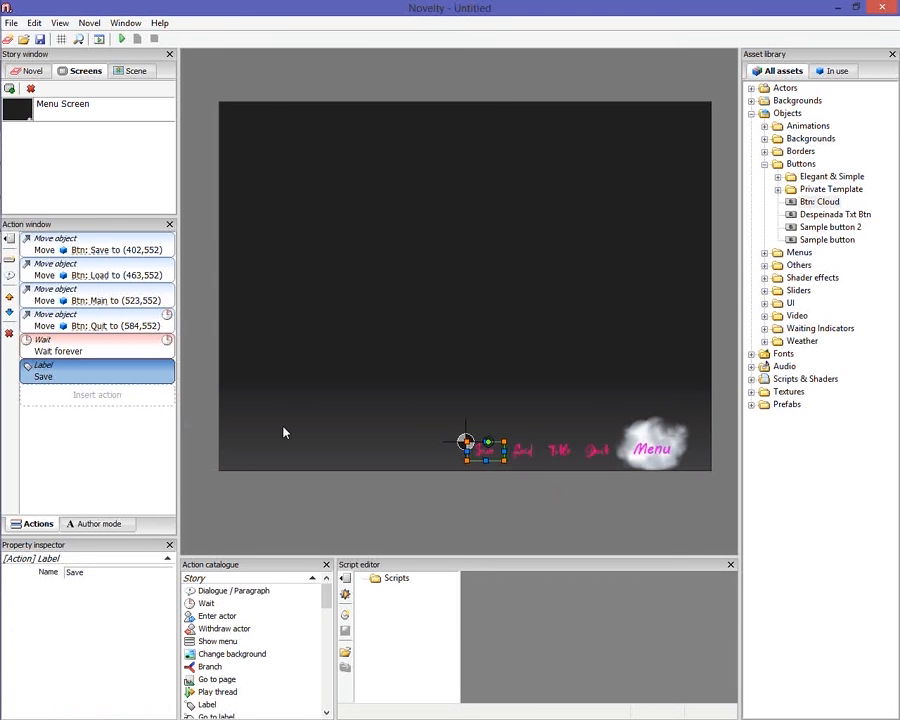
left_click(346, 509)
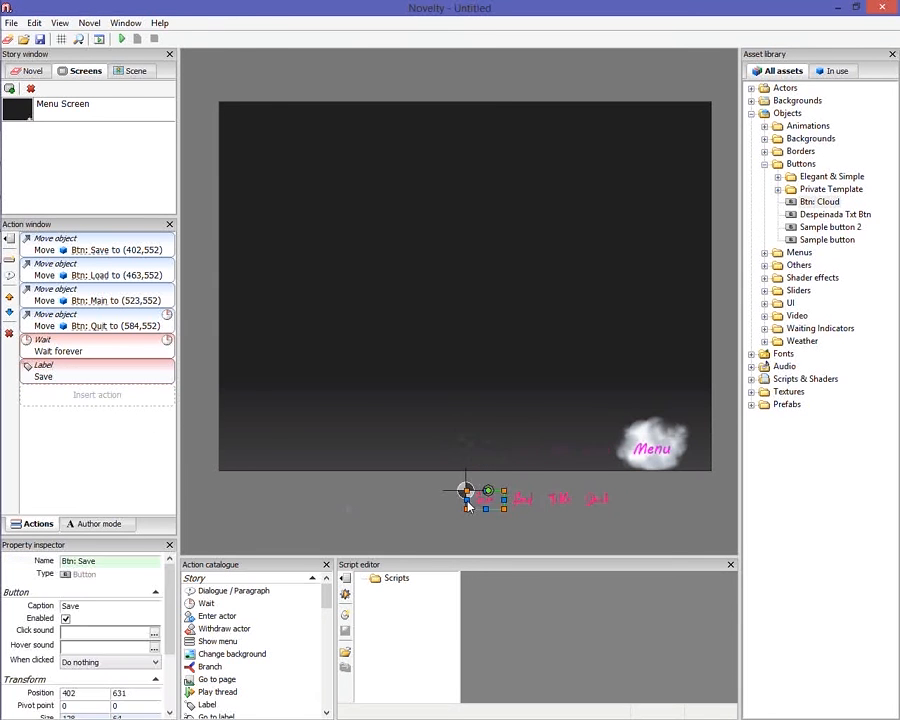
left_click(138, 376)
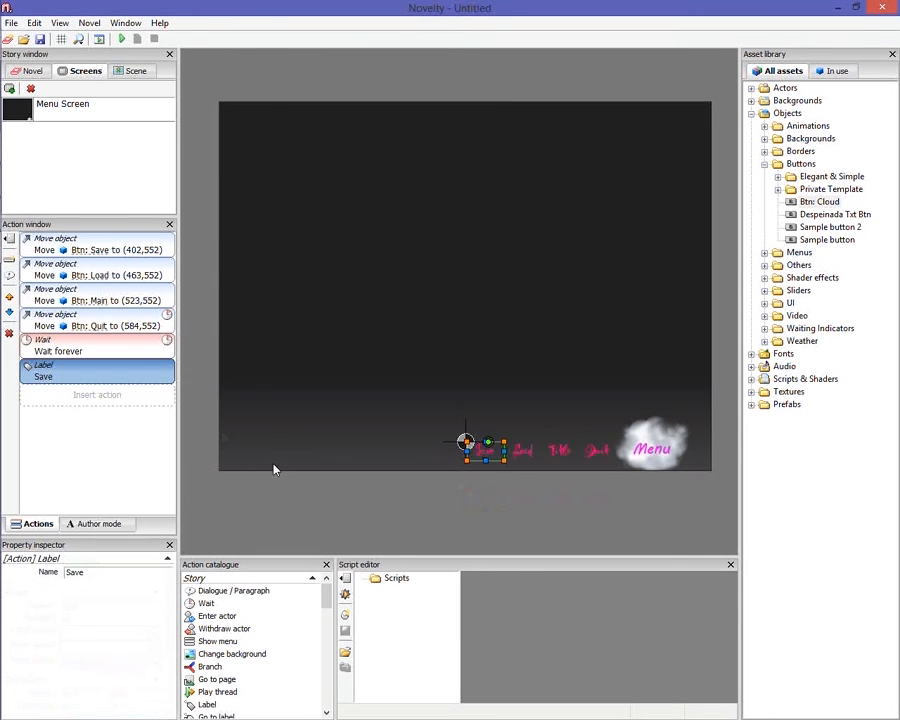
left_click(309, 500)
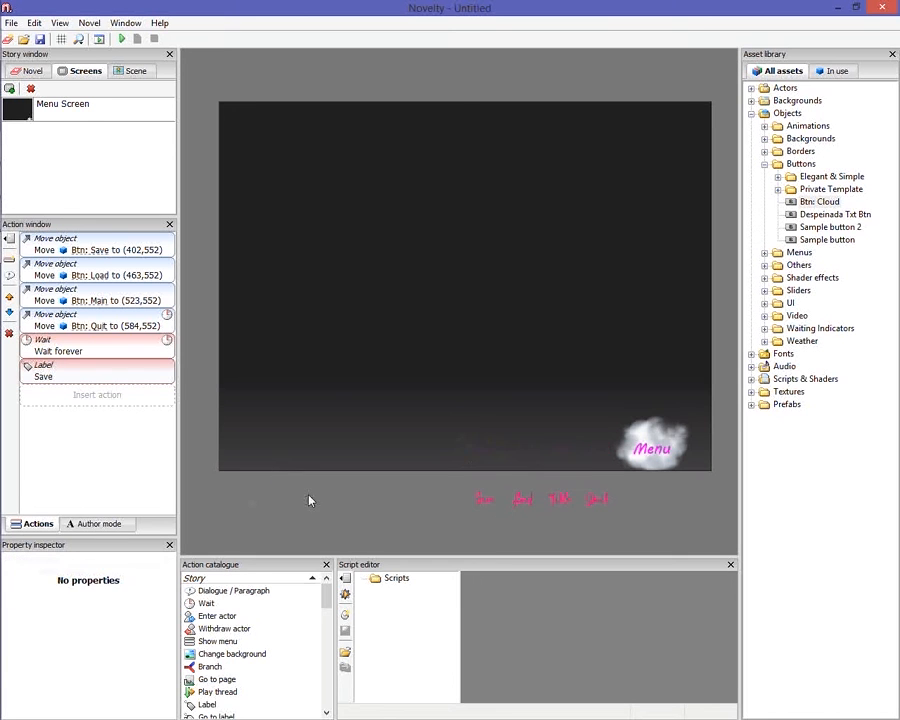
Make the Save button go to the label Save when clicked
left_click(478, 504)
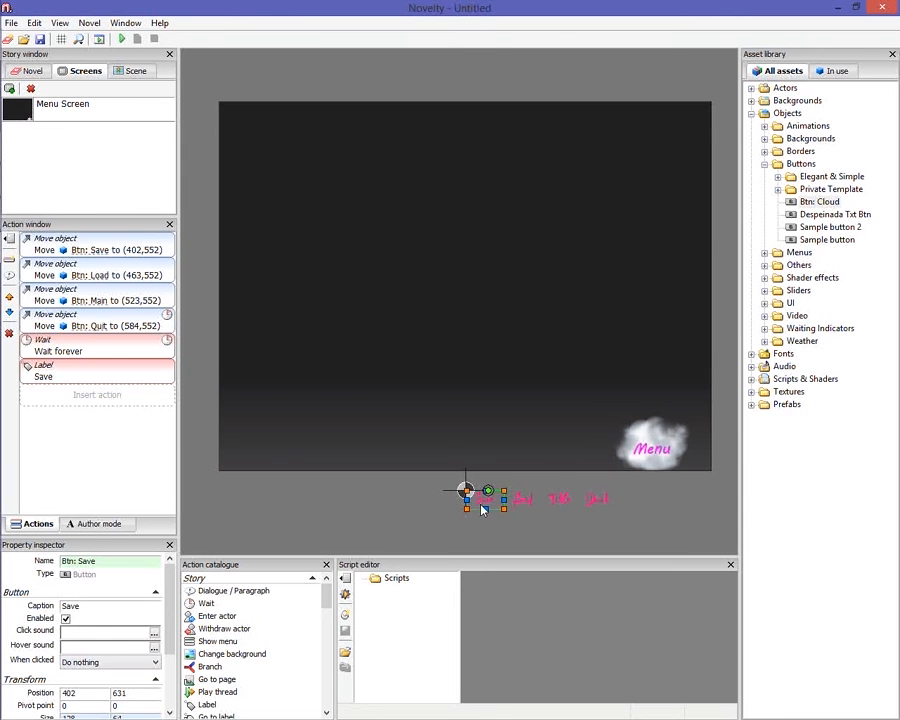
scroll(170, 592, "down", 1)
scroll(170, 592, "down", 2)
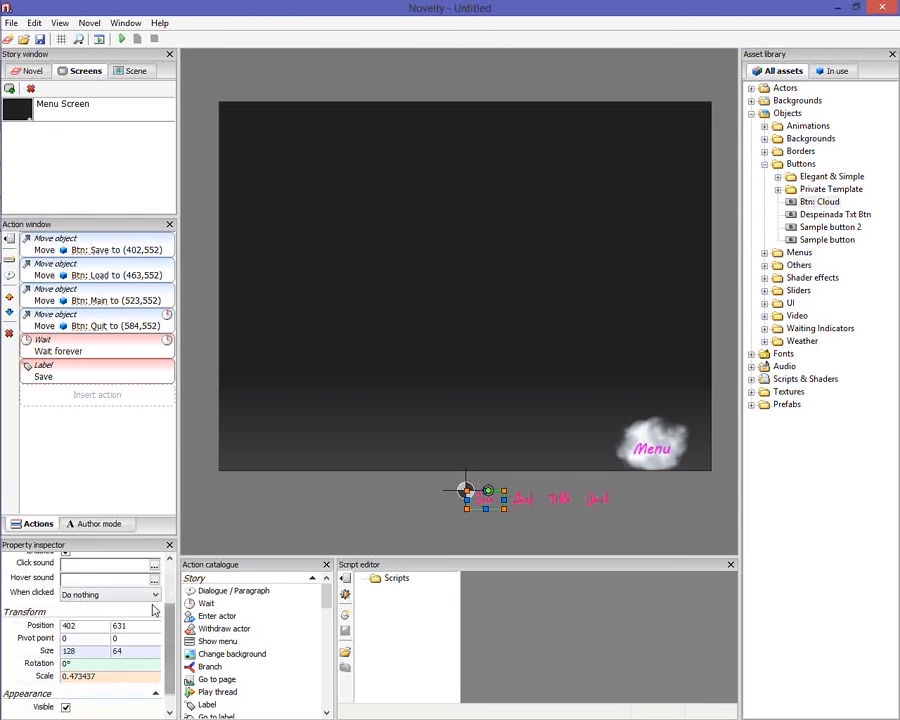
left_click(144, 596)
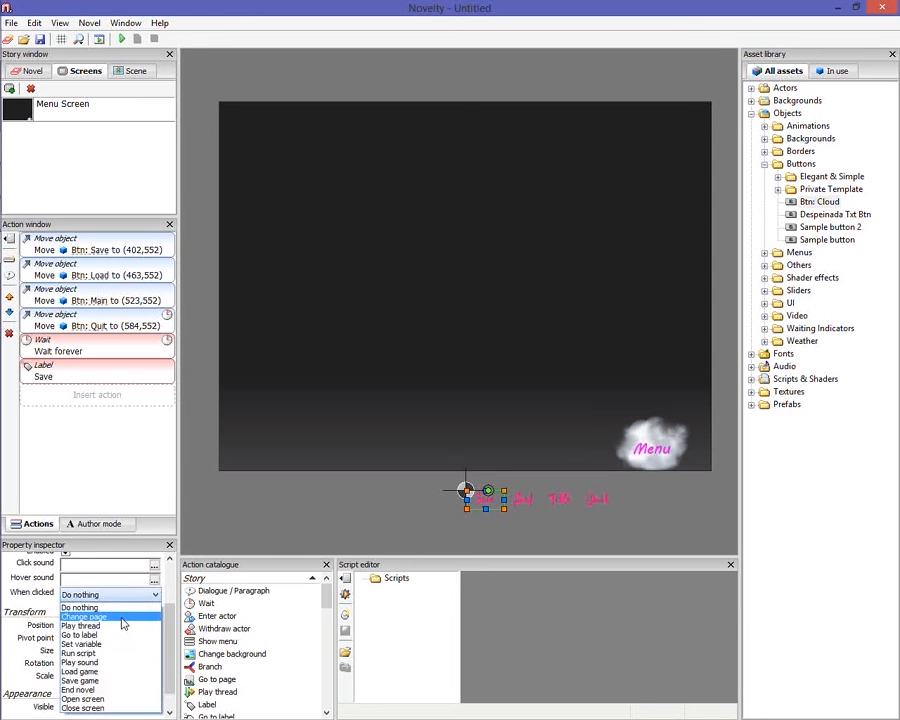
left_click(122, 634)
left_click(155, 609)
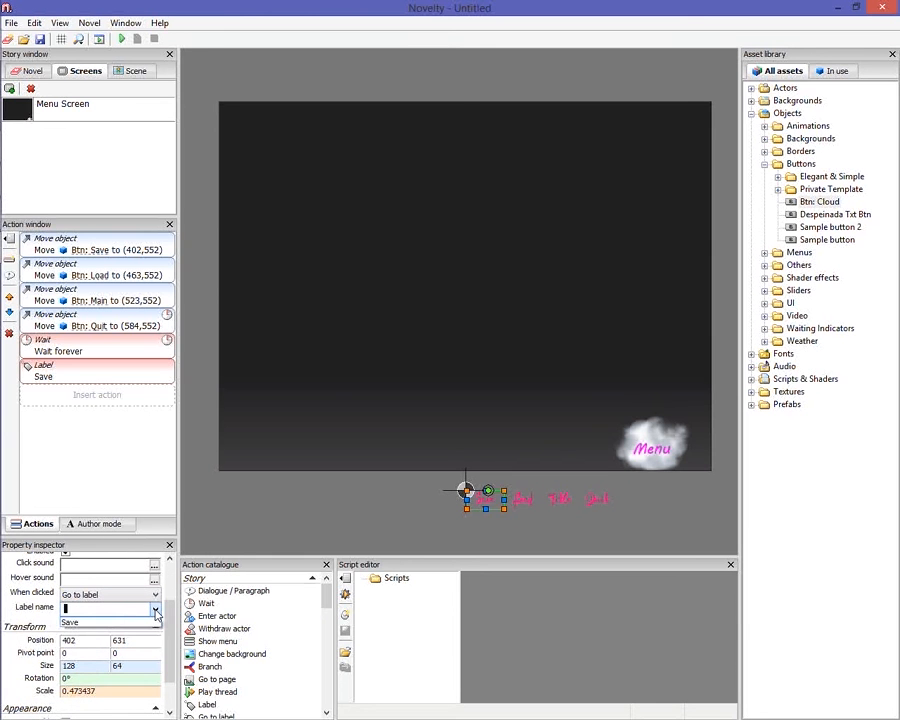
left_click(150, 622)
left_click(80, 376)
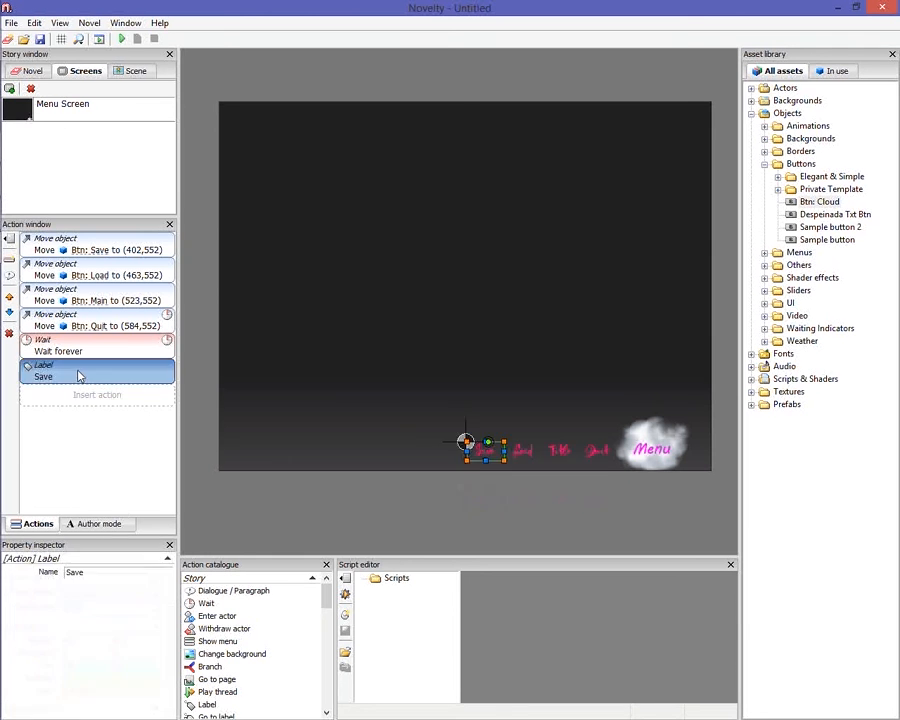
left_click(400, 497)
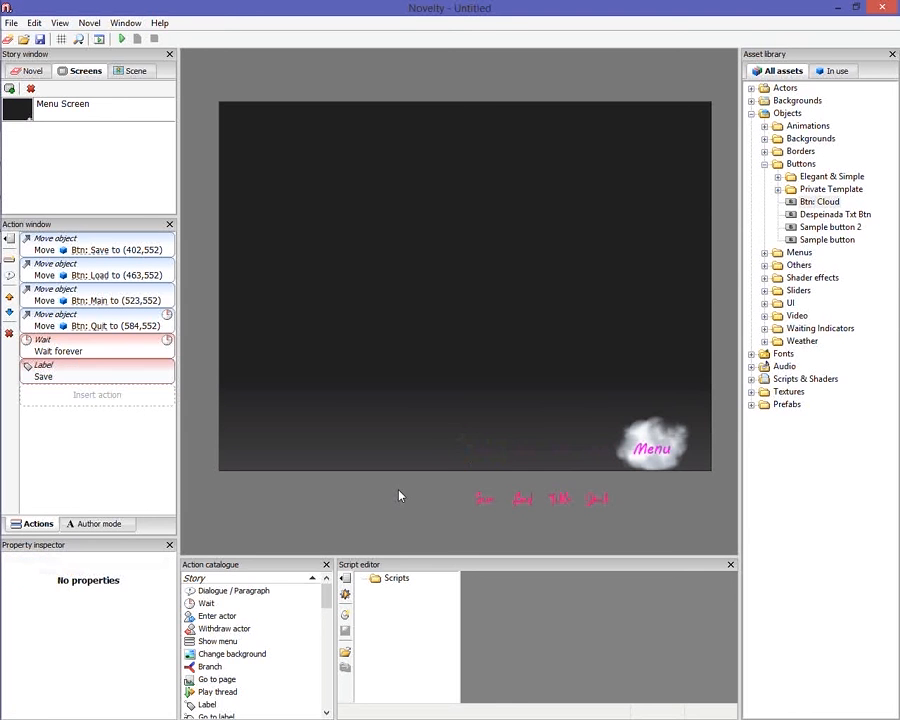
left_click(90, 372)
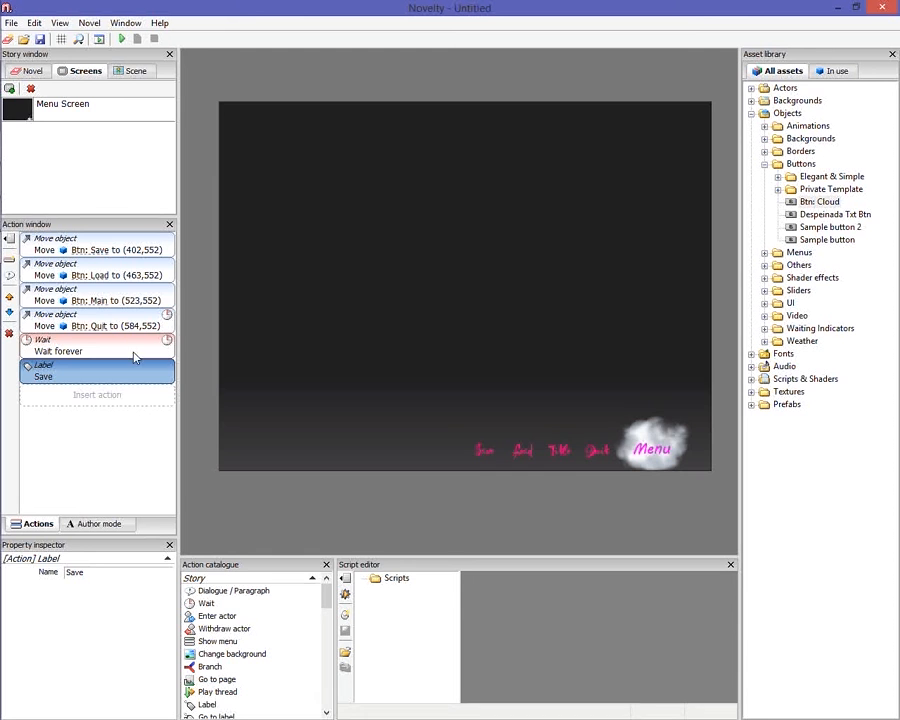
left_click(112, 296)
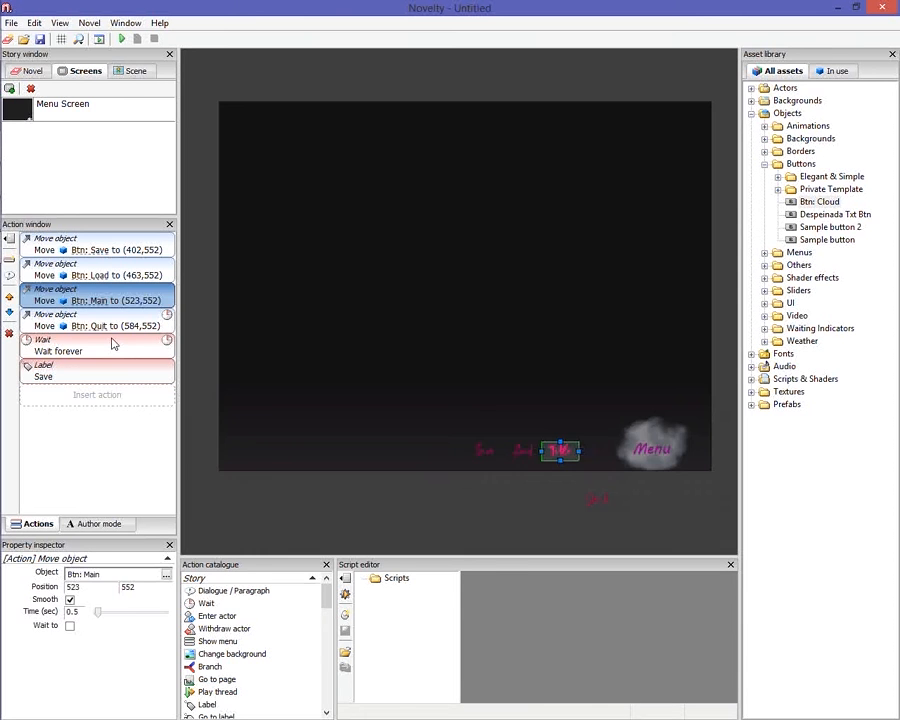
Add four Move object actions after the Save label
left_click(112, 345)
key("Down")
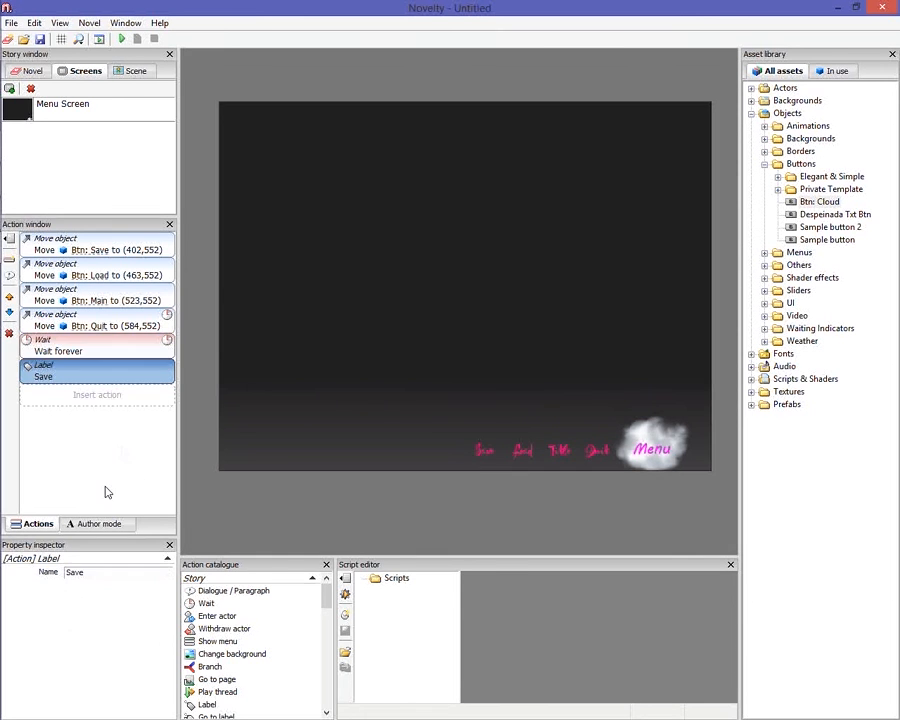
left_click_drag(326, 597, 325, 635)
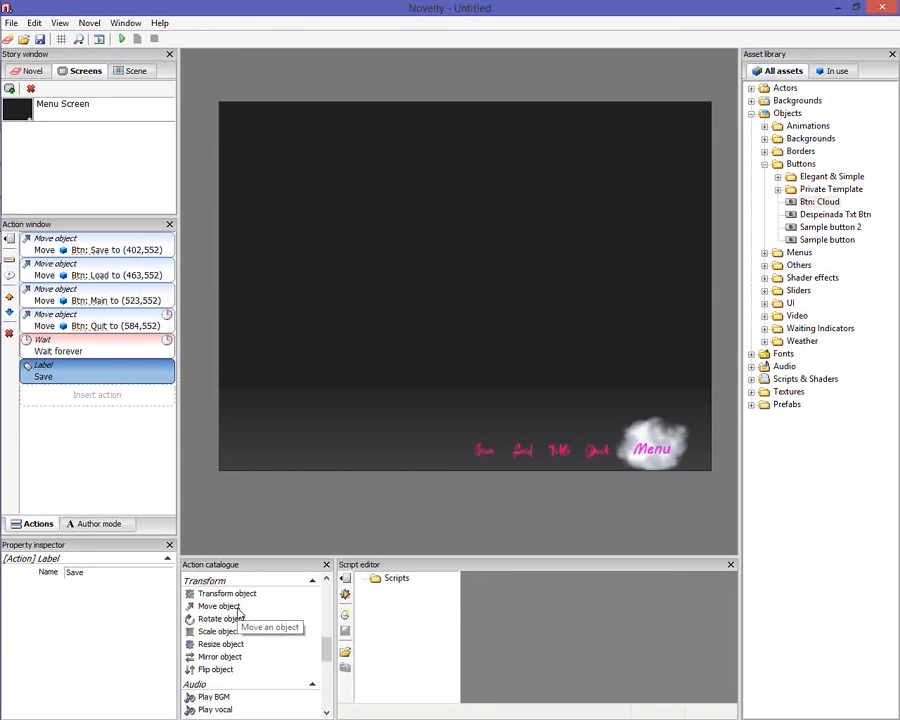
double_click(236, 607)
double_click(238, 607)
double_click(238, 607)
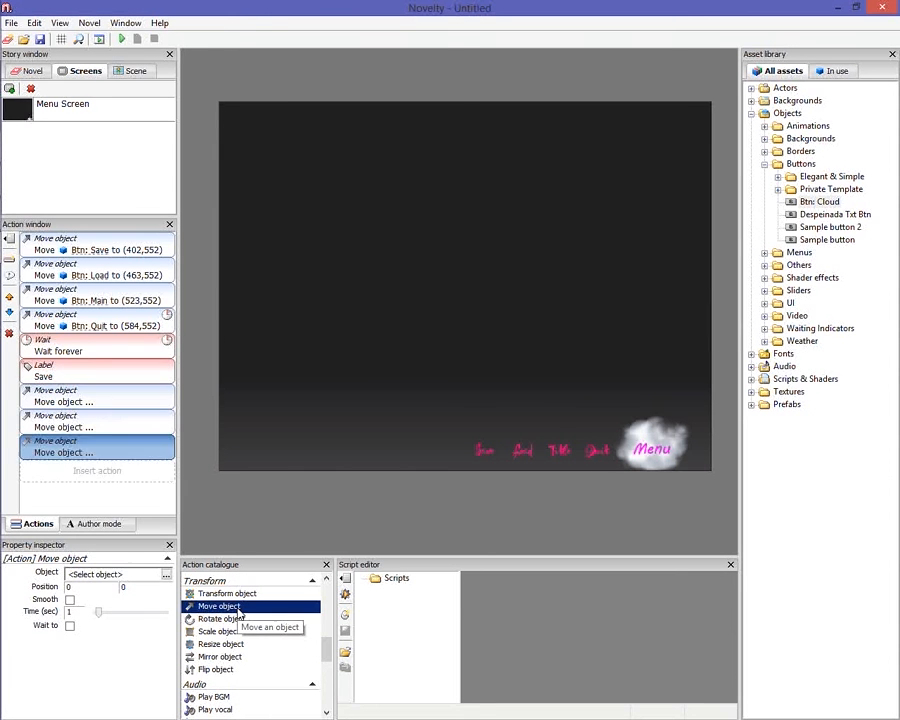
double_click(238, 607)
Assign Btn: Save, Btn: Load, Btn: Main and Btn: Quit, in that order, to the four new Move object actions
left_click(124, 410)
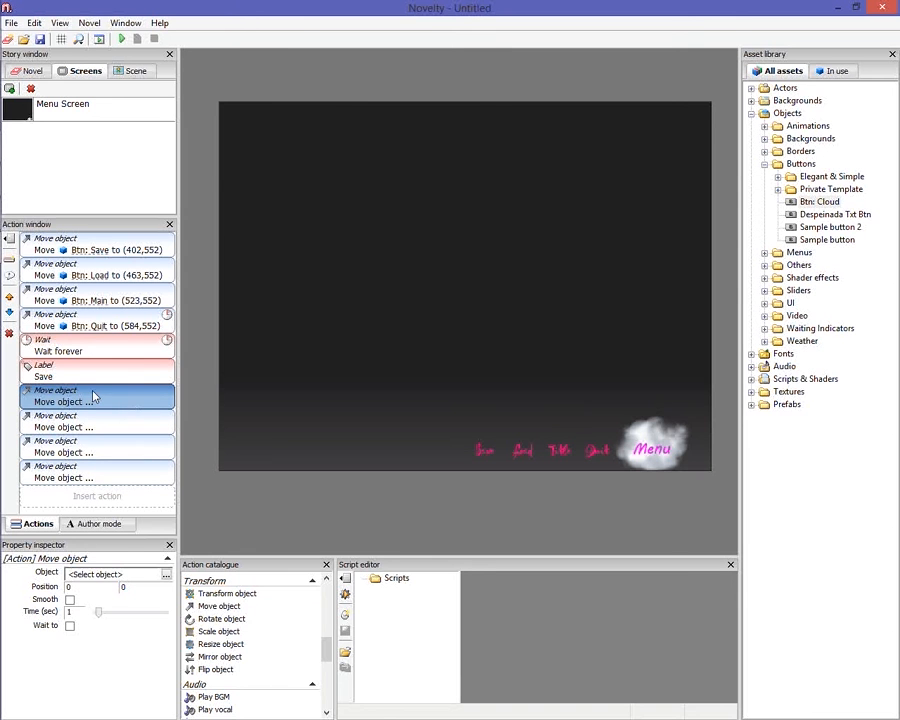
left_click(163, 572)
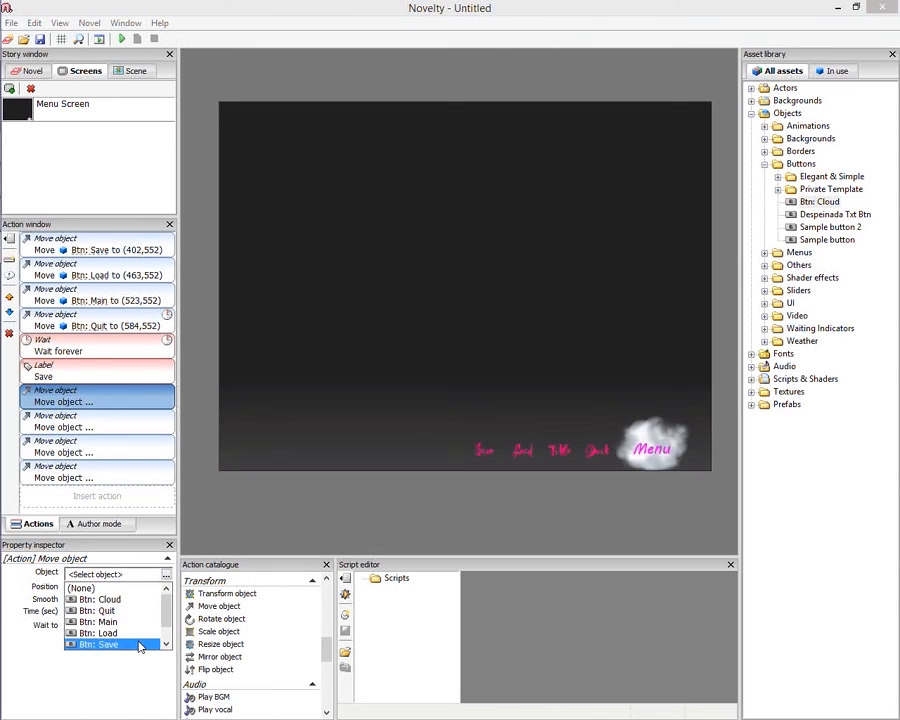
left_click(100, 644)
left_click(120, 426)
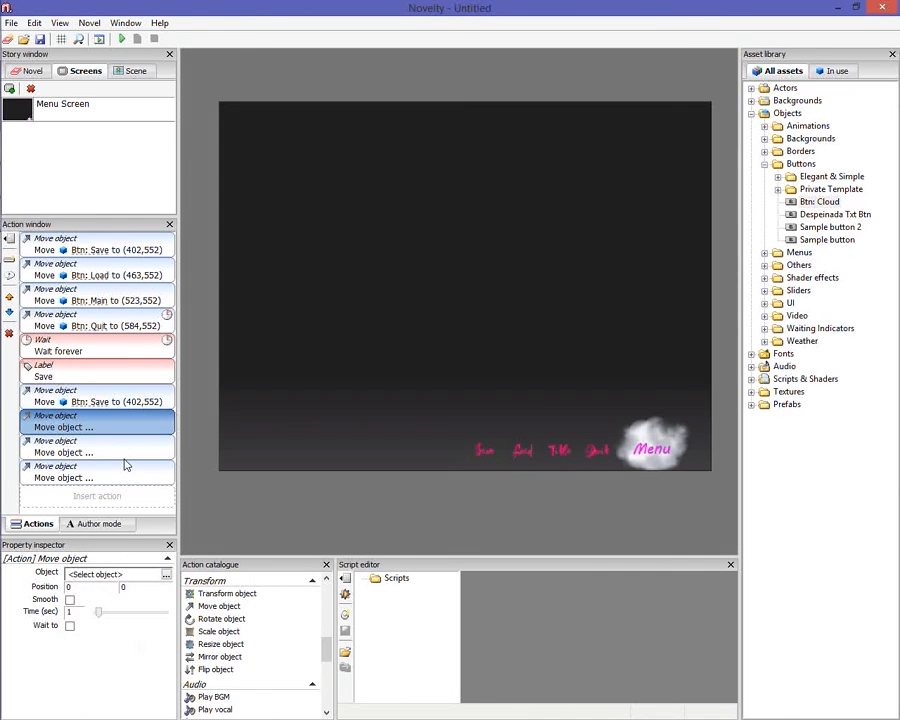
left_click(166, 576)
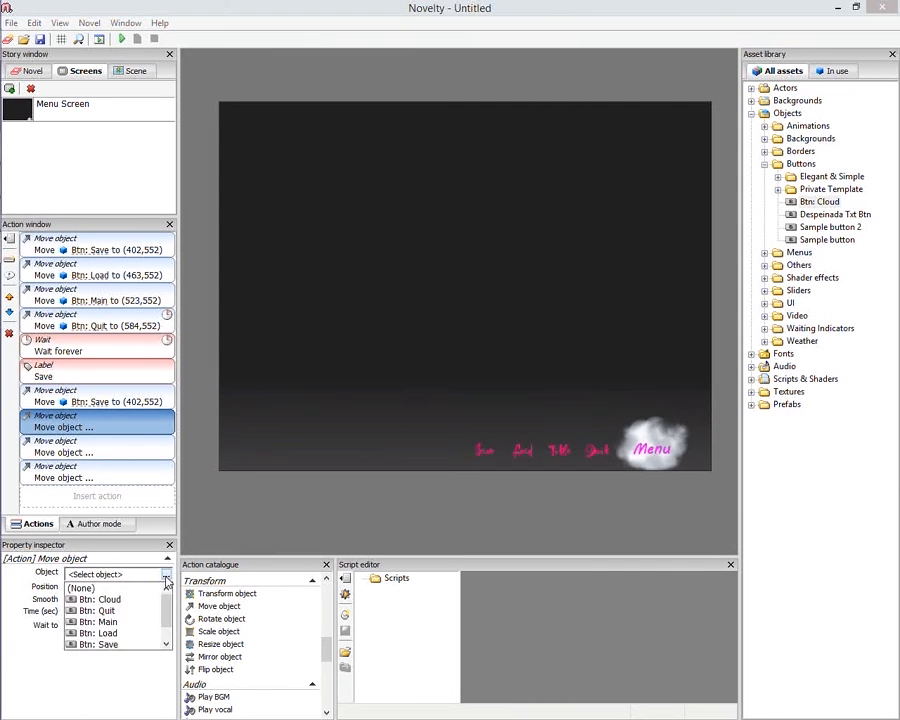
left_click(139, 635)
left_click(164, 575)
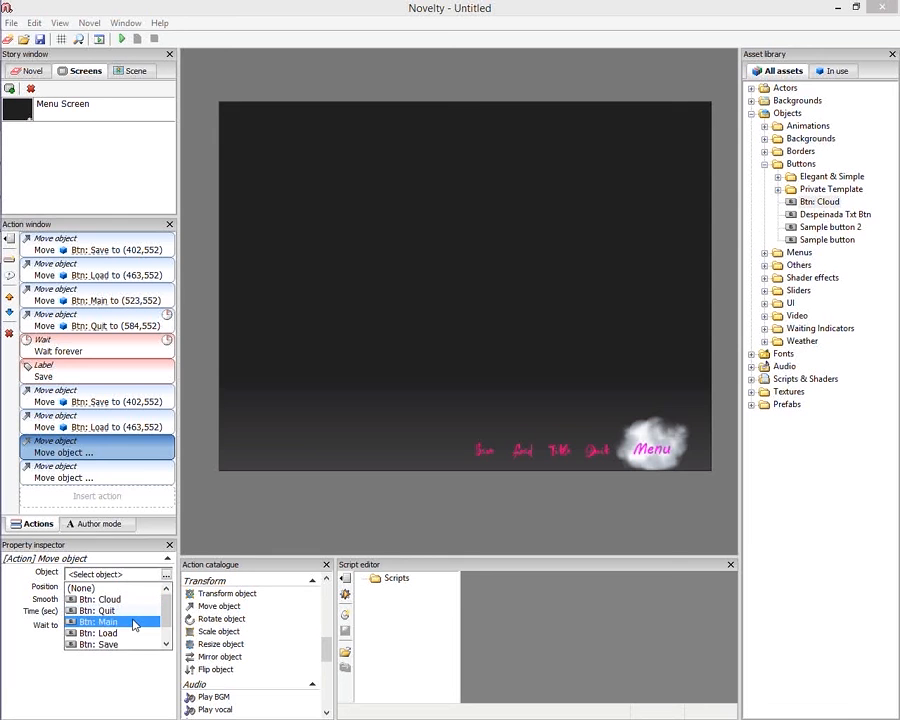
left_click(134, 622)
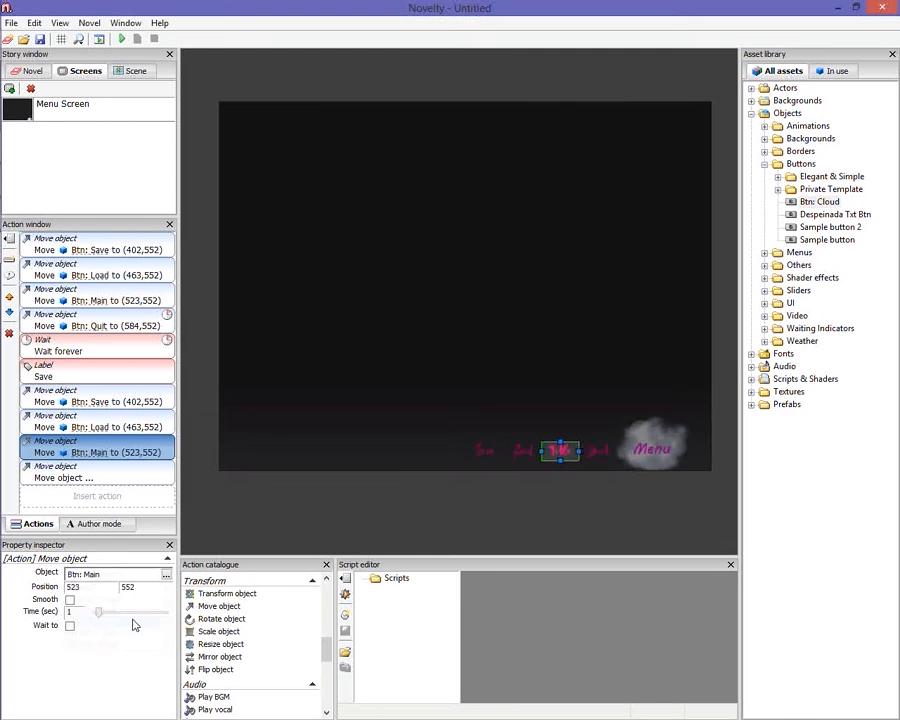
left_click(134, 474)
left_click(135, 575)
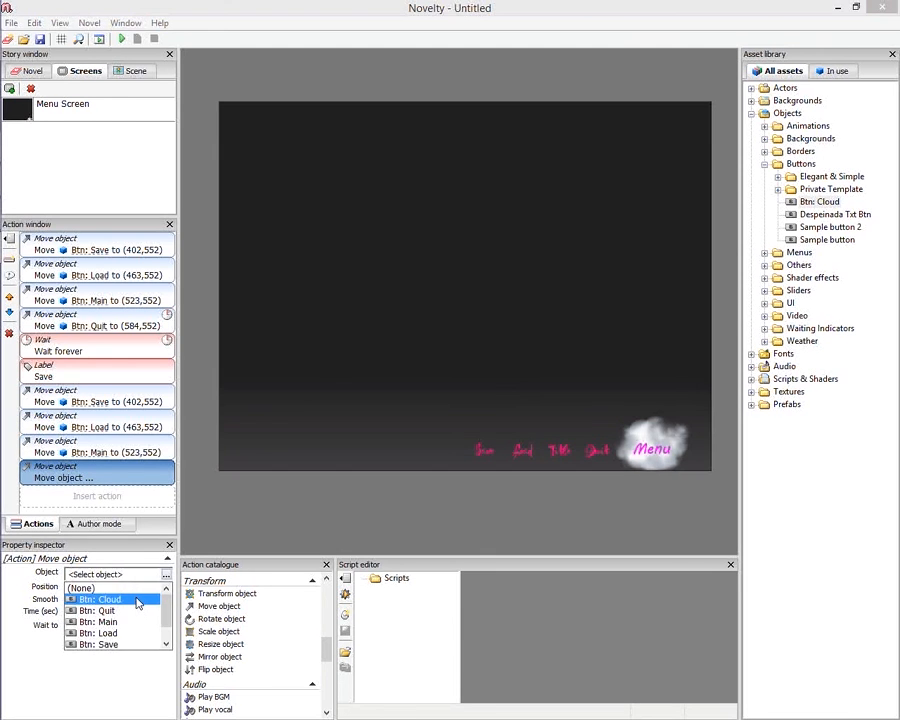
left_click(136, 610)
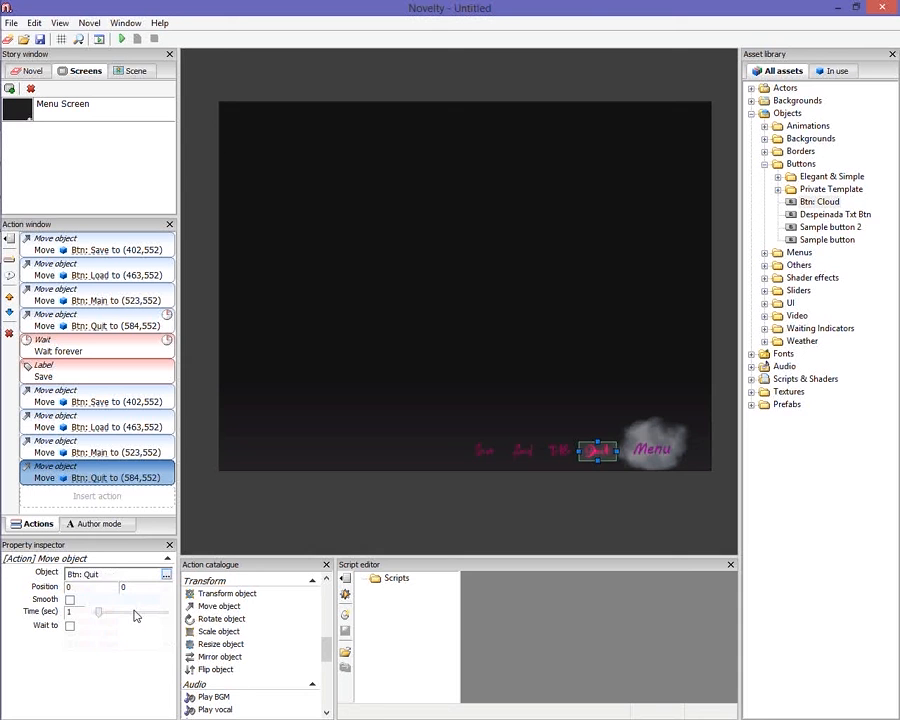
Compare the button positions in the four new Move object actions with the buttons' starting positions below the screen
left_click(328, 526)
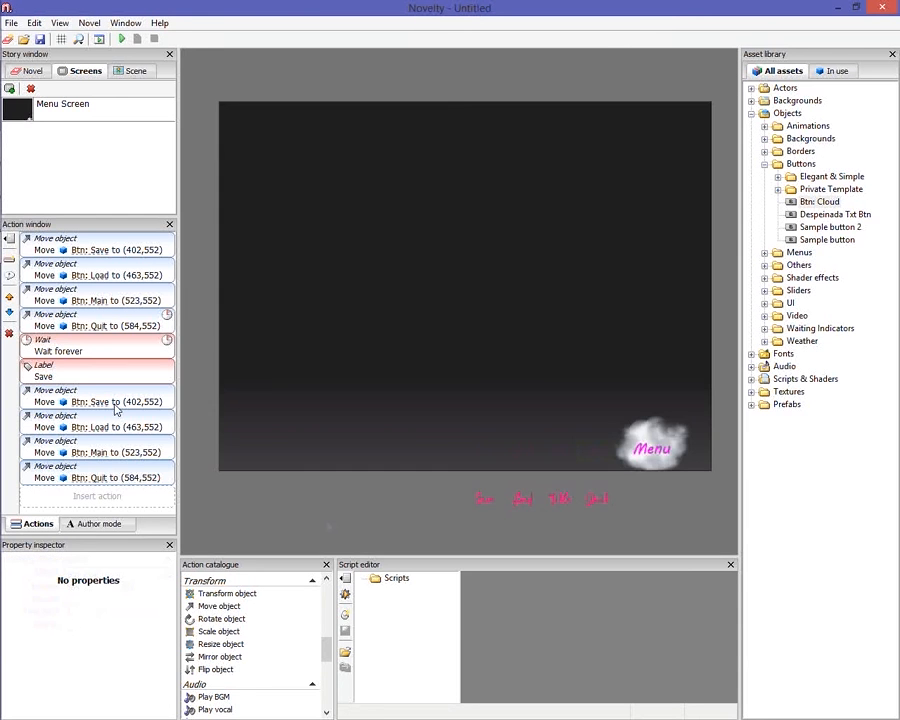
left_click(115, 450)
left_click(115, 472)
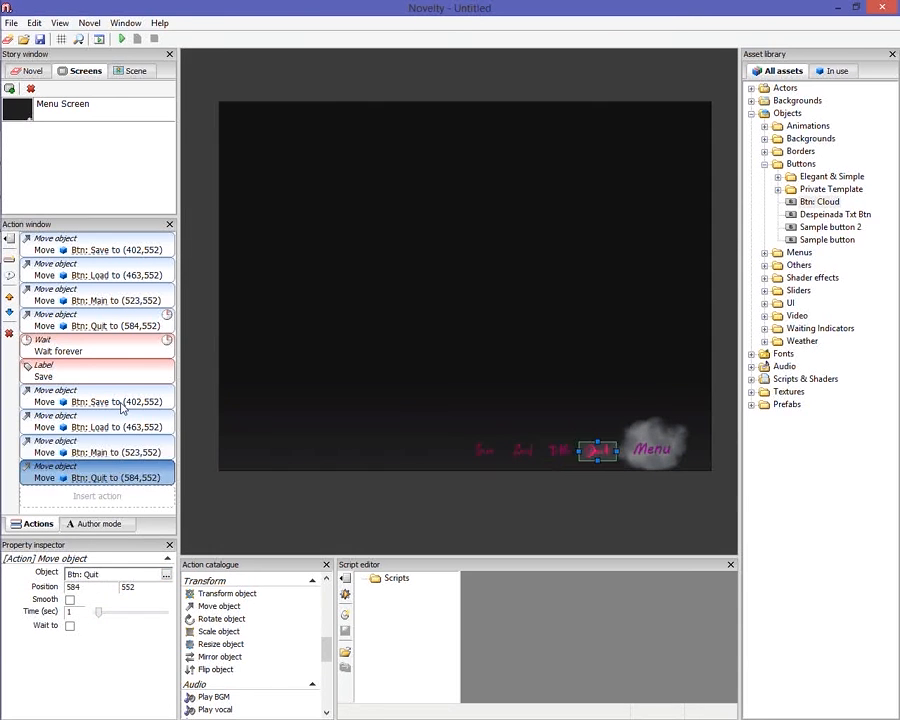
left_click(122, 452)
left_click(121, 478)
left_click(118, 400)
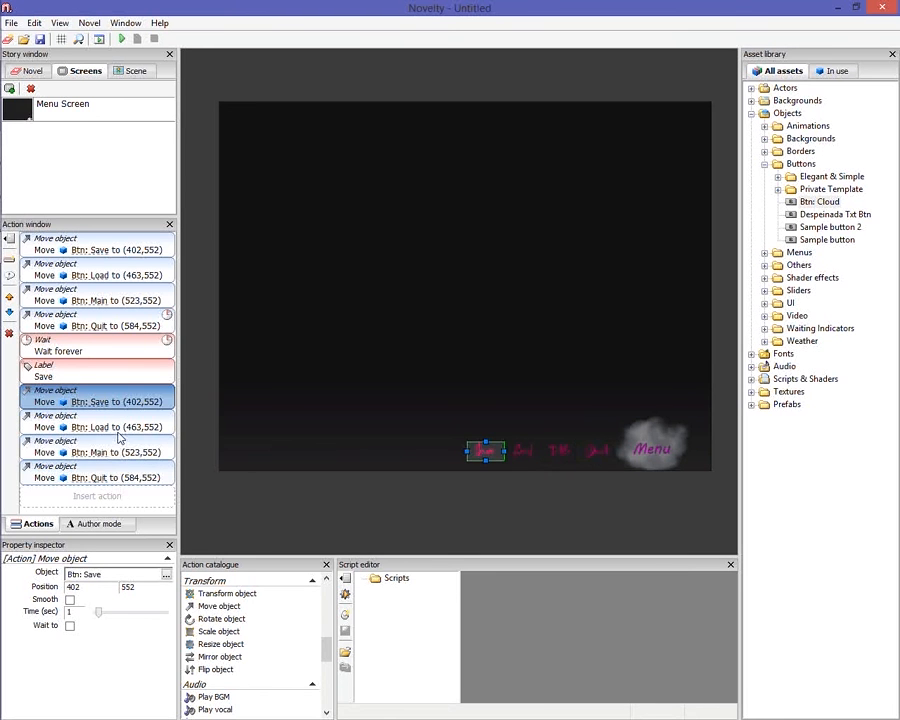
left_click(120, 475)
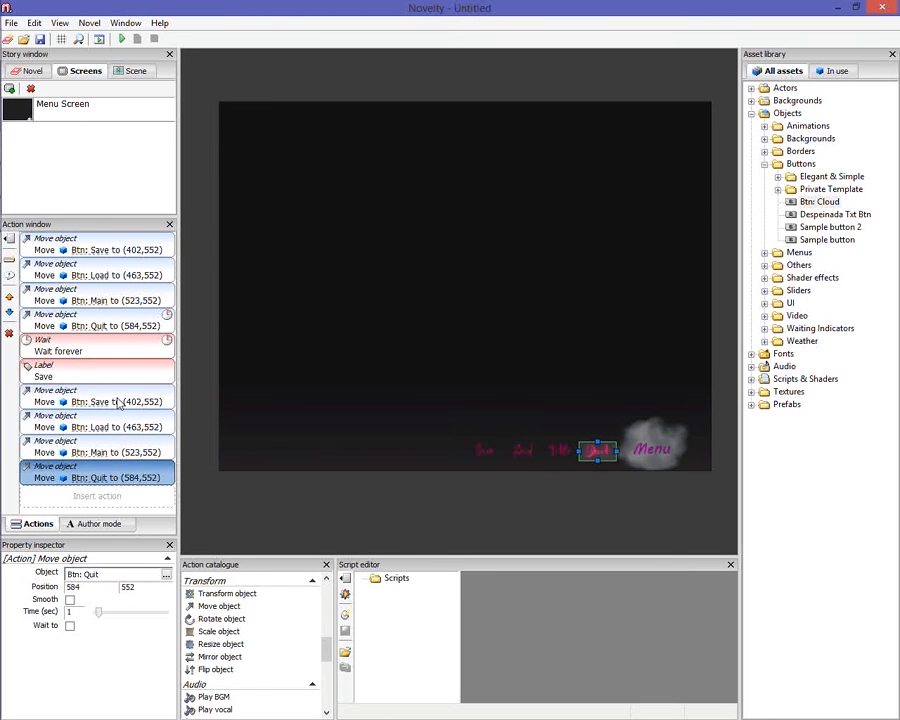
left_click(120, 452)
key("Up")
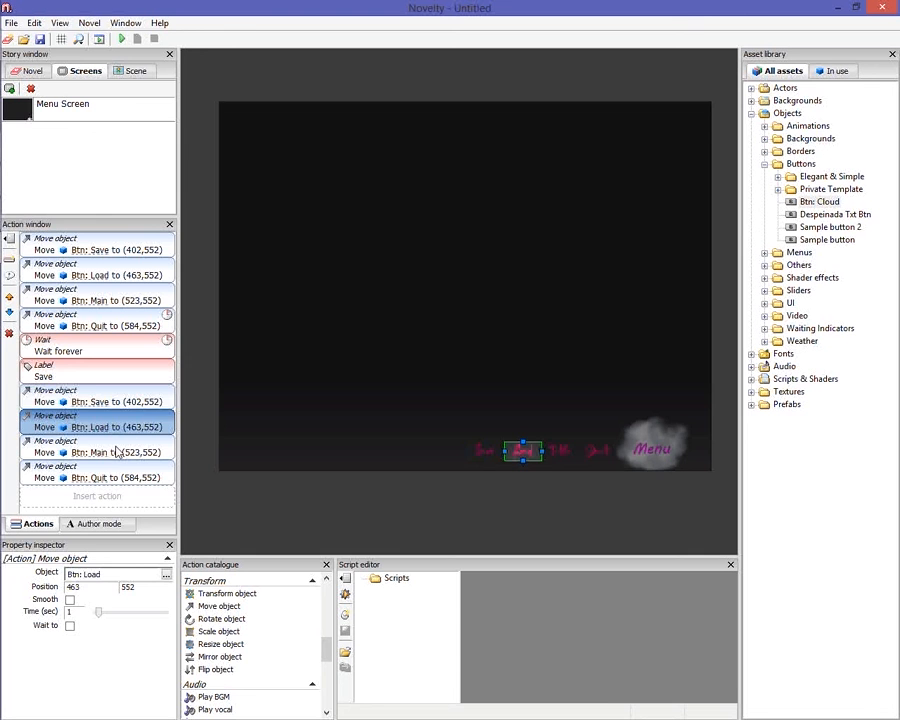
left_click(120, 477)
left_click(352, 505)
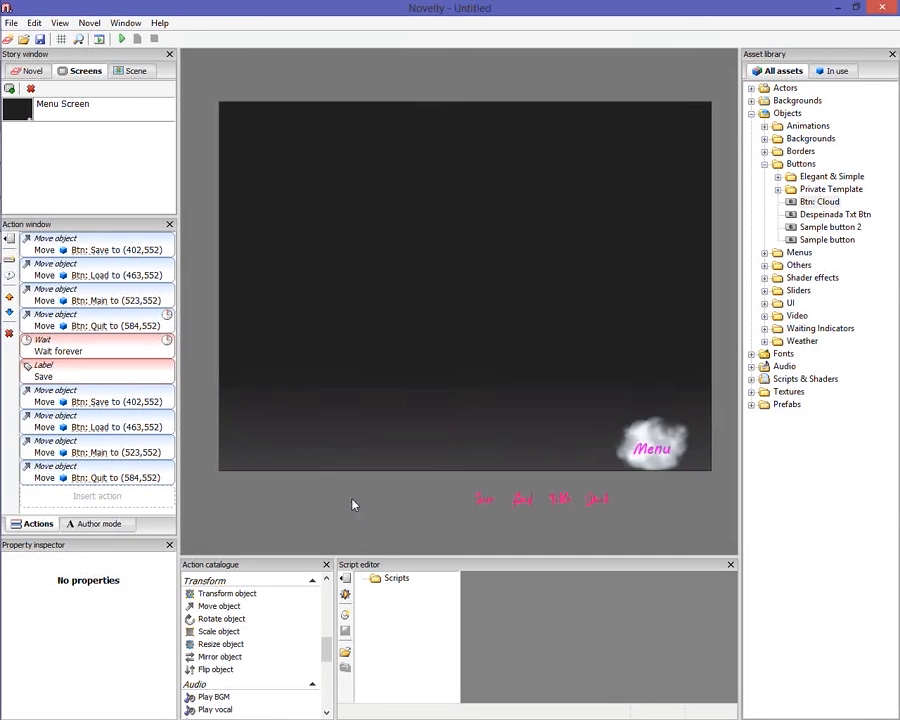
left_click(100, 372)
left_click(110, 452)
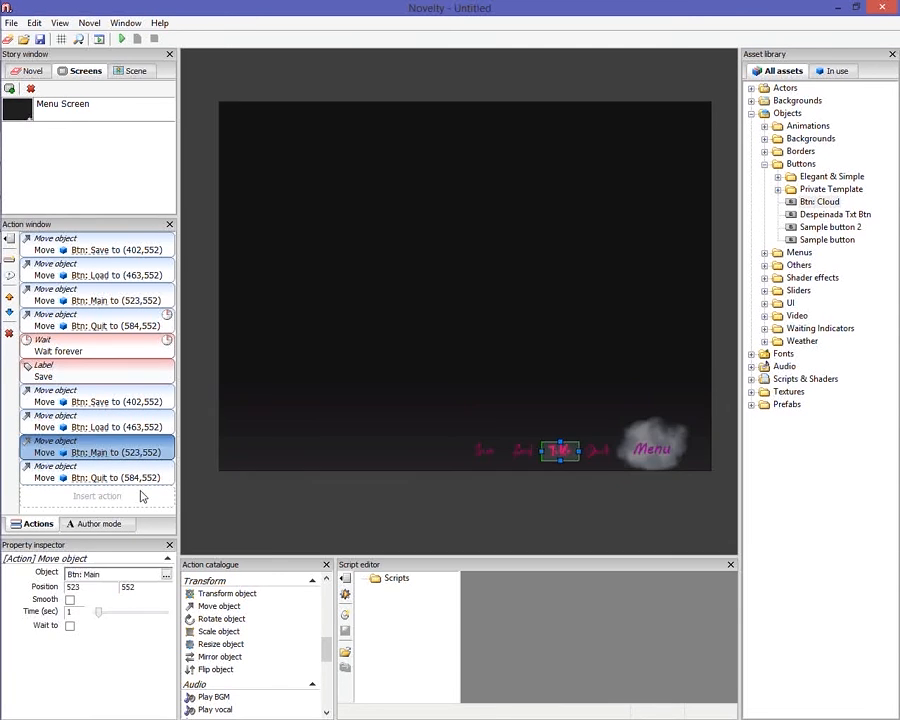
right_click(141, 492)
left_click(409, 517)
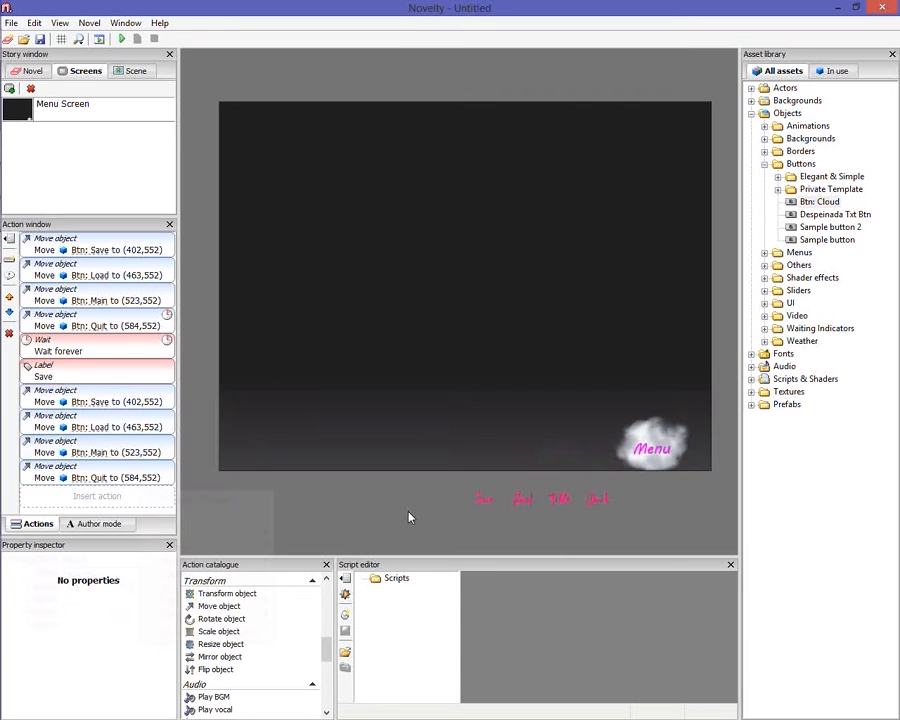
Look up the Save button's starting position and set the Y position of its Move object action under the Save label to 631
left_click(485, 499)
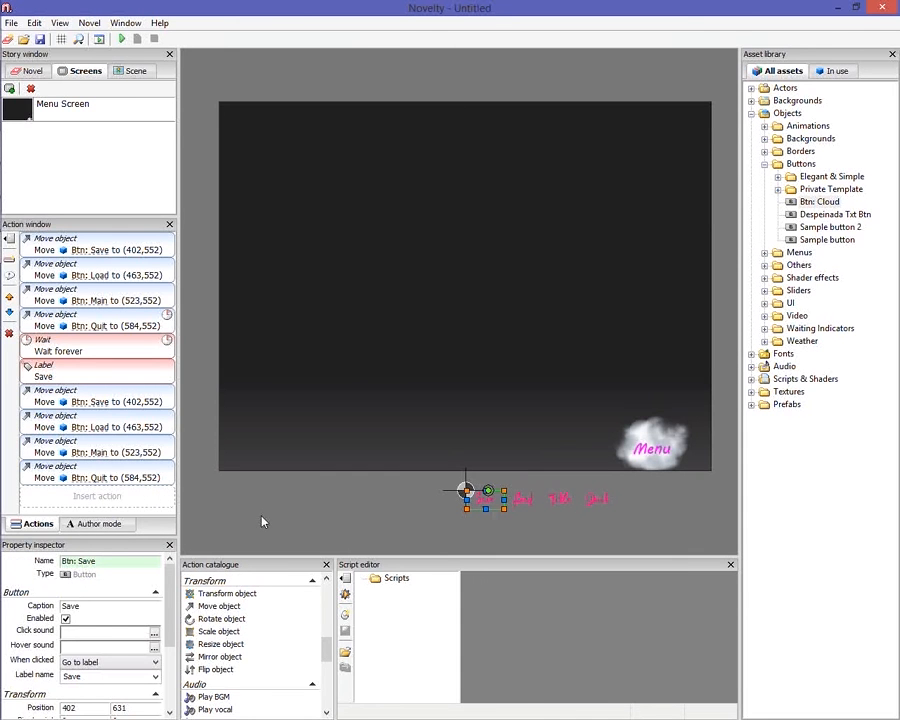
scroll(172, 657, "down", 5)
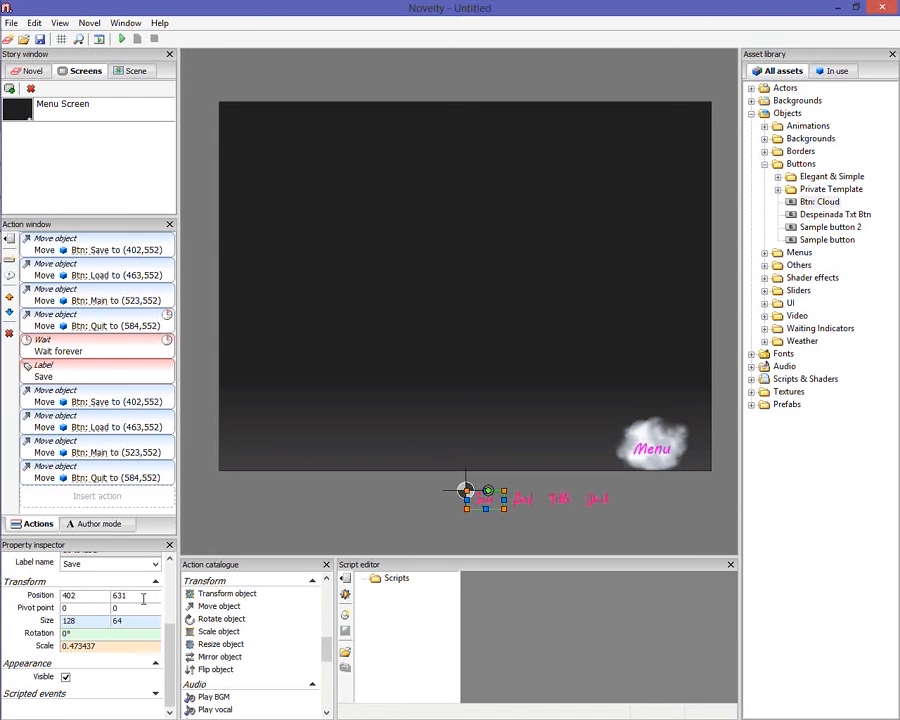
left_click(137, 398)
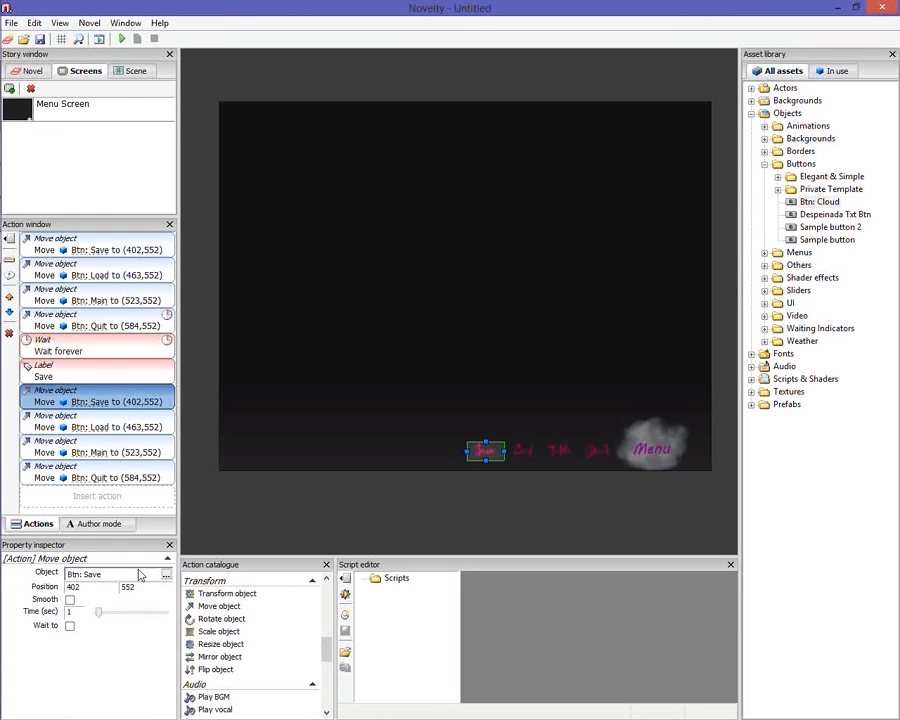
double_click(145, 588)
type("631")
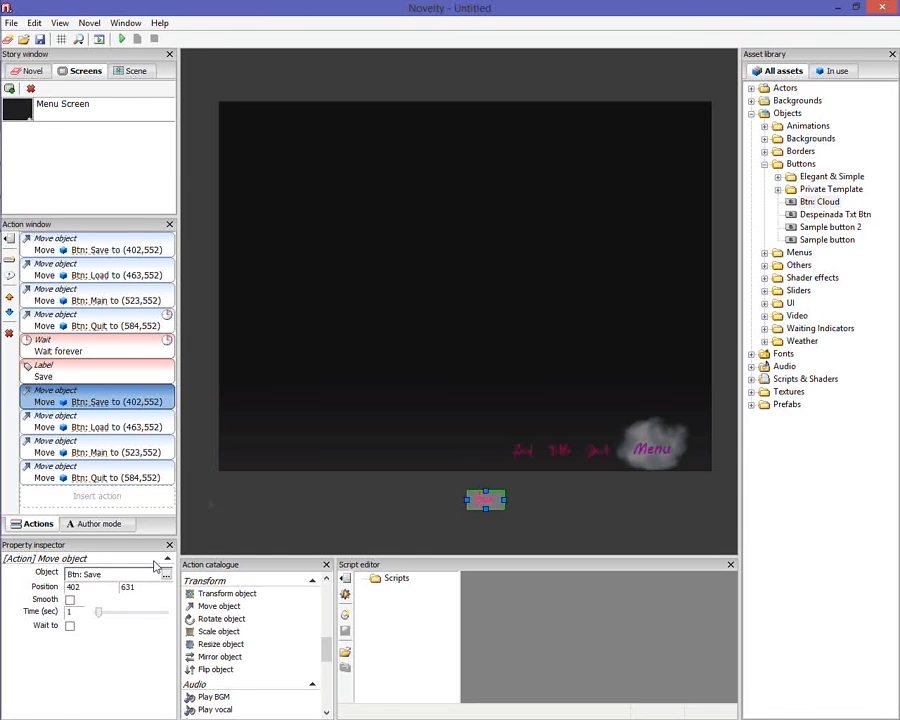
Look up the Load button's starting position and set the Y position of its Move object action under the Save label to 631
left_click(307, 519)
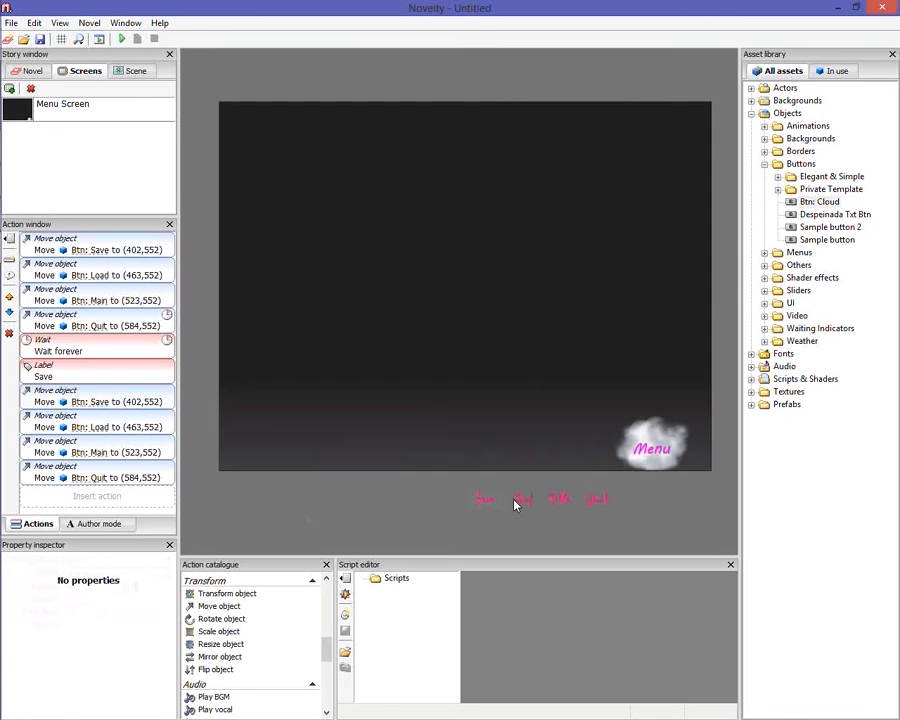
left_click(514, 502)
scroll(172, 604, "down", 2)
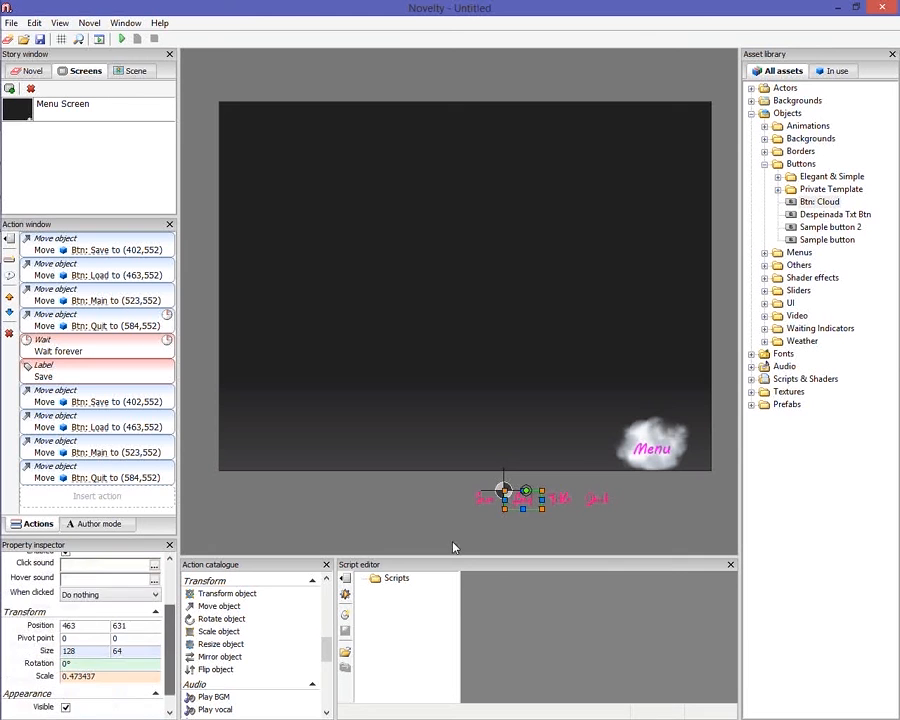
left_click(126, 405)
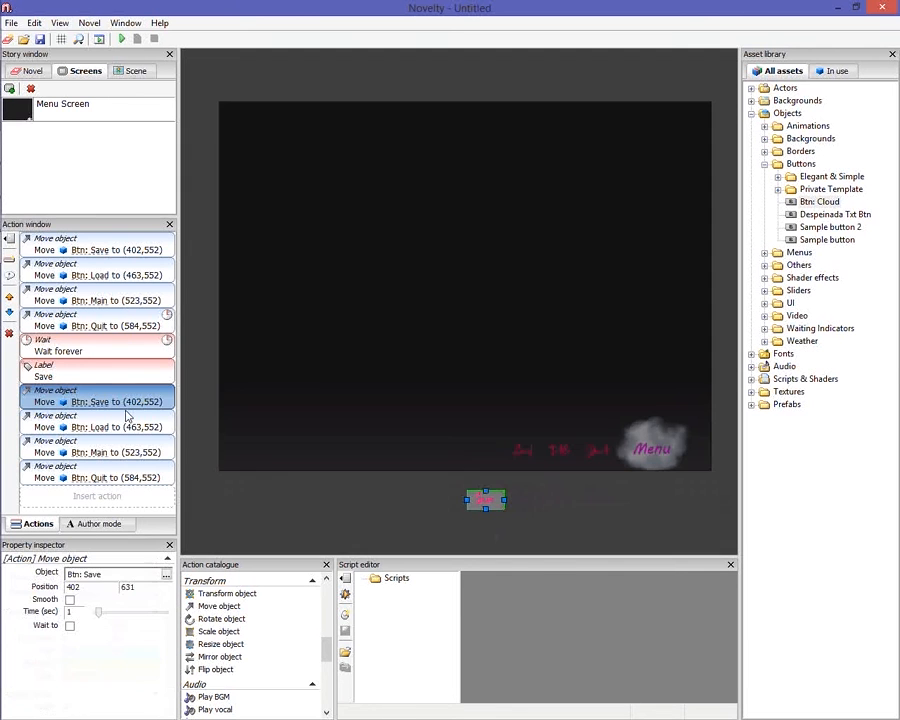
left_click(126, 426)
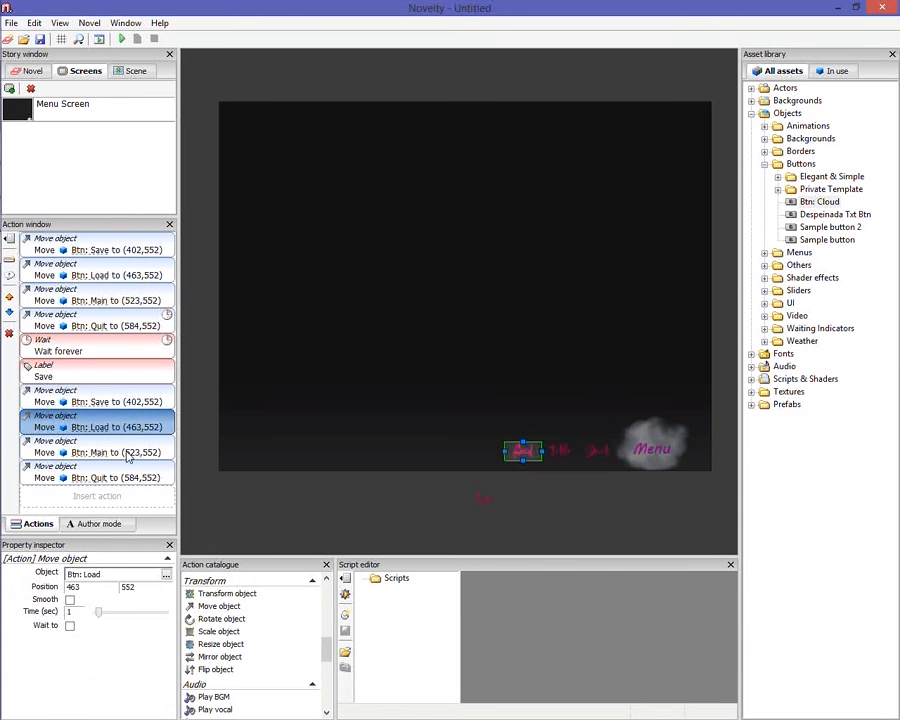
left_click(133, 407)
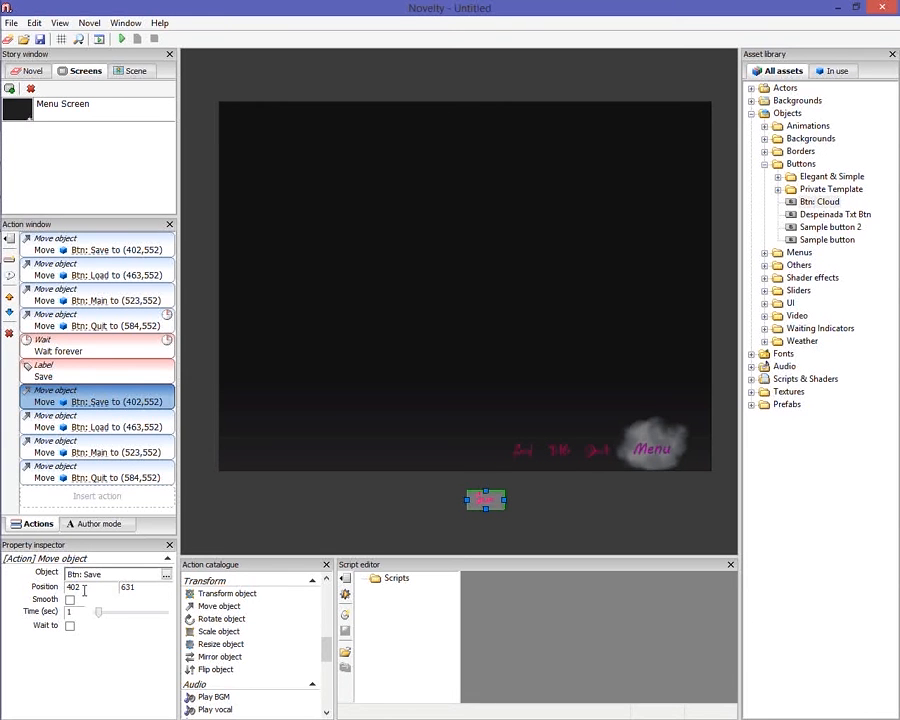
double_click(128, 591)
left_click(95, 420)
left_click(149, 587)
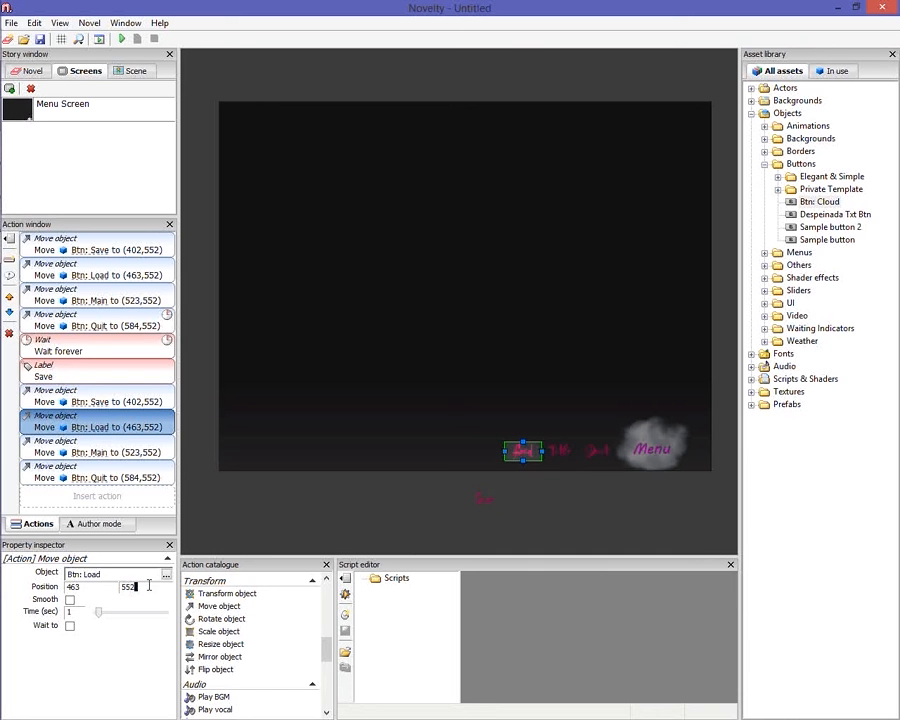
key("BackSpace")
key("BackSpace")
key("BackSpace")
type("631")
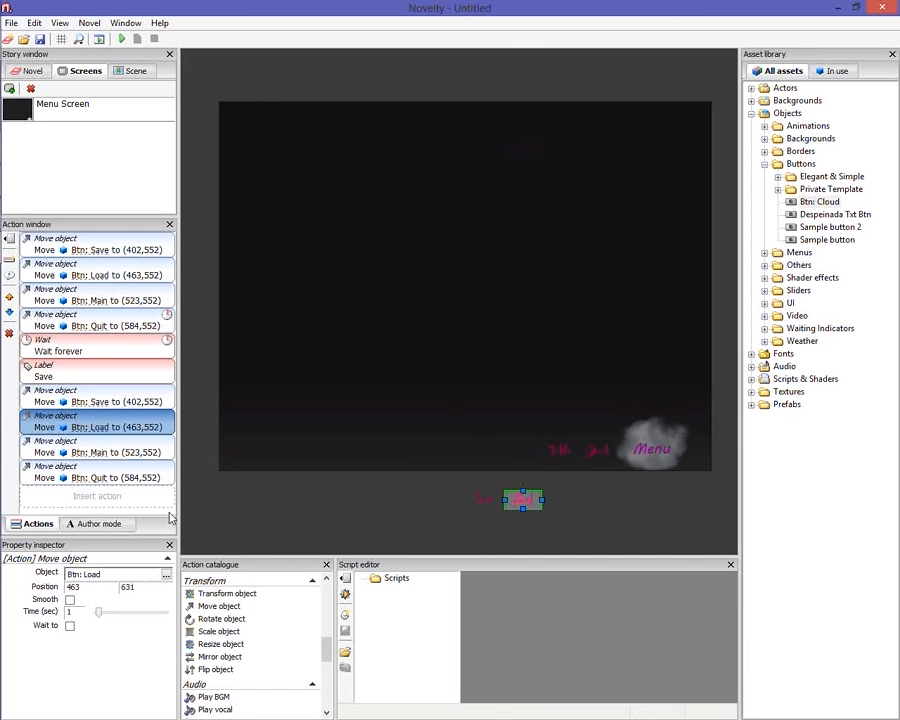
Set the Y position to 631 in the Btn: Main and Btn: Quit Move object actions under the Save label
left_click(115, 451)
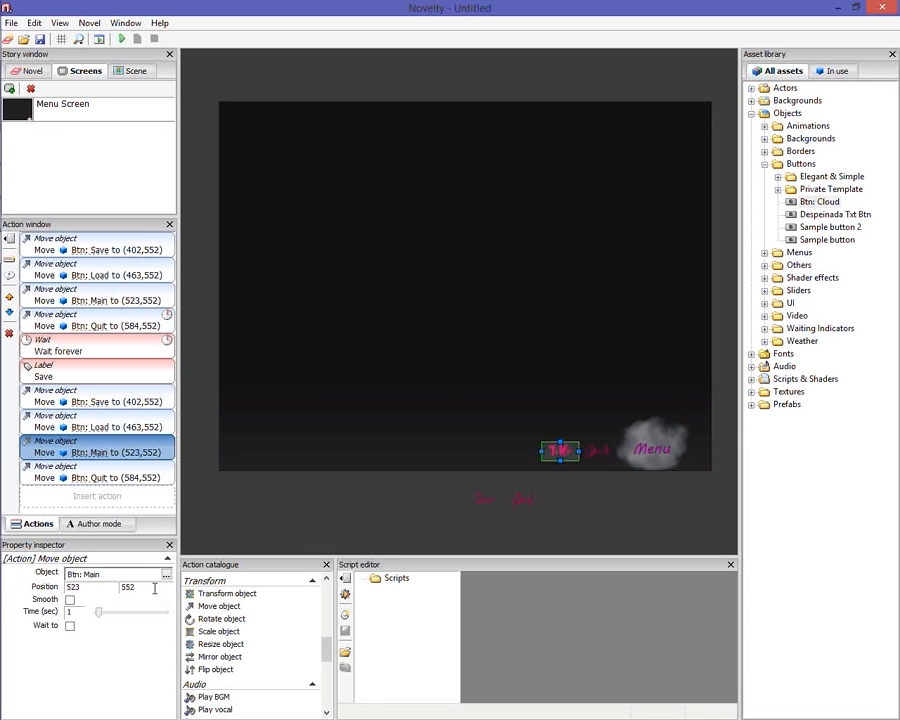
double_click(155, 589)
type("631")
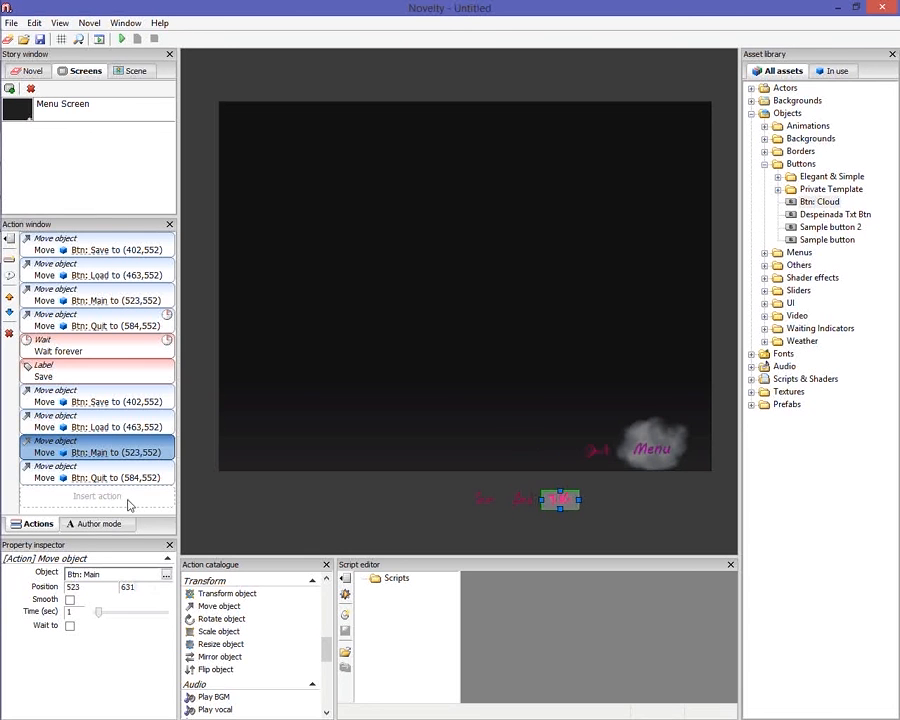
left_click(125, 479)
double_click(145, 589)
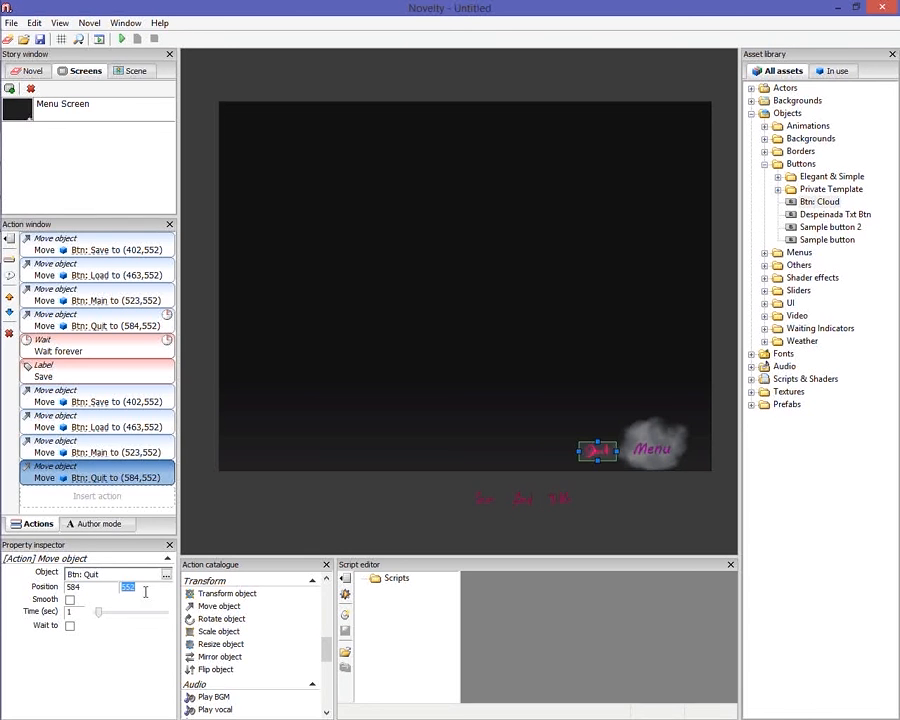
type("631")
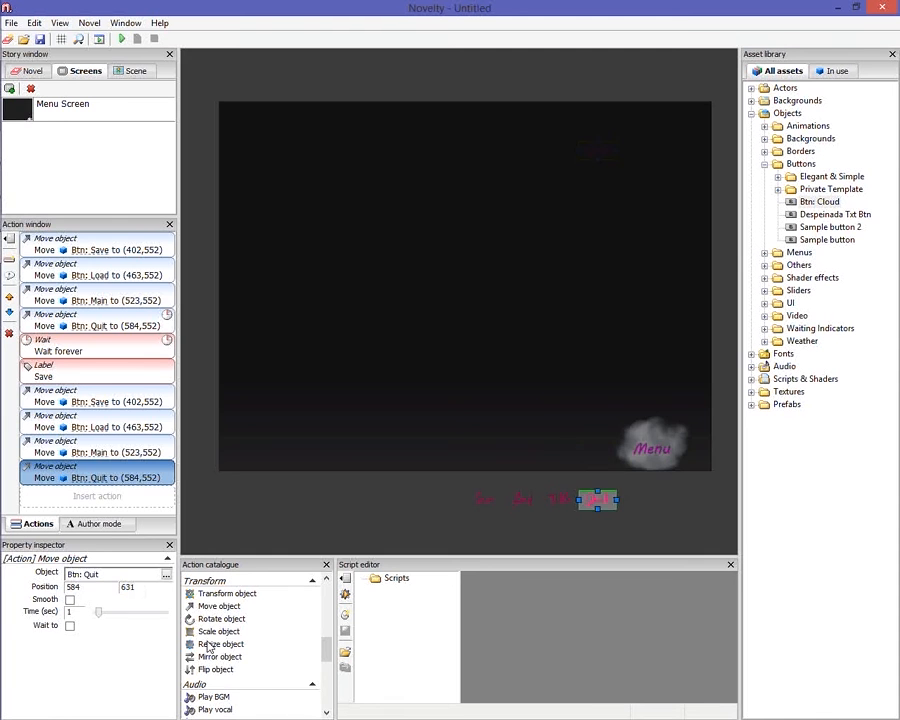
left_click(283, 482)
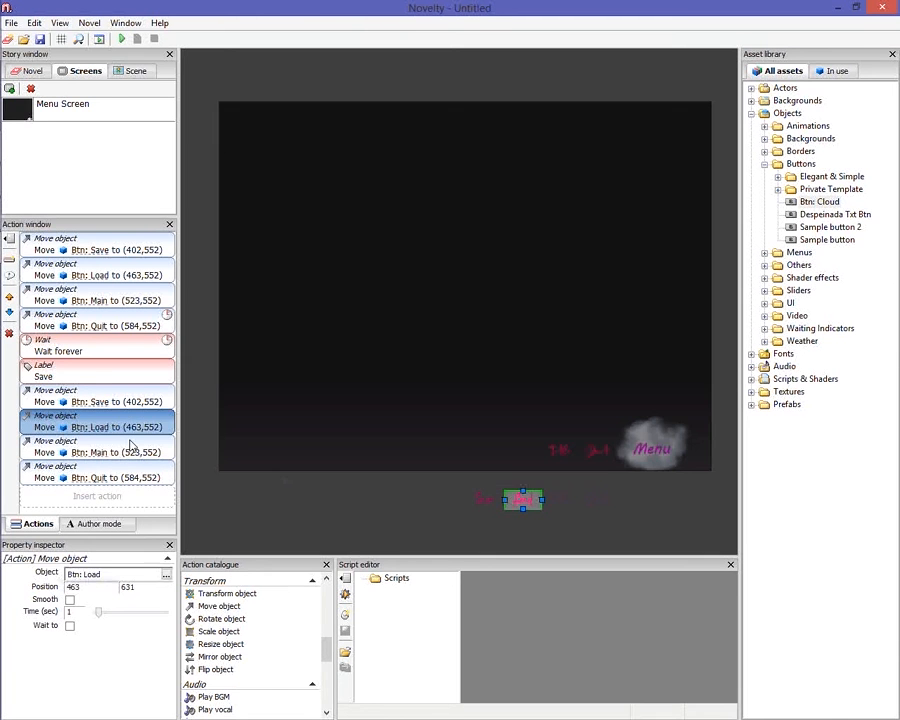
Enable smooth movement for the Save, Load, Main and Quit Move object actions under the Save label
left_click(127, 479)
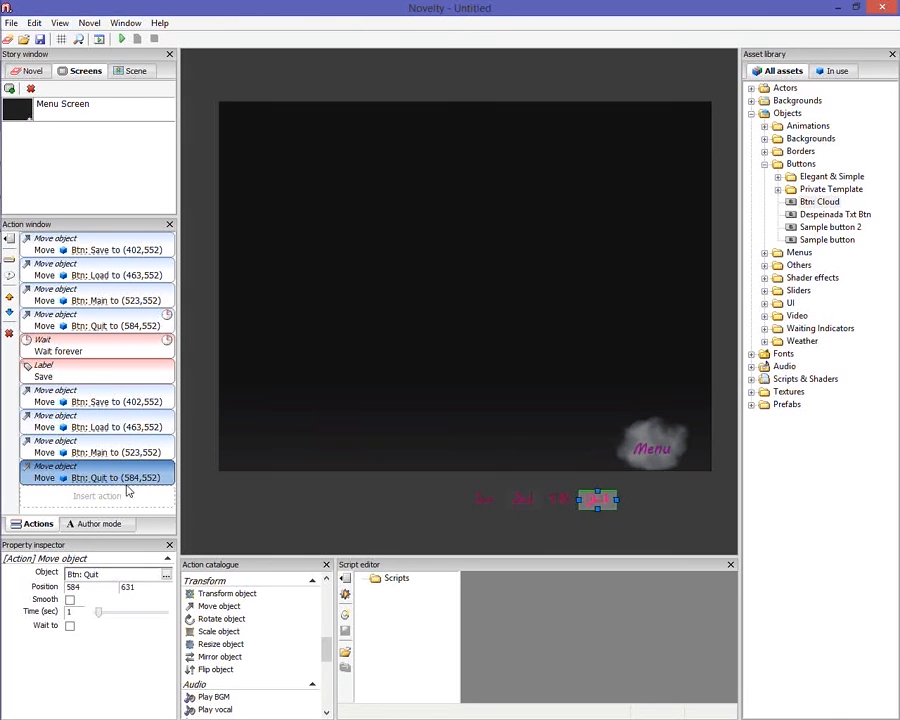
left_click(129, 406)
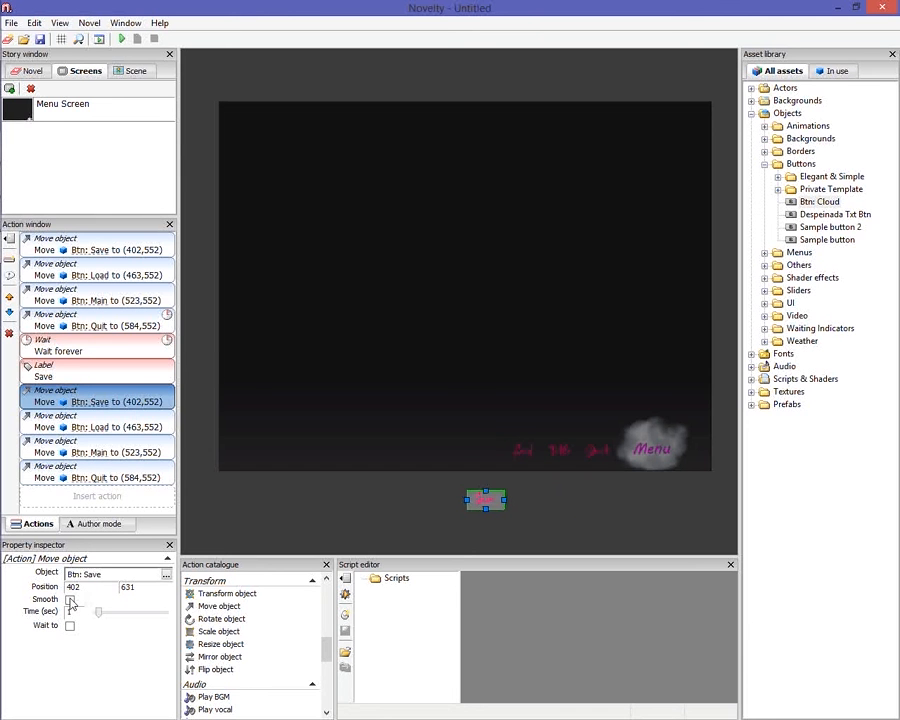
left_click(70, 600)
left_click(103, 429)
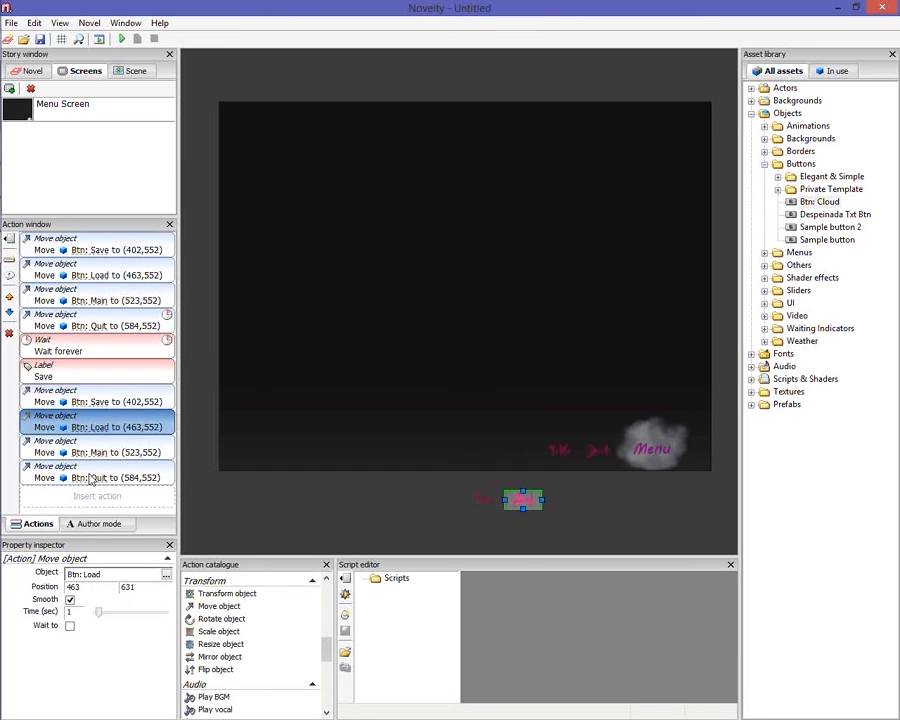
left_click(95, 452)
left_click(90, 477)
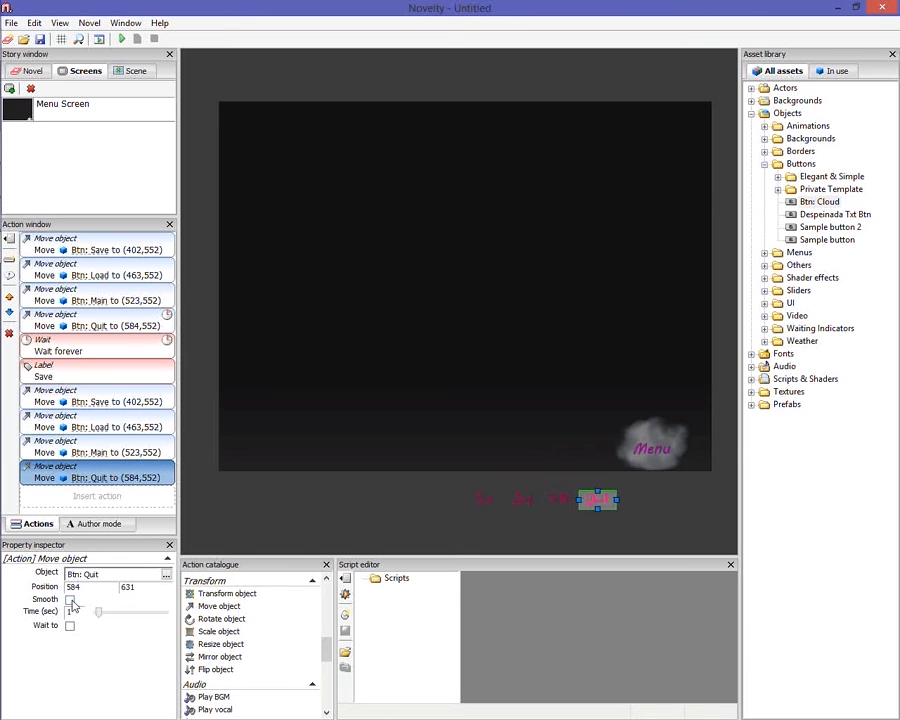
left_click(70, 600)
left_click(112, 380)
left_click(115, 400)
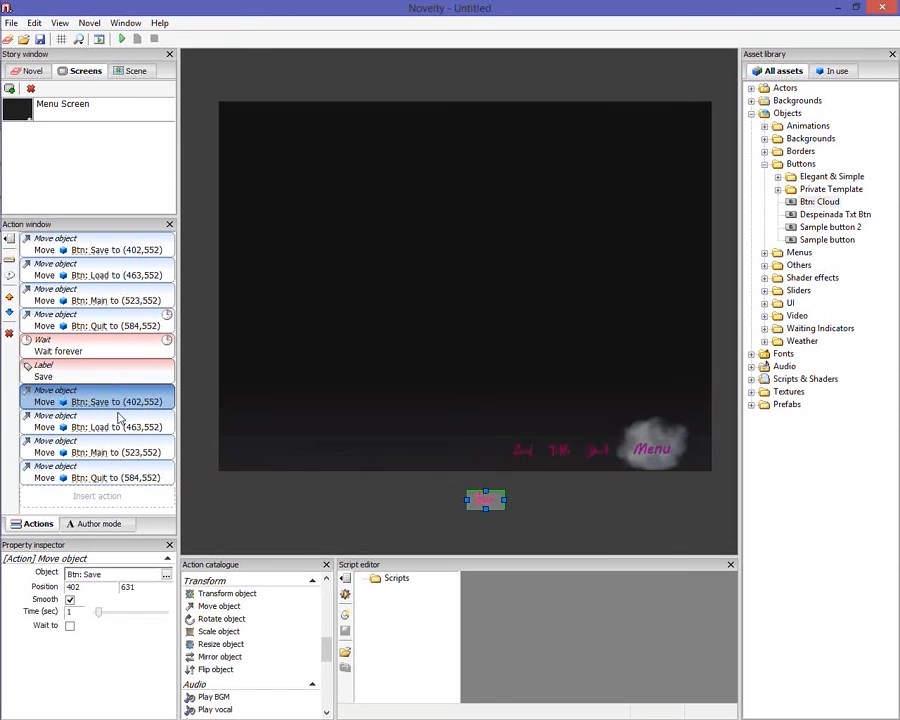
left_click(123, 478)
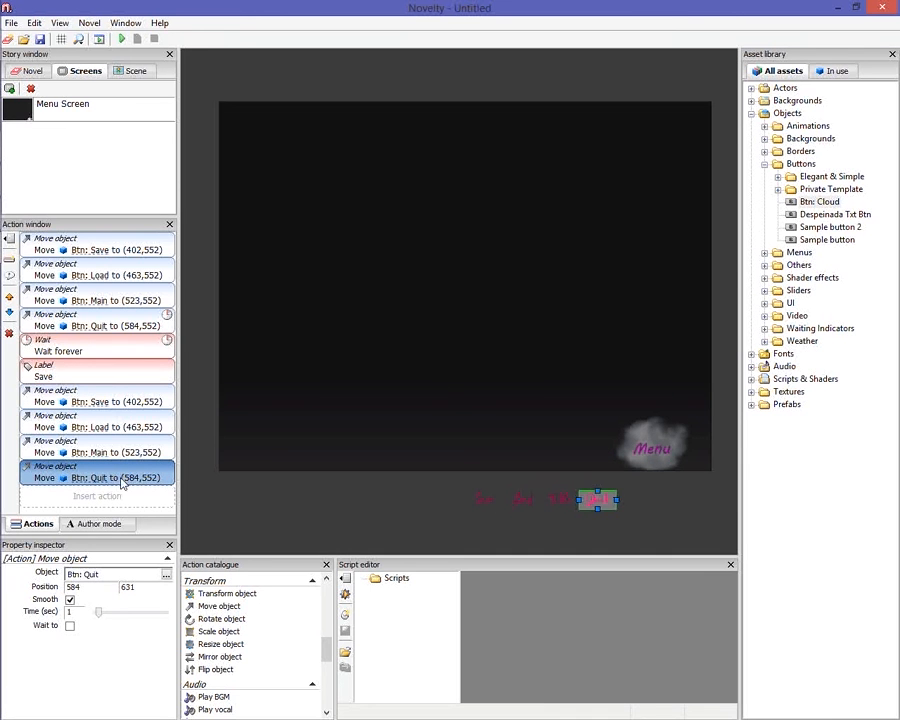
Set the Btn: Save Move object action under the Save label to .3 seconds and edit the Btn: Load action's time
left_click(113, 402)
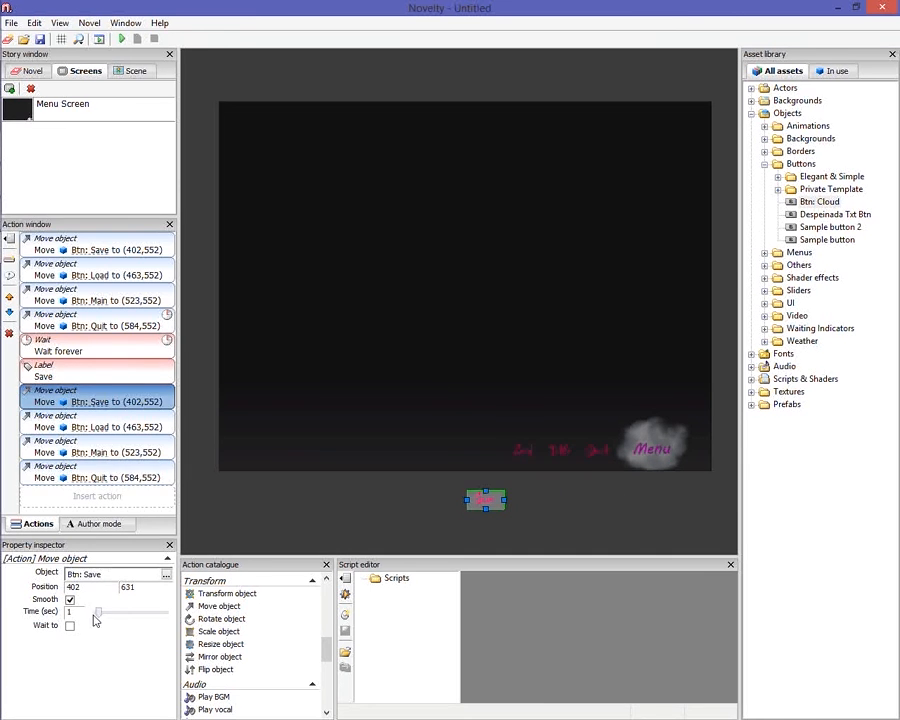
double_click(78, 612)
type(".3")
left_click(105, 426)
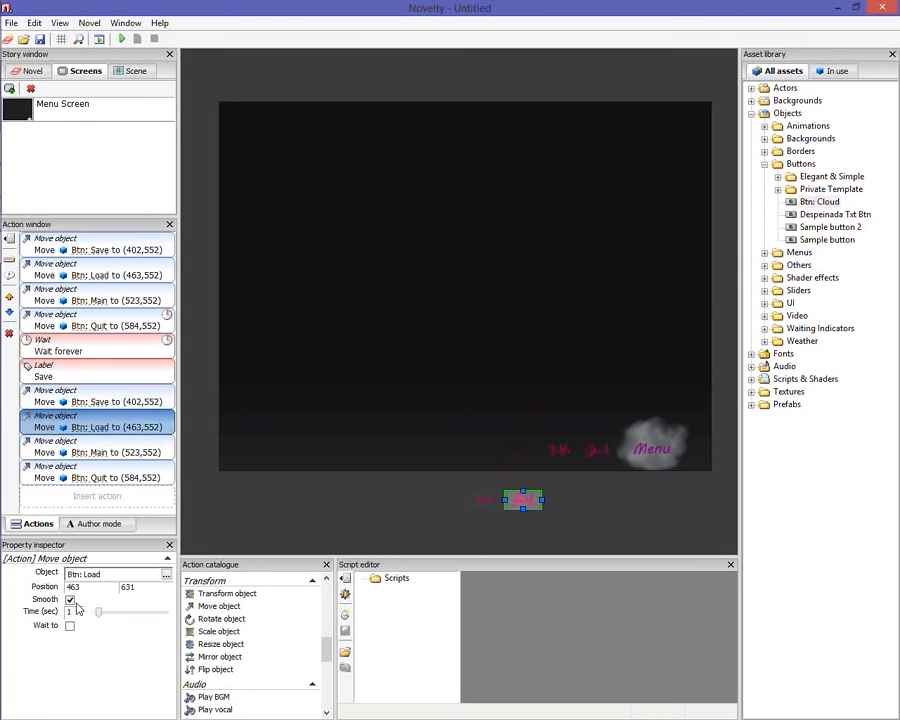
double_click(78, 608)
Under the Save label, set the Btn: Main move time to .5 seconds and Btn: Quit to .6 seconds with waiting for completion enabled
left_click(95, 458)
double_click(76, 611)
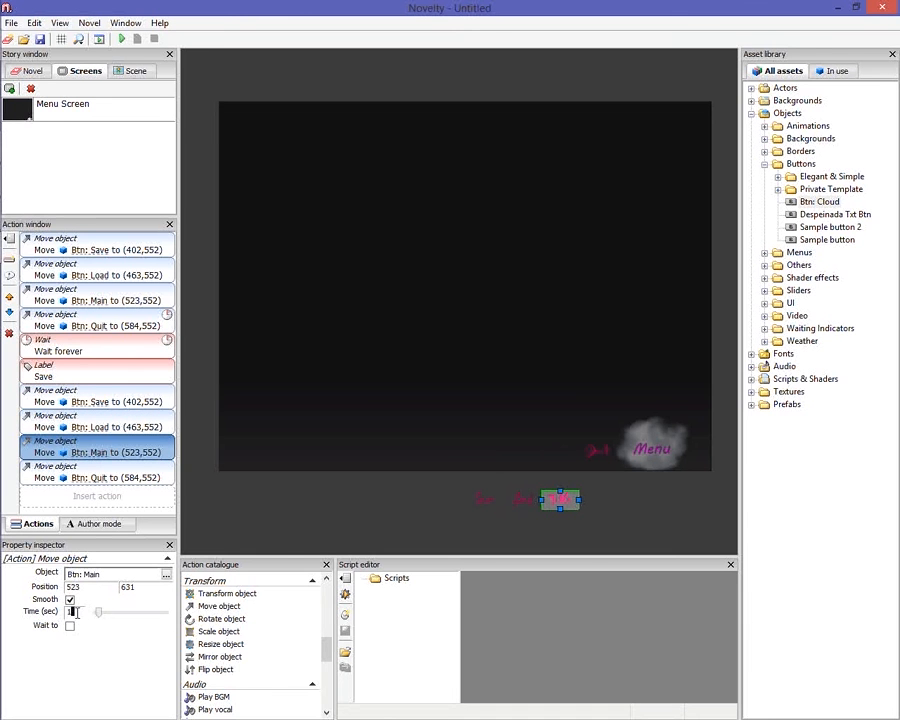
type(".5")
left_click(118, 480)
key("BackSpace")
type(".6")
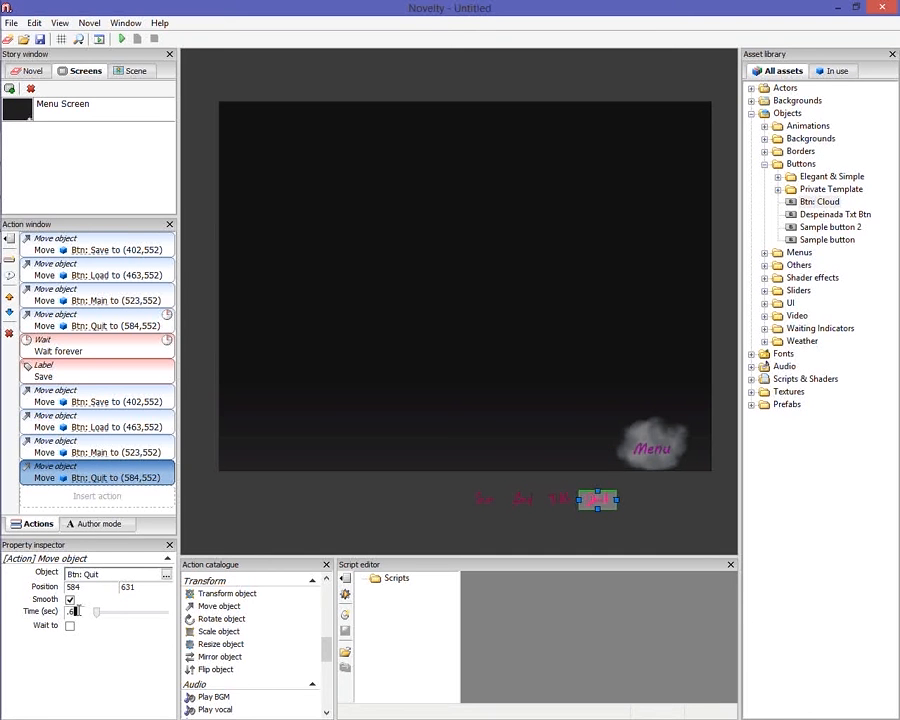
left_click(69, 626)
Add a Run script action after the Btn: Quit Move object action at the end of the Menu Screen's actions
scroll(328, 692, "down", 5)
left_click_drag(328, 692, 376, 598)
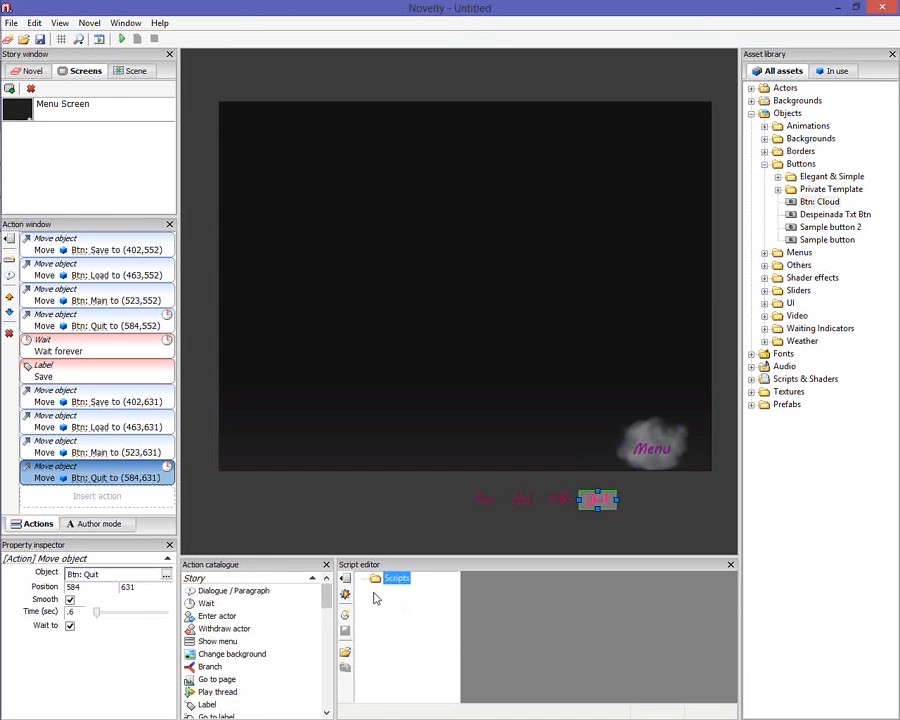
scroll(320, 626, "down", 10)
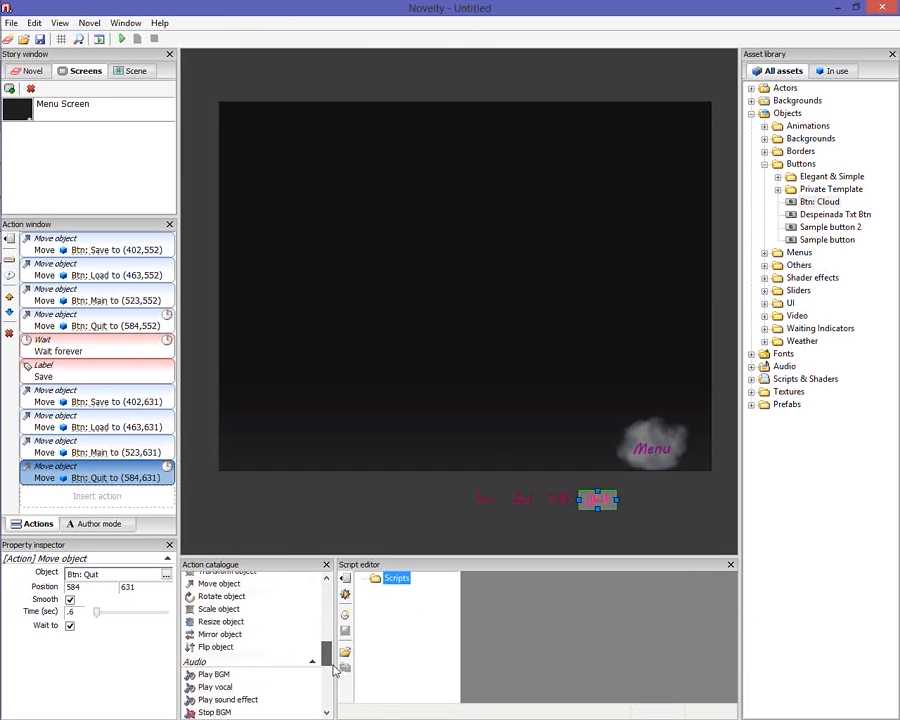
scroll(222, 687, "down", 3)
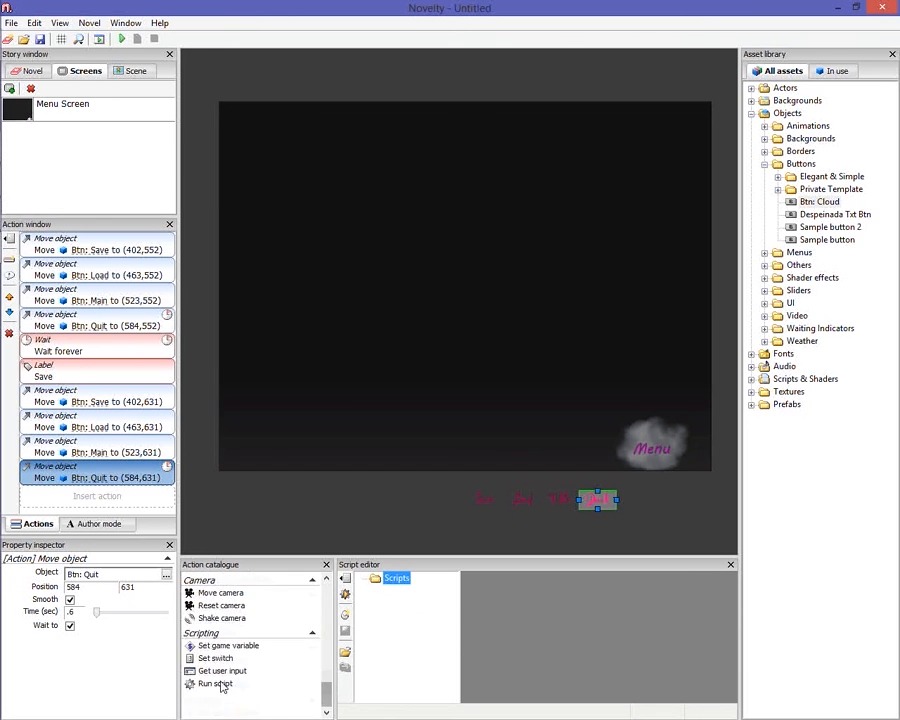
left_click_drag(222, 687, 120, 505)
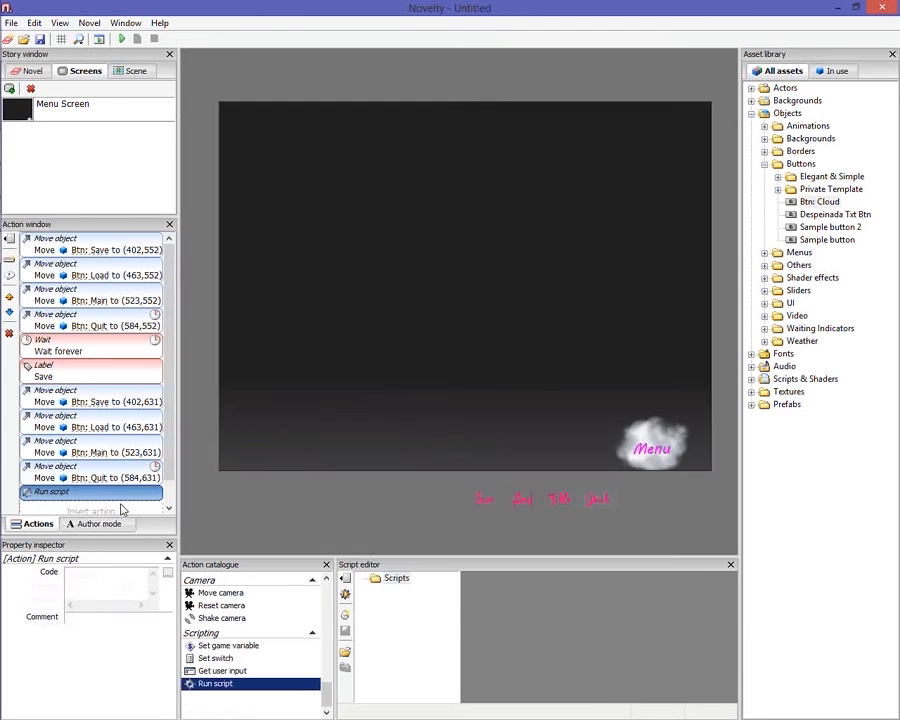
Create a new script named OpenClose
left_click(347, 615)
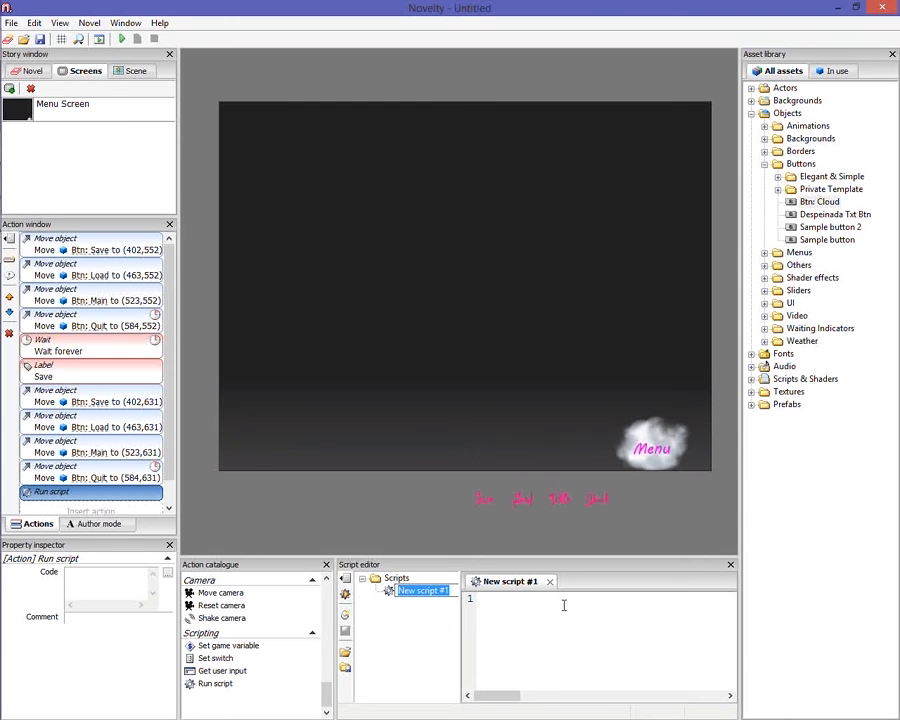
type("OpenClose")
key("Return")
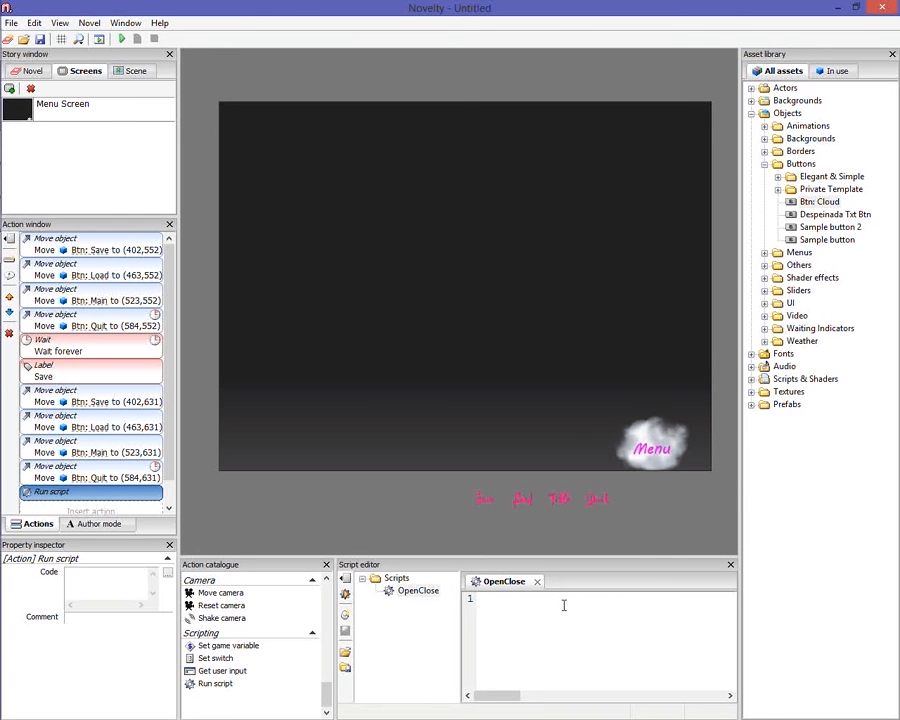
Define a void OpenSave() function in the OpenClose script with the line Novel.CloseScreen(); in its body
type("void OpenSave()")
key("Return")
type("{")
key("Return")
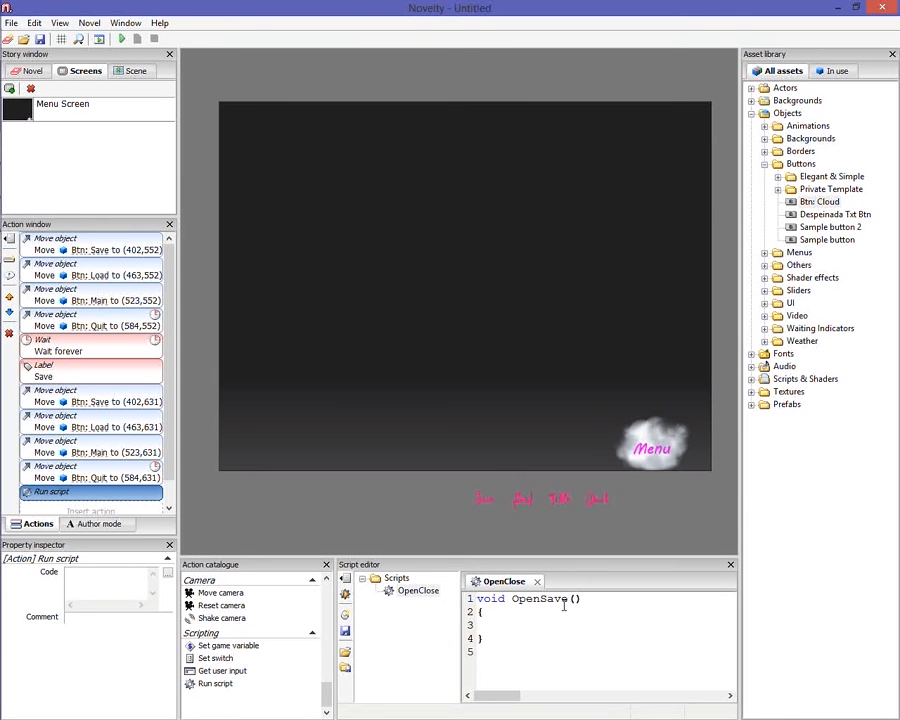
type("Novel.CloseScreen();")
key("Return")
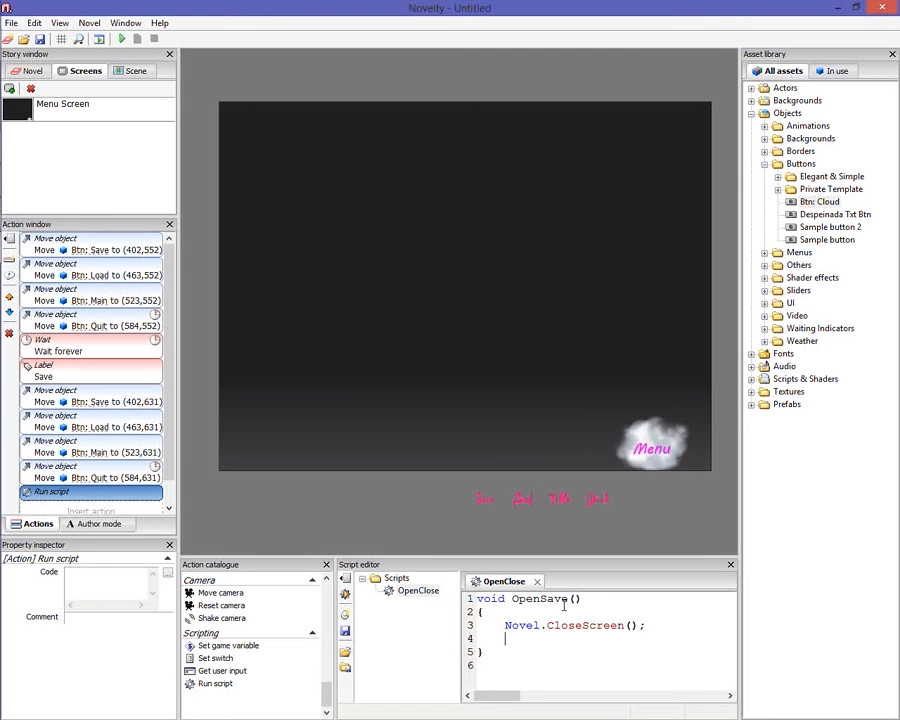
Add the line Novel.OpenScreen("Save Screen"); to the OpenSave() function and build the scripts
type("Novel.OpenScre")
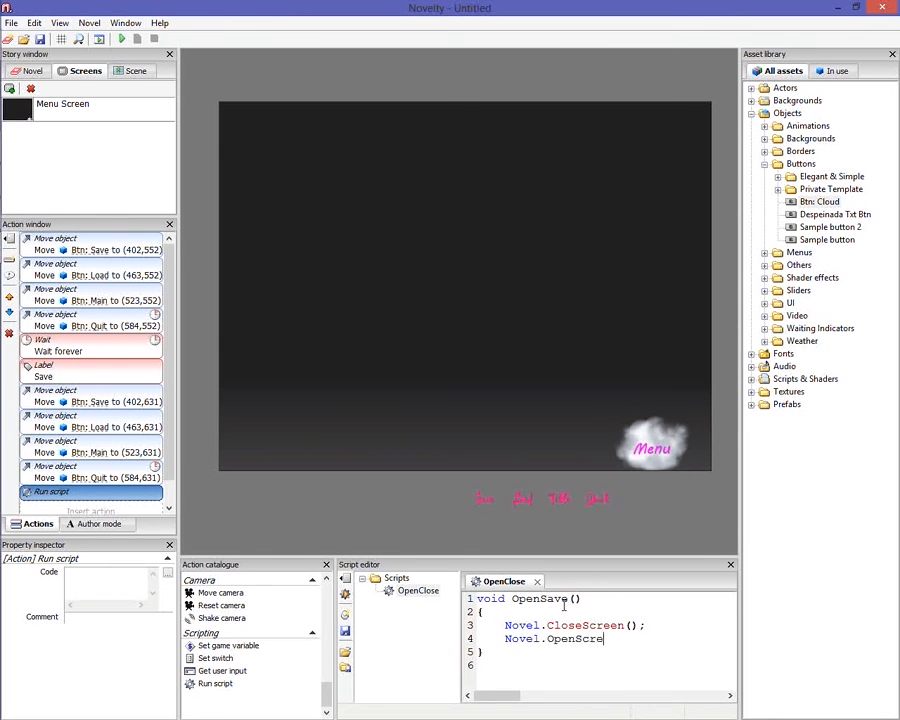
type("en();")
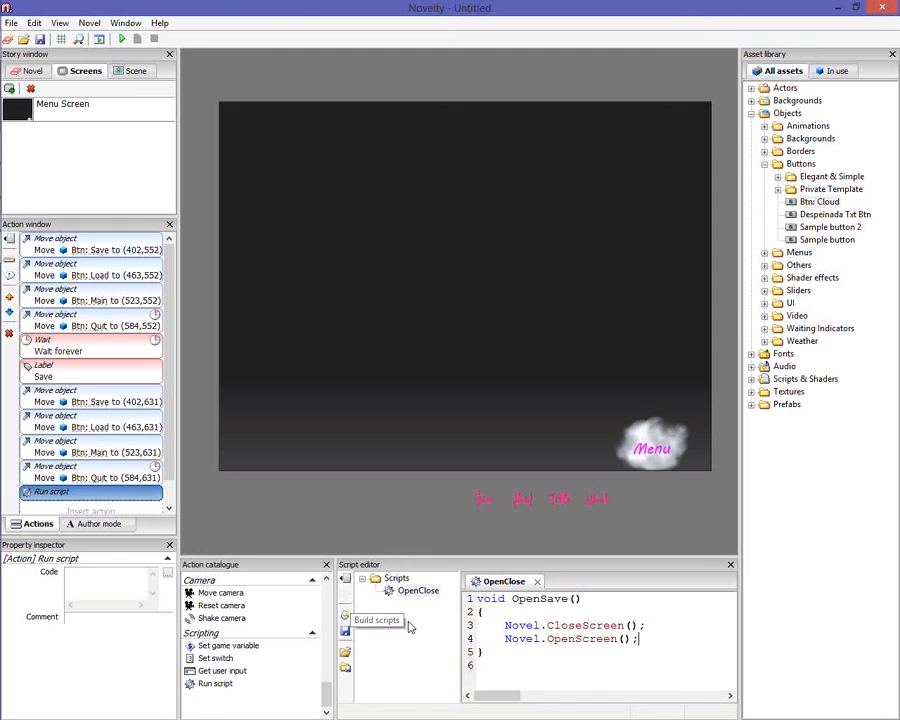
left_click(625, 638)
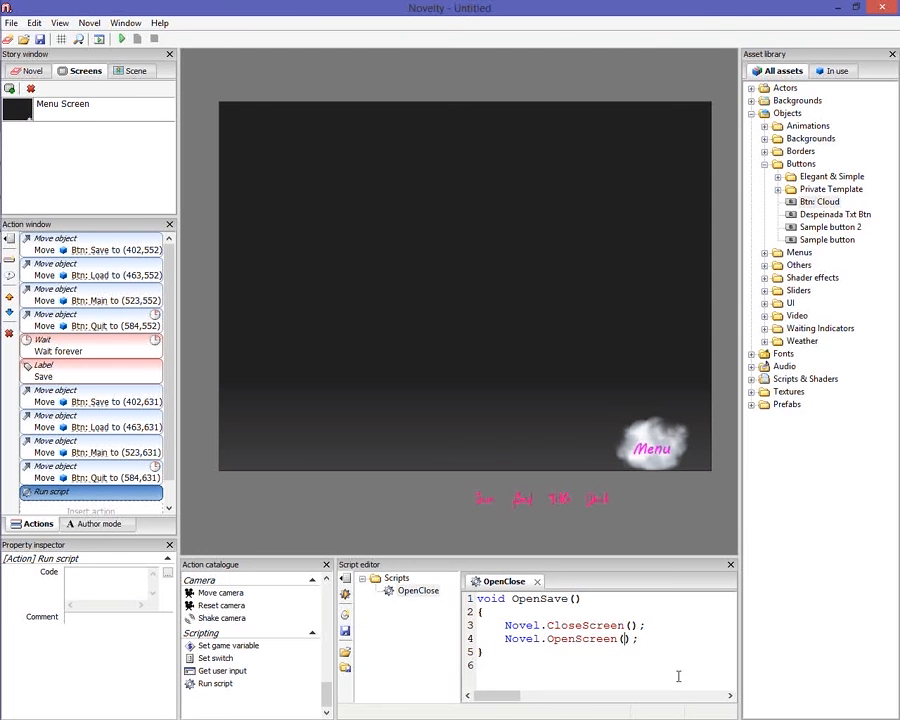
type("\"\"")
key("Left")
type("Save Screen")
left_click(345, 595)
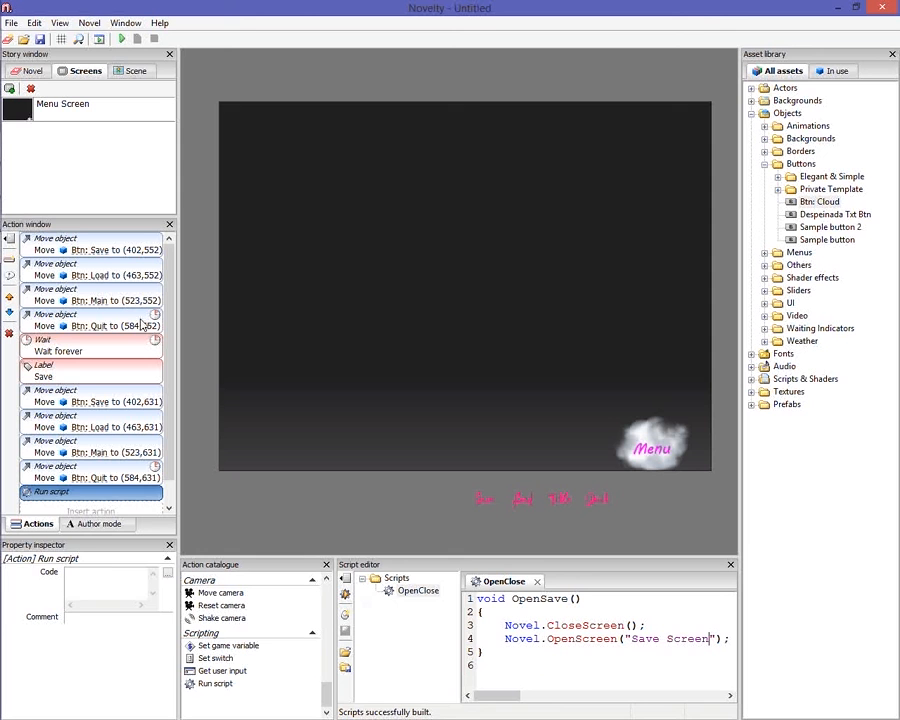
Add a second screen to the novel and name it Save Screen
left_click(69, 115)
left_click(10, 89)
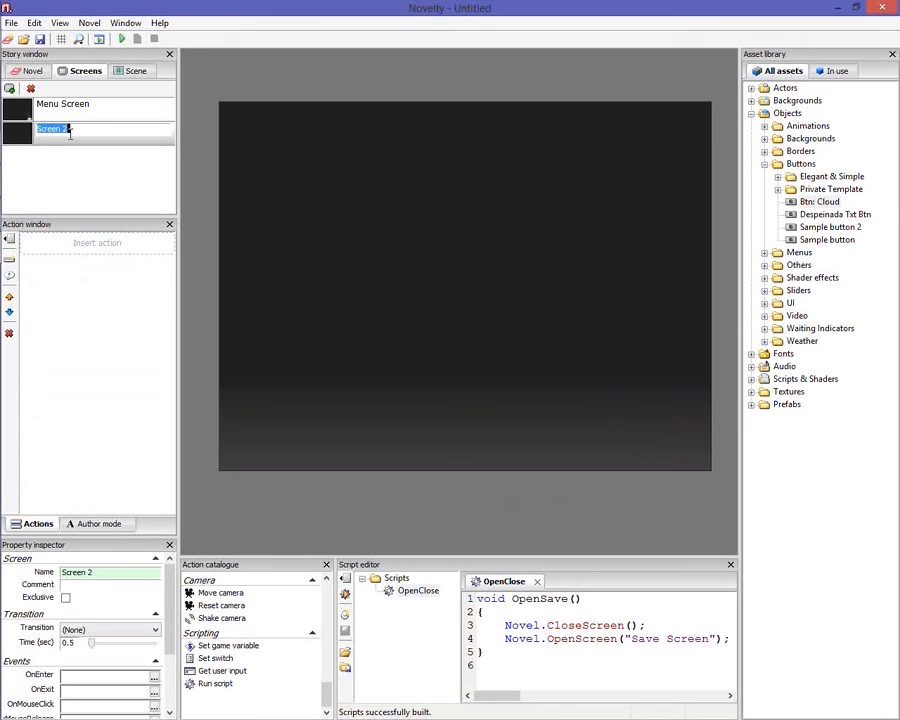
type("Save Screen")
key("Return")
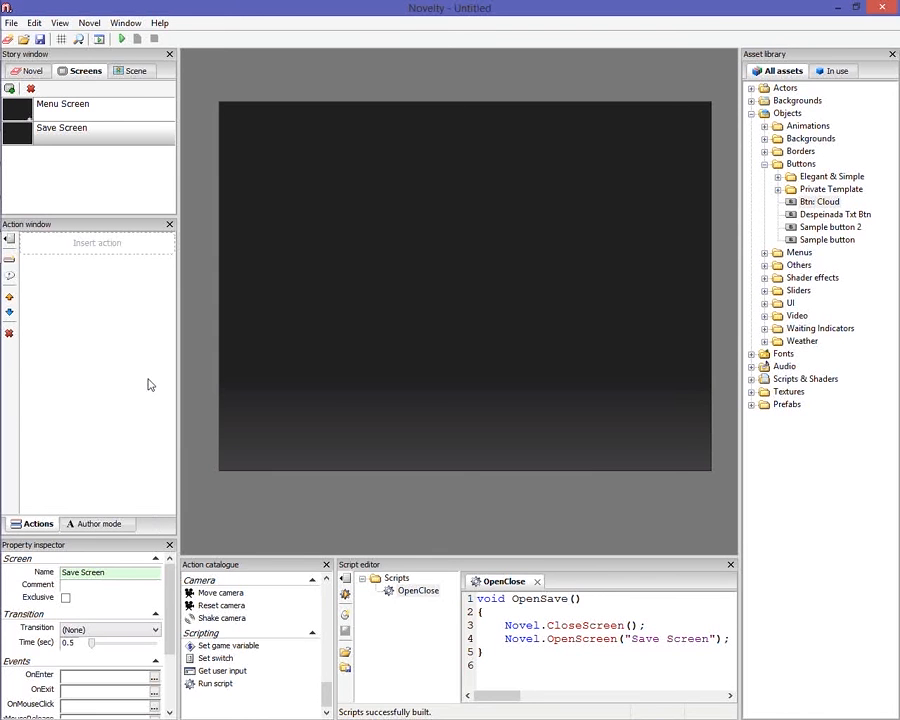
Set the code of the Menu Screen's Run script action to OpenSave();
left_click(63, 108)
scroll(120, 300, "down", 1)
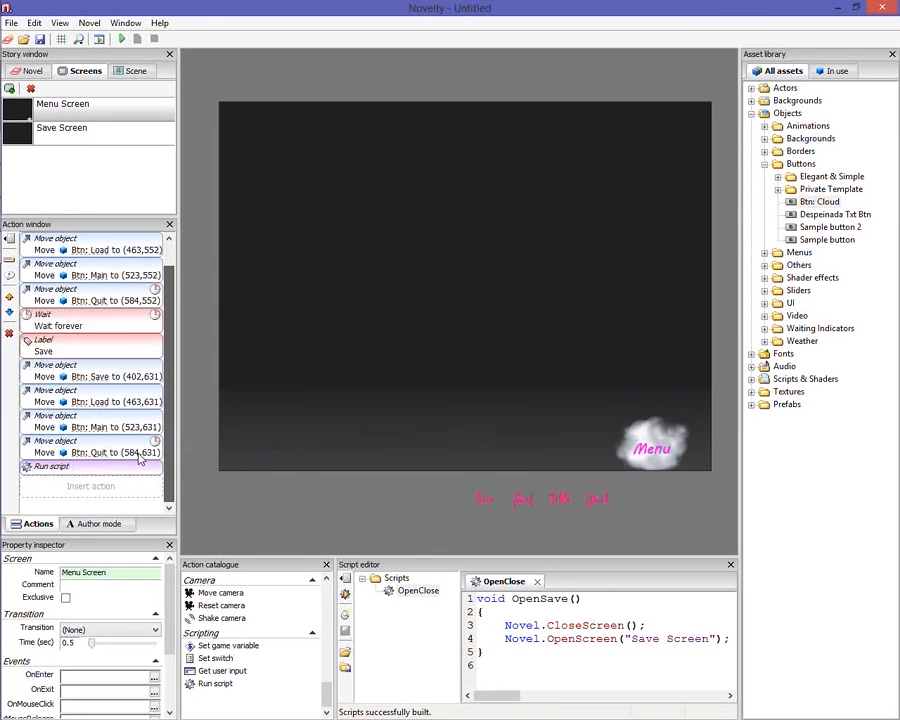
left_click(140, 466)
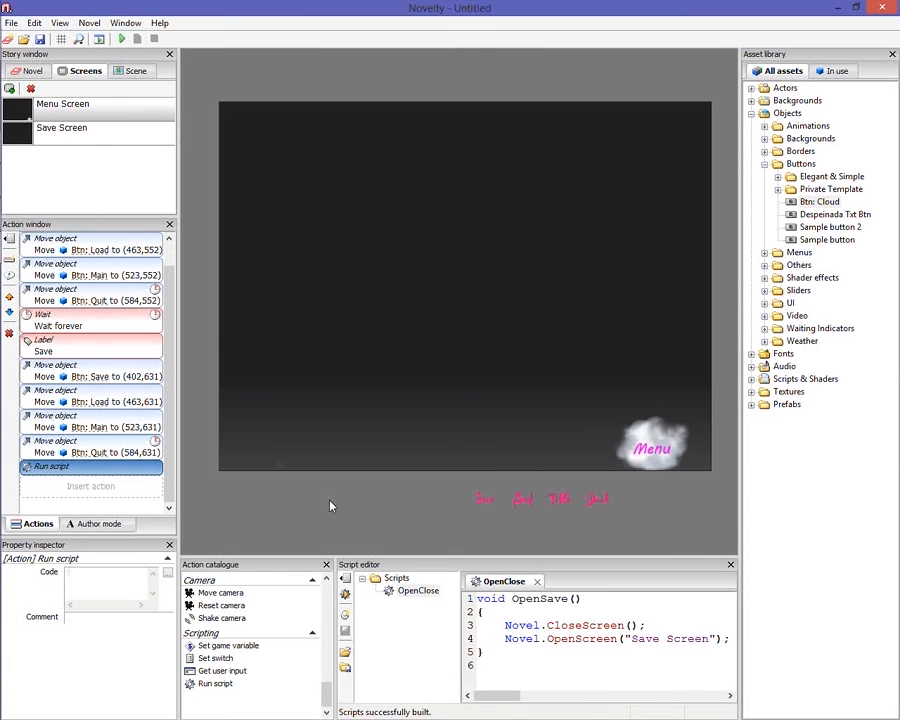
left_click_drag(512, 598, 585, 598)
left_click(128, 573)
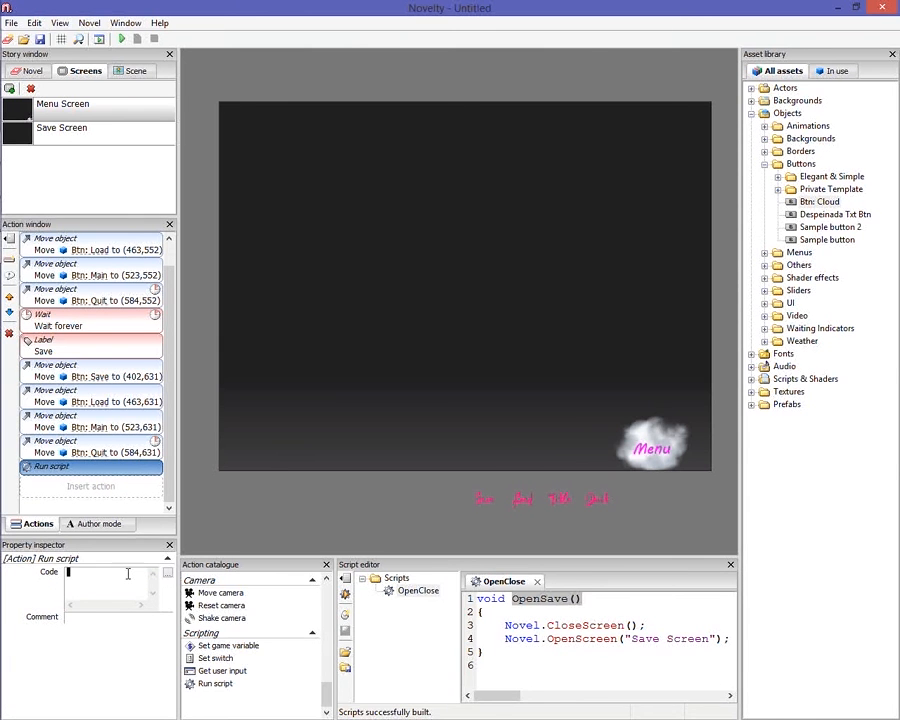
type("Op")
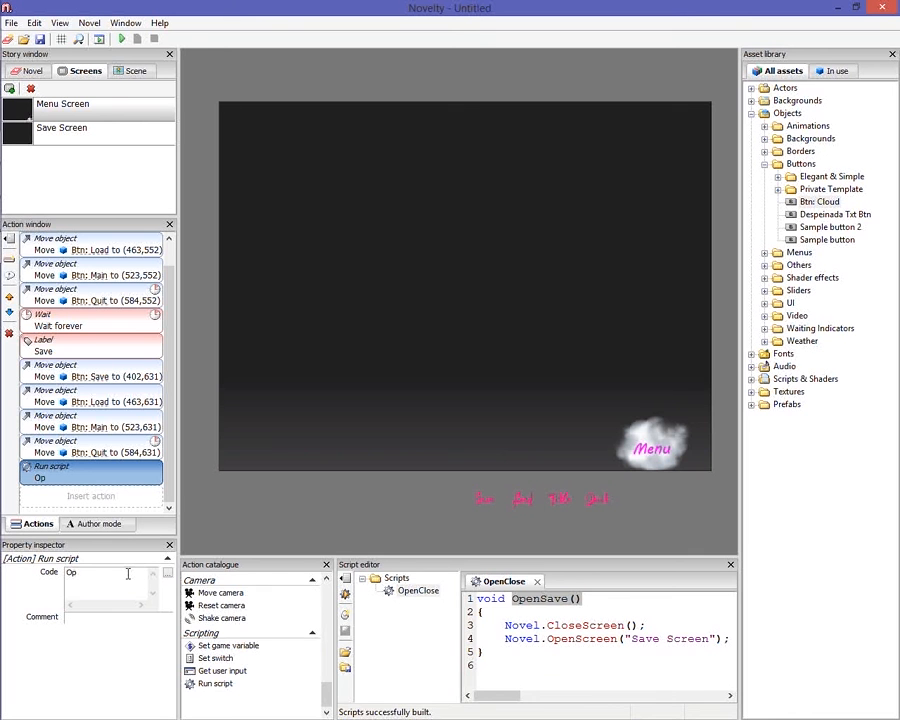
type("enSave();")
left_click(630, 648)
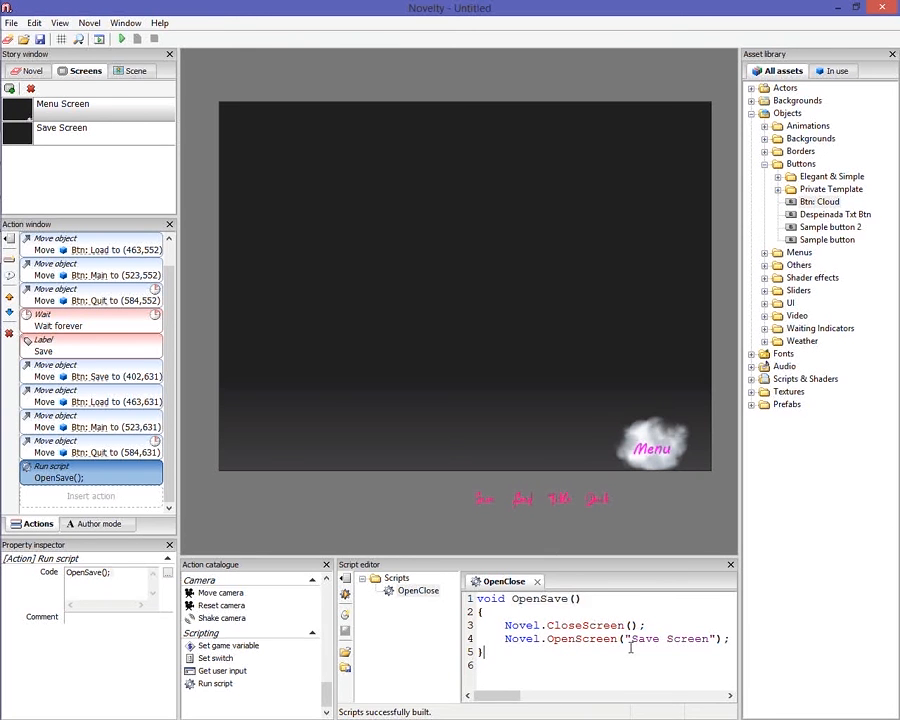
left_click(546, 681)
Place a Btn: Cloud button at the centre of the Save Screen and make it close the screen when clicked
left_click(120, 128)
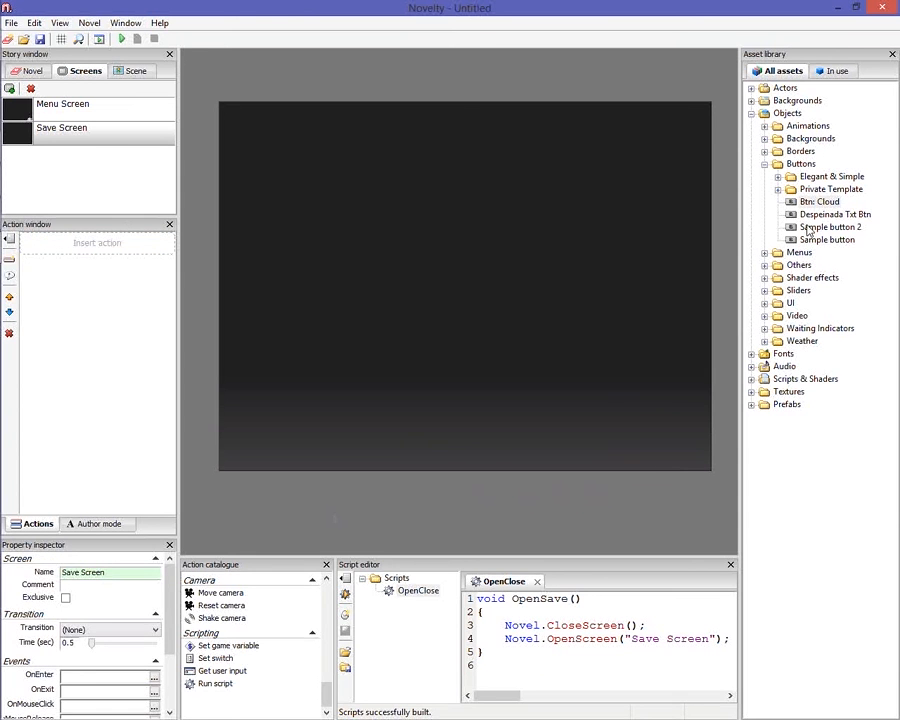
left_click_drag(819, 201, 465, 287)
left_click(515, 317)
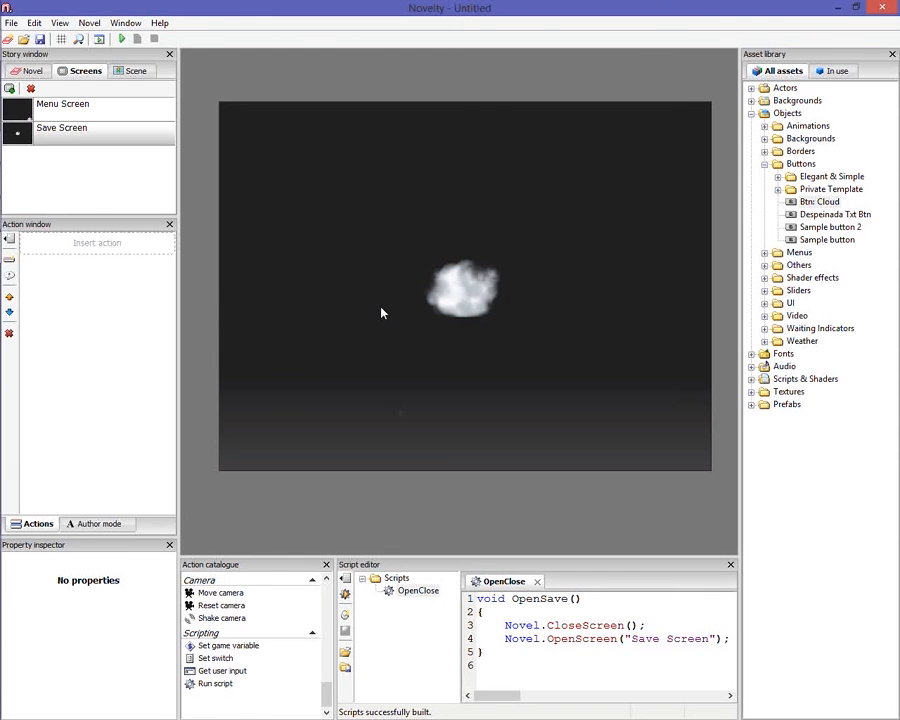
left_click(463, 288)
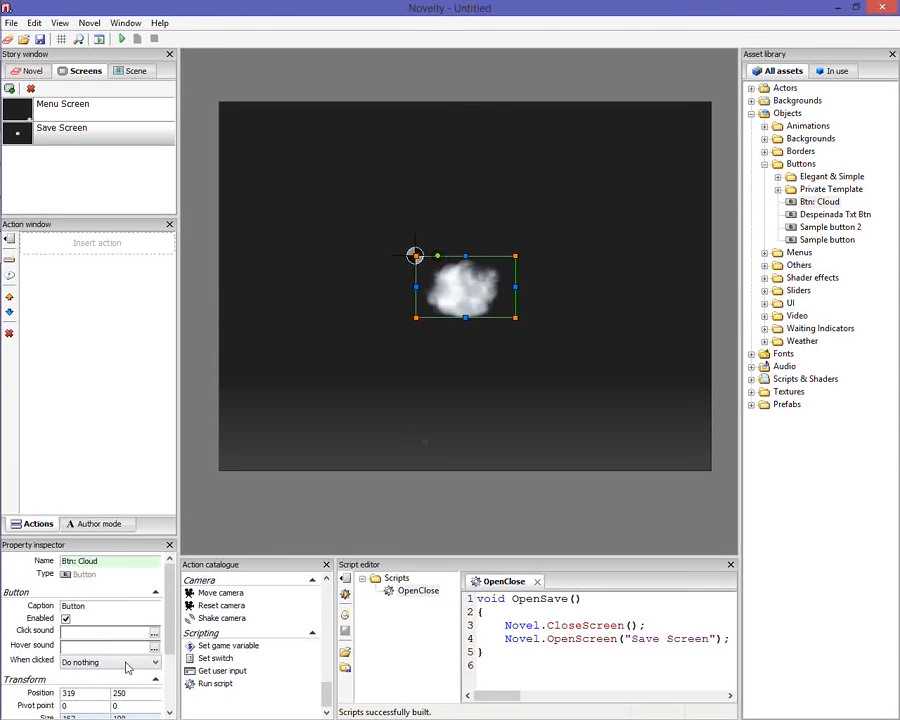
left_click(127, 663)
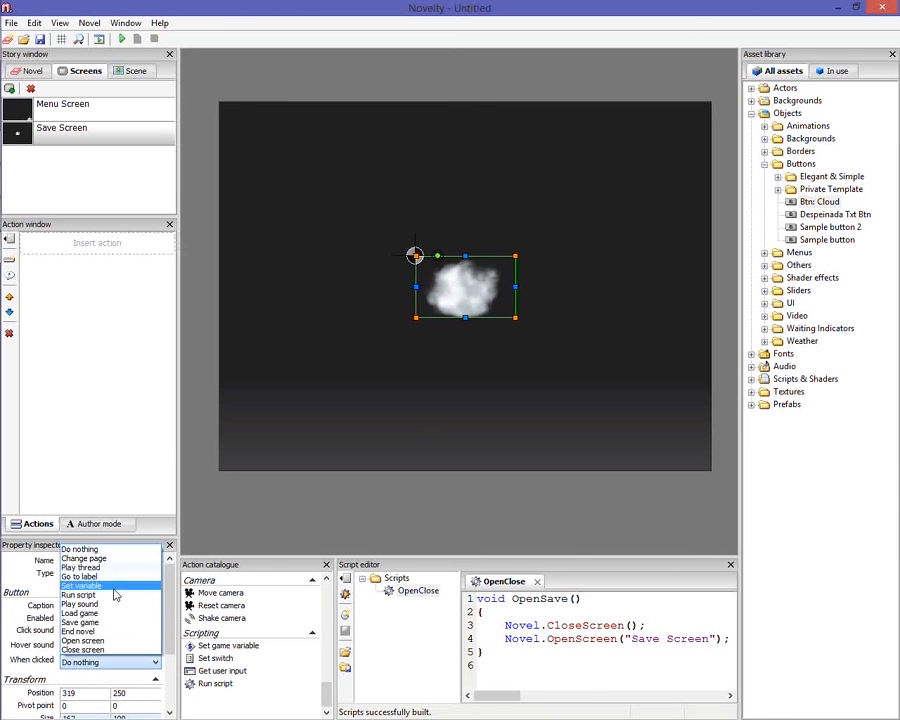
left_click(113, 651)
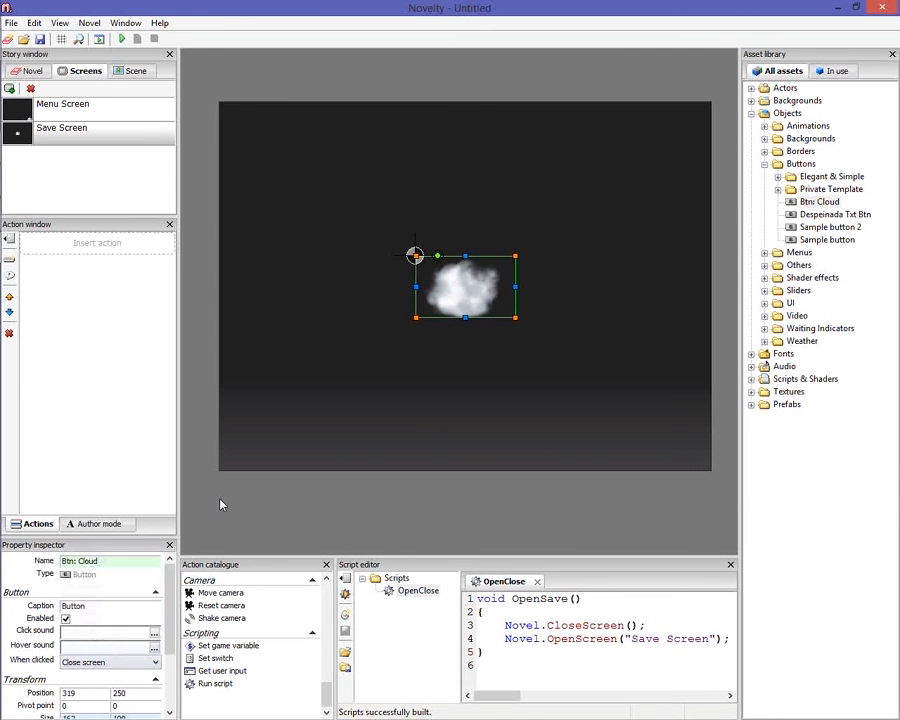
left_click(222, 505)
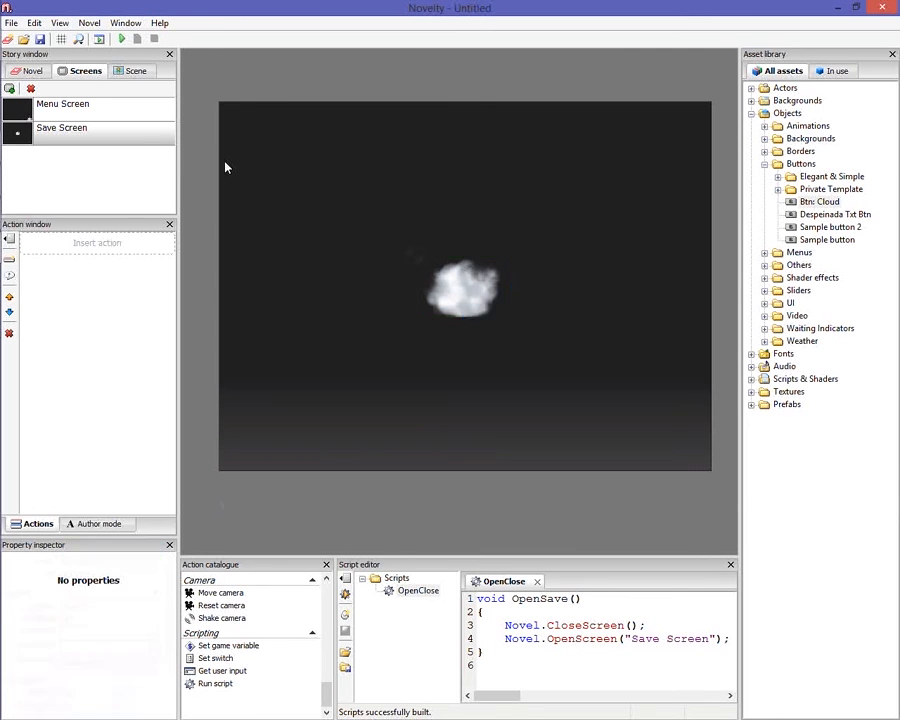
Test-run the novel, try its Menu and Save buttons, and stop the run
left_click(121, 40)
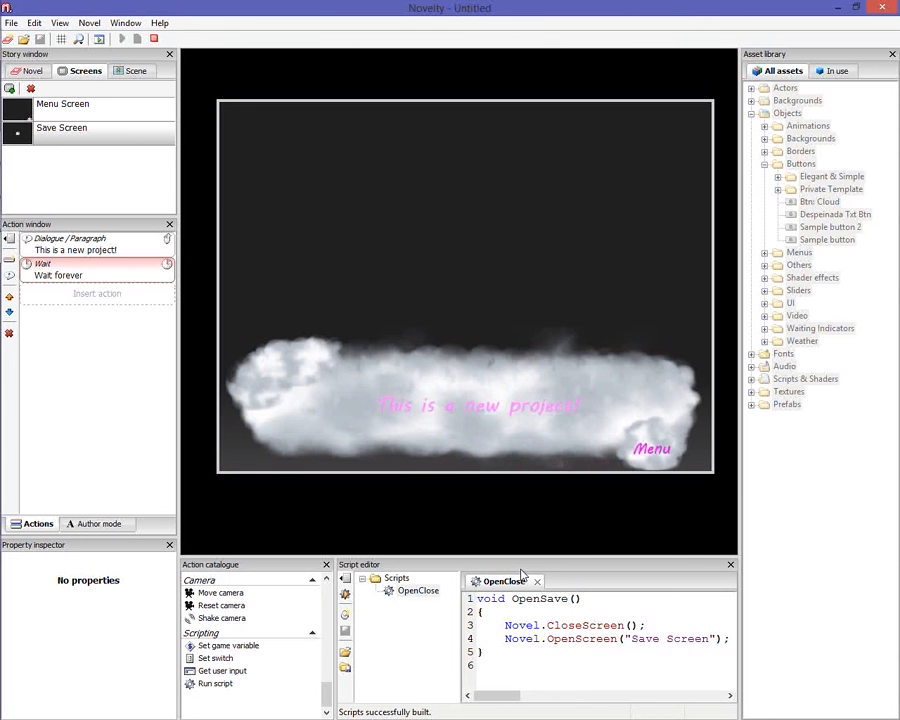
left_click(642, 464)
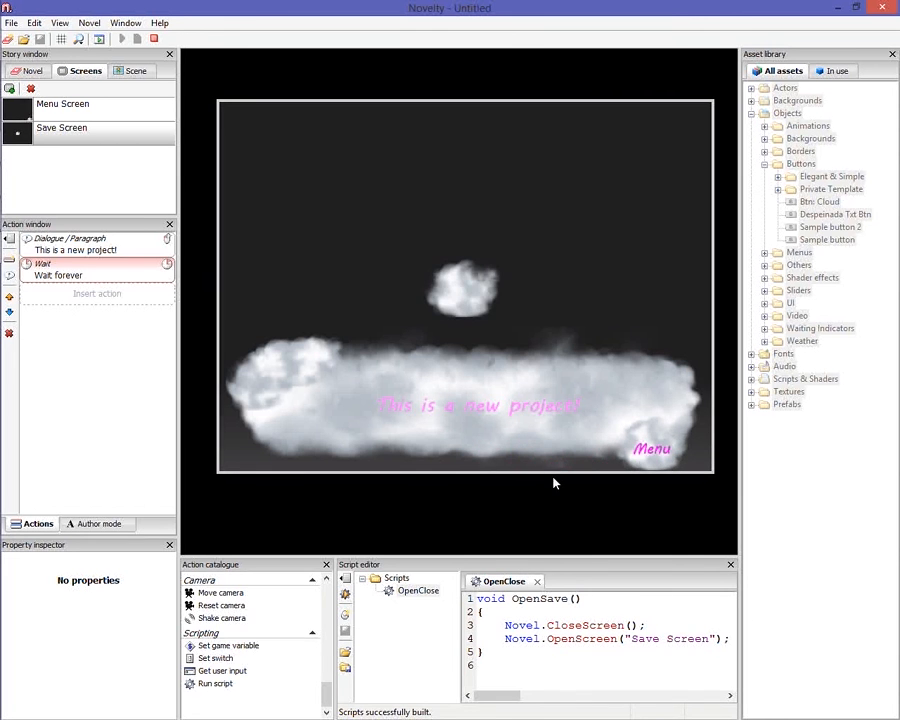
left_click(664, 465)
left_click(490, 458)
left_click(154, 39)
Delete the cloud button from the Save Screen
left_click(104, 133)
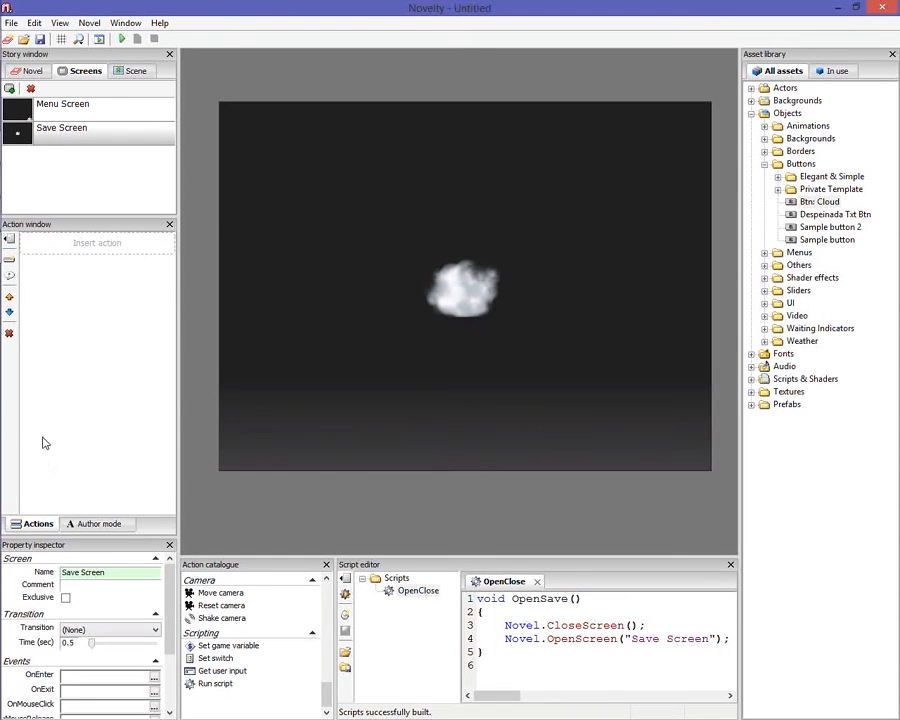
left_click(92, 110)
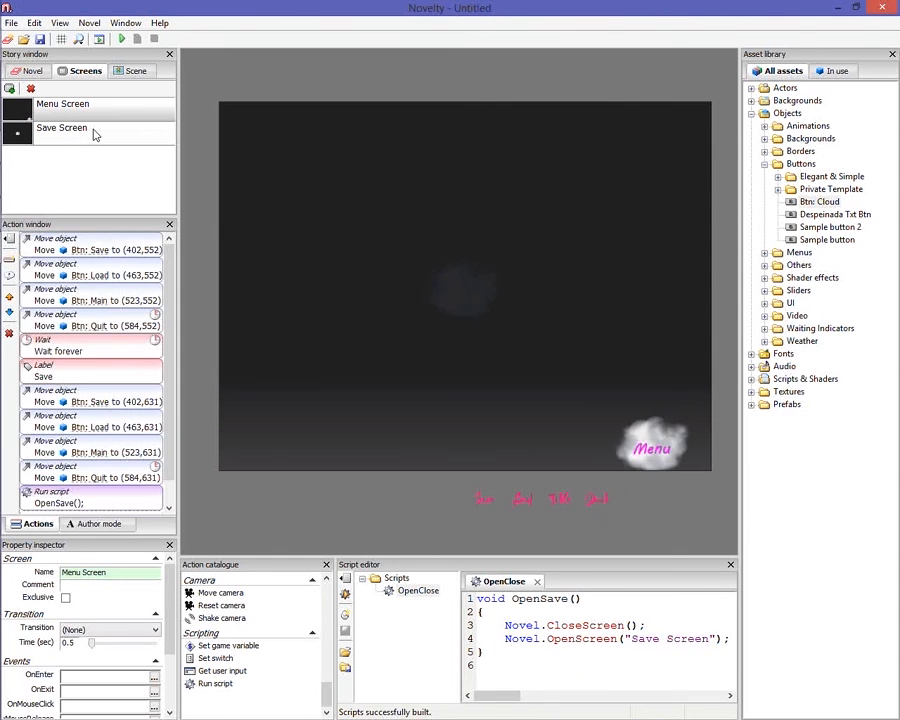
left_click(93, 135)
left_click(450, 281)
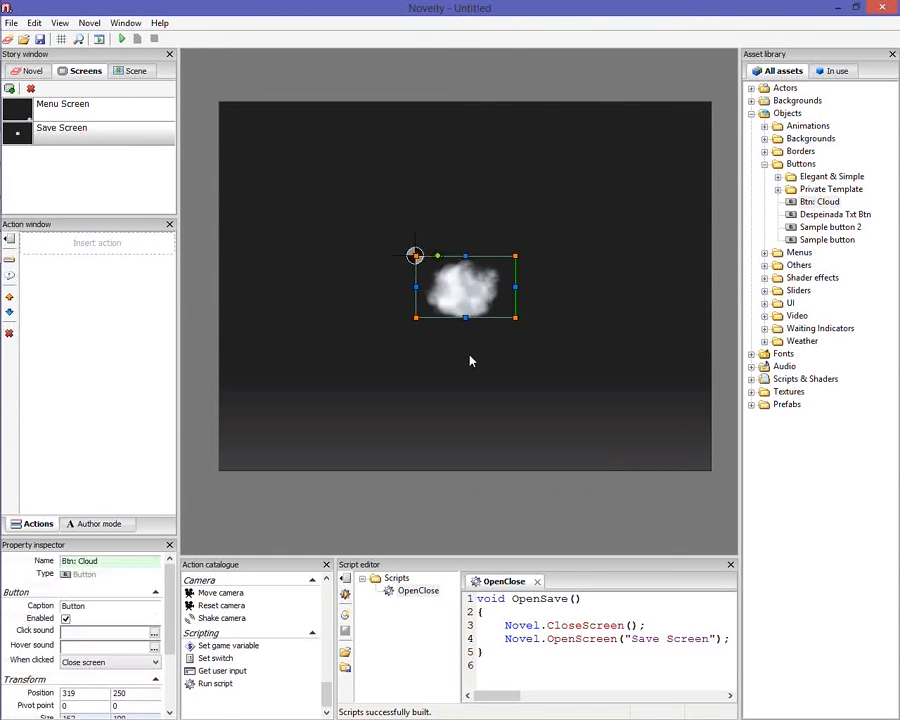
key("Delete")
Examine the Menu Screen's actions: the Move object actions that slide the buttons in and out, the Save label and the Run script action
left_click(84, 110)
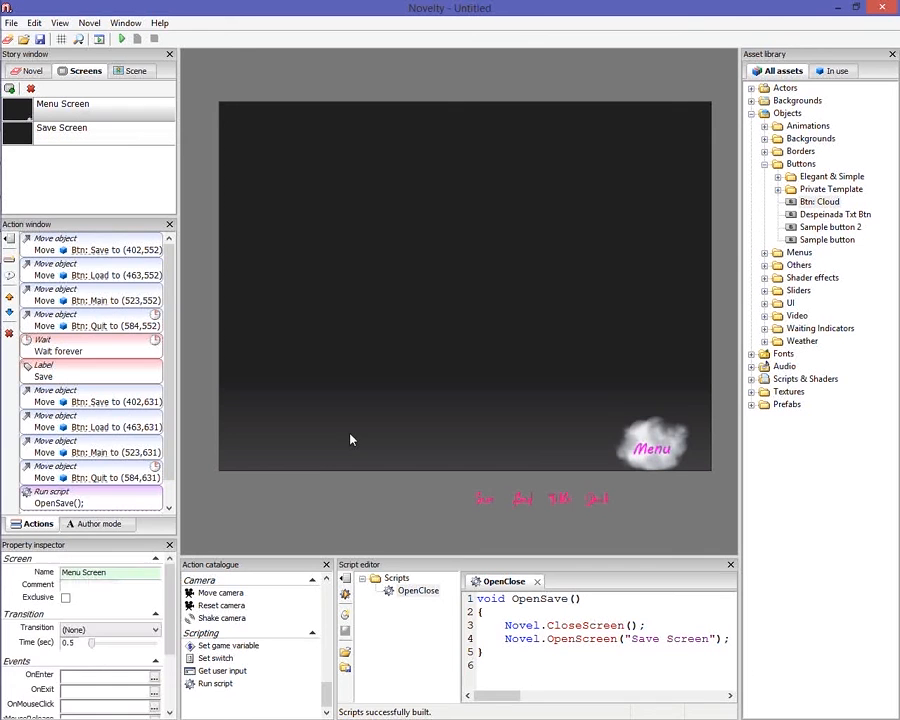
left_click(314, 478)
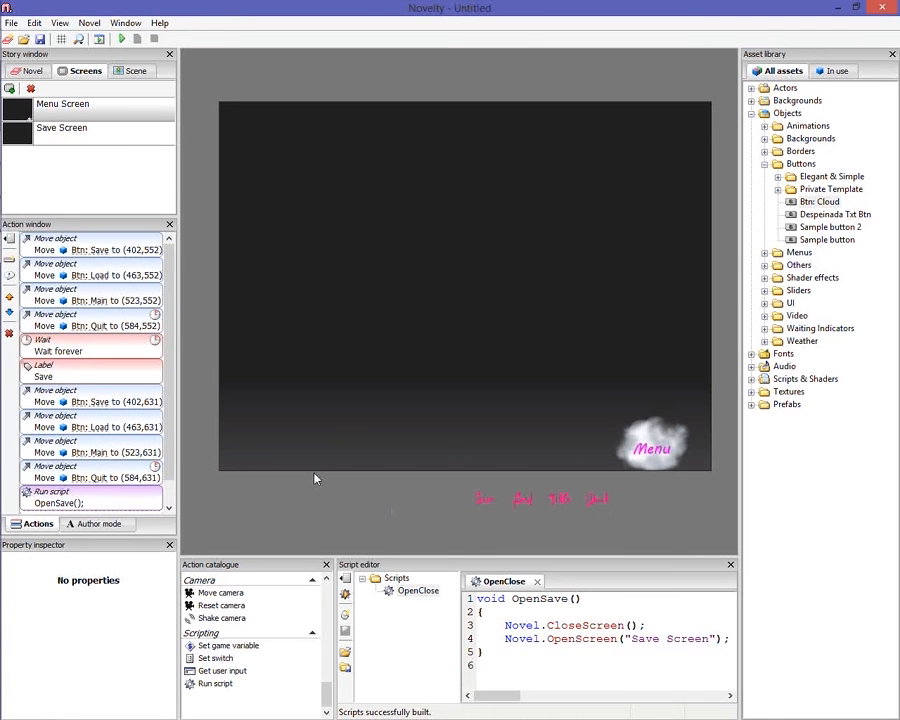
left_click_drag(170, 448, 184, 469)
left_click(150, 472)
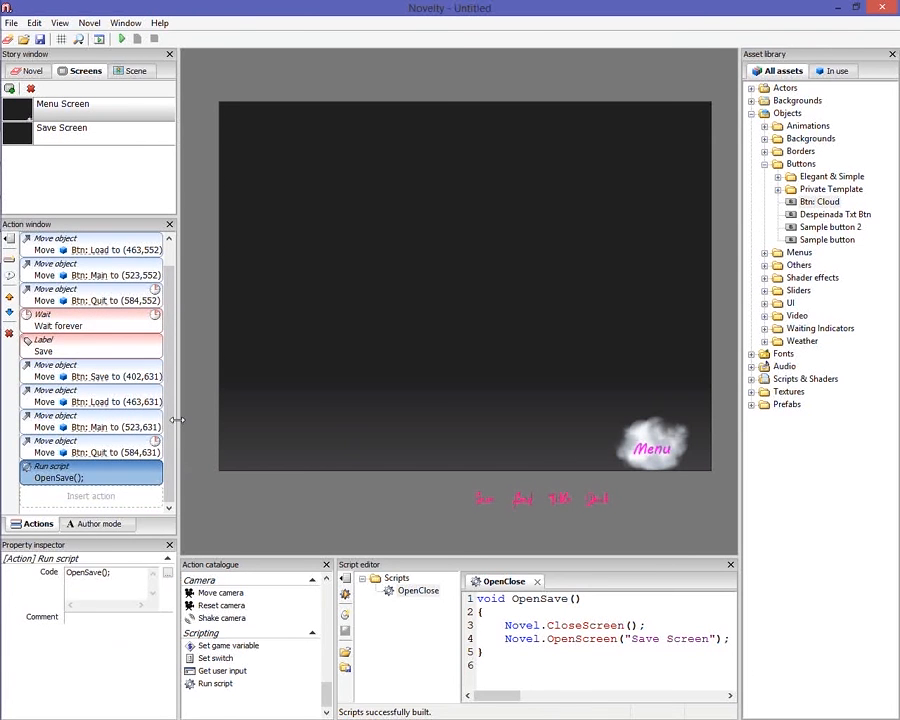
left_click(219, 505)
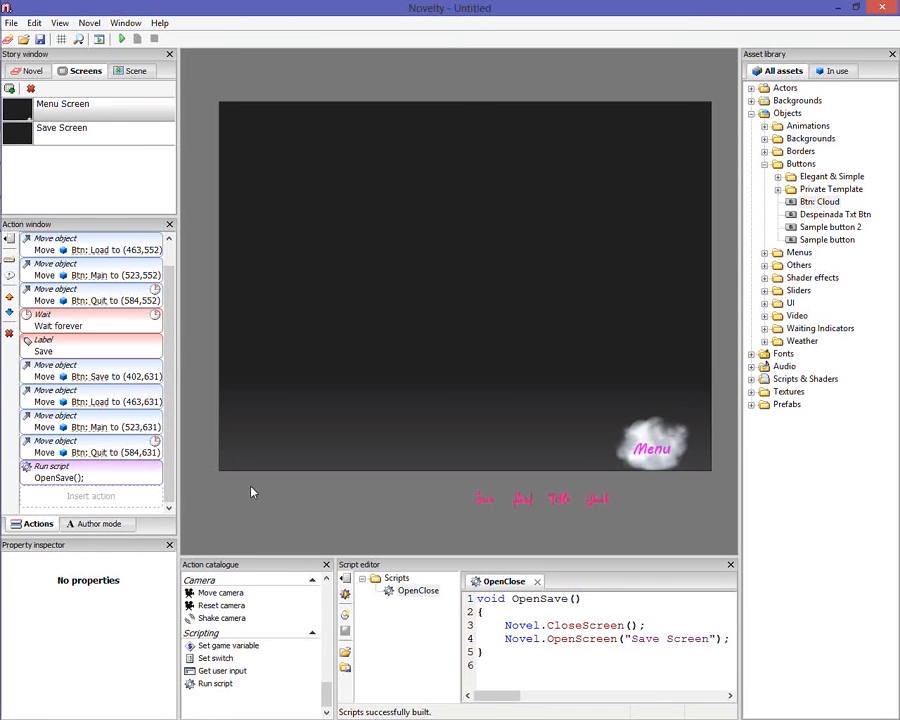
left_click(236, 393)
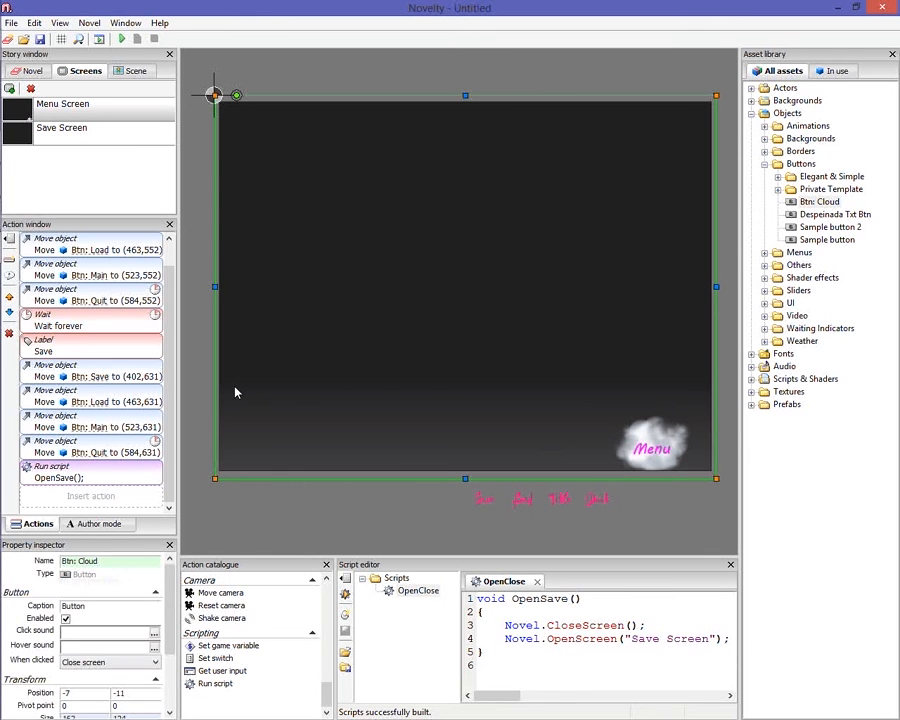
scroll(157, 310, "up", 1)
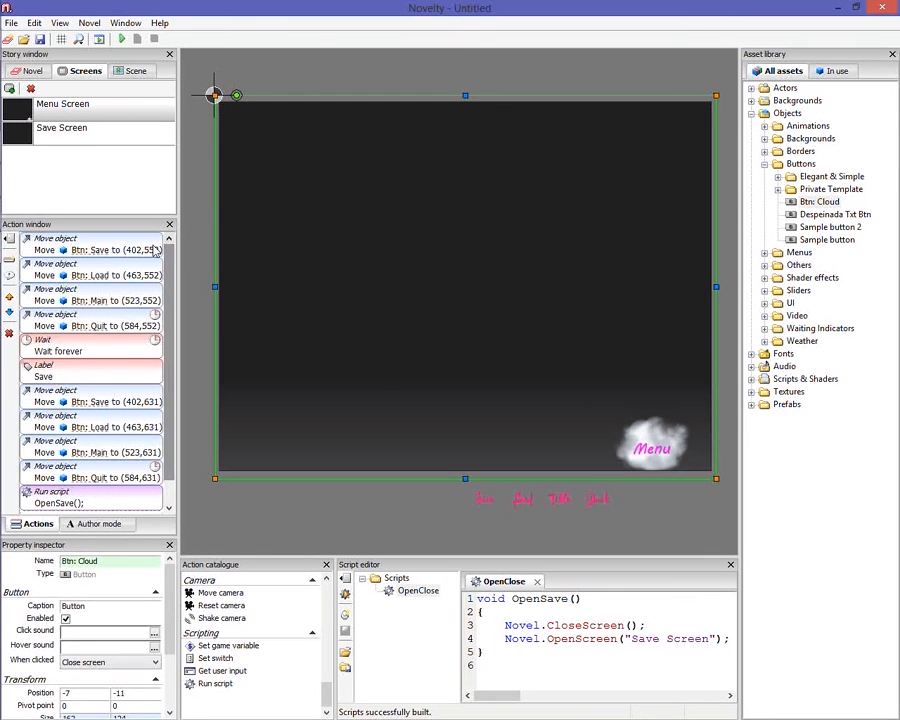
left_click(128, 272)
left_click(128, 322)
scroll(170, 393, "down", 1)
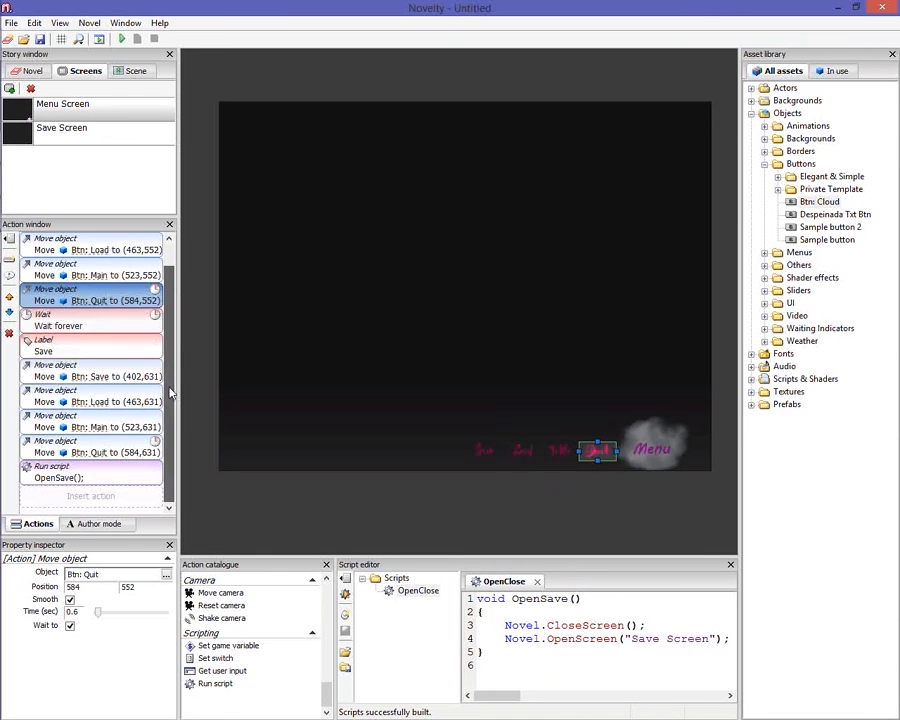
left_click(120, 401)
left_click(120, 450)
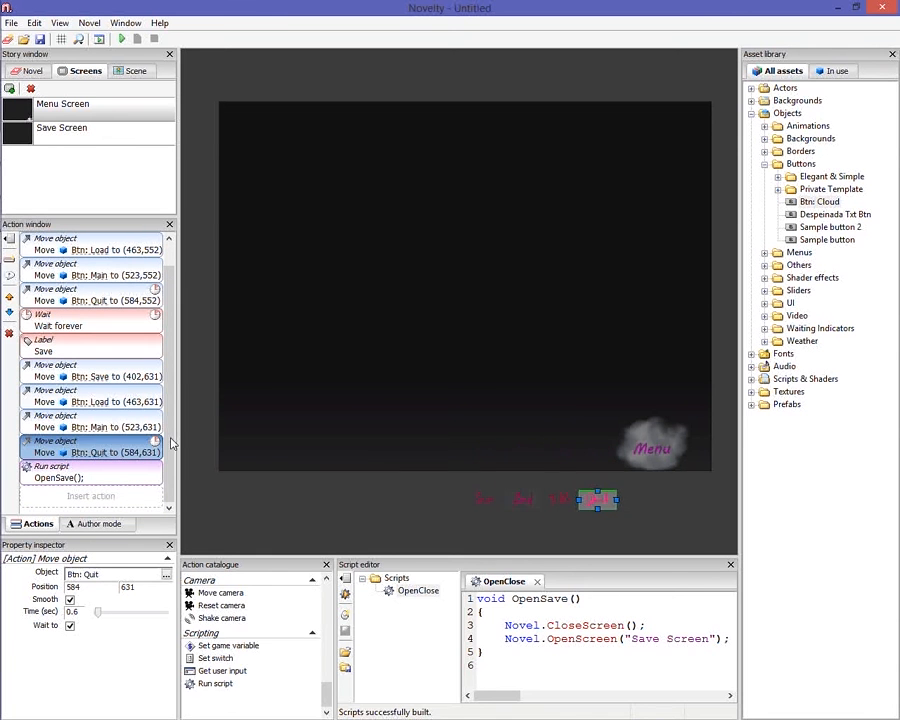
left_click(120, 376)
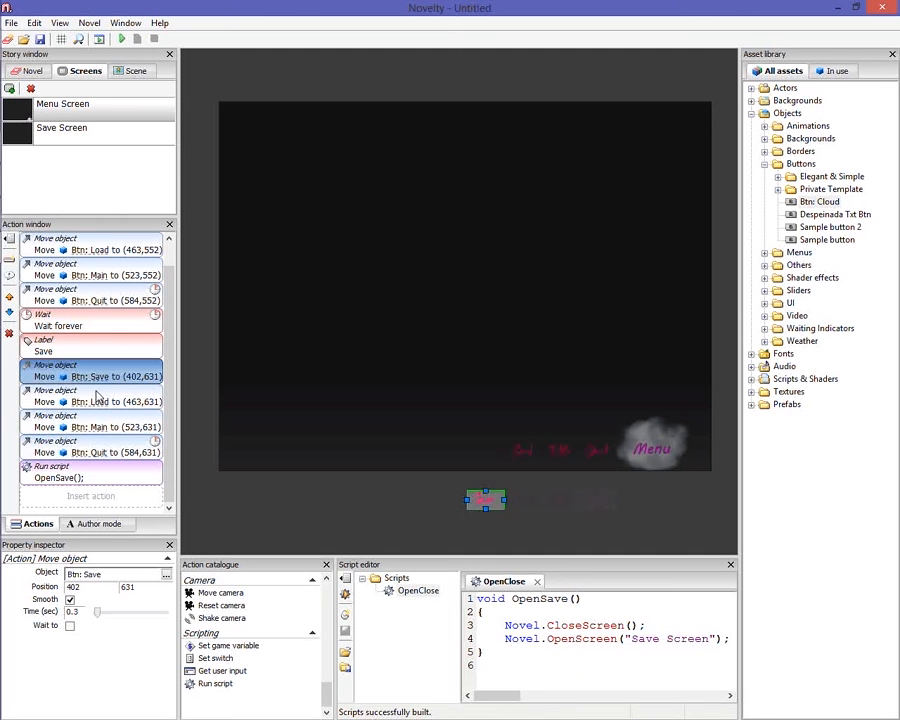
left_click(75, 401)
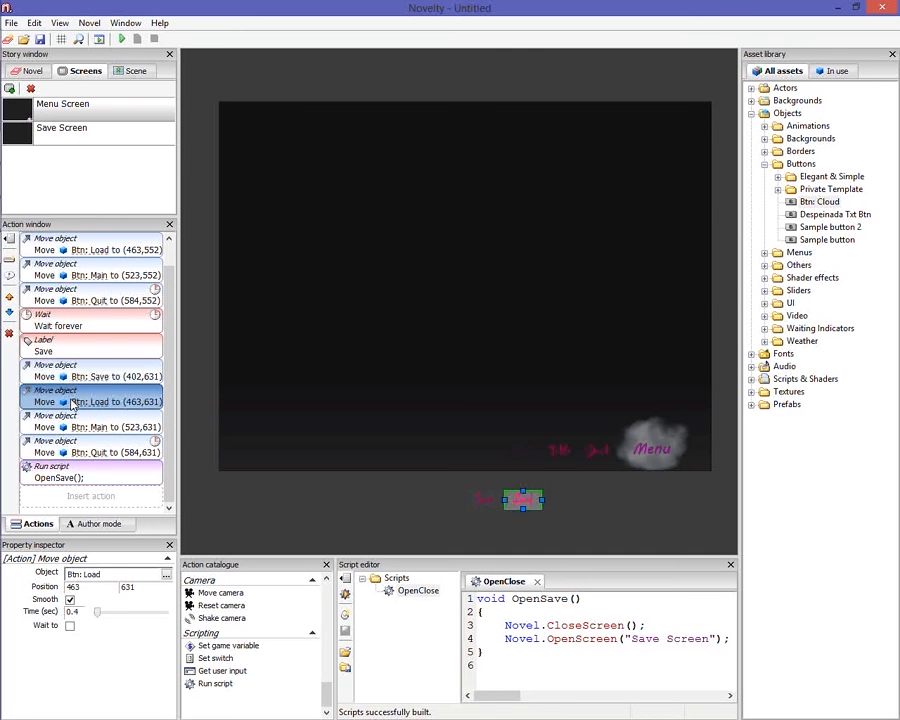
left_click(89, 455)
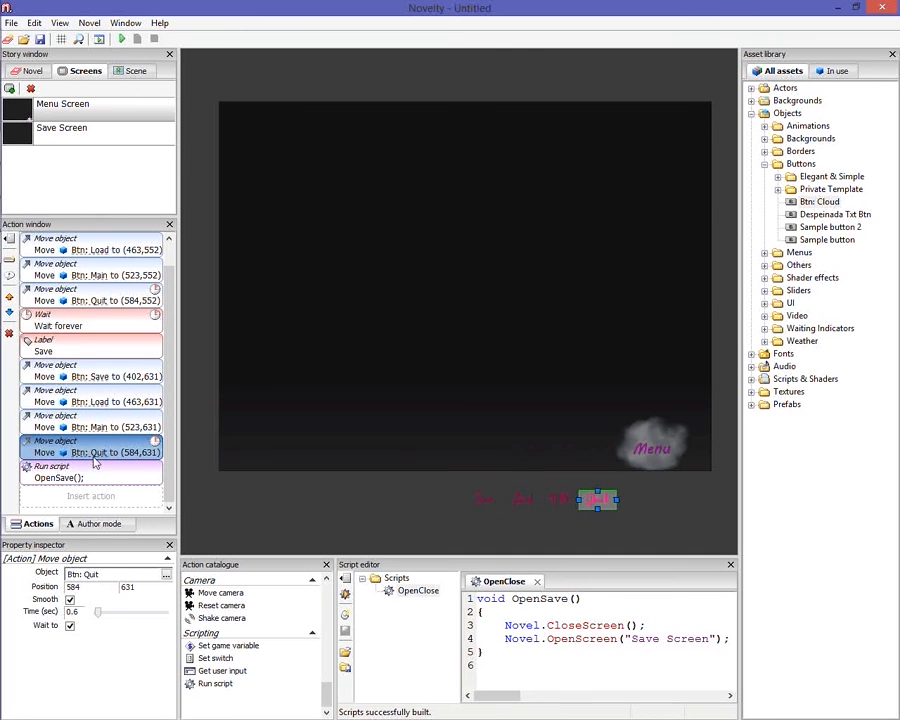
left_click(75, 347)
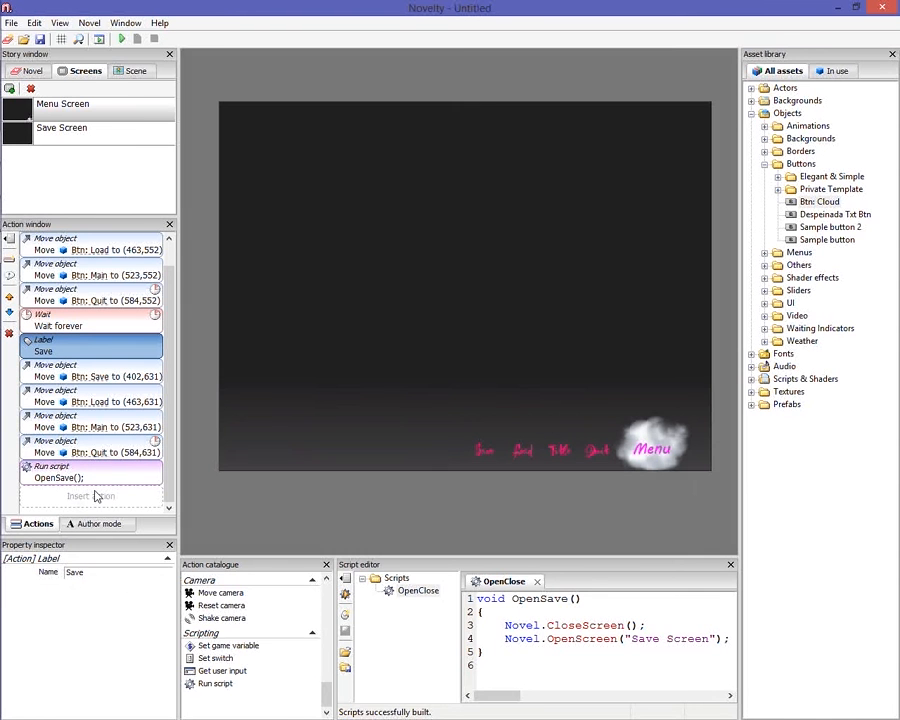
key("Up")
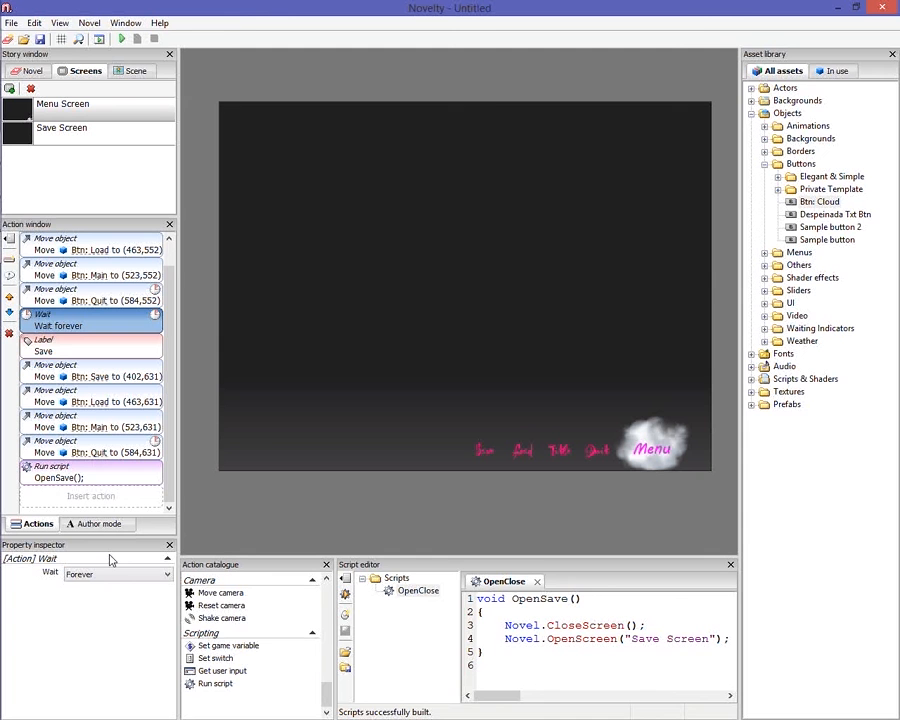
left_click_drag(326, 700, 254, 605)
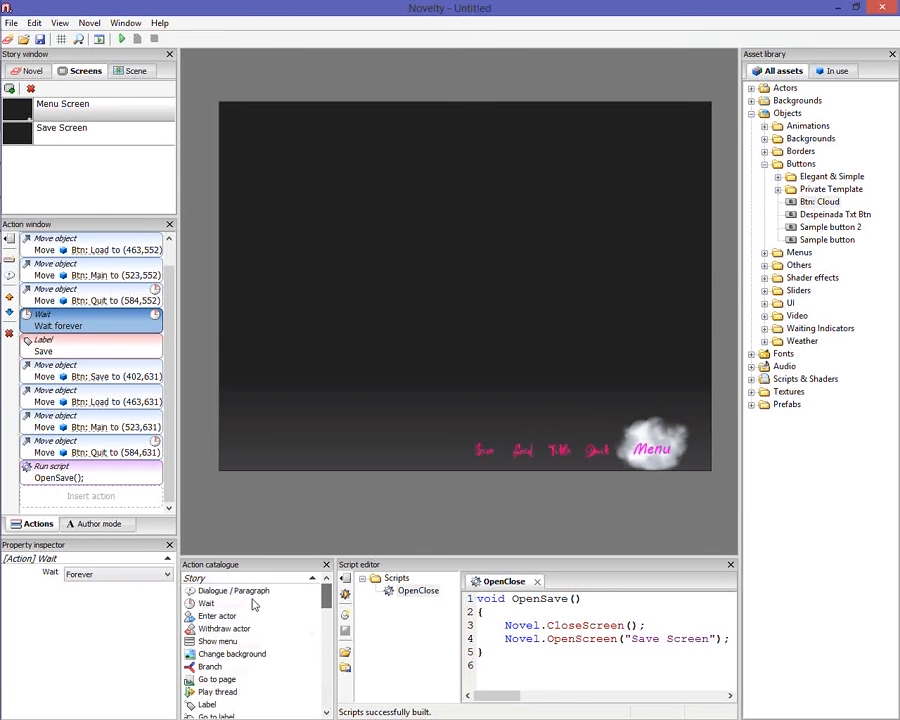
double_click(254, 604)
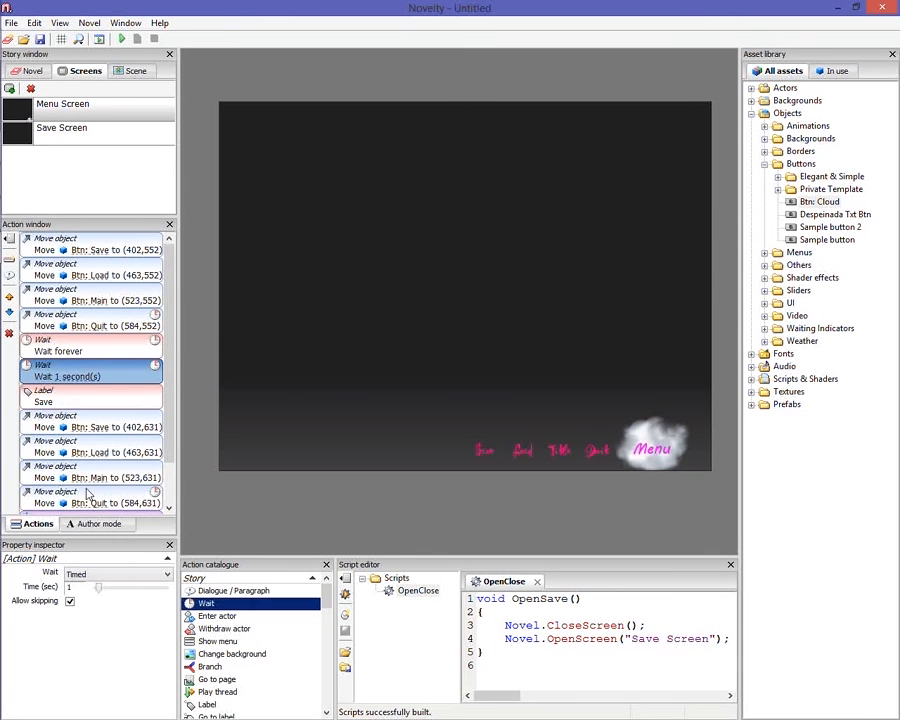
key("Delete")
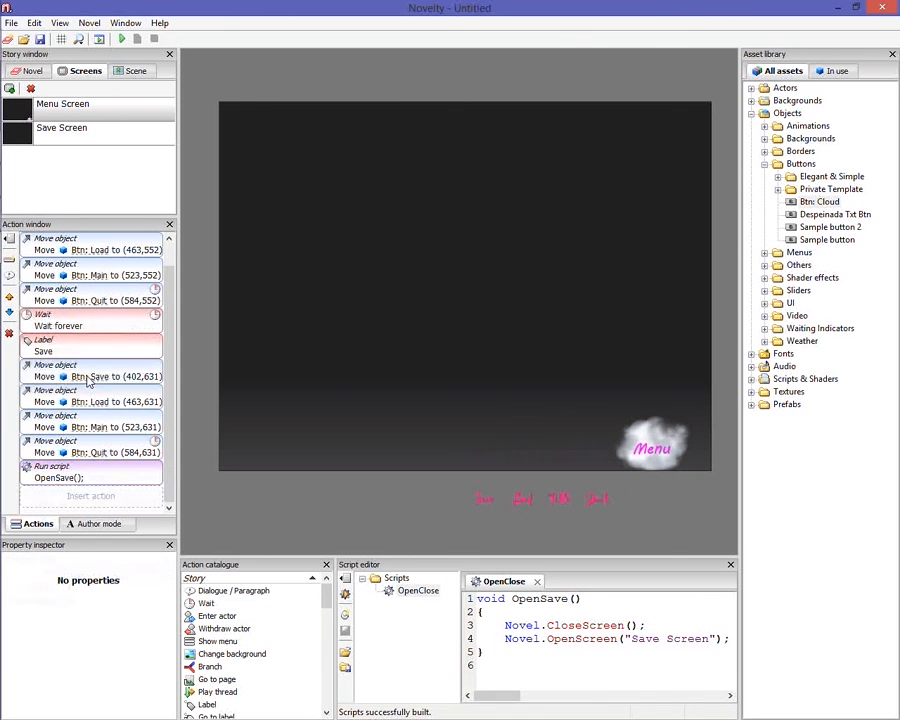
Add a Wait action after the Menu Screen's OpenSave(); Run script action and set it to wait Forever
left_click(92, 478)
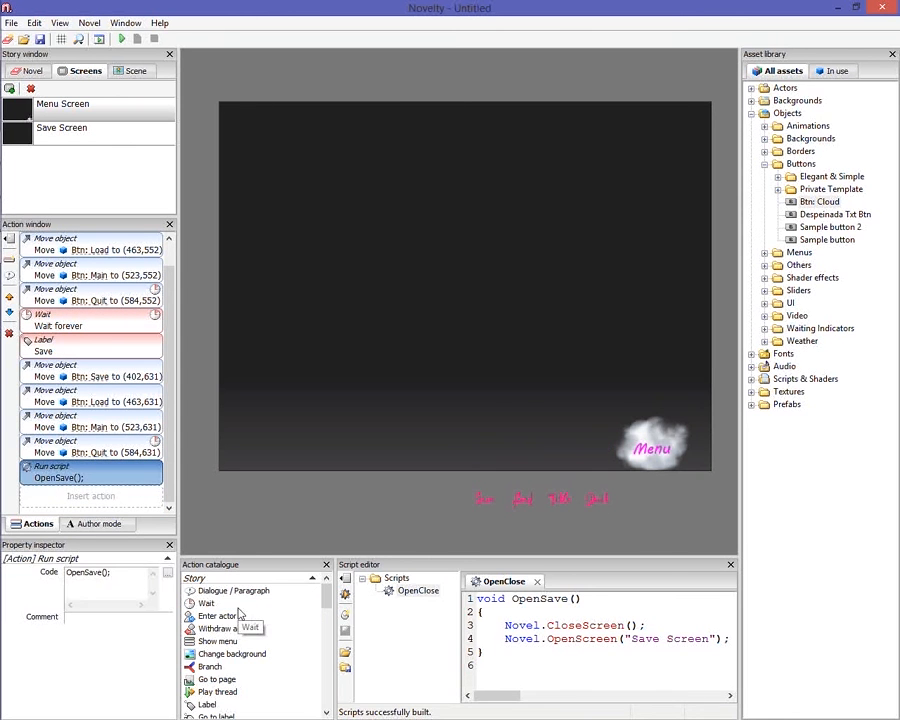
double_click(238, 607)
left_click(95, 576)
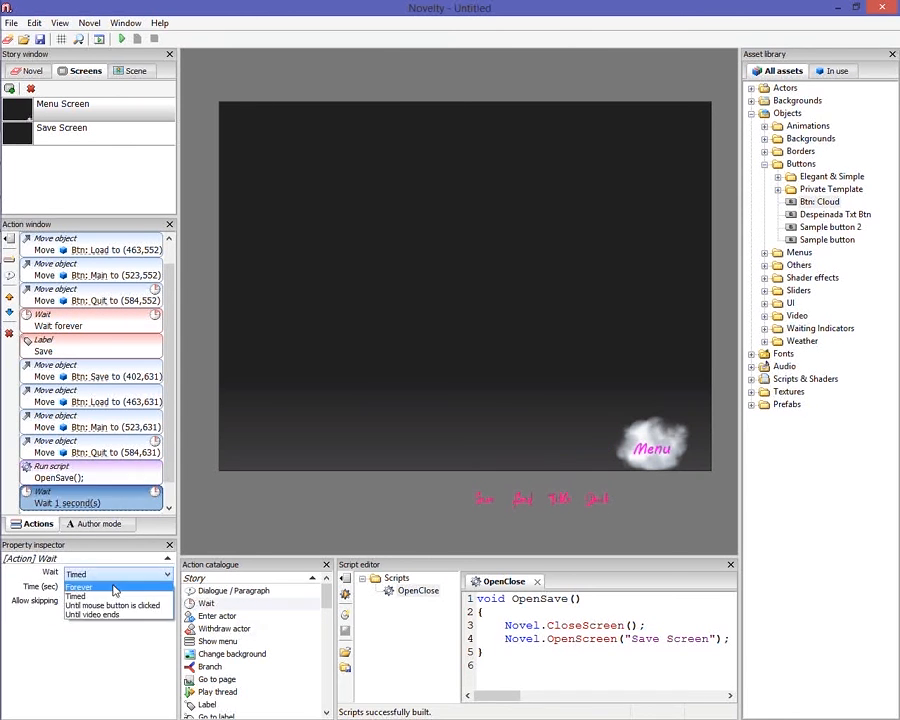
left_click(88, 596)
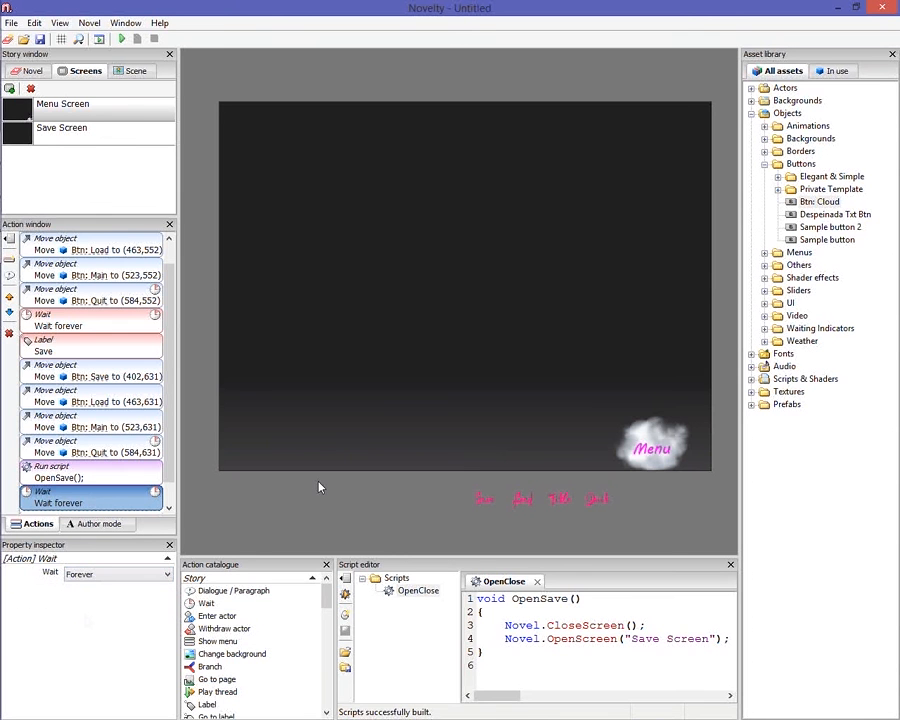
left_click(319, 487)
Add a Label action after the final Wait forever action of the Menu Screen and name it Load
scroll(168, 373, "down", 1)
left_click(85, 318)
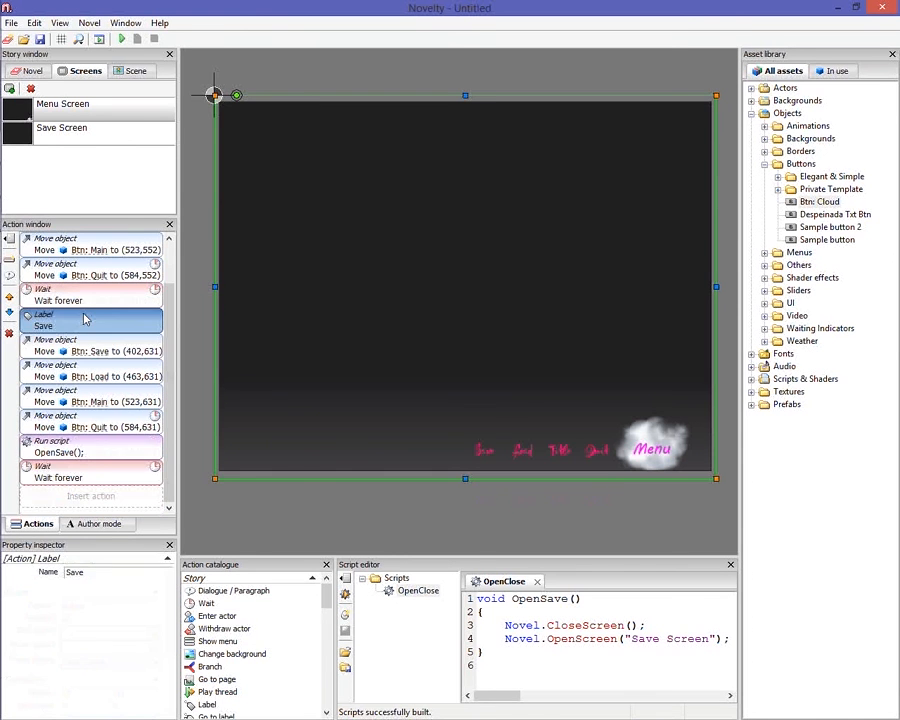
left_click(114, 477)
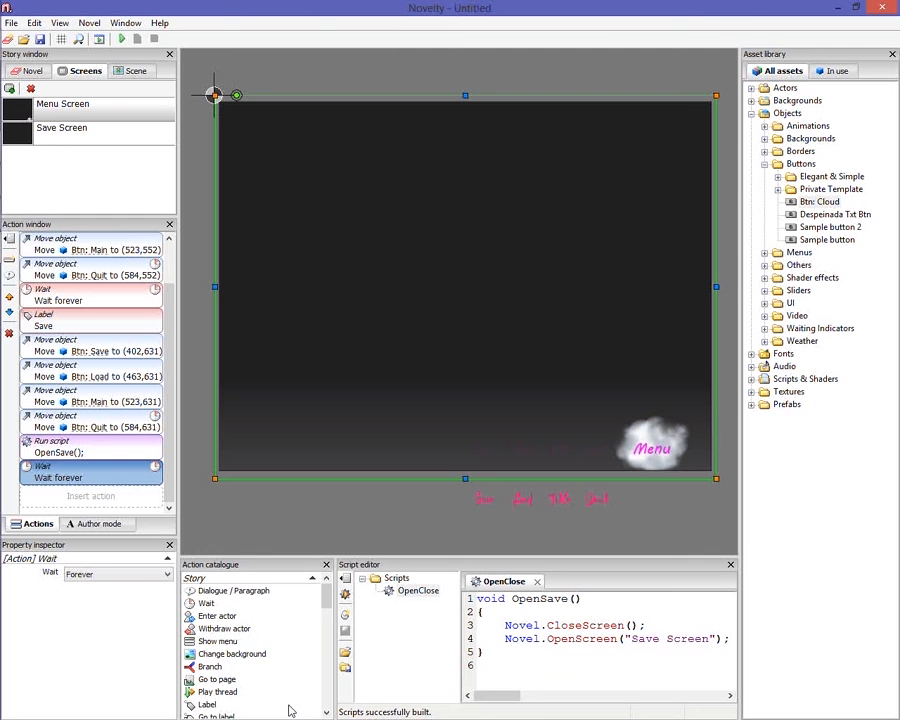
scroll(275, 639, "down", 2)
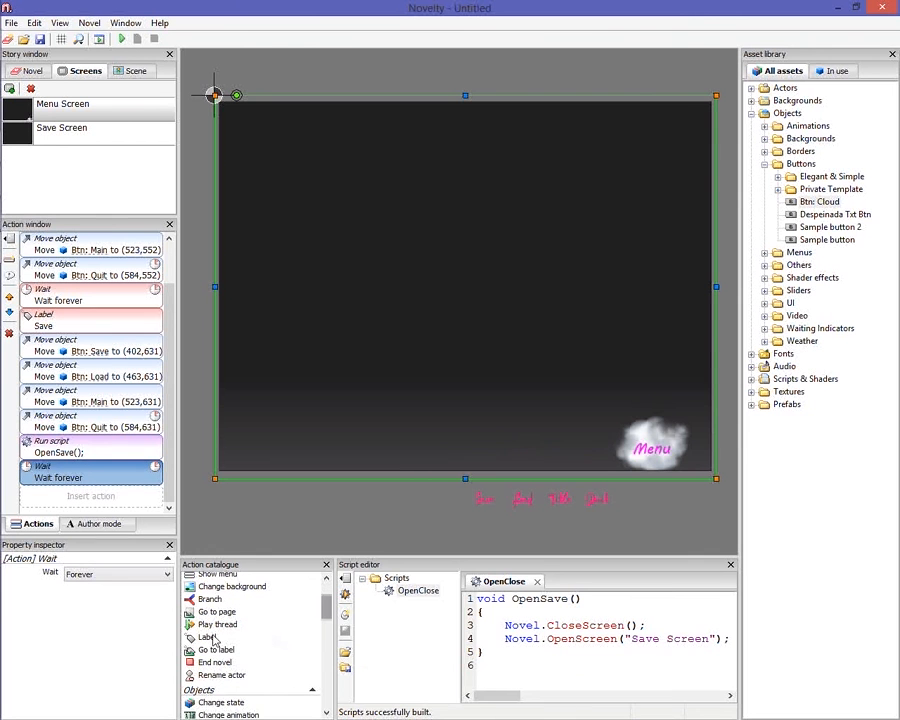
left_click_drag(209, 637, 99, 474)
left_click(105, 570)
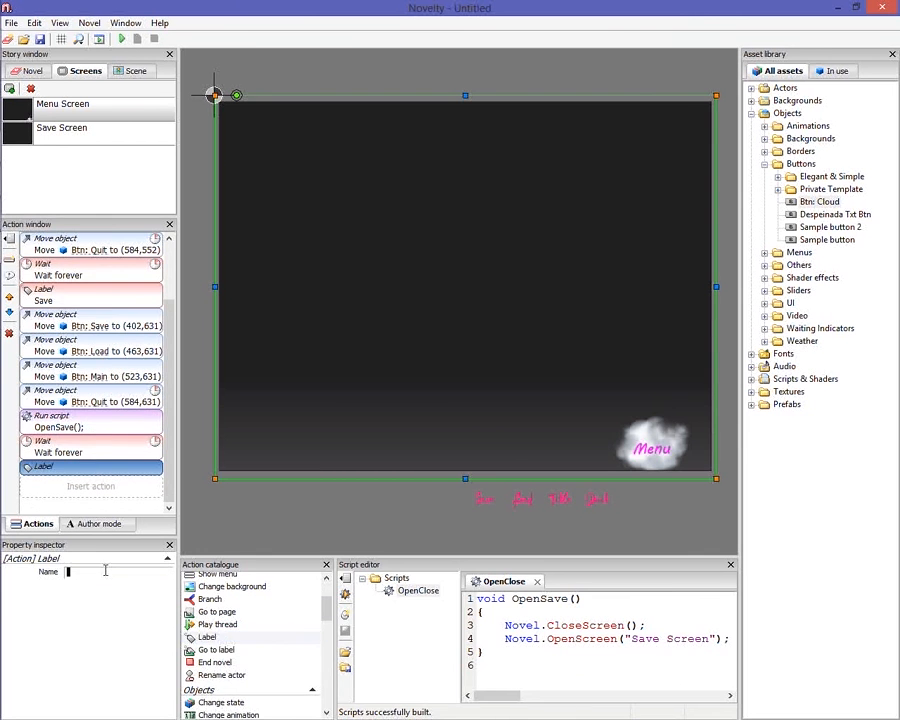
type("Load")
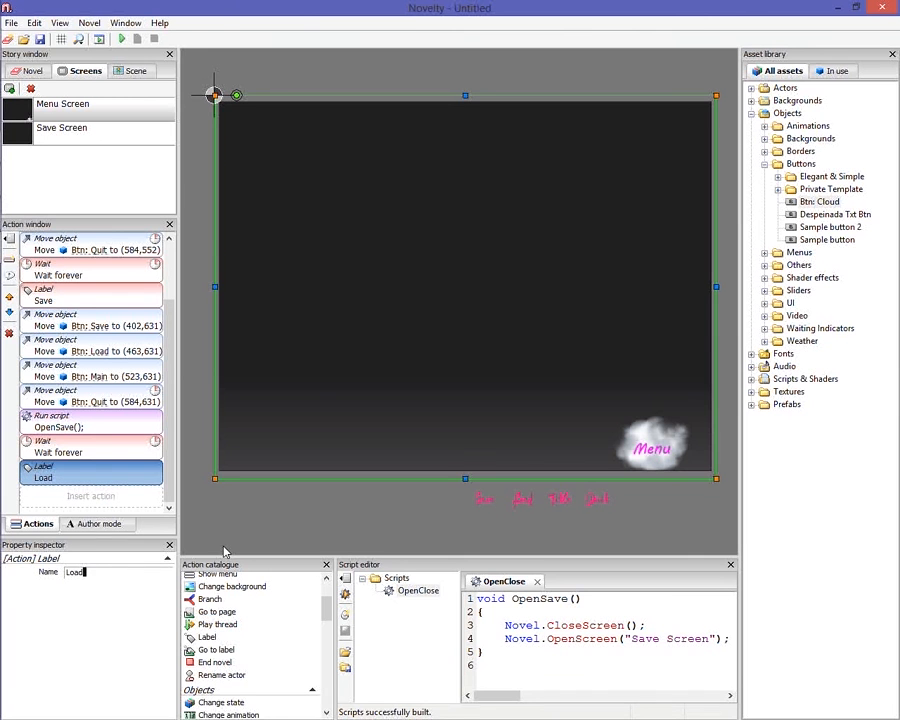
Add an empty function void OpenLoad() with braces below OpenSave() in the OpenClose script
left_click(429, 586)
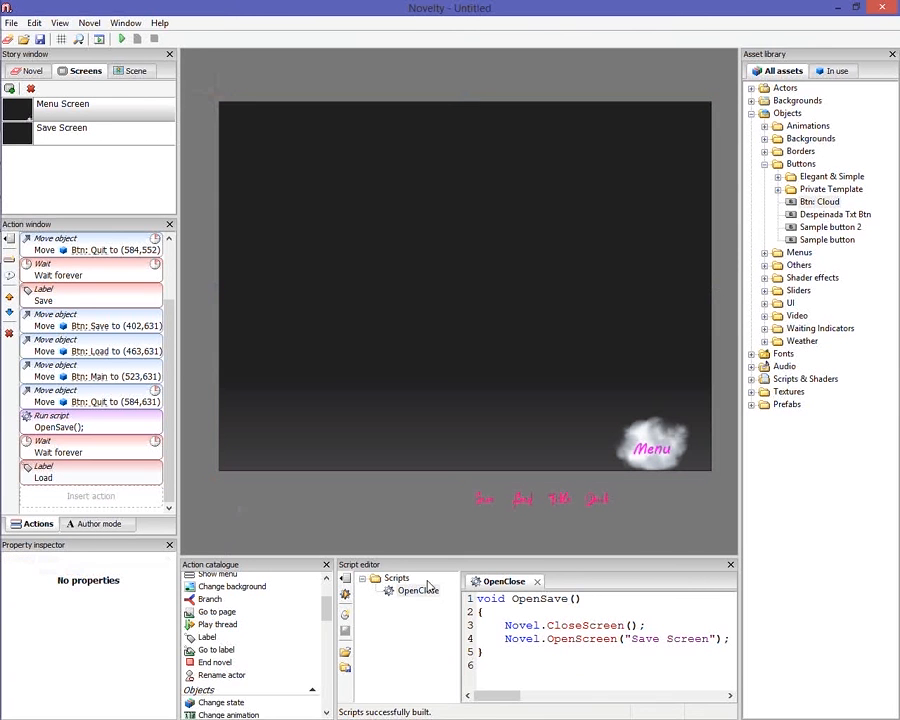
left_click(506, 682)
key("Return")
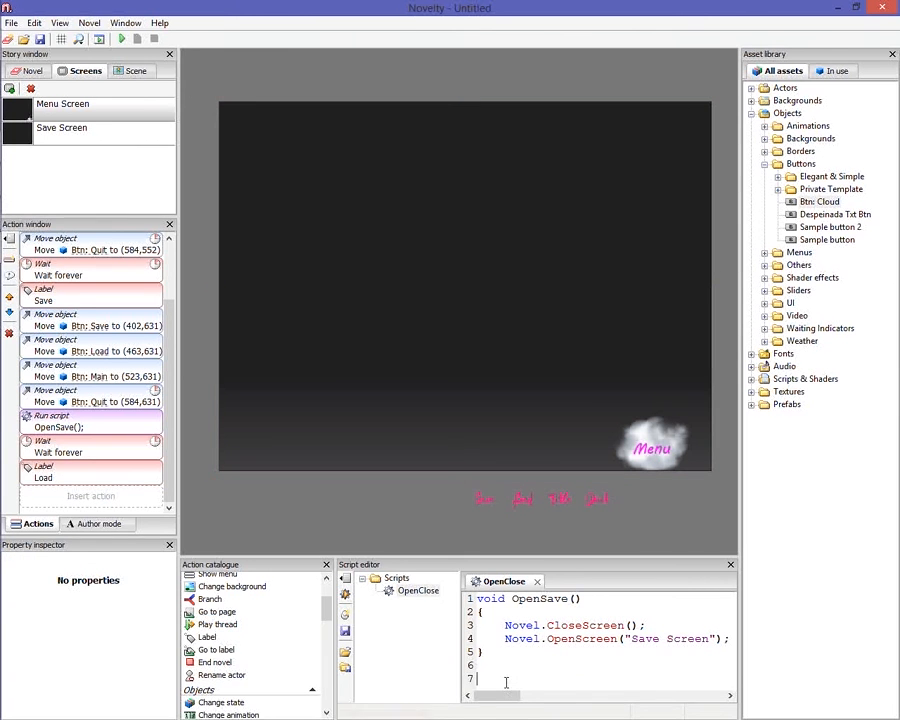
type("void OpenLoad(")
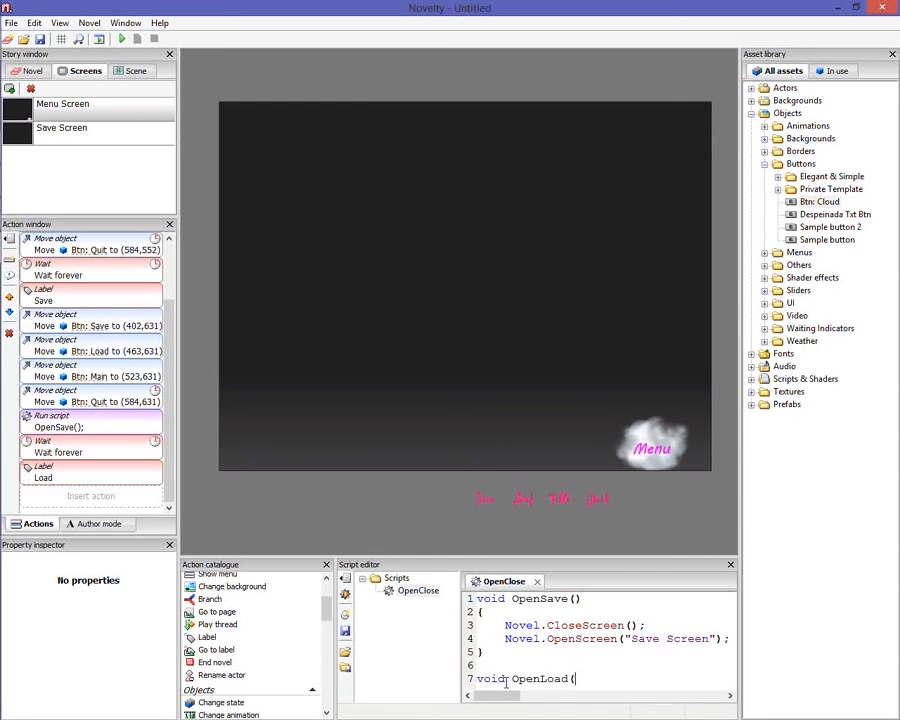
type(")")
key("Return")
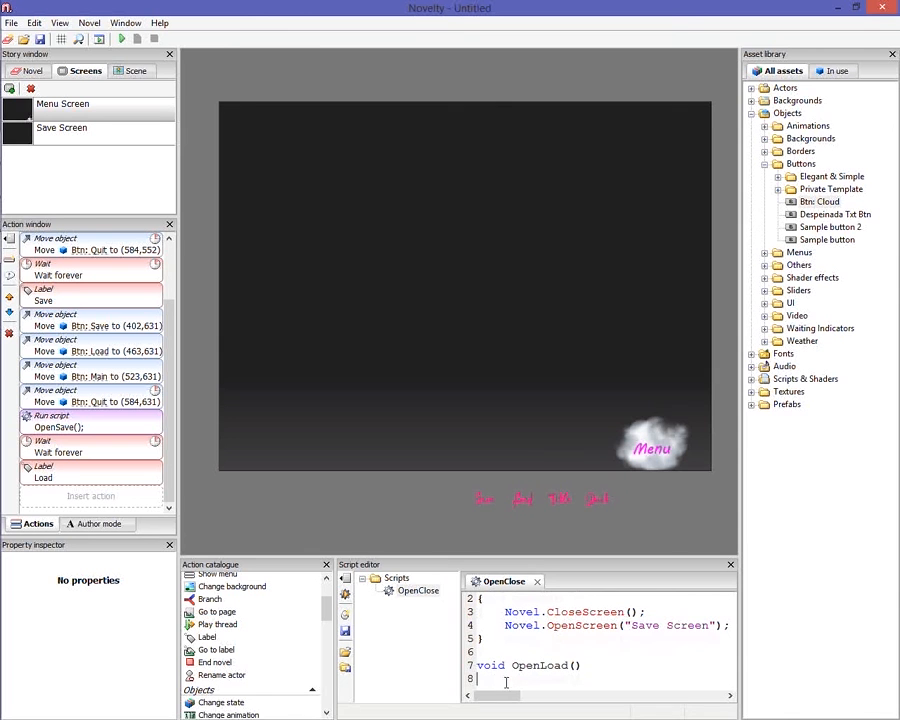
type("{")
key("Return")
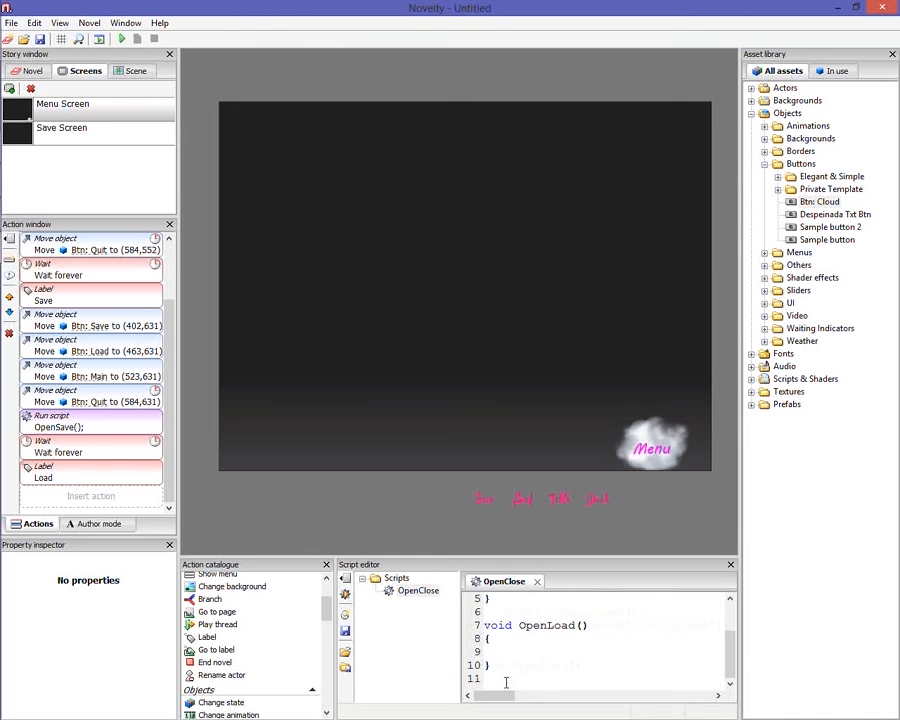
Fill OpenLoad() with Novel.CloseScreen(); and Novel.OpenScreen("Load Screen"); and build the scripts
type("Novel.CloseScreen()")
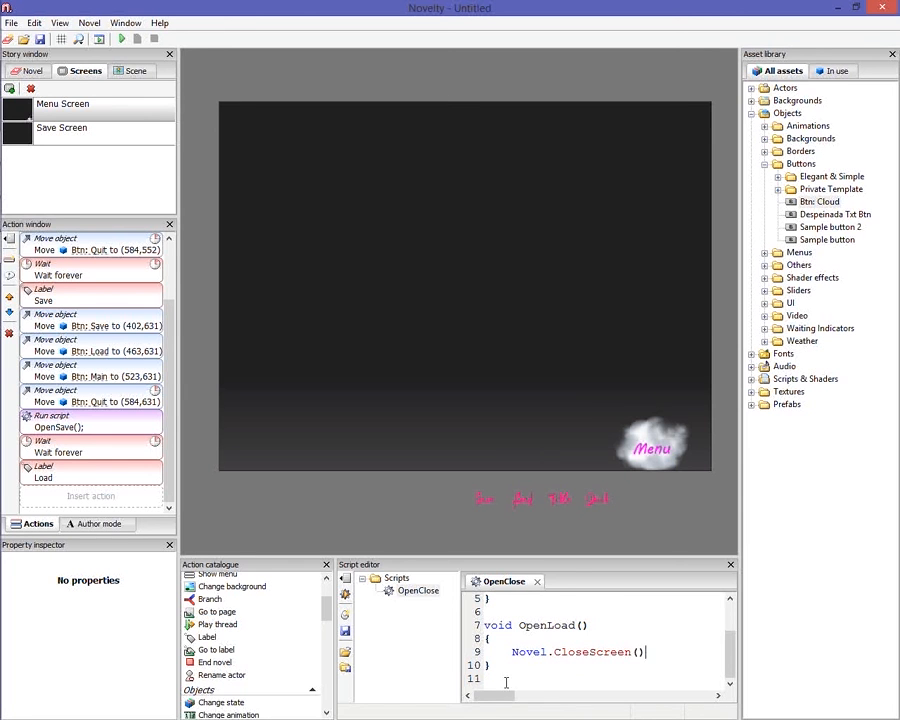
type(";")
key("Return")
type("Novel.OpenScreen")
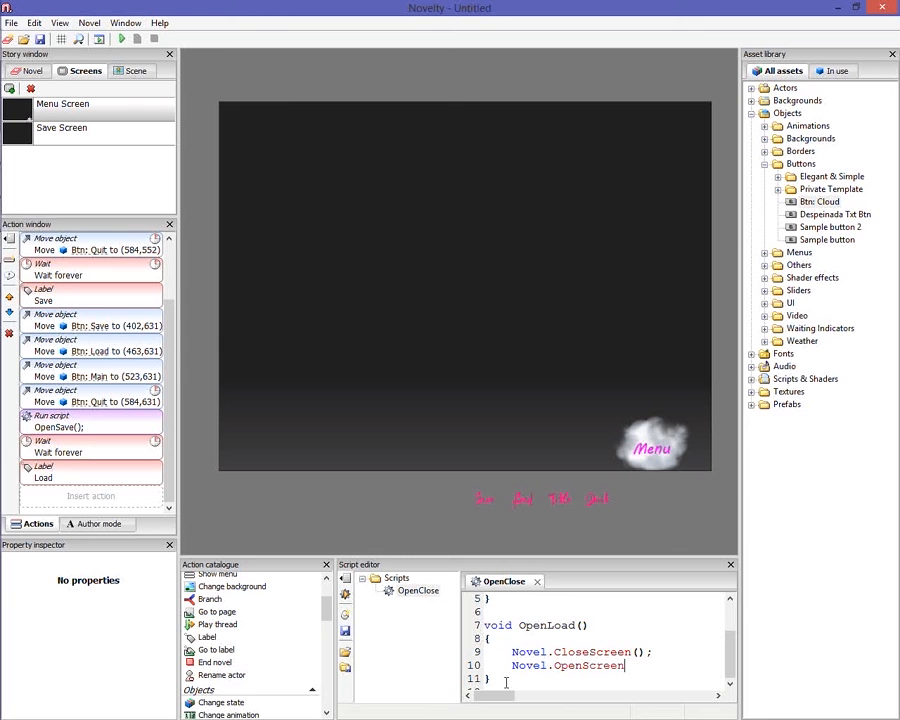
type("(\"")
type("Load ")
type("Screen")
type(":")
type(")")
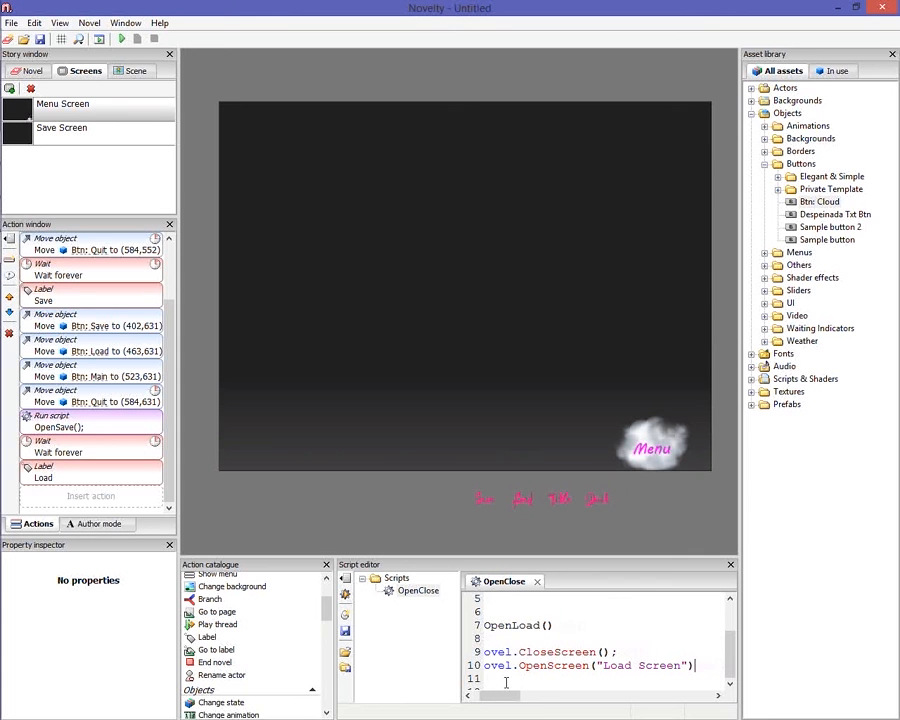
type(";")
left_click_drag(491, 703, 485, 703)
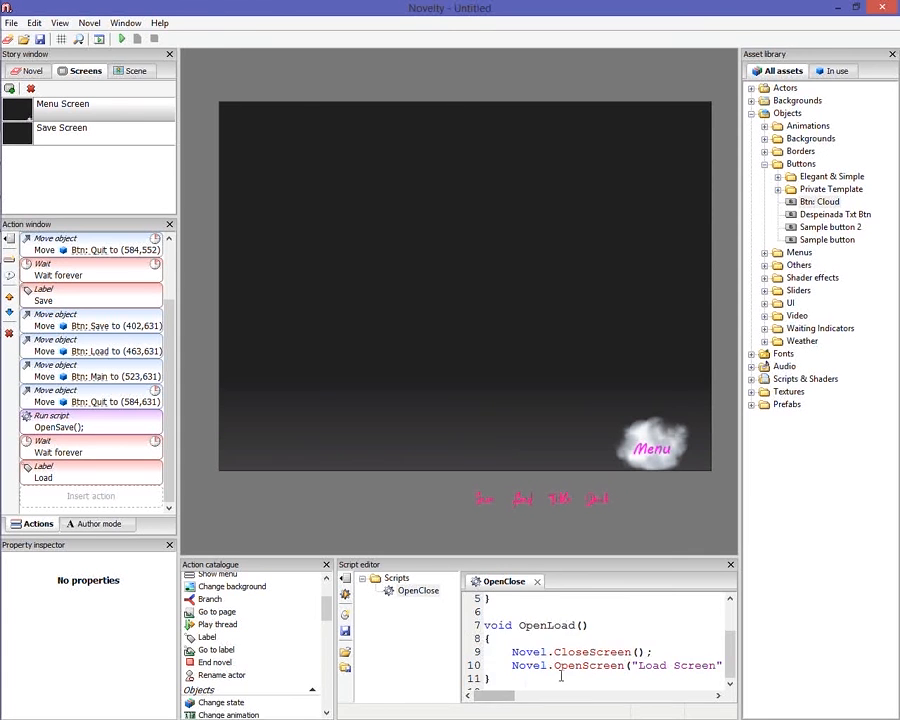
left_click(347, 611)
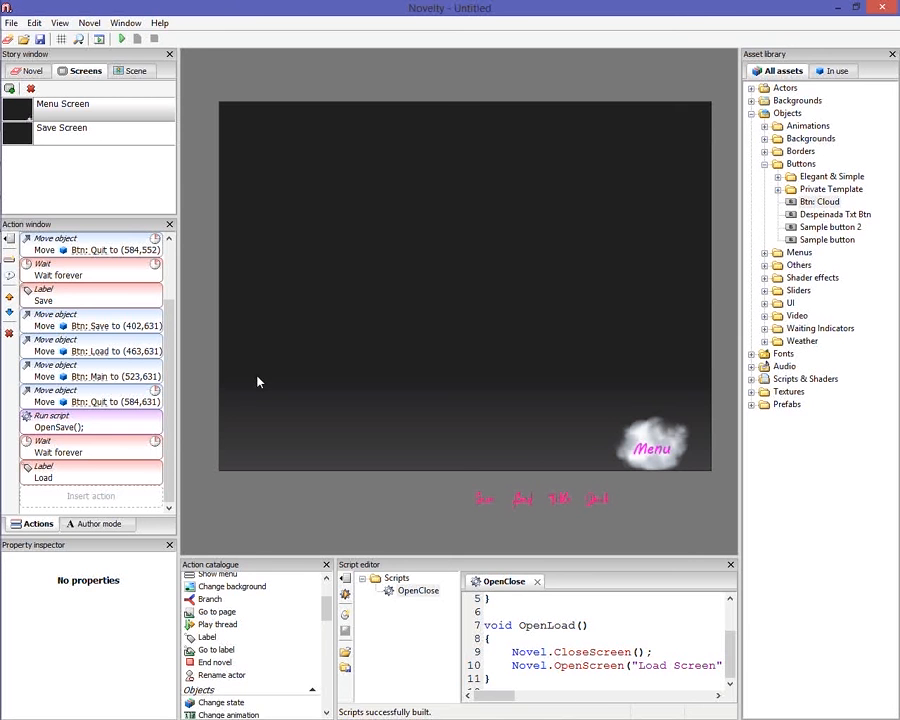
Examine the Menu Screen's Load label action and the properties of the buttons below the screen area
left_click(109, 475)
left_click(265, 515)
left_click(109, 475)
left_click(275, 512)
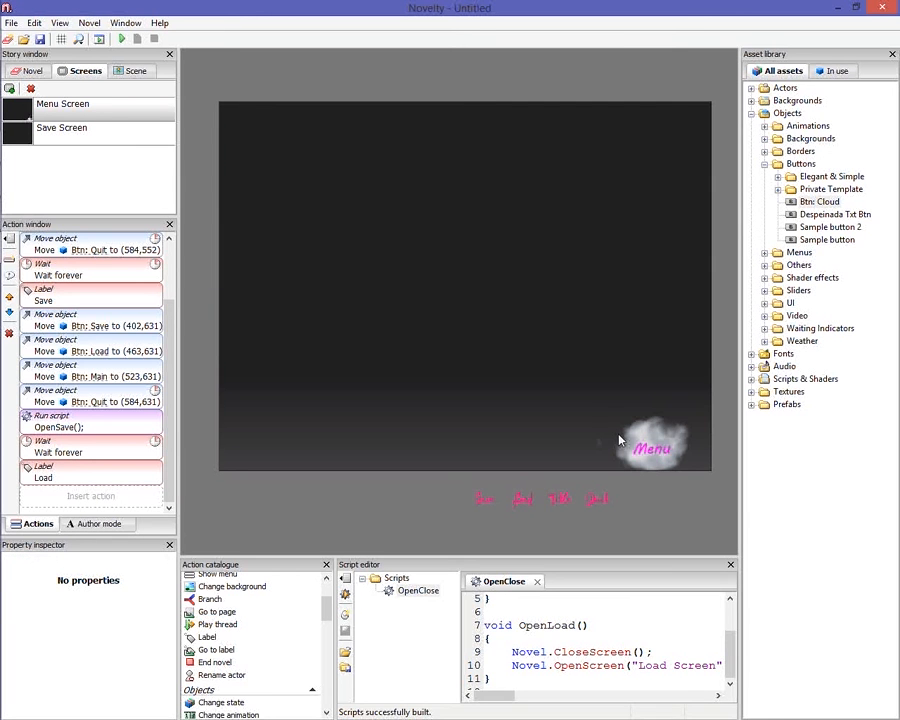
left_click(533, 498)
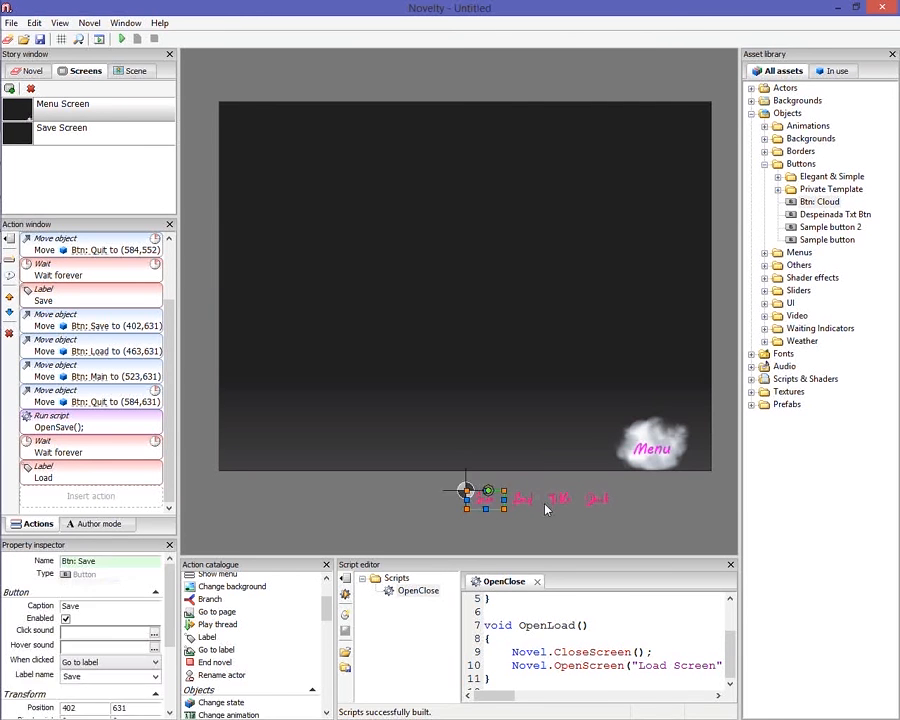
left_click(563, 500)
left_click(596, 499)
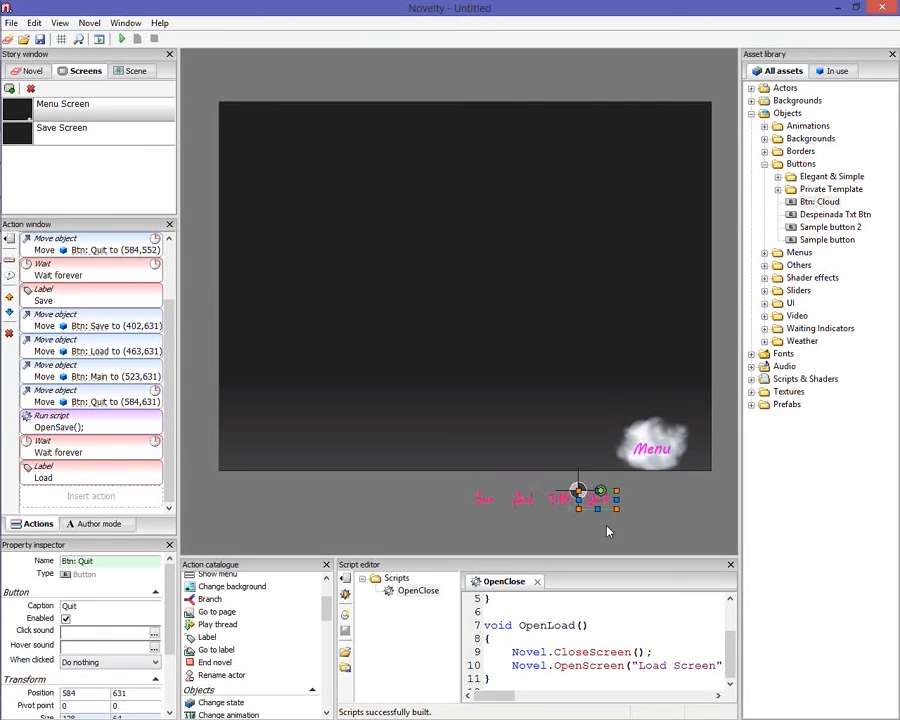
left_click(607, 531)
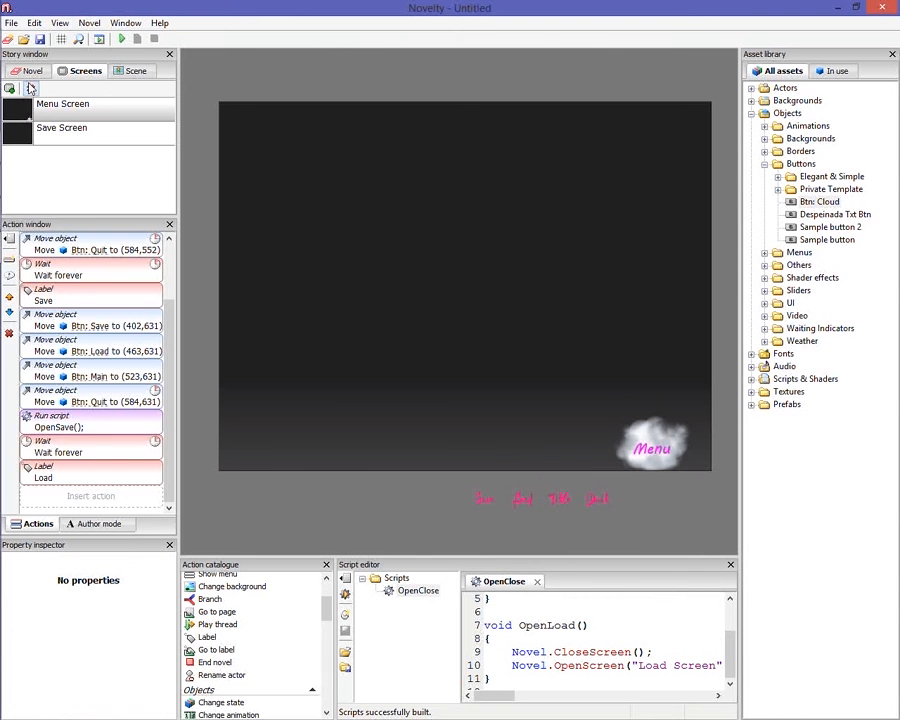
left_click(30, 88)
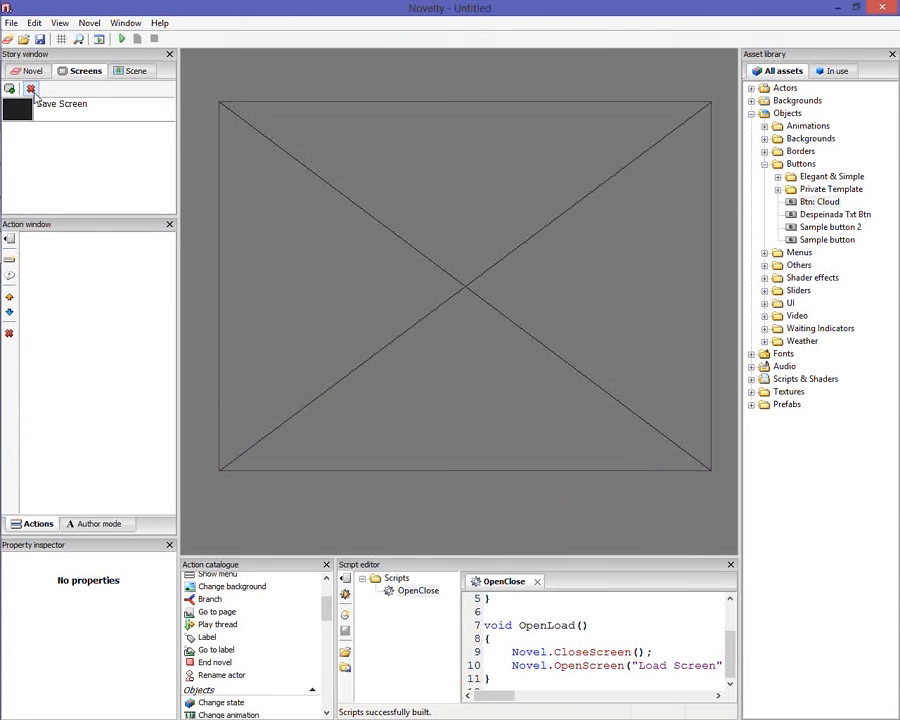
key("ctrl+z")
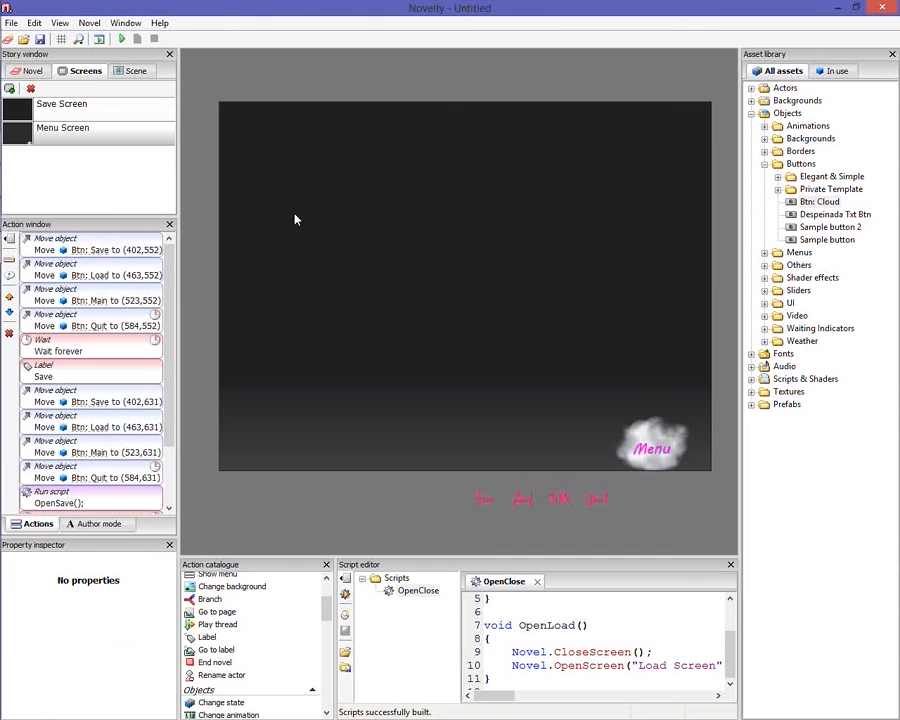
left_click(295, 218)
Examine the Save Screen, the Menu Screen and Page 1 of Chapter 1 with its name, dialogue and menu objects
left_click(66, 117)
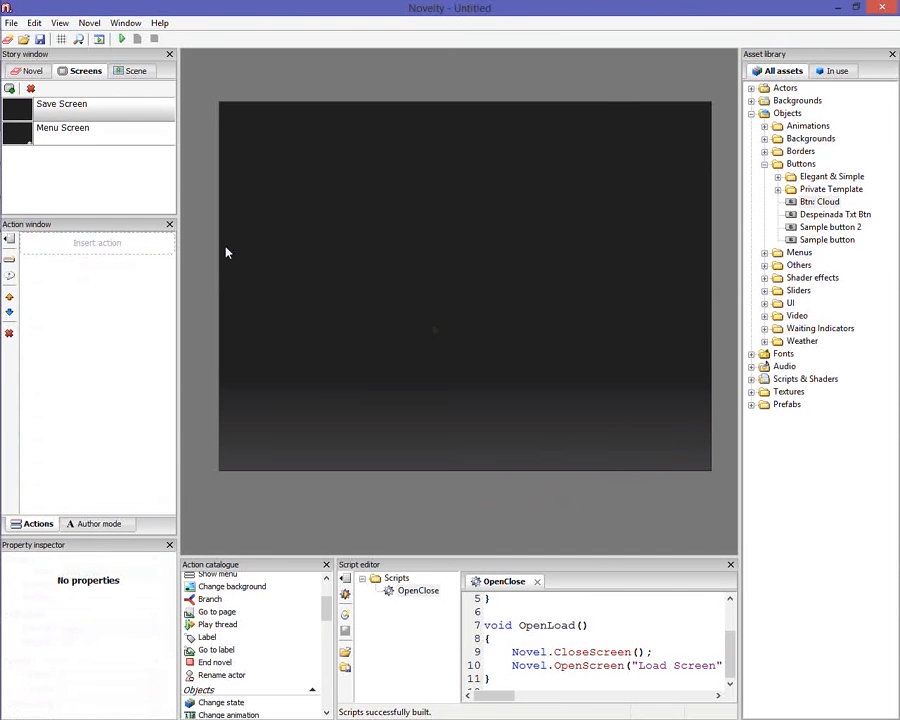
left_click(62, 128)
left_click(30, 72)
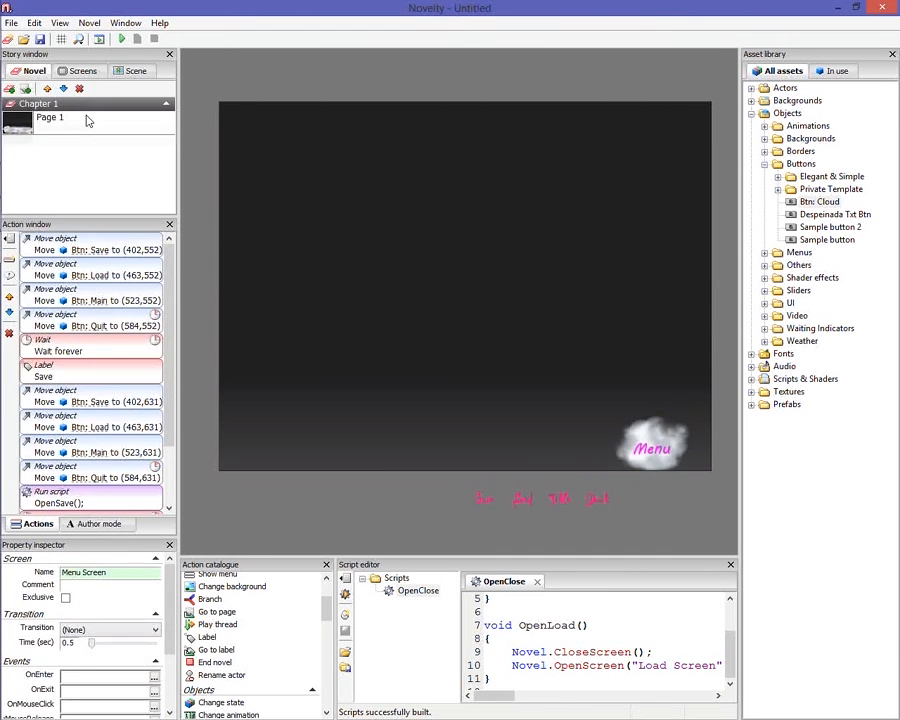
left_click(88, 120)
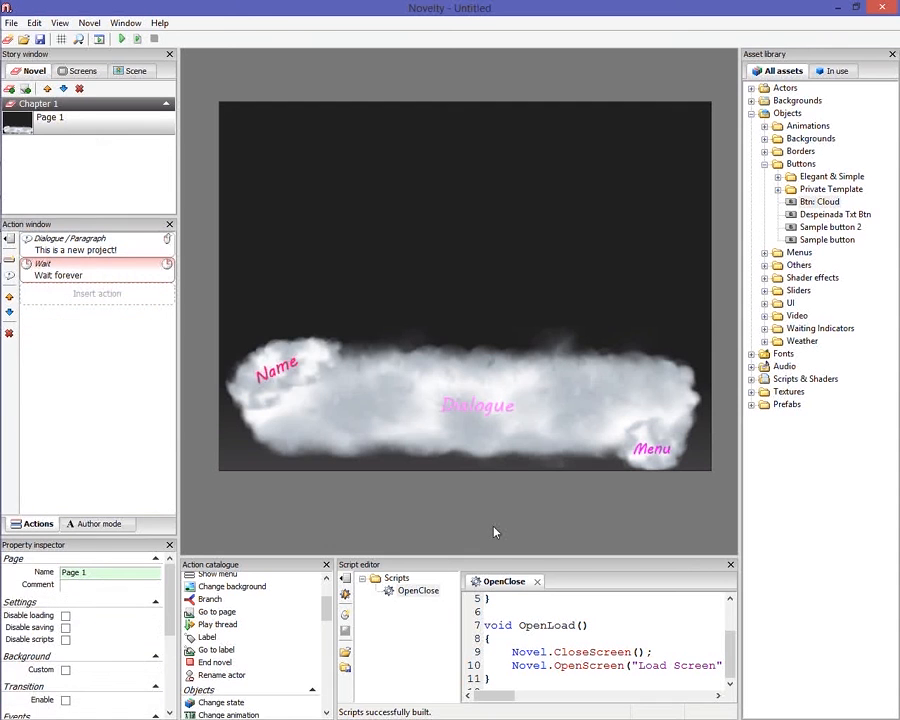
left_click(272, 370)
left_click(507, 430)
left_click(652, 449)
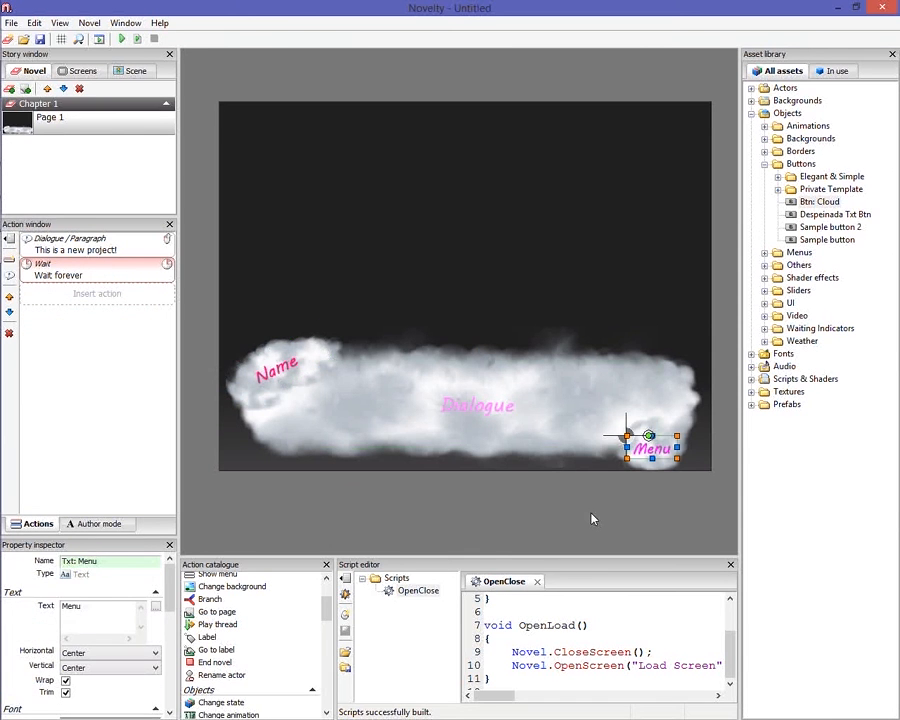
left_click(592, 519)
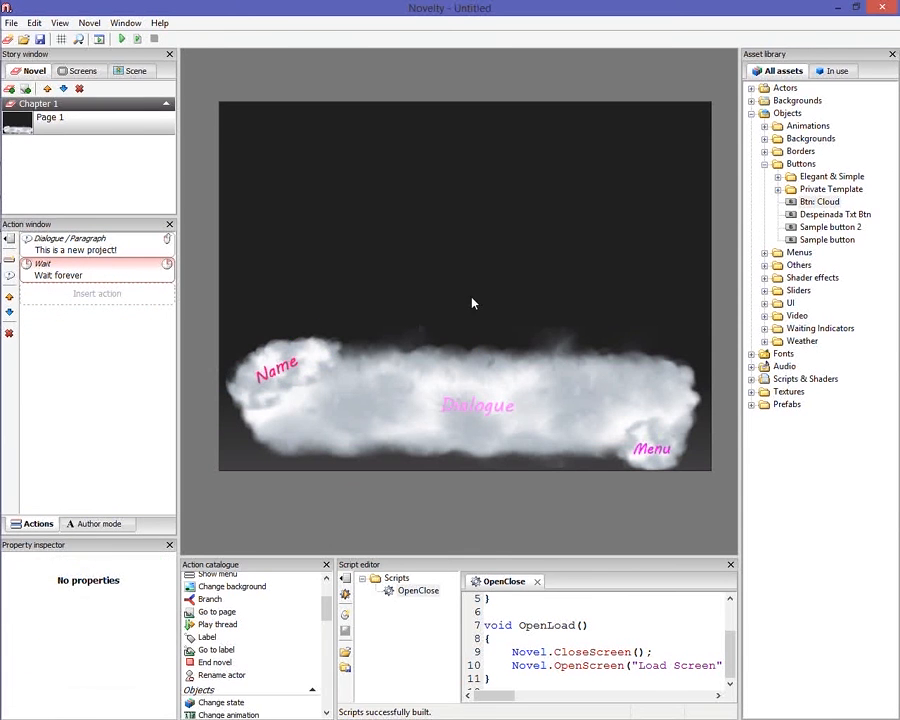
left_click(133, 71)
left_click(33, 71)
left_click(471, 247)
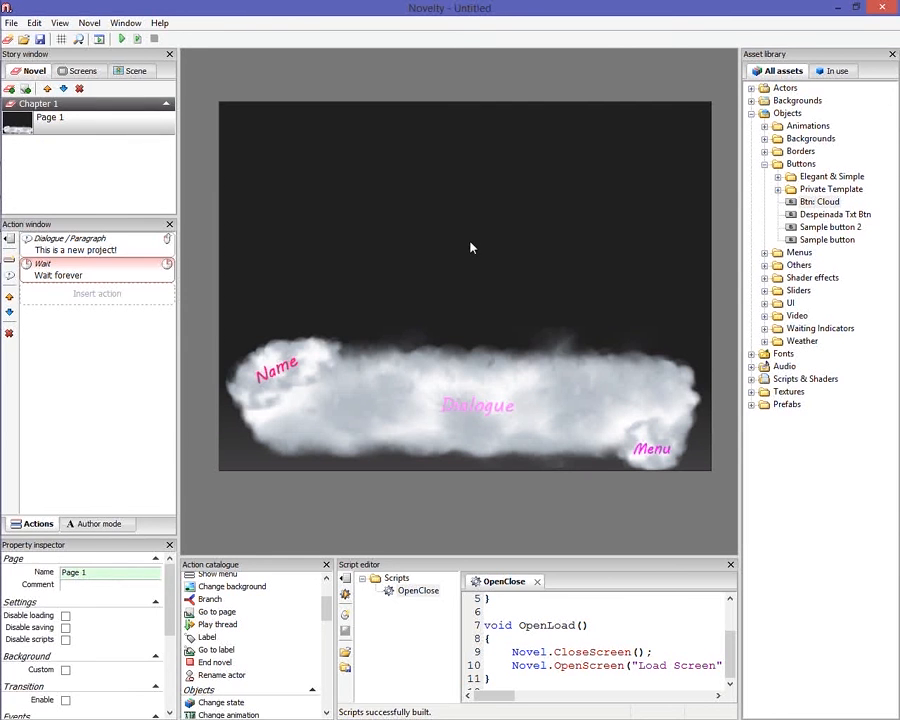
left_click(461, 397)
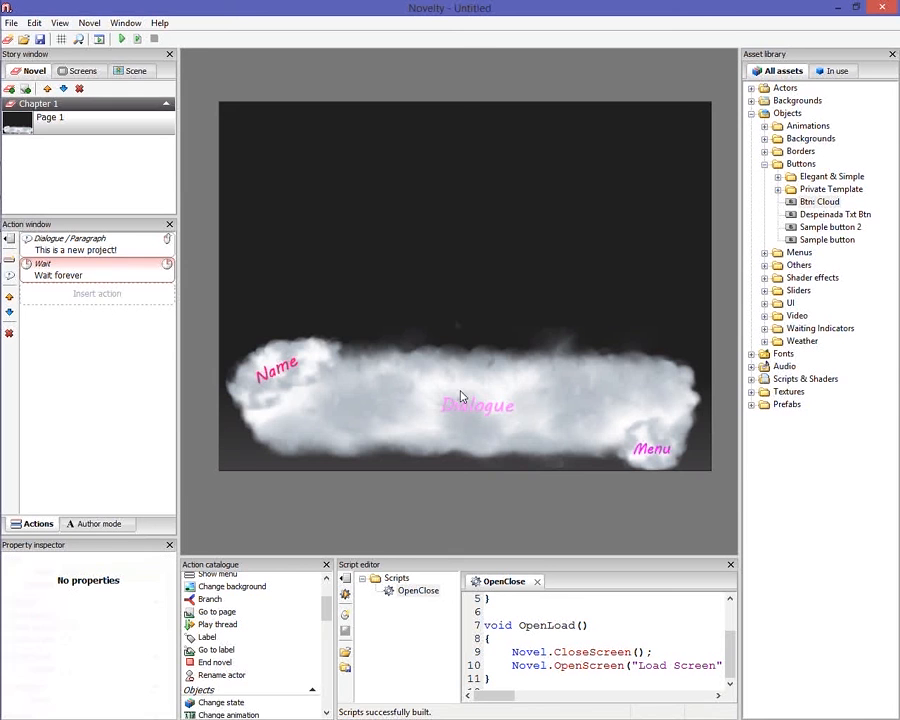
scroll(455, 426, "up", 1)
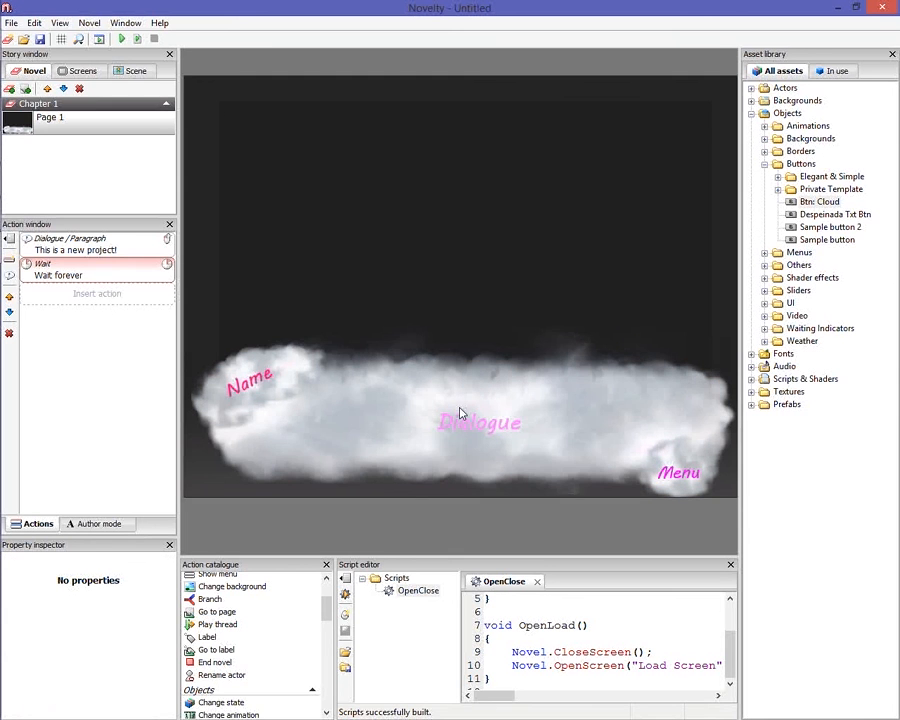
scroll(461, 413, "down", 1)
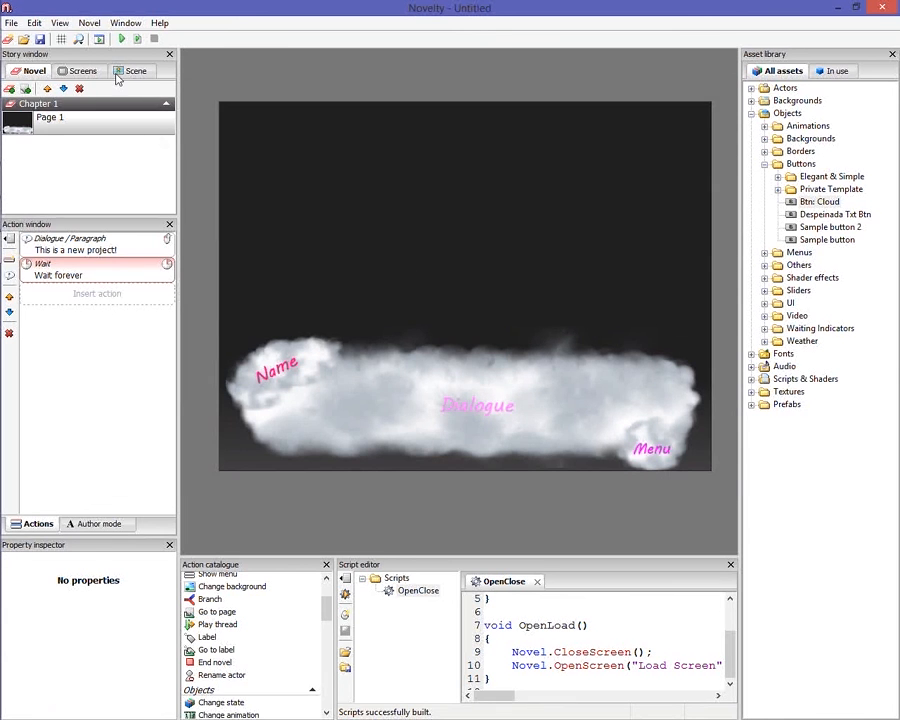
Examine the Menu Screen's cloud button and the properties of its Save, Load, Title and Quit buttons
left_click(78, 72)
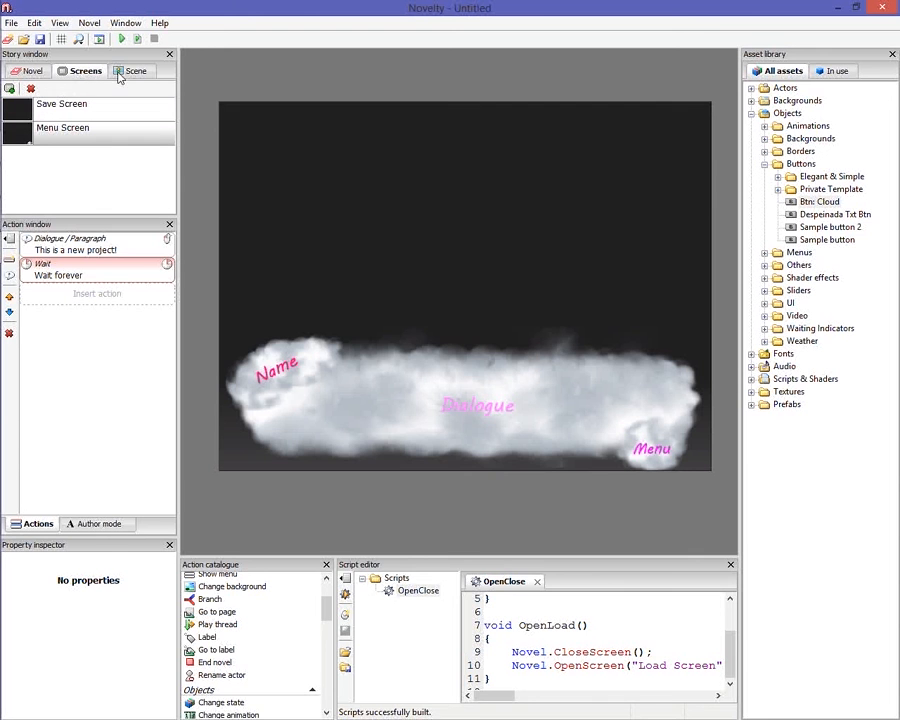
left_click(57, 135)
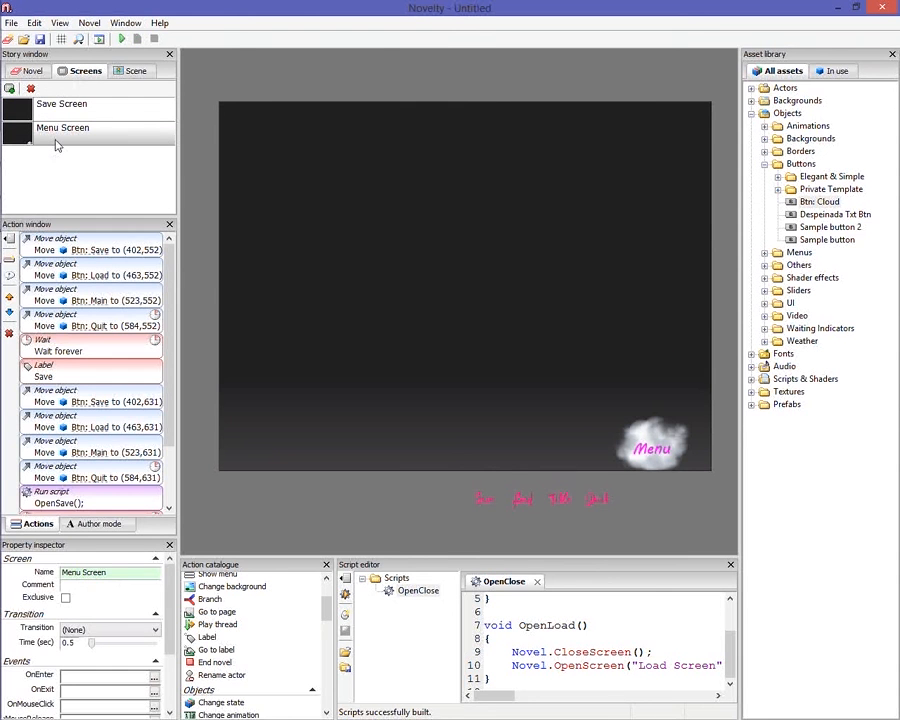
left_click(302, 227)
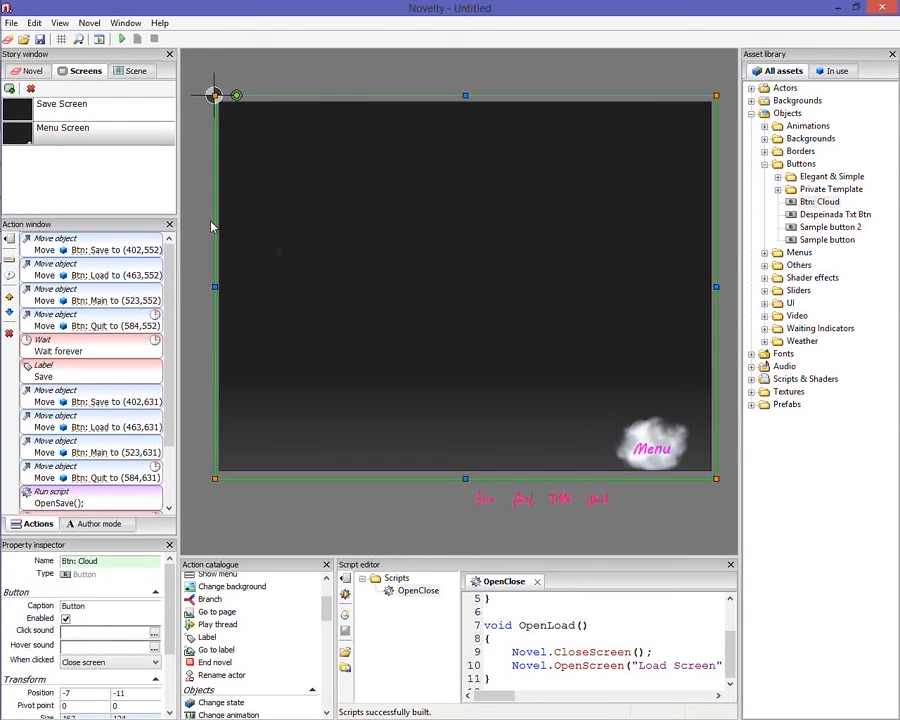
left_click(553, 493)
left_click(485, 497)
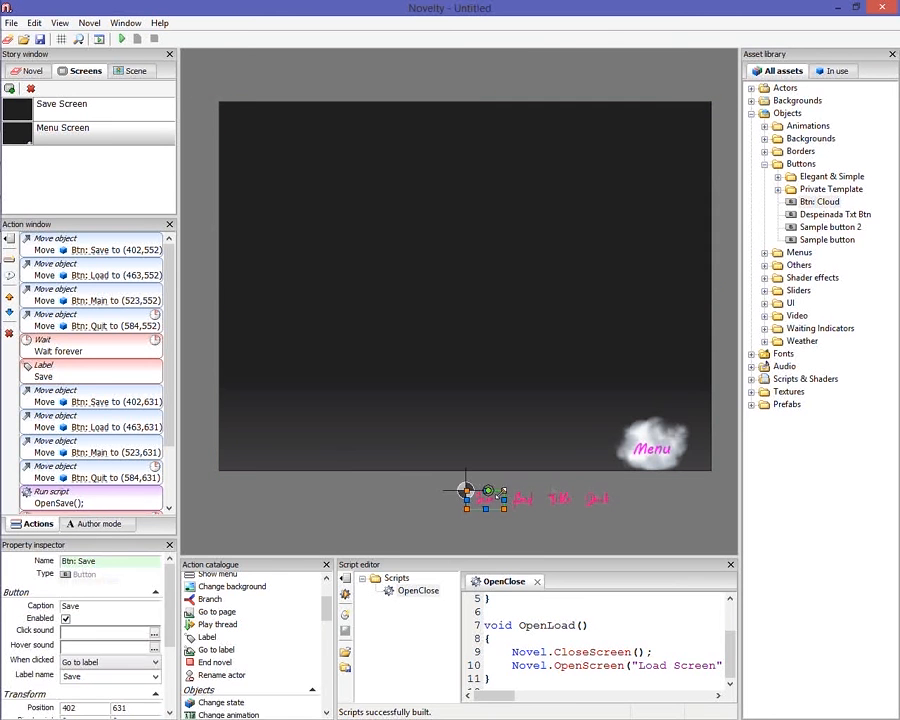
left_click(608, 502)
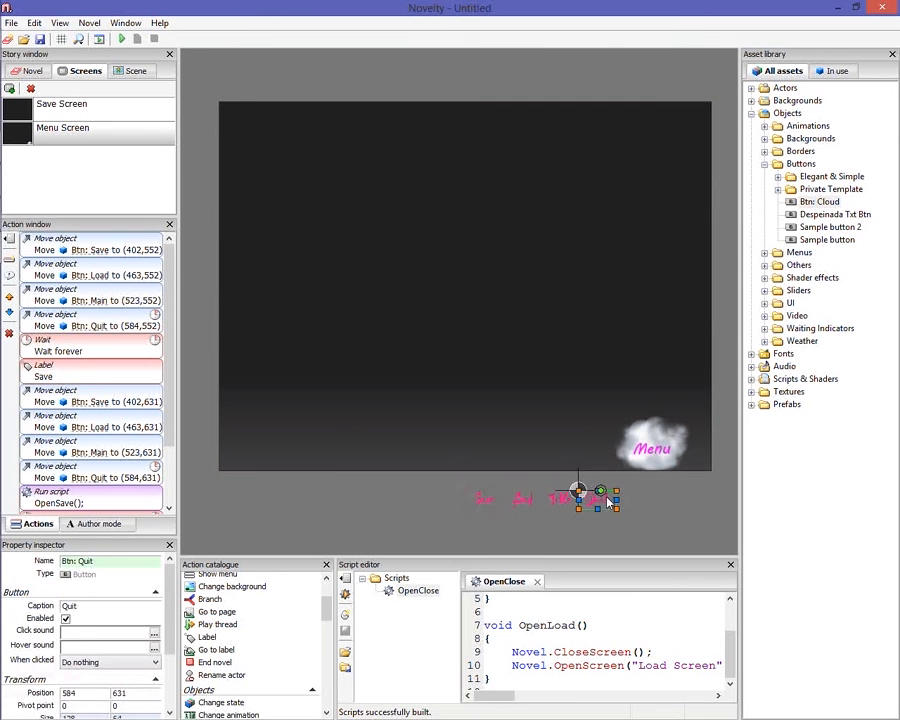
left_click(648, 492)
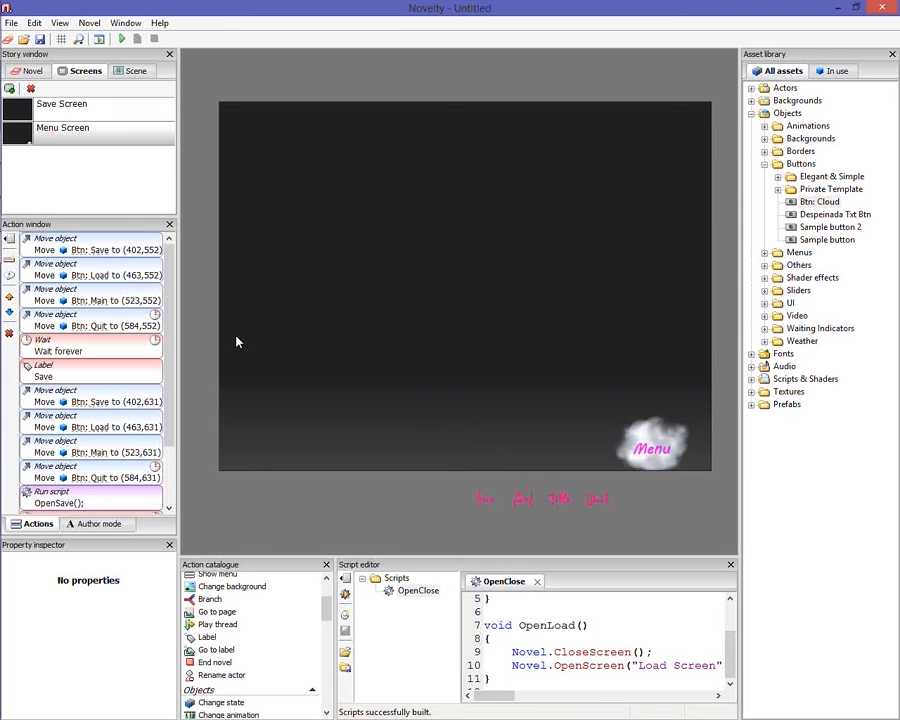
left_click(493, 505)
left_click(523, 499)
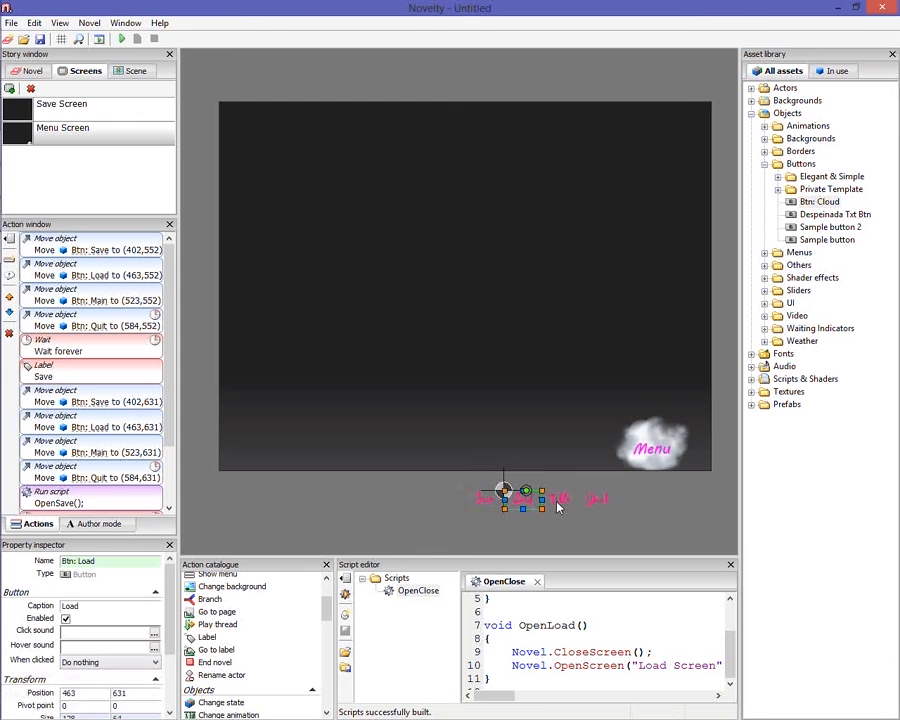
left_click(559, 502)
left_click(557, 544)
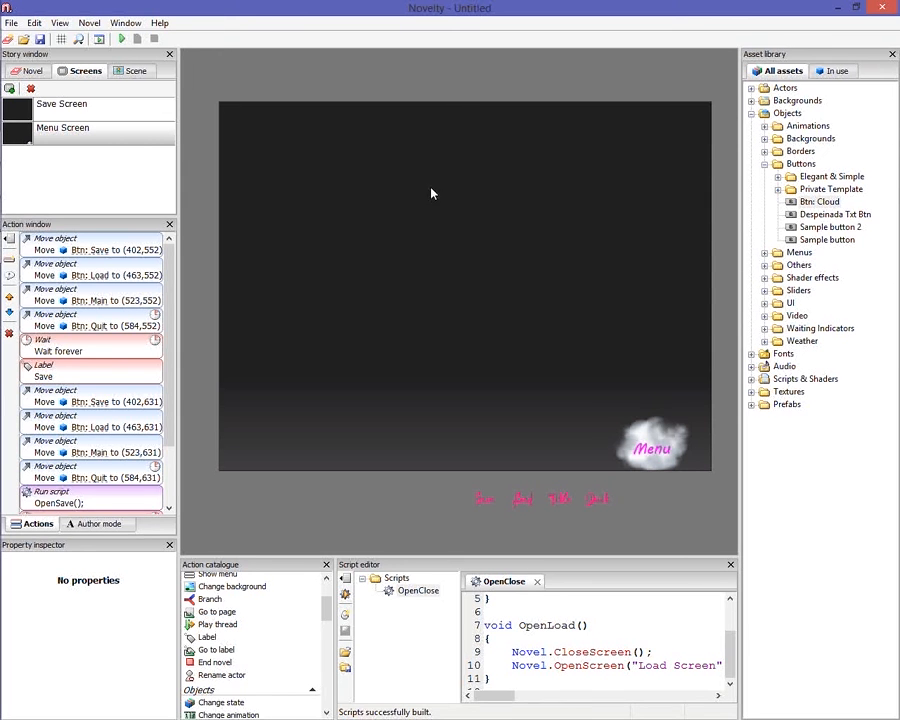
left_click(372, 107)
left_click(274, 87)
left_click(596, 499)
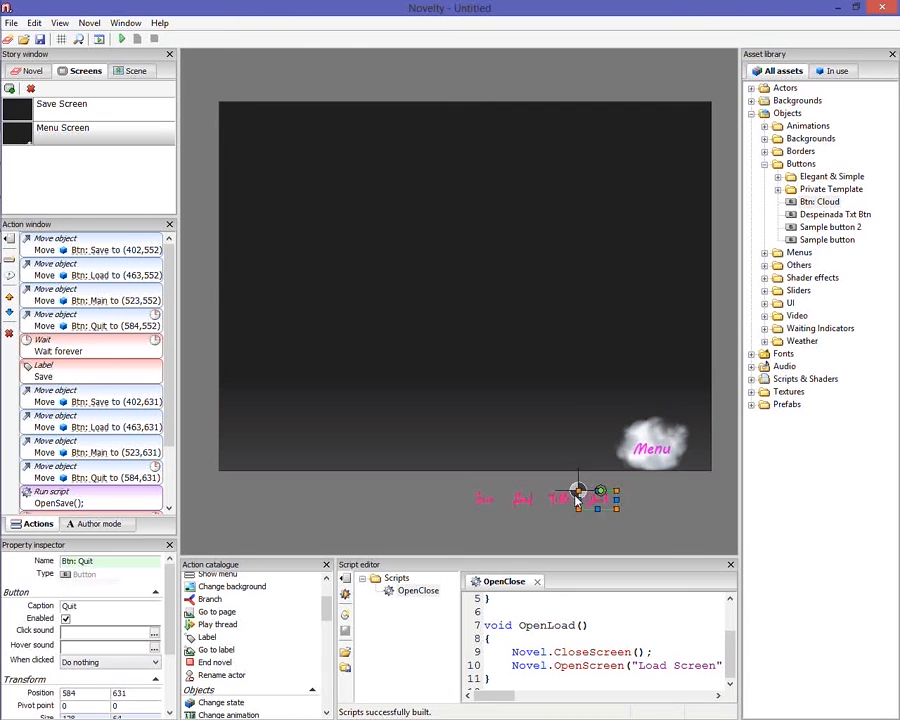
left_click(506, 499)
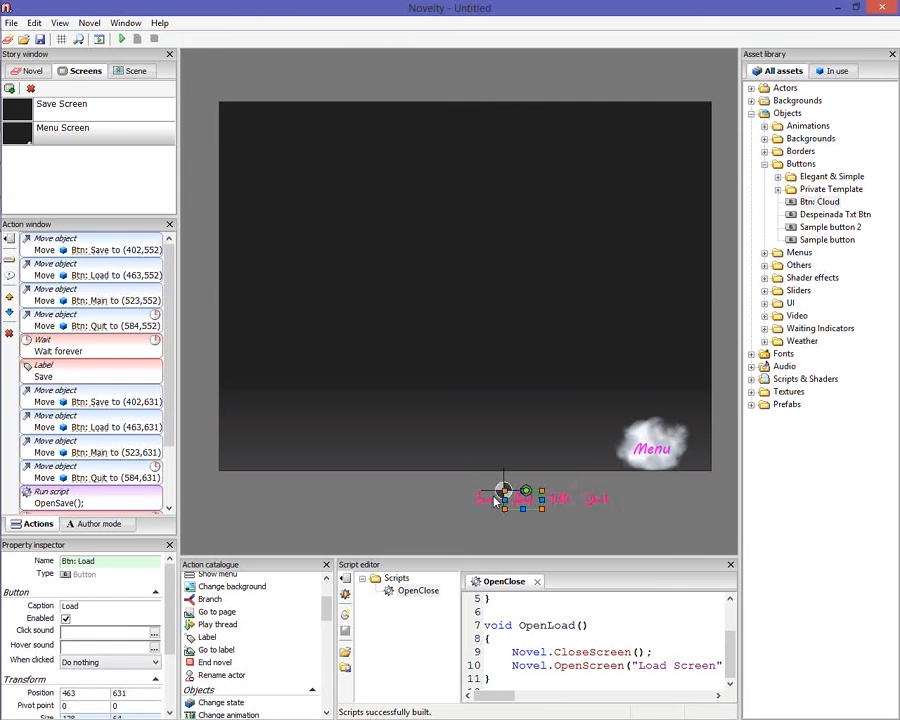
Examine the Save Screen and the Menu Screen in turn, comparing their contents and action lists
left_click(395, 448)
left_click(187, 263)
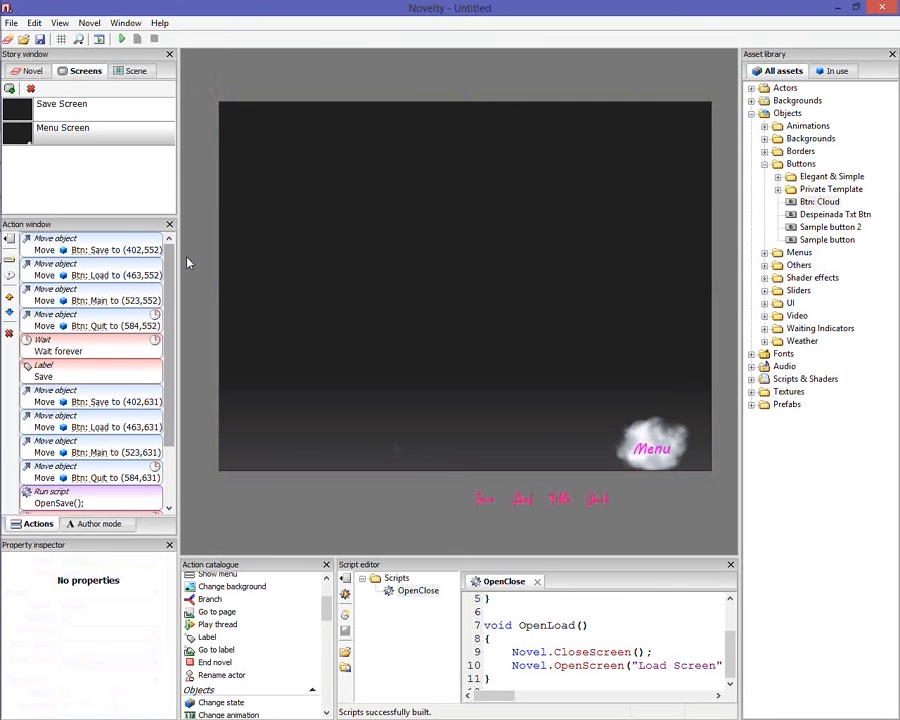
left_click(231, 165)
left_click(200, 70)
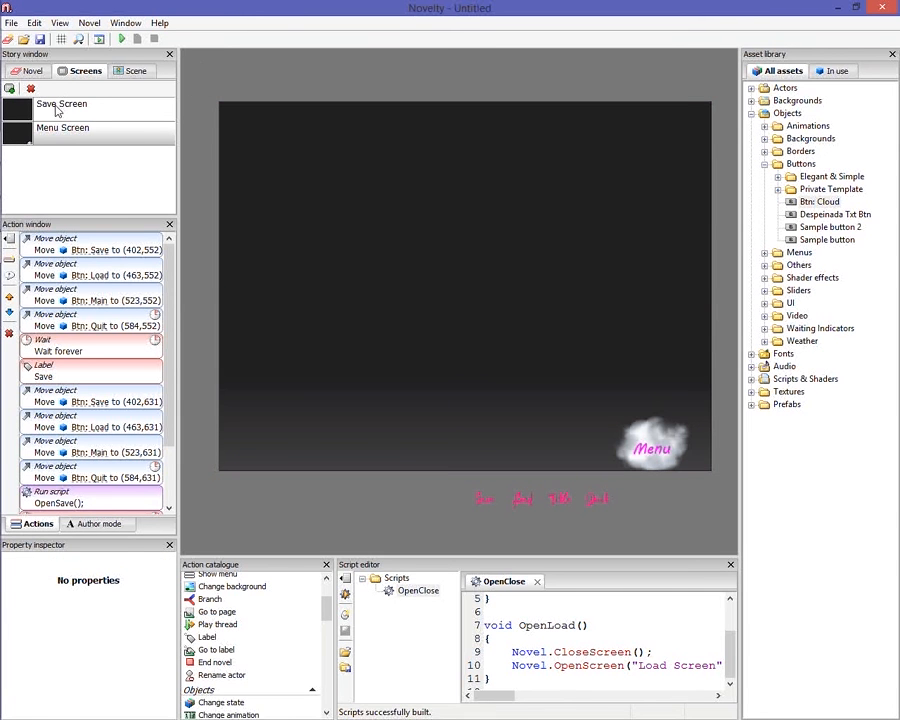
left_click(90, 108)
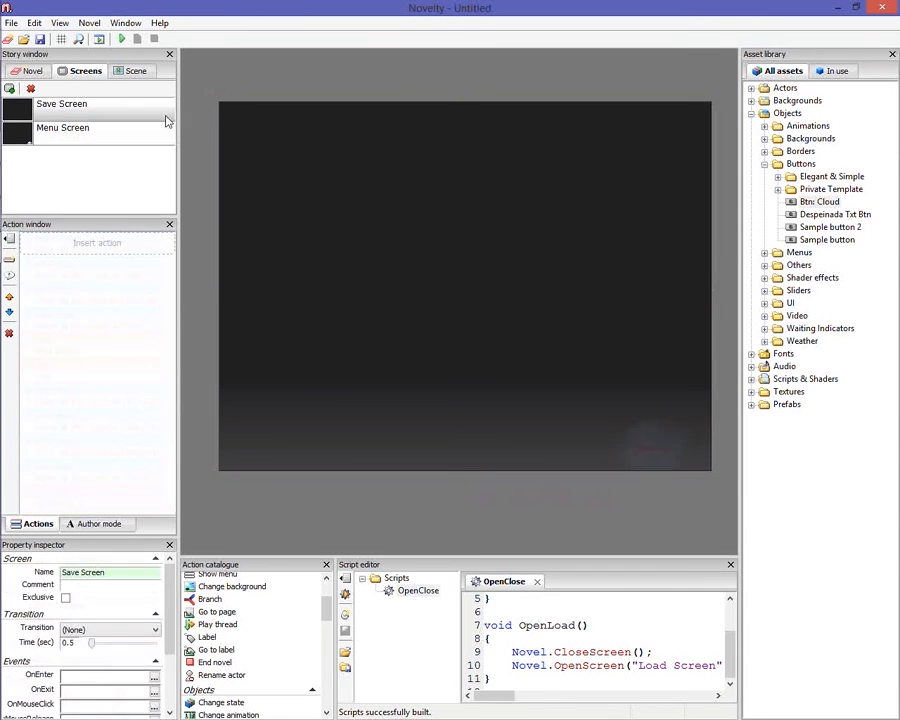
left_click(168, 126)
left_click(168, 112)
left_click(168, 130)
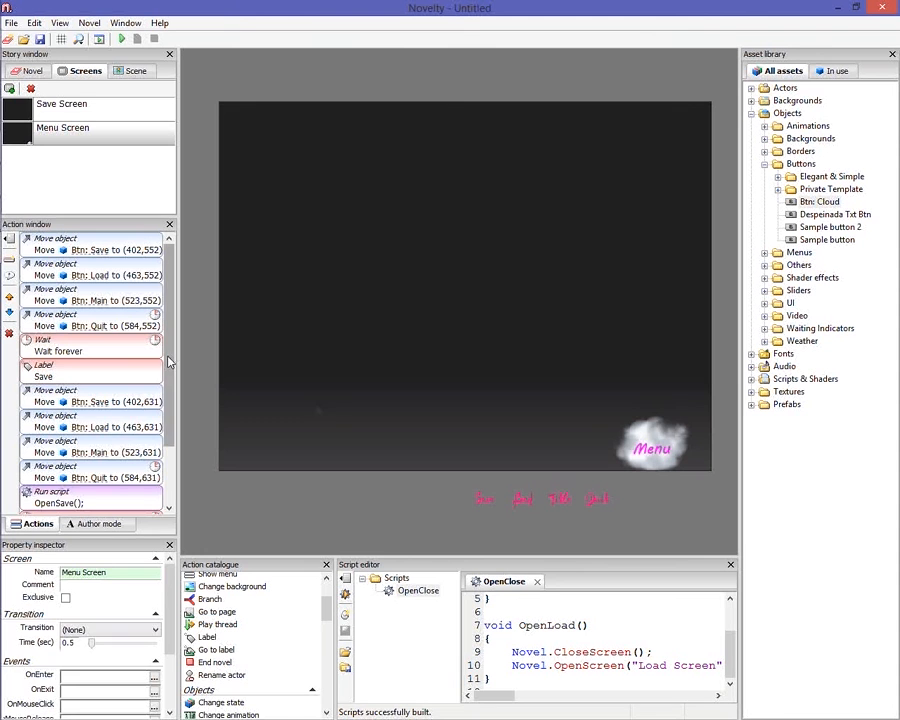
Examine the Menu Screen's Move object actions for the Quit, Save and Load buttons
left_click_drag(170, 362, 170, 418)
left_click(104, 473)
left_click(104, 398)
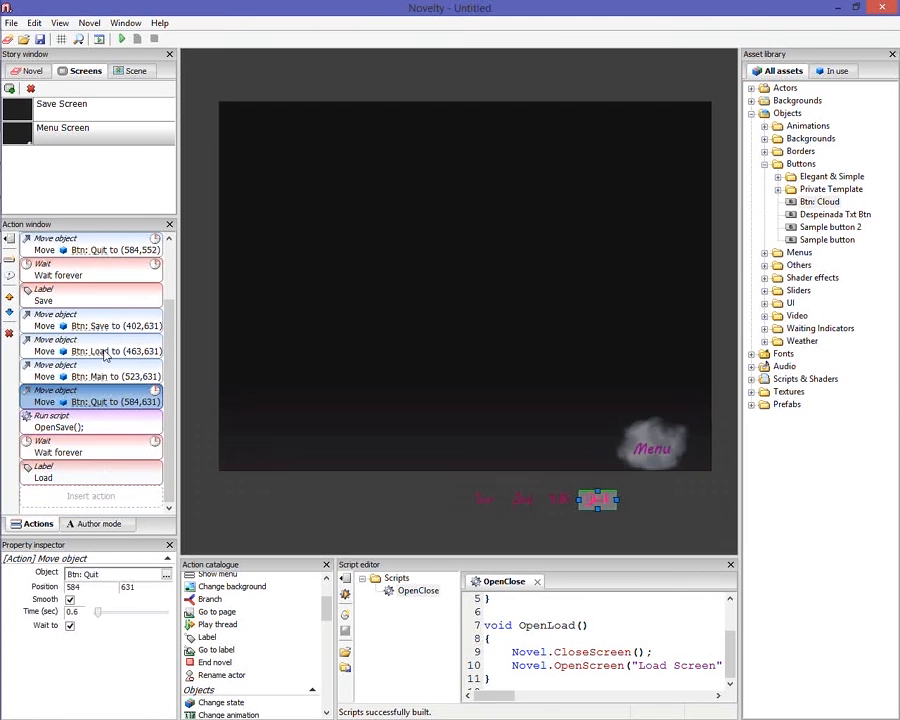
left_click(108, 325)
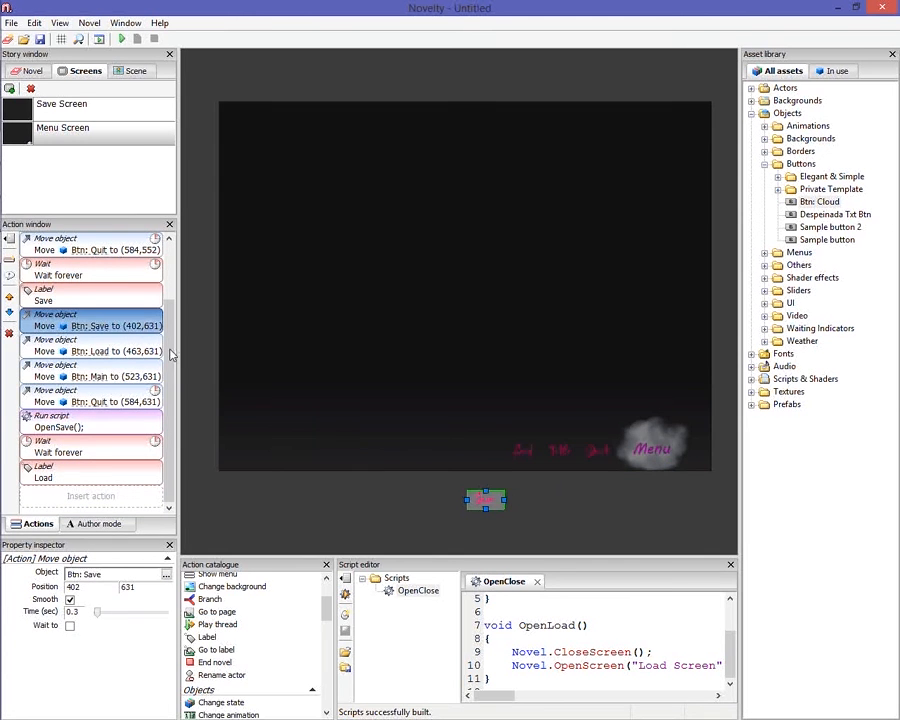
scroll(170, 354, "up", 1)
left_click(160, 275)
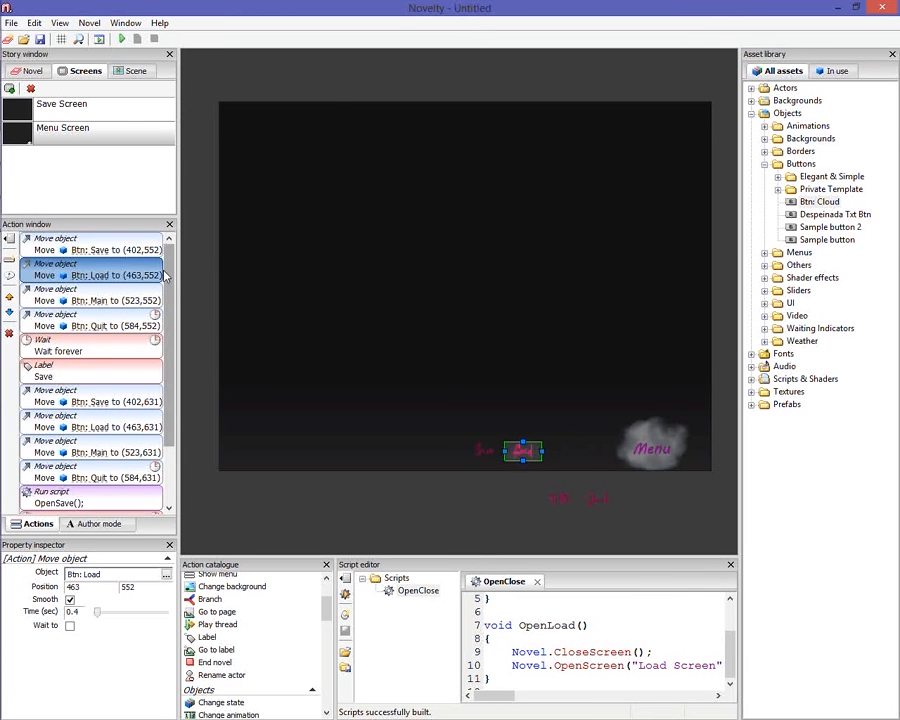
left_click(139, 250)
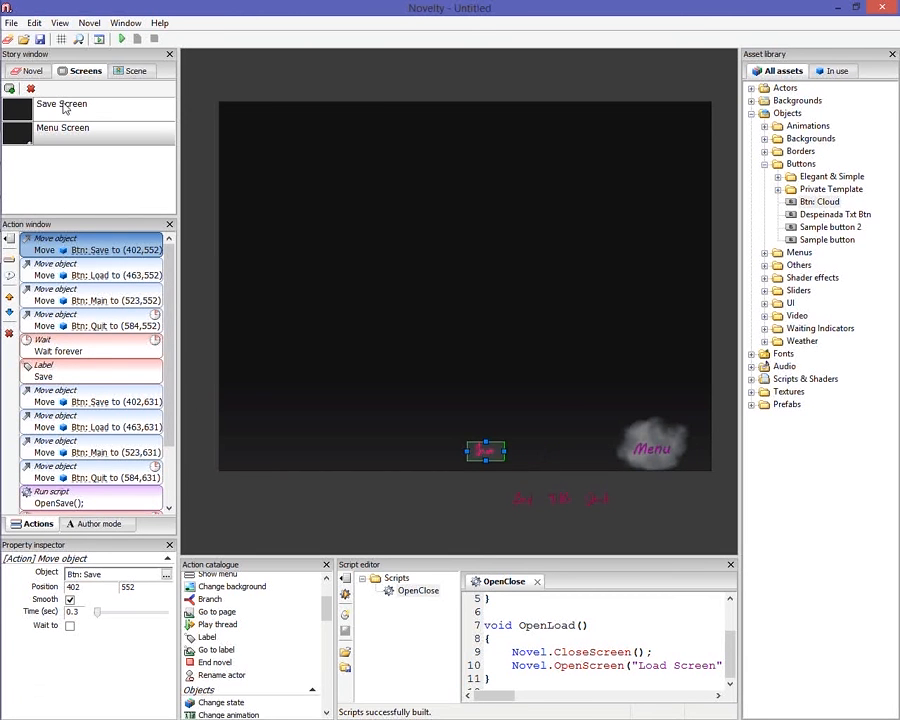
Open Page 1 of Chapter 1 and start exporting the project as a template
left_click(44, 74)
left_click(70, 122)
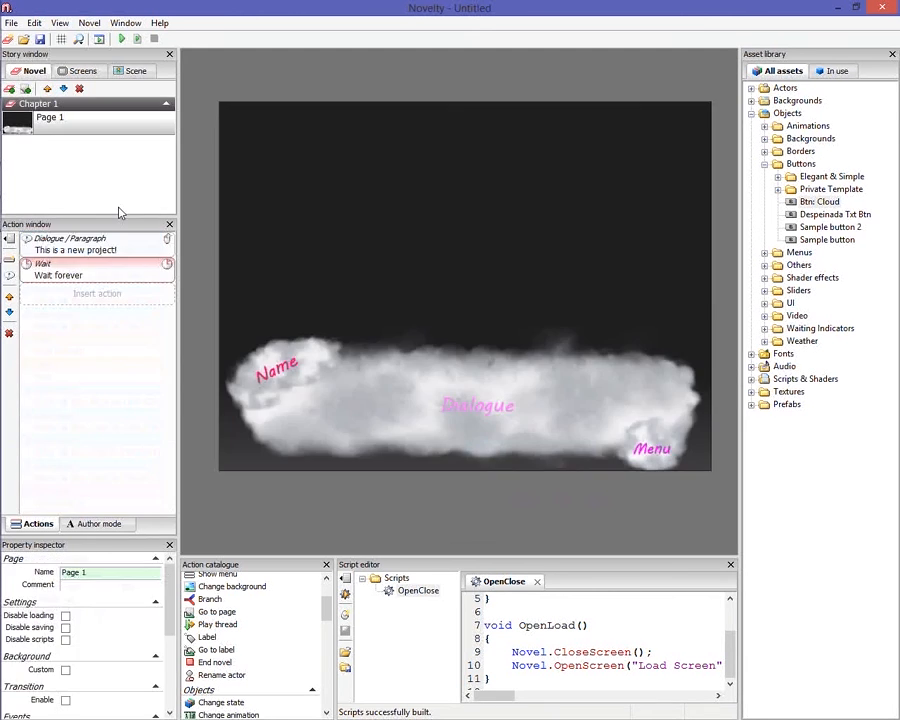
left_click(10, 22)
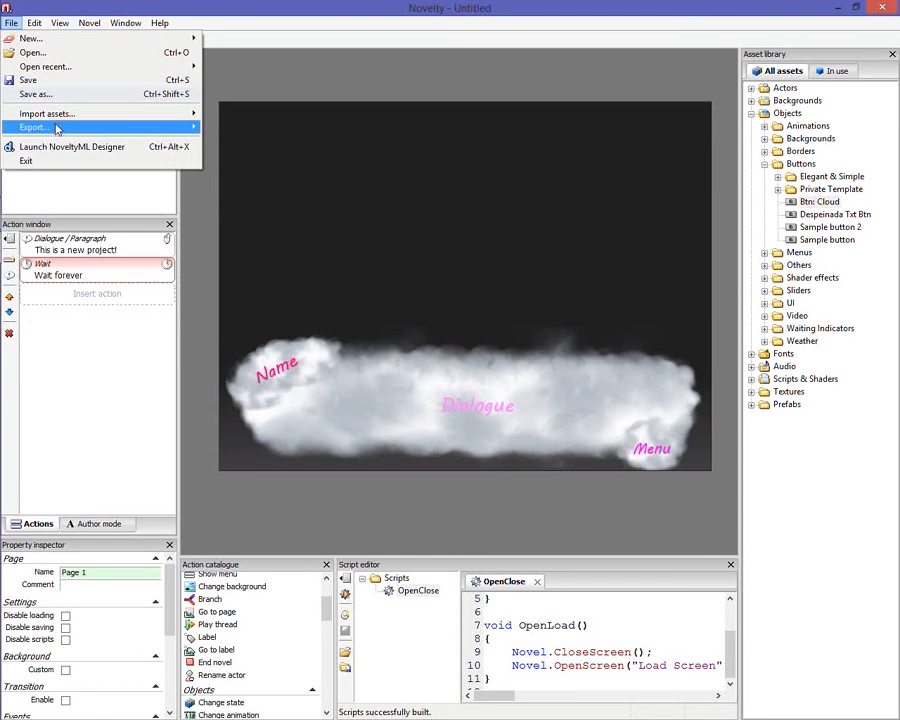
mouse_move(57, 127)
left_click(256, 143)
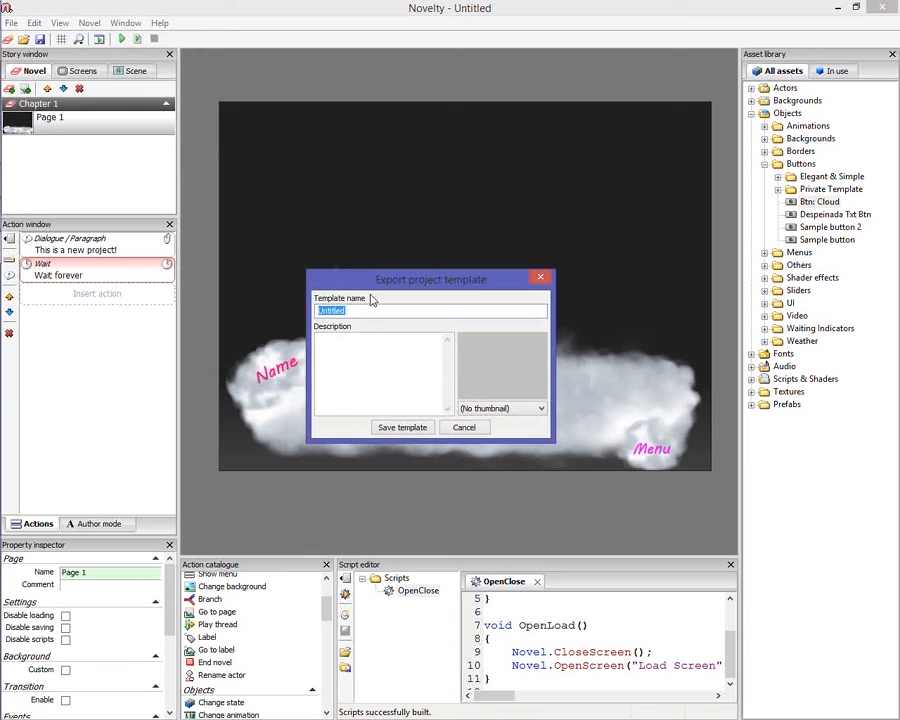
left_click(326, 314)
double_click(326, 314)
left_click(327, 356)
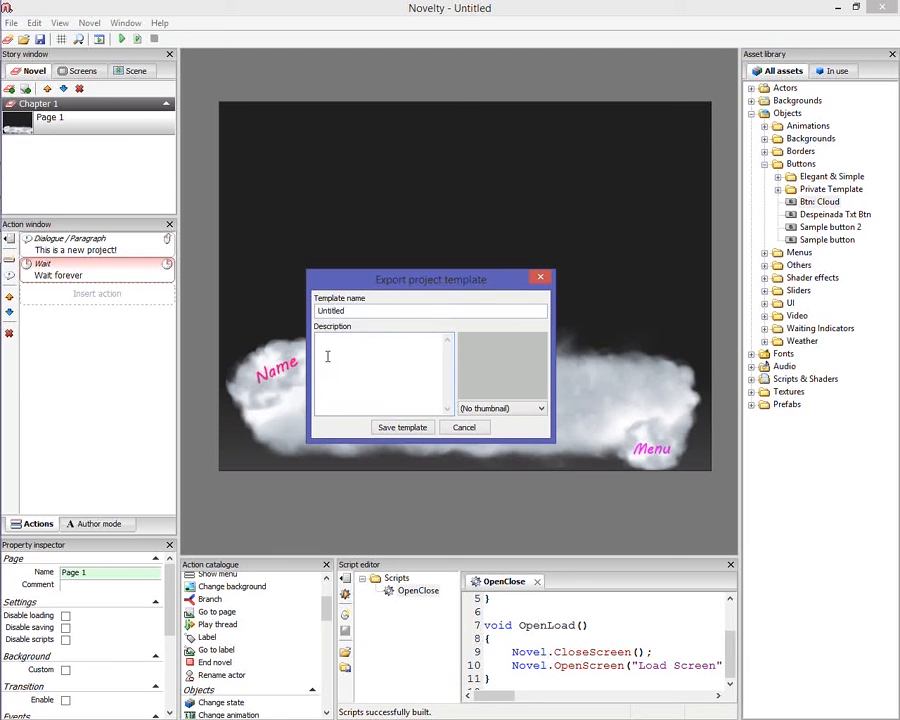
Draft a template description listing Save screen, Load screen, 24 saves and the author's name, and clear it again
type("f")
key("ctrl+a")
type("Save screen")
key("Return")
type("Load screen")
key("Return")
type("24 saves")
key("Return")
type("vi")
key("BackSpace")
key("BackSpace")
type("u")
key("BackSpace")
type("~")
key("BackSpace")
type("@vixeria Snow")
left_click_drag(366, 374, 320, 340)
left_click_drag(314, 340, 360, 372)
key("BackSpace")
Try Save Screen and Chapter 1, Page 1 as the template thumbnail, and cancel the export
left_click(504, 408)
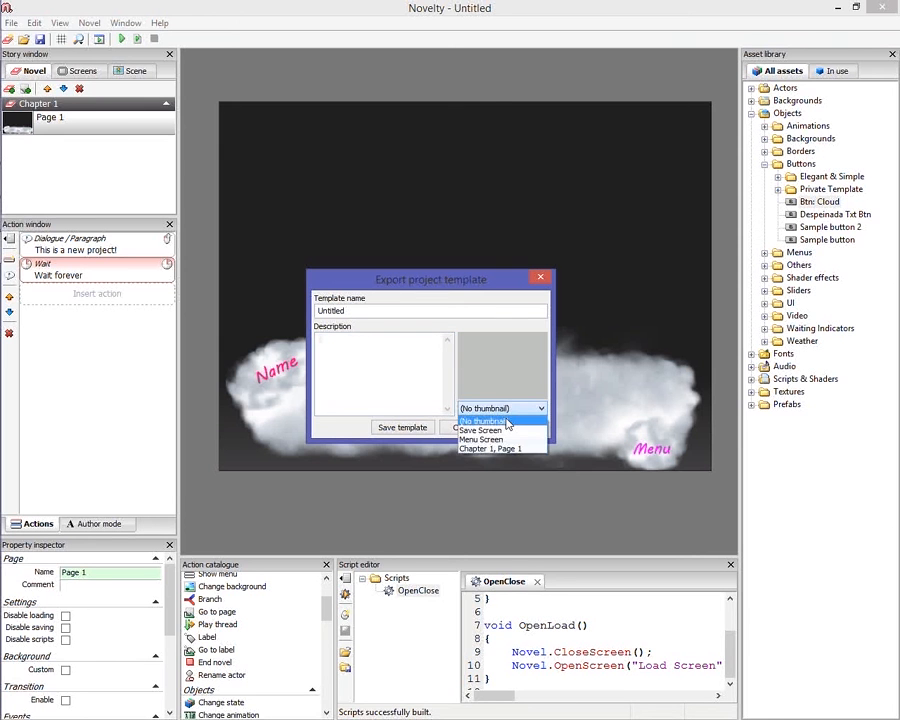
left_click(506, 429)
left_click(508, 410)
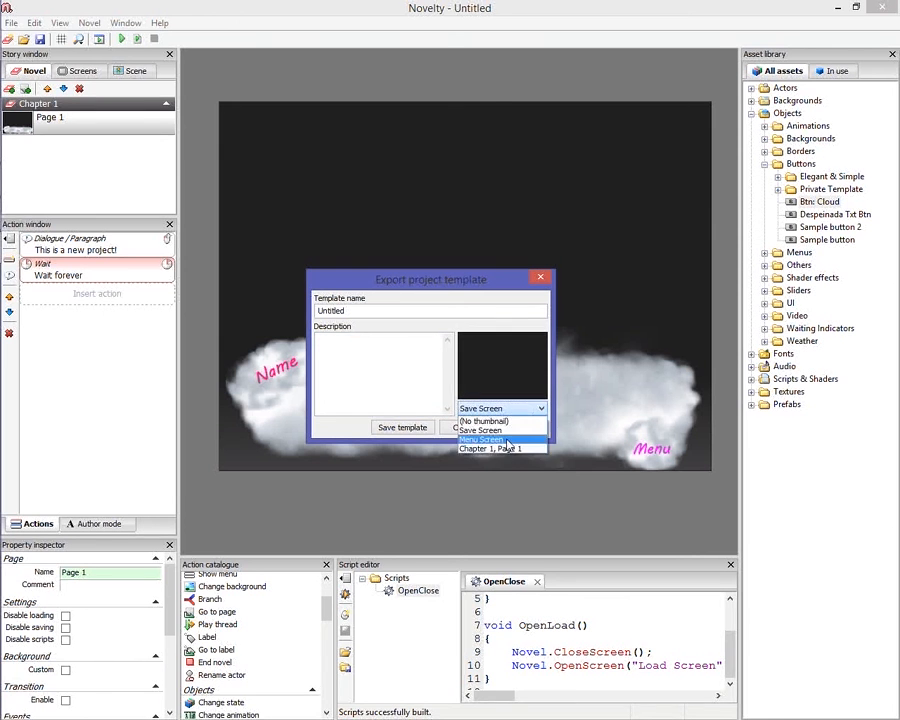
left_click(519, 449)
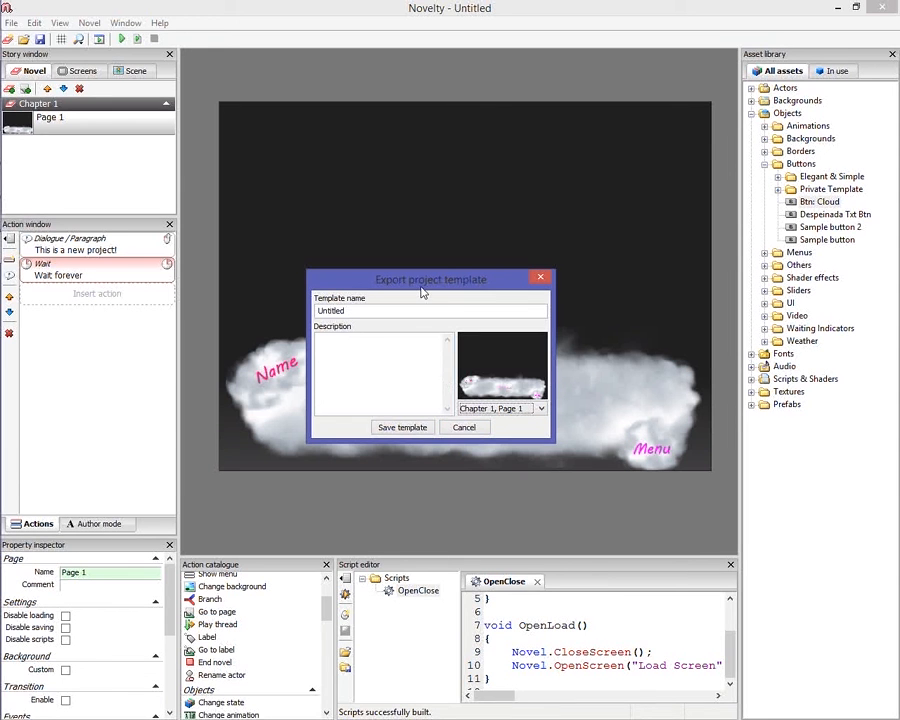
left_click(462, 428)
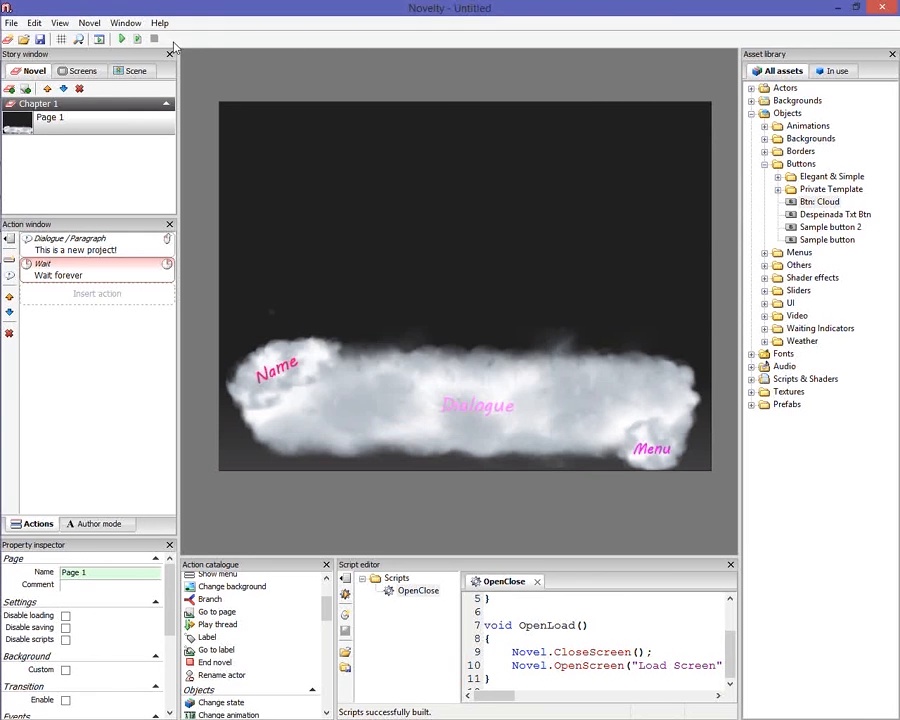
Examine the templates offered for a new project and close the list without creating one
left_click(12, 23)
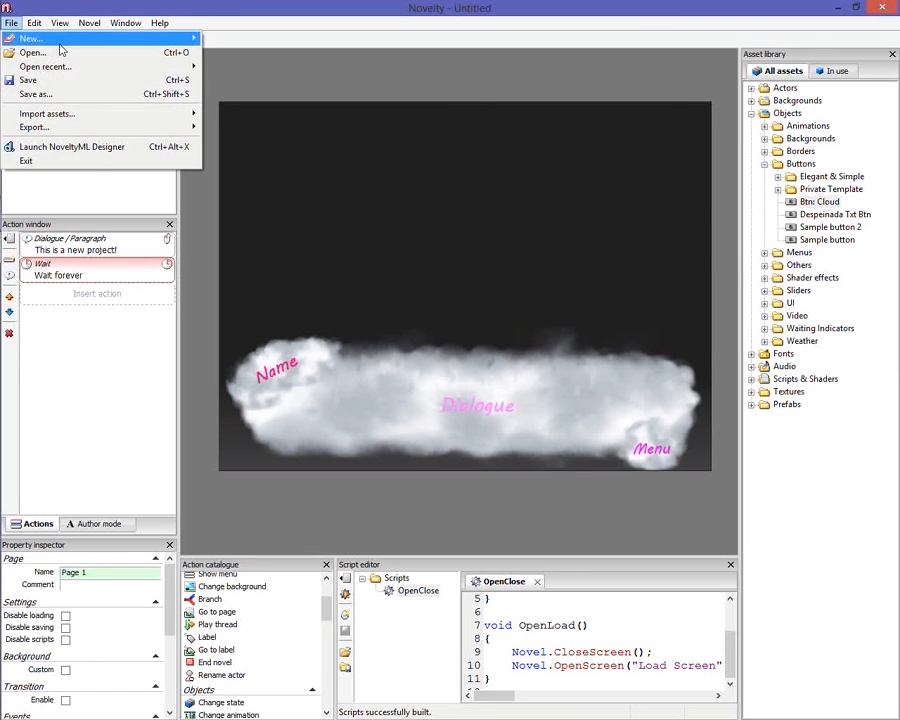
mouse_move(59, 44)
left_click(260, 52)
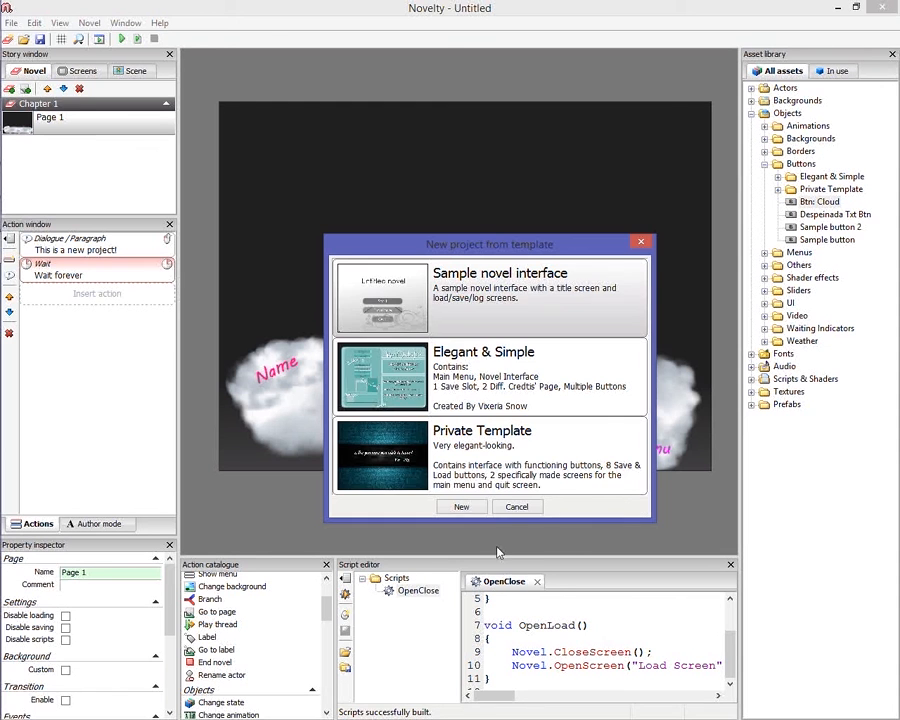
left_click(517, 507)
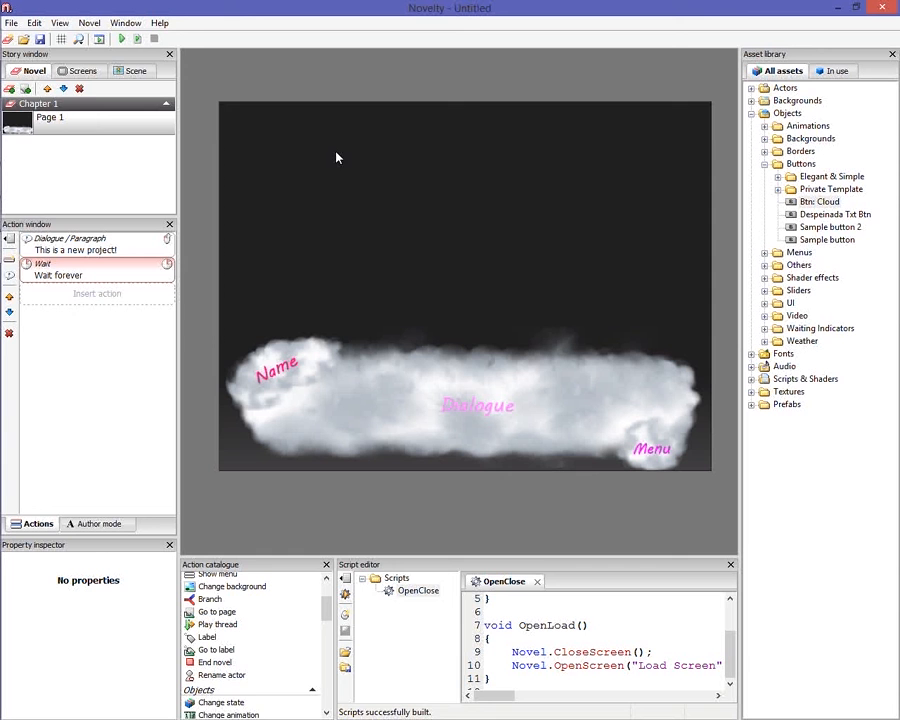
Examine the name text, dialogue text and cloudy text box on Page 1 and their properties
left_click(253, 356)
left_click(384, 437)
left_click(457, 359)
left_click(495, 420)
left_click(280, 370)
left_click(390, 392)
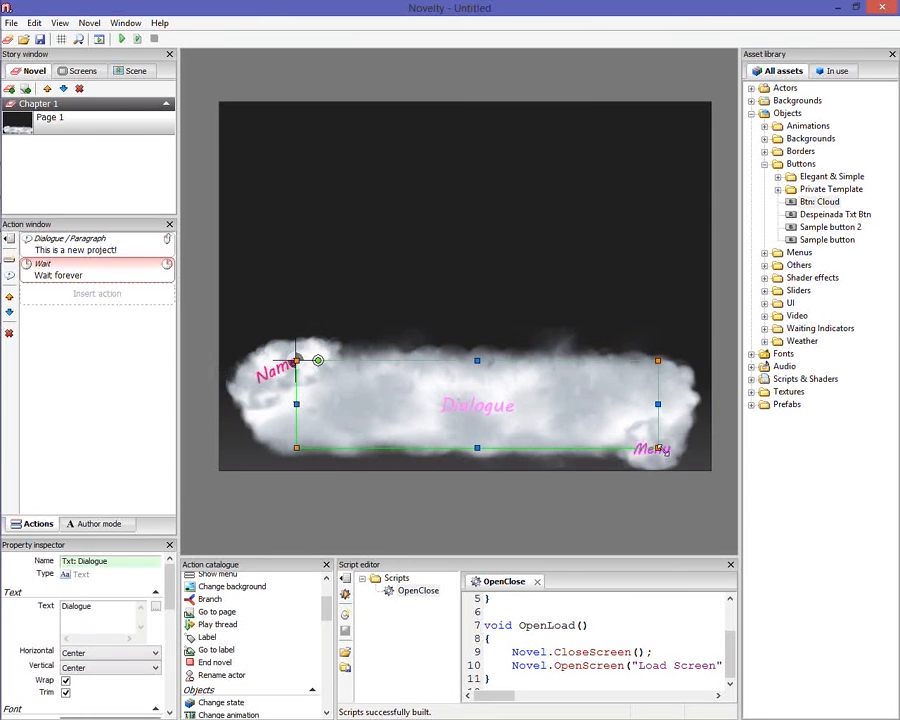
left_click(268, 338)
left_click(270, 340)
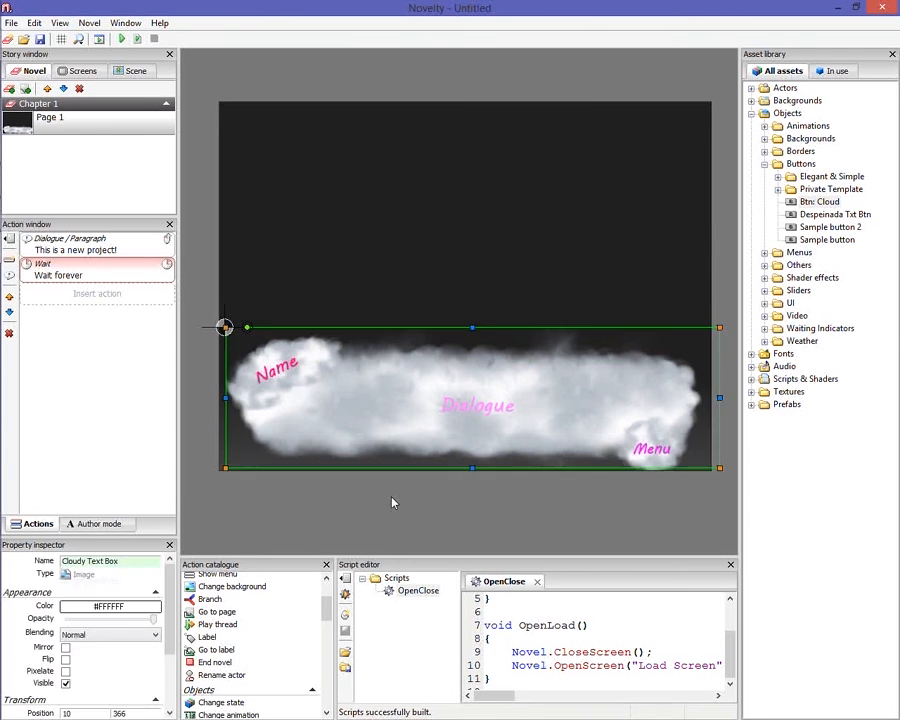
left_click(500, 497)
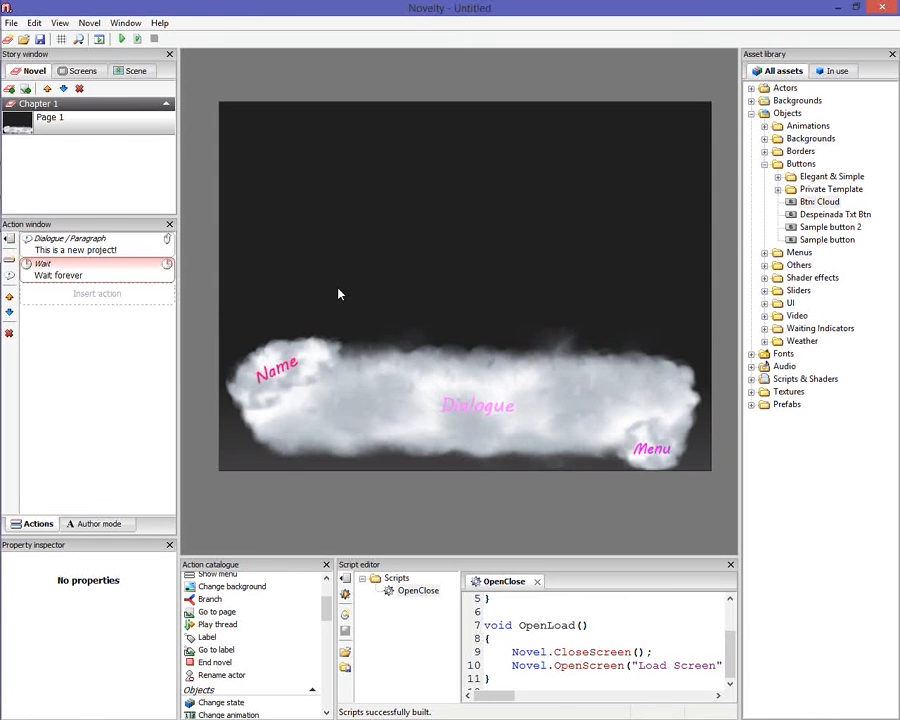
mouse_move(436, 357)
left_mouse_down()
mouse_move(440, 377)
mouse_move(429, 356)
left_mouse_up()
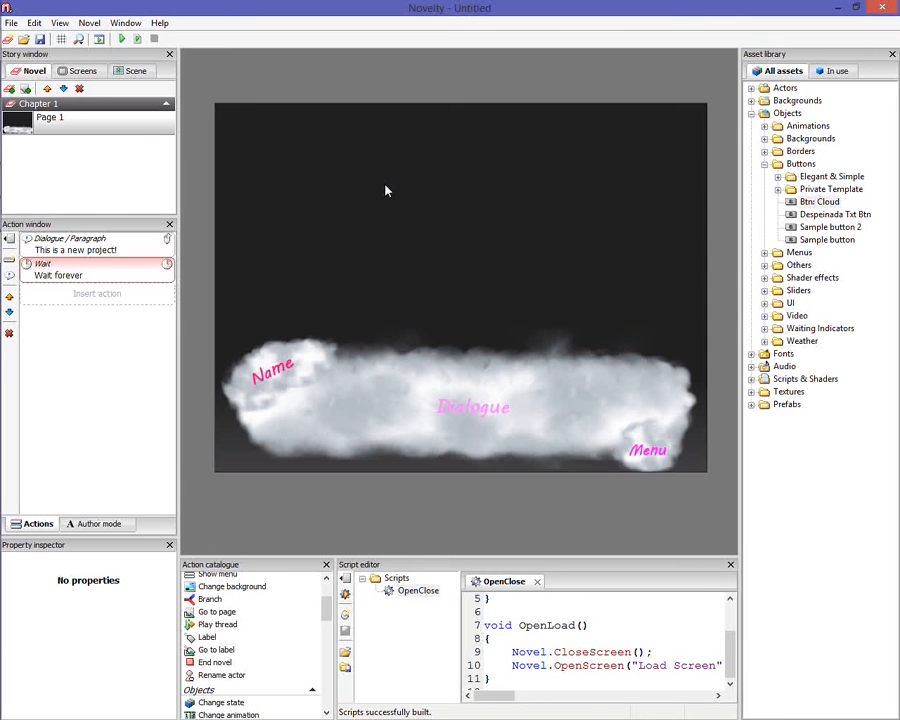
mouse_move(3, 10)
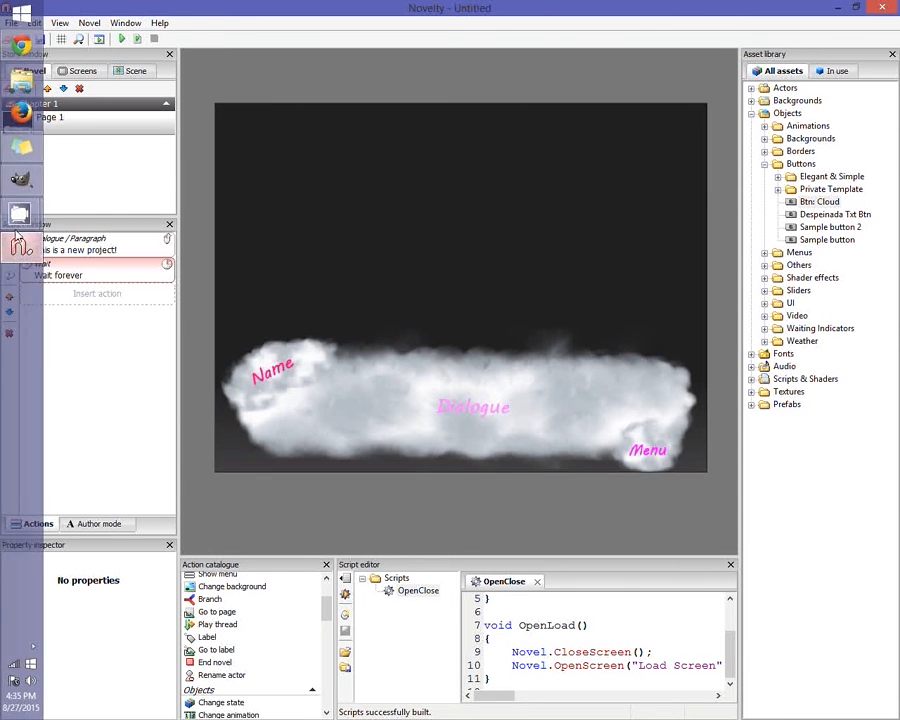
mouse_move(19, 222)
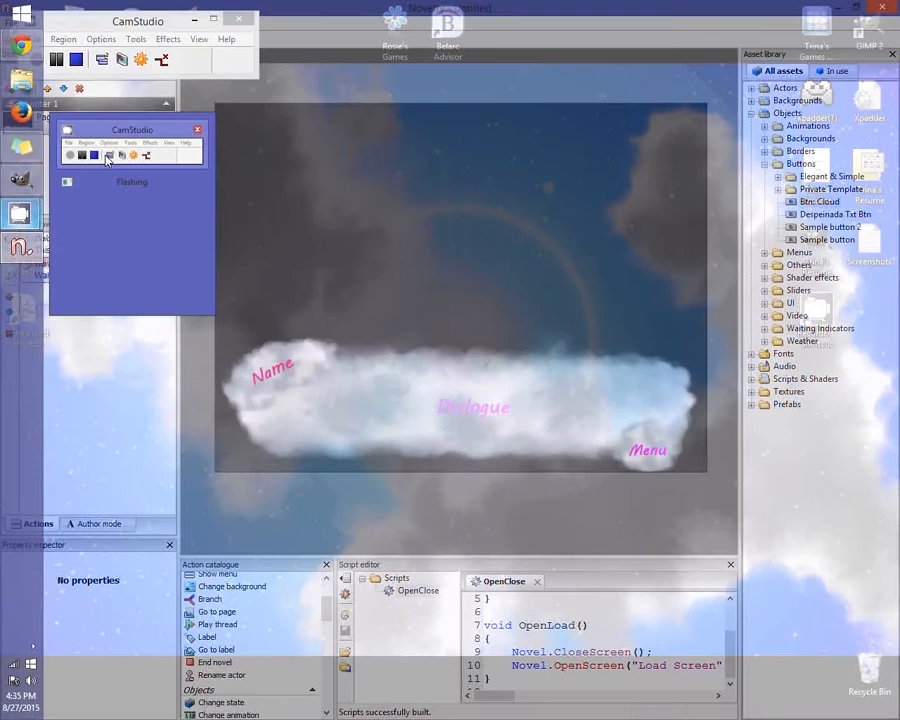
left_click(105, 160)
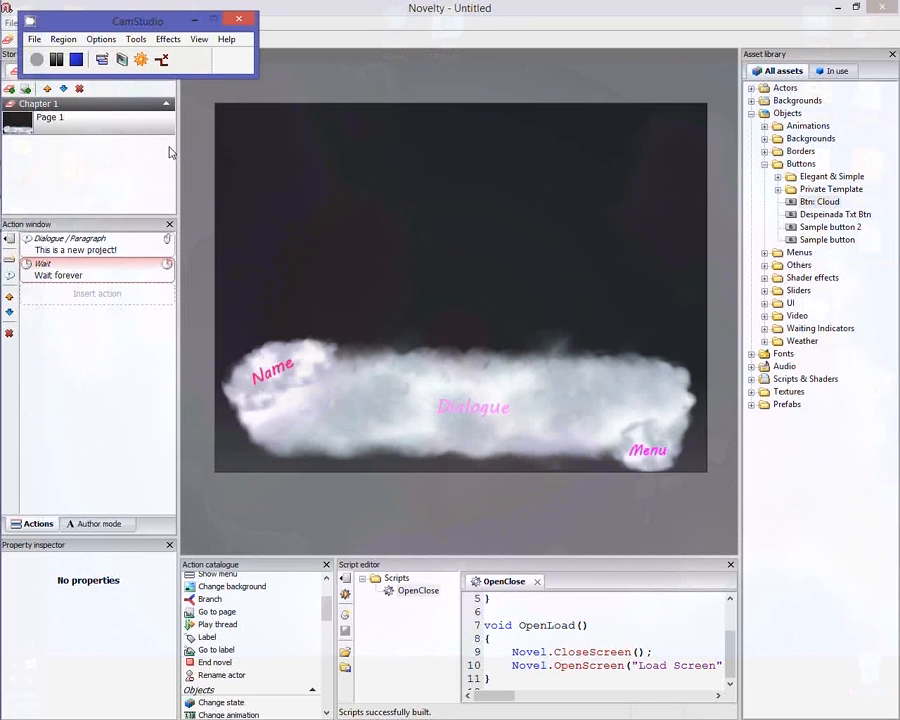